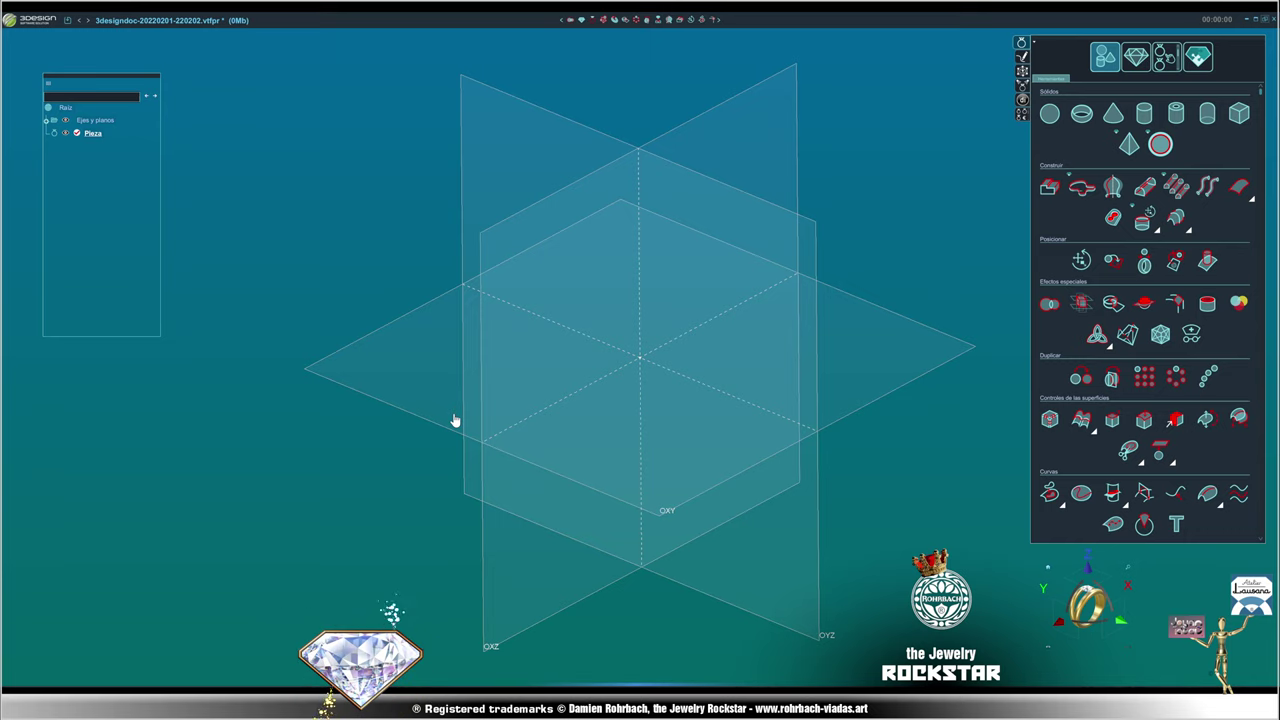
- Add a US size 8 ring-size circle from the jewellery ring tools
{"action": "mouse_move", "coordinate": [454, 420]}
{"action": "right_mouse_down"}
{"action": "mouse_move", "coordinate": [634, 429]}
{"action": "mouse_move", "coordinate": [689, 337]}
{"action": "right_mouse_up"}
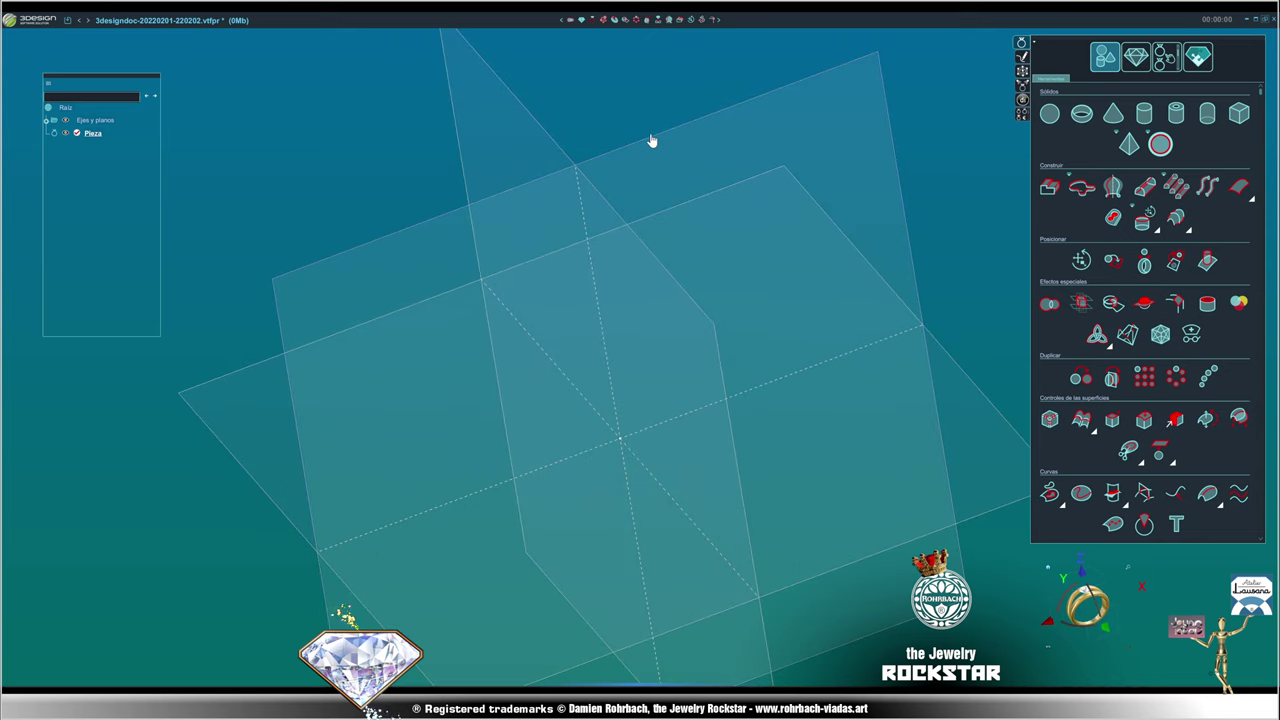
{"action": "left_click", "coordinate": [1135, 57]}
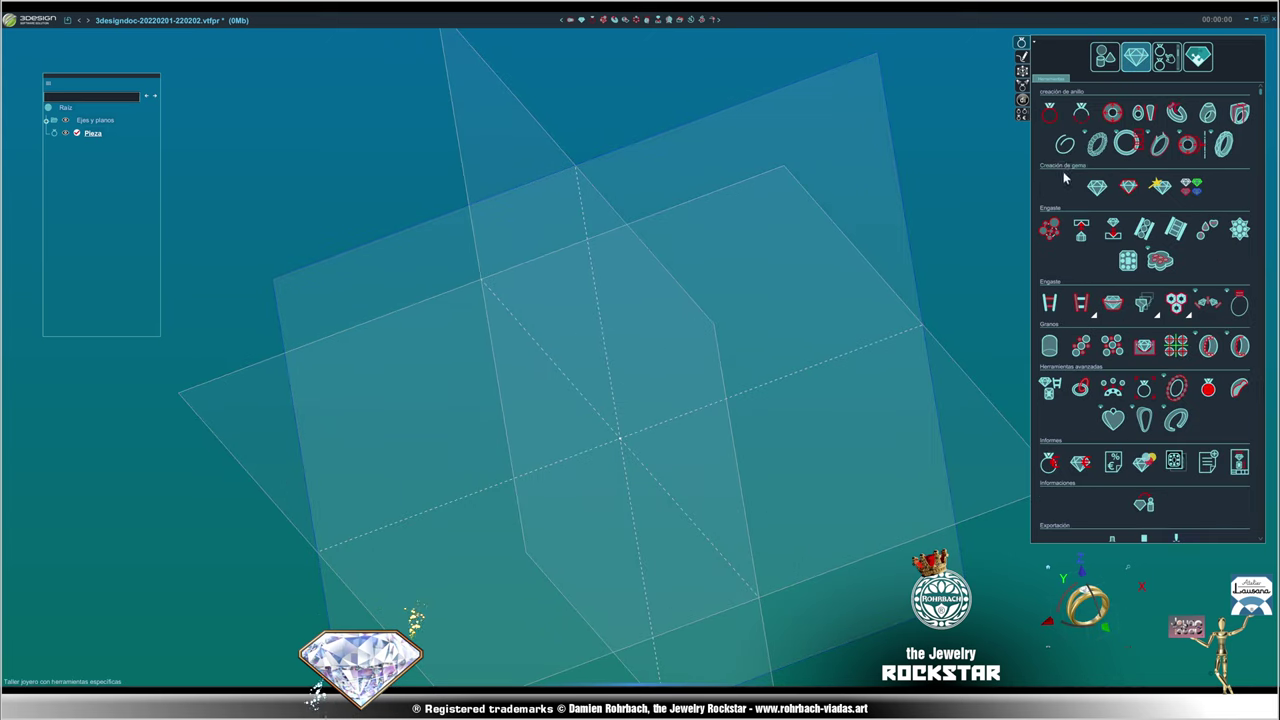
{"action": "left_click", "coordinate": [1049, 113]}
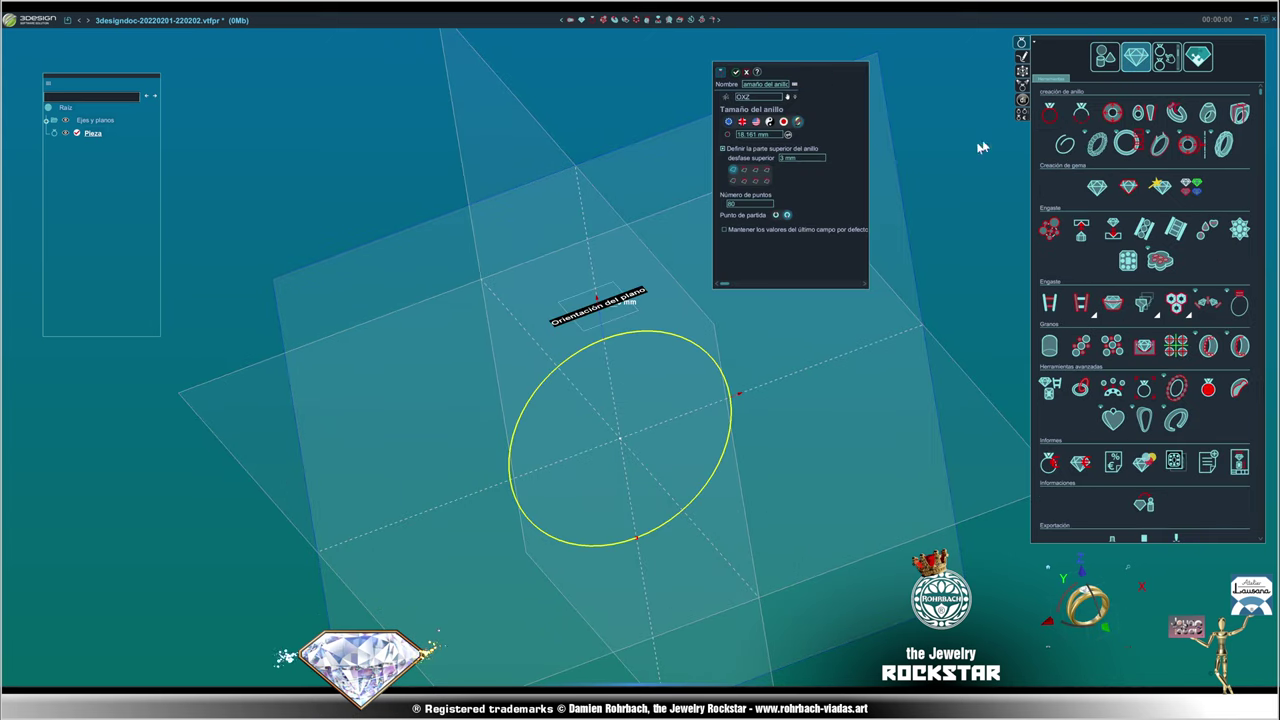
{"action": "left_click", "coordinate": [755, 121]}
{"action": "key", "text": "Return"}
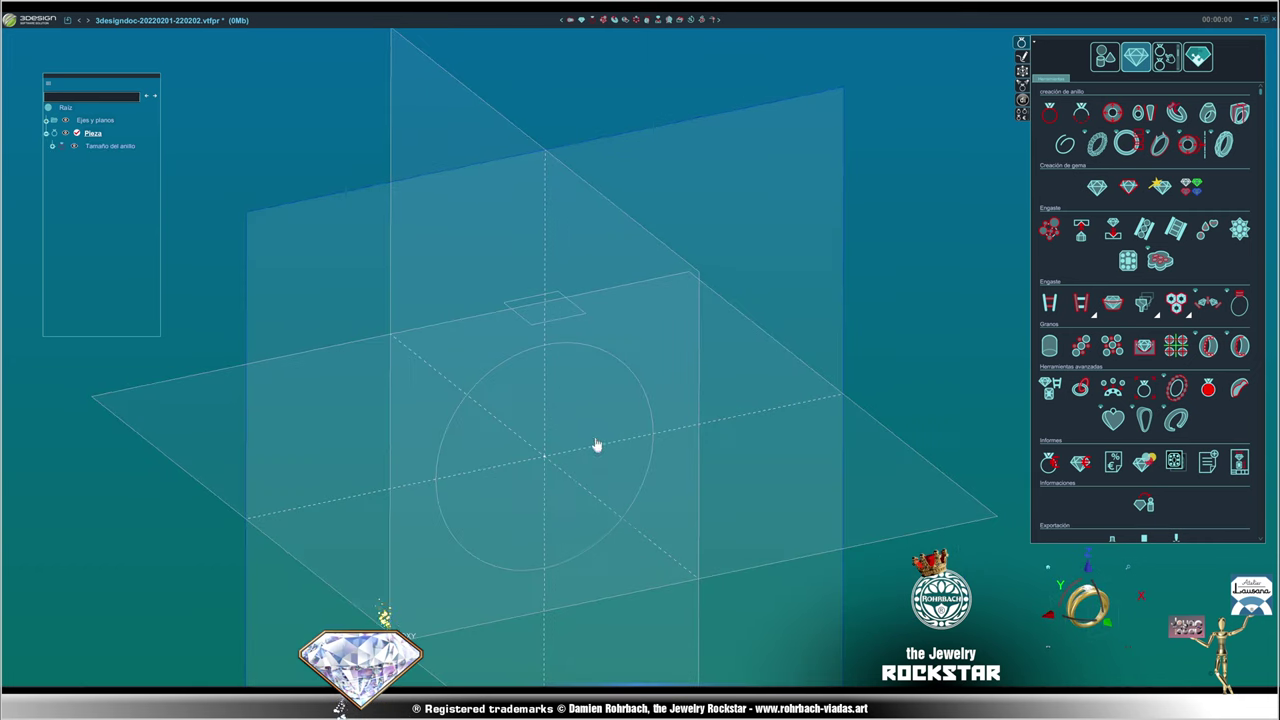
- Orbit around the new ring-size circle, then reset to the standard axonometric view
{"action": "middle_click_drag", "start_coordinate": [750, 405], "coordinate": [557, 343]}
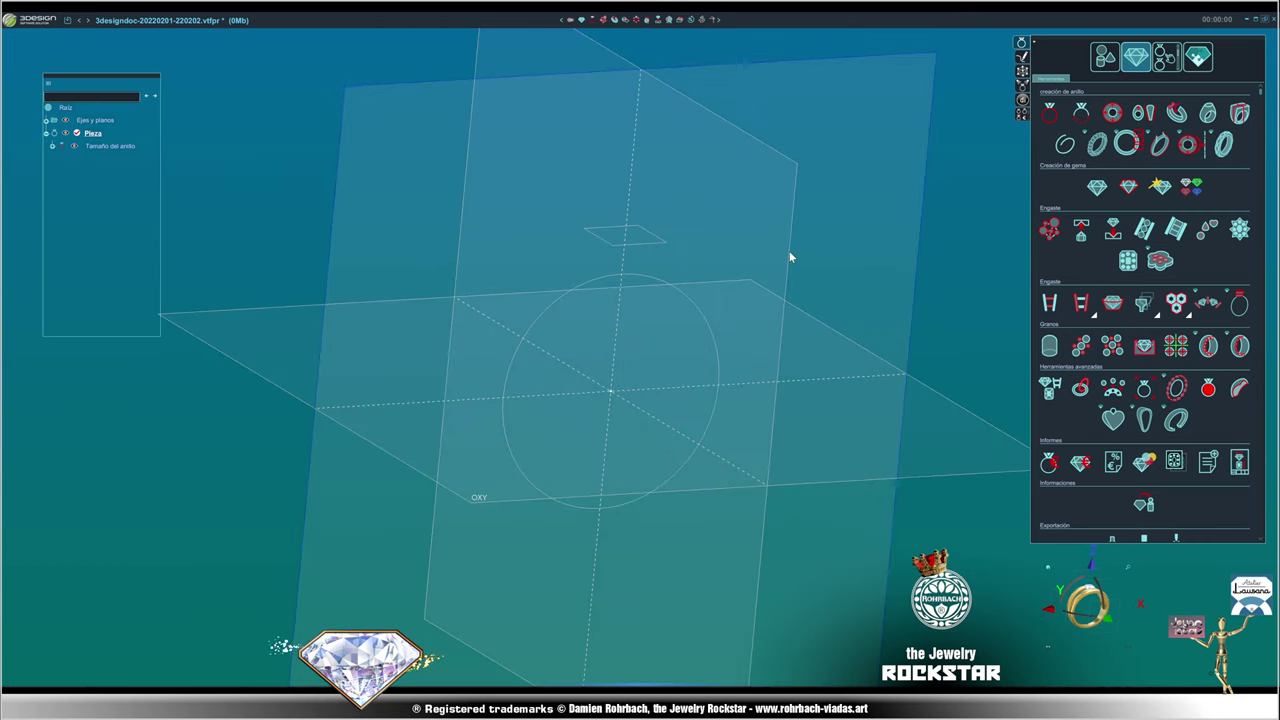
{"action": "mouse_move", "coordinate": [477, 314]}
{"action": "middle_mouse_down"}
{"action": "mouse_move", "coordinate": [748, 307]}
{"action": "mouse_move", "coordinate": [669, 369]}
{"action": "mouse_move", "coordinate": [620, 357]}
{"action": "mouse_move", "coordinate": [657, 380]}
{"action": "mouse_move", "coordinate": [861, 373]}
{"action": "mouse_move", "coordinate": [771, 380]}
{"action": "middle_mouse_up"}
{"action": "left_click", "coordinate": [1021, 85]}
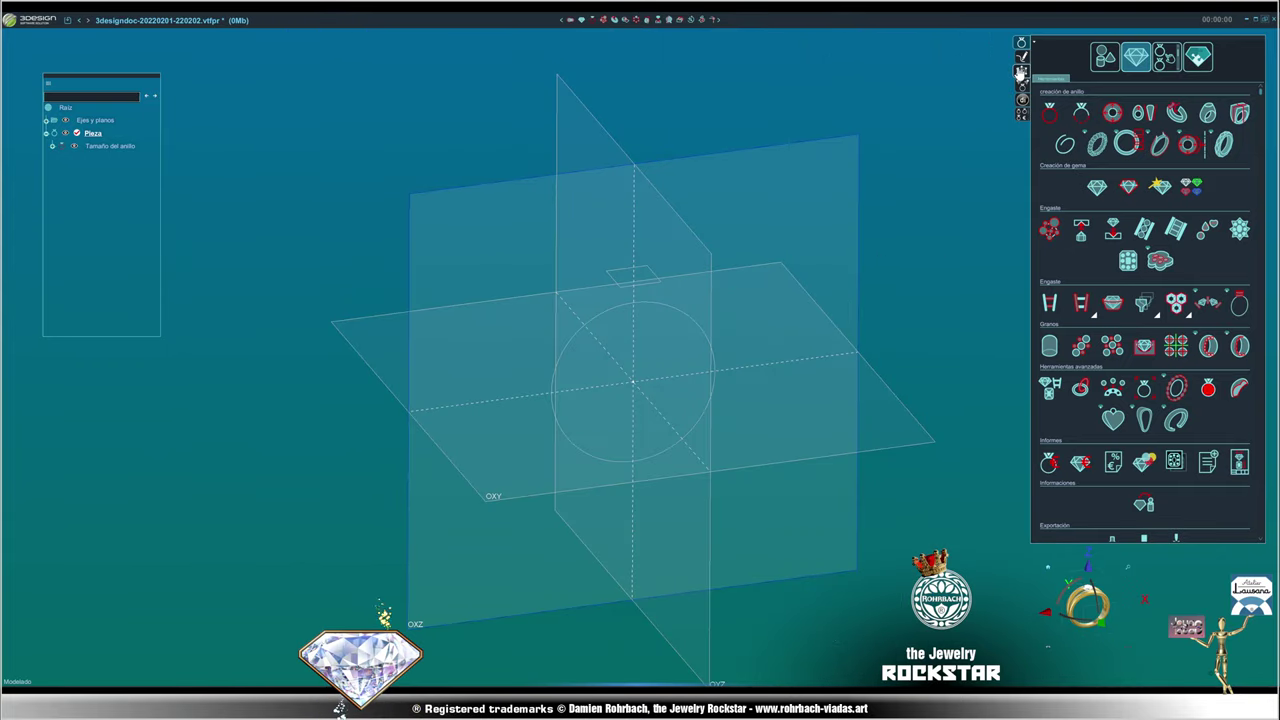
- Create sketch Esbozo on OXY holding Círculo1, a 23 mm radius circle at the origin
{"action": "left_click", "coordinate": [597, 395]}
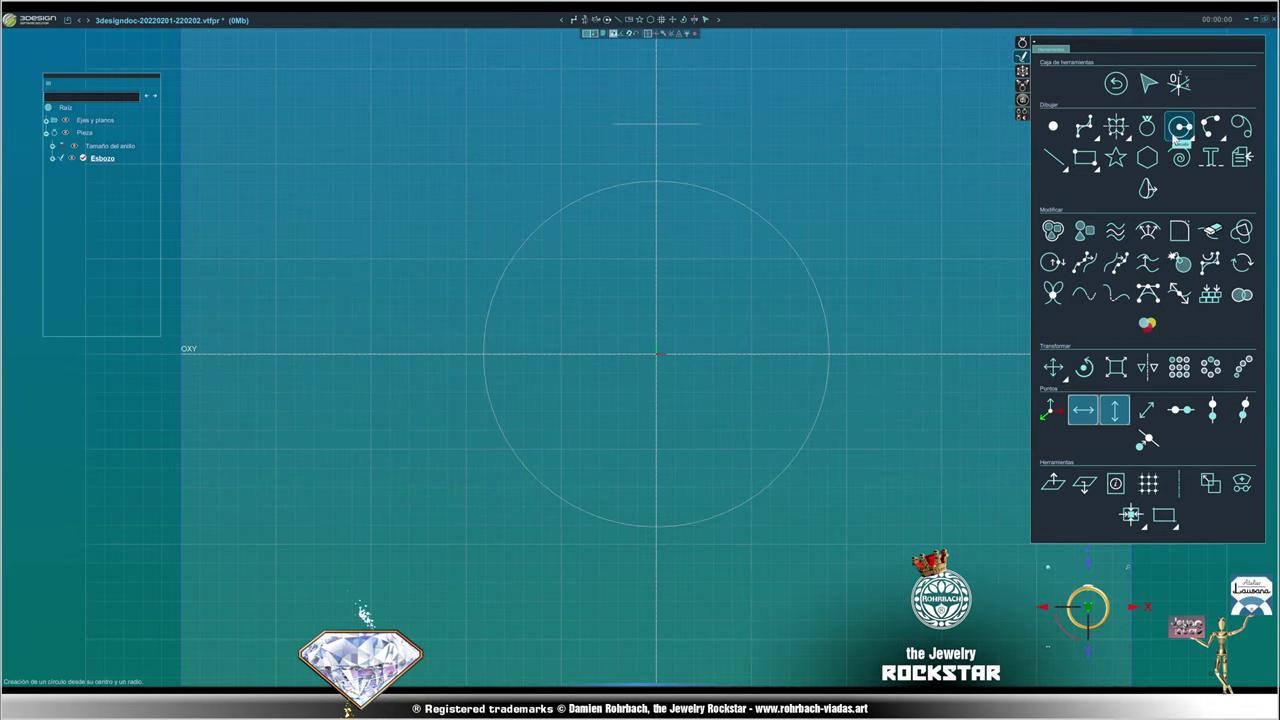
{"action": "left_click", "coordinate": [1180, 127]}
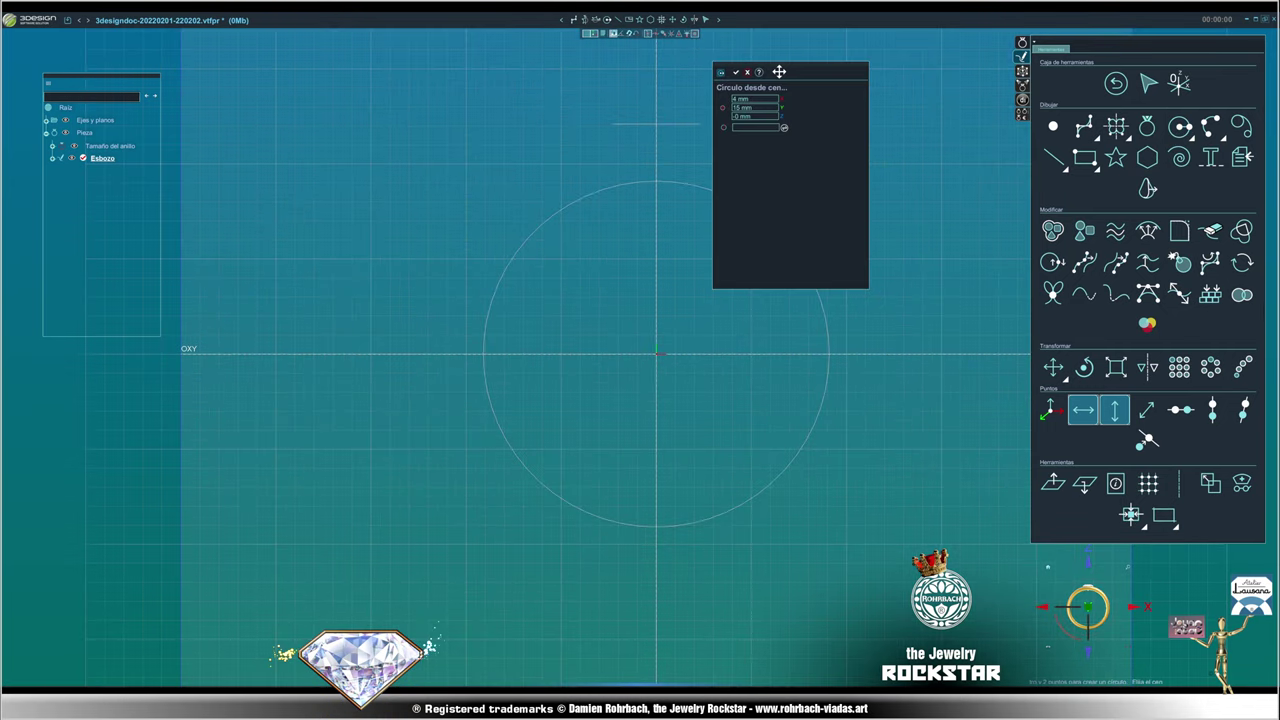
{"action": "left_click", "coordinate": [658, 335]}
{"action": "left_click", "coordinate": [880, 333]}
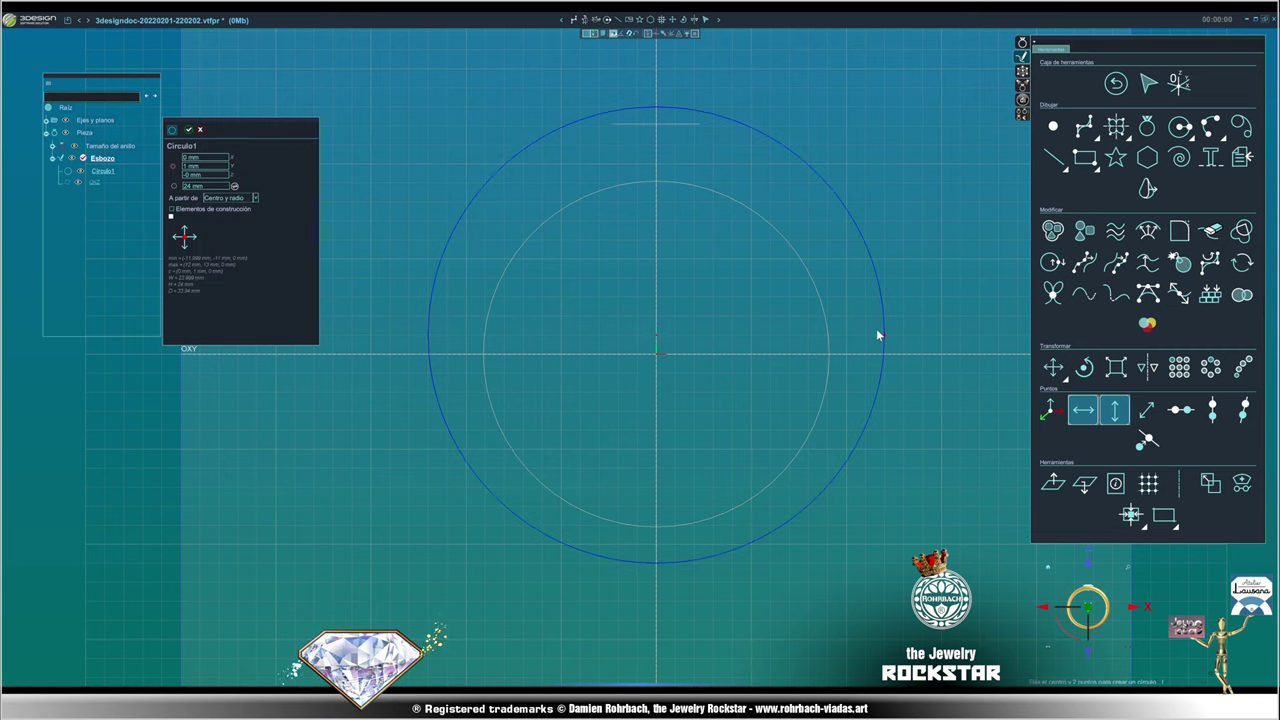
{"action": "type", "text": "23"}
{"action": "left_click", "coordinate": [219, 176]}
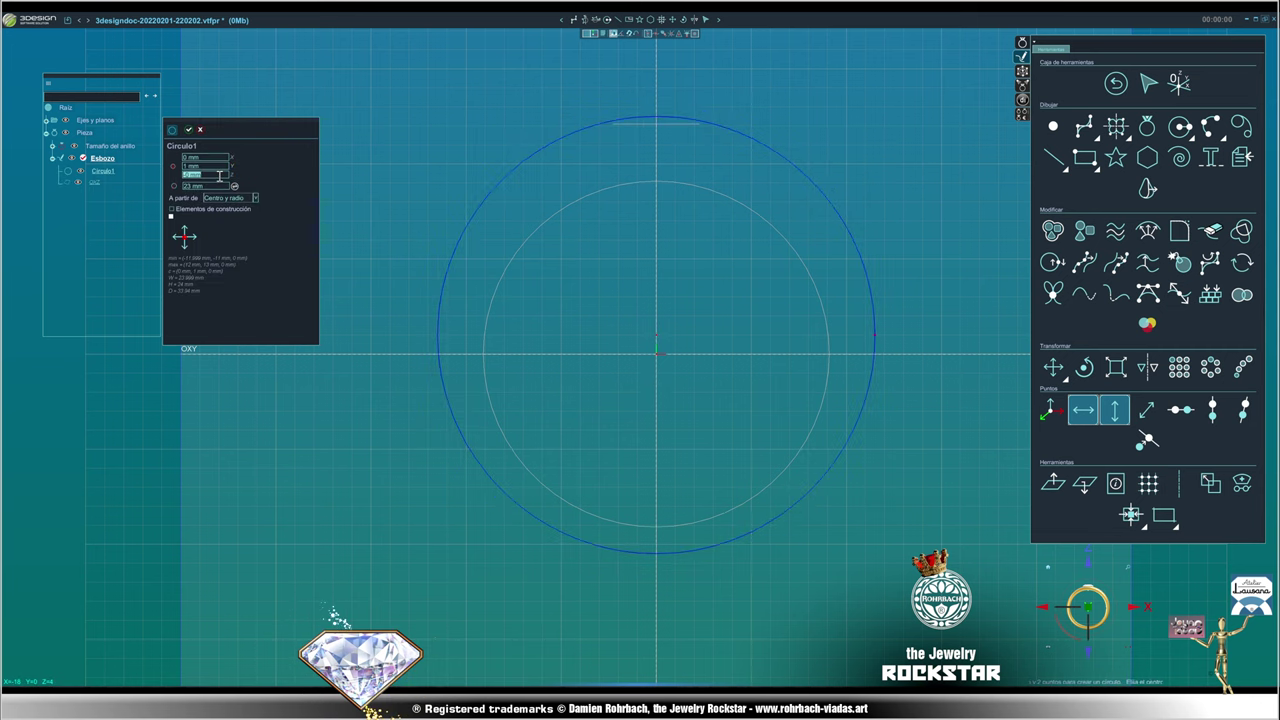
{"action": "left_click", "coordinate": [188, 129]}
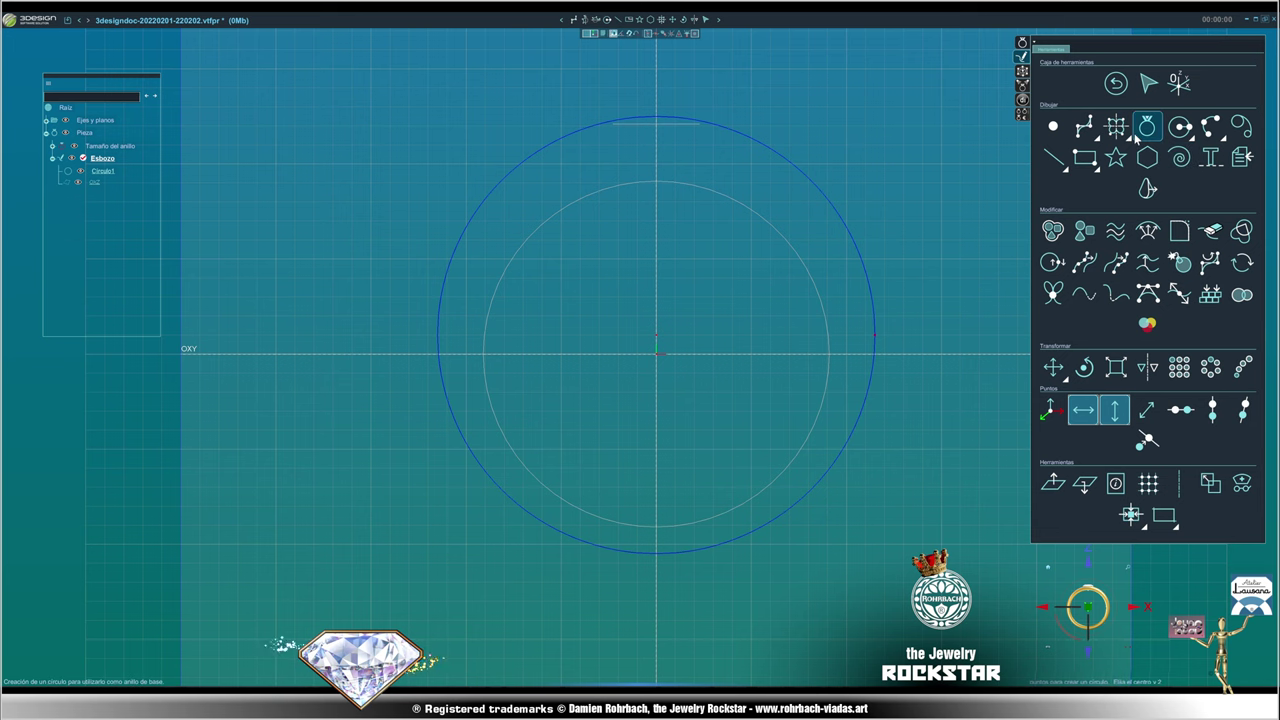
- Draw a closed curve, Curva1, arching over the top of the 23 mm circle
{"action": "left_click", "coordinate": [1210, 126]}
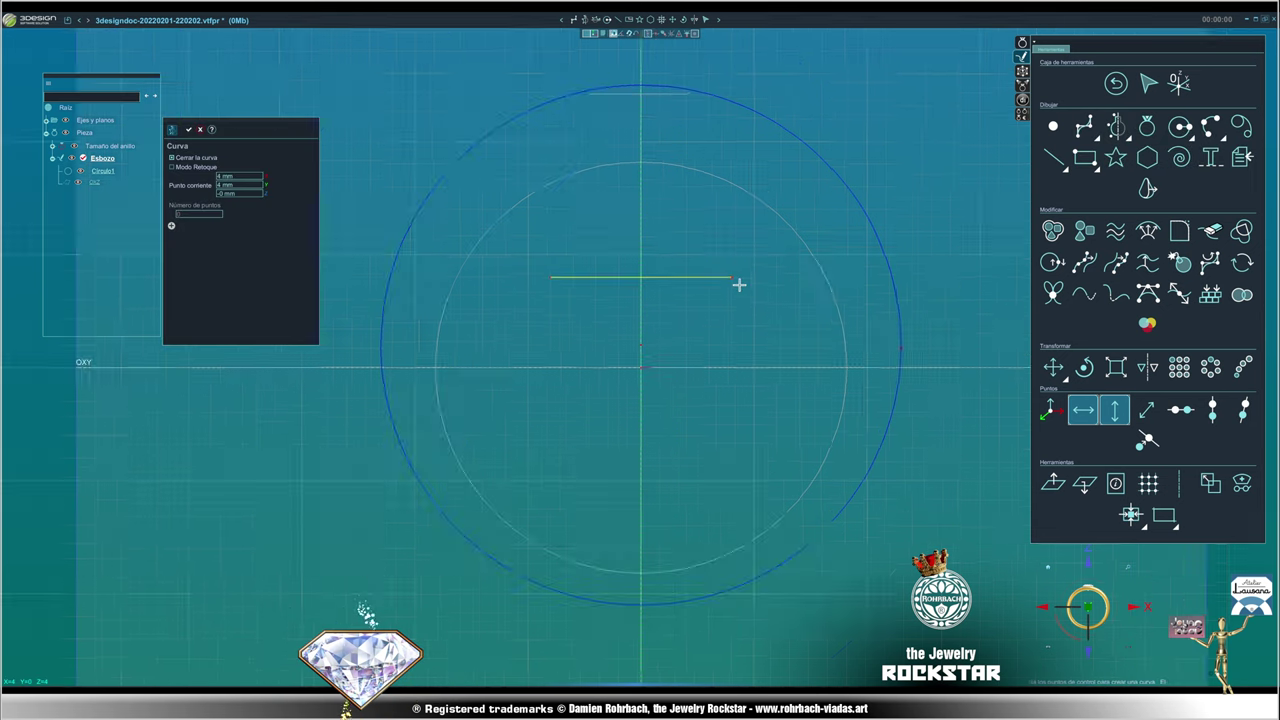
{"action": "scroll", "coordinate": [609, 177], "scroll_direction": "up", "scroll_amount": 2}
{"action": "scroll", "coordinate": [689, 277], "scroll_direction": "up", "scroll_amount": 2}
{"action": "scroll", "coordinate": [634, 117], "scroll_direction": "up", "scroll_amount": 2}
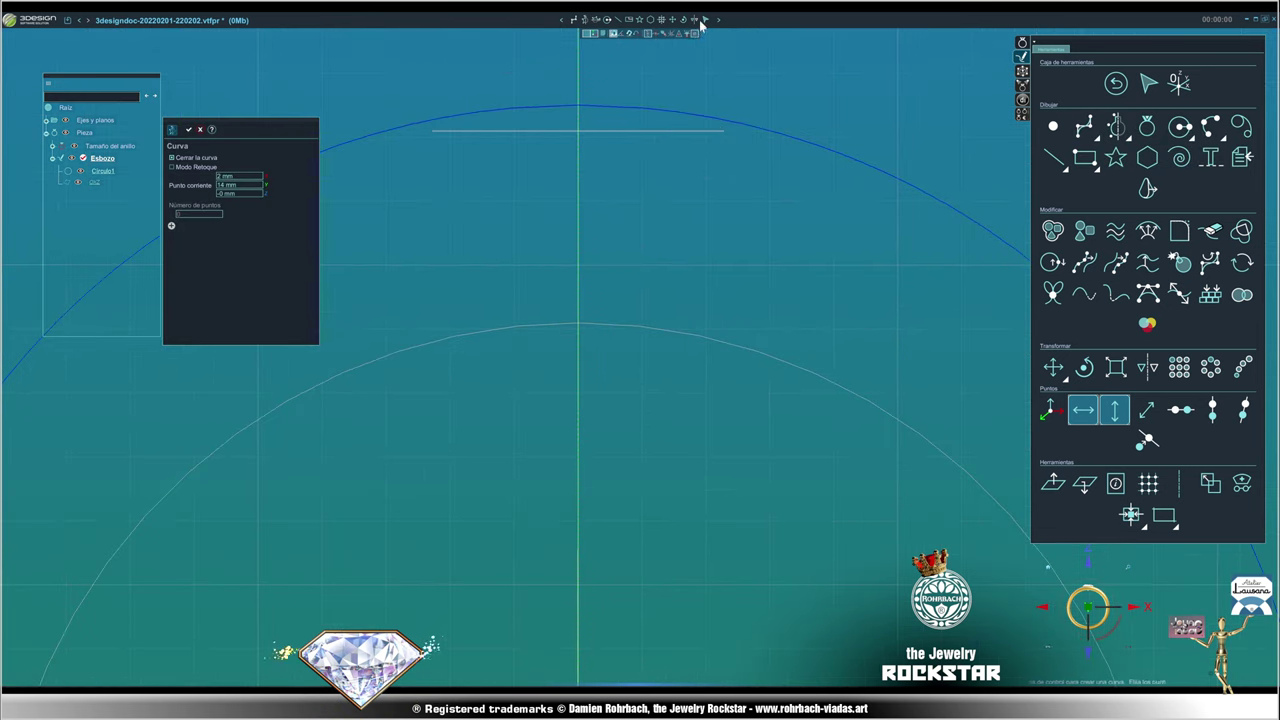
{"action": "mouse_move", "coordinate": [578, 104]}
{"action": "left_mouse_down"}
{"action": "mouse_move", "coordinate": [620, 106]}
{"action": "mouse_move", "coordinate": [813, 323]}
{"action": "left_mouse_up"}
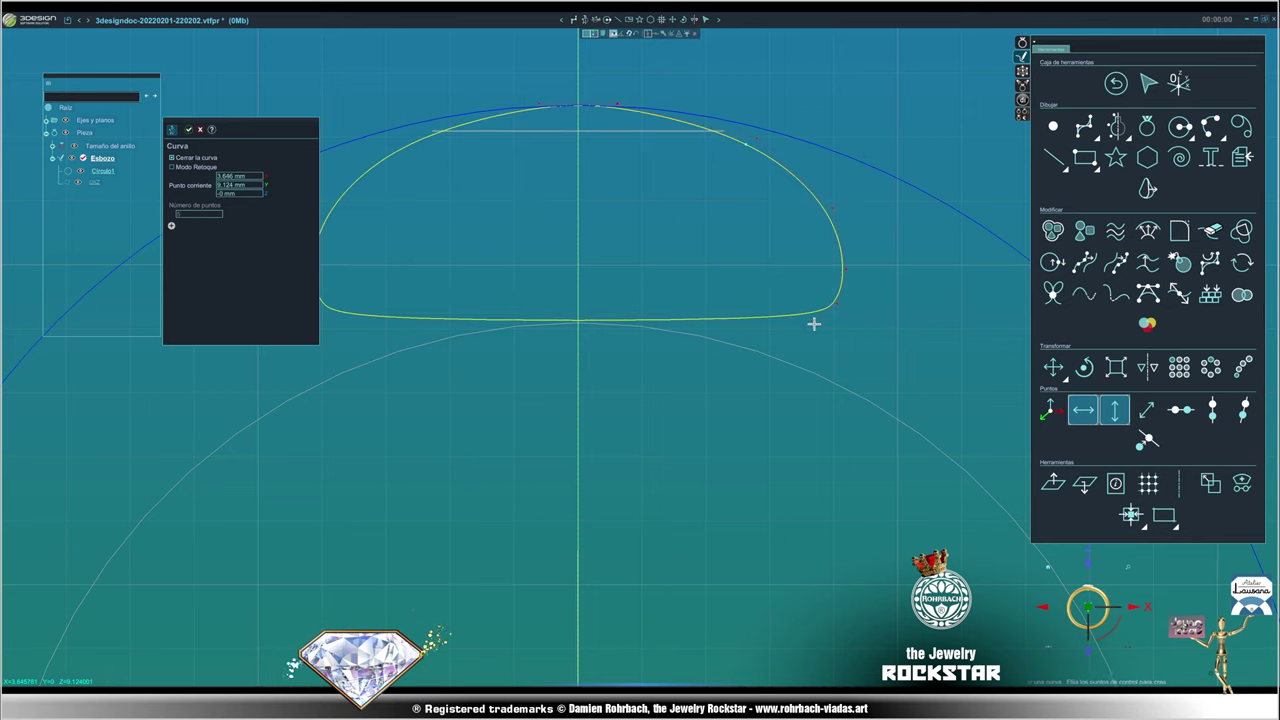
{"action": "left_click_drag", "start_coordinate": [813, 323], "coordinate": [786, 323]}
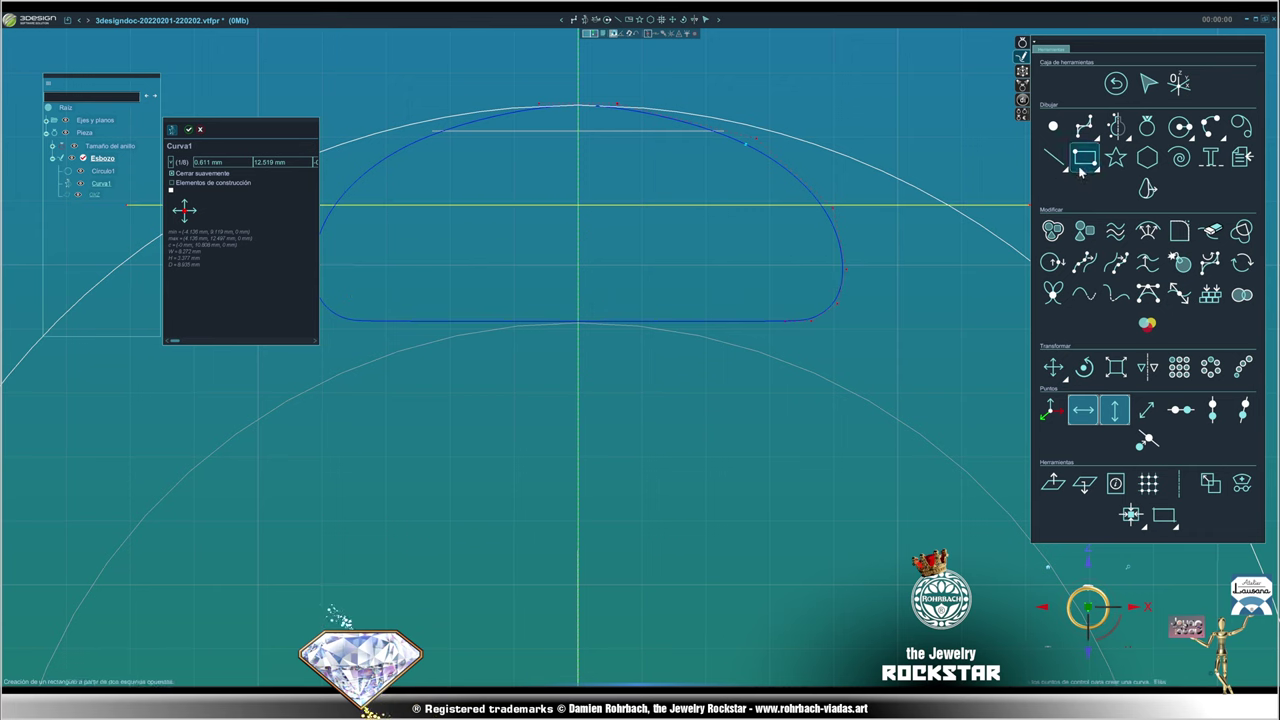
{"action": "key", "text": "Return"}
- Adjust Curva1's control points into a rounded dome and exit the sketch
{"action": "scroll", "coordinate": [889, 286], "scroll_direction": "up", "scroll_amount": 2}
{"action": "scroll", "coordinate": [820, 257], "scroll_direction": "up", "scroll_amount": 2}
{"action": "scroll", "coordinate": [660, 460], "scroll_direction": "up", "scroll_amount": 2}
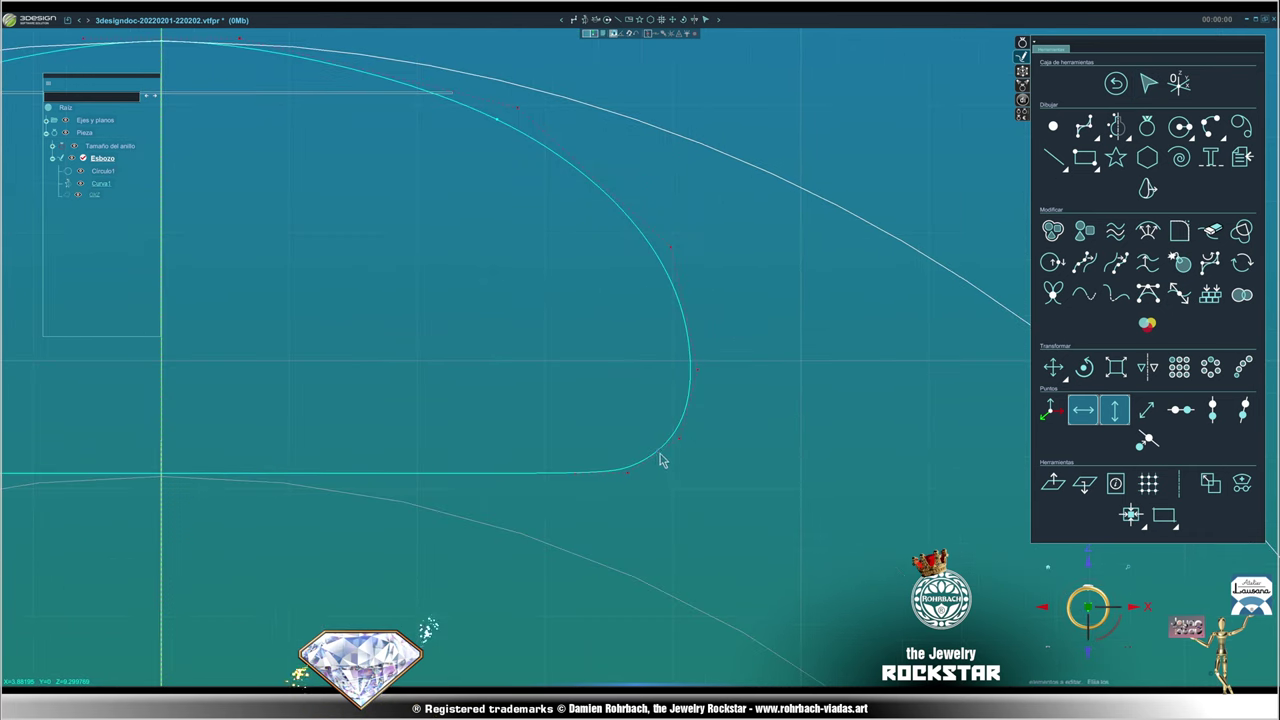
{"action": "left_click", "coordinate": [631, 472]}
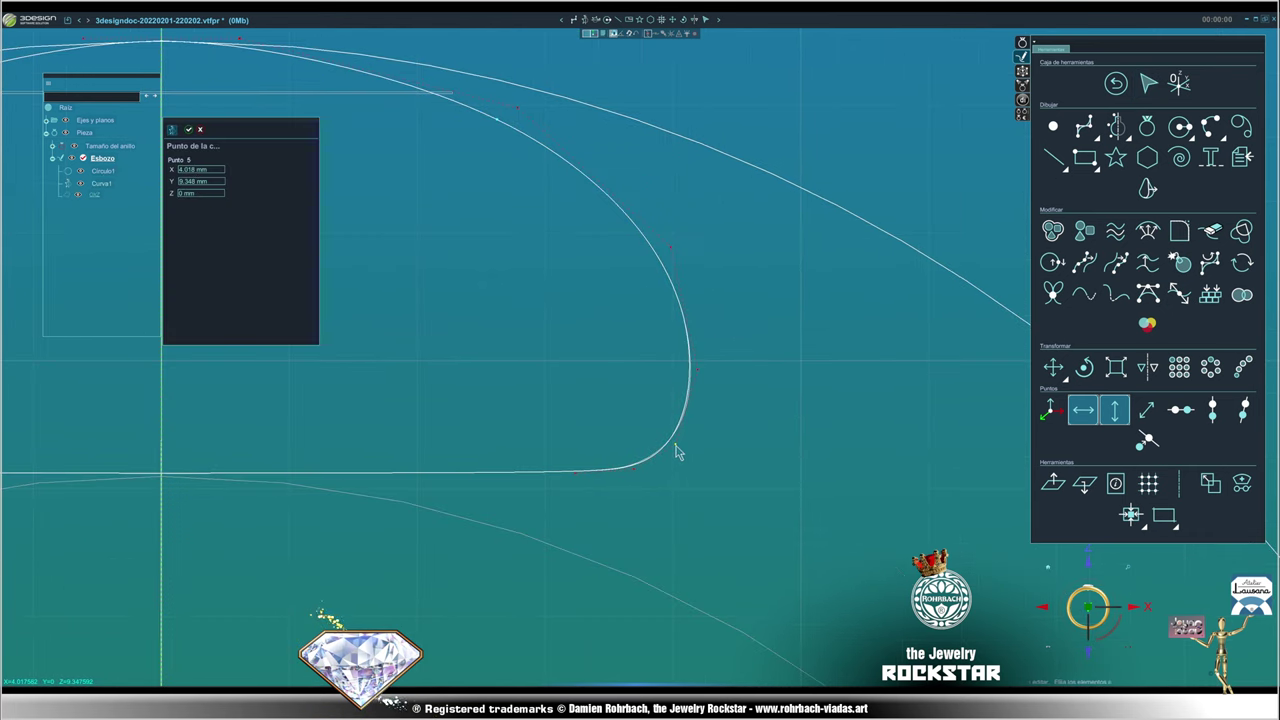
{"action": "scroll", "coordinate": [700, 386], "scroll_direction": "down", "scroll_amount": 3}
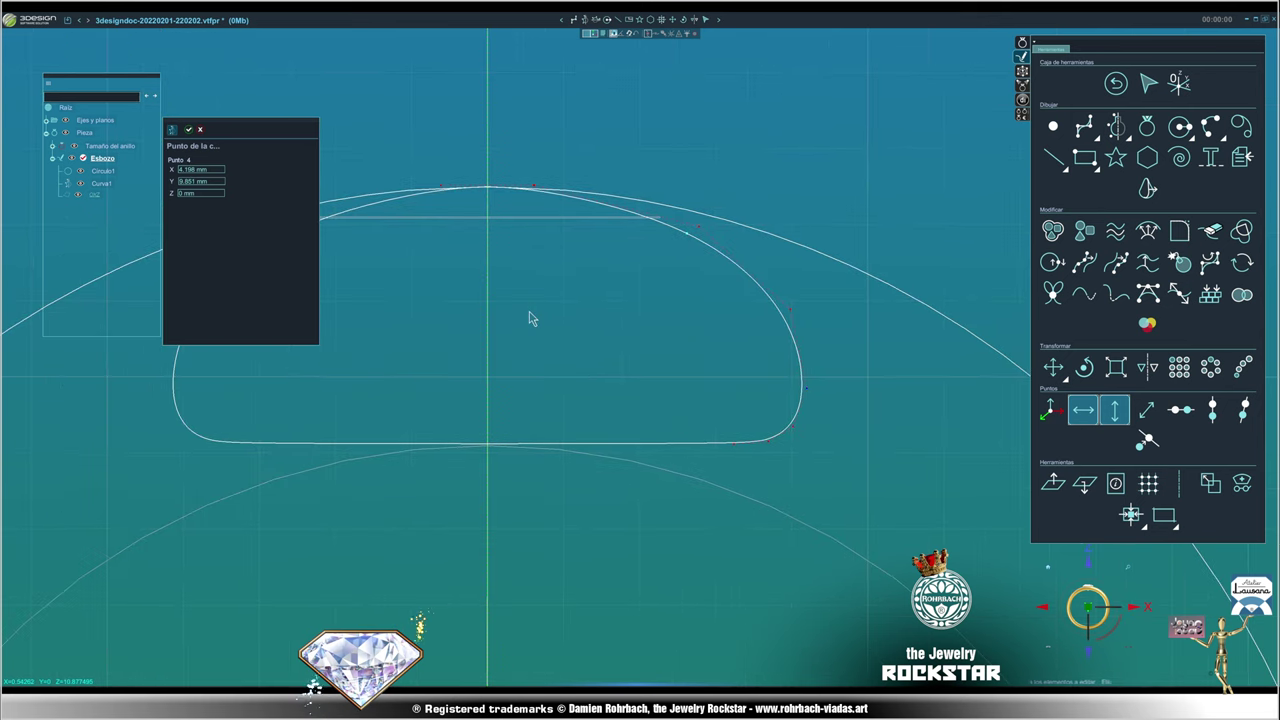
{"action": "scroll", "coordinate": [532, 318], "scroll_direction": "up", "scroll_amount": 2}
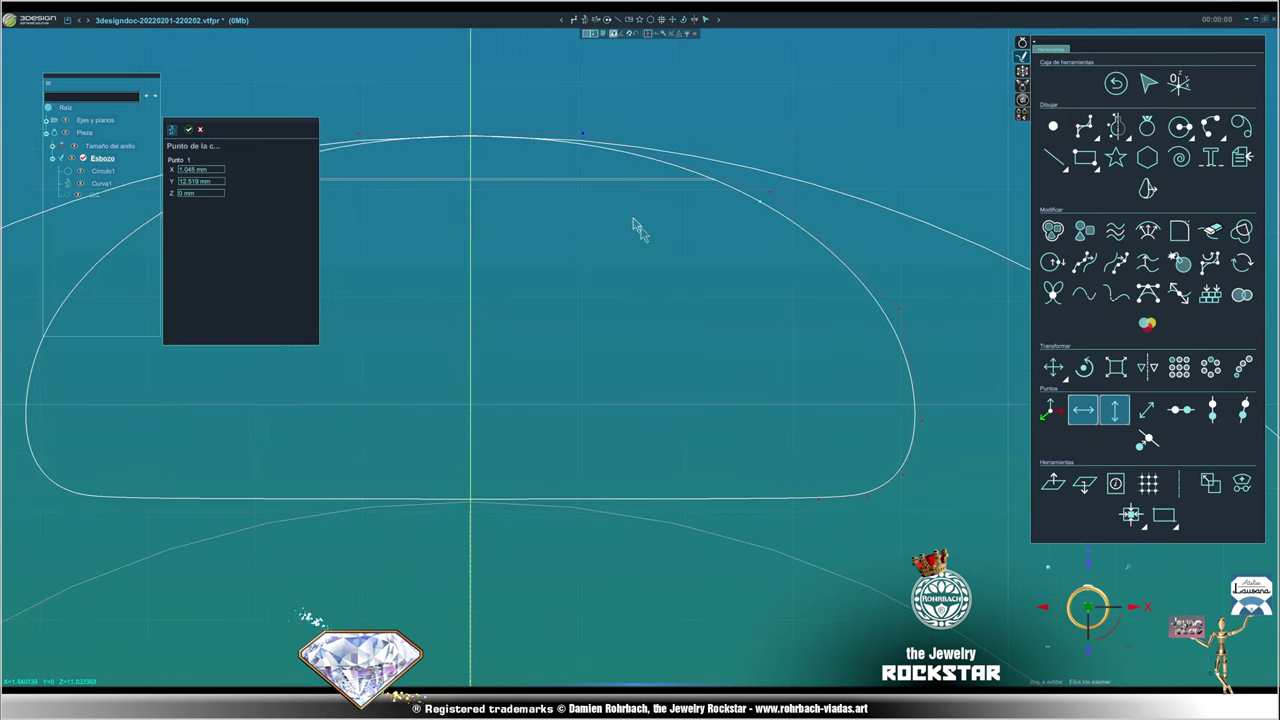
{"action": "scroll", "coordinate": [734, 389], "scroll_direction": "down", "scroll_amount": 2}
{"action": "scroll", "coordinate": [700, 334], "scroll_direction": "down", "scroll_amount": 2}
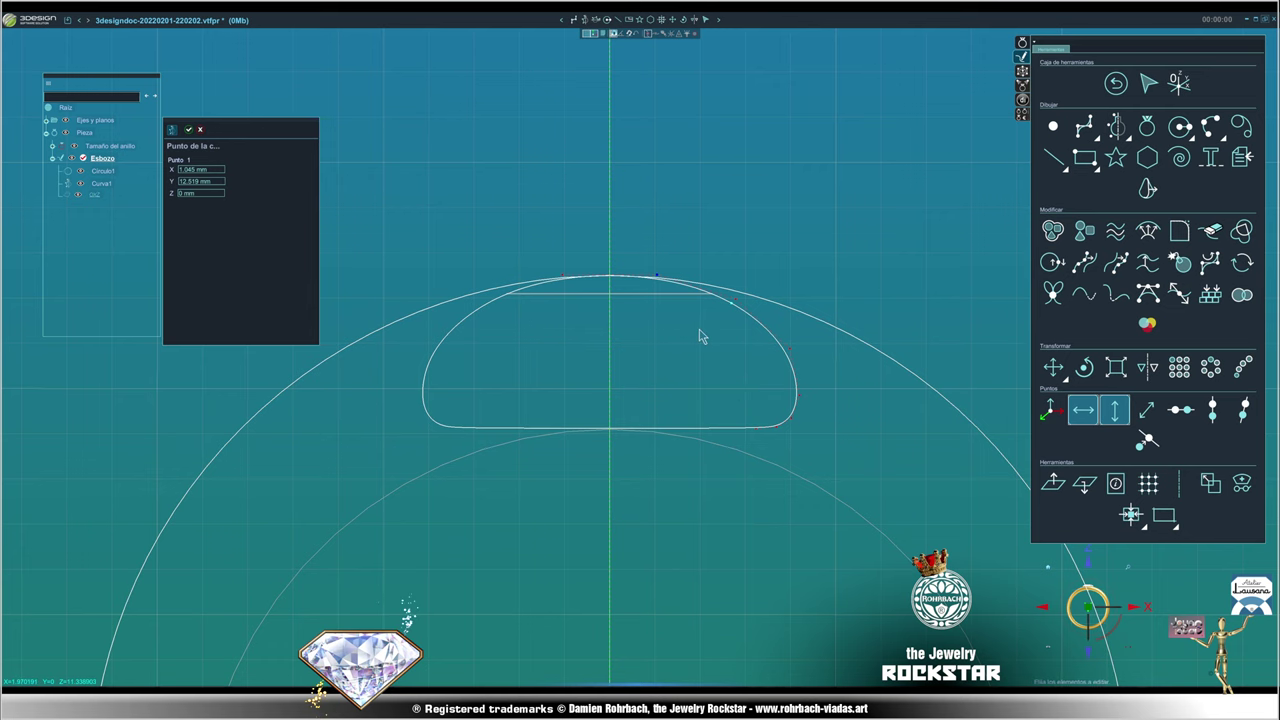
{"action": "left_click", "coordinate": [1116, 84]}
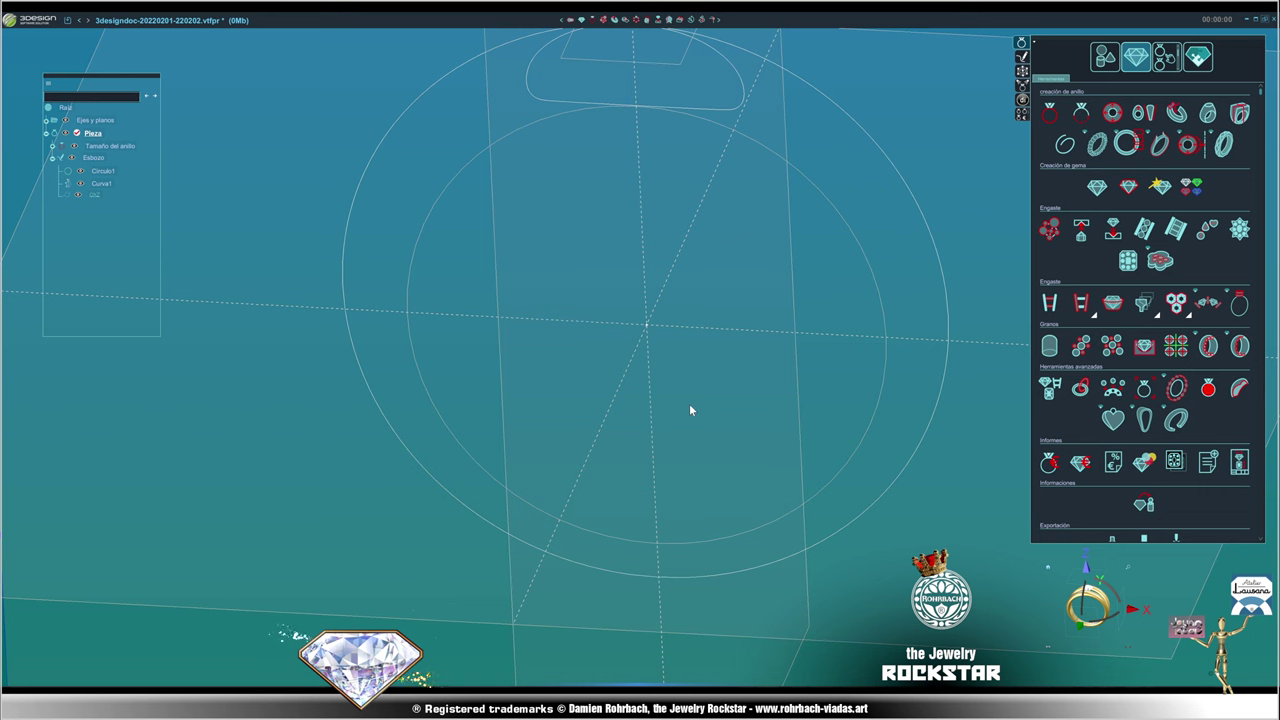
- Save the design as ROMBOS-VIDEO and bring up the Yellow Gold 14K ring sweep wizard
{"action": "key", "text": "ctrl+s"}
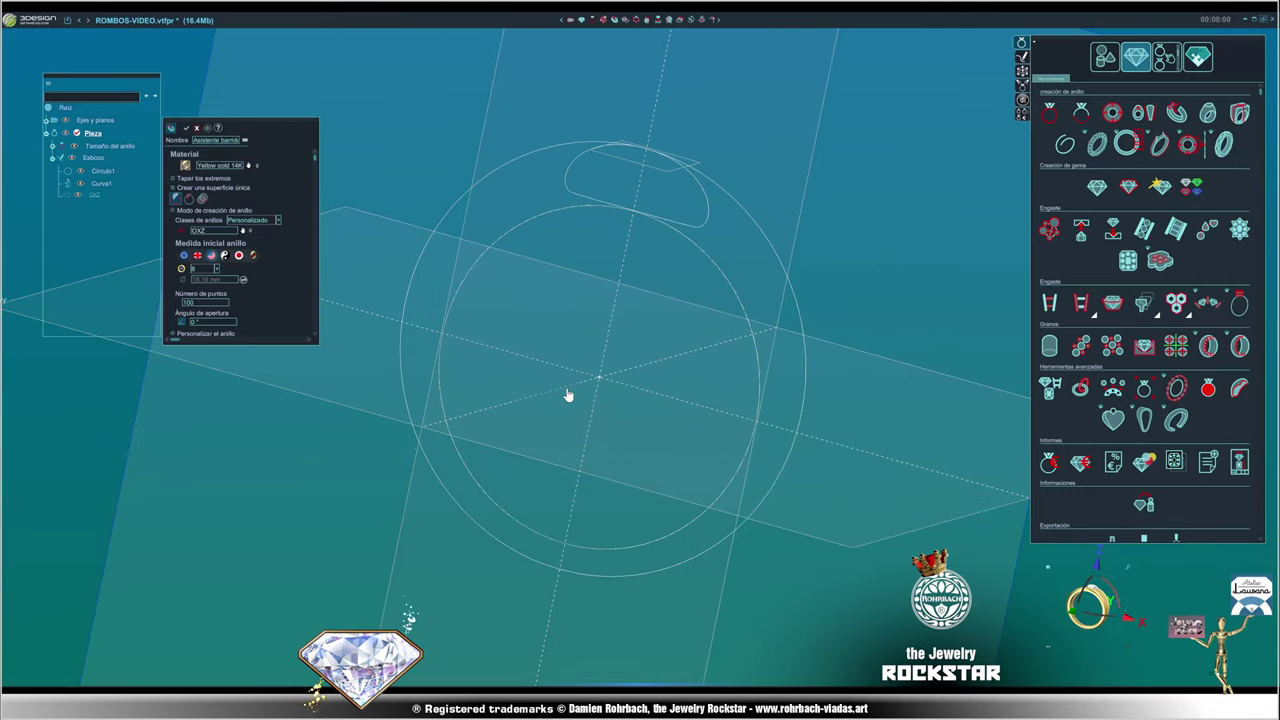
{"action": "right_click_drag", "start_coordinate": [765, 368], "coordinate": [577, 351]}
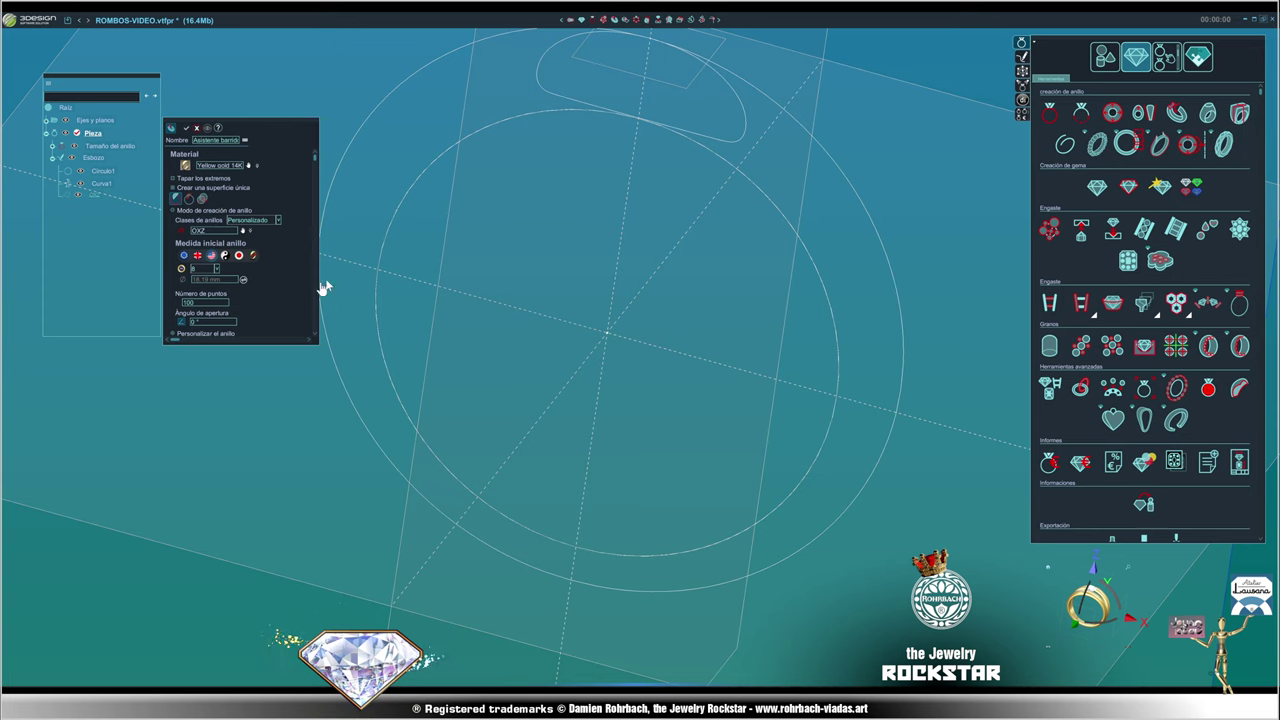
{"action": "mouse_move", "coordinate": [714, 380]}
{"action": "middle_mouse_down"}
{"action": "mouse_move", "coordinate": [742, 301]}
{"action": "mouse_move", "coordinate": [698, 352]}
{"action": "middle_mouse_up"}
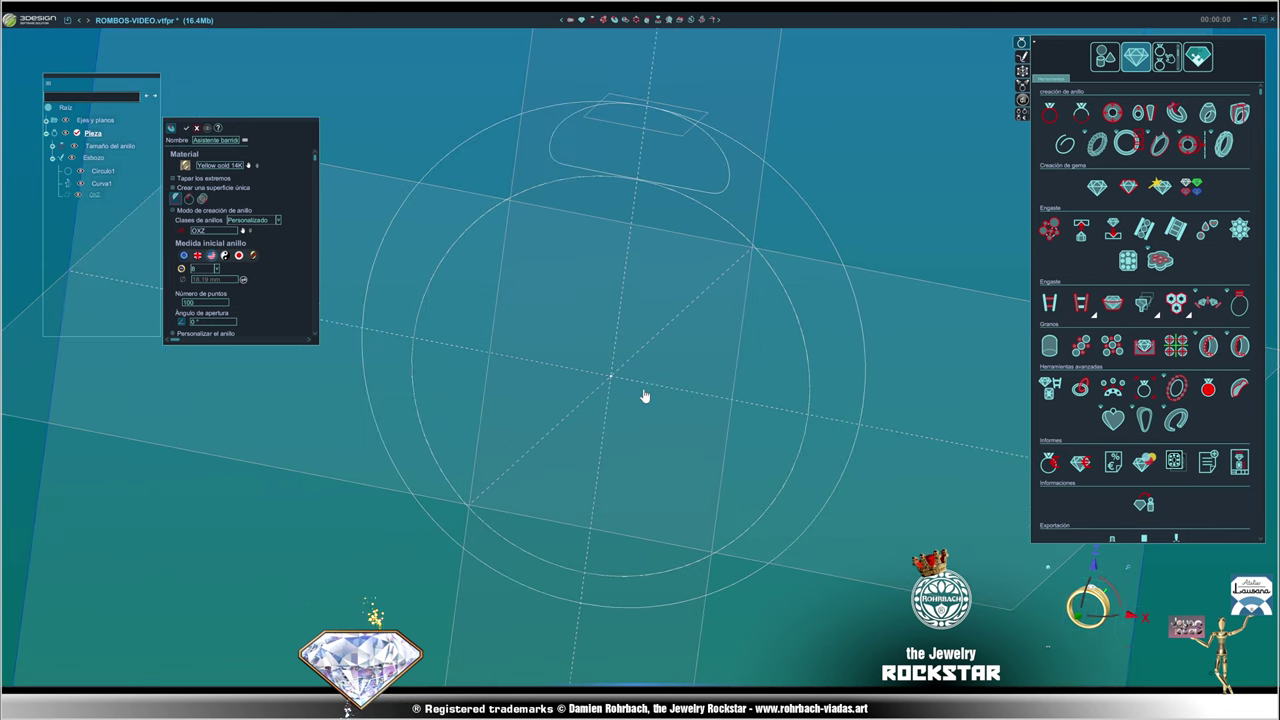
{"action": "scroll", "coordinate": [645, 397], "scroll_direction": "up", "scroll_amount": 2}
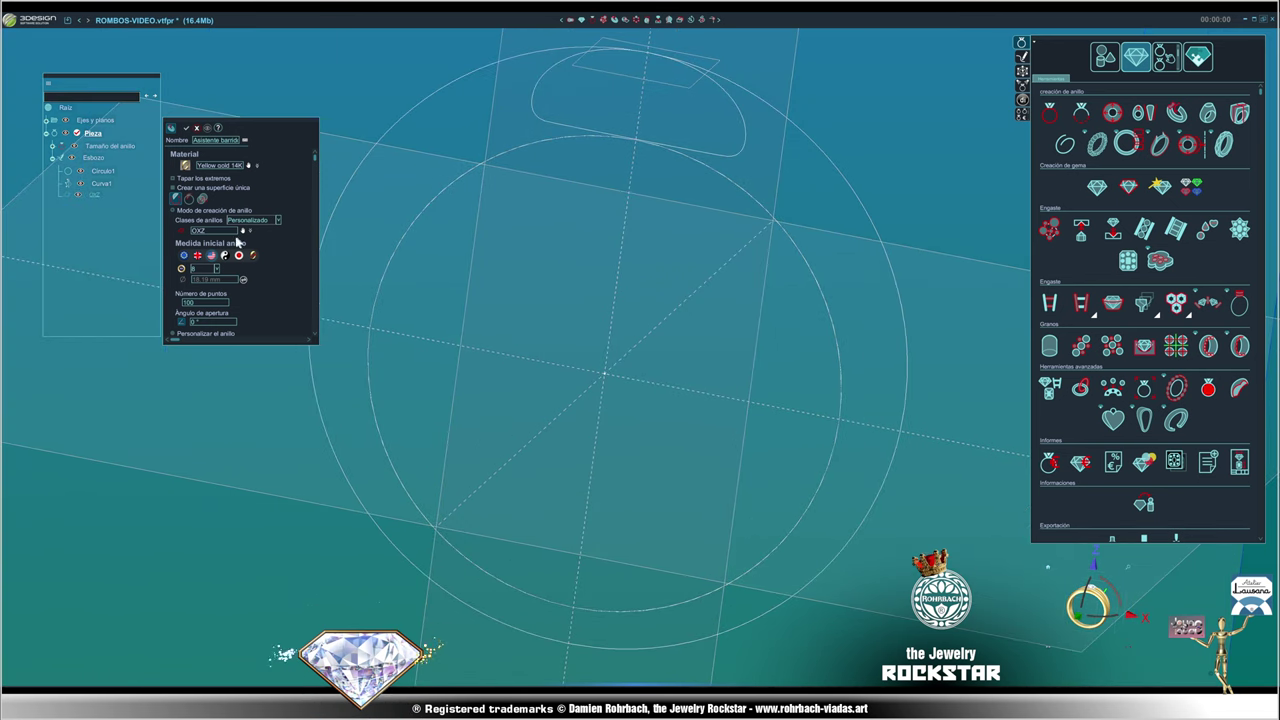
- Add Curva1 as the first sweep profile, non-proportional, with a 4 mm height
{"action": "left_click", "coordinate": [189, 199]}
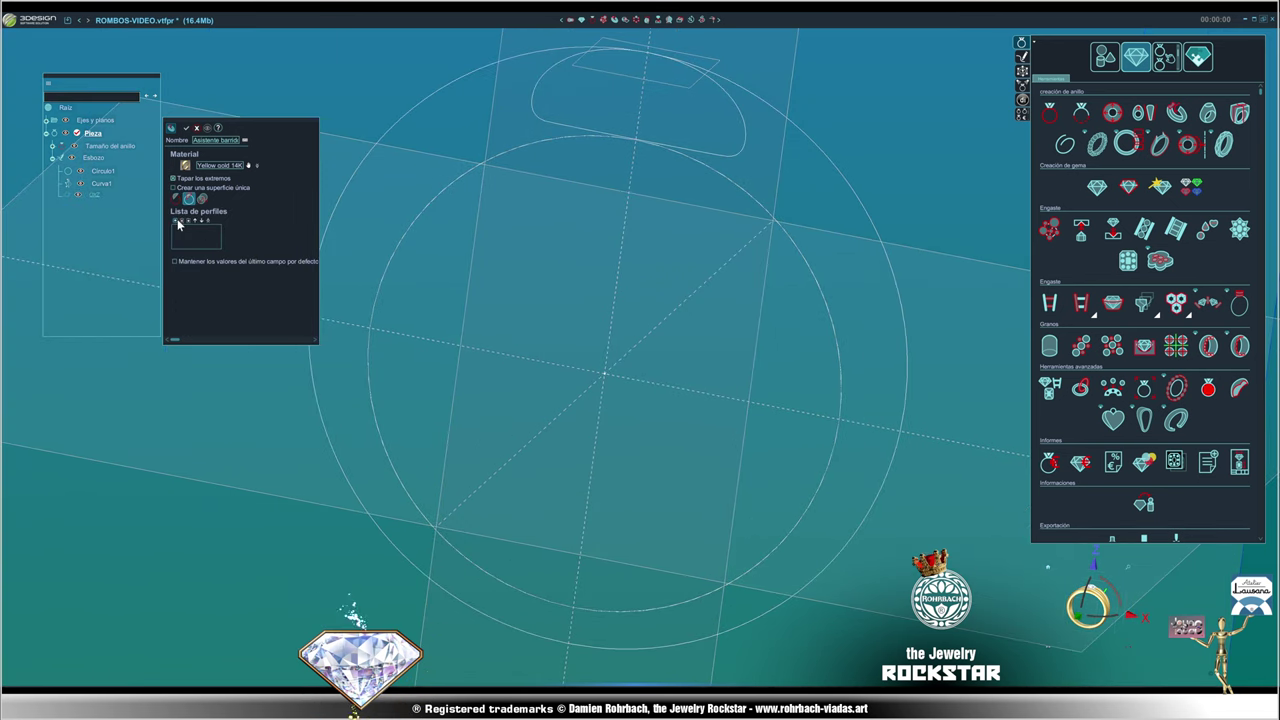
{"action": "left_click", "coordinate": [176, 222]}
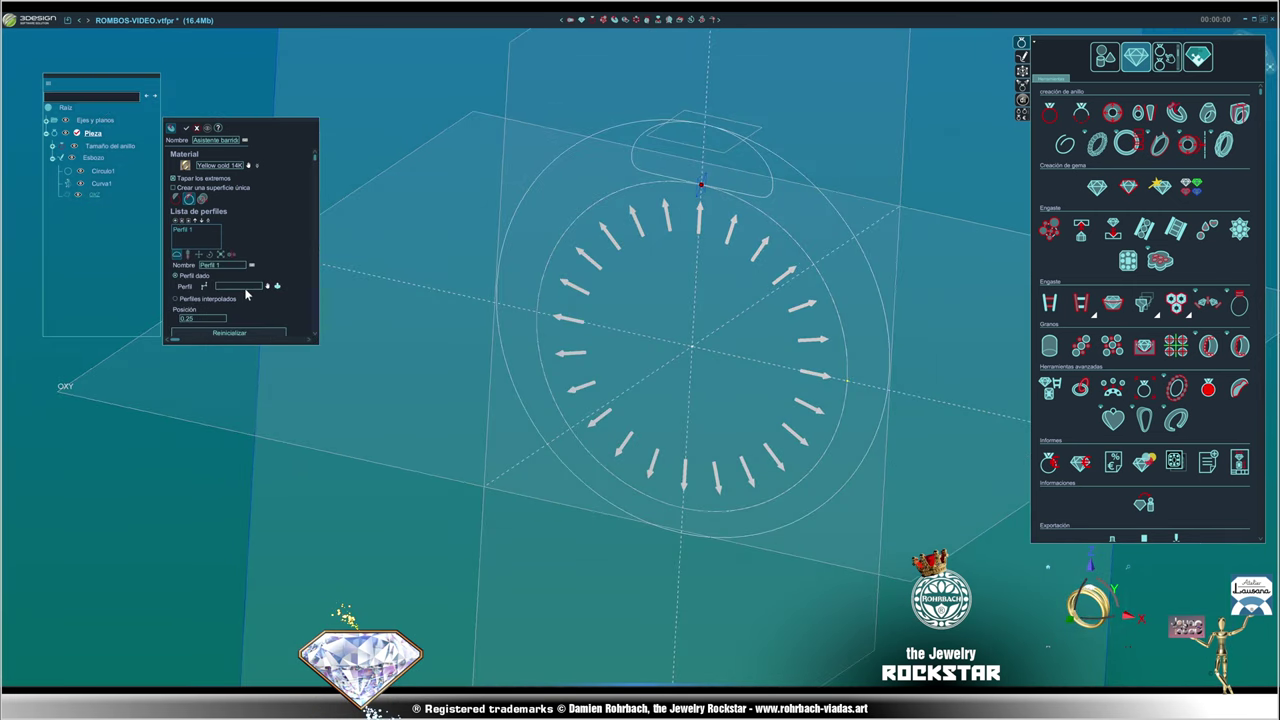
{"action": "left_click", "coordinate": [267, 287]}
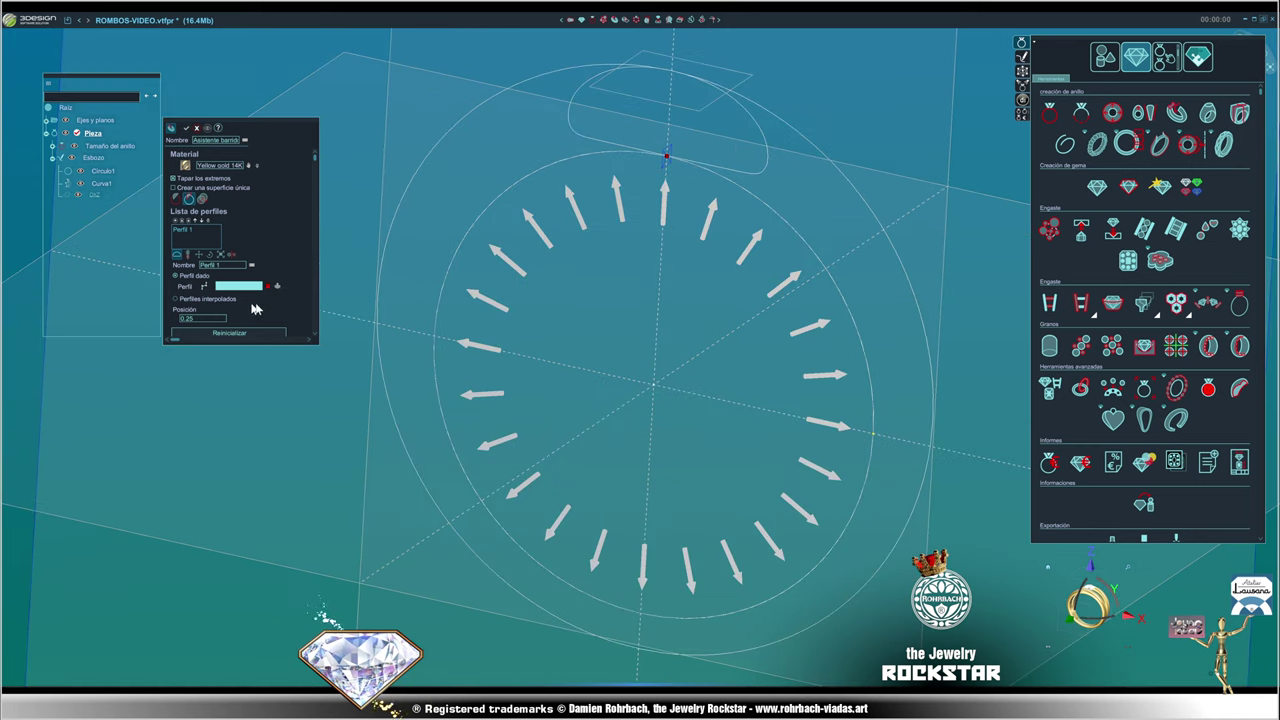
{"action": "left_click", "coordinate": [567, 133]}
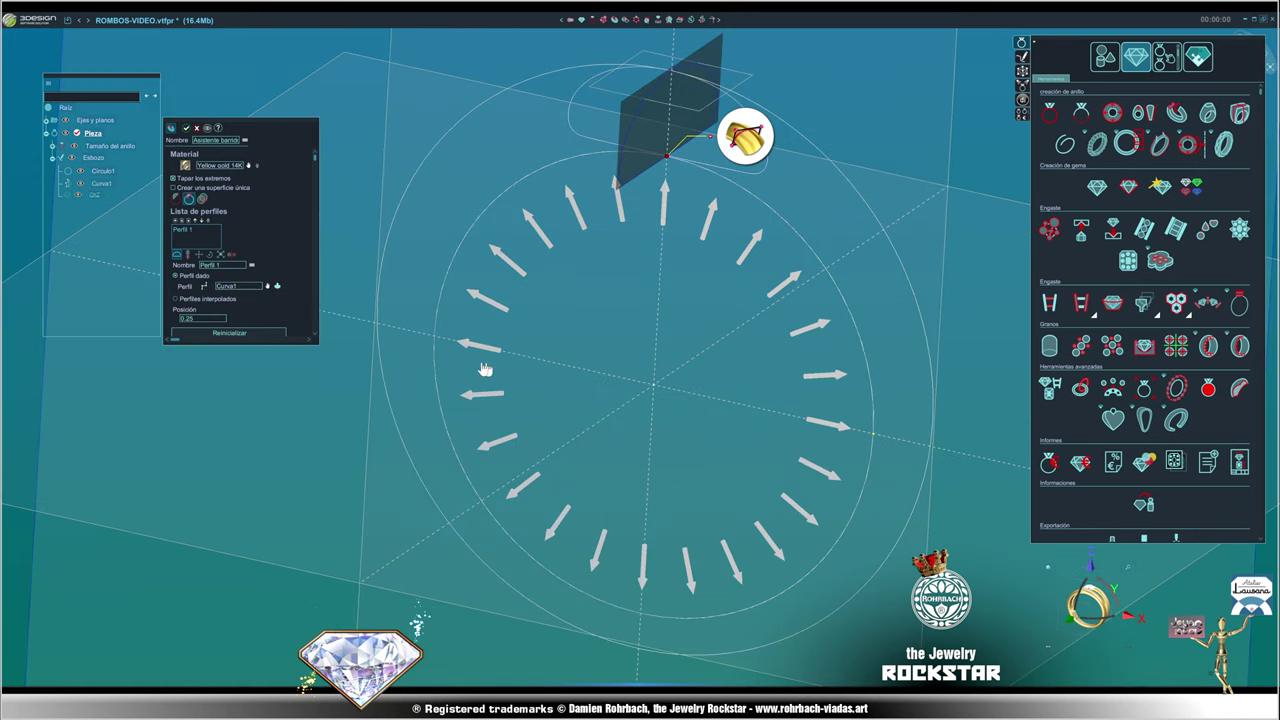
{"action": "left_click", "coordinate": [220, 255]}
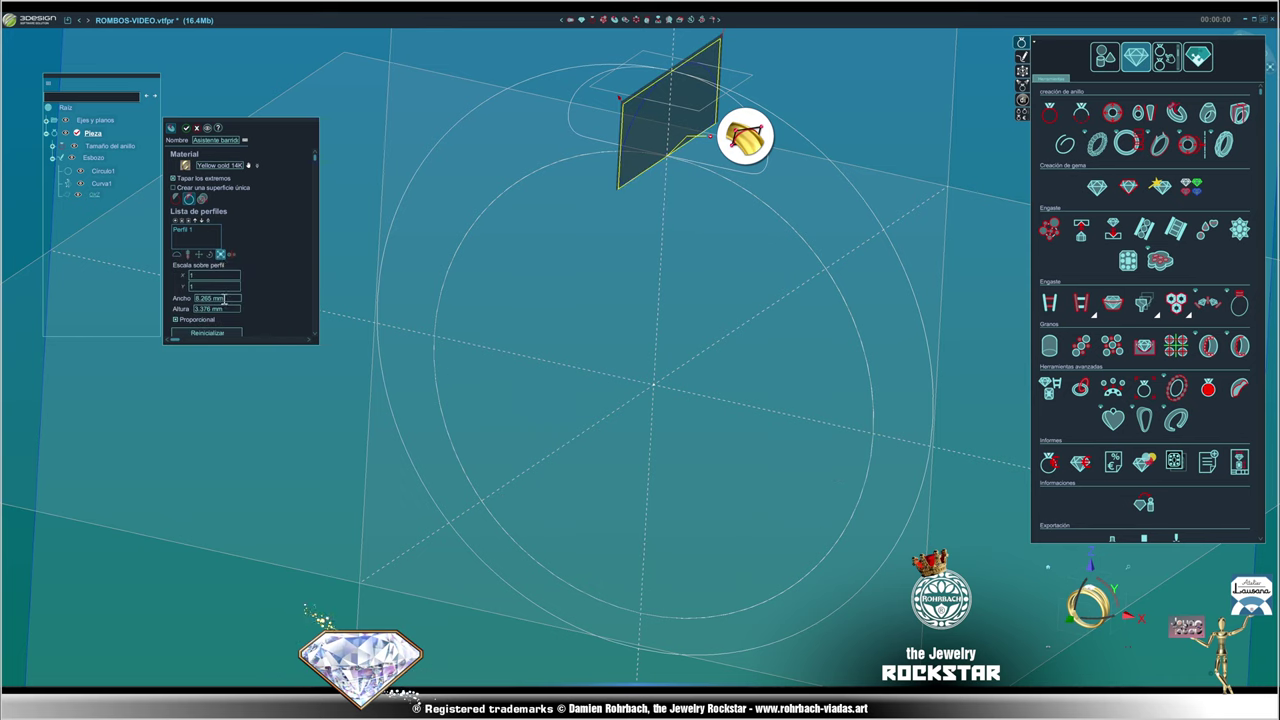
{"action": "type", "text": "8"}
{"action": "left_click", "coordinate": [234, 309]}
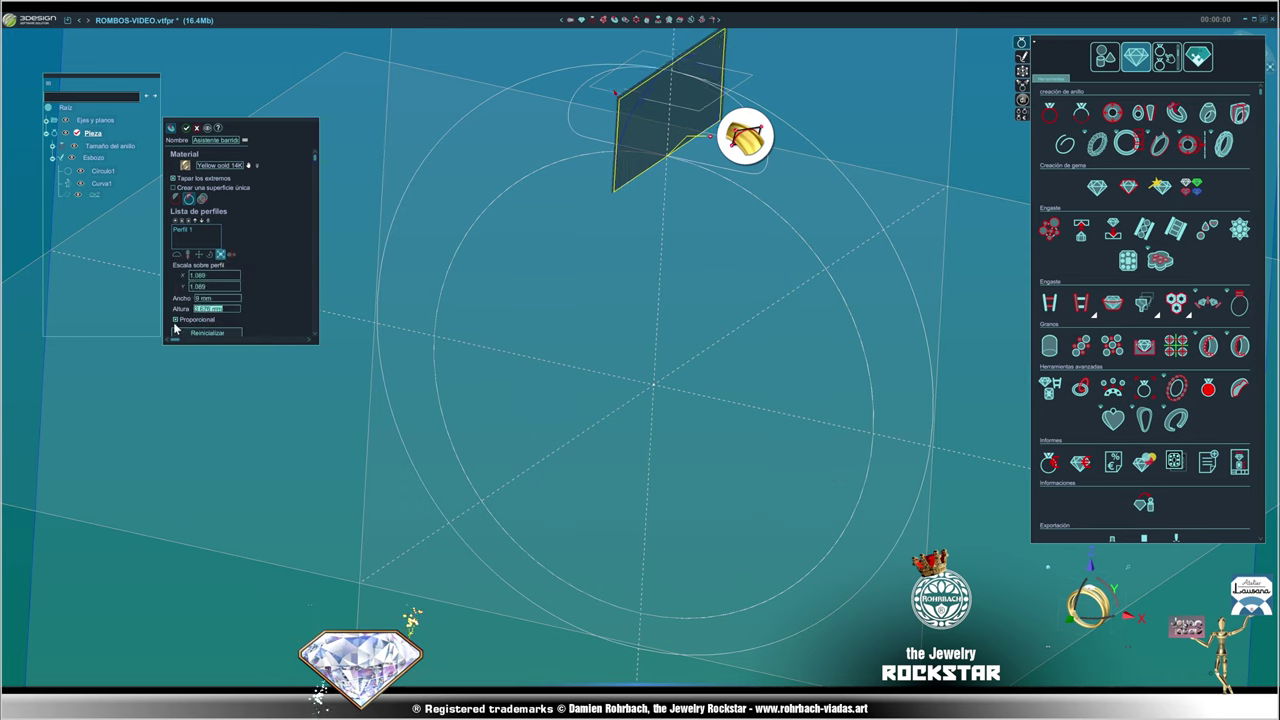
{"action": "left_click", "coordinate": [175, 319]}
{"action": "type", "text": "4"}
{"action": "key", "text": "Tab"}
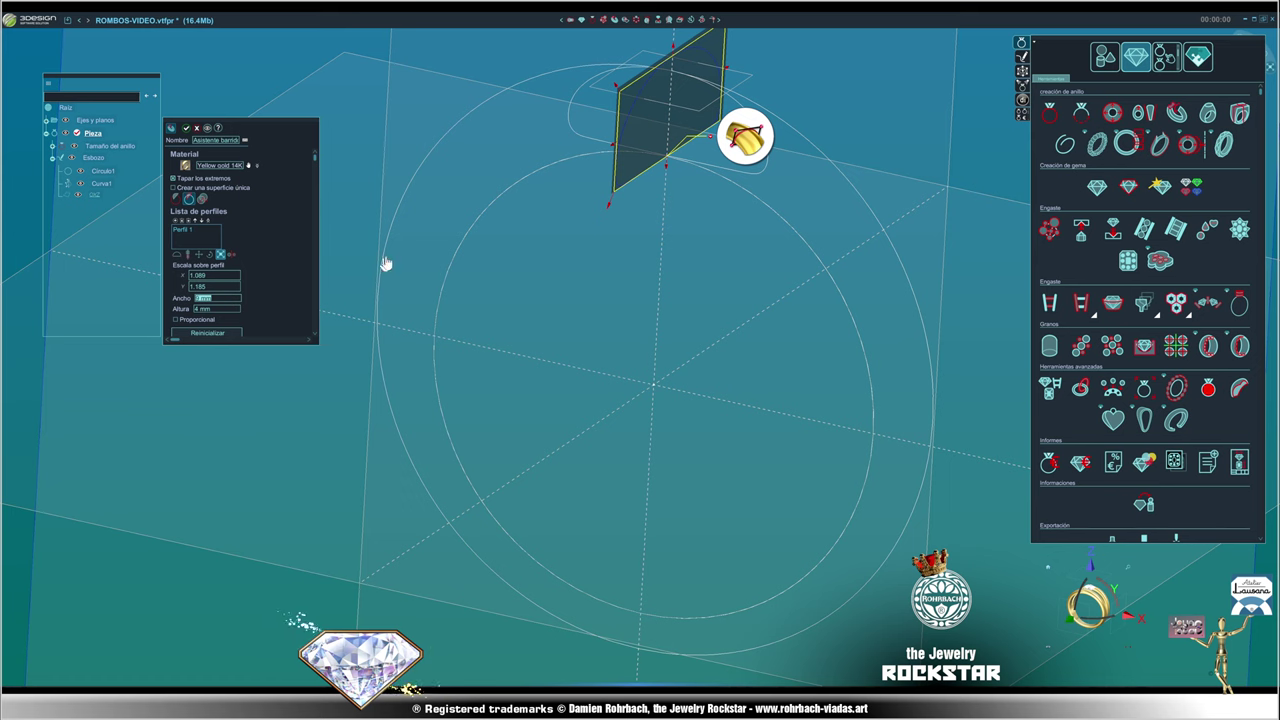
{"action": "middle_click_drag", "start_coordinate": [386, 264], "coordinate": [674, 249]}
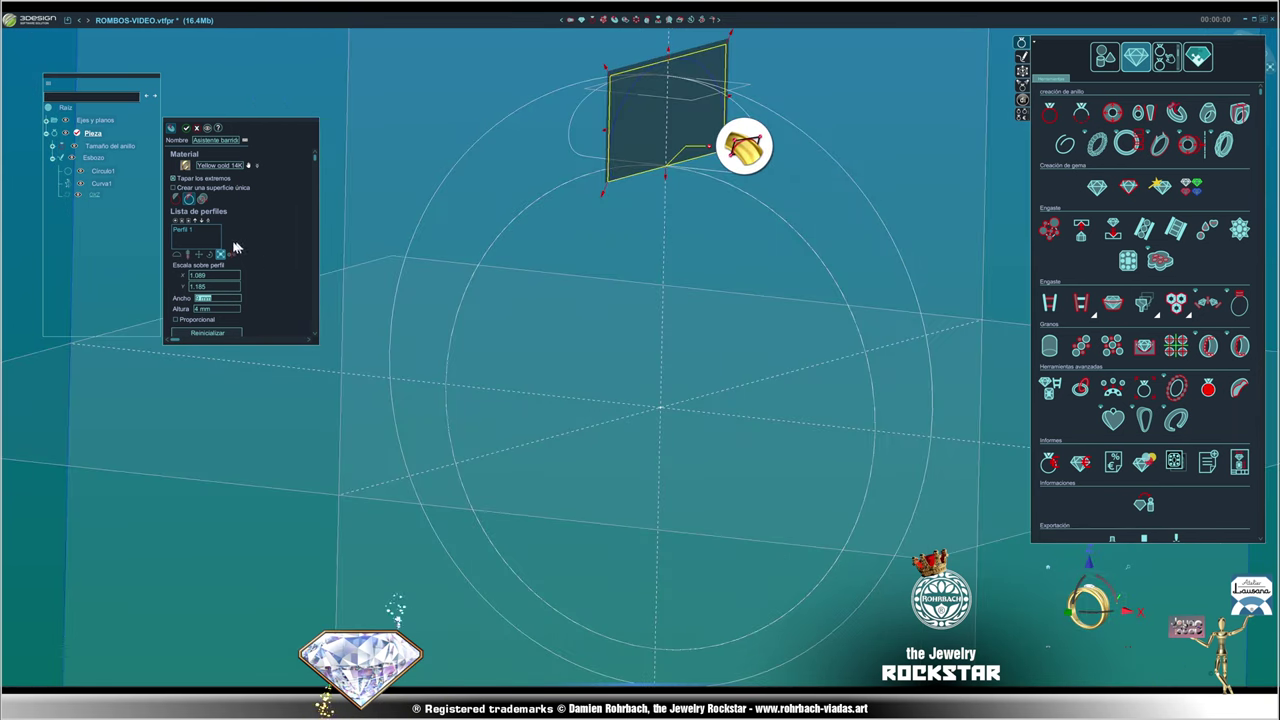
- Add a second profile at the circle's bottom, scale it to 2 mm, and build the band
{"action": "left_click", "coordinate": [176, 222]}
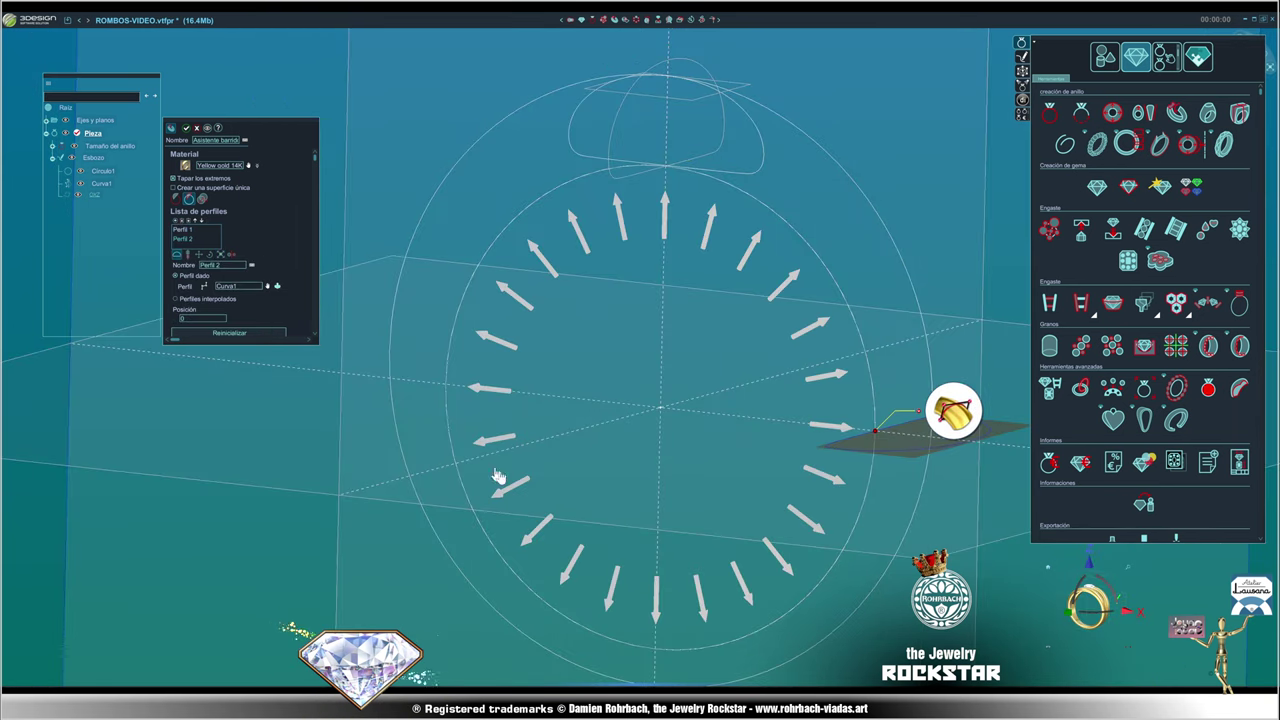
{"action": "left_click", "coordinate": [657, 614]}
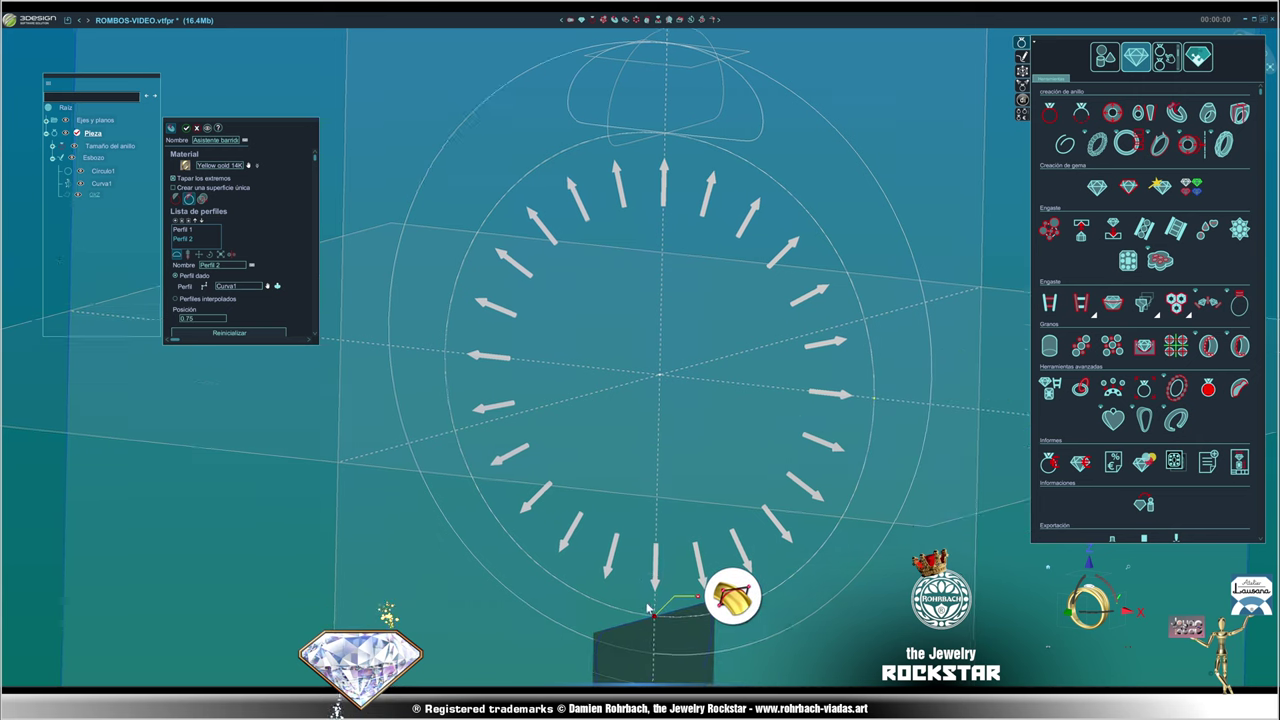
{"action": "left_click", "coordinate": [221, 256]}
{"action": "type", "text": "4"}
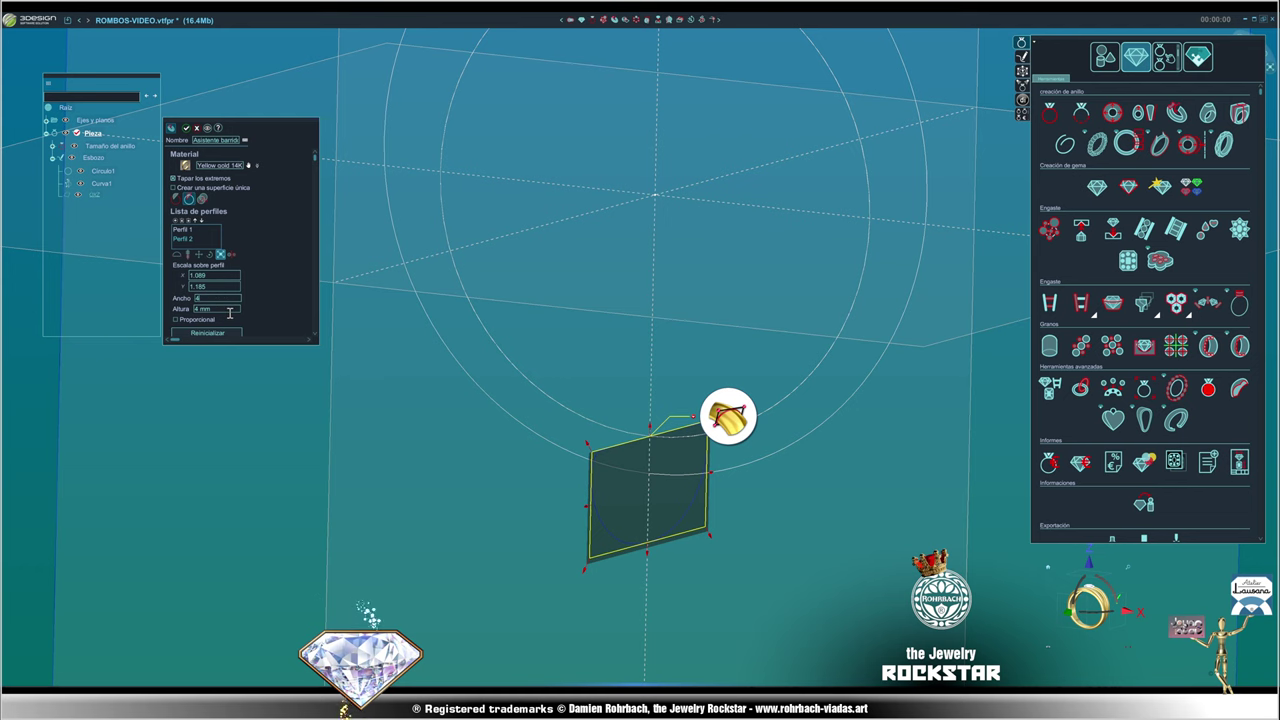
{"action": "key", "text": "Tab"}
{"action": "type", "text": "2"}
{"action": "left_click", "coordinate": [230, 297]}
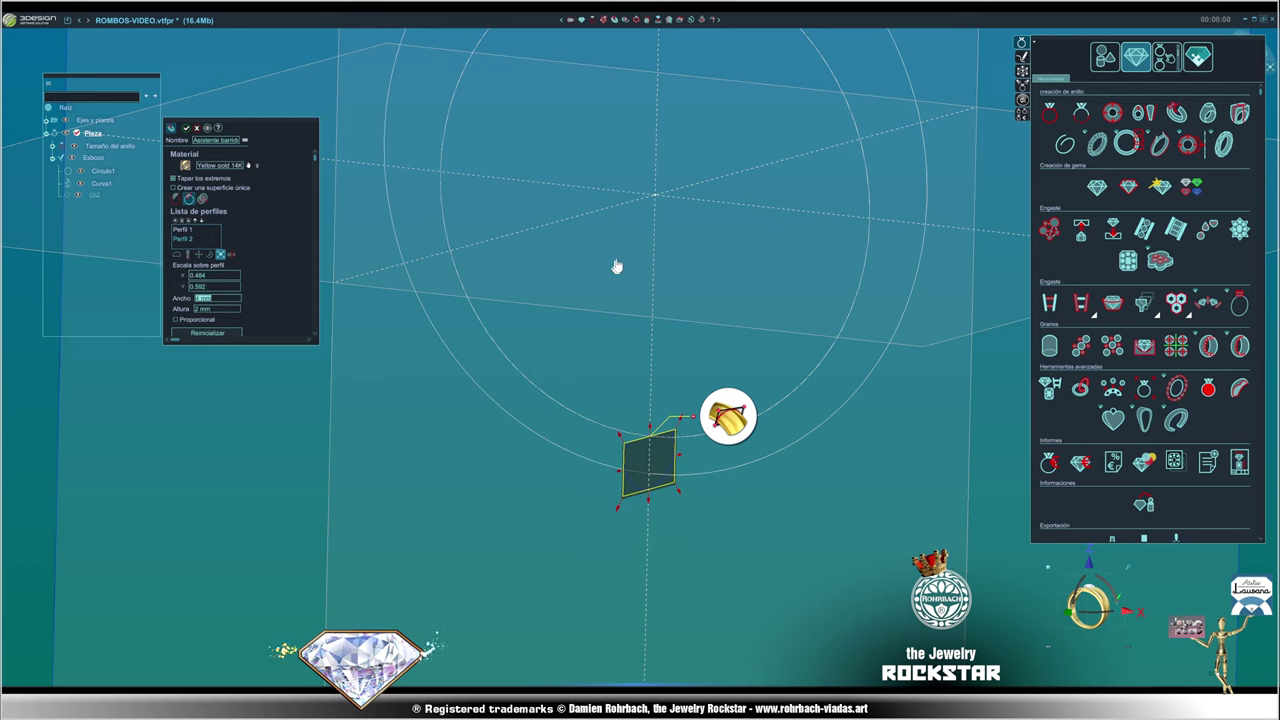
{"action": "key", "text": "Return"}
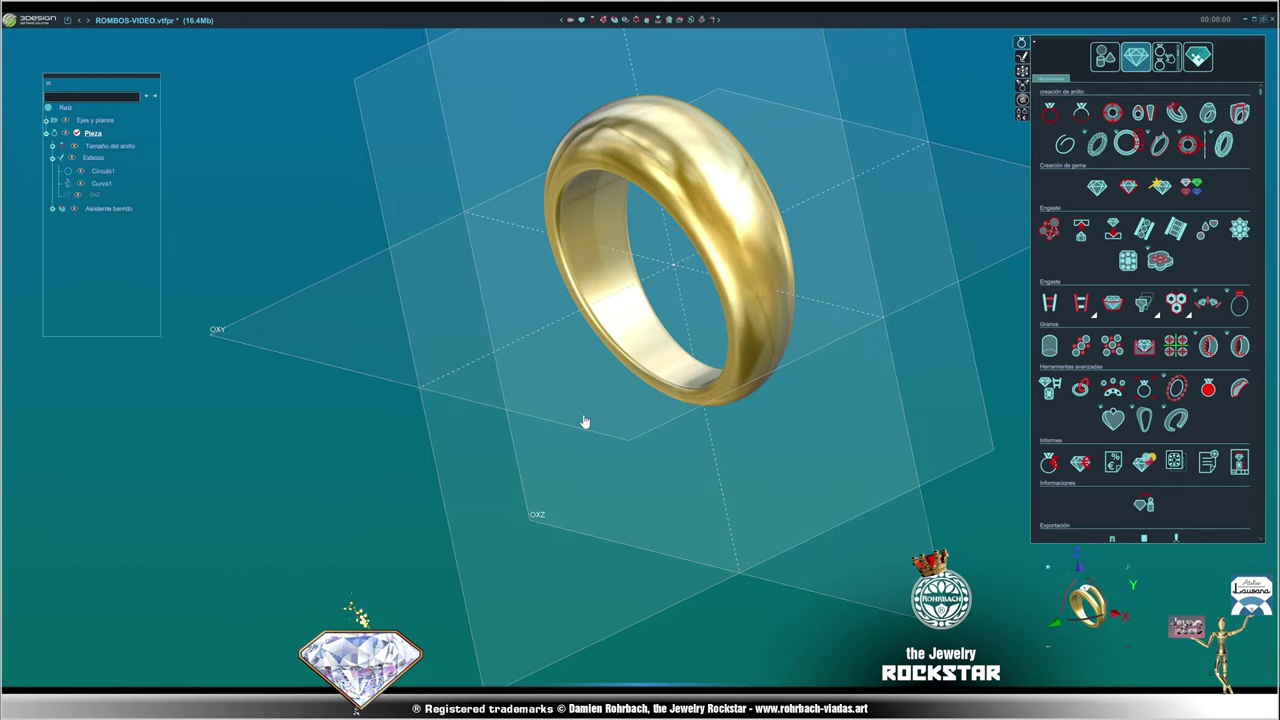
- Select the band and measure its Unidad de peso weight: 15.292 g in 14K yellow gold
{"action": "mouse_move", "coordinate": [833, 376]}
{"action": "middle_mouse_down"}
{"action": "mouse_move", "coordinate": [480, 517]}
{"action": "mouse_move", "coordinate": [806, 329]}
{"action": "mouse_move", "coordinate": [622, 429]}
{"action": "mouse_move", "coordinate": [700, 285]}
{"action": "middle_mouse_up"}
{"action": "scroll", "coordinate": [606, 337], "scroll_direction": "up", "scroll_amount": 3}
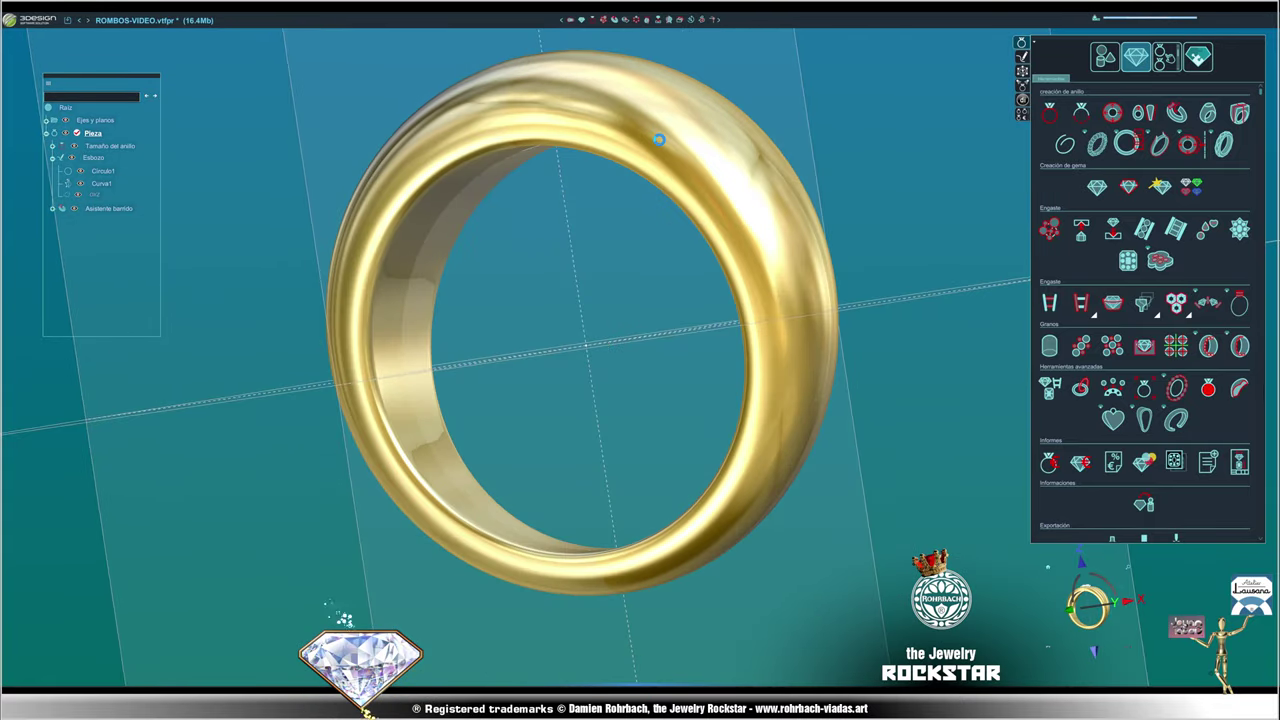
{"action": "left_click", "coordinate": [763, 183]}
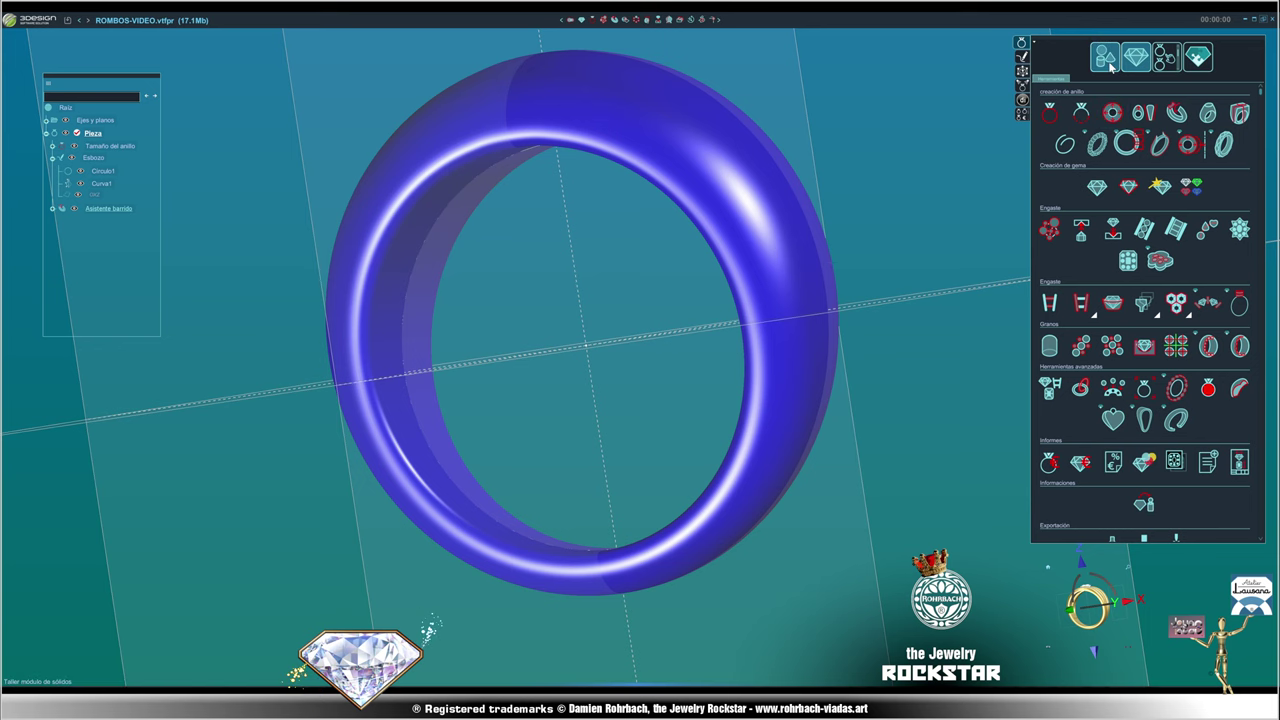
{"action": "scroll", "coordinate": [1140, 418], "scroll_direction": "down", "scroll_amount": 3}
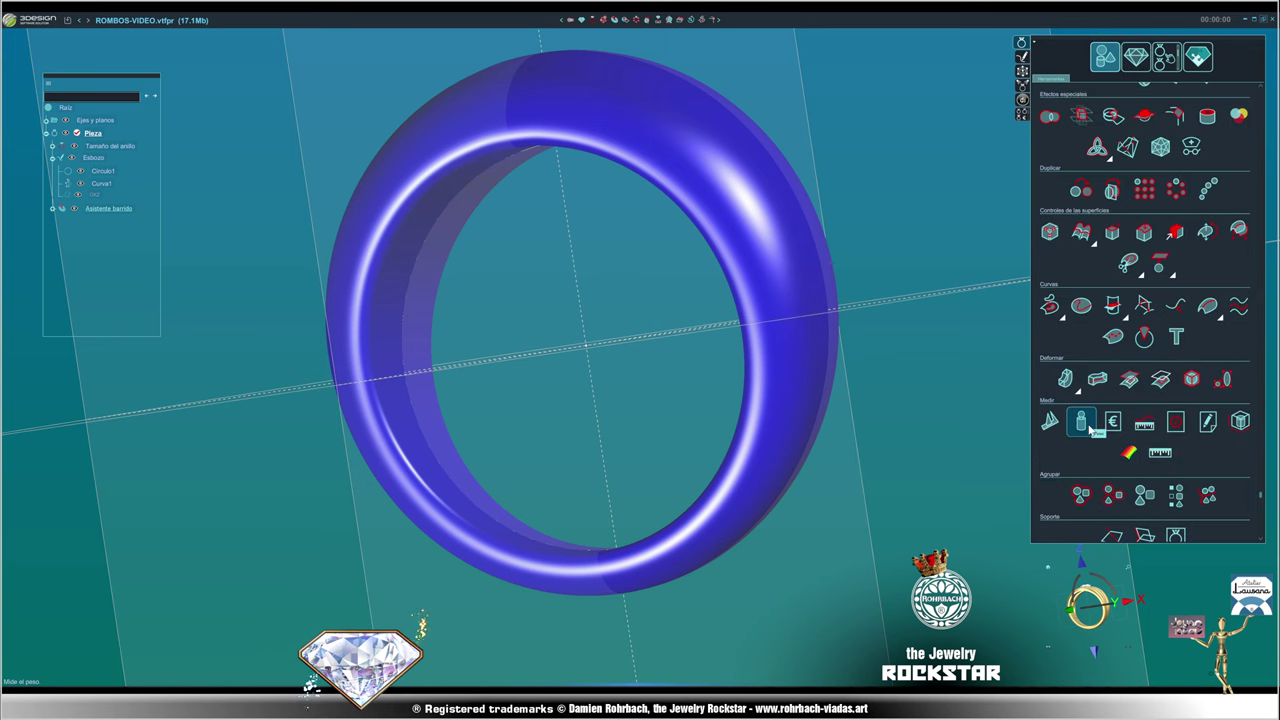
{"action": "left_click", "coordinate": [1081, 422]}
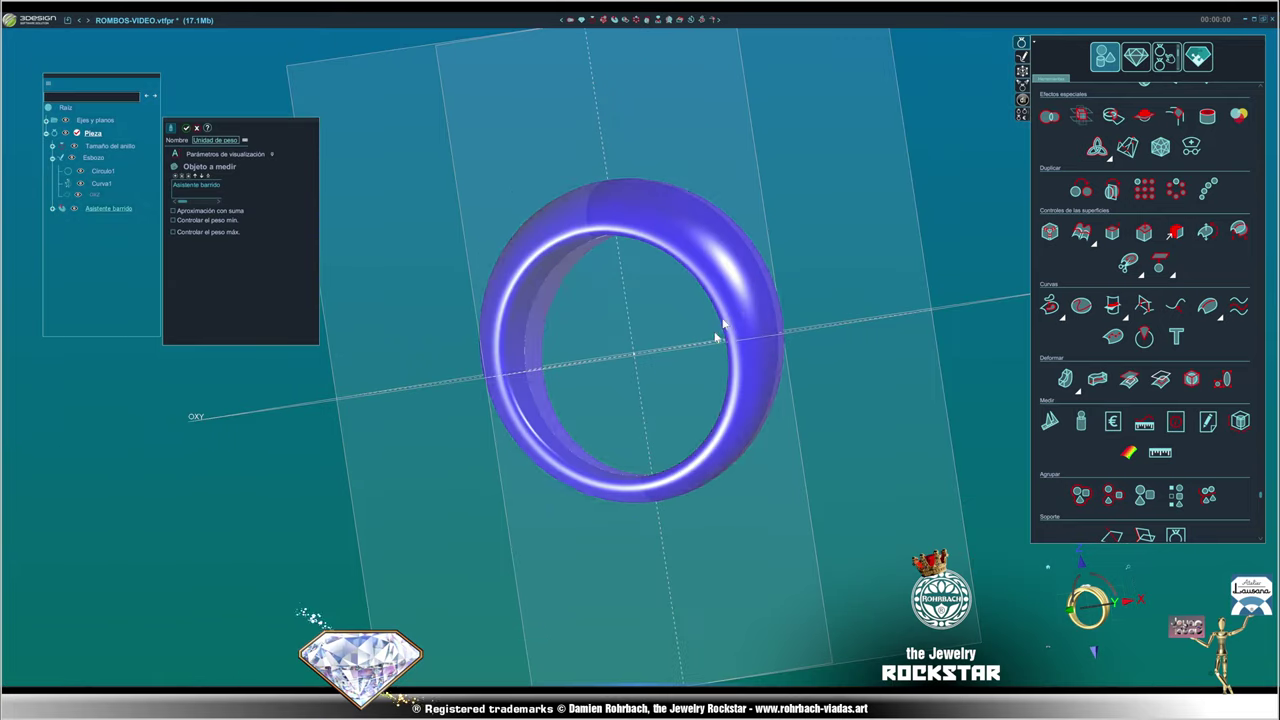
{"action": "mouse_move", "coordinate": [630, 402]}
{"action": "middle_mouse_down"}
{"action": "mouse_move", "coordinate": [726, 508]}
{"action": "mouse_move", "coordinate": [591, 289]}
{"action": "middle_mouse_up"}
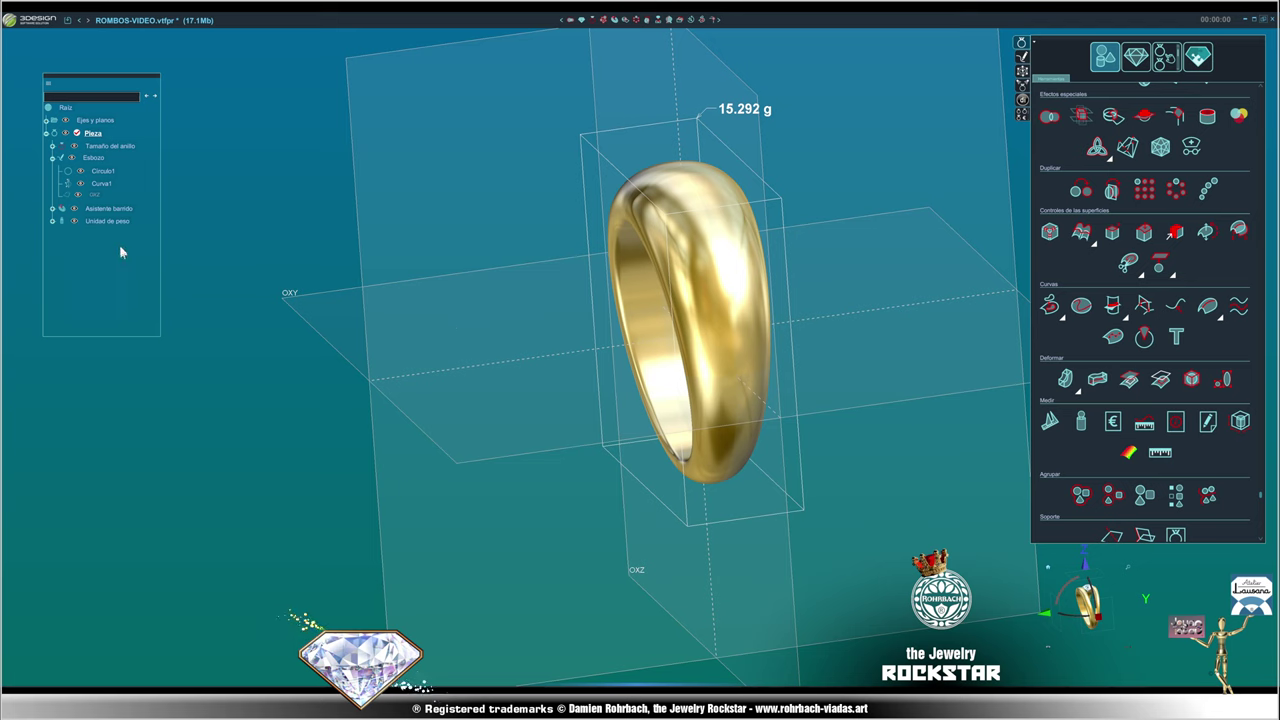
- Reopen Asistente barrido and enlarge the top profile to 5 mm and the bottom to 3 mm
{"action": "double_click", "coordinate": [117, 210]}
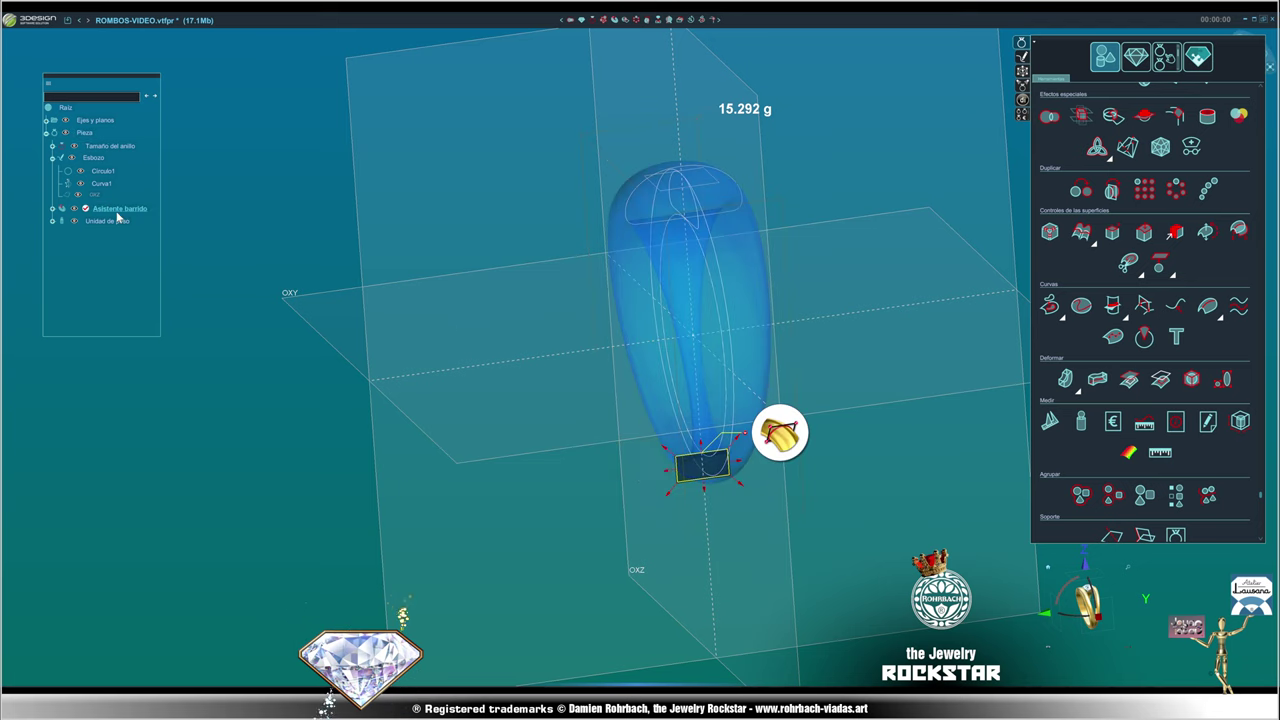
{"action": "left_click", "coordinate": [194, 230]}
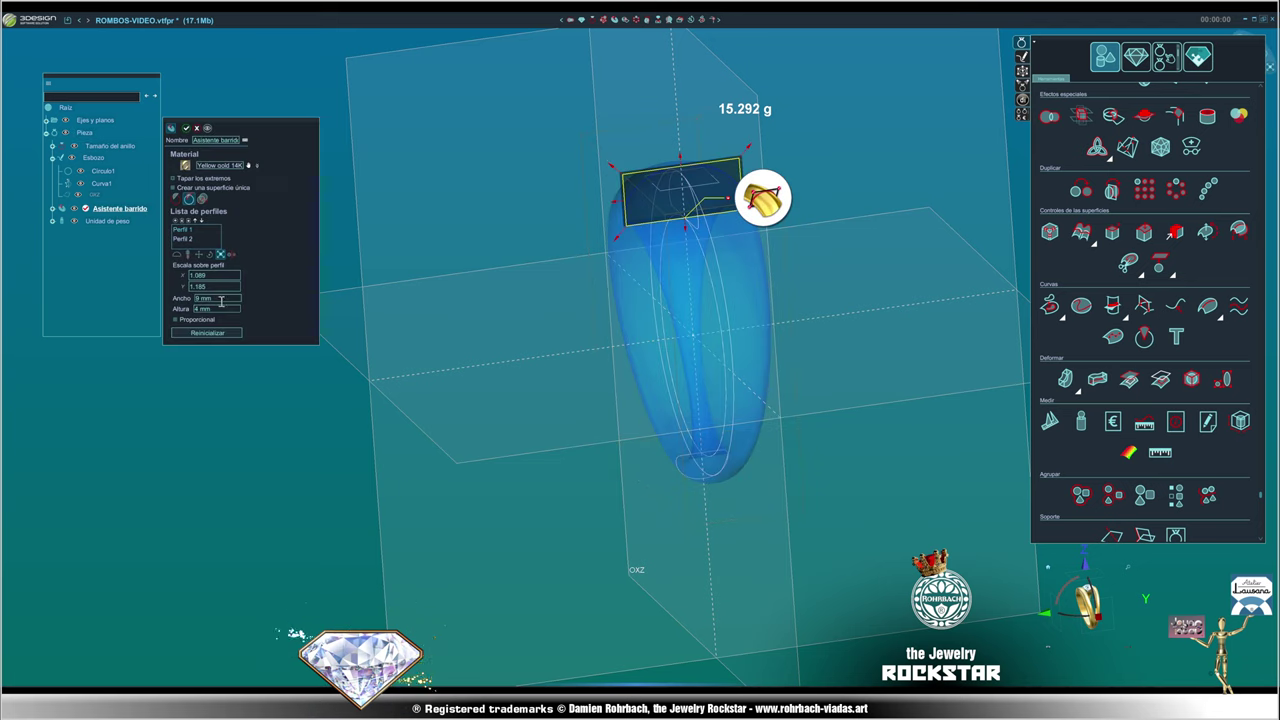
{"action": "scroll", "coordinate": [221, 300], "scroll_direction": "up", "scroll_amount": 3}
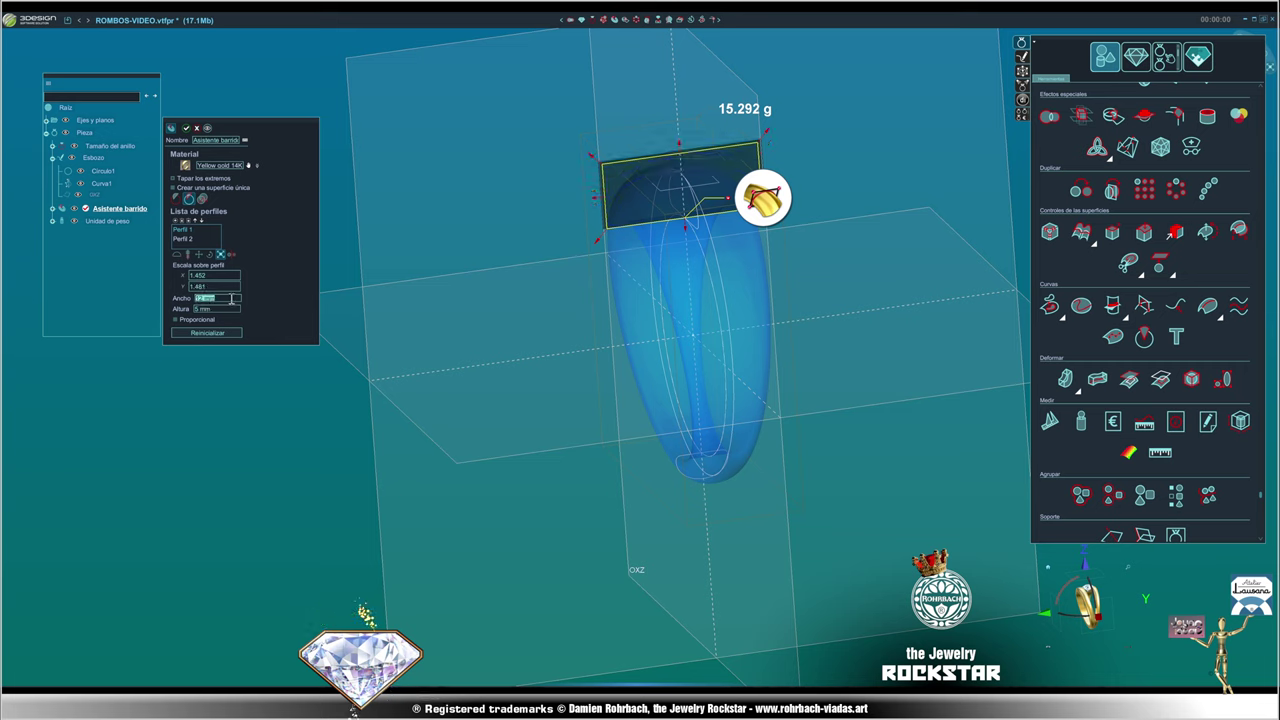
{"action": "left_click", "coordinate": [190, 241]}
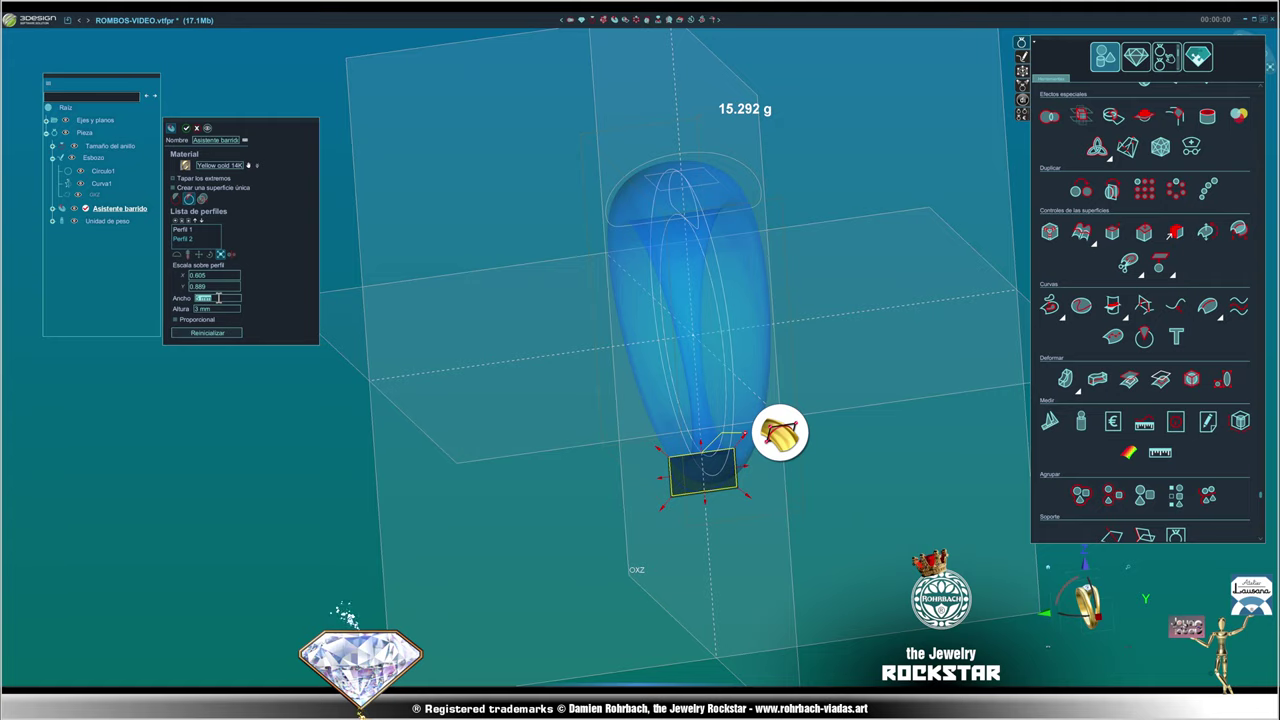
{"action": "key", "text": "Return"}
{"action": "mouse_move", "coordinate": [620, 334]}
{"action": "middle_mouse_down"}
{"action": "mouse_move", "coordinate": [629, 314]}
{"action": "mouse_move", "coordinate": [749, 451]}
{"action": "mouse_move", "coordinate": [831, 371]}
{"action": "mouse_move", "coordinate": [620, 458]}
{"action": "mouse_move", "coordinate": [737, 314]}
{"action": "middle_mouse_up"}
- Start Recortar el anillo and choose the faces trim mode
{"action": "scroll", "coordinate": [720, 340], "scroll_direction": "down", "scroll_amount": 2}
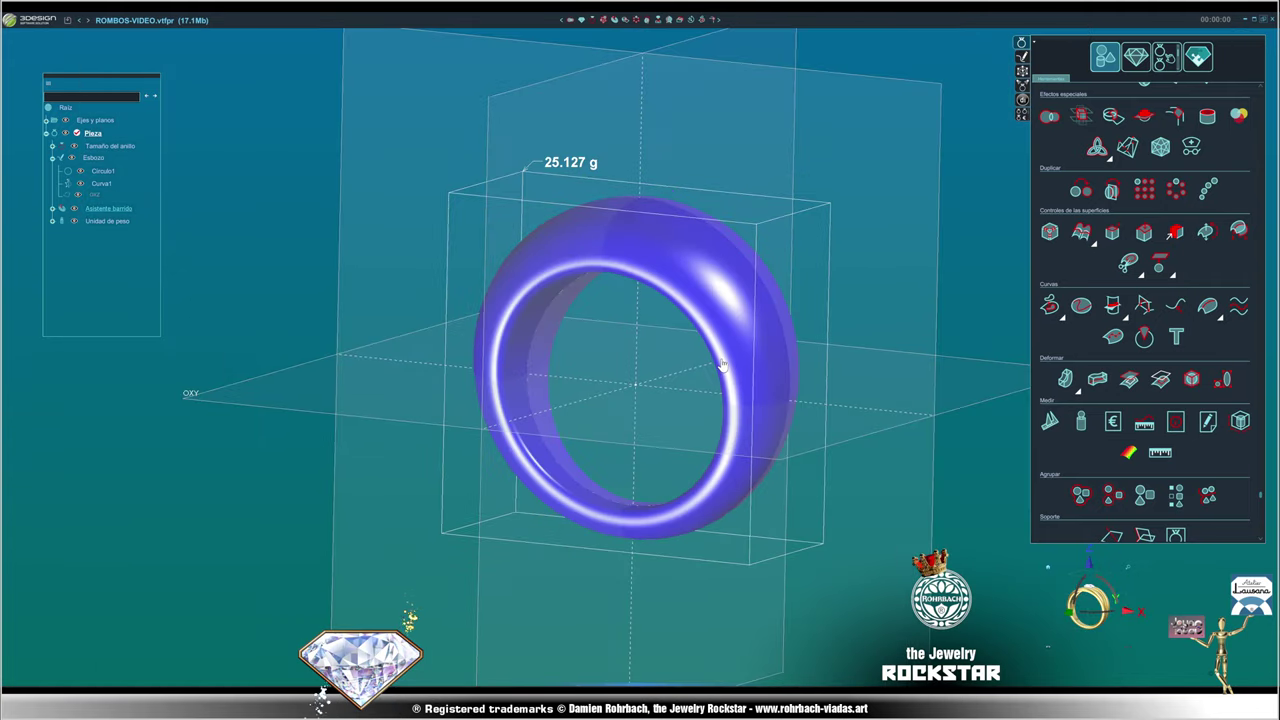
{"action": "scroll", "coordinate": [706, 371], "scroll_direction": "up", "scroll_amount": 2}
{"action": "middle_click_drag", "start_coordinate": [609, 404], "coordinate": [628, 380]}
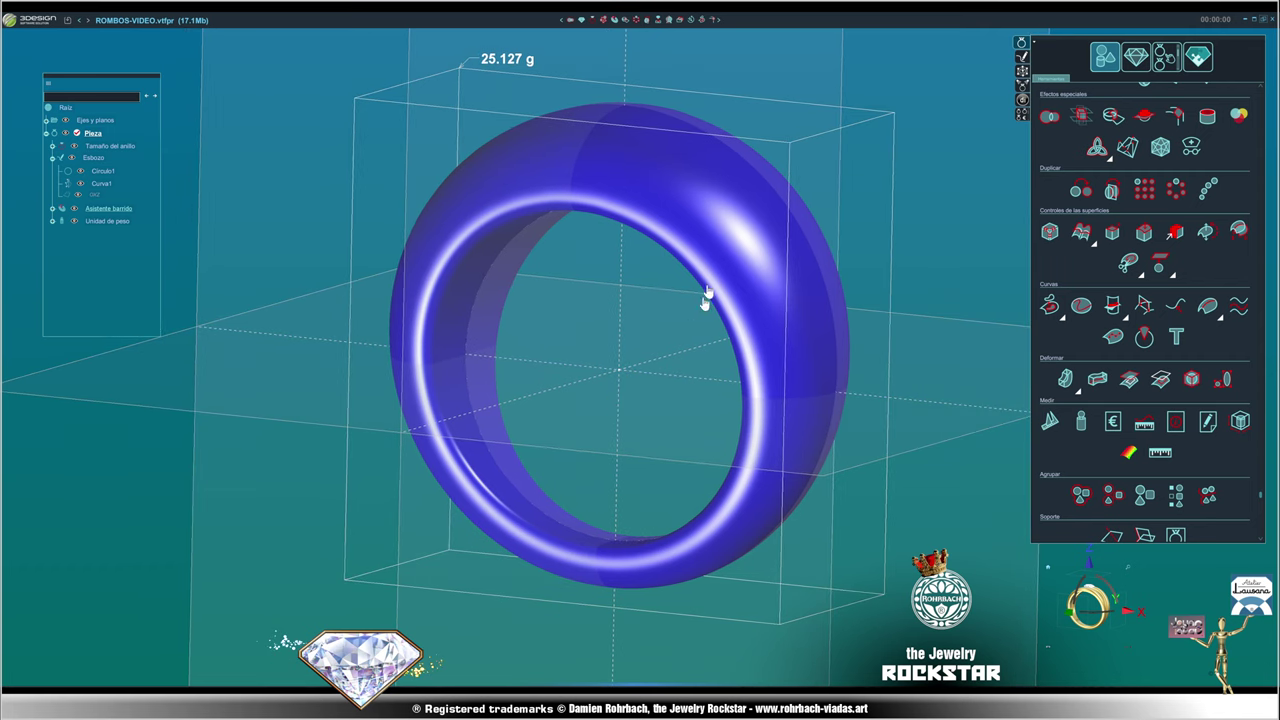
{"action": "left_click", "coordinate": [1135, 57]}
{"action": "scroll", "coordinate": [1136, 425], "scroll_direction": "down", "scroll_amount": 1}
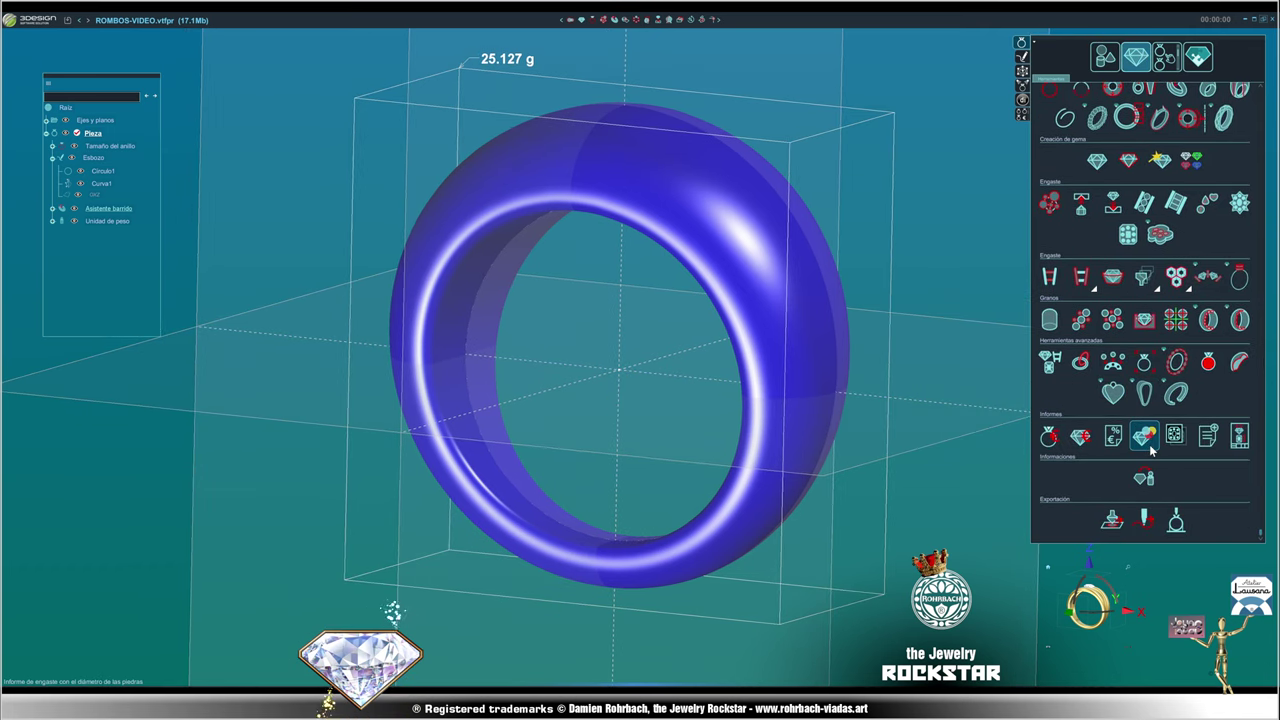
{"action": "left_click", "coordinate": [1241, 368]}
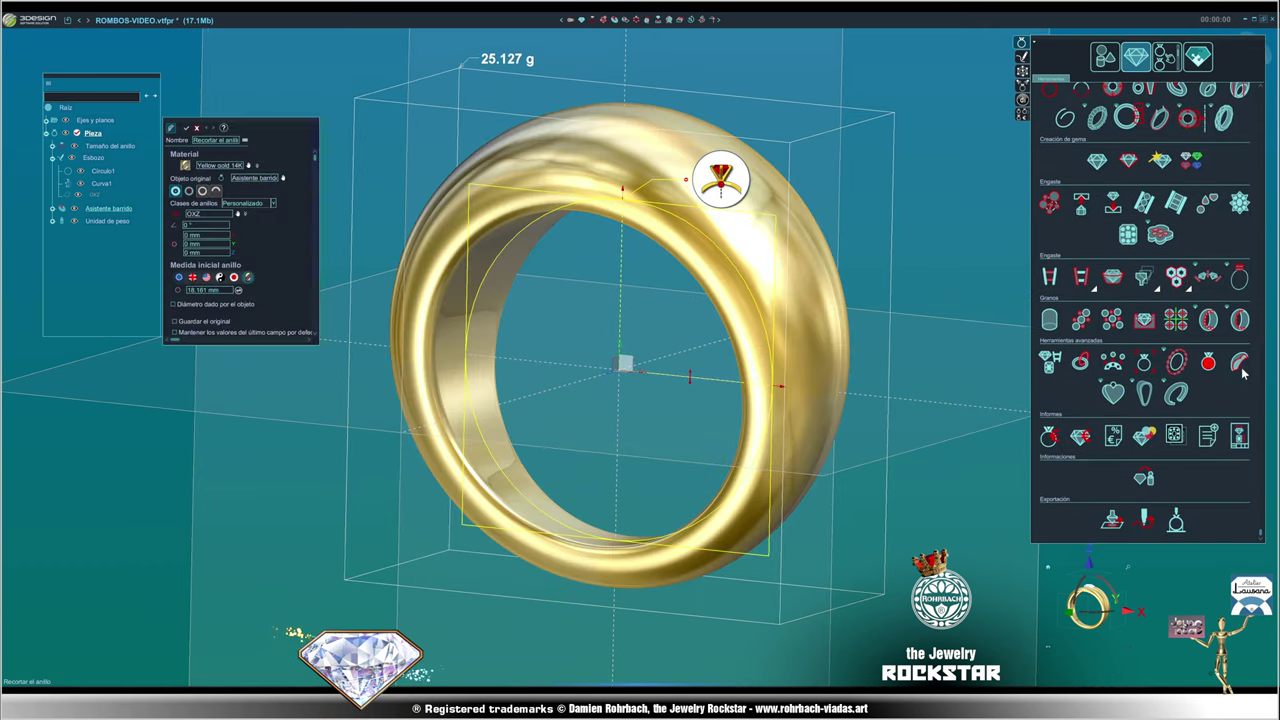
{"action": "left_click", "coordinate": [190, 191]}
{"action": "left_click", "coordinate": [182, 238]}
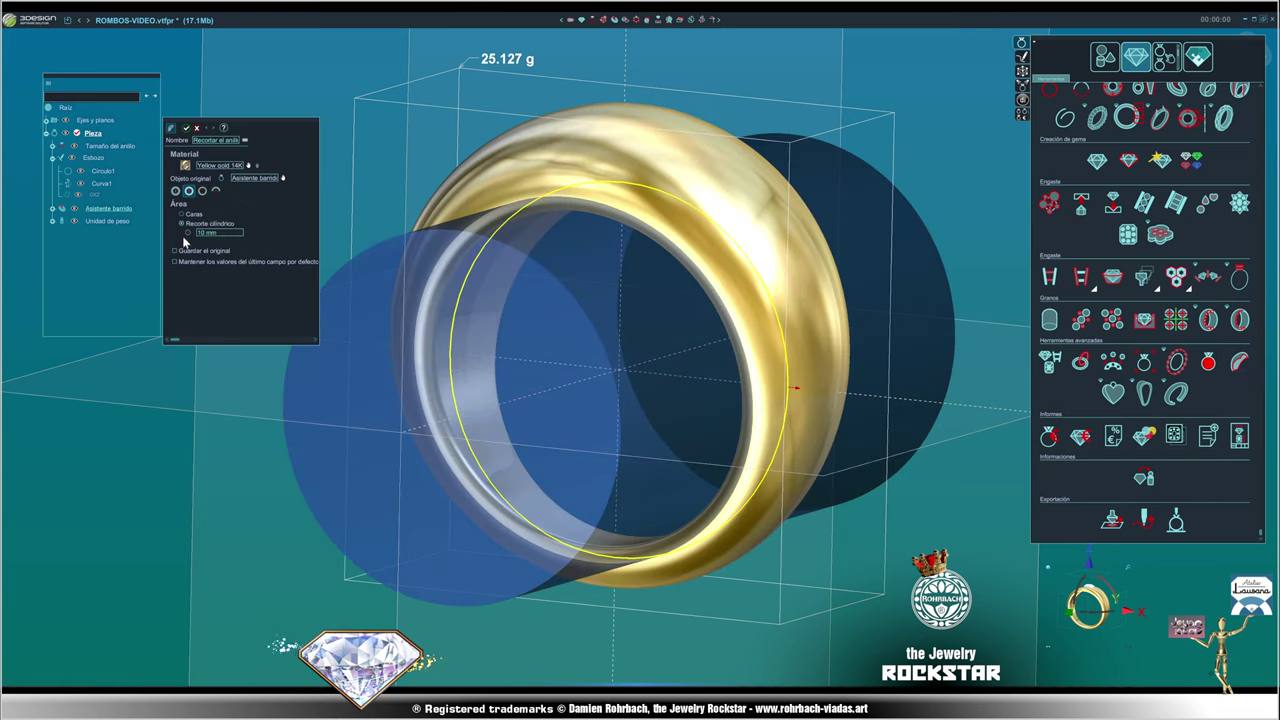
{"action": "left_click", "coordinate": [210, 216]}
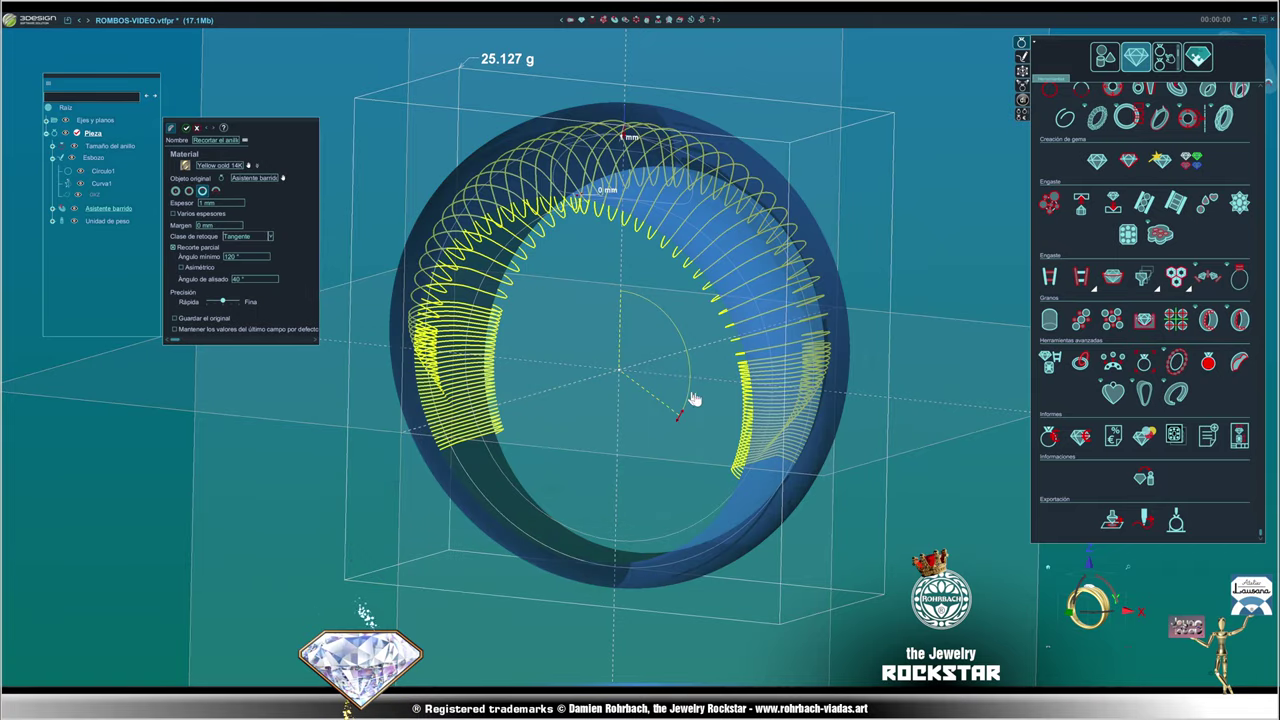
- Set a 0.9 mm wall thickness with a 120° partial cut and apply the trim
{"action": "middle_click_drag", "start_coordinate": [666, 414], "coordinate": [440, 353]}
{"action": "mouse_move", "coordinate": [705, 398]}
{"action": "middle_mouse_down"}
{"action": "mouse_move", "coordinate": [843, 441]}
{"action": "mouse_move", "coordinate": [566, 349]}
{"action": "mouse_move", "coordinate": [734, 354]}
{"action": "mouse_move", "coordinate": [655, 370]}
{"action": "mouse_move", "coordinate": [871, 326]}
{"action": "mouse_move", "coordinate": [600, 320]}
{"action": "mouse_move", "coordinate": [657, 443]}
{"action": "mouse_move", "coordinate": [517, 416]}
{"action": "middle_mouse_up"}
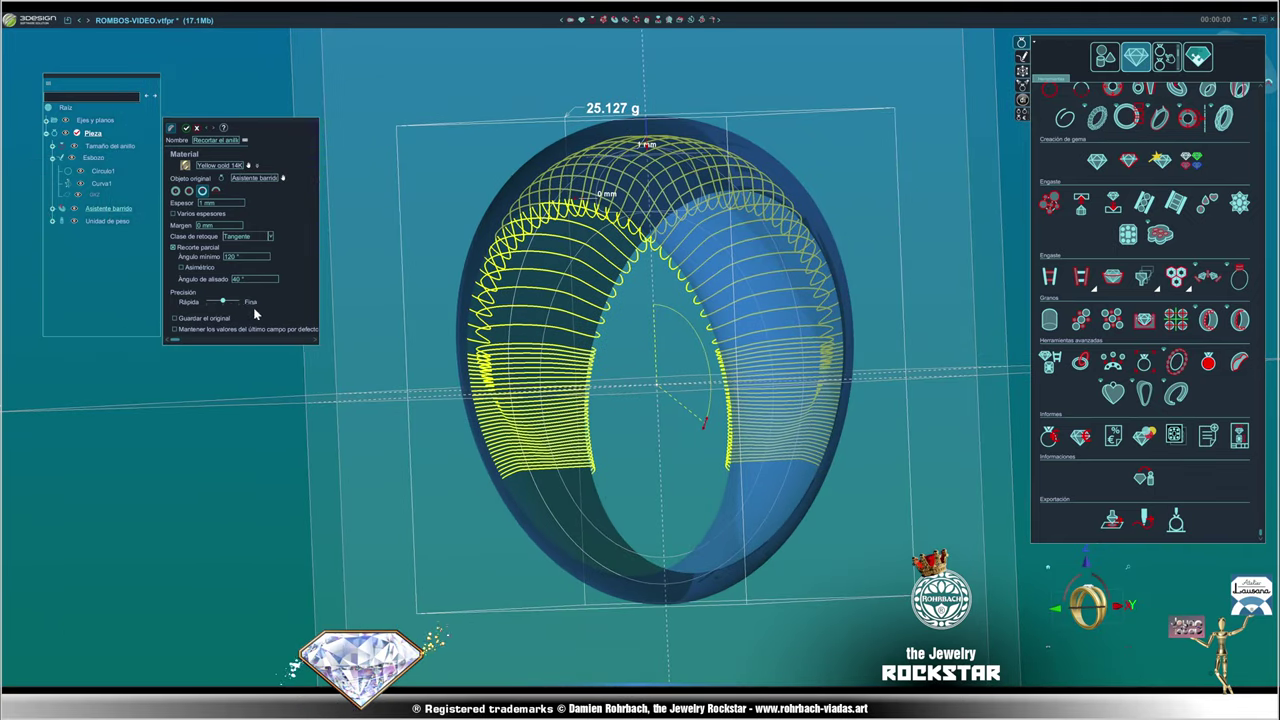
{"action": "type", "text": "3"}
{"action": "left_click", "coordinate": [245, 256]}
{"action": "mouse_move", "coordinate": [560, 330]}
{"action": "middle_mouse_down"}
{"action": "mouse_move", "coordinate": [712, 313]}
{"action": "mouse_move", "coordinate": [649, 433]}
{"action": "middle_mouse_up"}
{"action": "mouse_move", "coordinate": [721, 344]}
{"action": "middle_mouse_down"}
{"action": "mouse_move", "coordinate": [757, 273]}
{"action": "mouse_move", "coordinate": [616, 382]}
{"action": "mouse_move", "coordinate": [628, 400]}
{"action": "mouse_move", "coordinate": [613, 430]}
{"action": "mouse_move", "coordinate": [857, 371]}
{"action": "mouse_move", "coordinate": [800, 387]}
{"action": "mouse_move", "coordinate": [853, 410]}
{"action": "mouse_move", "coordinate": [591, 403]}
{"action": "mouse_move", "coordinate": [714, 411]}
{"action": "mouse_move", "coordinate": [614, 386]}
{"action": "mouse_move", "coordinate": [512, 321]}
{"action": "mouse_move", "coordinate": [514, 128]}
{"action": "middle_mouse_up"}
{"action": "key", "text": "Return"}
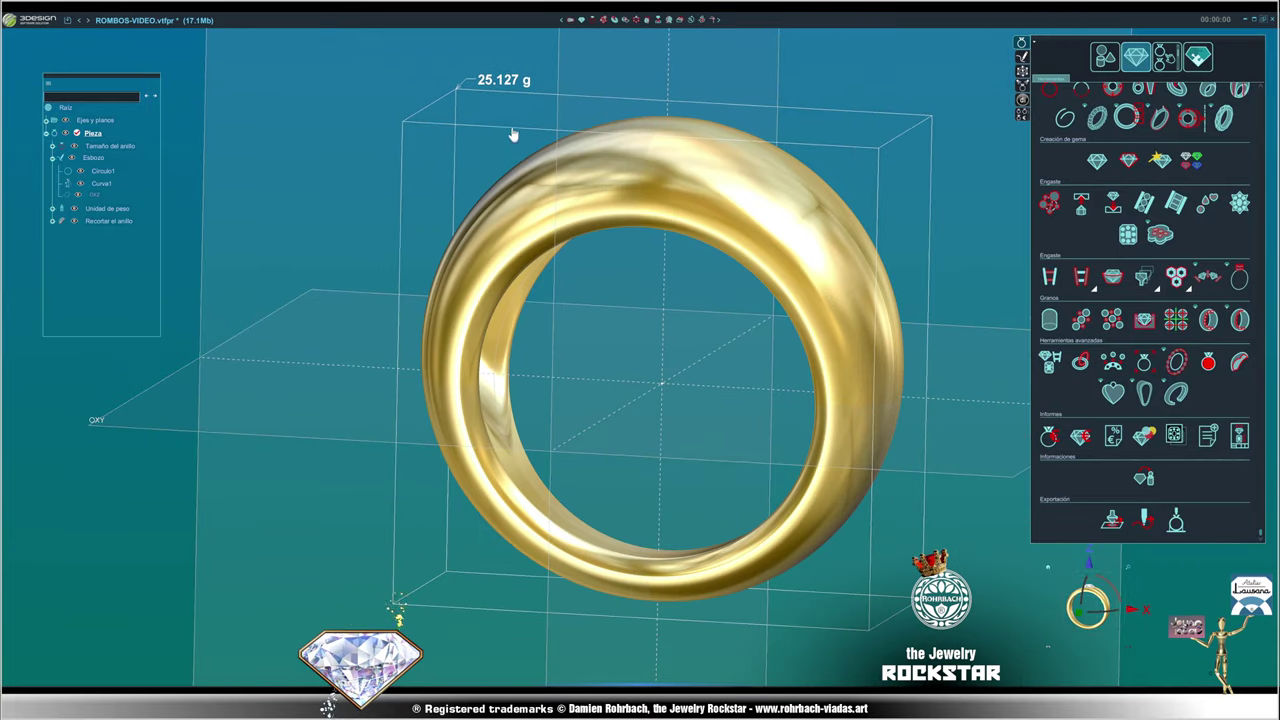
- Review the ring trim settings, then undo to remove the extra Unidad de peso measurement
{"action": "left_click", "coordinate": [1113, 275]}
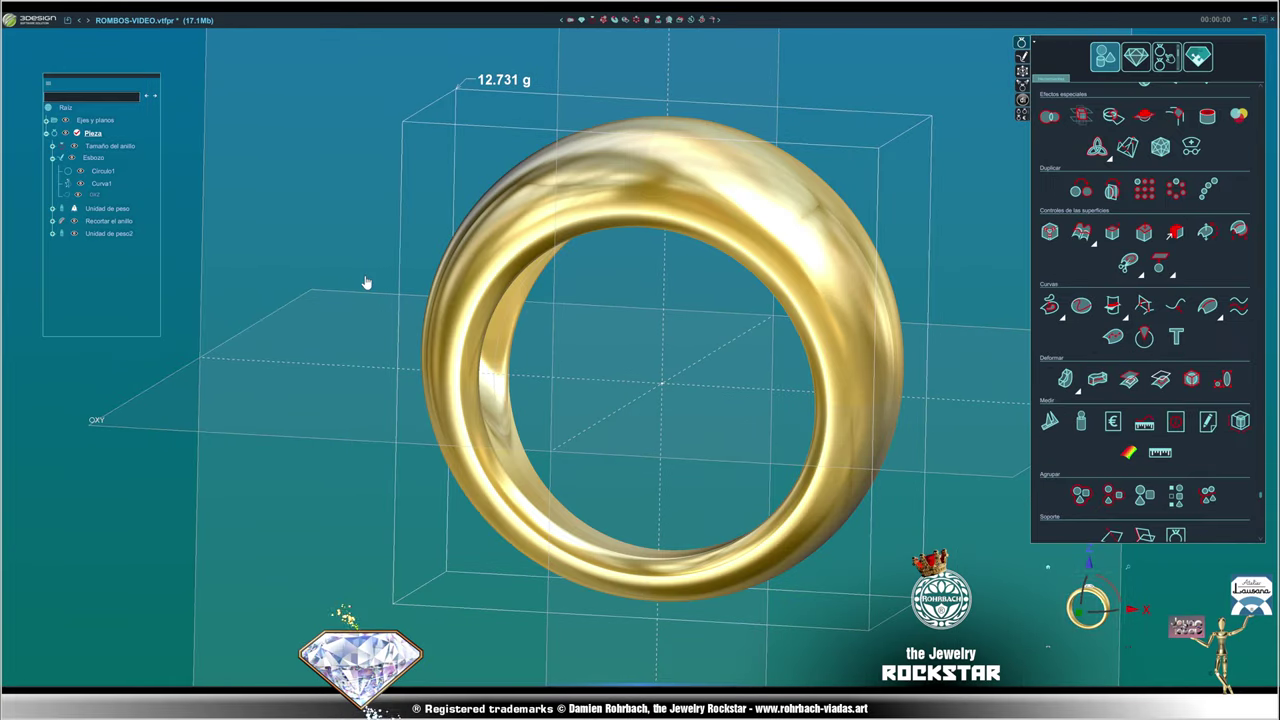
{"action": "mouse_move", "coordinate": [366, 291]}
{"action": "middle_mouse_down"}
{"action": "mouse_move", "coordinate": [493, 444]}
{"action": "mouse_move", "coordinate": [637, 366]}
{"action": "mouse_move", "coordinate": [185, 303]}
{"action": "middle_mouse_up"}
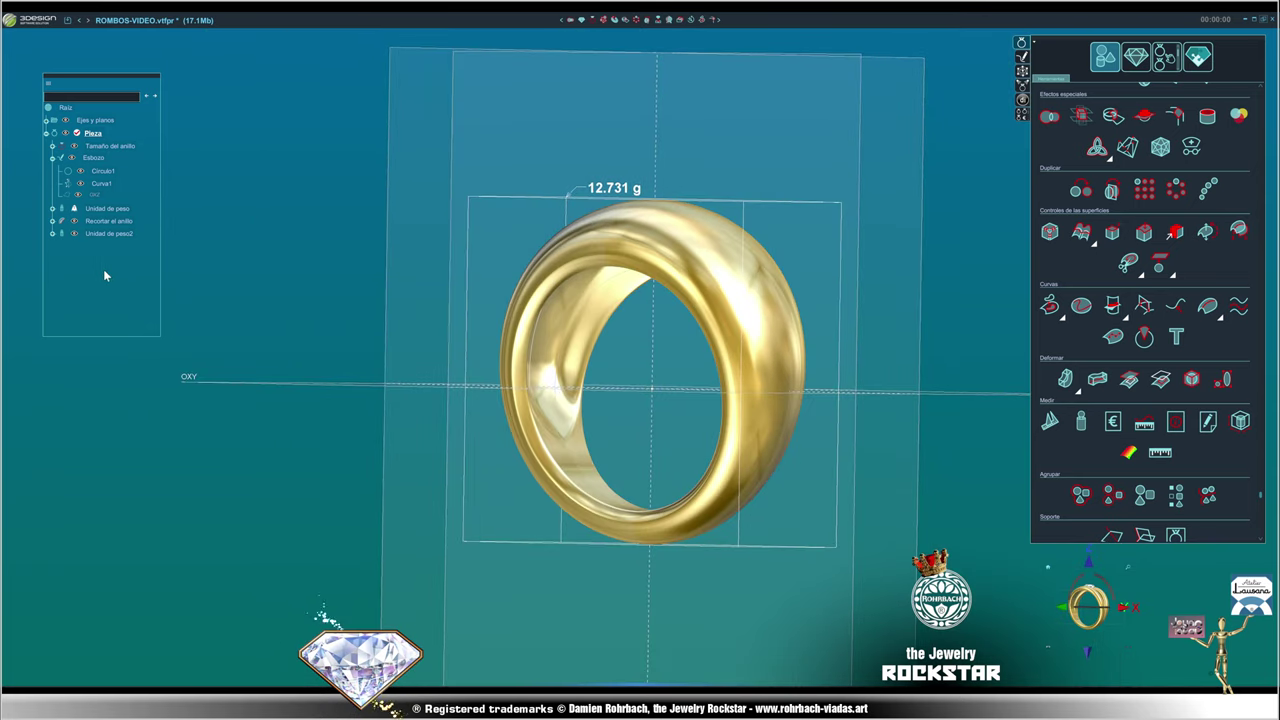
{"action": "double_click", "coordinate": [110, 221]}
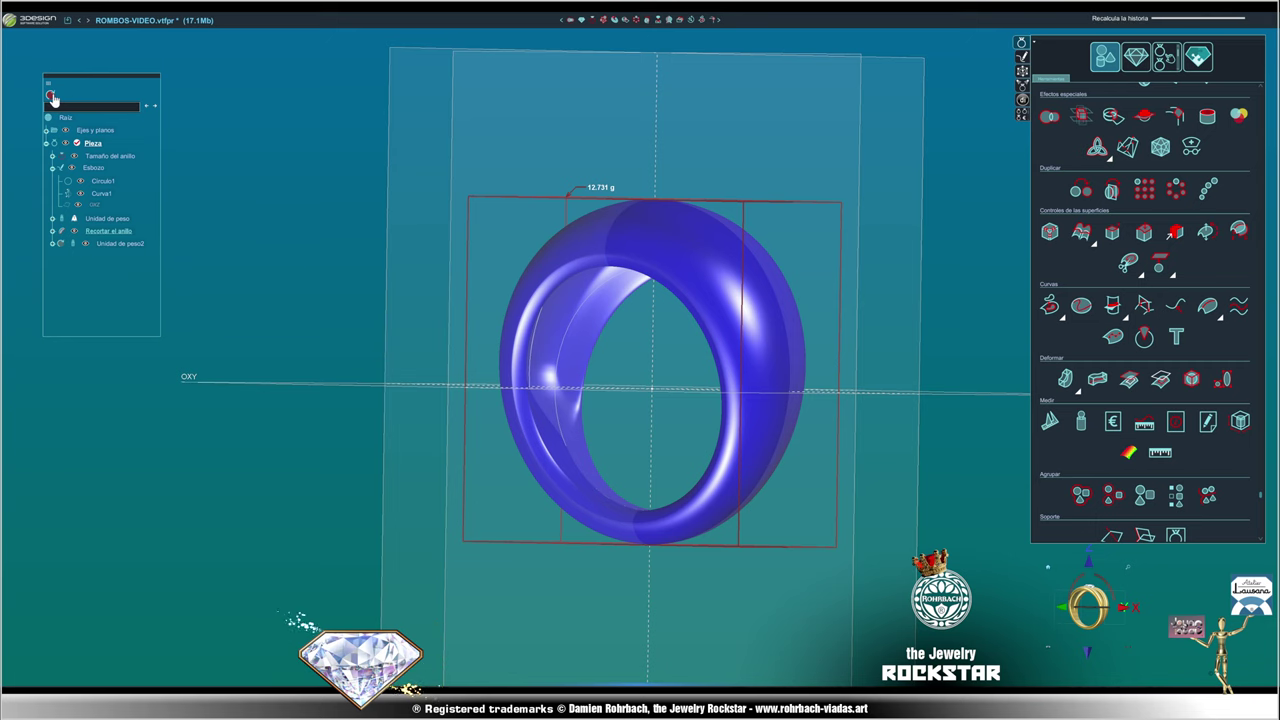
{"action": "double_click", "coordinate": [108, 221]}
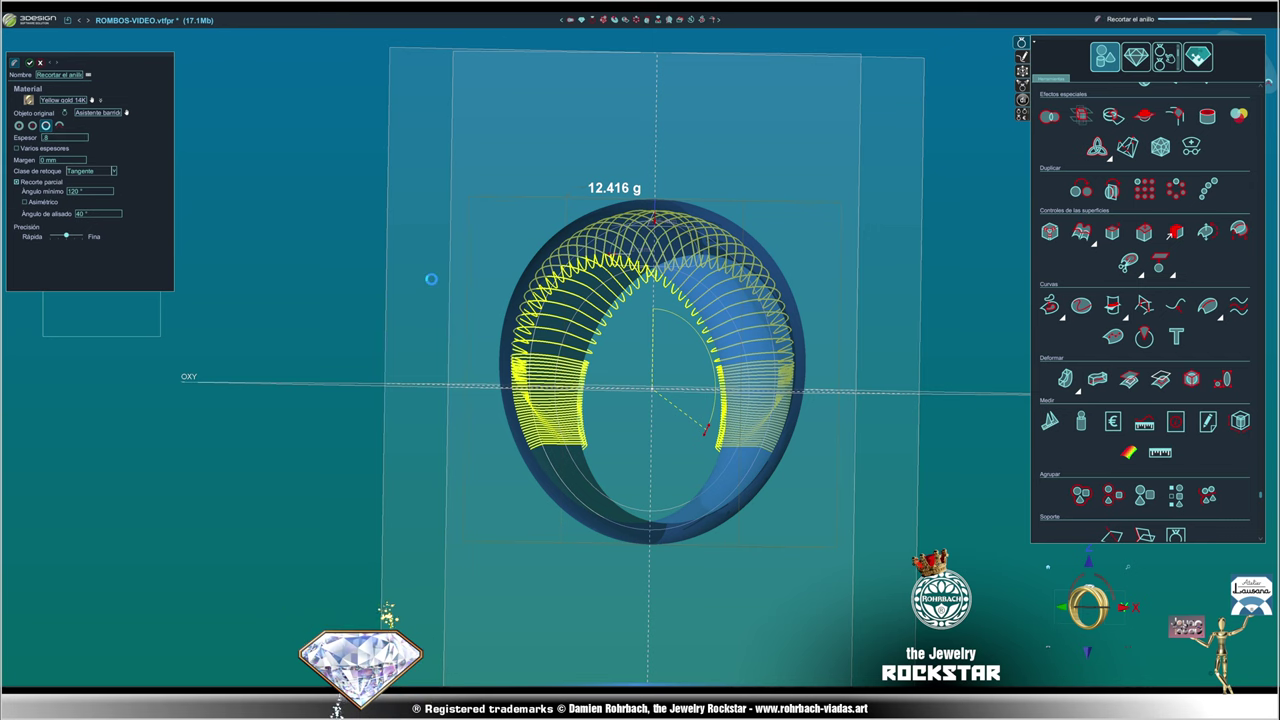
{"action": "key", "text": "Escape"}
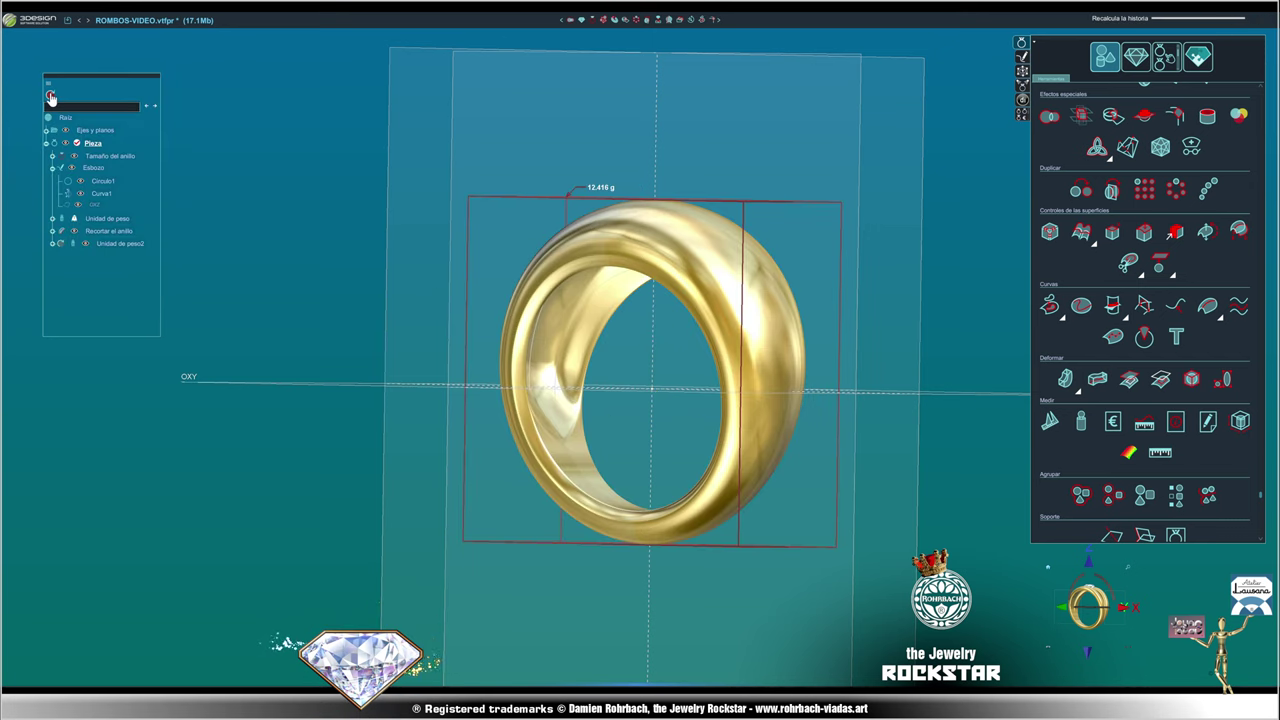
{"action": "middle_click_drag", "start_coordinate": [510, 272], "coordinate": [677, 415]}
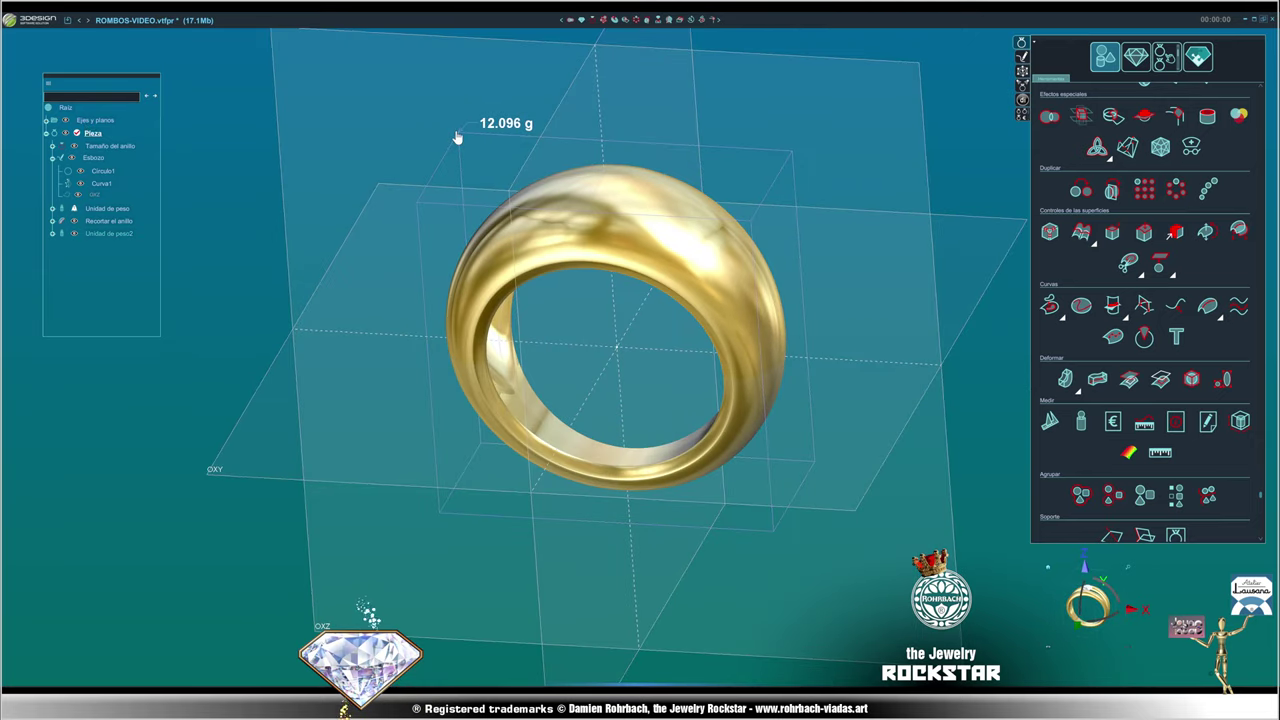
{"action": "key", "text": "ctrl+z"}
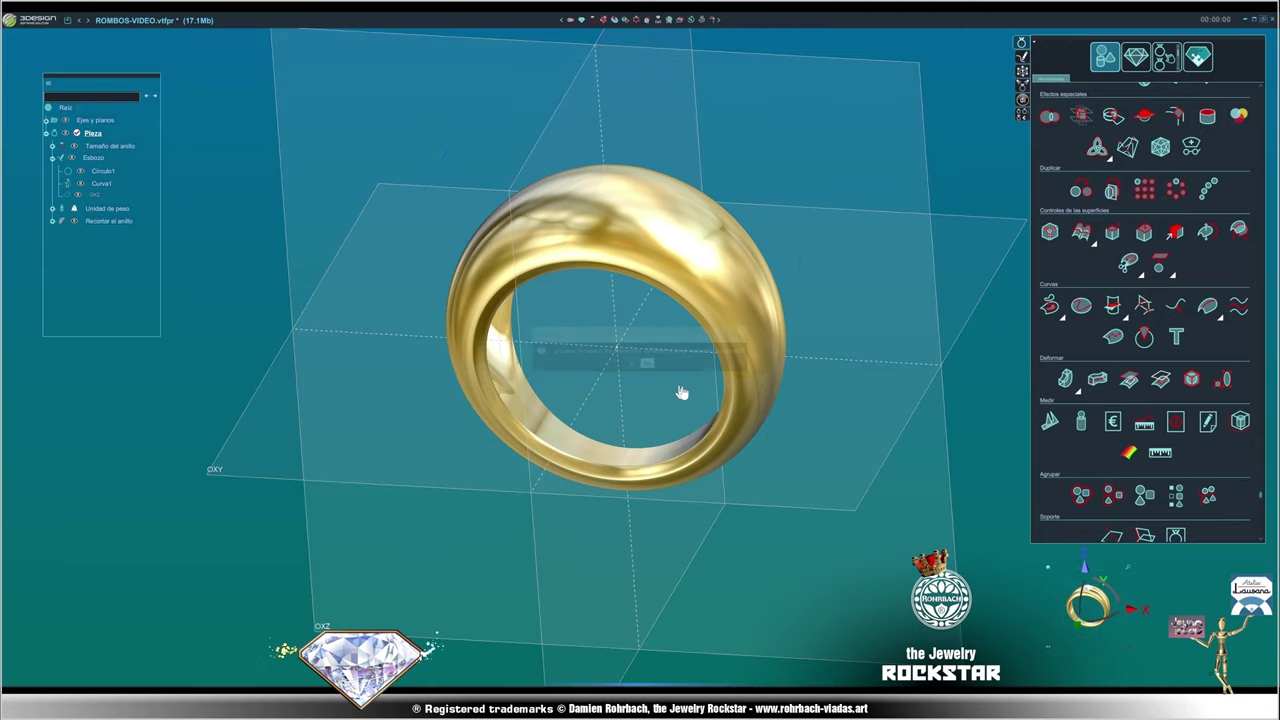
{"action": "mouse_move", "coordinate": [680, 363]}
{"action": "middle_mouse_down"}
{"action": "mouse_move", "coordinate": [457, 374]}
{"action": "mouse_move", "coordinate": [780, 385]}
{"action": "mouse_move", "coordinate": [497, 366]}
{"action": "mouse_move", "coordinate": [471, 291]}
{"action": "mouse_move", "coordinate": [803, 297]}
{"action": "mouse_move", "coordinate": [358, 283]}
{"action": "mouse_move", "coordinate": [523, 386]}
{"action": "mouse_move", "coordinate": [777, 309]}
{"action": "middle_mouse_up"}
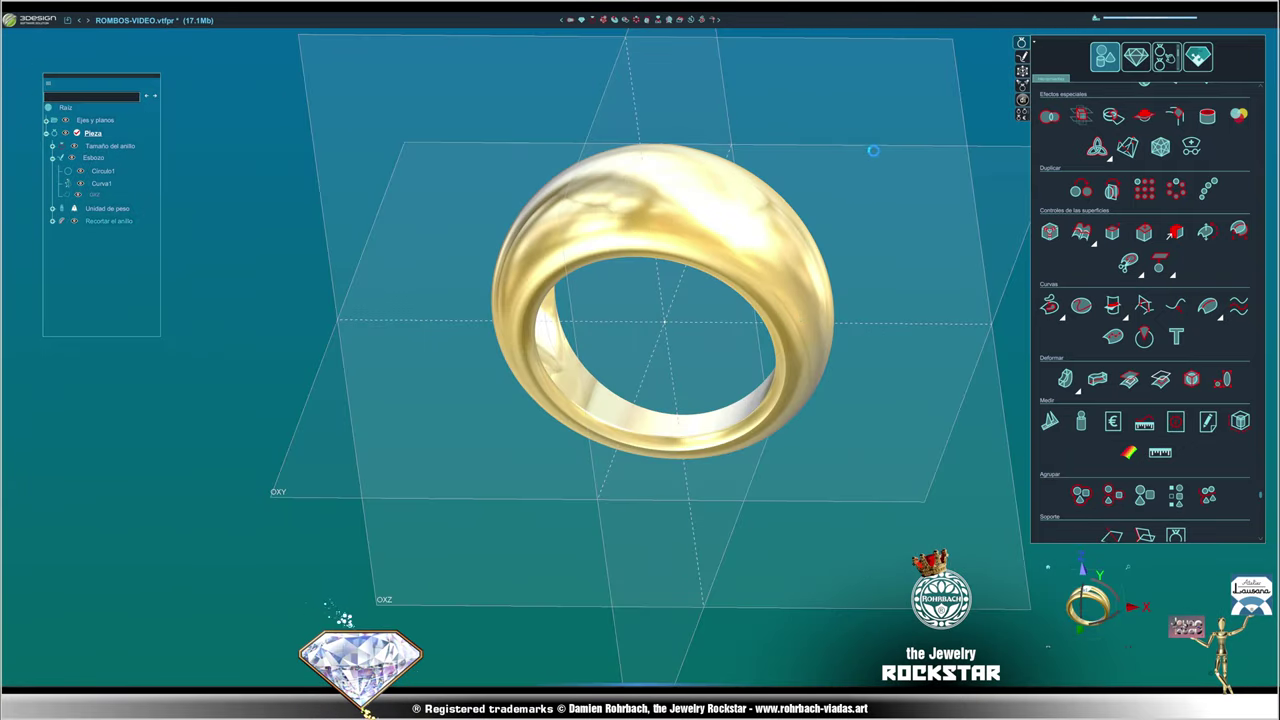
- Start sketch Esbozo2, hide the ring, and draw a symmetric closed rhombus from top and side points
{"action": "left_click", "coordinate": [1021, 60]}
{"action": "right_click", "coordinate": [791, 211]}
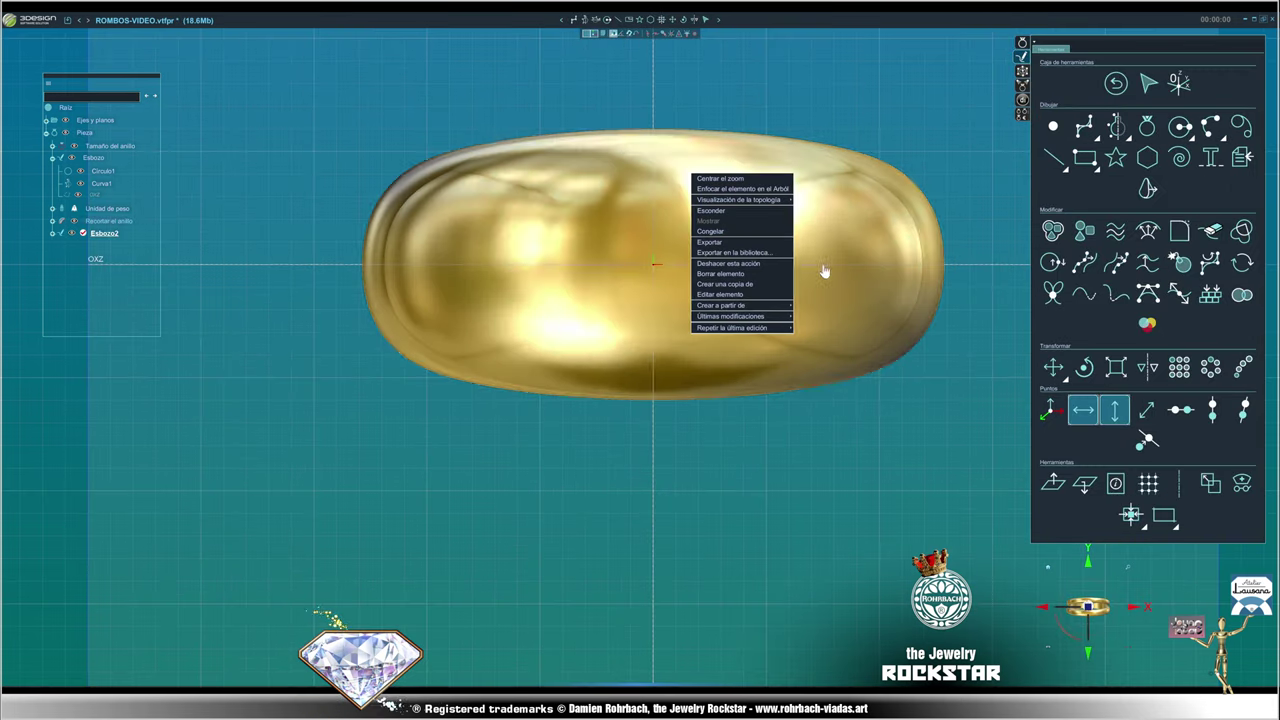
{"action": "left_click", "coordinate": [748, 212]}
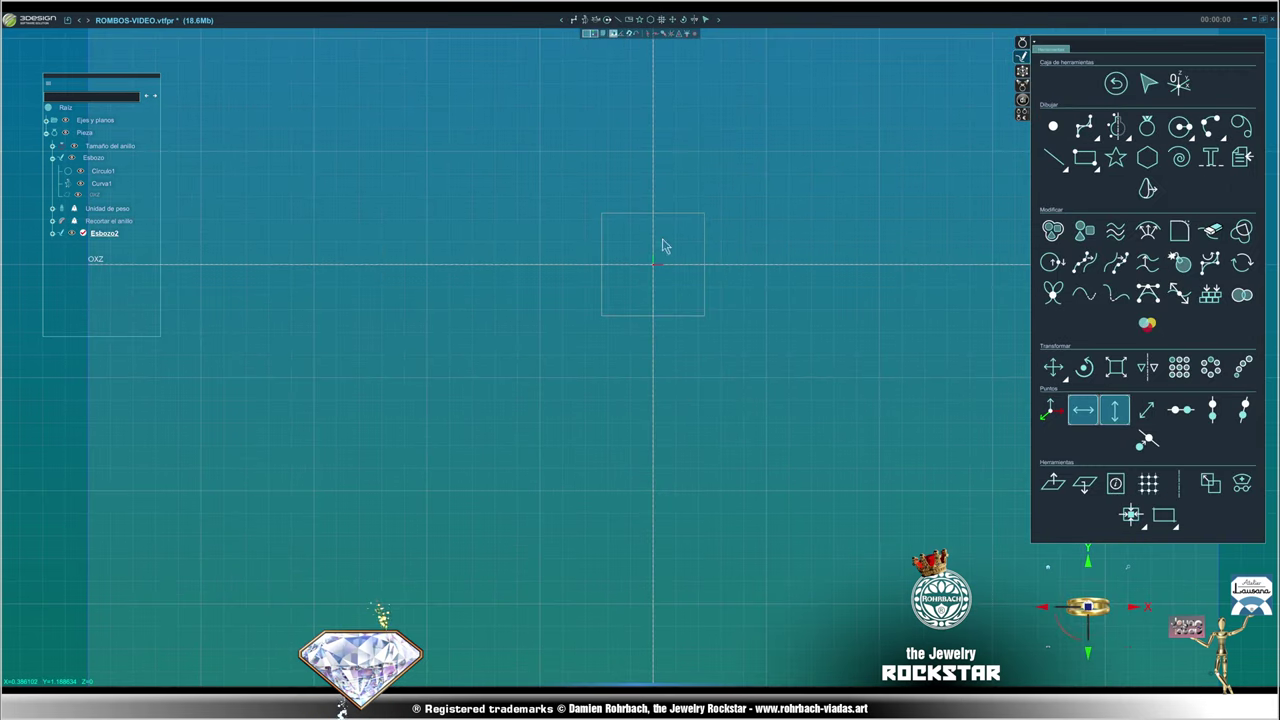
{"action": "left_click", "coordinate": [1114, 124]}
{"action": "left_click", "coordinate": [1141, 148]}
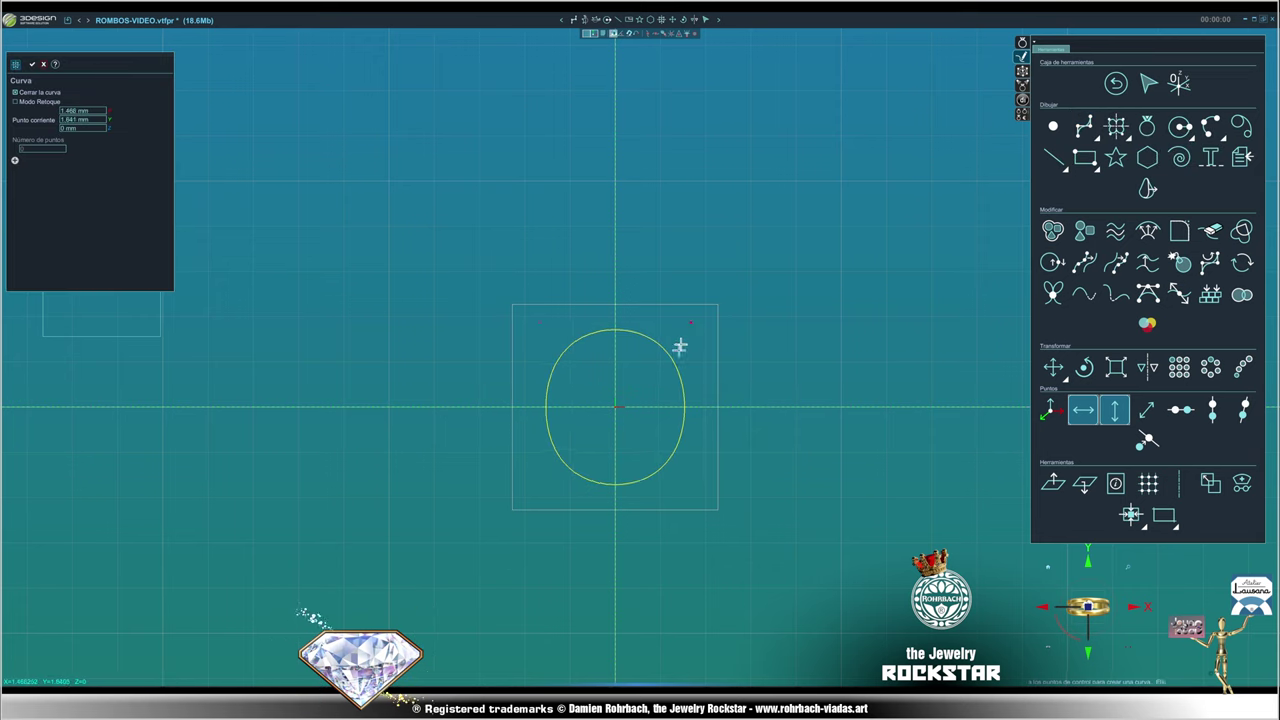
{"action": "left_click", "coordinate": [616, 247]}
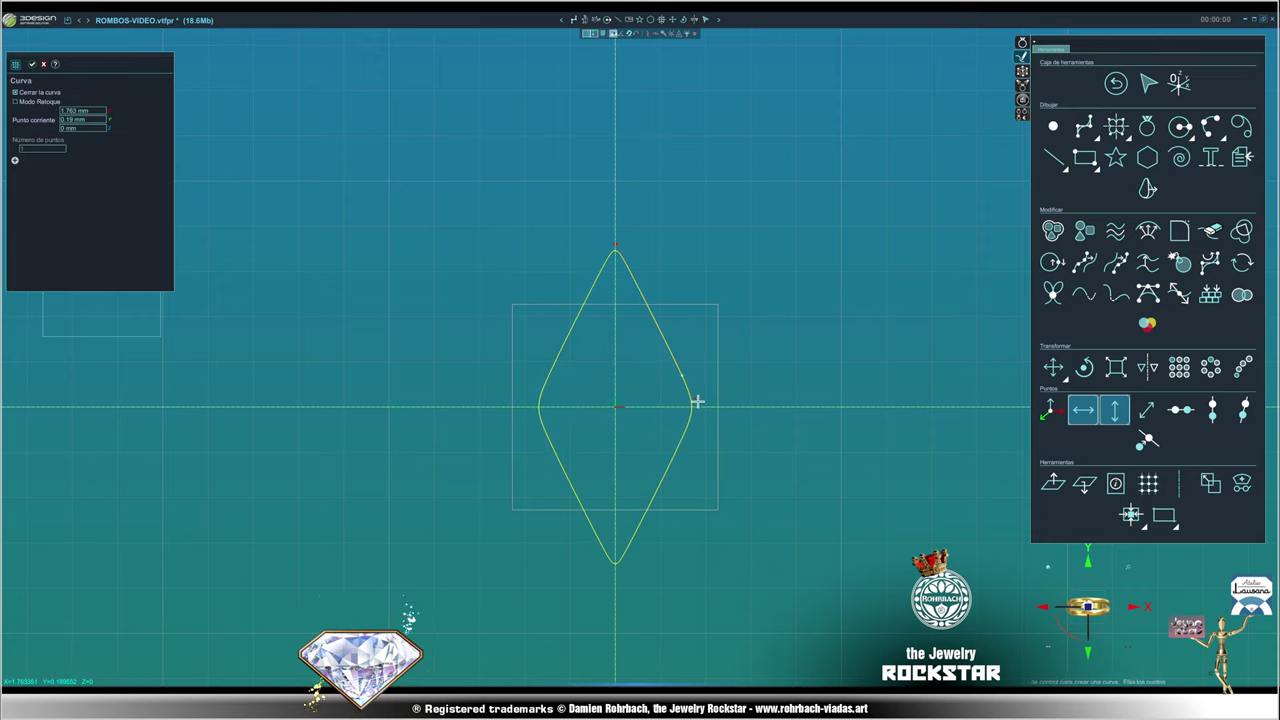
{"action": "left_click", "coordinate": [698, 402]}
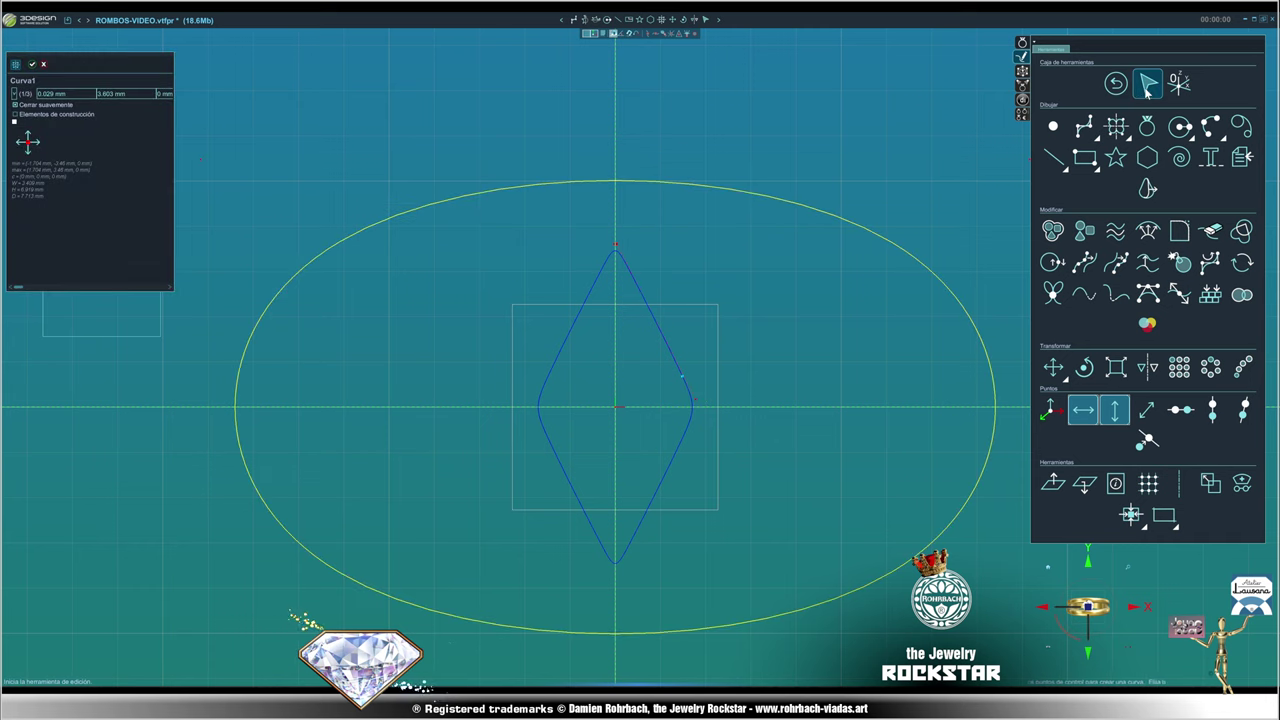
- Zoom in to inspect the rhombus curve's points, then select the finished curve
{"action": "scroll", "coordinate": [666, 466], "scroll_direction": "up", "scroll_amount": 2}
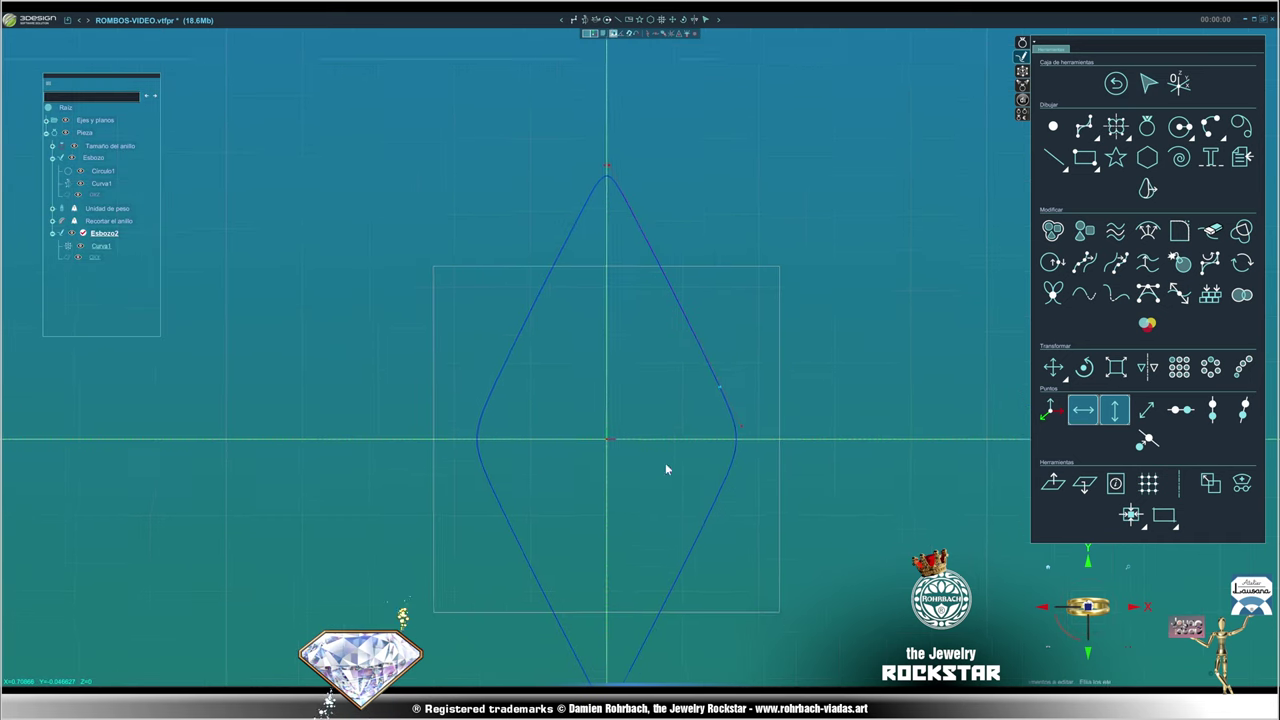
{"action": "scroll", "coordinate": [757, 382], "scroll_direction": "up", "scroll_amount": 2}
{"action": "left_click", "coordinate": [760, 380]}
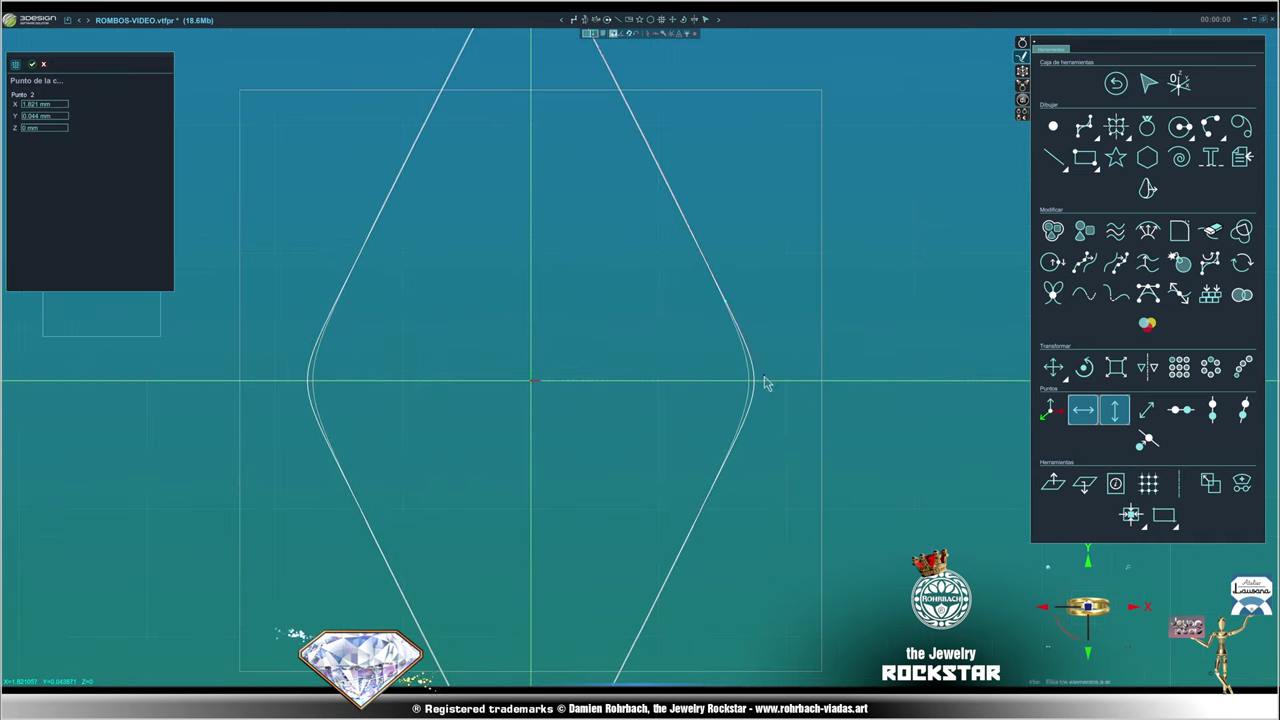
{"action": "scroll", "coordinate": [760, 380], "scroll_direction": "down", "scroll_amount": 2}
{"action": "scroll", "coordinate": [651, 277], "scroll_direction": "up", "scroll_amount": 2}
{"action": "scroll", "coordinate": [650, 238], "scroll_direction": "up", "scroll_amount": 3}
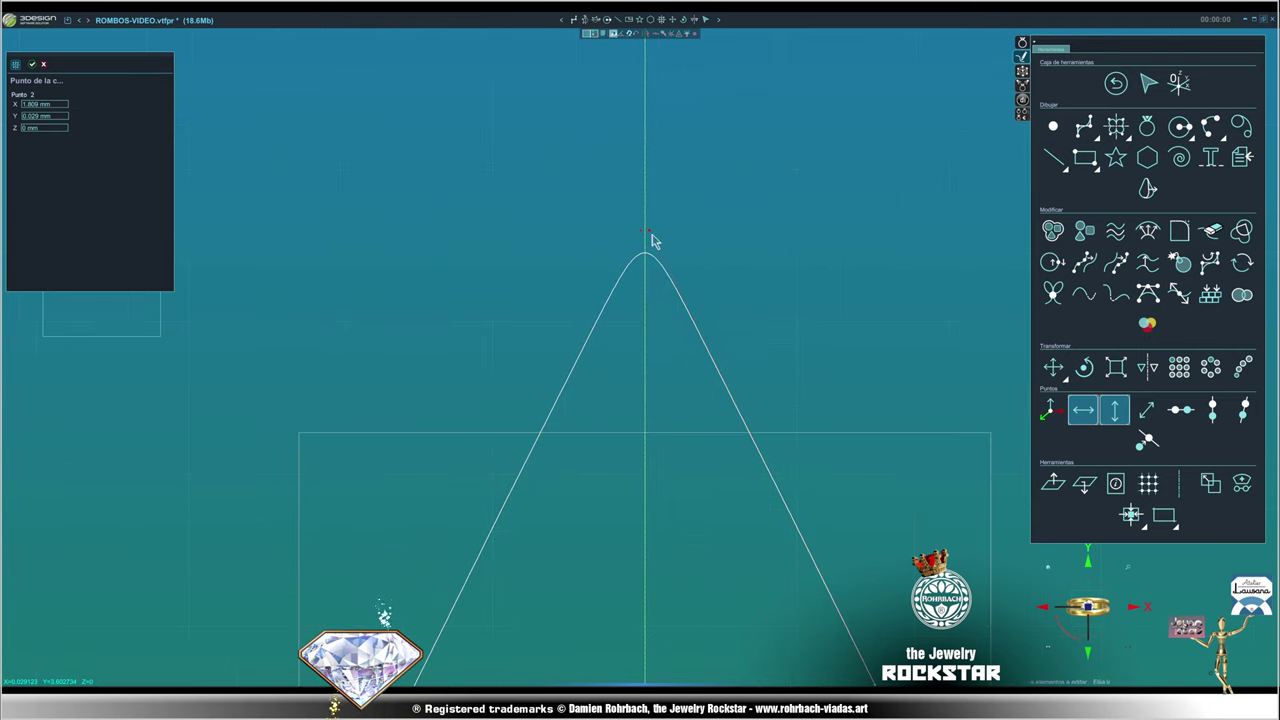
{"action": "scroll", "coordinate": [731, 343], "scroll_direction": "down", "scroll_amount": 2}
{"action": "scroll", "coordinate": [731, 466], "scroll_direction": "down", "scroll_amount": 1}
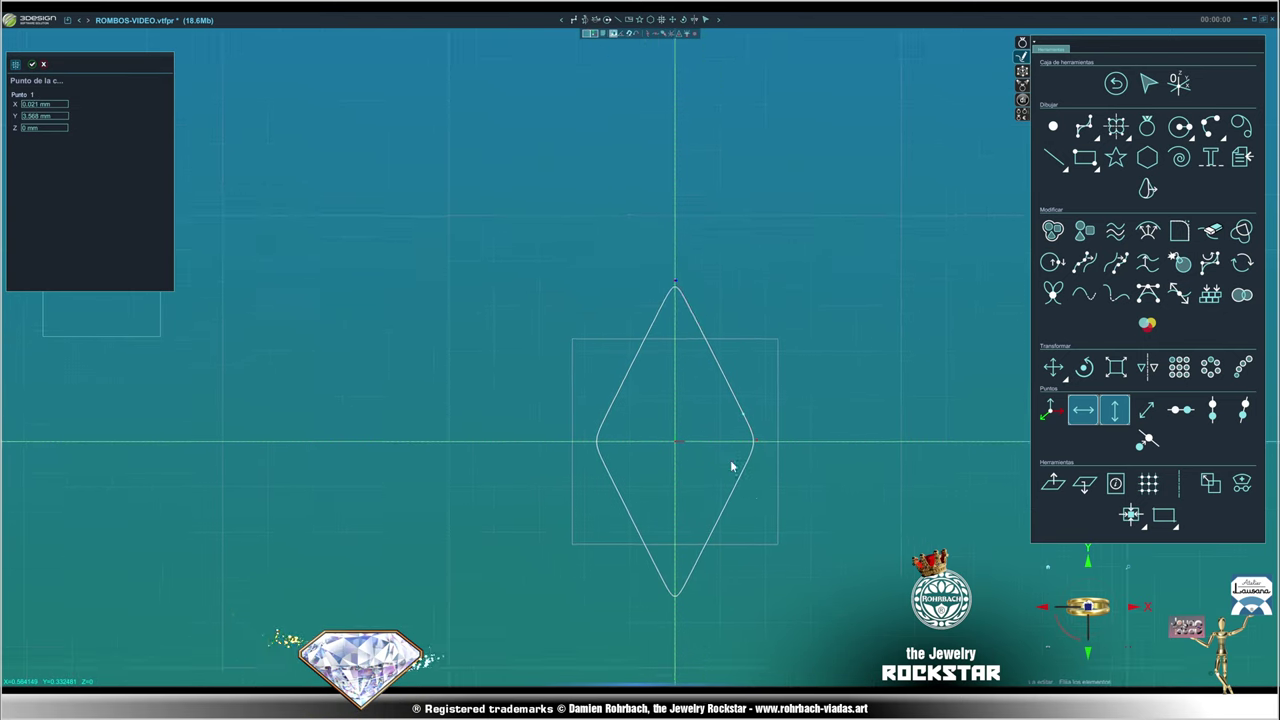
{"action": "scroll", "coordinate": [702, 315], "scroll_direction": "up", "scroll_amount": 1}
{"action": "key", "text": "Escape"}
{"action": "left_click", "coordinate": [722, 340]}
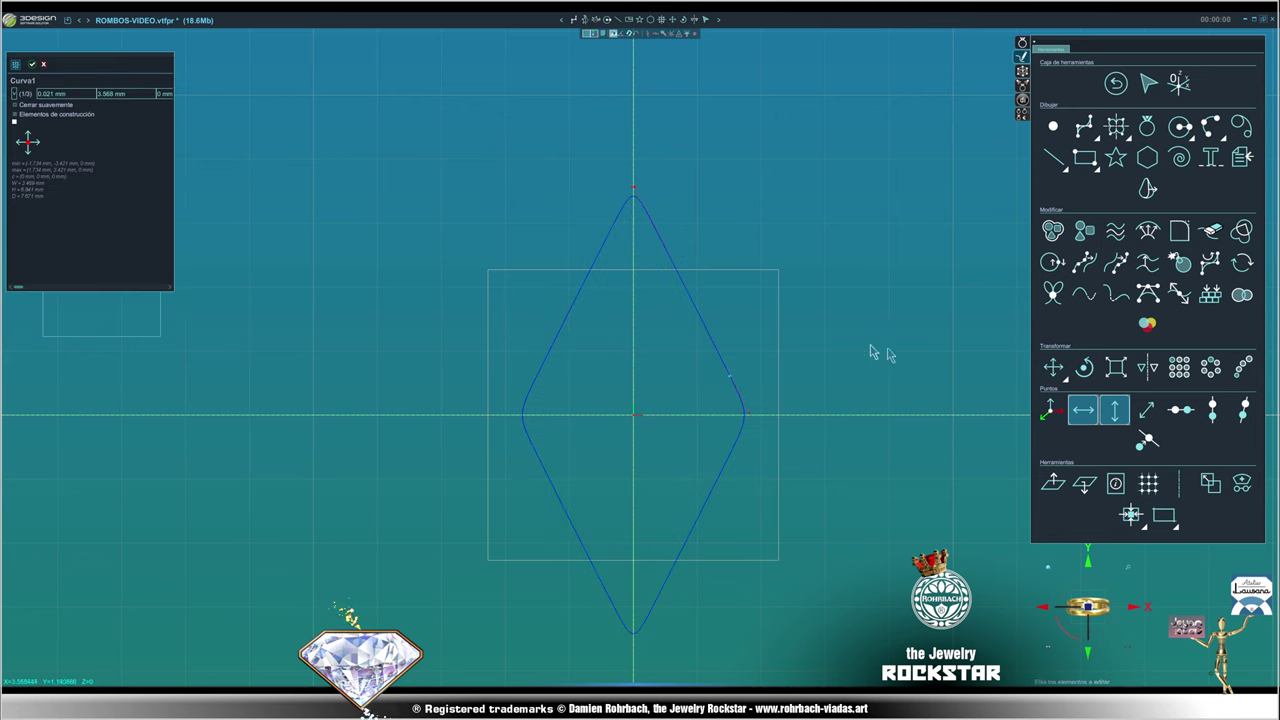
- Scale the rhombus non-proportionally to 3.5 mm wide and 6 mm high, then close the sketch
{"action": "left_click", "coordinate": [1115, 367]}
{"action": "left_click_drag", "start_coordinate": [131, 69], "coordinate": [481, 191]}
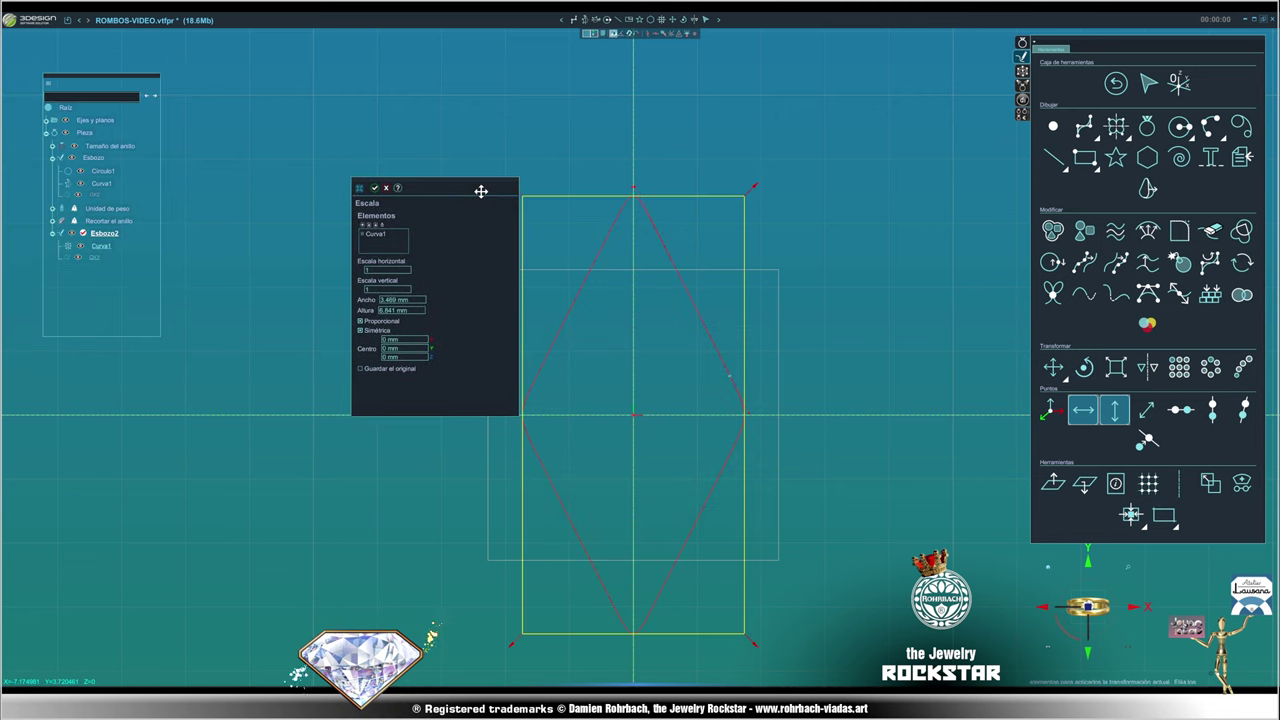
{"action": "type", "text": "8.5"}
{"action": "key", "text": "Tab"}
{"action": "type", "text": "6"}
{"action": "left_click", "coordinate": [415, 300]}
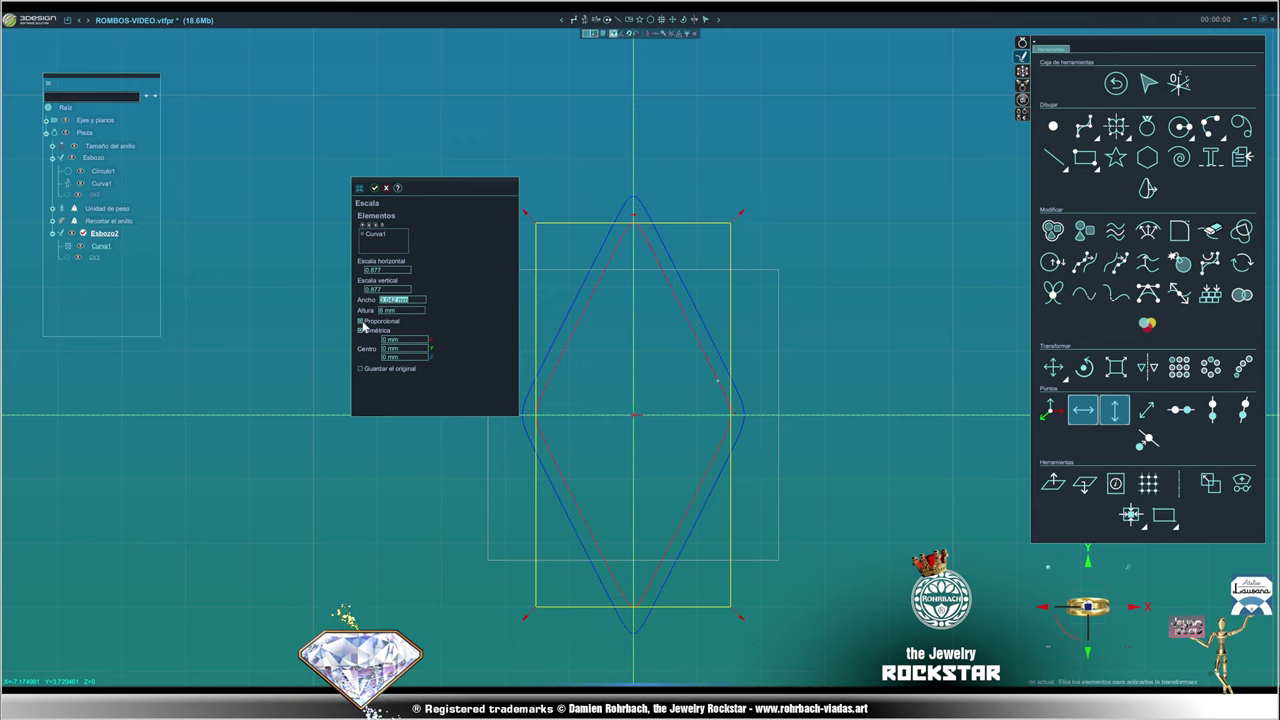
{"action": "key", "text": "Tab"}
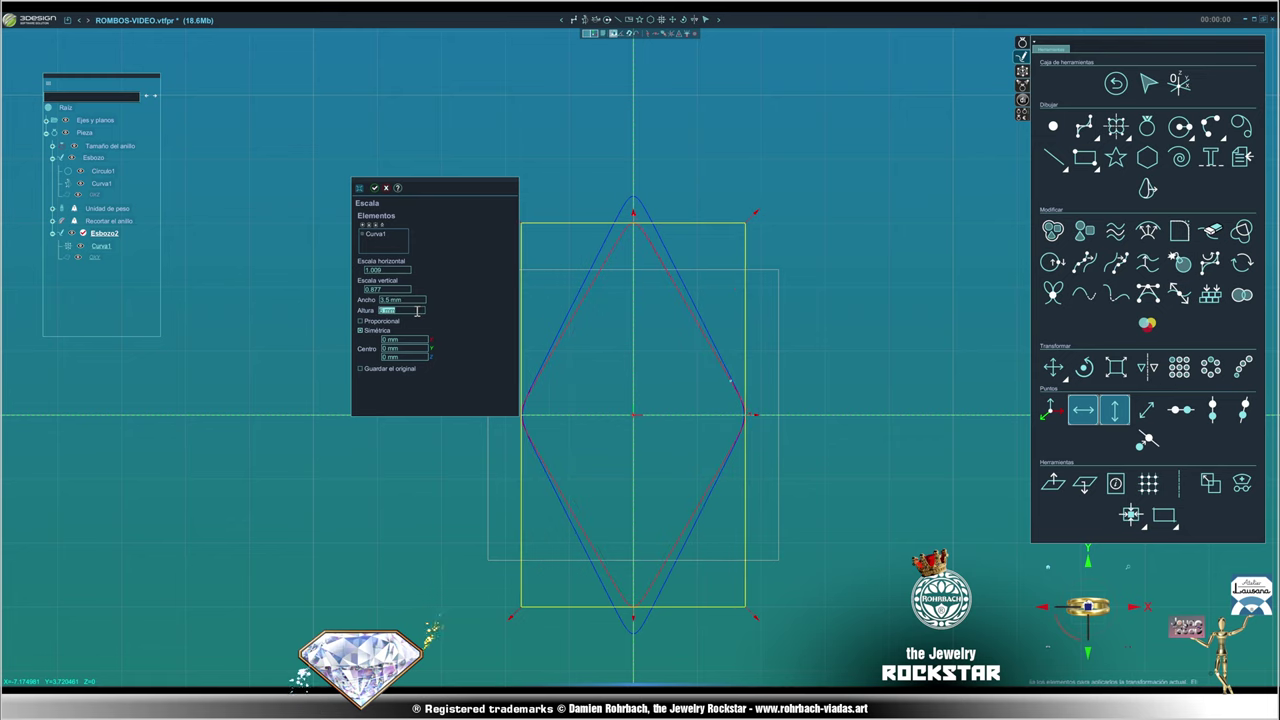
{"action": "left_click", "coordinate": [375, 189]}
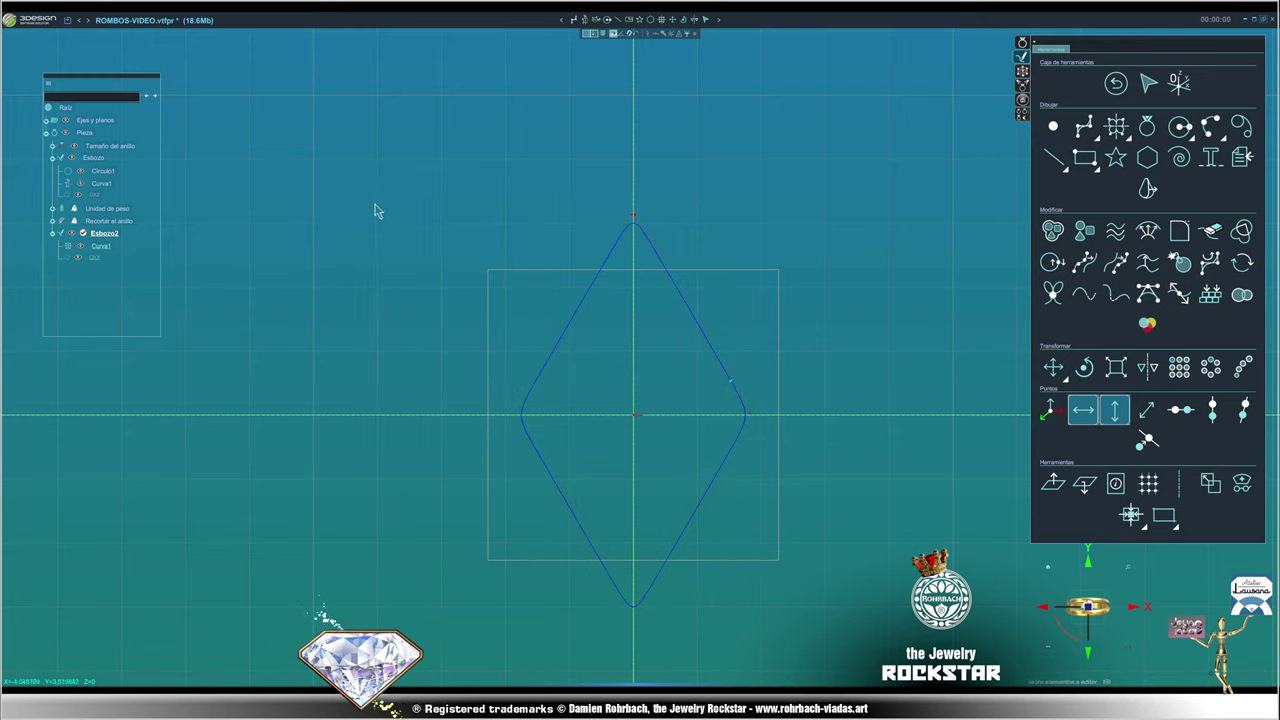
{"action": "left_click", "coordinate": [1117, 84]}
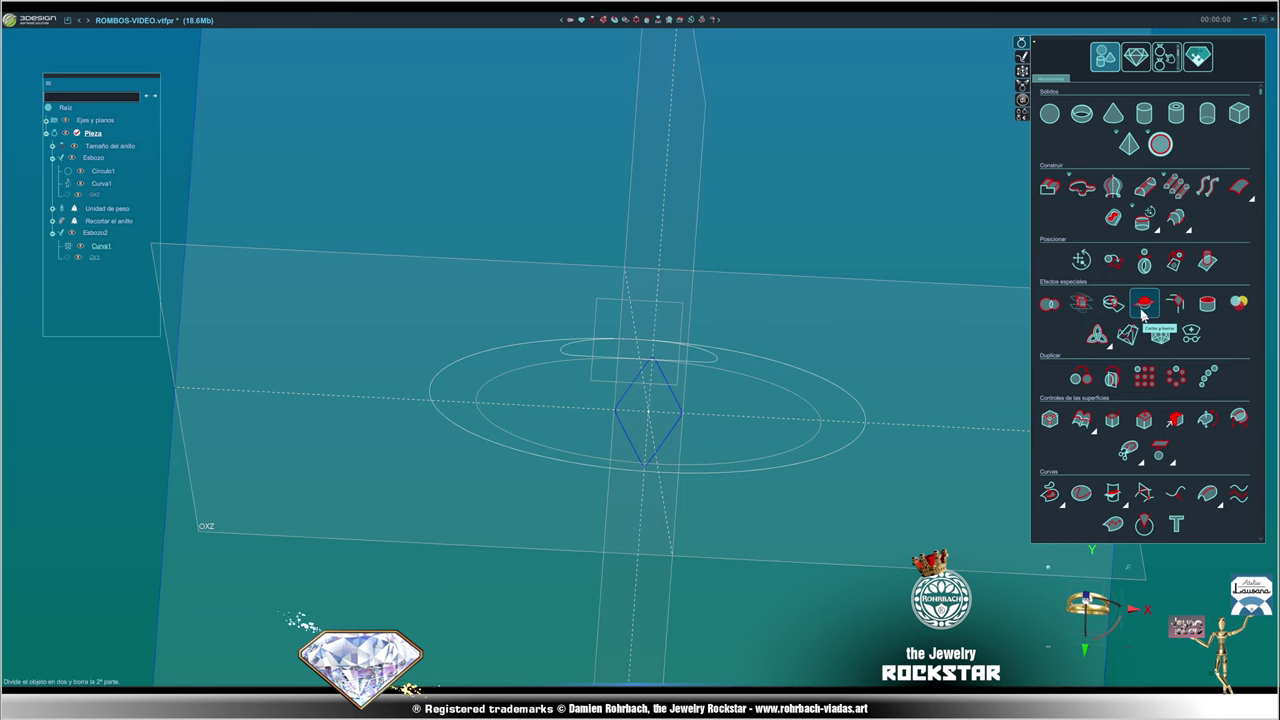
- Extrude Curva1 2 mm along Z into a solid rhombus block
{"action": "left_click", "coordinate": [1050, 188]}
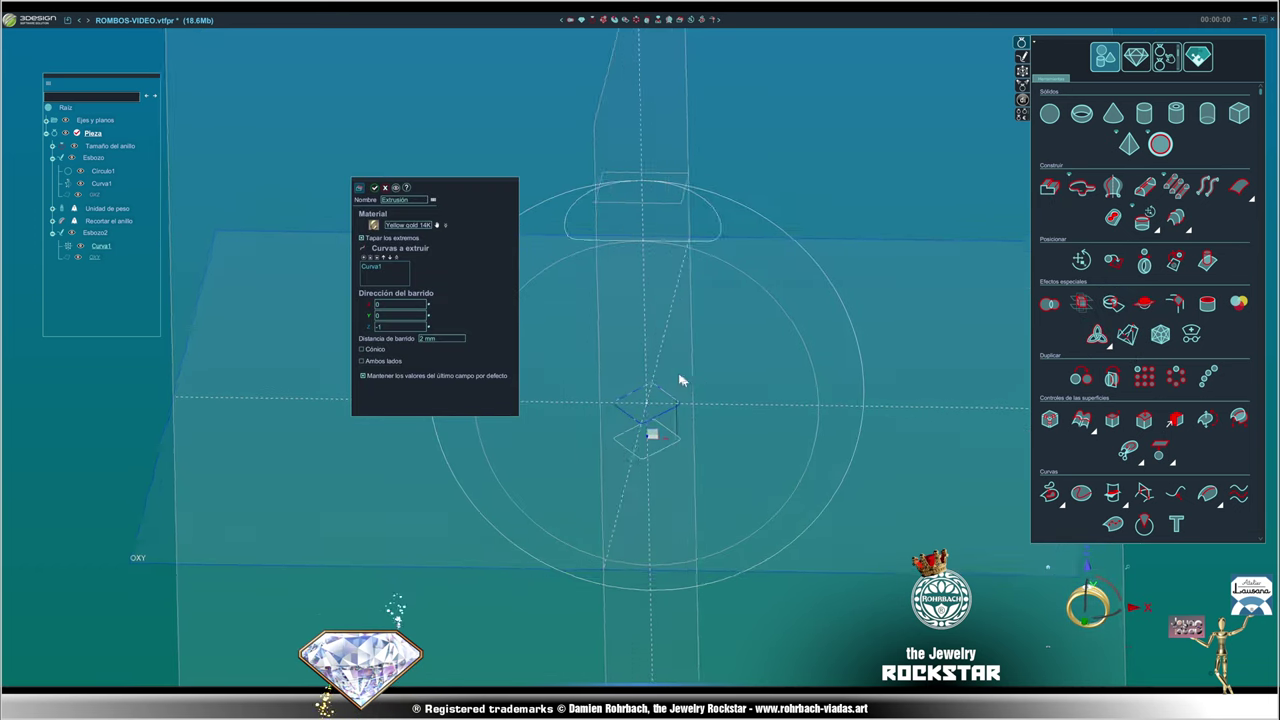
{"action": "left_click", "coordinate": [412, 316]}
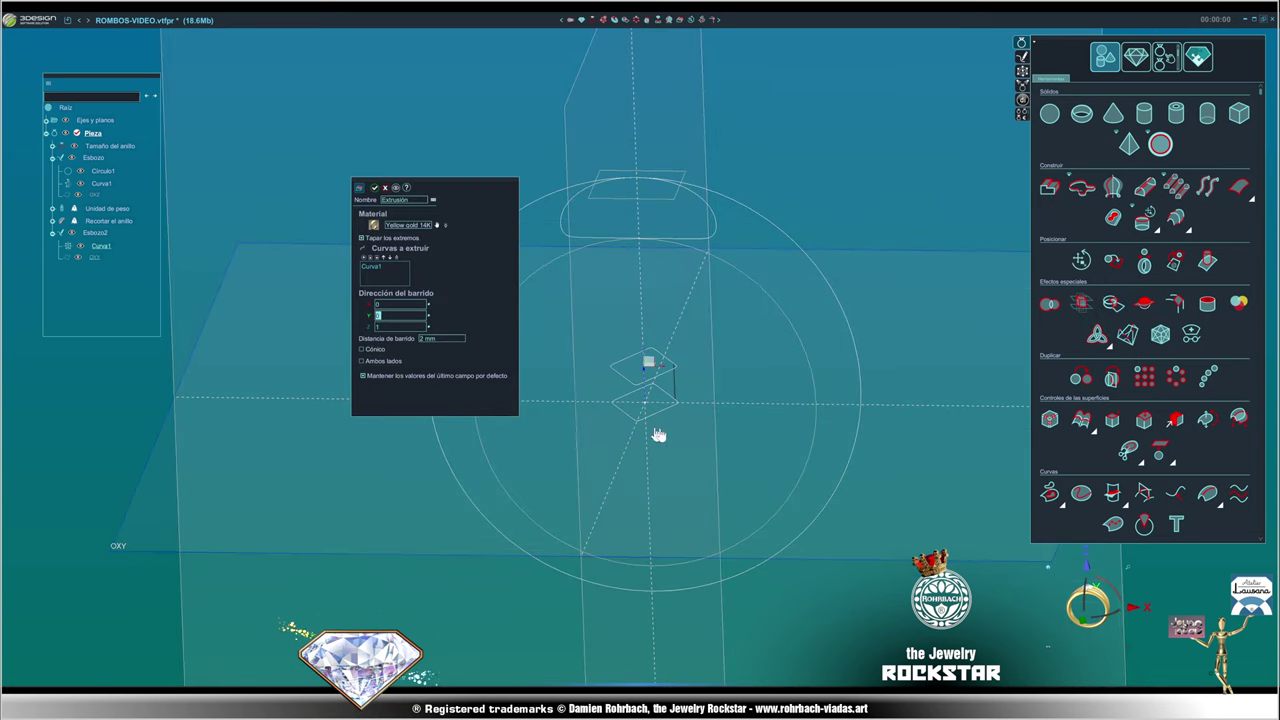
{"action": "key", "text": "Return"}
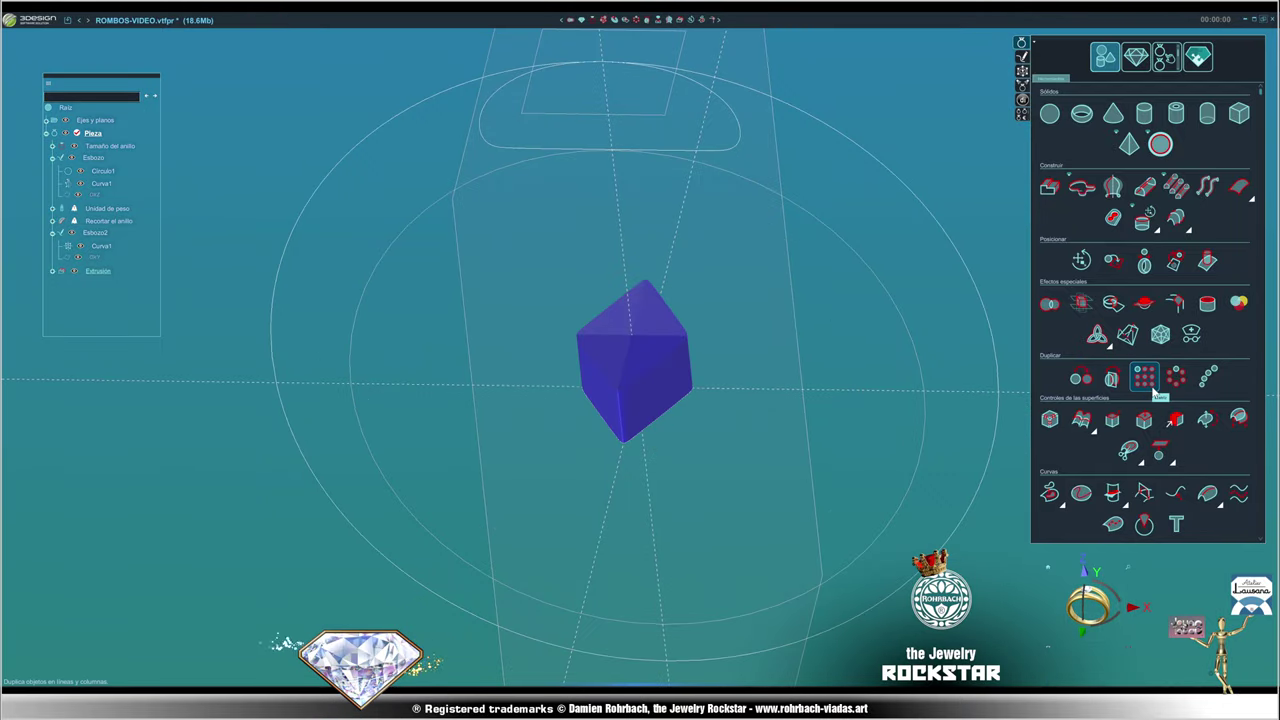
- Start a Matriz of the rhombus block with 5 mm column spacing and set the row spacing
{"action": "left_click", "coordinate": [1144, 376]}
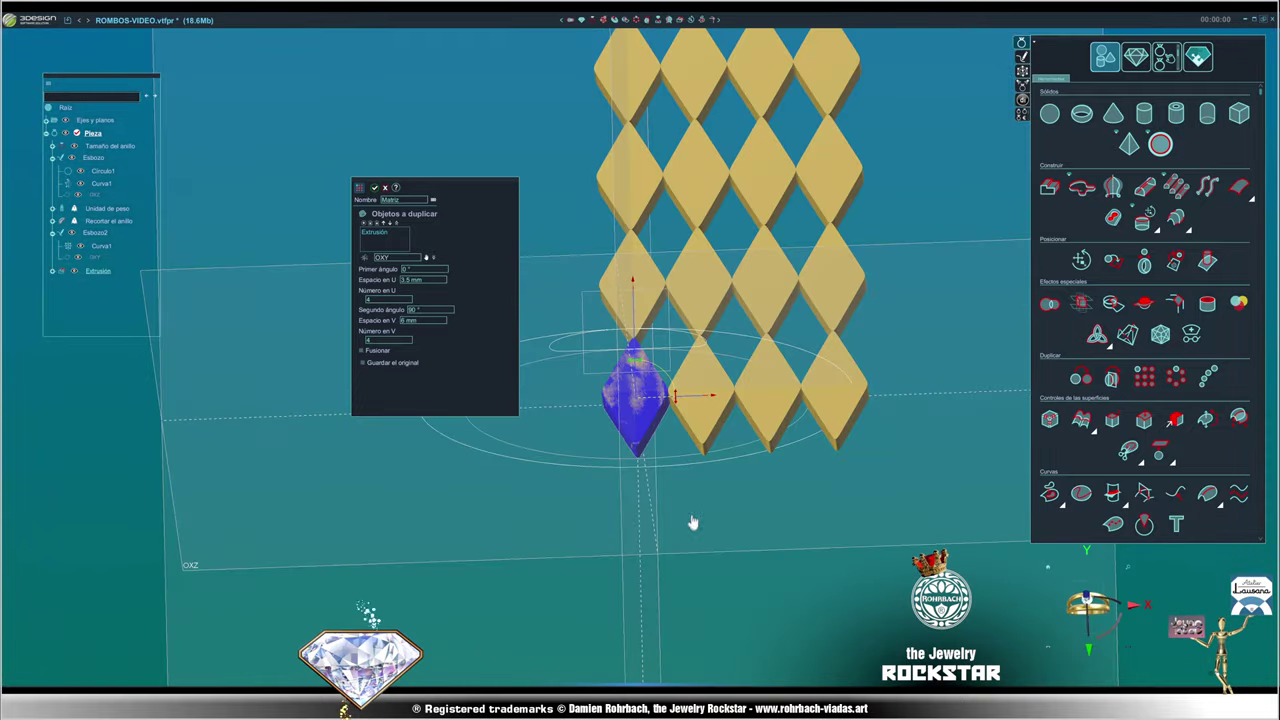
{"action": "left_click", "coordinate": [437, 310]}
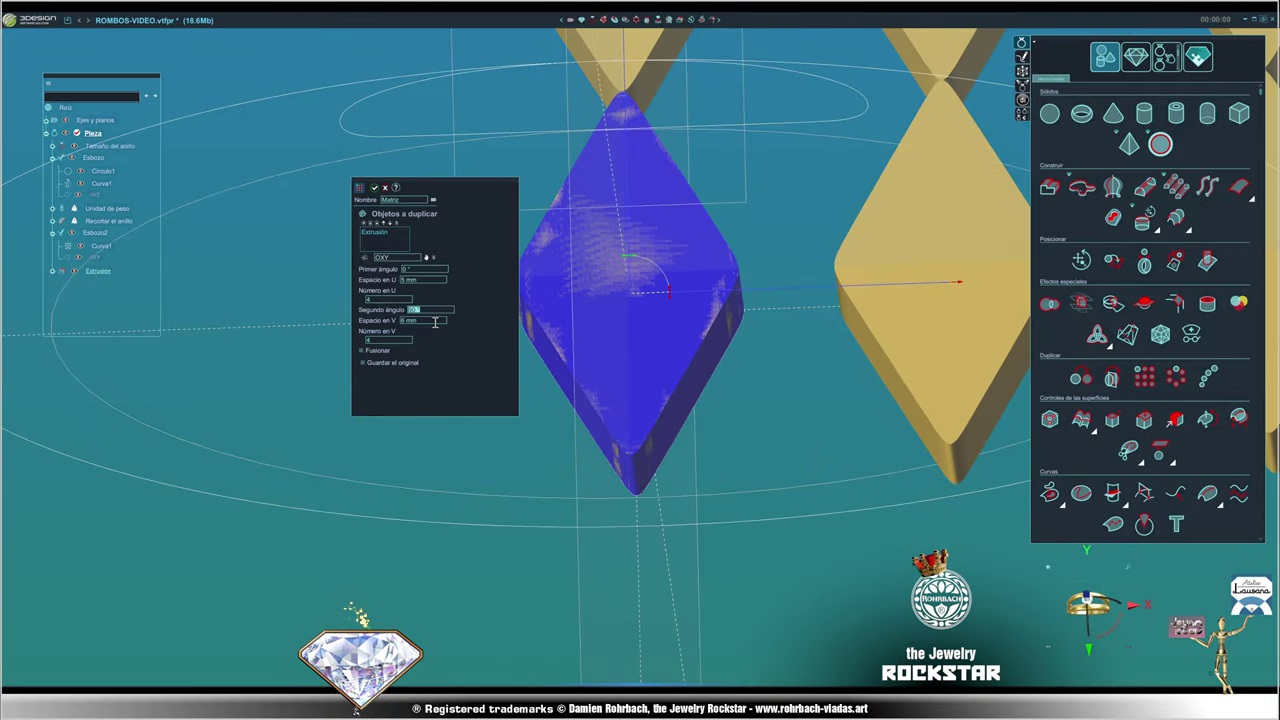
{"action": "type", "text": "9"}
{"action": "key", "text": "Return"}
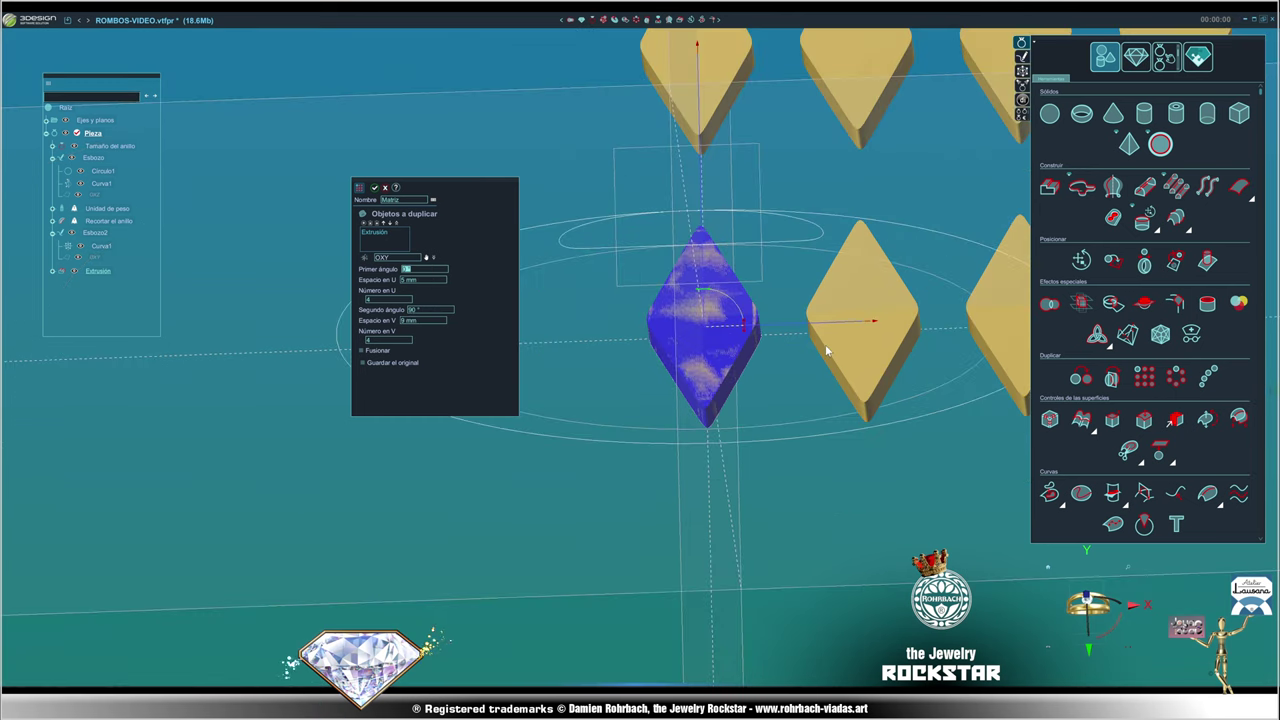
{"action": "left_click", "coordinate": [436, 281]}
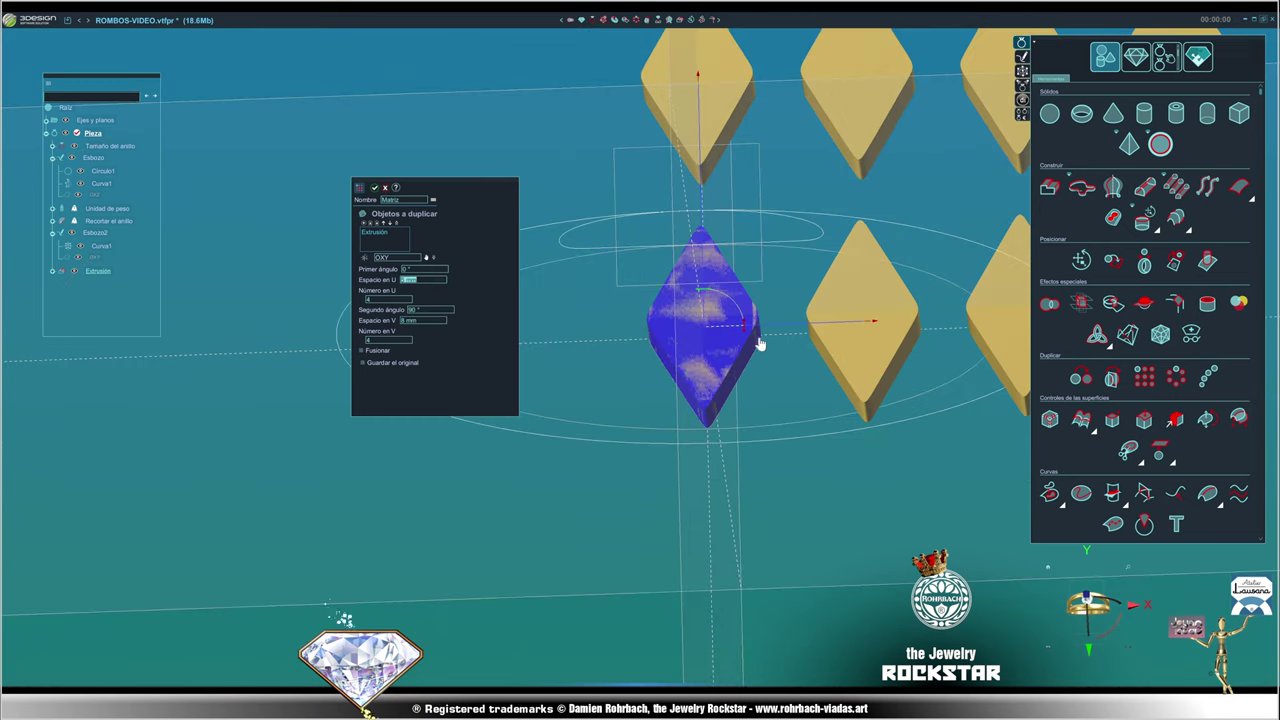
{"action": "scroll", "coordinate": [760, 344], "scroll_direction": "down", "scroll_amount": 3}
{"action": "scroll", "coordinate": [730, 340], "scroll_direction": "down", "scroll_amount": 2}
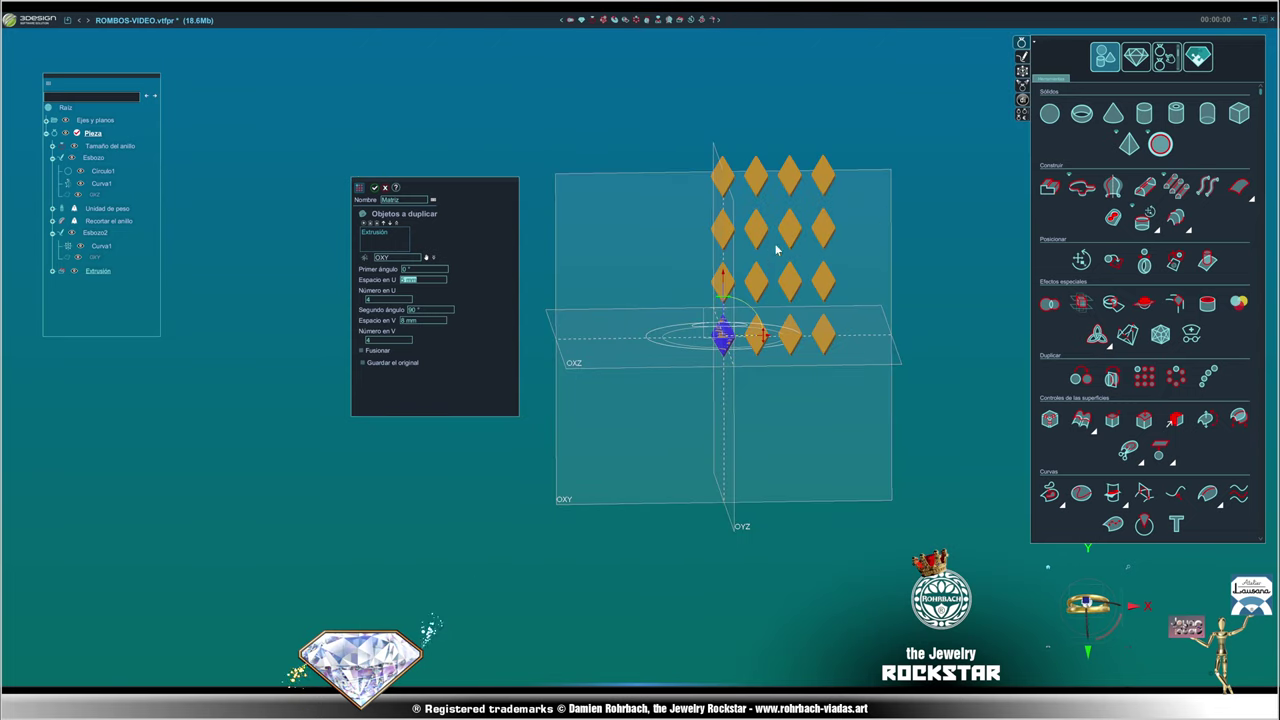
{"action": "scroll", "coordinate": [753, 278], "scroll_direction": "up", "scroll_amount": 2}
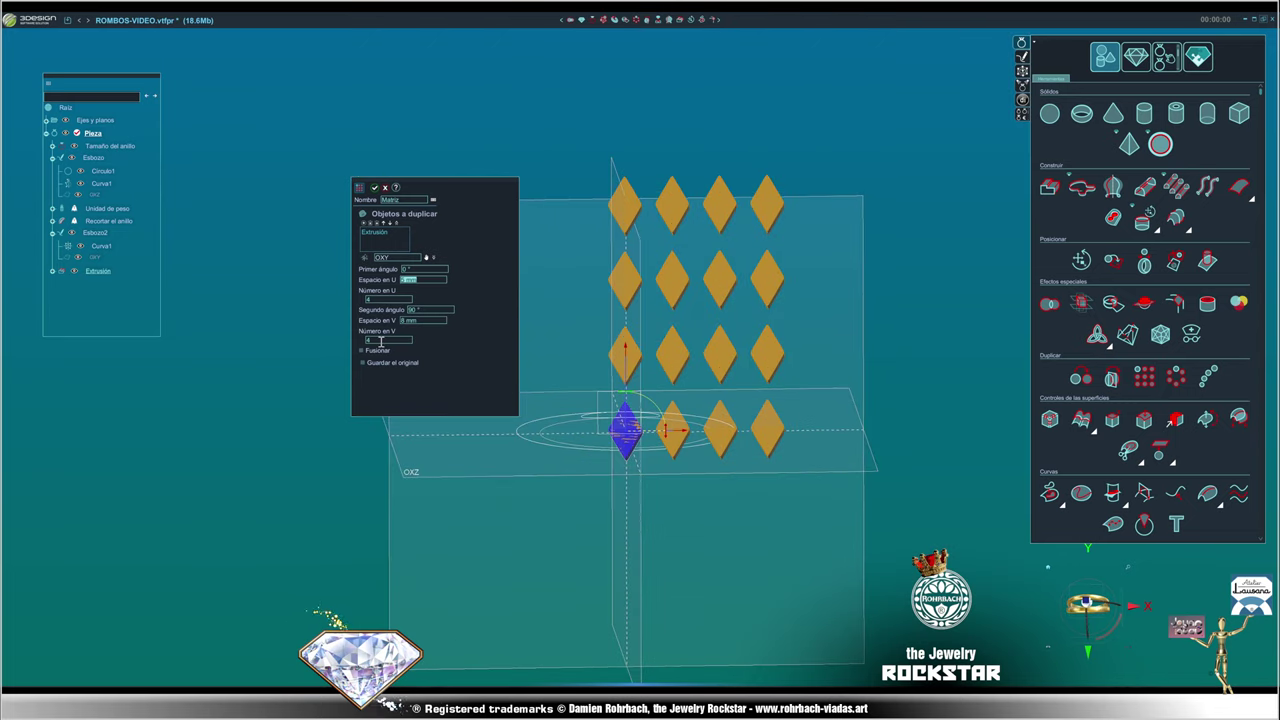
- Set 4 columns by 12 rows and confirm the rhombus grid
{"action": "left_click", "coordinate": [434, 309]}
{"action": "scroll", "coordinate": [695, 350], "scroll_direction": "down", "scroll_amount": 2}
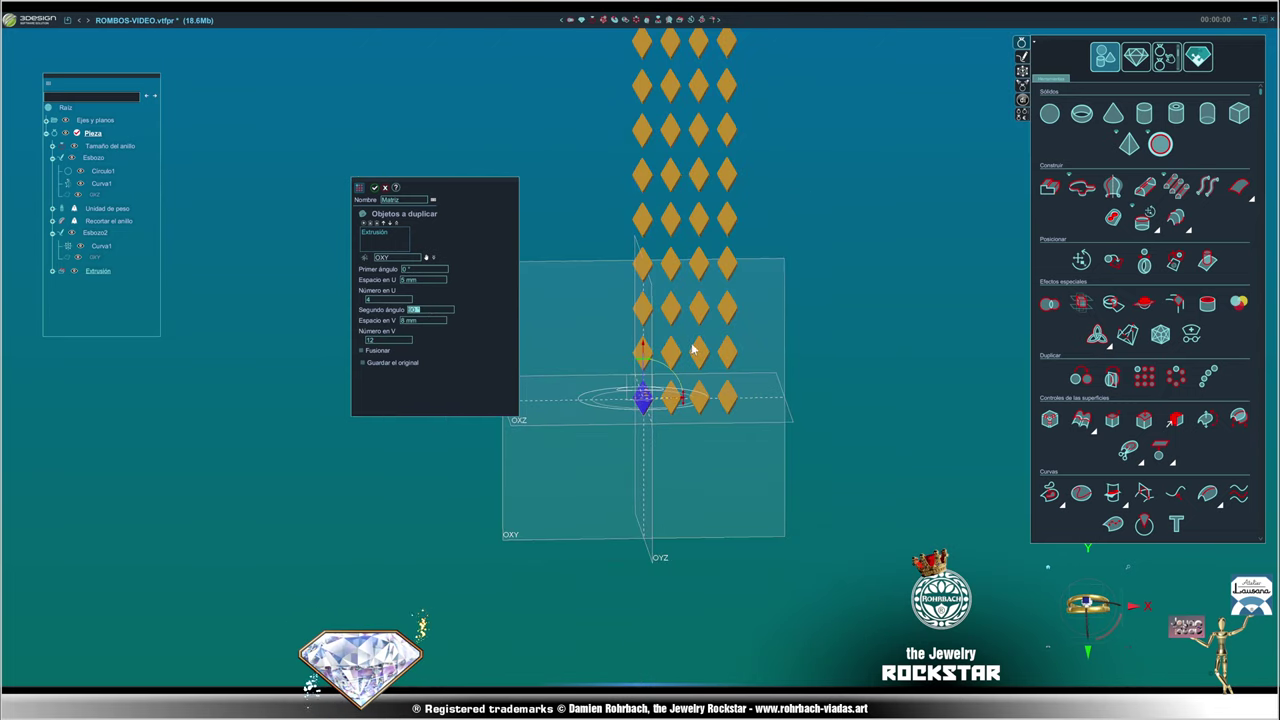
{"action": "scroll", "coordinate": [695, 350], "scroll_direction": "down", "scroll_amount": 2}
{"action": "scroll", "coordinate": [695, 350], "scroll_direction": "up", "scroll_amount": 2}
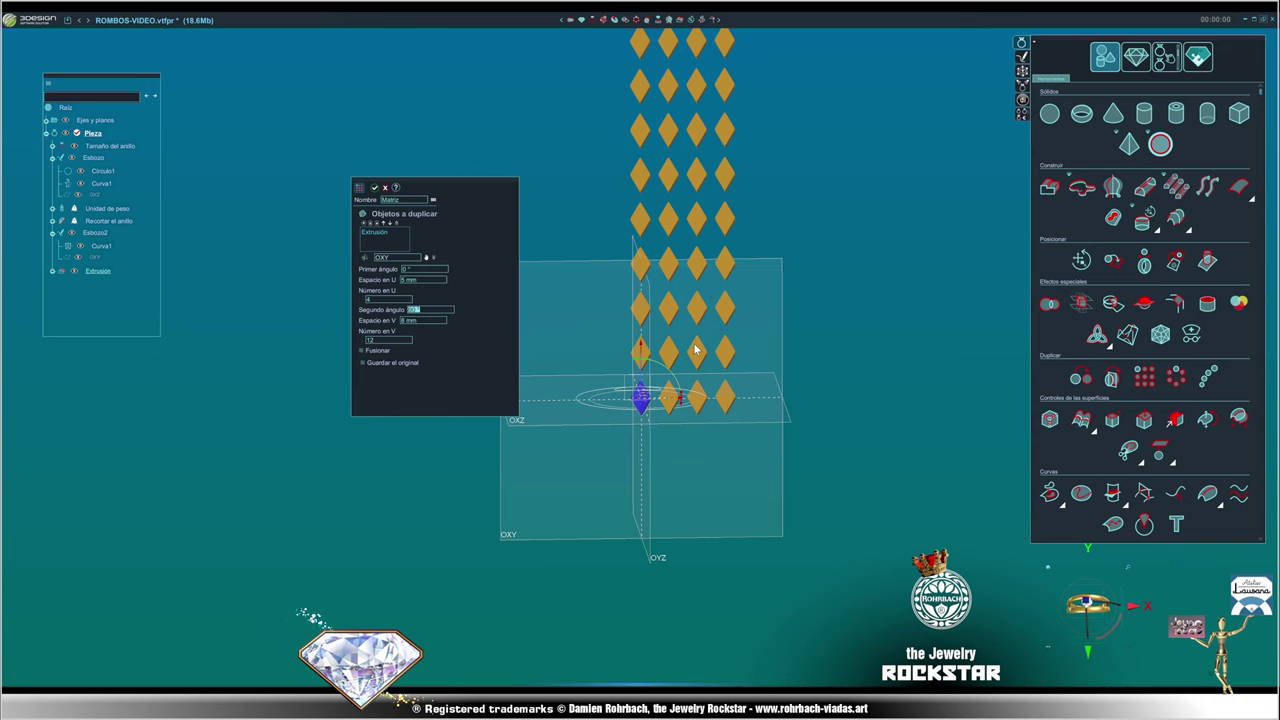
{"action": "key", "text": "Return"}
{"action": "scroll", "coordinate": [695, 350], "scroll_direction": "up", "scroll_amount": 3}
{"action": "scroll", "coordinate": [694, 114], "scroll_direction": "up", "scroll_amount": 1}
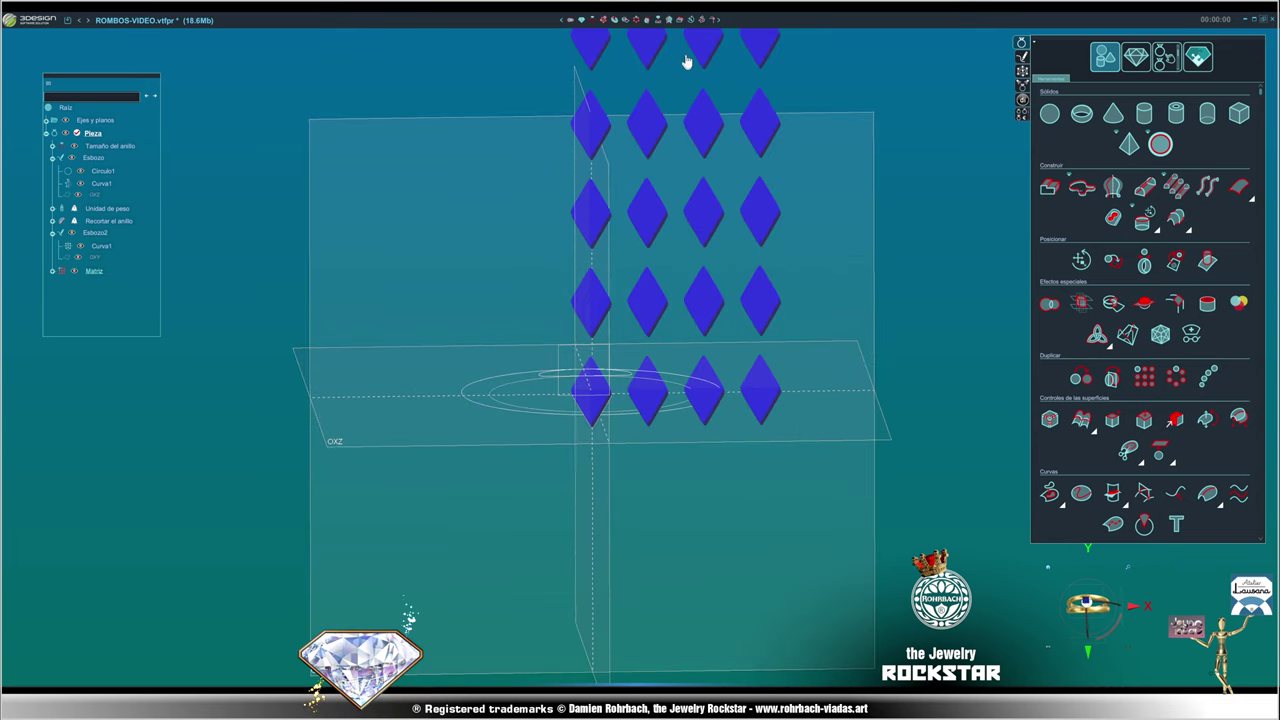
- Open Mover/Rotar for the rhombus grid
{"action": "left_click", "coordinate": [689, 20]}
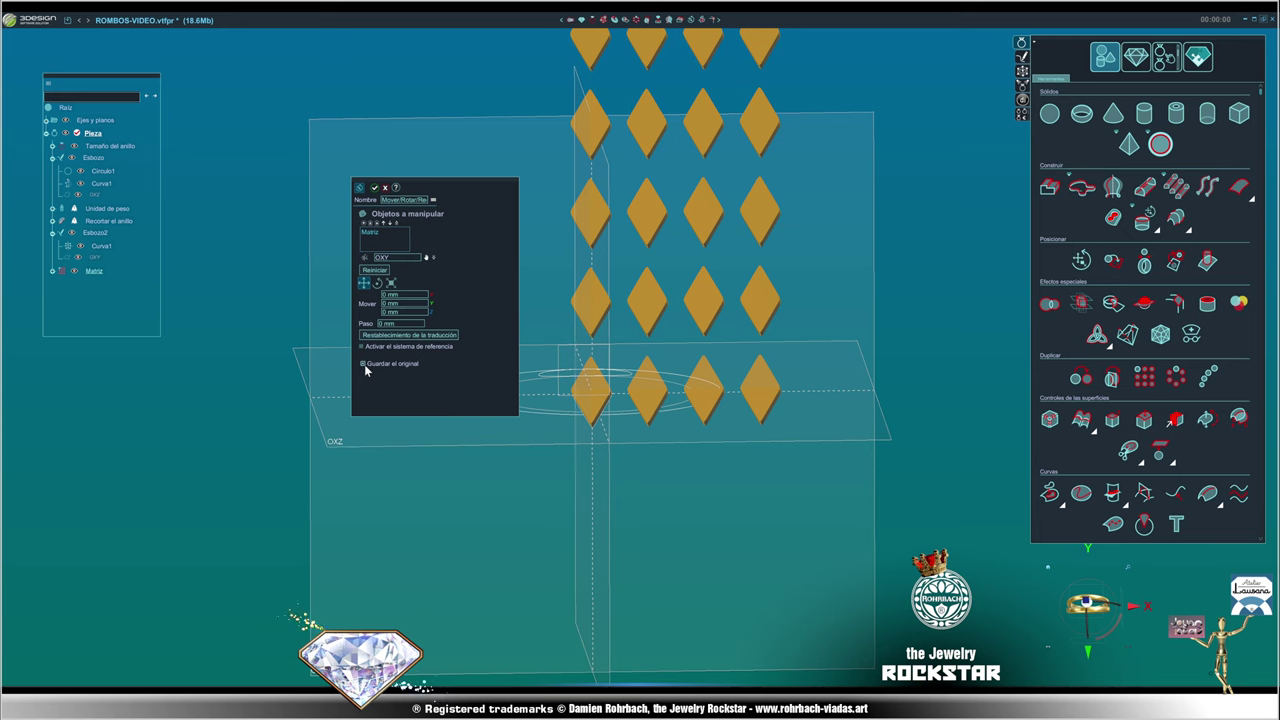
{"action": "scroll", "coordinate": [680, 360], "scroll_direction": "down", "scroll_amount": 2}
{"action": "scroll", "coordinate": [620, 243], "scroll_direction": "down", "scroll_amount": 1}
- Duplicate the rhombus grid and slide the copy about 2.5 mm and 4.23 mm into the gaps
{"action": "left_click_drag", "start_coordinate": [659, 124], "coordinate": [700, 124]}
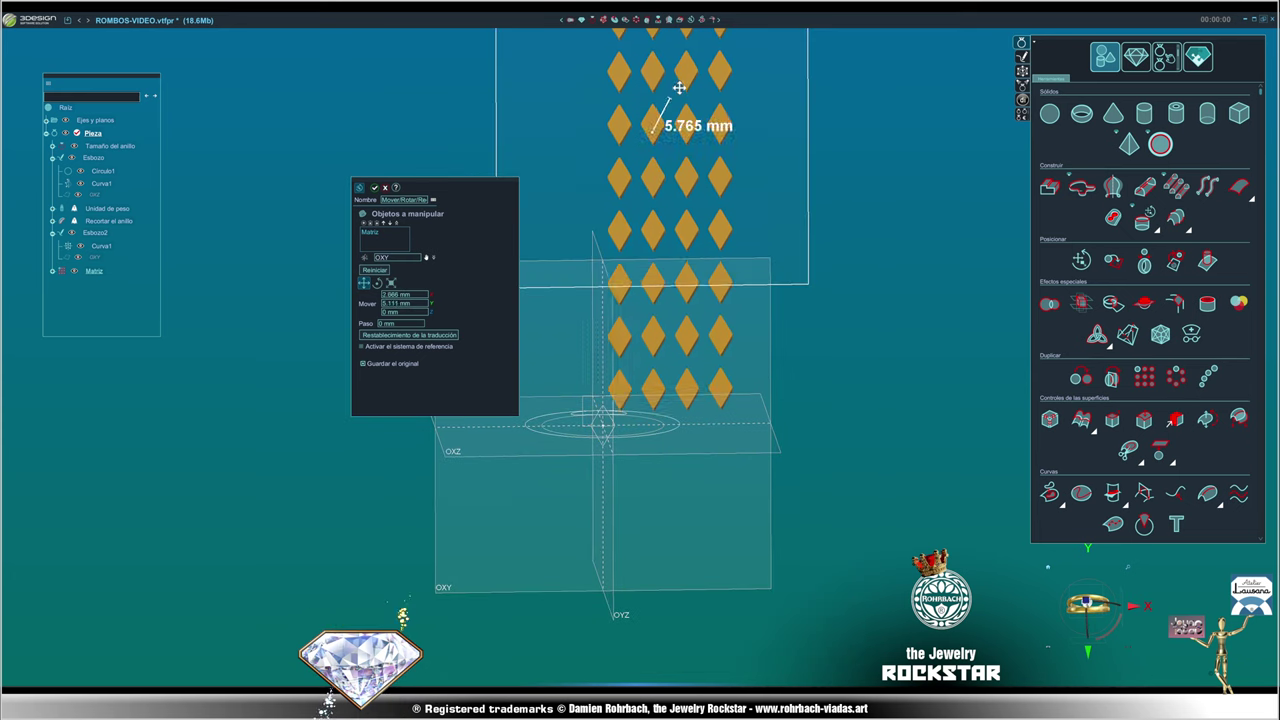
{"action": "key", "text": "Return"}
{"action": "scroll", "coordinate": [659, 350], "scroll_direction": "up", "scroll_amount": 3}
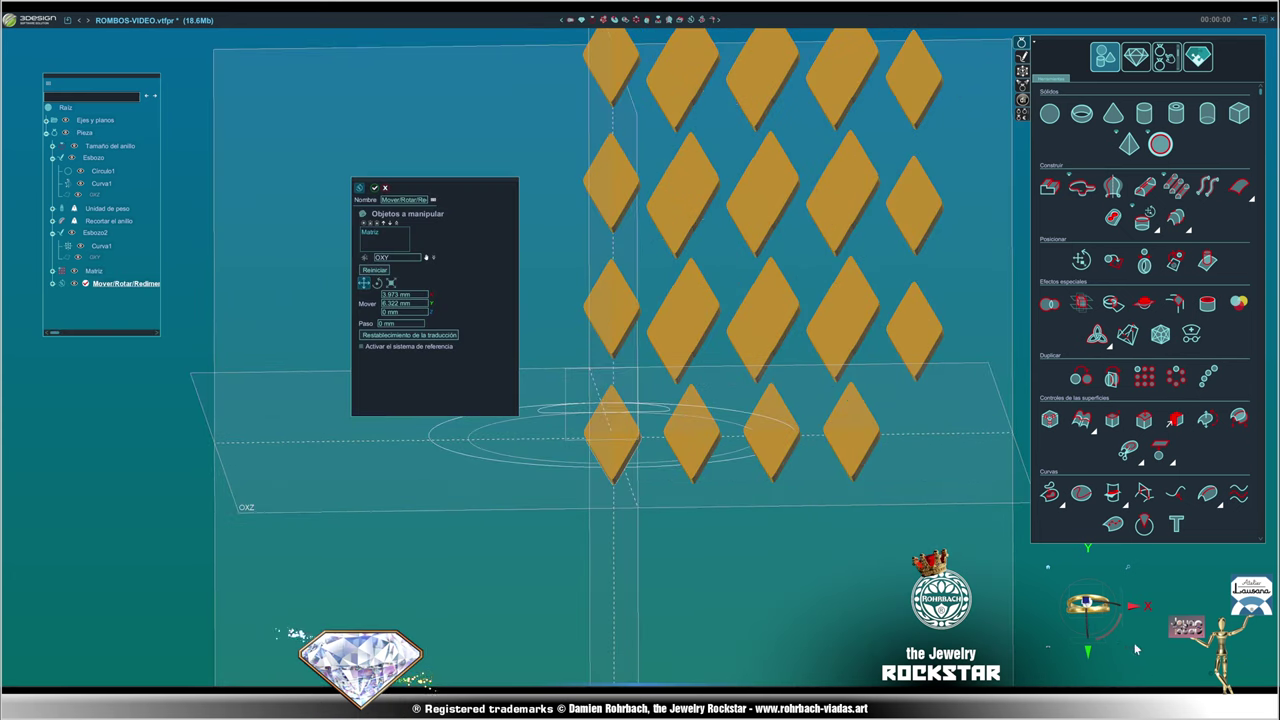
{"action": "scroll", "coordinate": [749, 309], "scroll_direction": "down", "scroll_amount": 3}
{"action": "right_click", "coordinate": [700, 197]}
{"action": "left_click", "coordinate": [700, 197]}
{"action": "scroll", "coordinate": [720, 157], "scroll_direction": "up", "scroll_amount": 2}
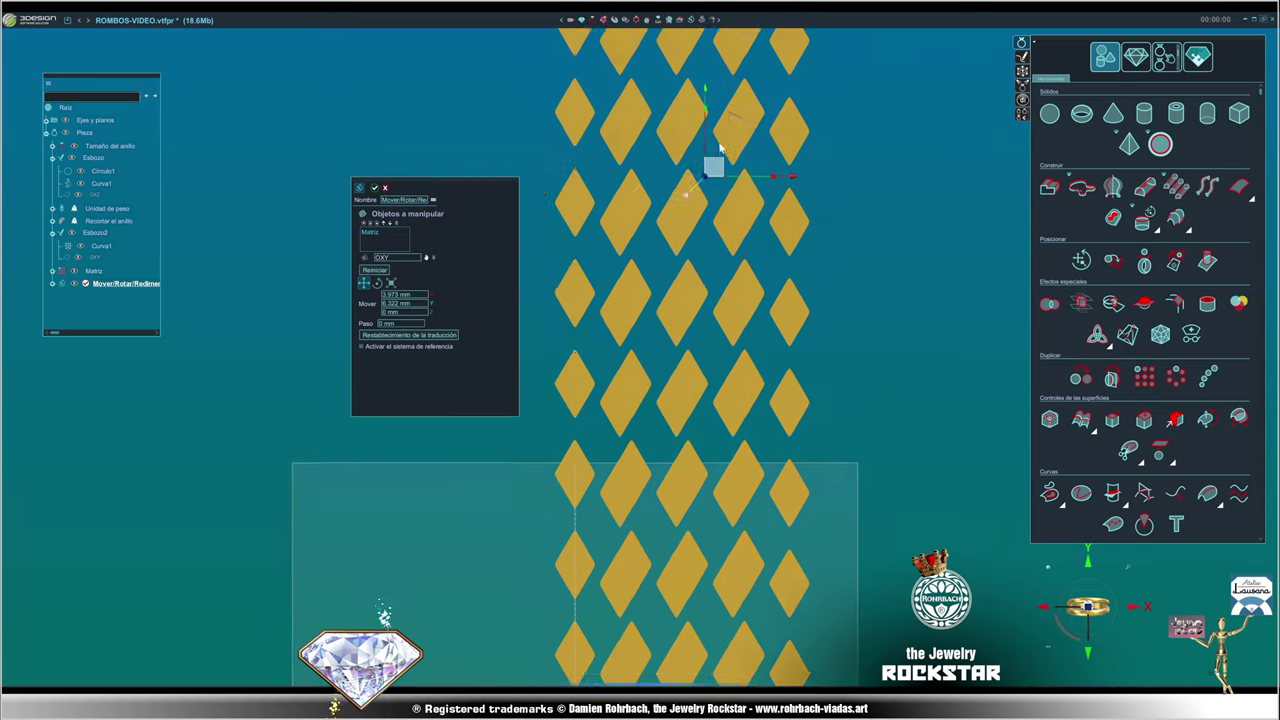
{"action": "scroll", "coordinate": [720, 157], "scroll_direction": "up", "scroll_amount": 2}
{"action": "mouse_move", "coordinate": [757, 229]}
{"action": "left_mouse_down"}
{"action": "mouse_move", "coordinate": [709, 229]}
{"action": "mouse_move", "coordinate": [697, 262]}
{"action": "left_mouse_up"}
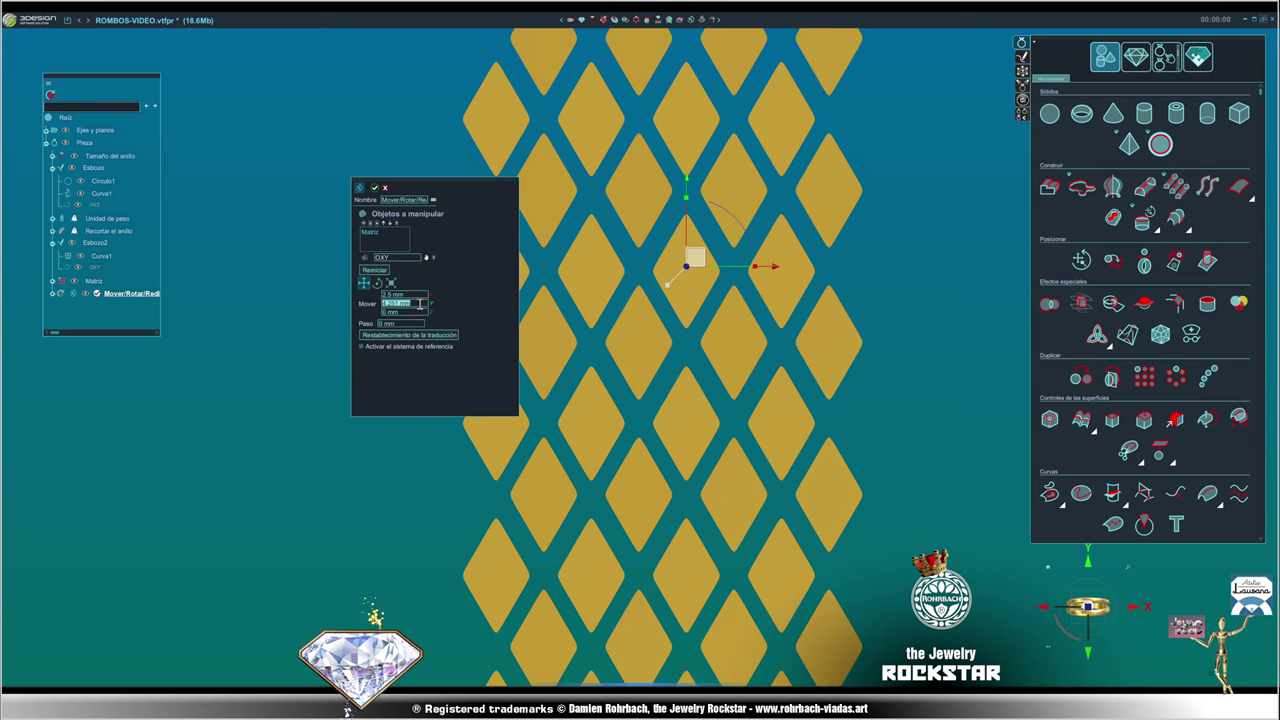
{"action": "scroll", "coordinate": [677, 366], "scroll_direction": "down", "scroll_amount": 5}
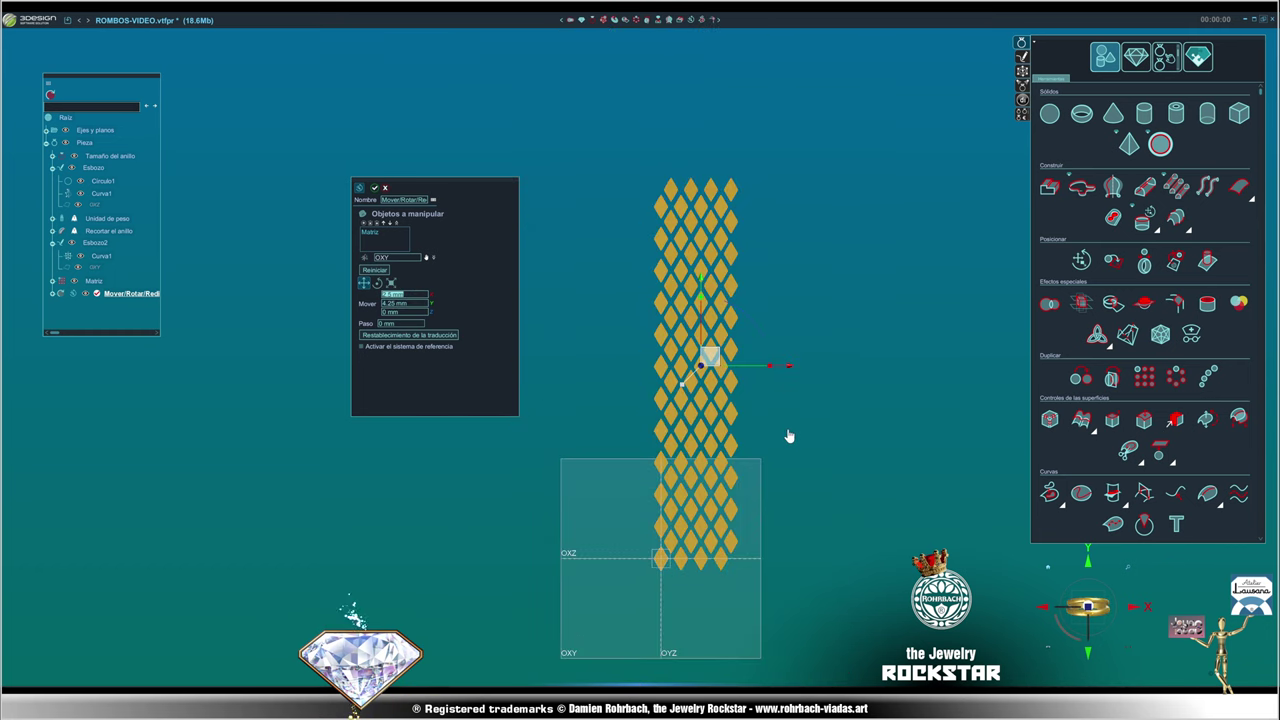
{"action": "key", "text": "Return"}
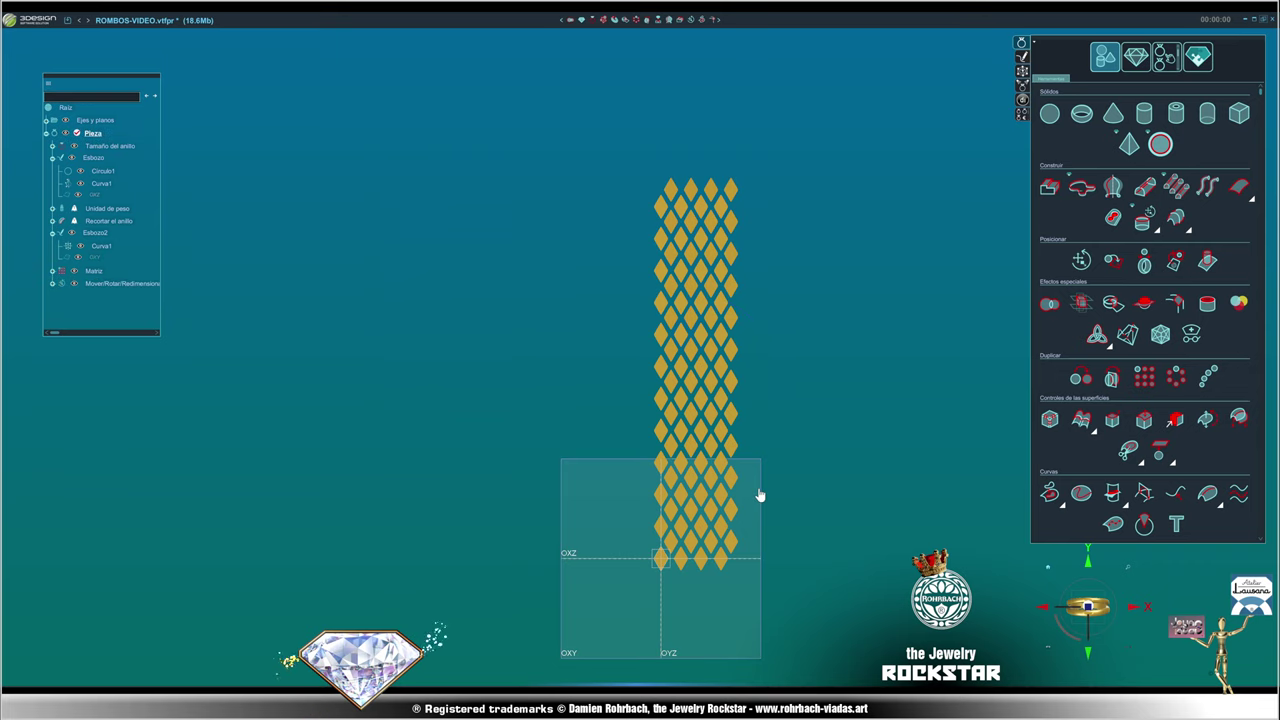
- Unhide the Pieza ring with Mostrar to see it with the lattice
{"action": "mouse_move", "coordinate": [757, 494]}
{"action": "middle_mouse_down"}
{"action": "mouse_move", "coordinate": [723, 563]}
{"action": "mouse_move", "coordinate": [469, 372]}
{"action": "mouse_move", "coordinate": [409, 466]}
{"action": "mouse_move", "coordinate": [491, 426]}
{"action": "middle_mouse_up"}
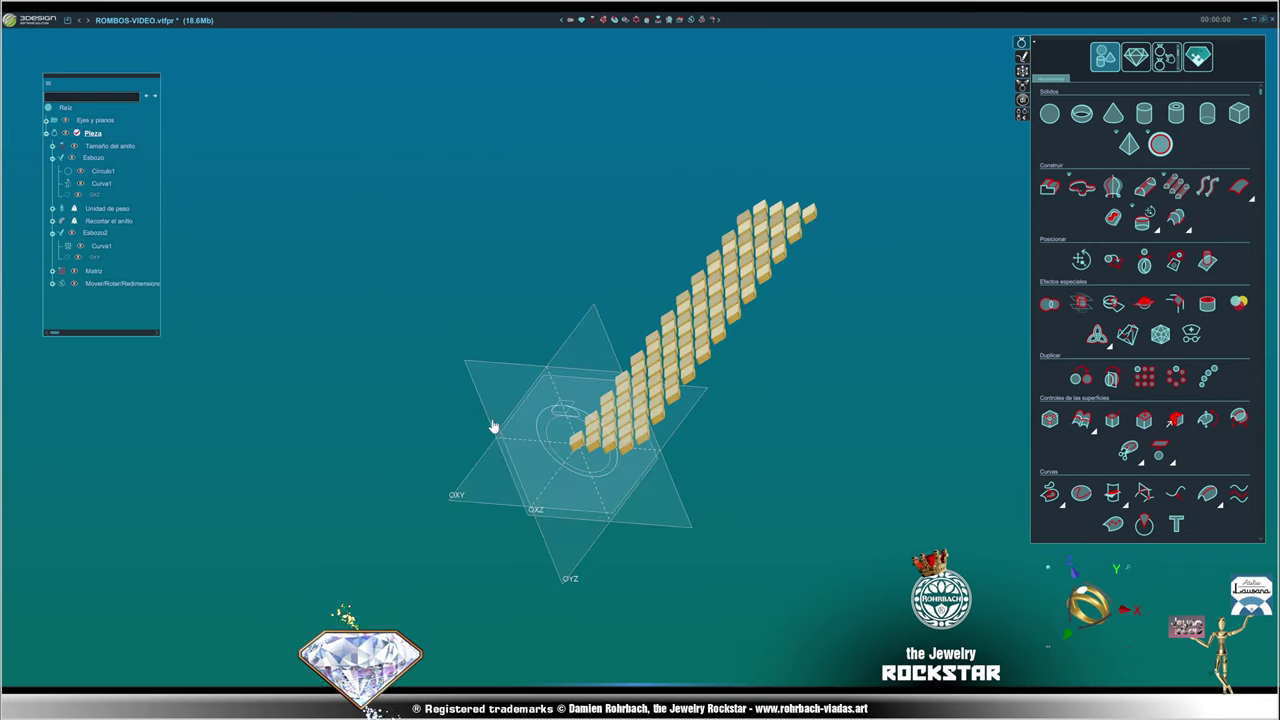
{"action": "scroll", "coordinate": [491, 426], "scroll_direction": "up", "scroll_amount": 2}
{"action": "scroll", "coordinate": [491, 426], "scroll_direction": "up", "scroll_amount": 3}
{"action": "right_click", "coordinate": [118, 133]}
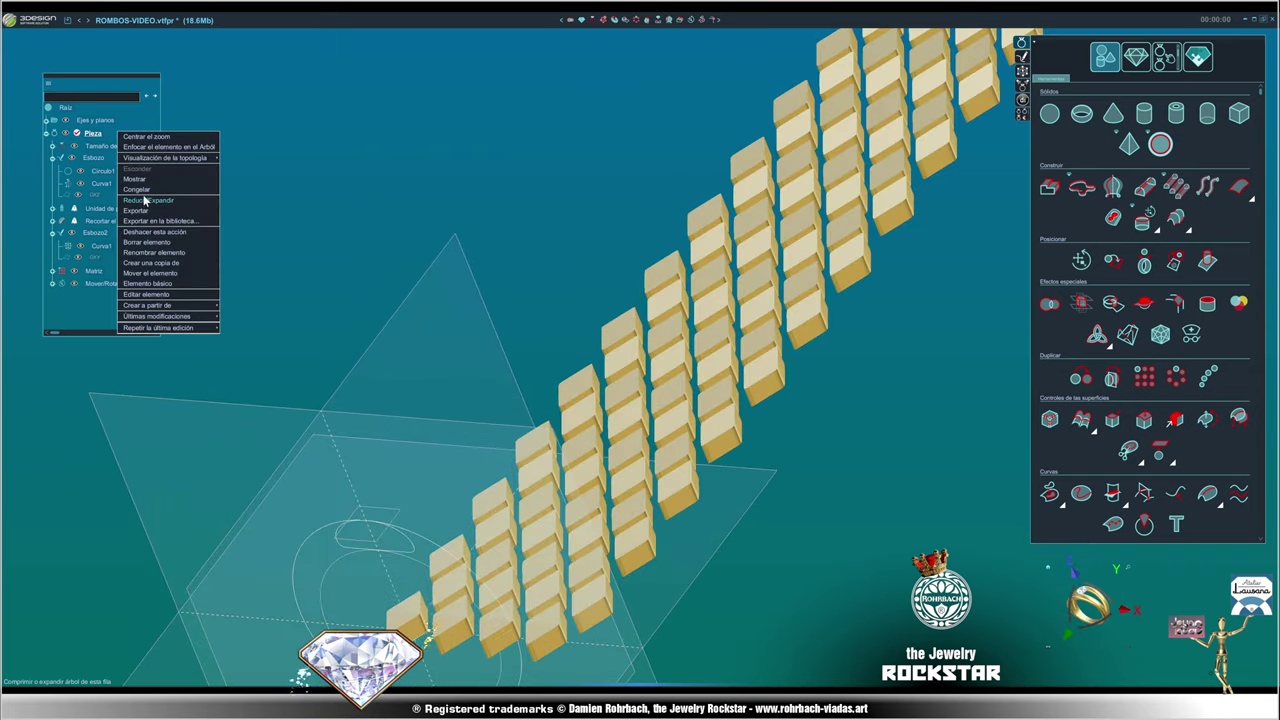
{"action": "left_click", "coordinate": [140, 180]}
{"action": "mouse_move", "coordinate": [443, 337]}
{"action": "middle_mouse_down"}
{"action": "mouse_move", "coordinate": [586, 523]}
{"action": "mouse_move", "coordinate": [811, 432]}
{"action": "mouse_move", "coordinate": [700, 486]}
{"action": "mouse_move", "coordinate": [634, 423]}
{"action": "mouse_move", "coordinate": [820, 440]}
{"action": "mouse_move", "coordinate": [743, 337]}
{"action": "mouse_move", "coordinate": [673, 525]}
{"action": "mouse_move", "coordinate": [708, 457]}
{"action": "mouse_move", "coordinate": [586, 394]}
{"action": "mouse_move", "coordinate": [660, 183]}
{"action": "mouse_move", "coordinate": [737, 431]}
{"action": "mouse_move", "coordinate": [682, 289]}
{"action": "middle_mouse_up"}
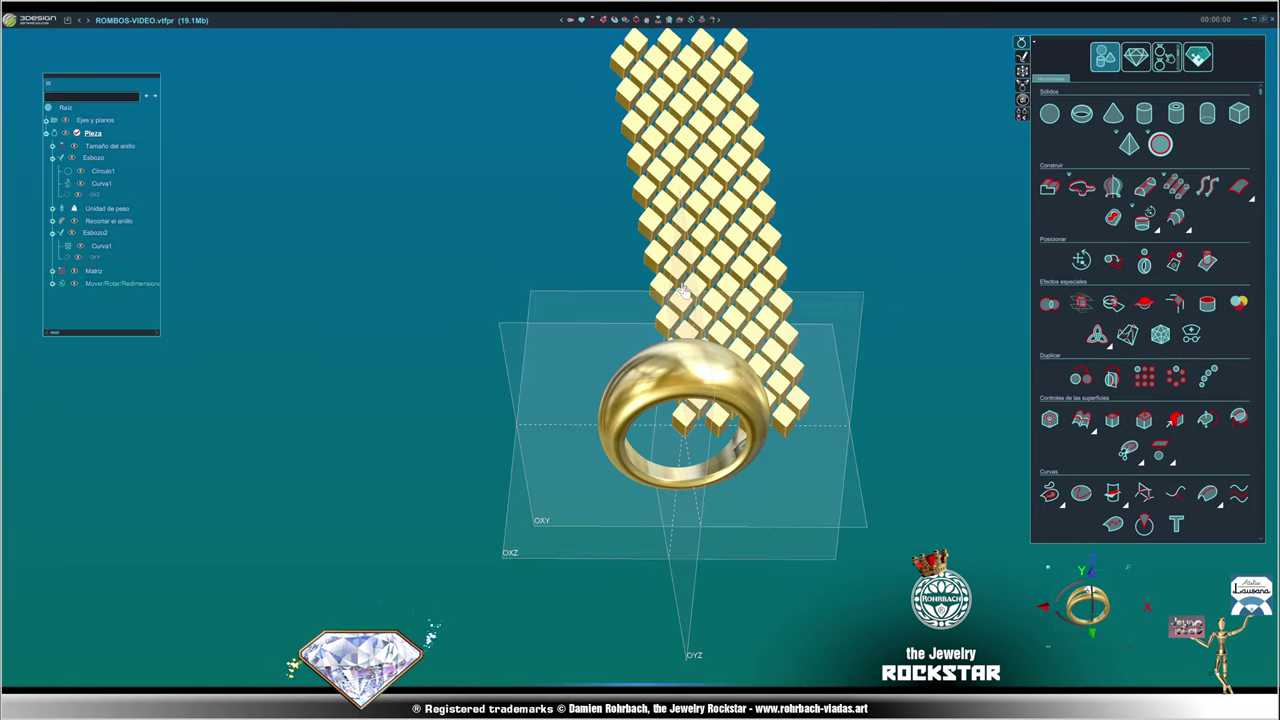
- Start a sketch on the OXZ plane and draw a Rectángulo across the ring
{"action": "left_click", "coordinate": [868, 298]}
{"action": "left_click", "coordinate": [1022, 58]}
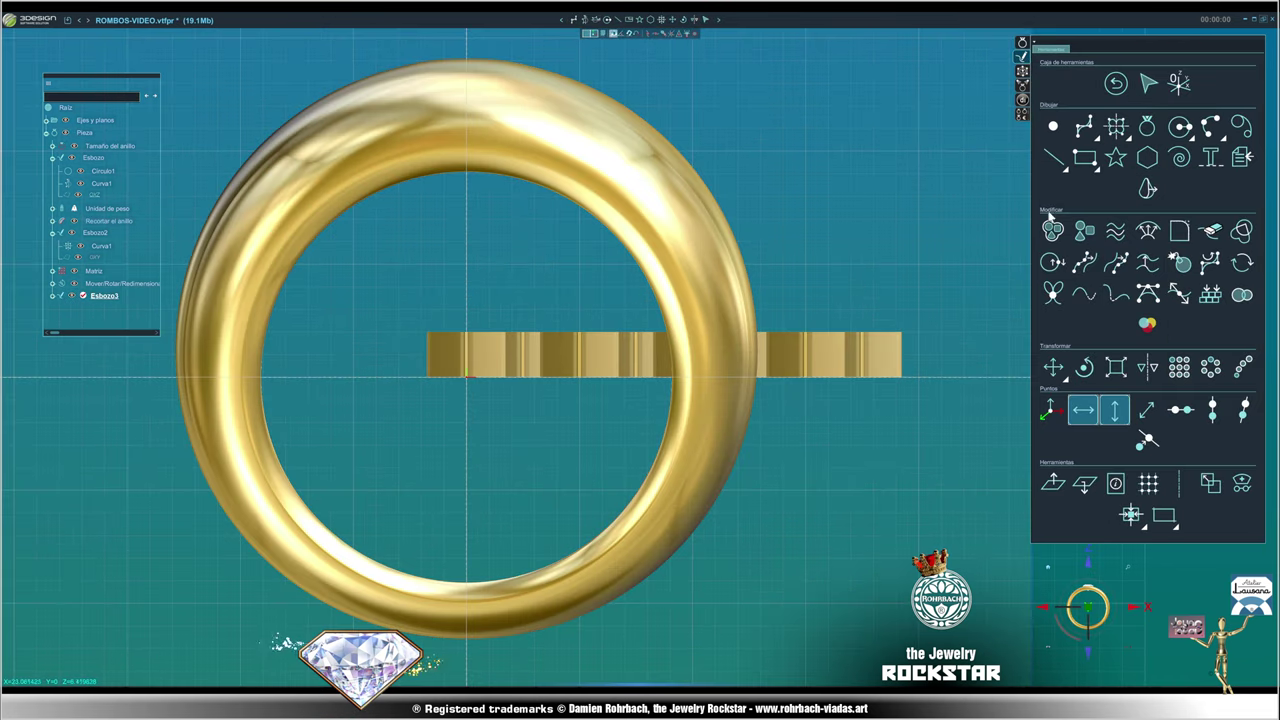
{"action": "left_click", "coordinate": [1085, 157]}
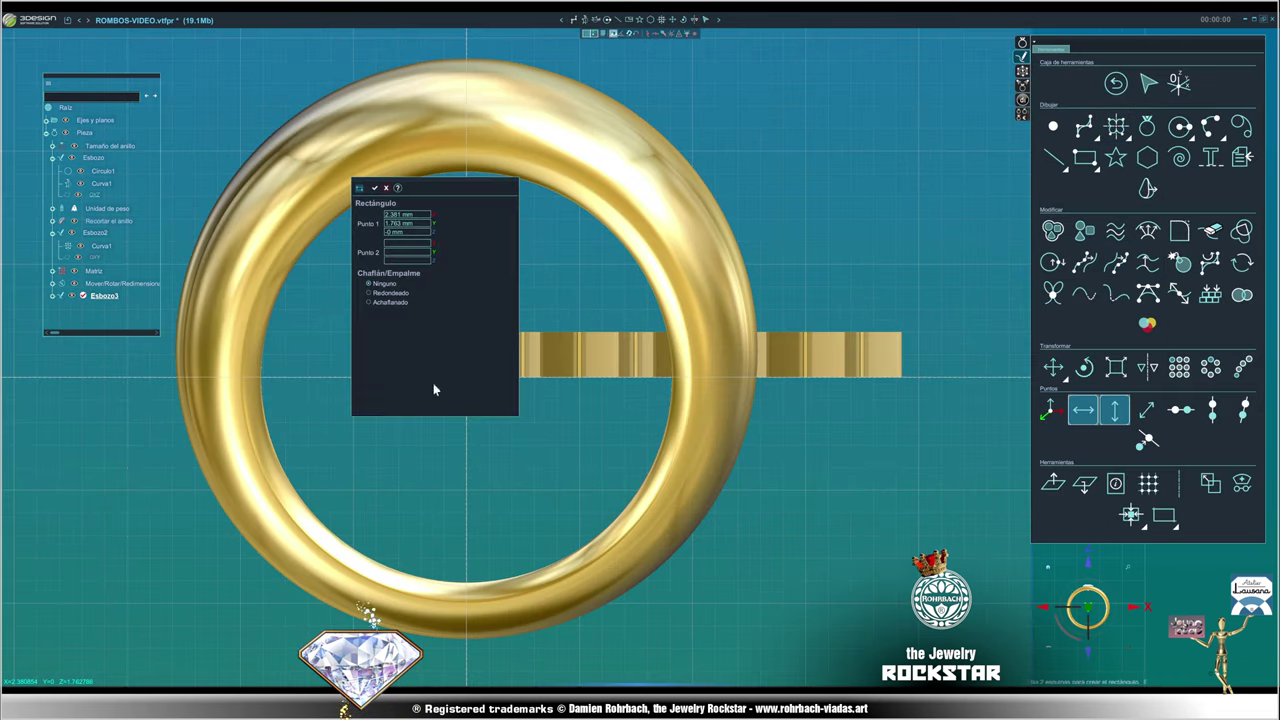
{"action": "left_click_drag", "start_coordinate": [467, 182], "coordinate": [243, 141]}
{"action": "left_click", "coordinate": [400, 341]}
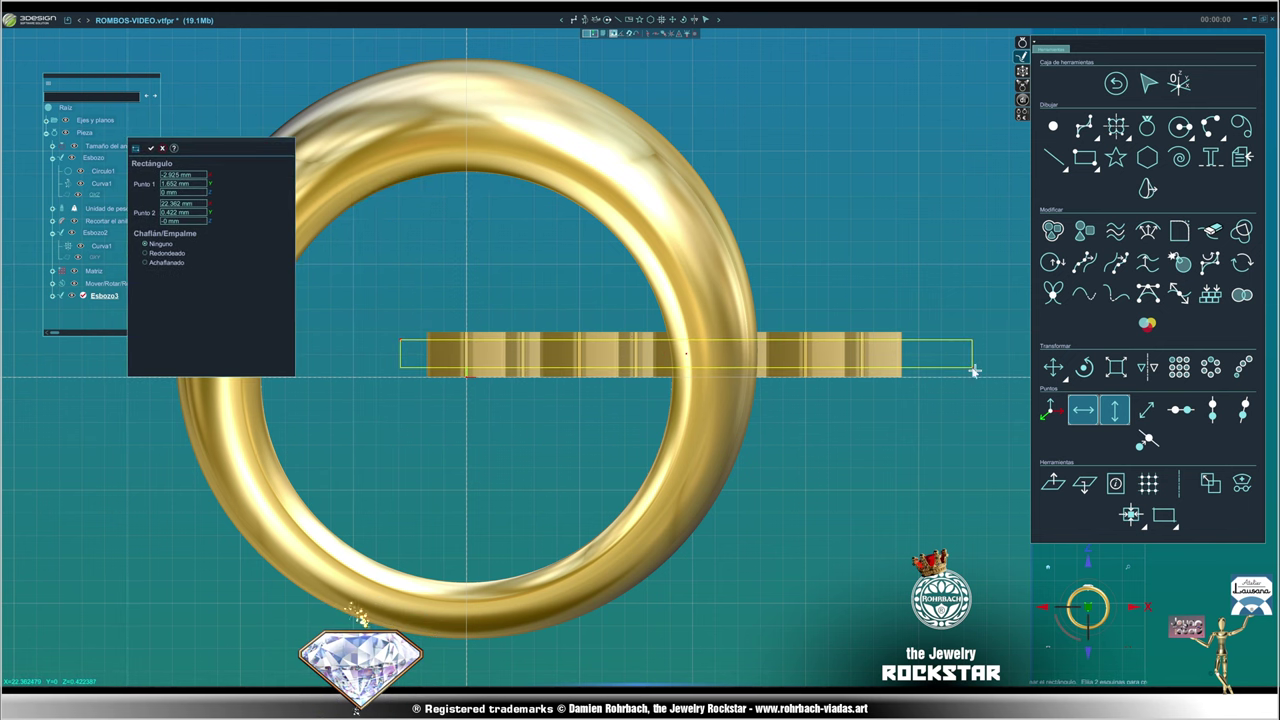
{"action": "left_click", "coordinate": [971, 367]}
- Stretch the rectangle's left edge and shift it down onto the band strip
{"action": "left_click_drag", "start_coordinate": [400, 344], "coordinate": [374, 344]}
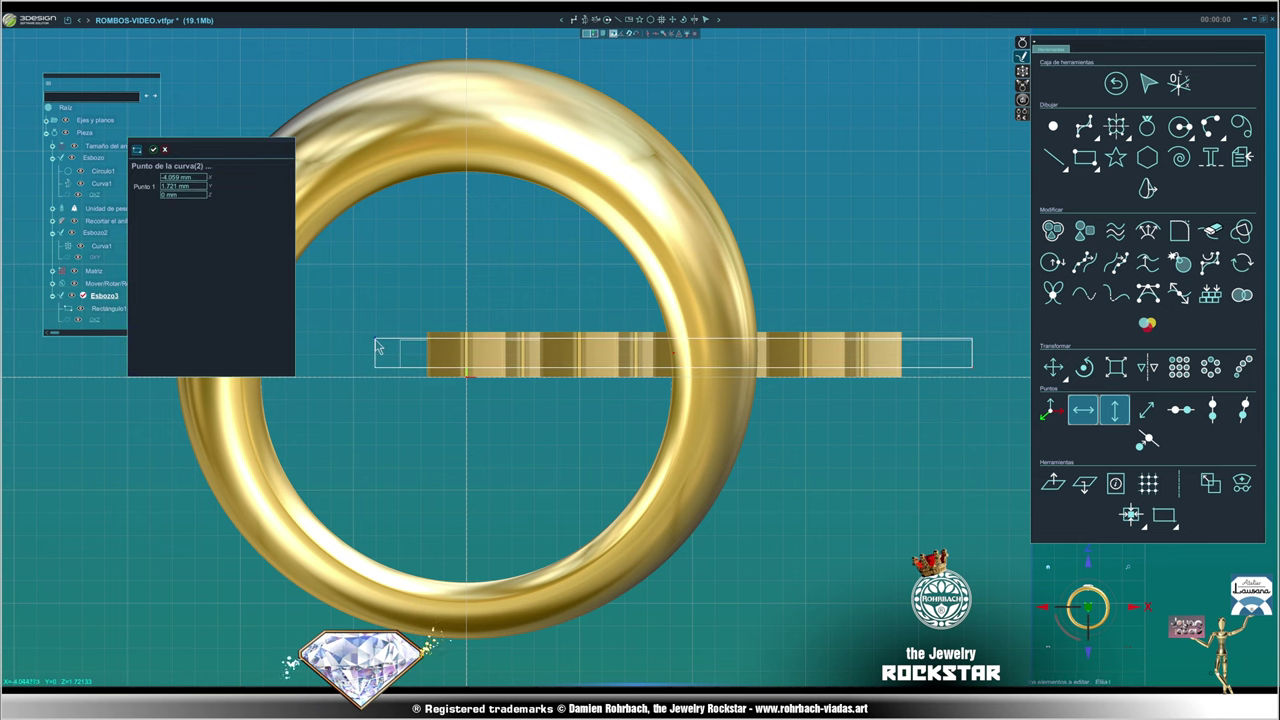
{"action": "left_click", "coordinate": [152, 150]}
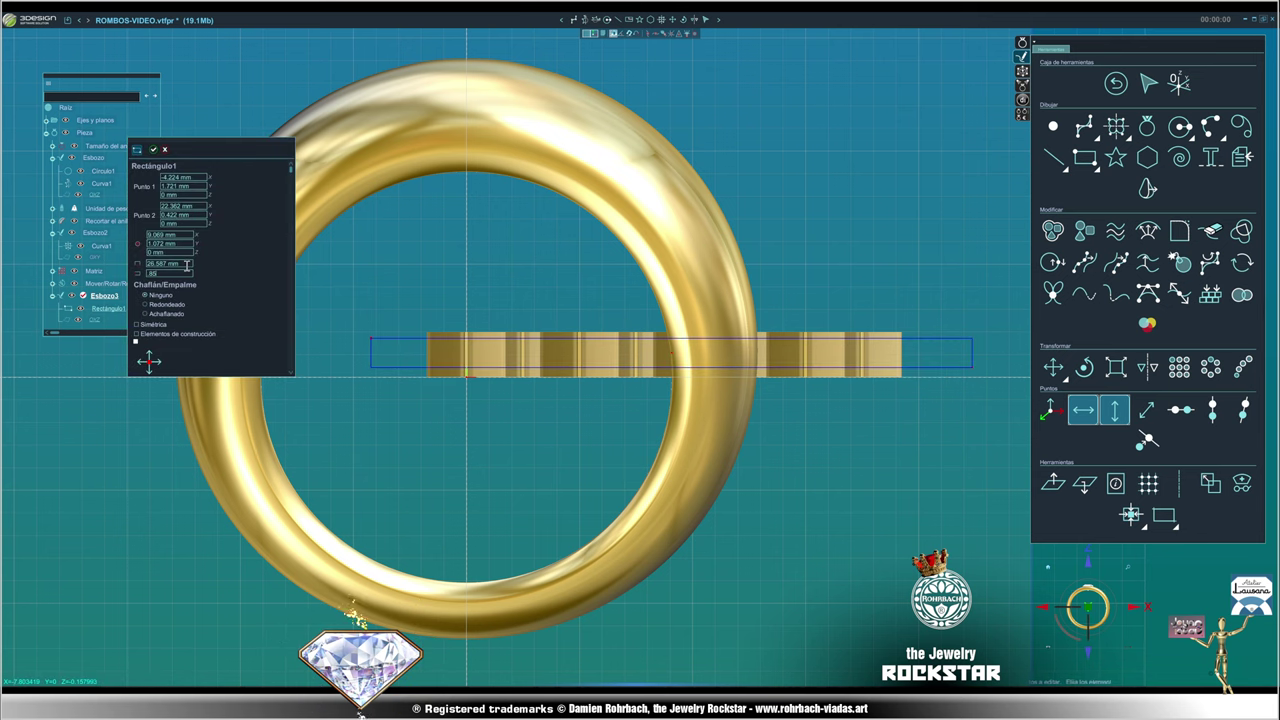
{"action": "scroll", "coordinate": [645, 400], "scroll_direction": "up", "scroll_amount": 2}
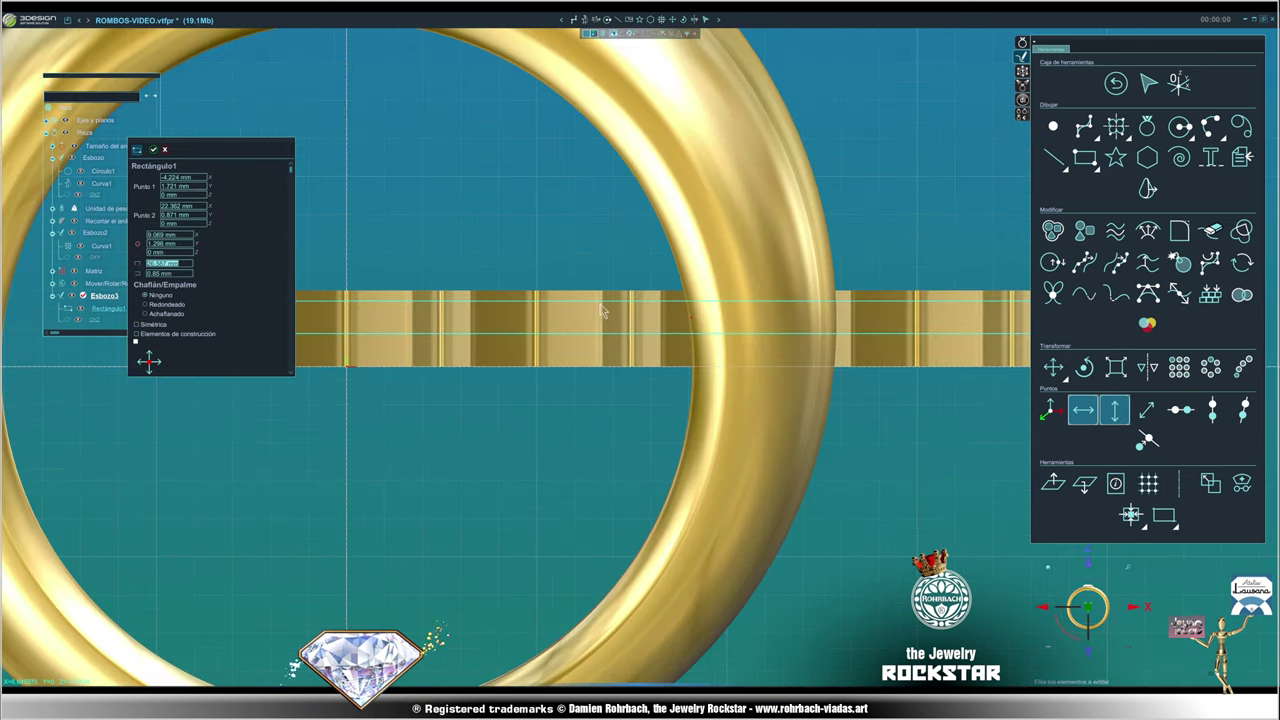
{"action": "left_click_drag", "start_coordinate": [569, 311], "coordinate": [623, 388]}
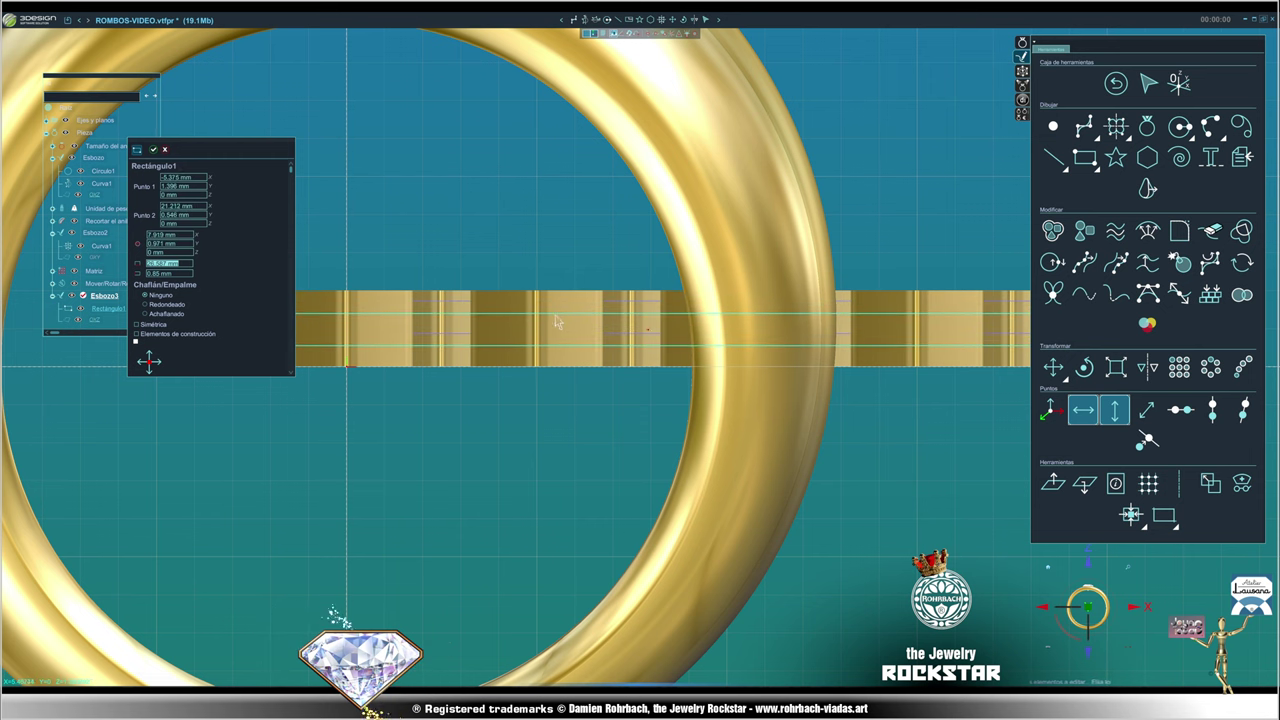
{"action": "scroll", "coordinate": [623, 388], "scroll_direction": "down", "scroll_amount": 2}
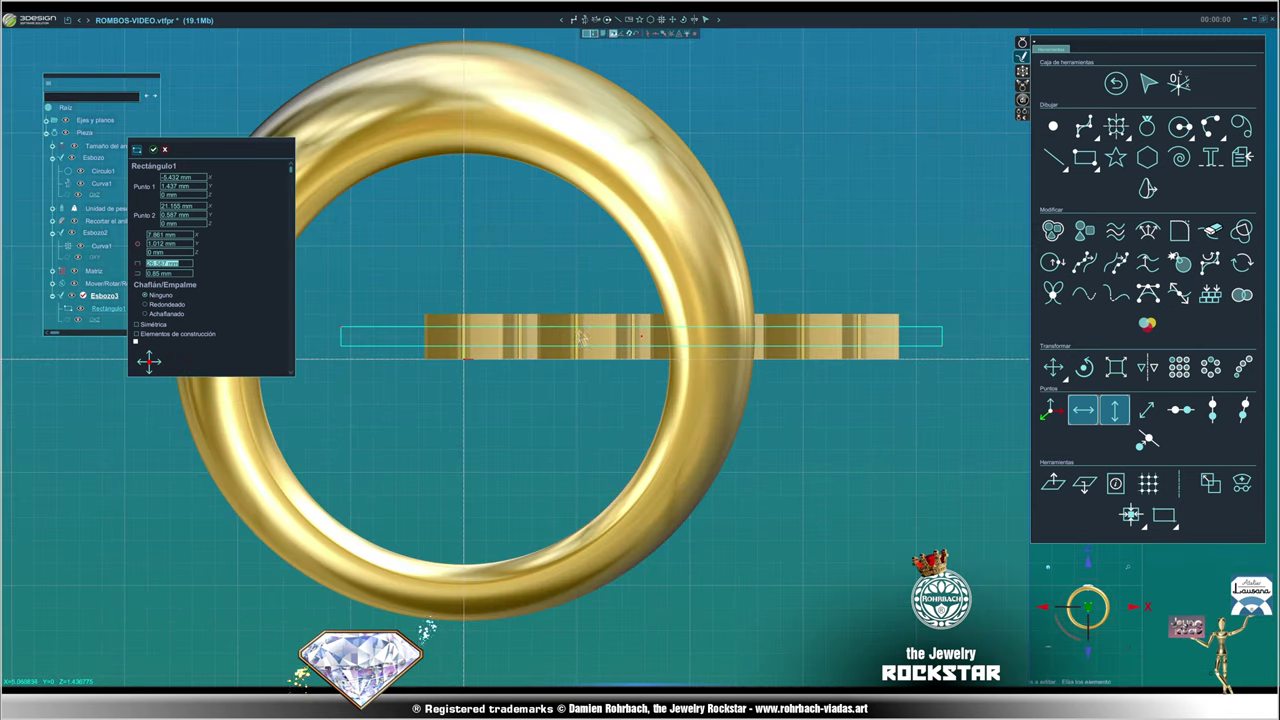
{"action": "left_click_drag", "start_coordinate": [572, 336], "coordinate": [588, 334]}
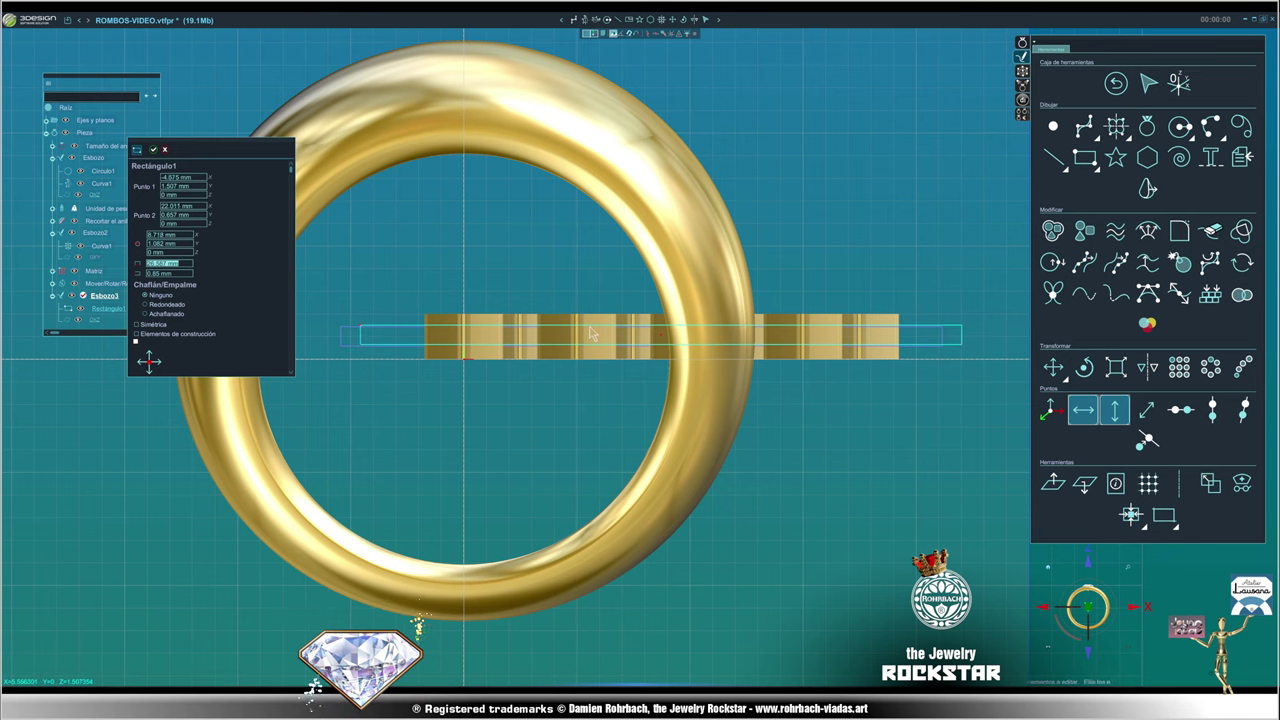
{"action": "left_click_drag", "start_coordinate": [590, 334], "coordinate": [593, 336]}
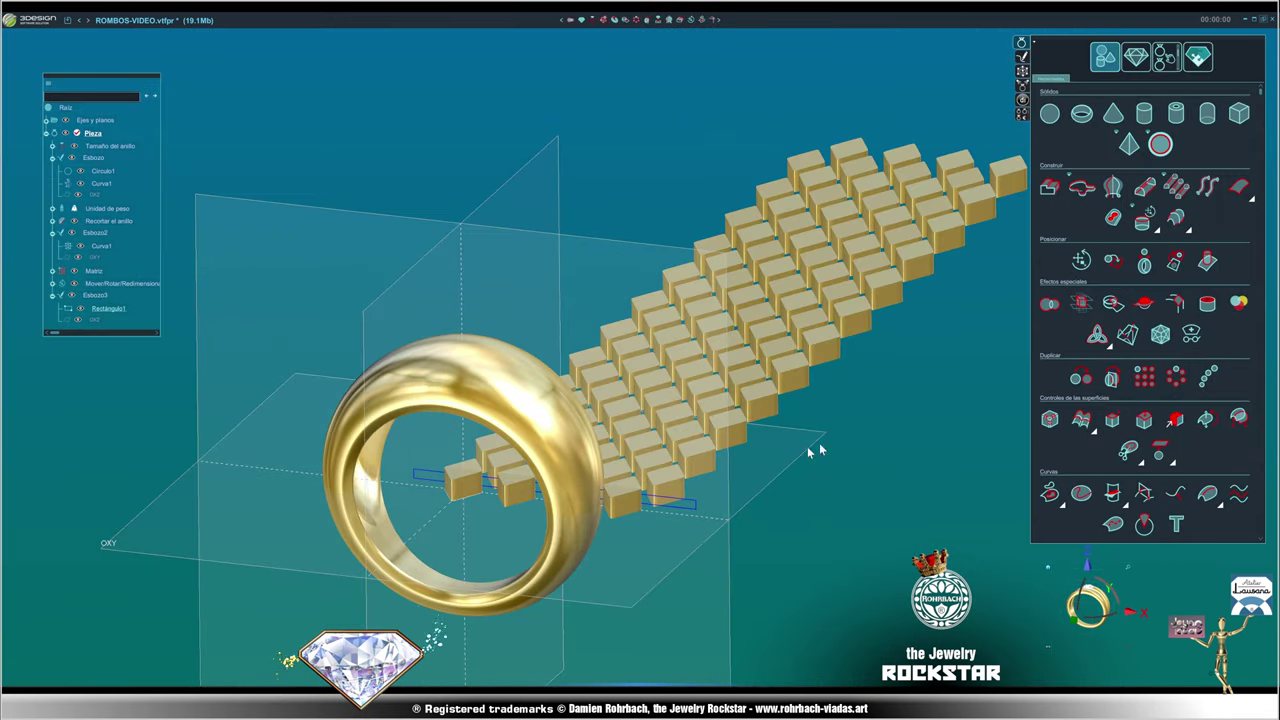
- Shift the rectangle about 4.6 mm sideways along Y
{"action": "middle_click_drag", "start_coordinate": [815, 450], "coordinate": [580, 537]}
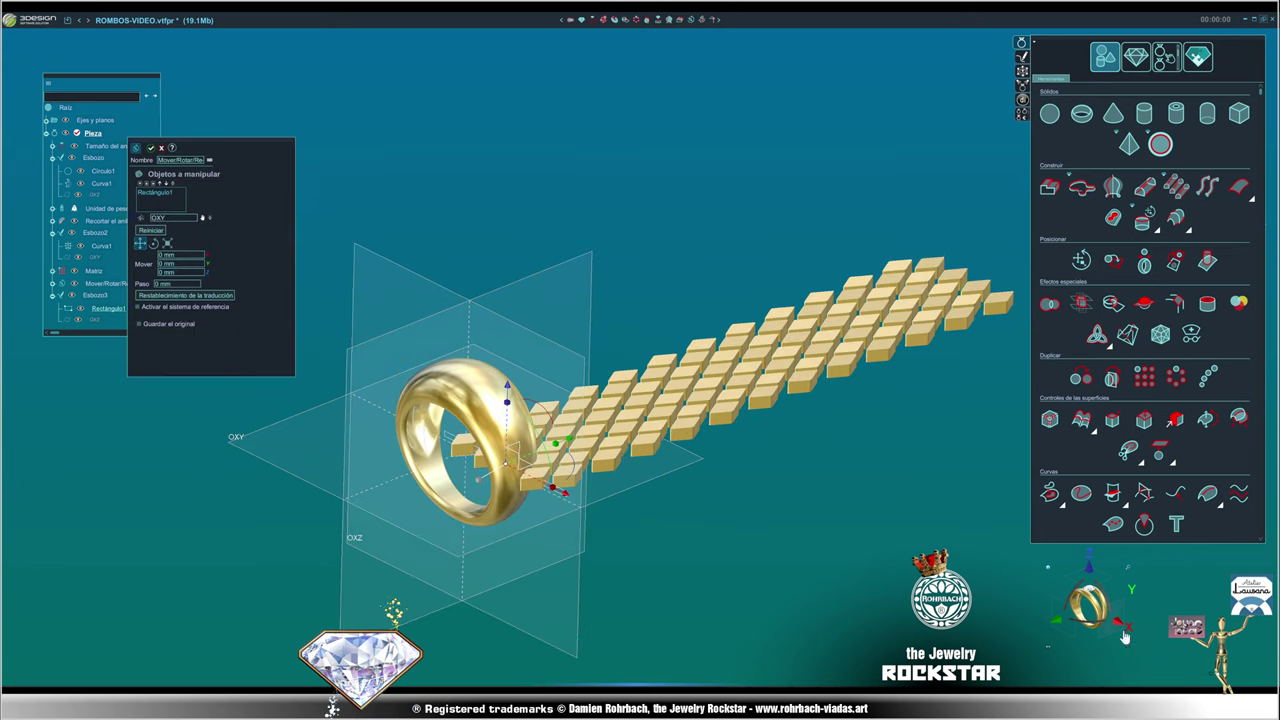
{"action": "left_click", "coordinate": [1118, 627]}
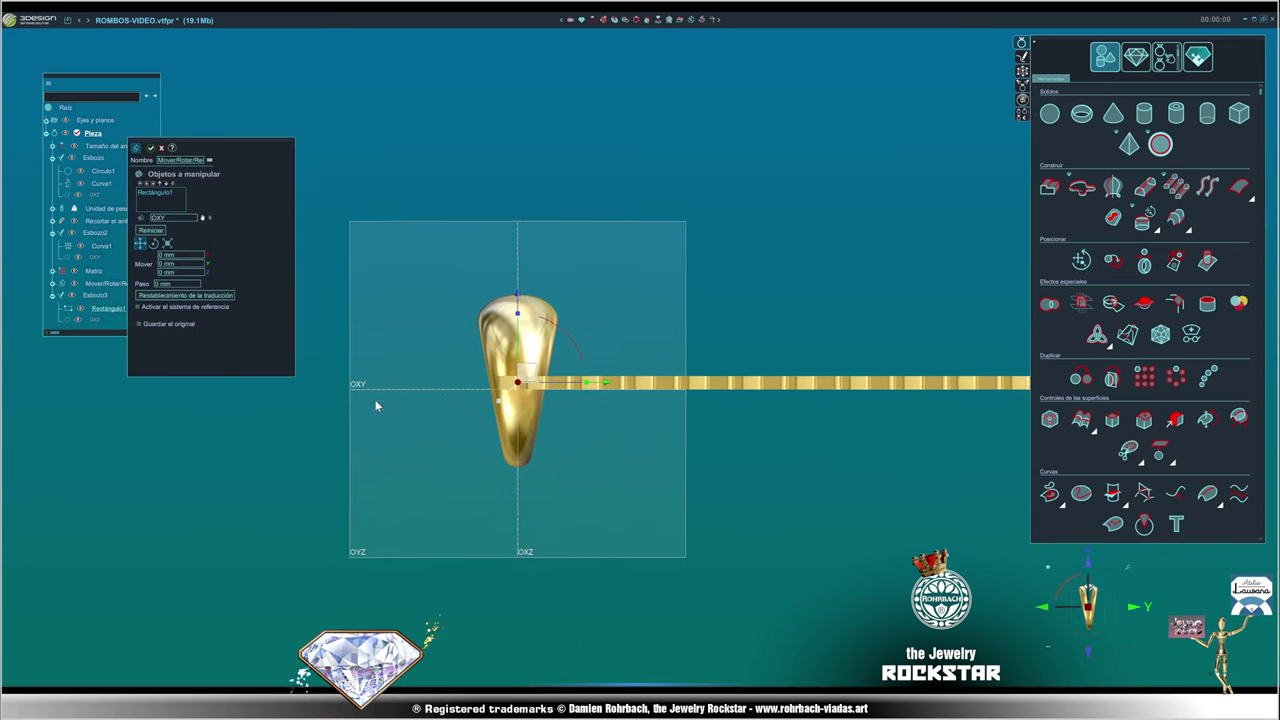
{"action": "scroll", "coordinate": [480, 380], "scroll_direction": "up", "scroll_amount": 5}
{"action": "left_click_drag", "start_coordinate": [597, 362], "coordinate": [518, 357]}
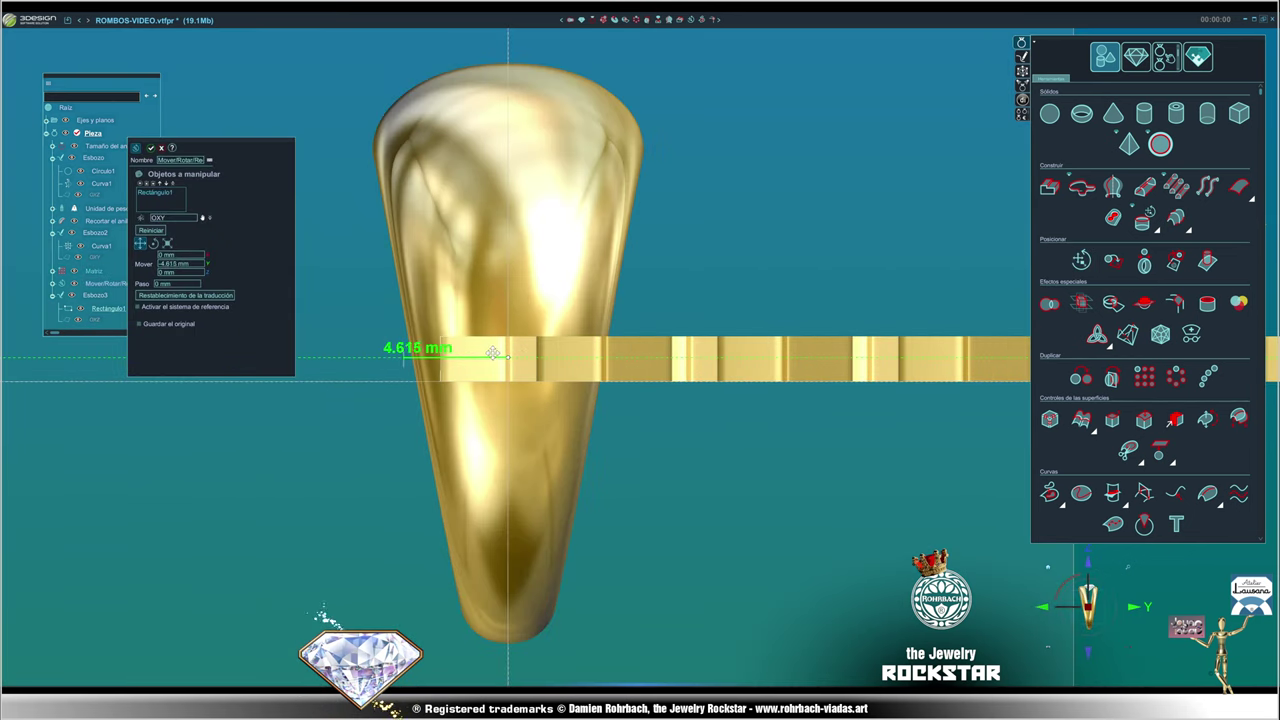
{"action": "key", "text": "Return"}
- Extrude the rectangle 102.45 mm into a long plate through the rhombus lattice
{"action": "mouse_move", "coordinate": [586, 486]}
{"action": "middle_mouse_down"}
{"action": "mouse_move", "coordinate": [727, 480]}
{"action": "mouse_move", "coordinate": [690, 452]}
{"action": "mouse_move", "coordinate": [875, 476]}
{"action": "middle_mouse_up"}
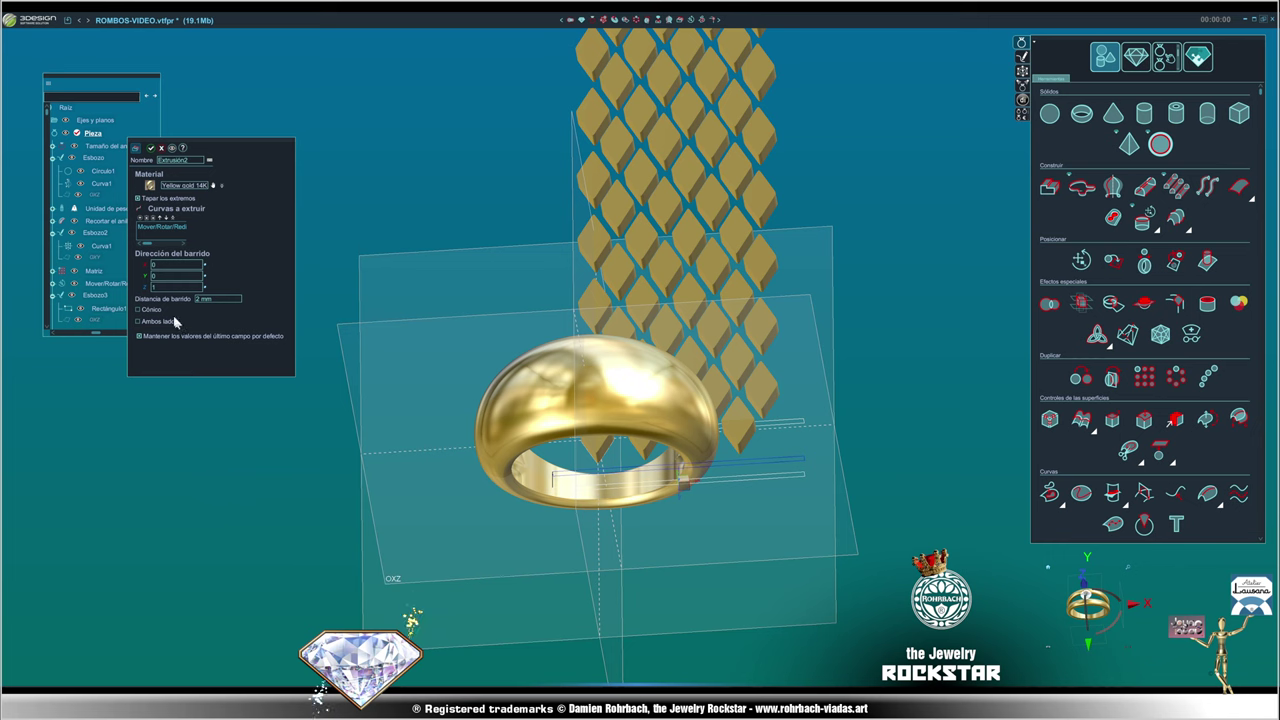
{"action": "scroll", "coordinate": [871, 509], "scroll_direction": "down", "scroll_amount": 2}
{"action": "mouse_move", "coordinate": [871, 509]}
{"action": "middle_mouse_down"}
{"action": "mouse_move", "coordinate": [571, 569]}
{"action": "mouse_move", "coordinate": [809, 363]}
{"action": "mouse_move", "coordinate": [668, 335]}
{"action": "mouse_move", "coordinate": [466, 437]}
{"action": "middle_mouse_up"}
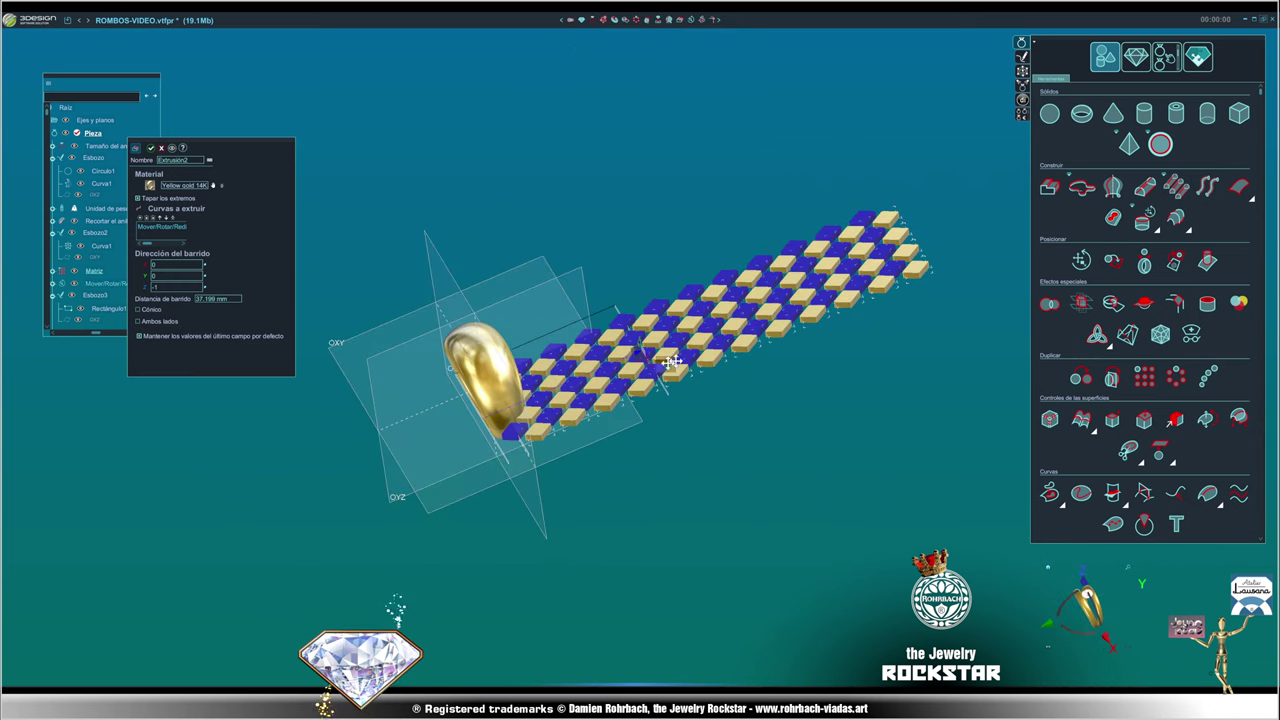
{"action": "left_click", "coordinate": [917, 294]}
{"action": "left_click", "coordinate": [1090, 612]}
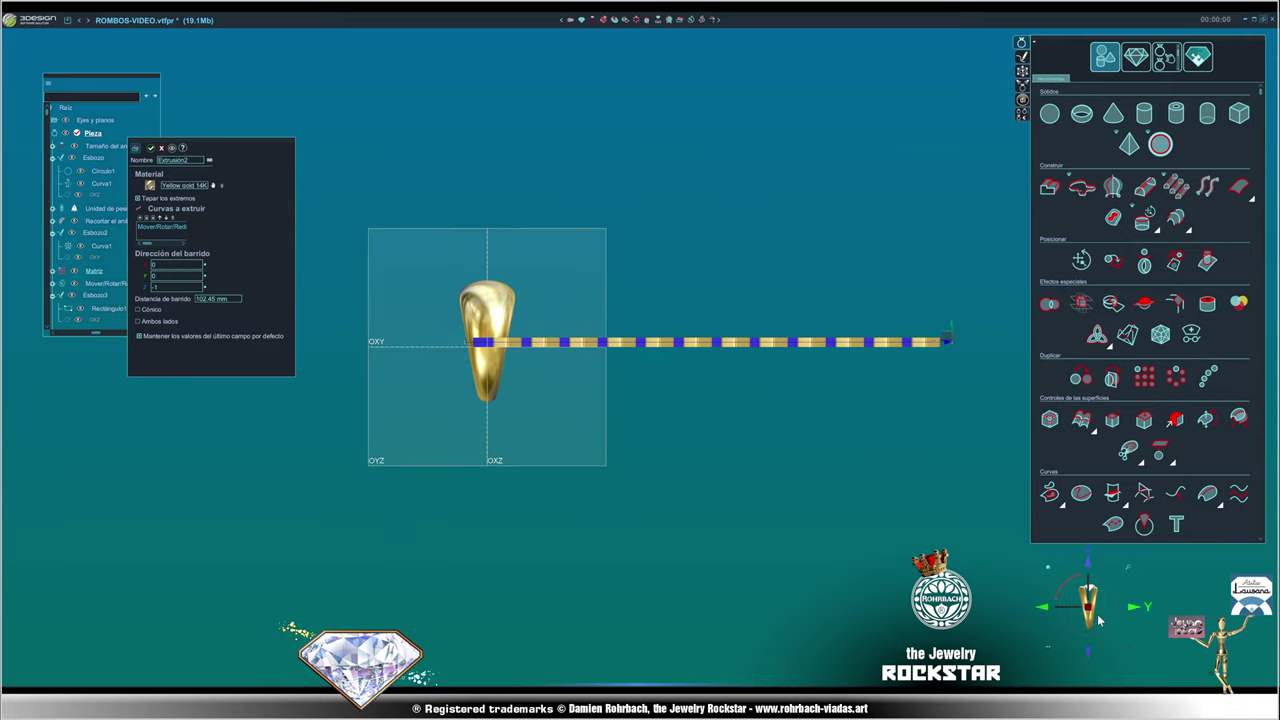
{"action": "scroll", "coordinate": [909, 387], "scroll_direction": "up", "scroll_amount": 2}
{"action": "scroll", "coordinate": [880, 390], "scroll_direction": "down", "scroll_amount": 2}
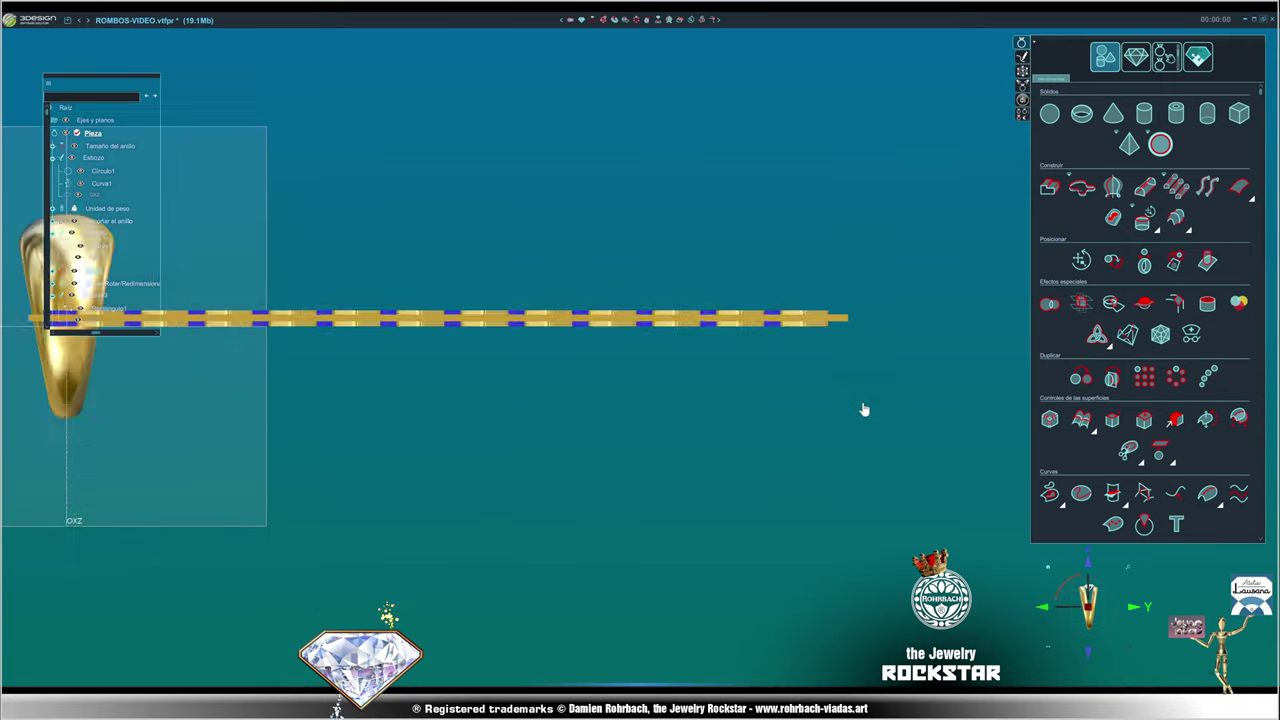
{"action": "mouse_move", "coordinate": [863, 409]}
{"action": "middle_mouse_down"}
{"action": "mouse_move", "coordinate": [643, 537]}
{"action": "mouse_move", "coordinate": [940, 274]}
{"action": "middle_mouse_up"}
{"action": "scroll", "coordinate": [590, 260], "scroll_direction": "up", "scroll_amount": 3}
{"action": "scroll", "coordinate": [584, 250], "scroll_direction": "down", "scroll_amount": 3}
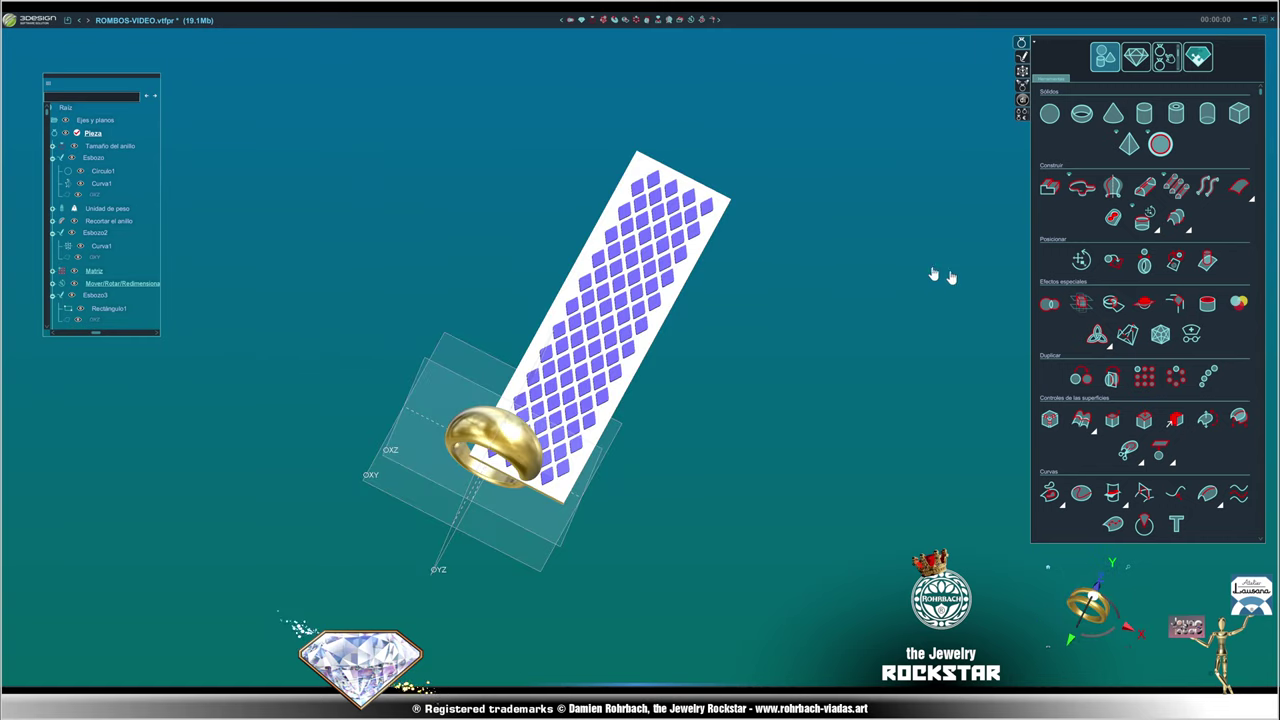
- Start Posicionamiento and hide the white block and the gold ring
{"action": "left_click", "coordinate": [1114, 261]}
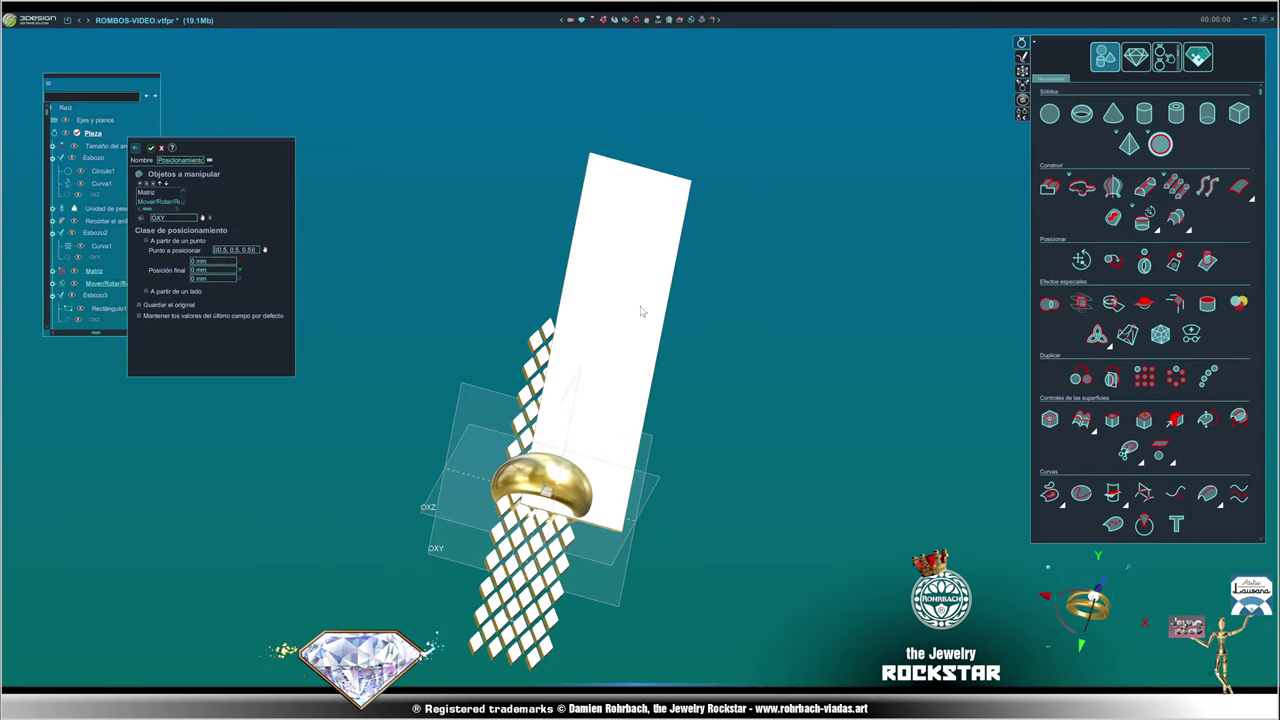
{"action": "right_click", "coordinate": [541, 170]}
{"action": "left_click", "coordinate": [560, 207]}
{"action": "right_click", "coordinate": [470, 174]}
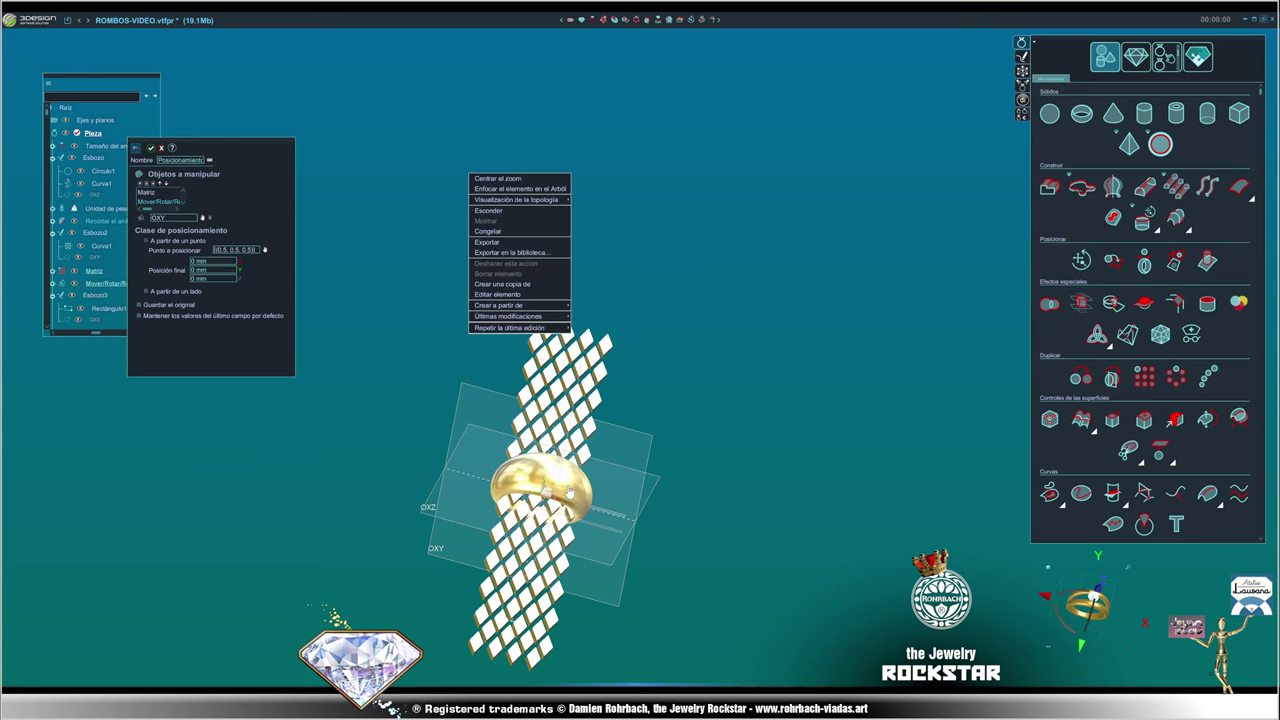
{"action": "left_click", "coordinate": [490, 214]}
{"action": "left_click", "coordinate": [1097, 590]}
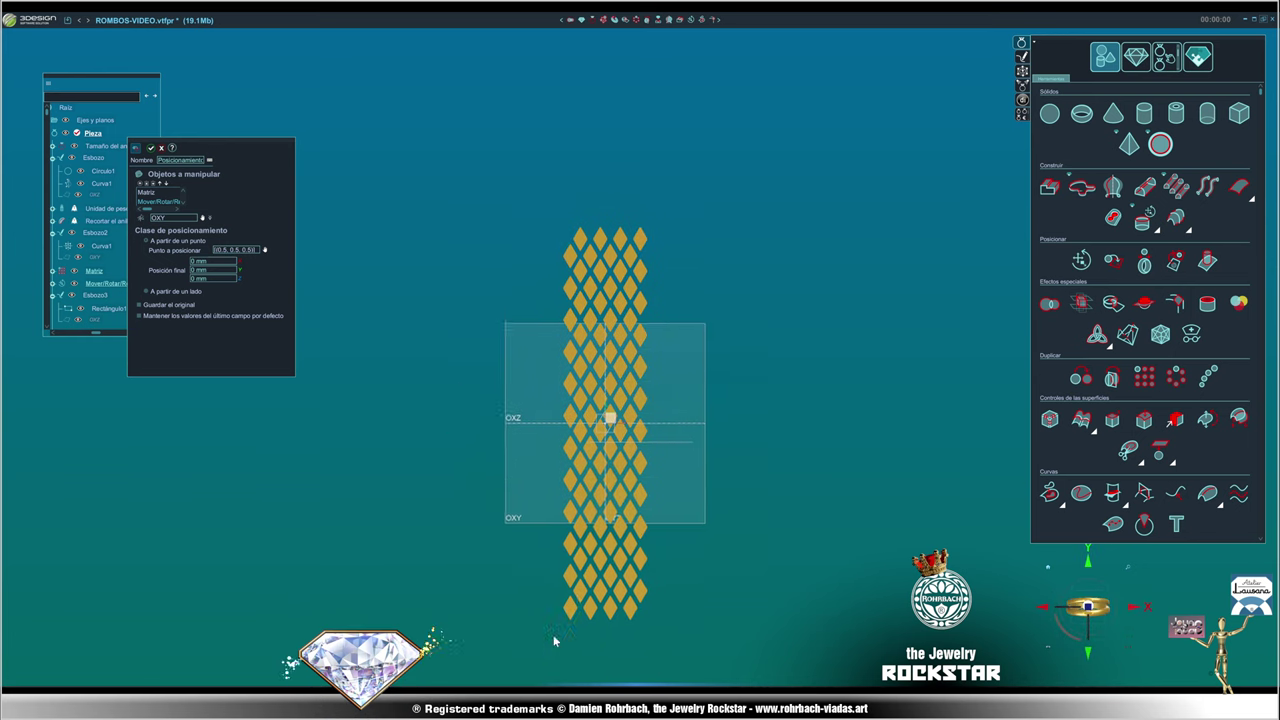
{"action": "scroll", "coordinate": [555, 641], "scroll_direction": "up", "scroll_amount": 5}
- Change the rhombus array to five columns
{"action": "double_click", "coordinate": [107, 298]}
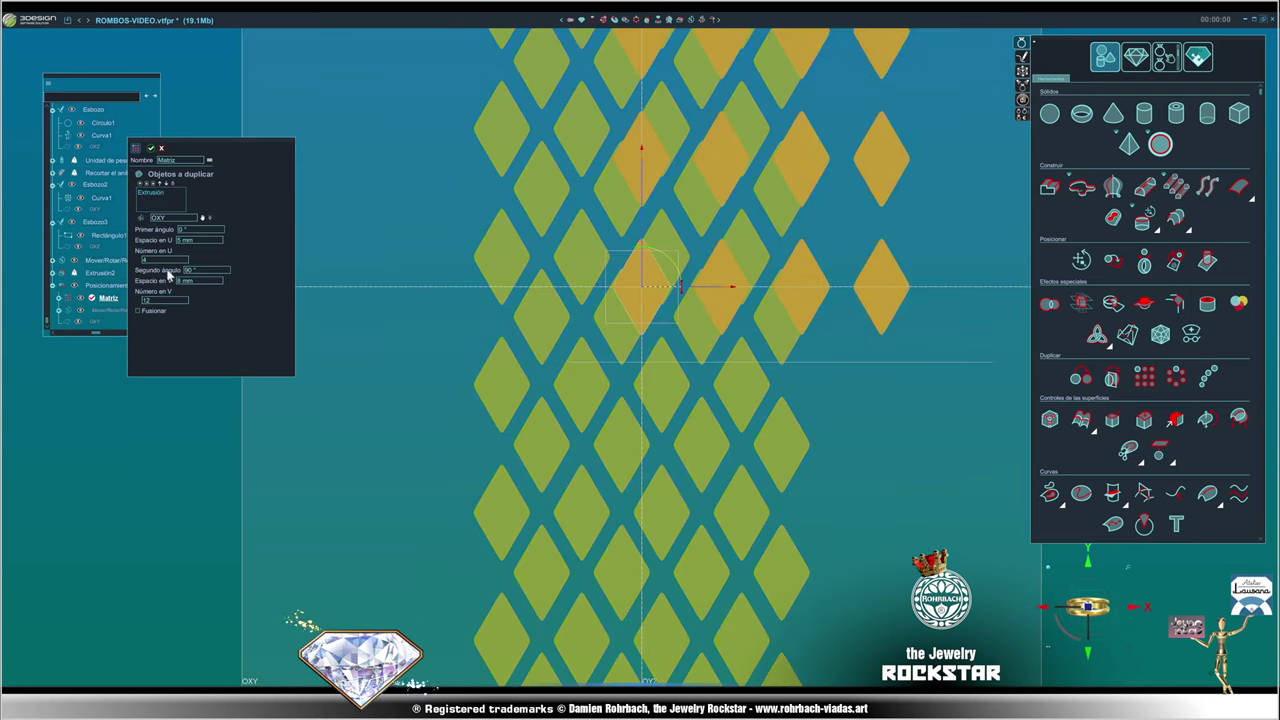
{"action": "type", "text": "5"}
{"action": "left_click", "coordinate": [215, 270]}
{"action": "left_click", "coordinate": [150, 148]}
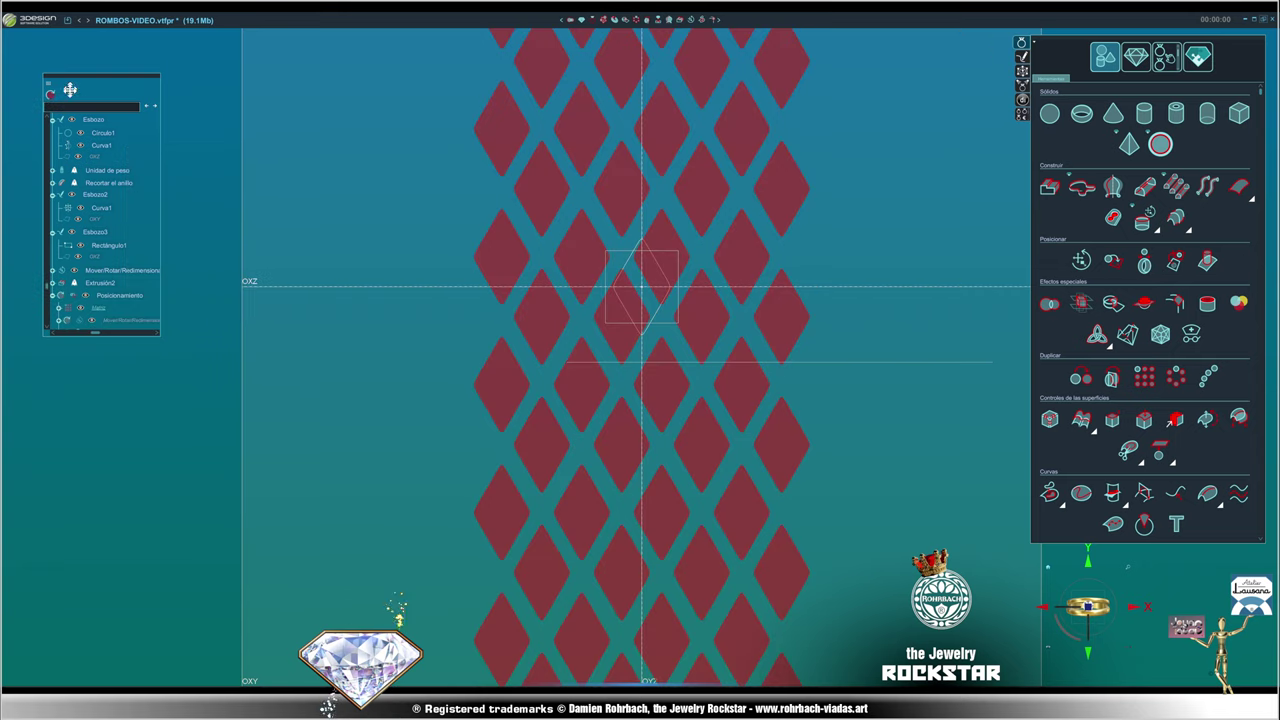
{"action": "mouse_move", "coordinate": [618, 470]}
{"action": "middle_mouse_down"}
{"action": "mouse_move", "coordinate": [846, 422]}
{"action": "mouse_move", "coordinate": [837, 349]}
{"action": "mouse_move", "coordinate": [822, 483]}
{"action": "mouse_move", "coordinate": [797, 399]}
{"action": "middle_mouse_up"}
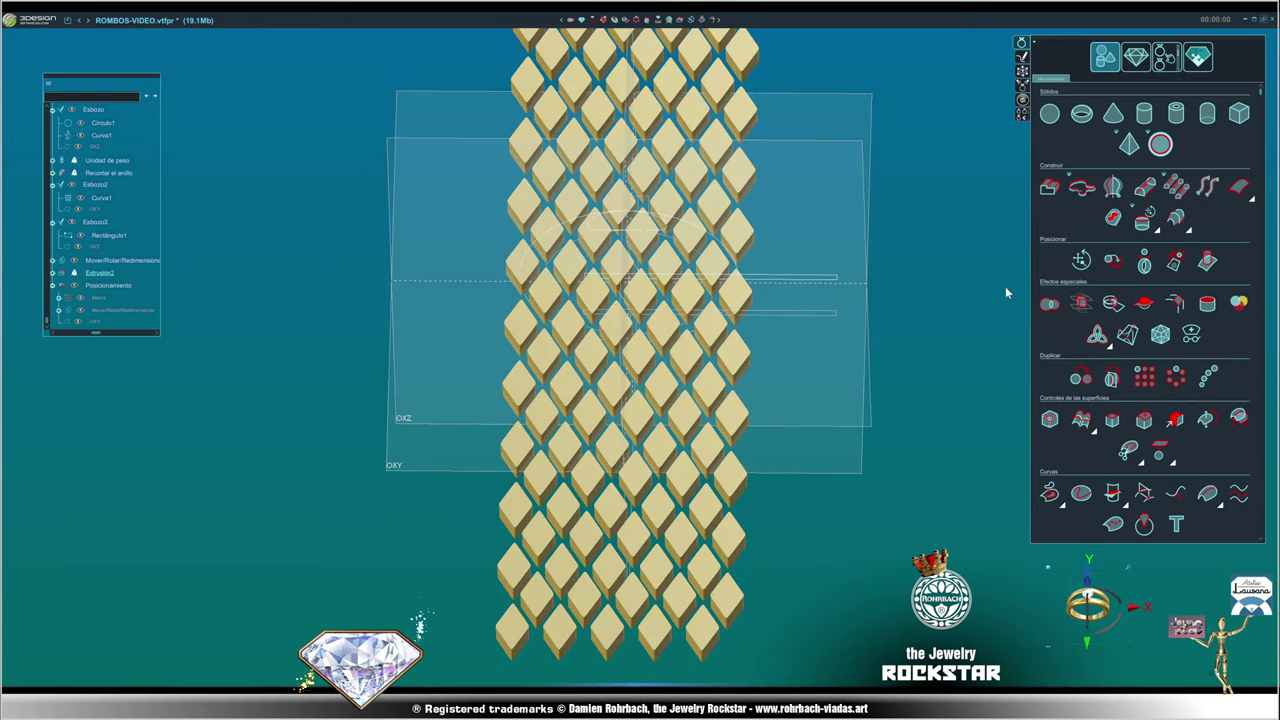
- Place the rhombus pattern on the plate with Posicionamiento and reopen its settings
{"action": "left_click", "coordinate": [1113, 261]}
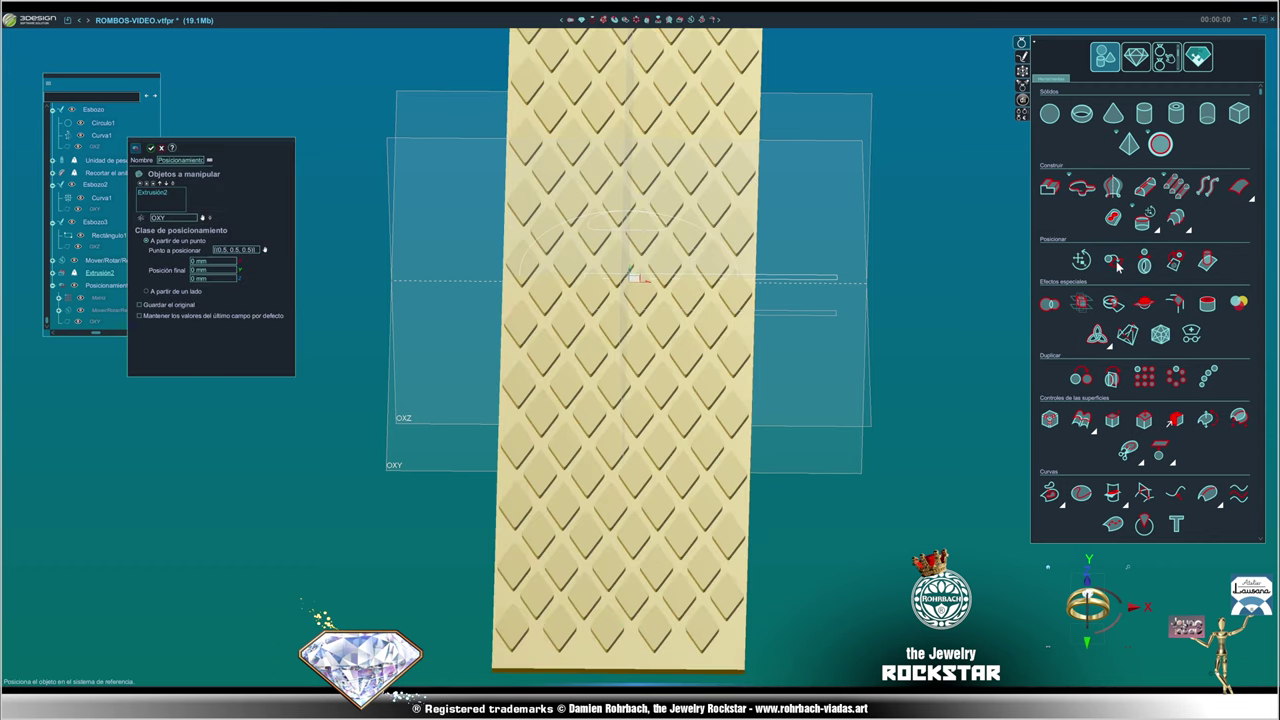
{"action": "left_click", "coordinate": [675, 365]}
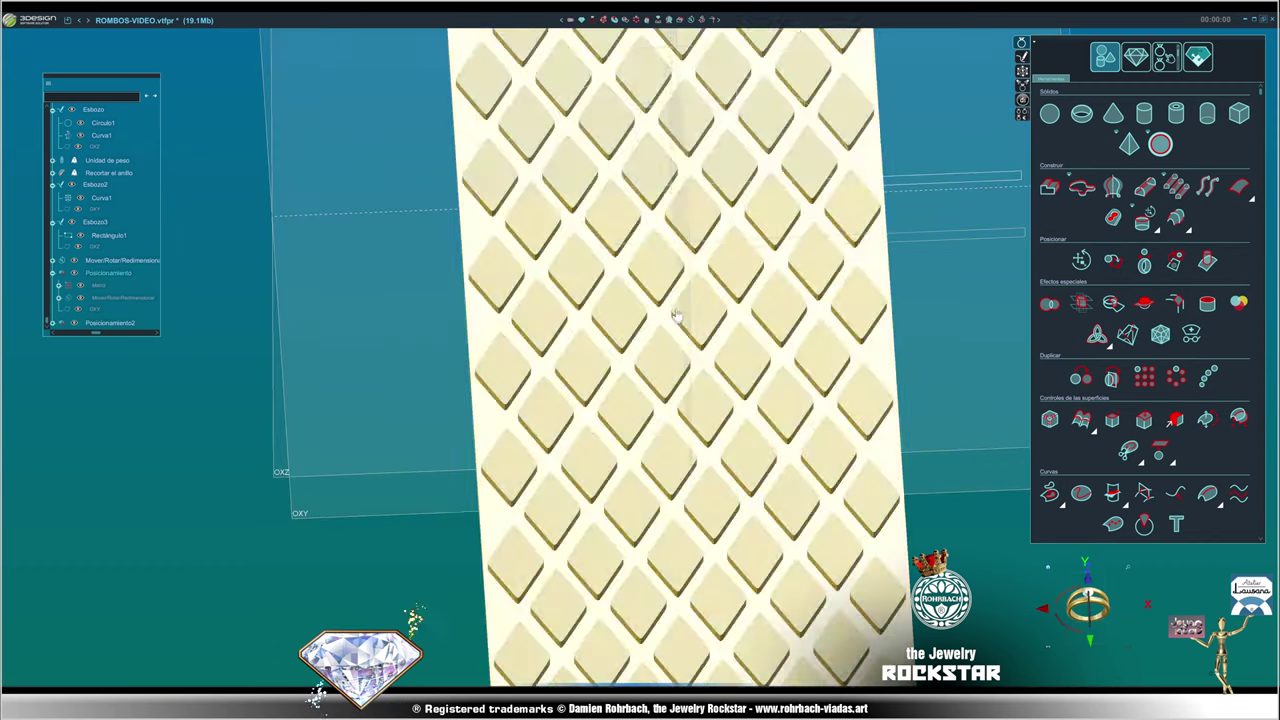
{"action": "double_click", "coordinate": [697, 230]}
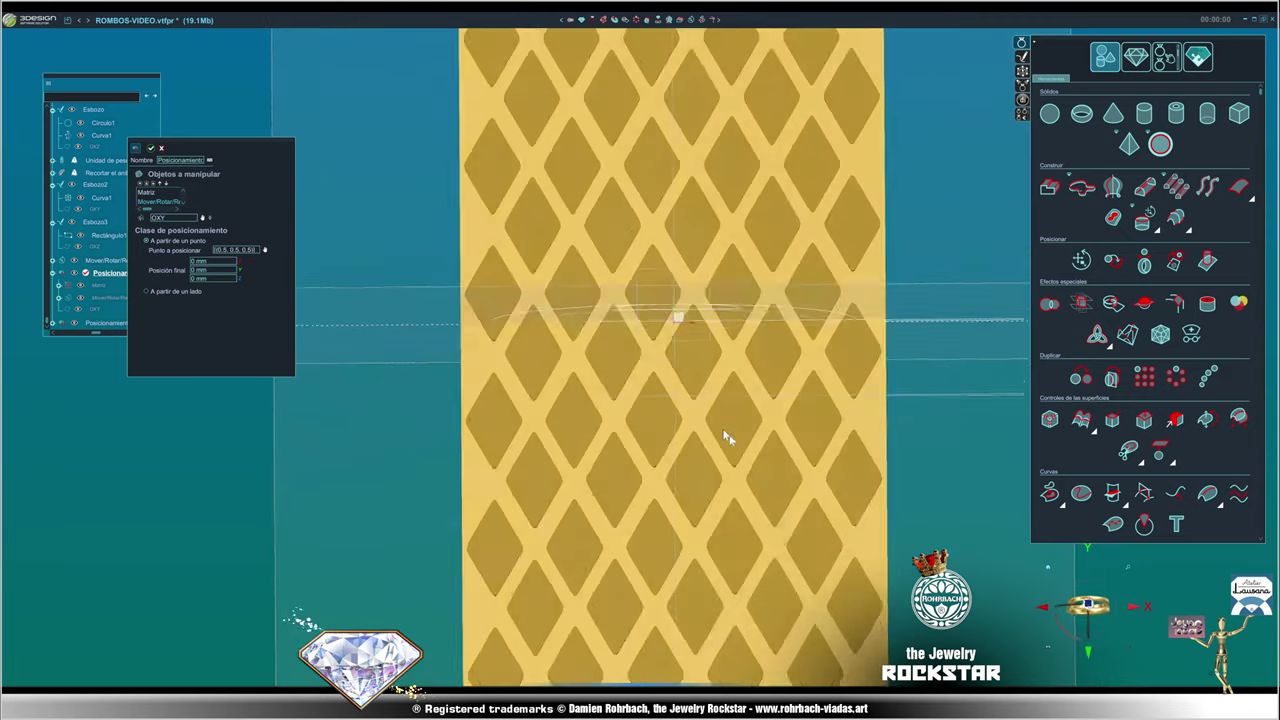
- Offset the pattern's final position to 1.257, -1.893, 0 mm and confirm
{"action": "scroll", "coordinate": [703, 303], "scroll_direction": "up", "scroll_amount": 2}
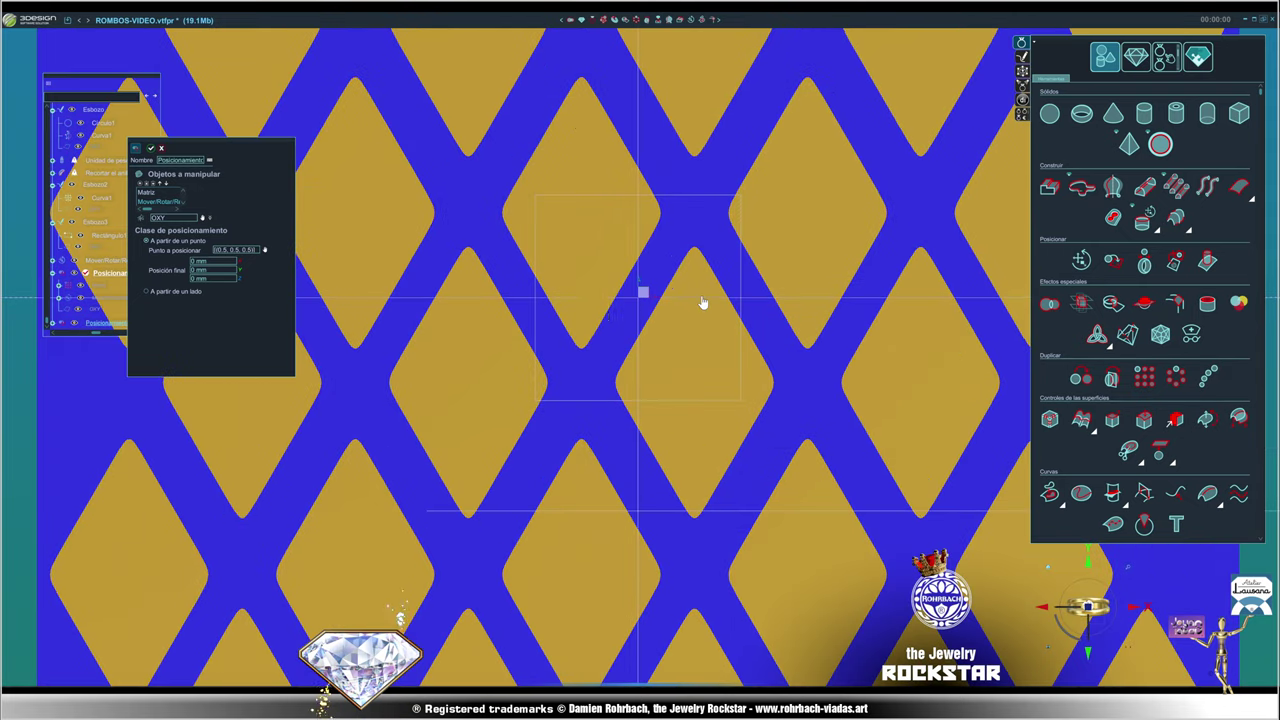
{"action": "mouse_move", "coordinate": [645, 296]}
{"action": "left_mouse_down"}
{"action": "mouse_move", "coordinate": [701, 323]}
{"action": "mouse_move", "coordinate": [716, 364]}
{"action": "left_mouse_up"}
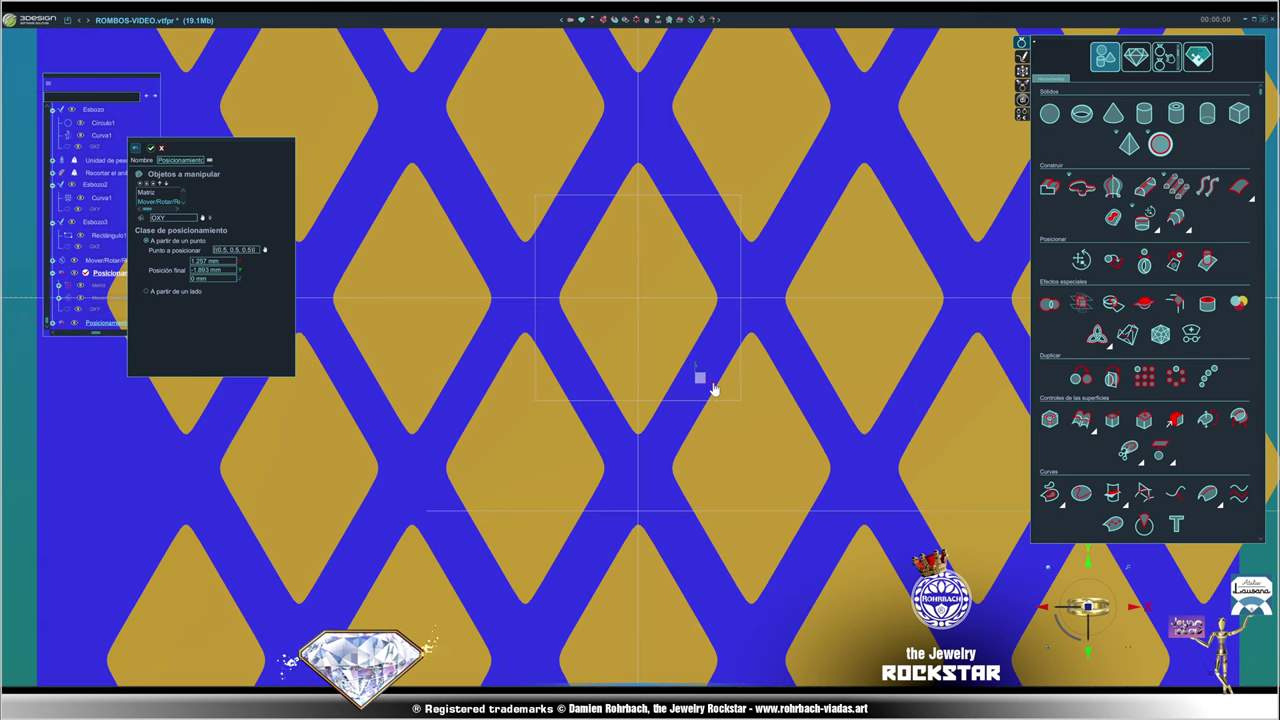
{"action": "scroll", "coordinate": [787, 488], "scroll_direction": "down", "scroll_amount": 3}
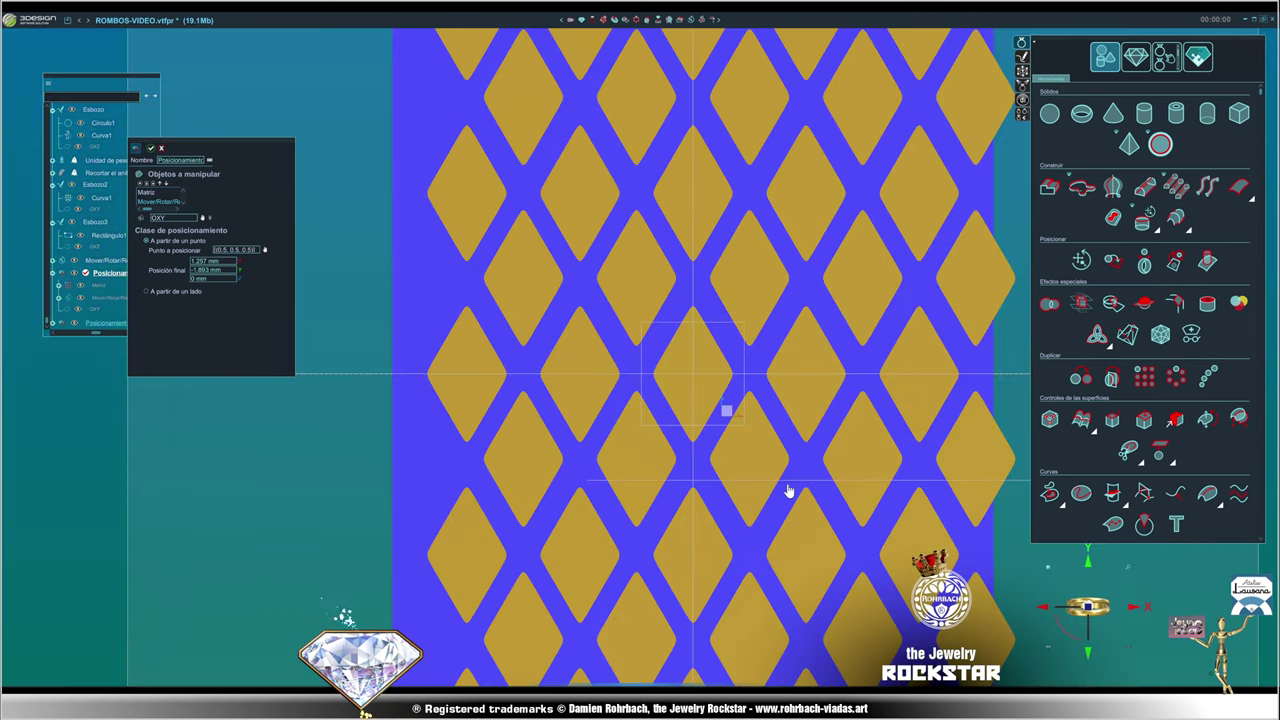
{"action": "scroll", "coordinate": [789, 491], "scroll_direction": "up", "scroll_amount": 2}
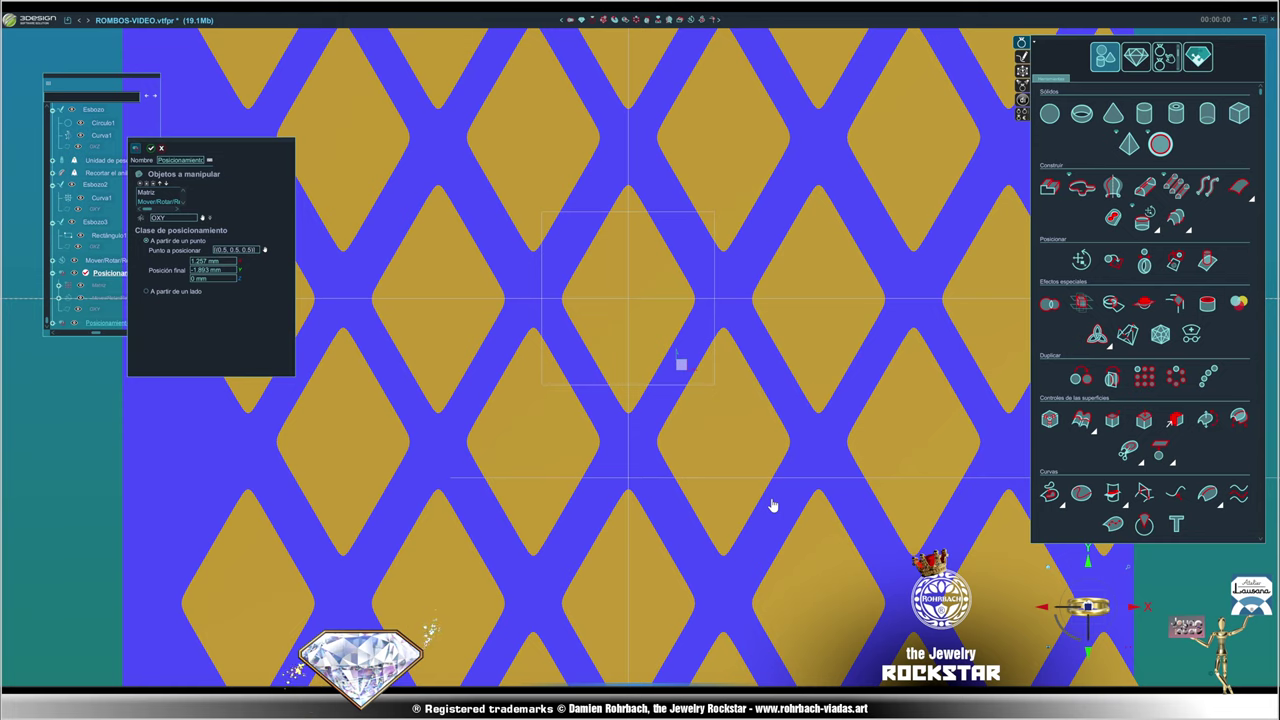
{"action": "key", "text": "Return"}
{"action": "scroll", "coordinate": [743, 514], "scroll_direction": "down", "scroll_amount": 3}
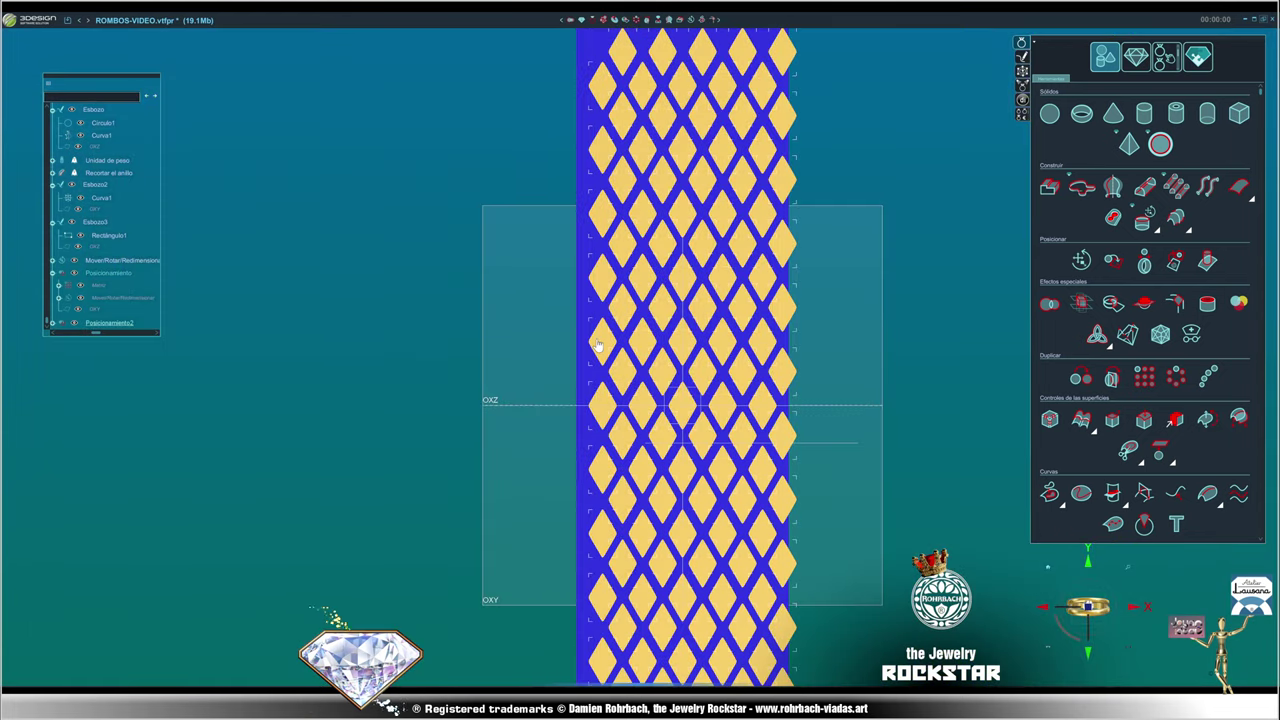
{"action": "scroll", "coordinate": [743, 486], "scroll_direction": "down", "scroll_amount": 2}
{"action": "scroll", "coordinate": [743, 486], "scroll_direction": "up", "scroll_amount": 2}
{"action": "scroll", "coordinate": [634, 120], "scroll_direction": "down", "scroll_amount": 2}
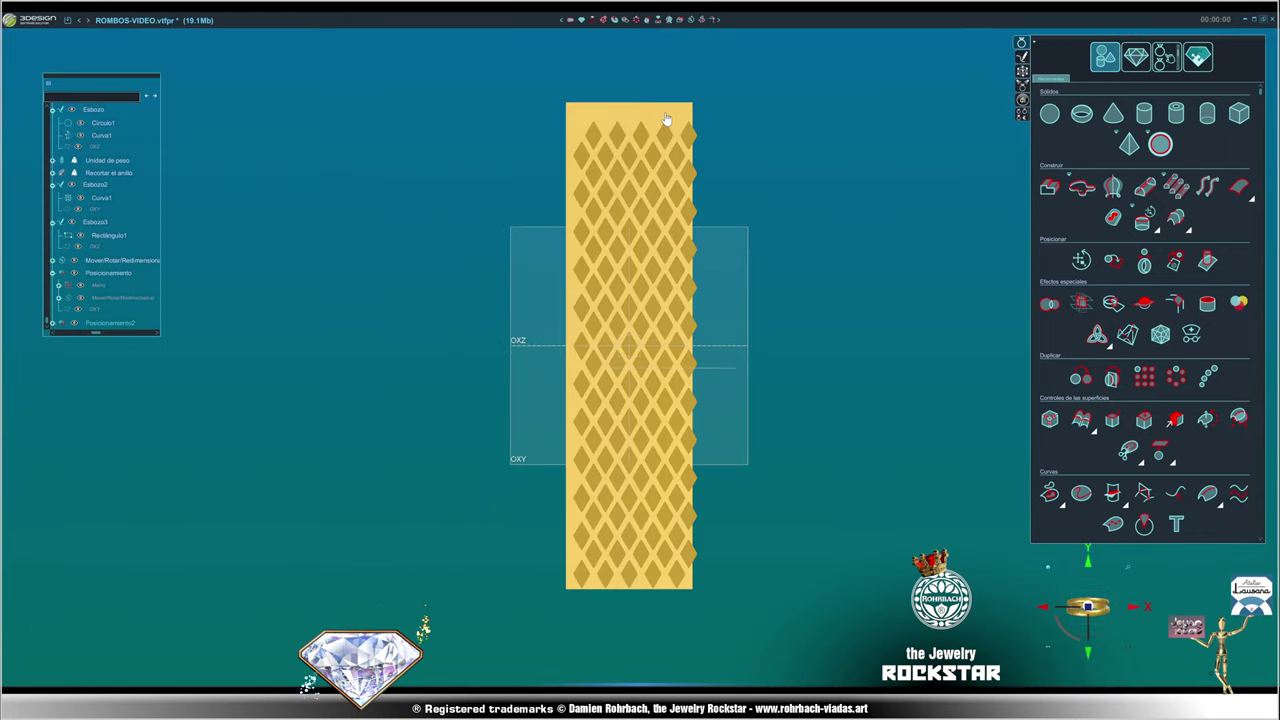
- Move the rhombus strip 1.837 mm along X with Mover/Rotar/Redimensionar
{"action": "left_click", "coordinate": [666, 119]}
{"action": "left_click", "coordinate": [690, 19]}
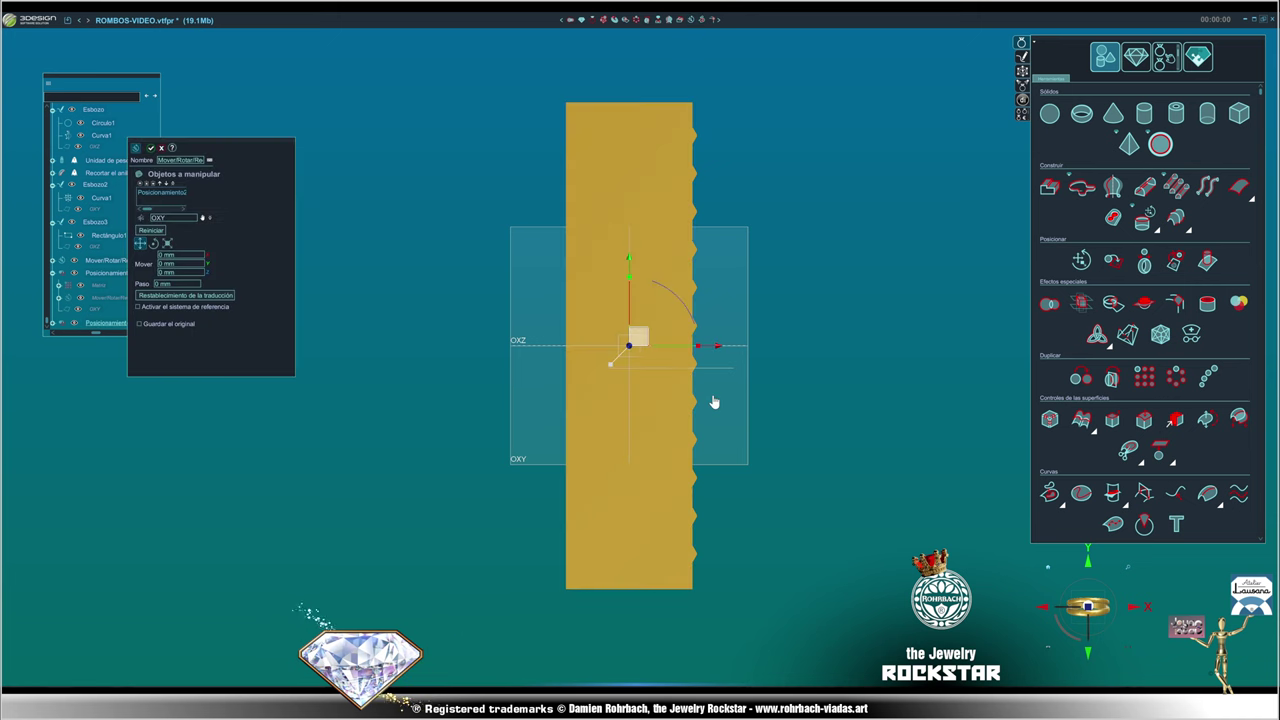
{"action": "scroll", "coordinate": [714, 402], "scroll_direction": "up", "scroll_amount": 2}
{"action": "left_click_drag", "start_coordinate": [676, 318], "coordinate": [686, 318]}
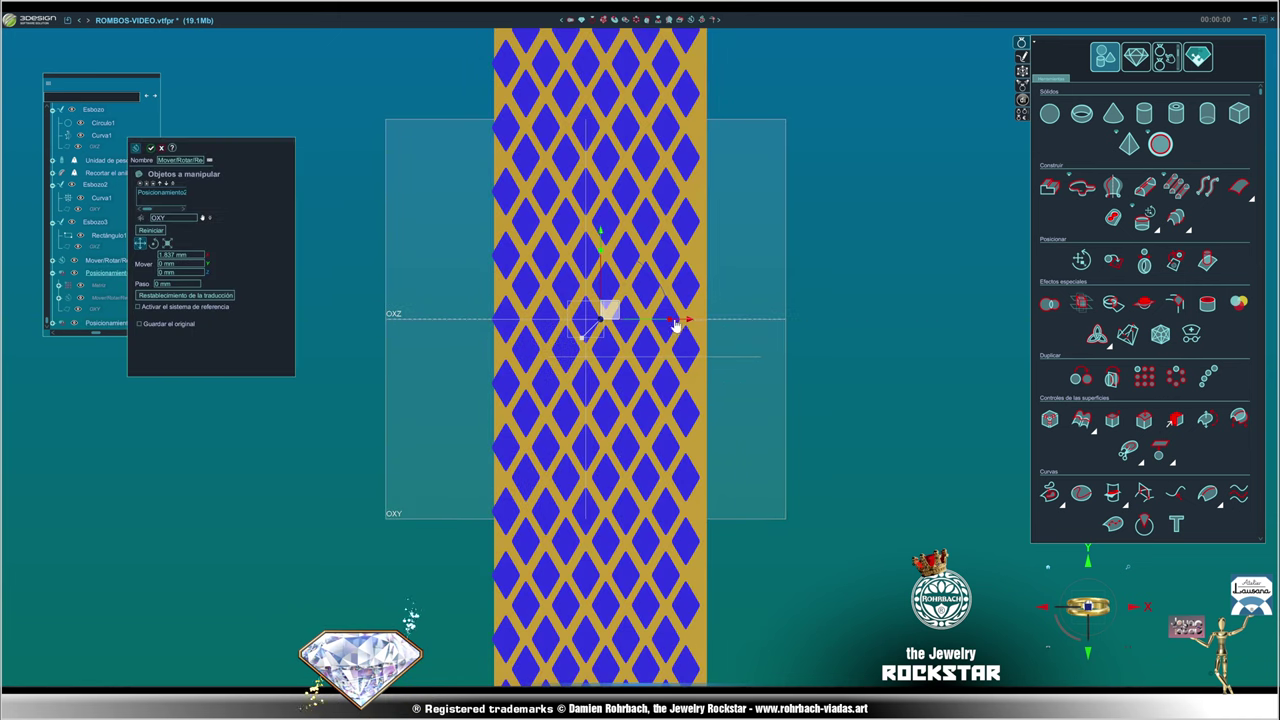
- Scale the strip by a factor of 1.093 to 29.049 mm wide
{"action": "left_click", "coordinate": [608, 312]}
{"action": "left_click_drag", "start_coordinate": [658, 334], "coordinate": [690, 325]}
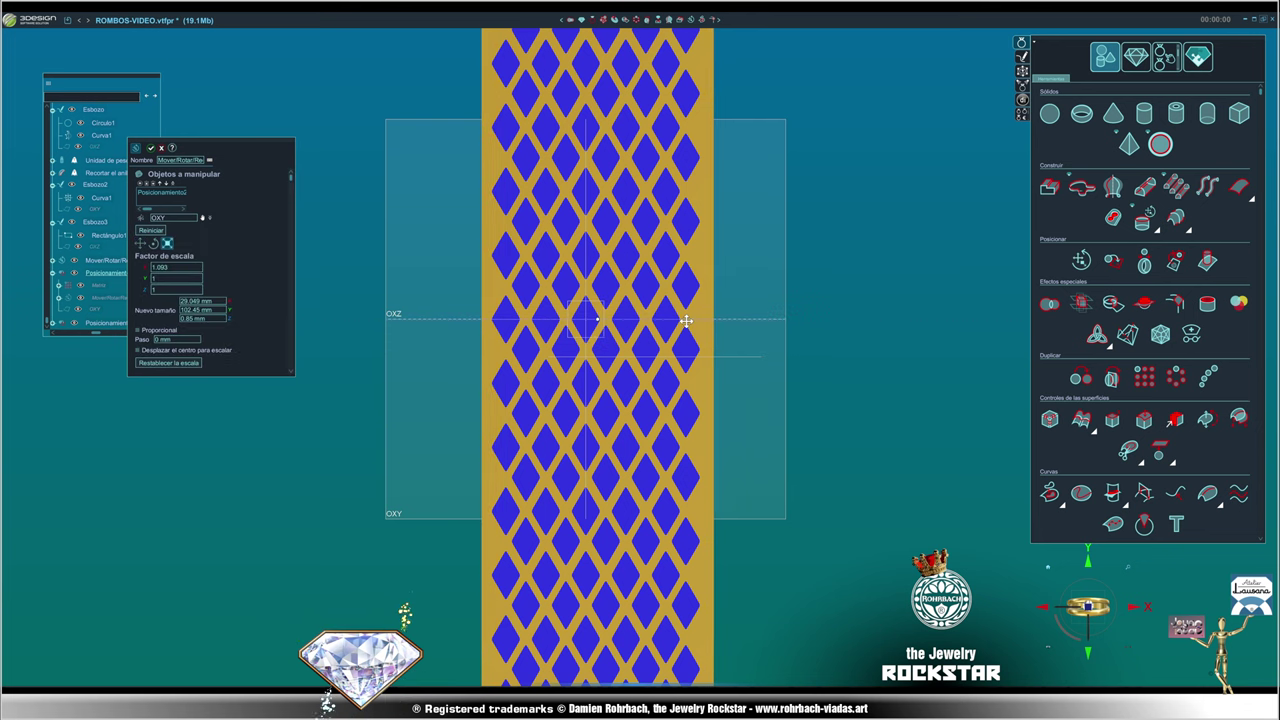
{"action": "scroll", "coordinate": [686, 426], "scroll_direction": "up", "scroll_amount": 1}
{"action": "scroll", "coordinate": [686, 426], "scroll_direction": "down", "scroll_amount": 3}
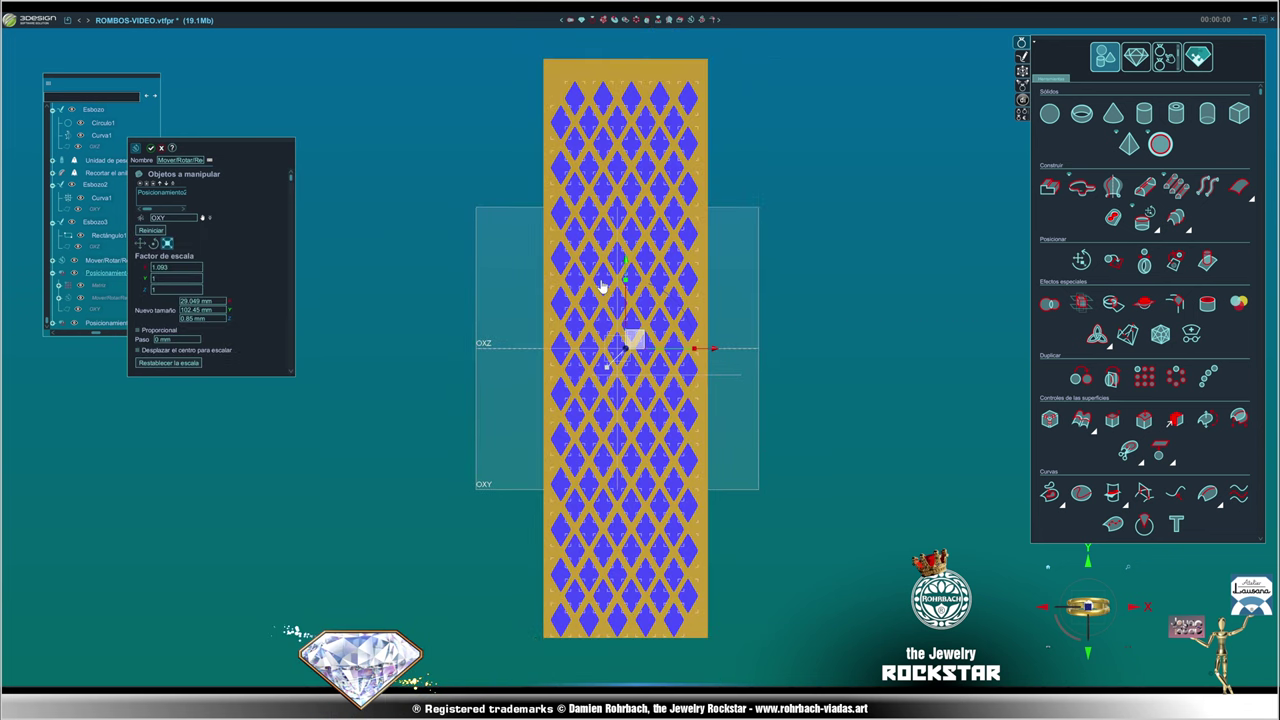
{"action": "left_click", "coordinate": [629, 269]}
{"action": "mouse_move", "coordinate": [629, 269]}
{"action": "right_mouse_down"}
{"action": "mouse_move", "coordinate": [671, 557]}
{"action": "mouse_move", "coordinate": [586, 486]}
{"action": "mouse_move", "coordinate": [517, 369]}
{"action": "mouse_move", "coordinate": [550, 143]}
{"action": "mouse_move", "coordinate": [806, 517]}
{"action": "mouse_move", "coordinate": [573, 43]}
{"action": "right_mouse_up"}
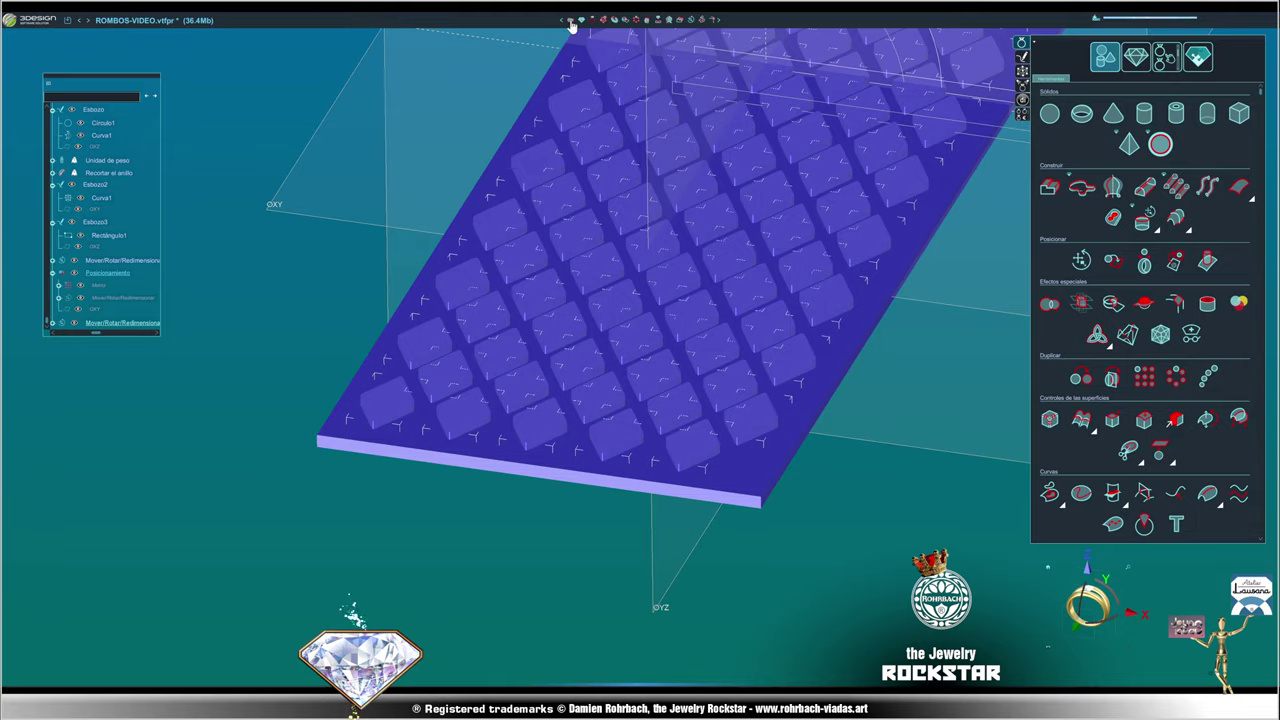
- Subtract the rhombus blocks from the plate with Operaciones booleanas
{"action": "left_click", "coordinate": [571, 22]}
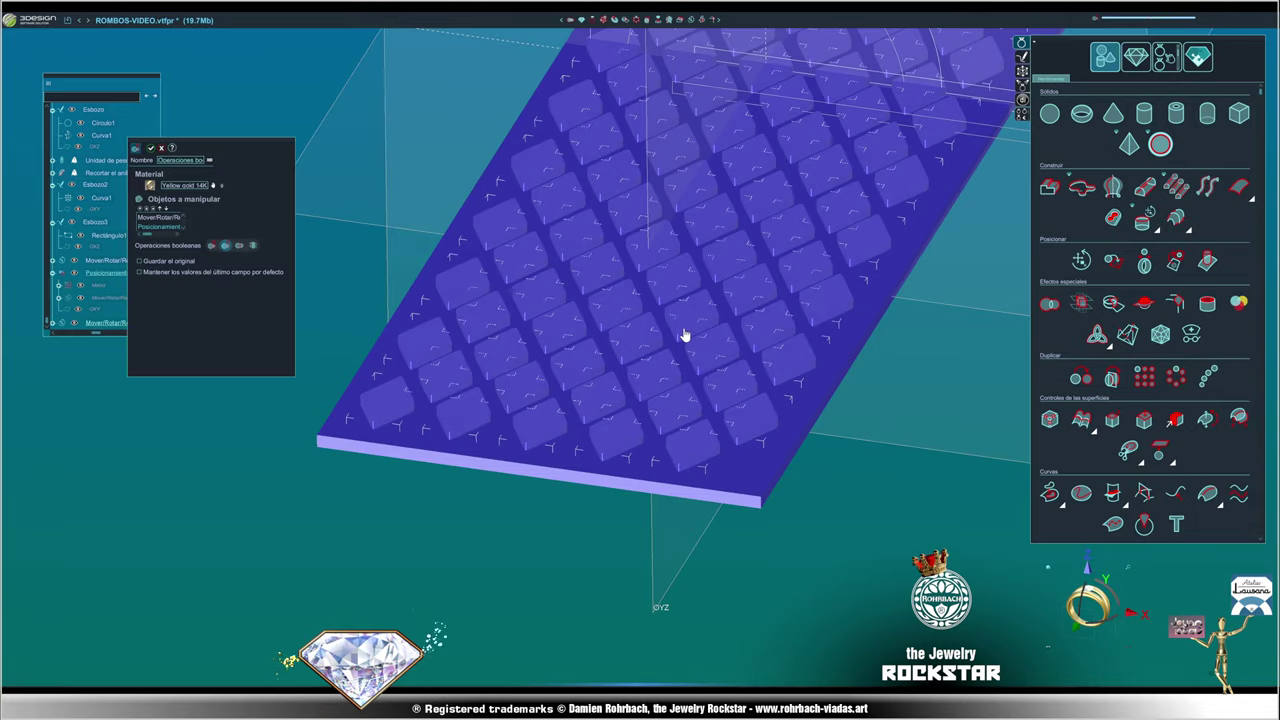
{"action": "mouse_move", "coordinate": [682, 337]}
{"action": "right_mouse_down"}
{"action": "mouse_move", "coordinate": [700, 320]}
{"action": "mouse_move", "coordinate": [689, 343]}
{"action": "right_mouse_up"}
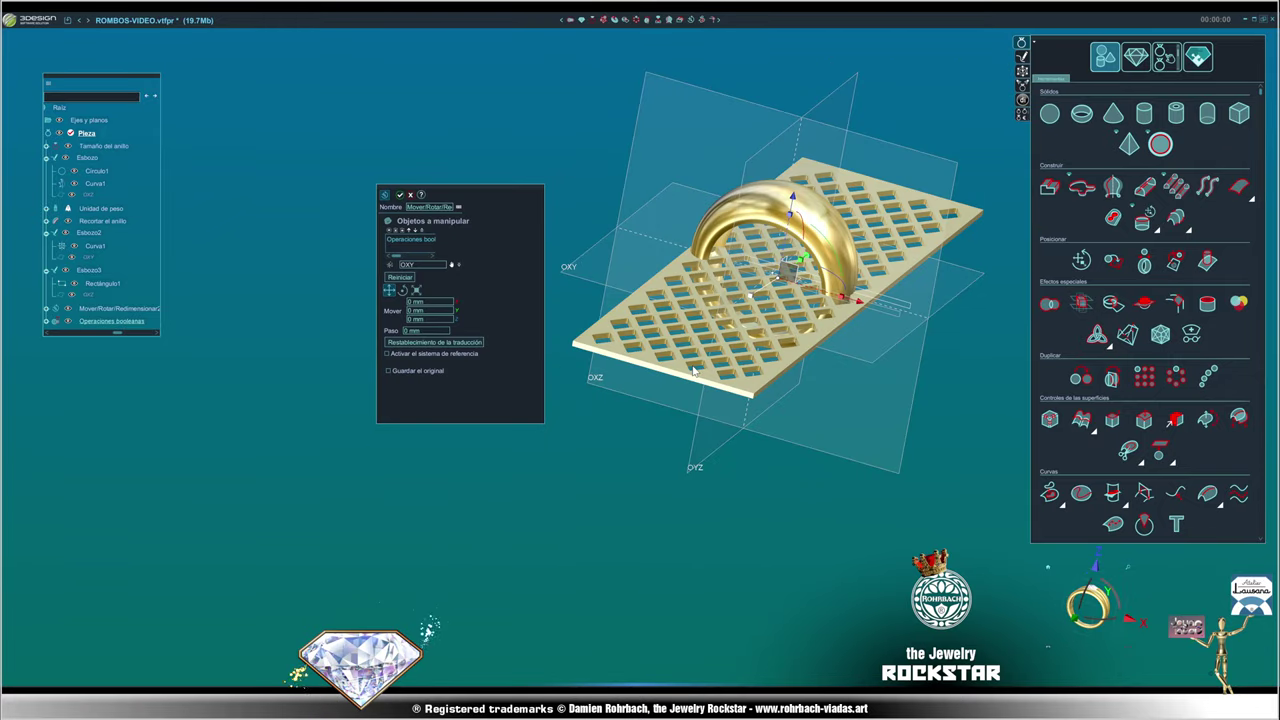
- Scale the lattice plate non-proportionally (X factor 3, Y factor 0.7) into a long strip, then select it
{"action": "scroll", "coordinate": [698, 377], "scroll_direction": "up", "scroll_amount": 3}
{"action": "left_click", "coordinate": [416, 290]}
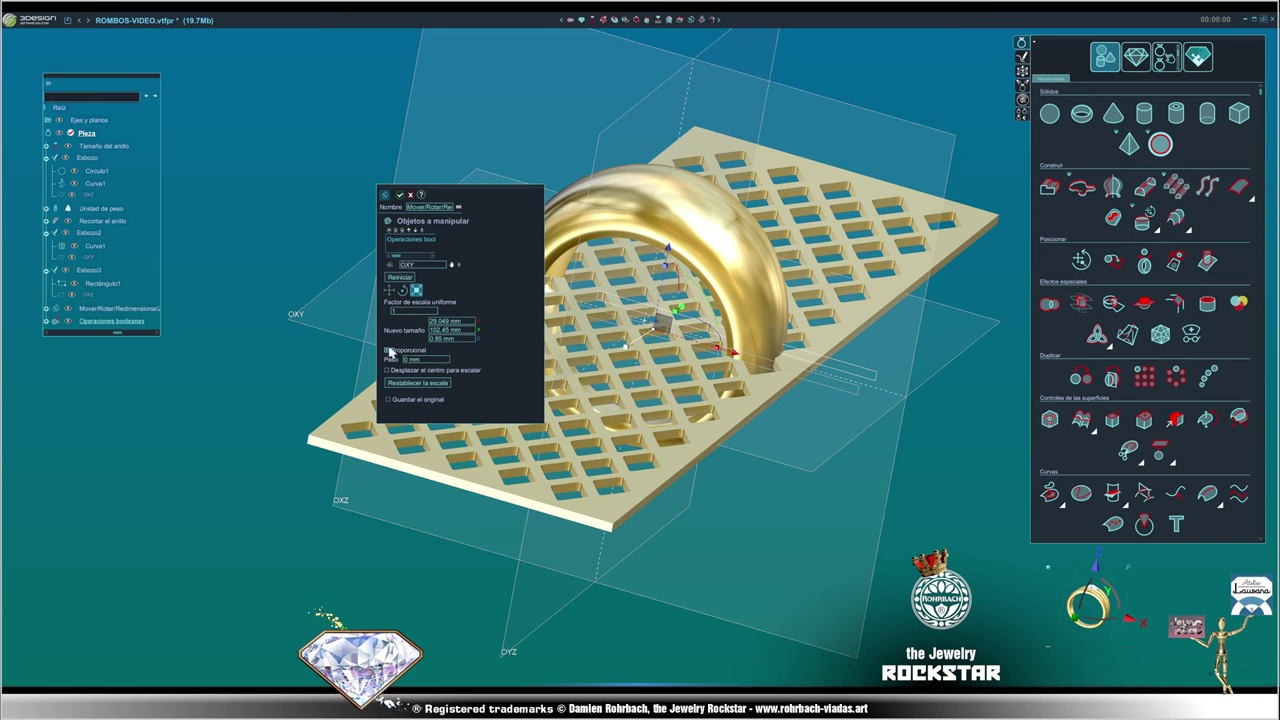
{"action": "left_click", "coordinate": [386, 351]}
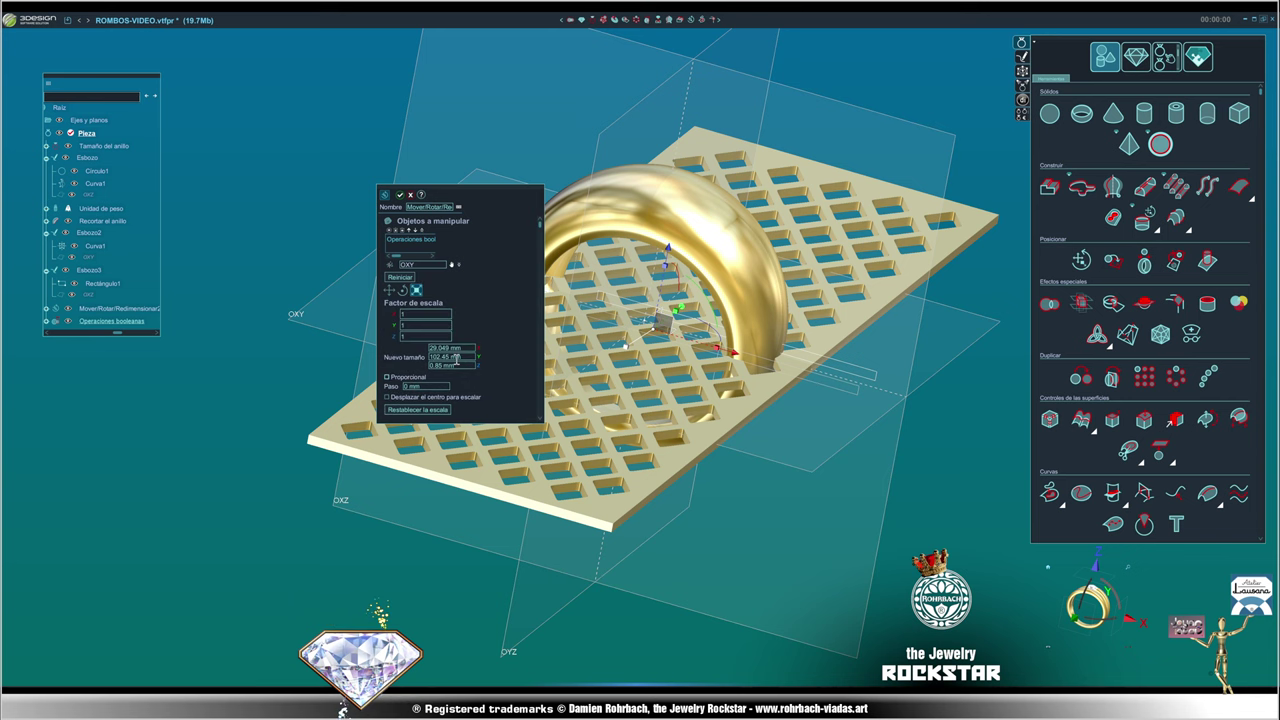
{"action": "left_click", "coordinate": [433, 326]}
{"action": "type", "text": ".7"}
{"action": "left_click", "coordinate": [433, 318]}
{"action": "type", "text": "3"}
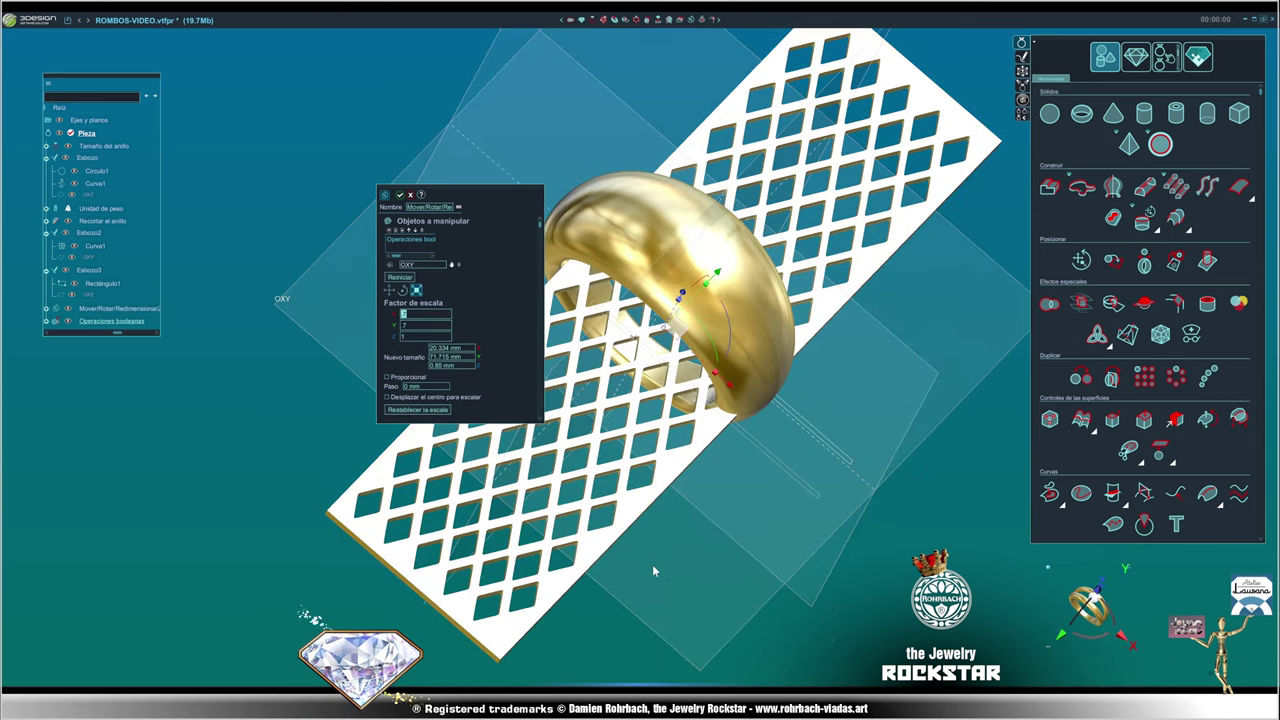
{"action": "key", "text": "Return"}
{"action": "mouse_move", "coordinate": [652, 565]}
{"action": "middle_mouse_down"}
{"action": "mouse_move", "coordinate": [497, 447]}
{"action": "mouse_move", "coordinate": [594, 397]}
{"action": "middle_mouse_up"}
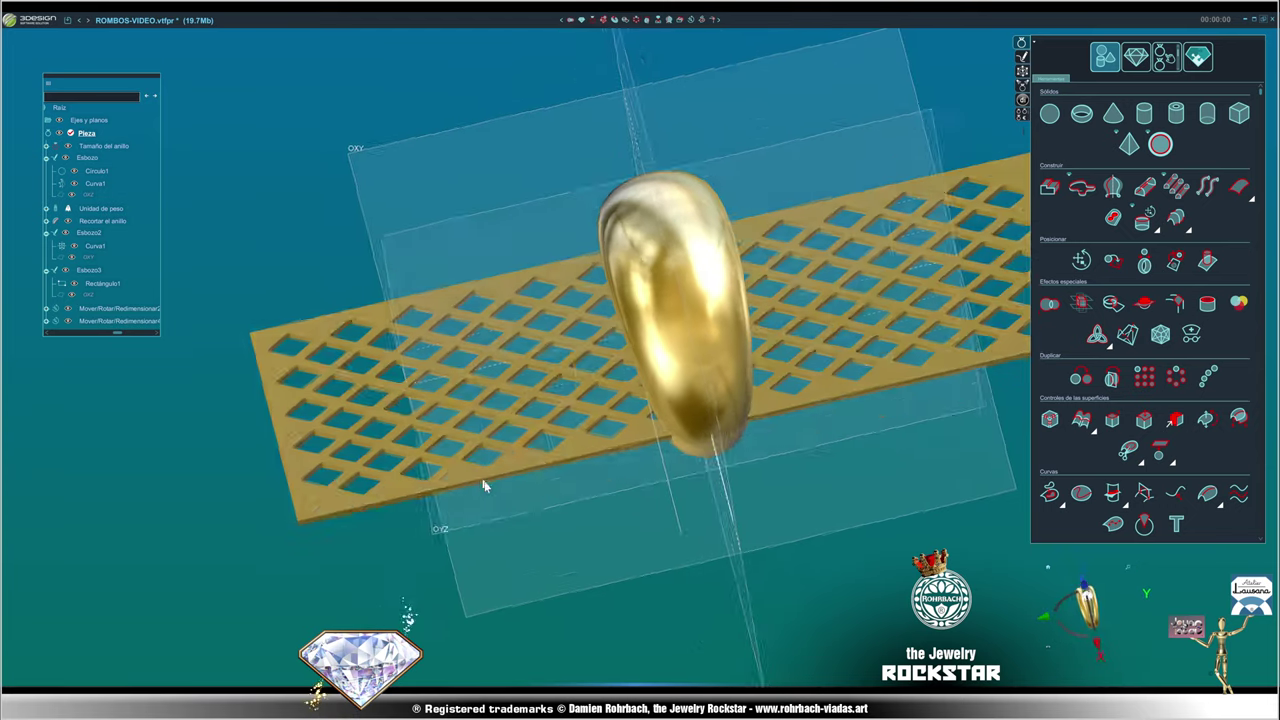
{"action": "left_click", "coordinate": [594, 397]}
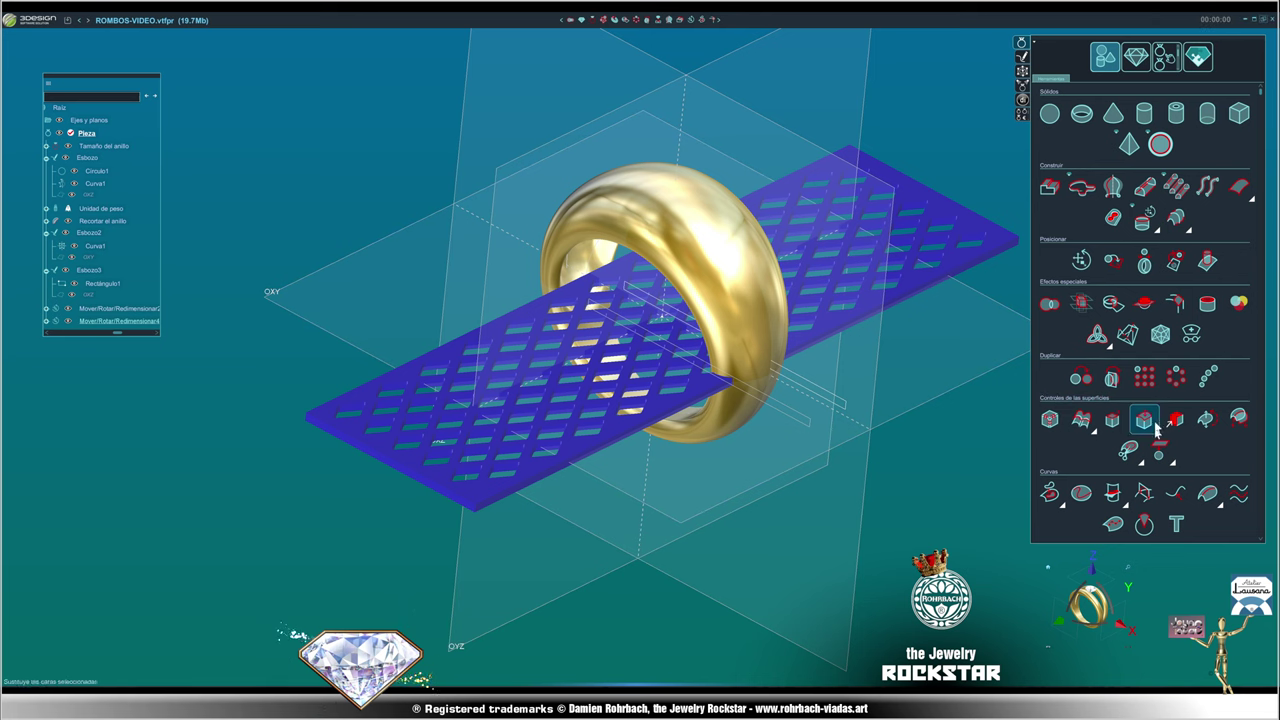
- Wrap the lattice strip a full 360° around the OY axis with Envolver
{"action": "left_click", "coordinate": [1136, 58]}
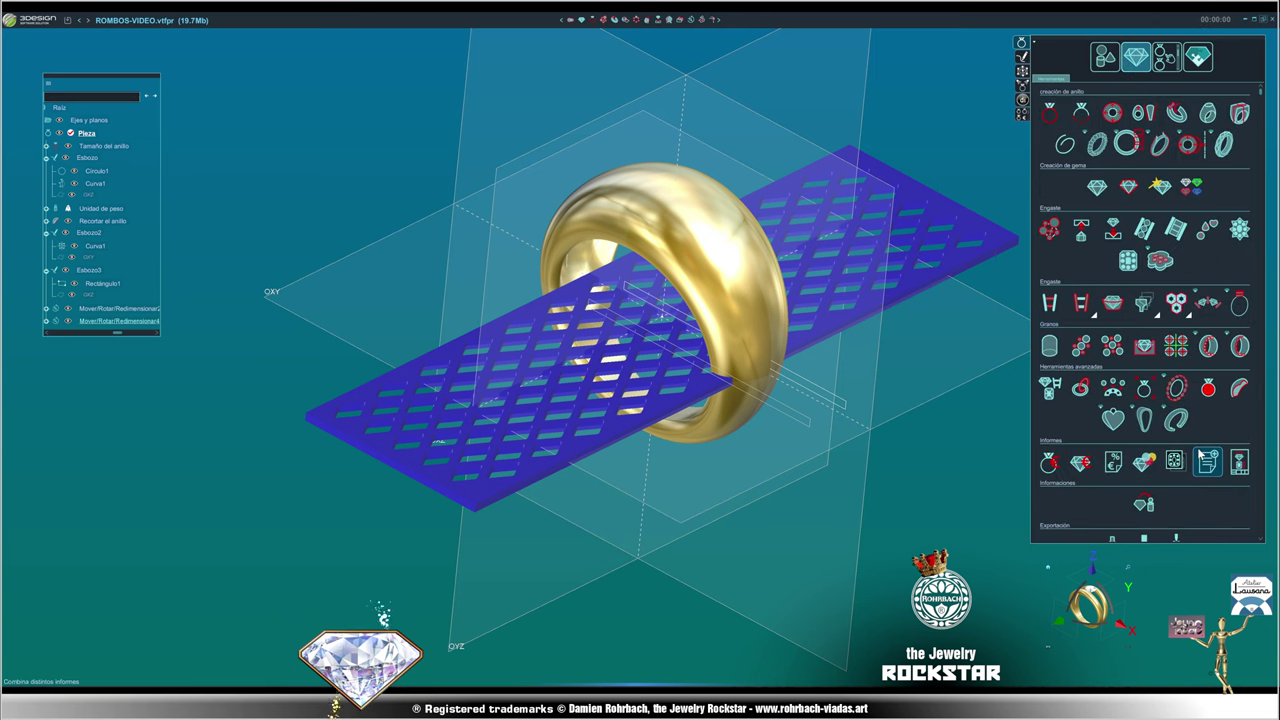
{"action": "left_click", "coordinate": [1112, 388]}
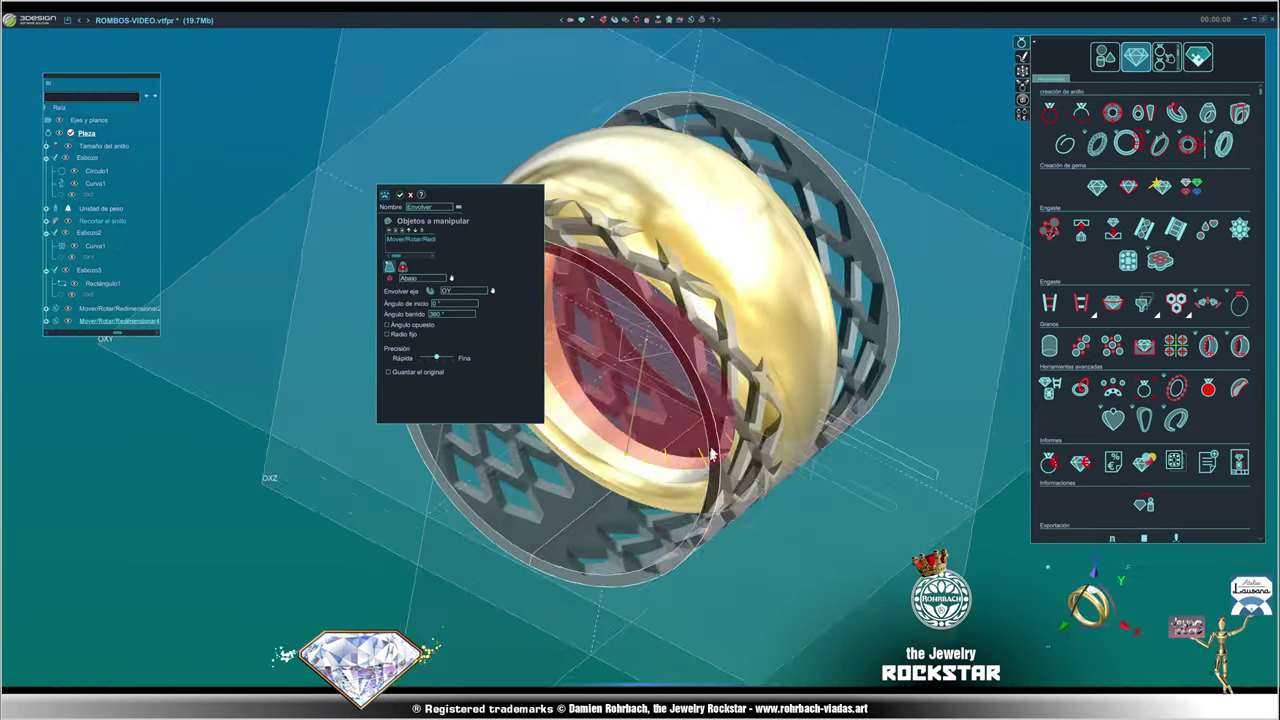
{"action": "mouse_move", "coordinate": [655, 388]}
{"action": "middle_mouse_down"}
{"action": "mouse_move", "coordinate": [755, 455]}
{"action": "mouse_move", "coordinate": [691, 409]}
{"action": "mouse_move", "coordinate": [891, 383]}
{"action": "middle_mouse_up"}
{"action": "scroll", "coordinate": [891, 383], "scroll_direction": "up", "scroll_amount": 5}
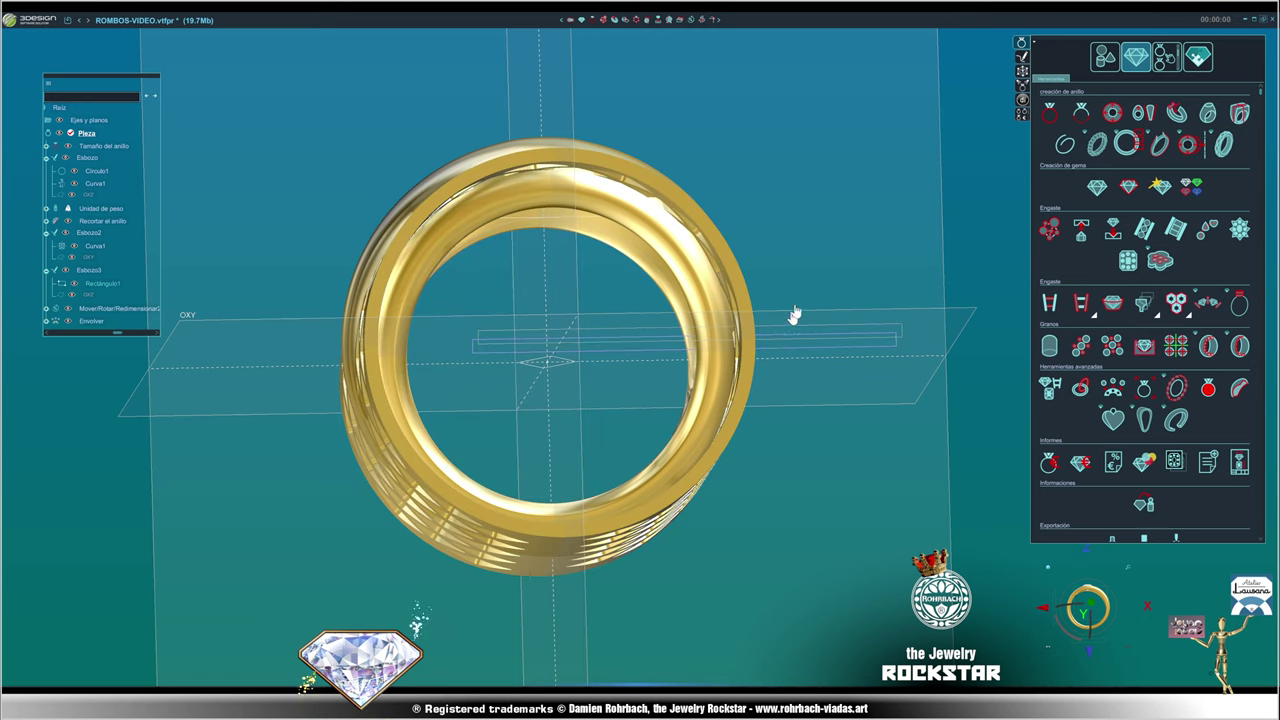
- Change the Envolver wrap to a fixed radius and commit it
{"action": "middle_click_drag", "start_coordinate": [793, 315], "coordinate": [623, 320]}
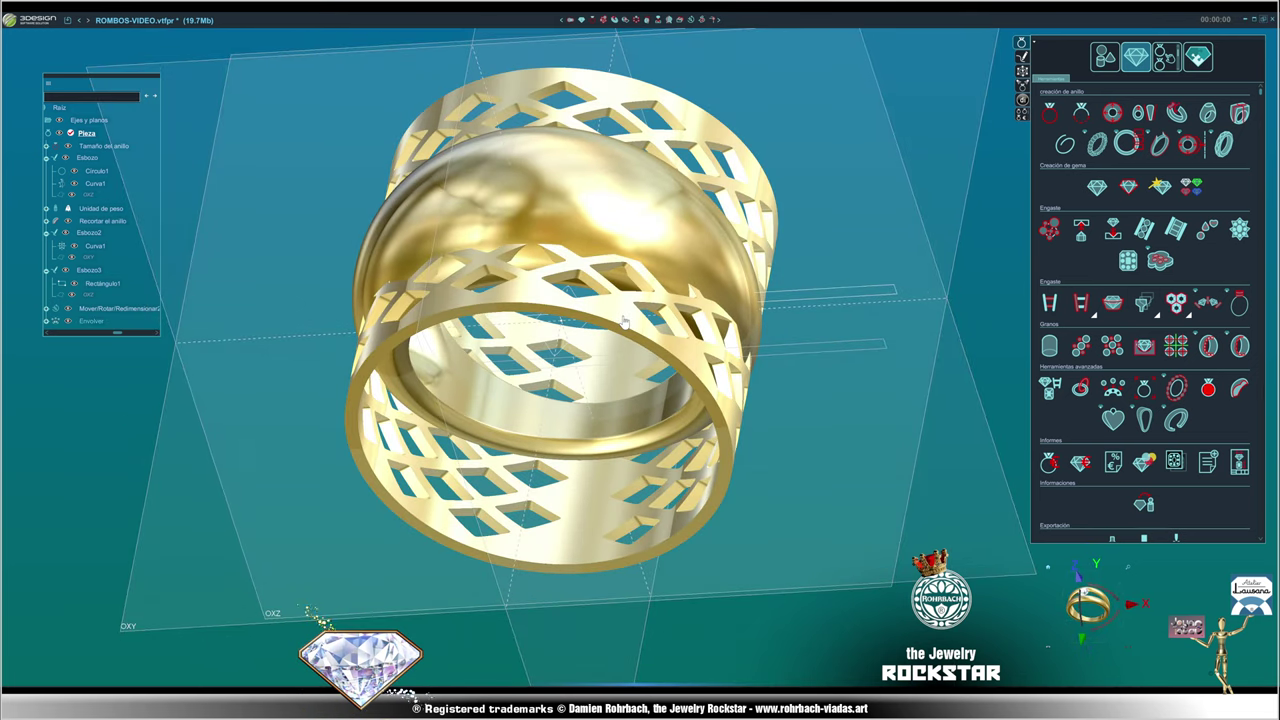
{"action": "double_click", "coordinate": [623, 320]}
{"action": "left_click", "coordinate": [387, 335]}
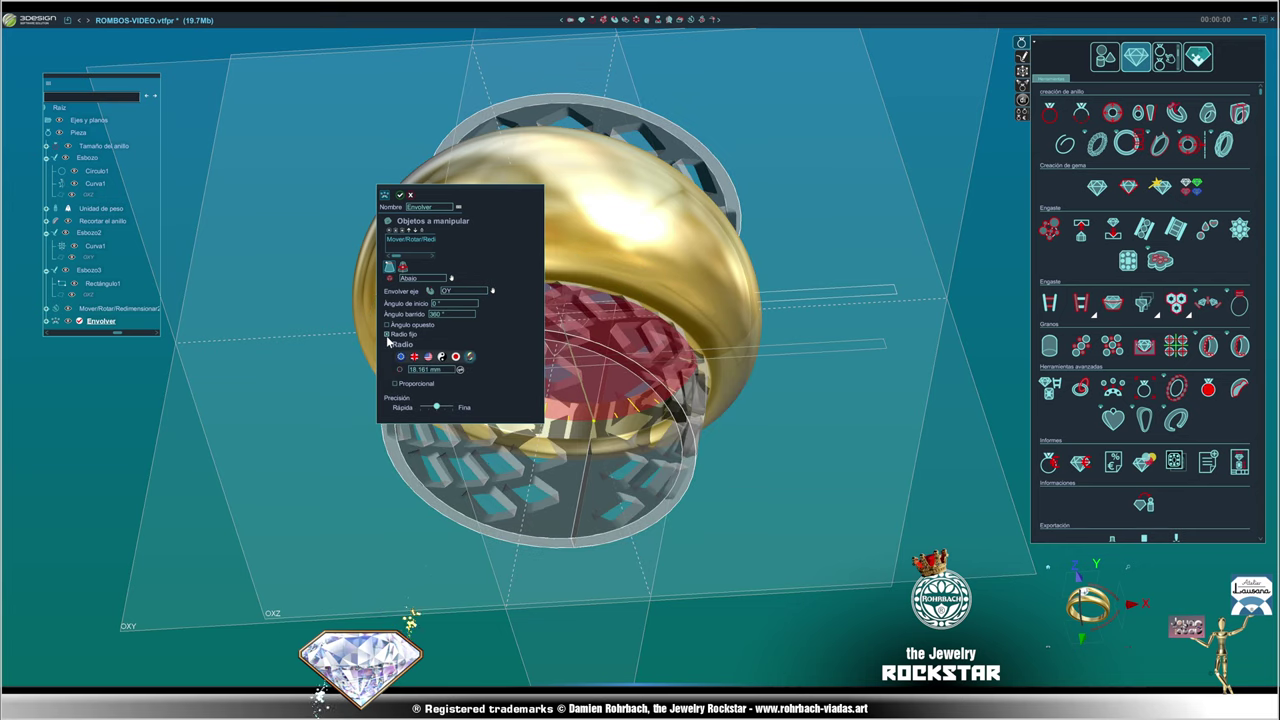
{"action": "left_click", "coordinate": [428, 356]}
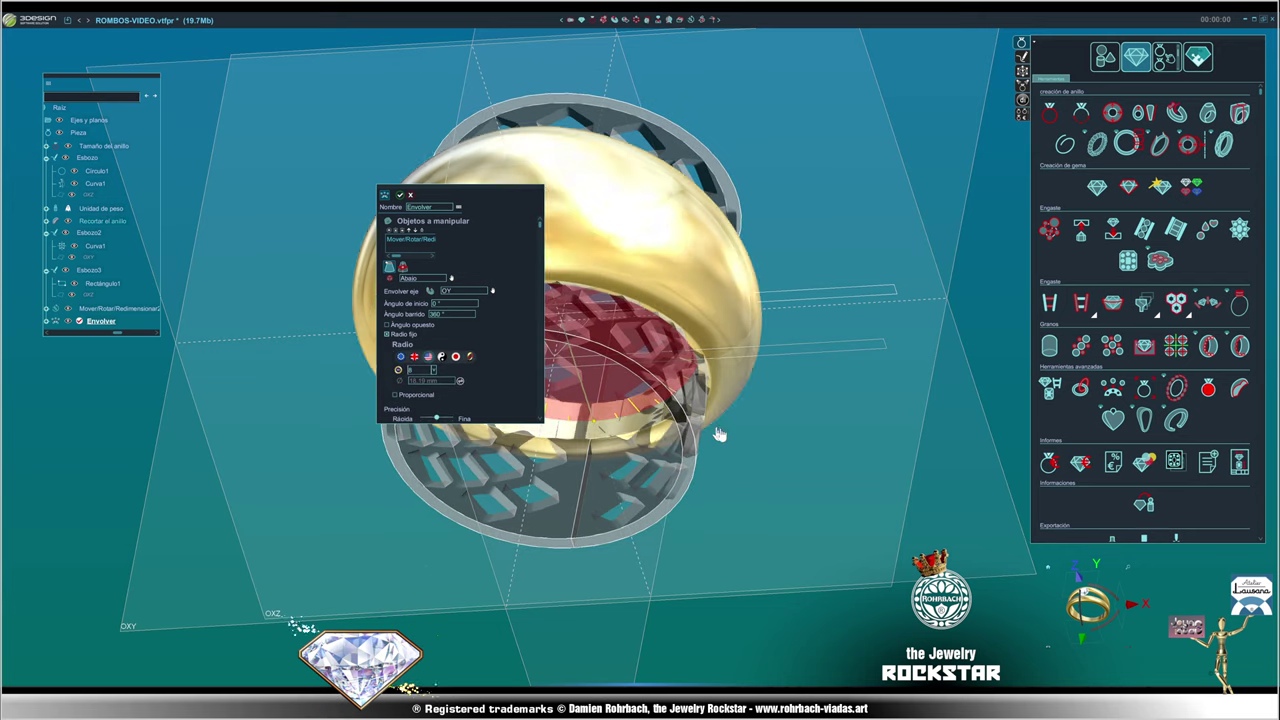
{"action": "middle_click_drag", "start_coordinate": [717, 434], "coordinate": [492, 251]}
{"action": "left_click_drag", "start_coordinate": [507, 205], "coordinate": [383, 184]}
{"action": "middle_click_drag", "start_coordinate": [383, 184], "coordinate": [567, 452]}
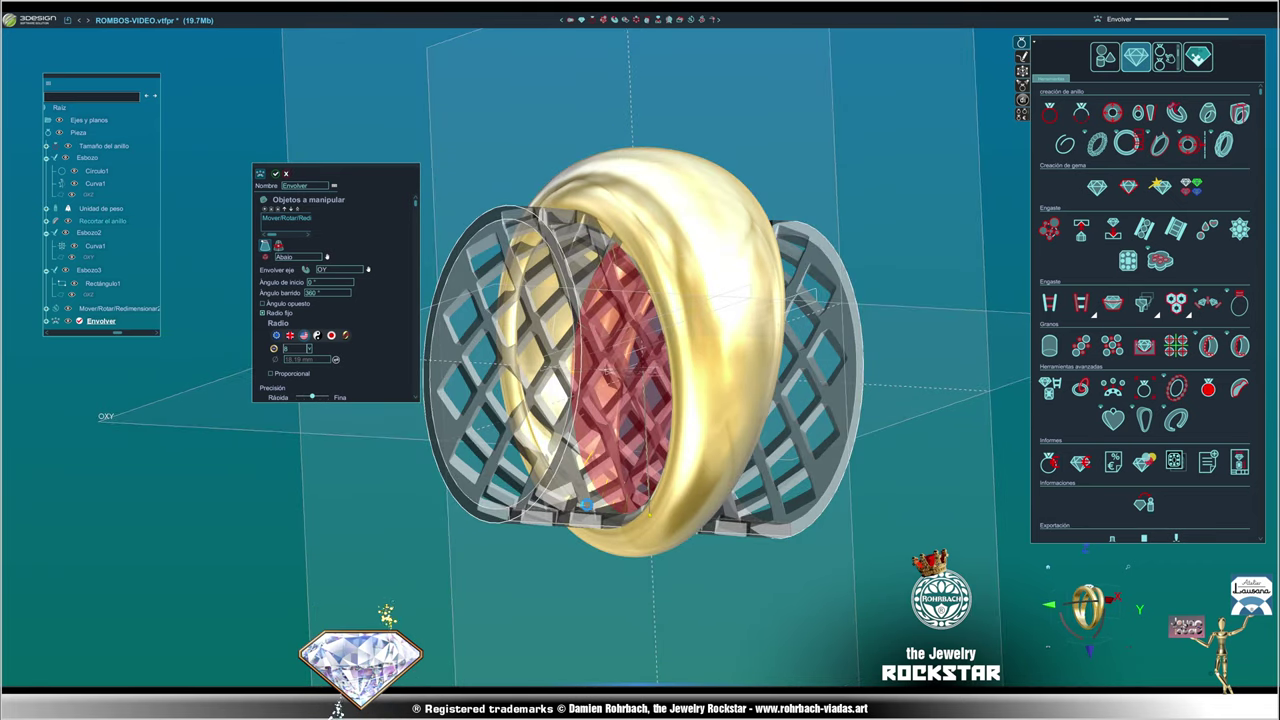
{"action": "key", "text": "Return"}
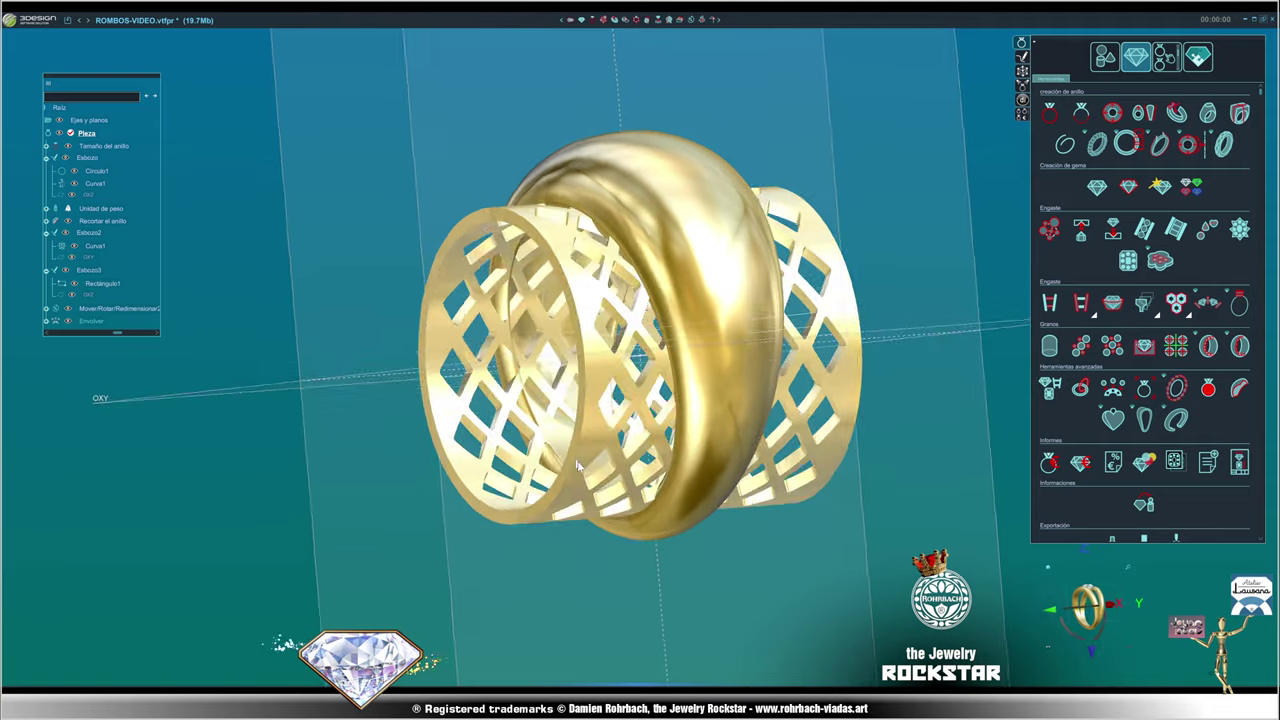
- Reopen the flat sheet's Mover/Rotar/Redimensionar step from the history tree
{"action": "middle_click_drag", "start_coordinate": [586, 503], "coordinate": [751, 503]}
{"action": "mouse_move", "coordinate": [540, 278]}
{"action": "middle_mouse_down"}
{"action": "mouse_move", "coordinate": [834, 297]}
{"action": "mouse_move", "coordinate": [177, 374]}
{"action": "middle_mouse_up"}
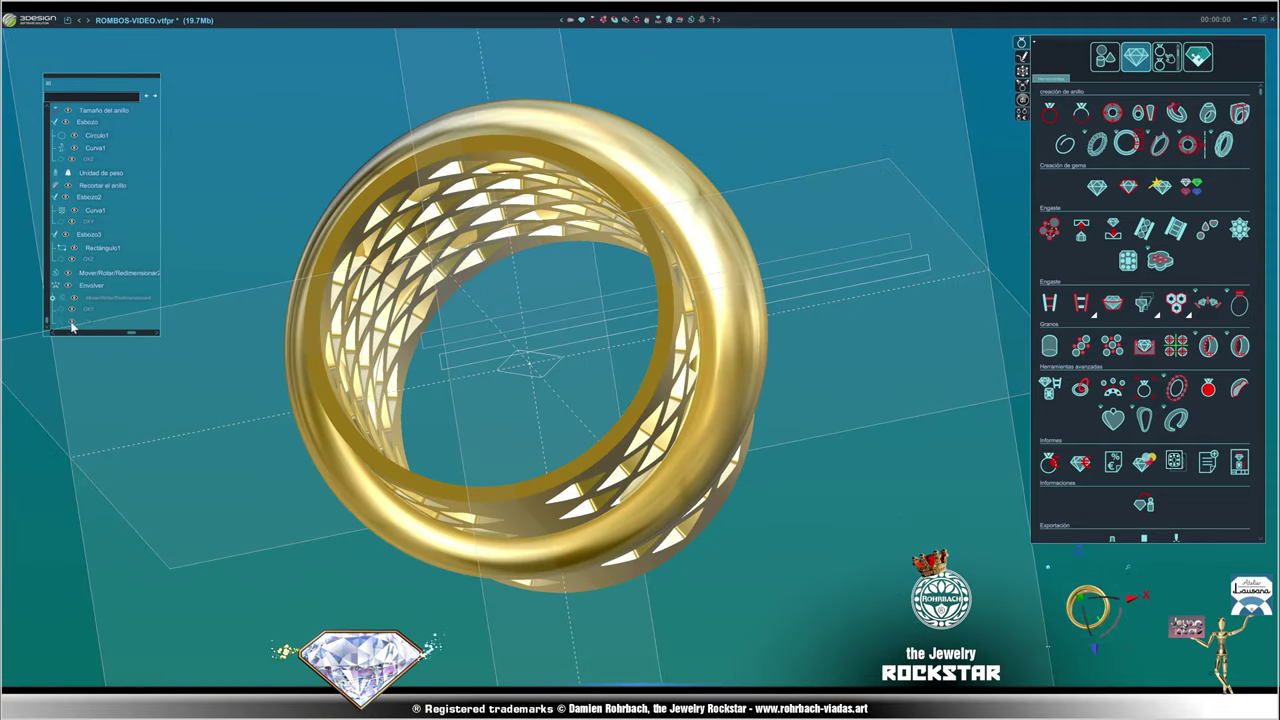
{"action": "mouse_move", "coordinate": [124, 80]}
{"action": "left_mouse_down"}
{"action": "mouse_move", "coordinate": [476, 112]}
{"action": "mouse_move", "coordinate": [313, 214]}
{"action": "left_mouse_up"}
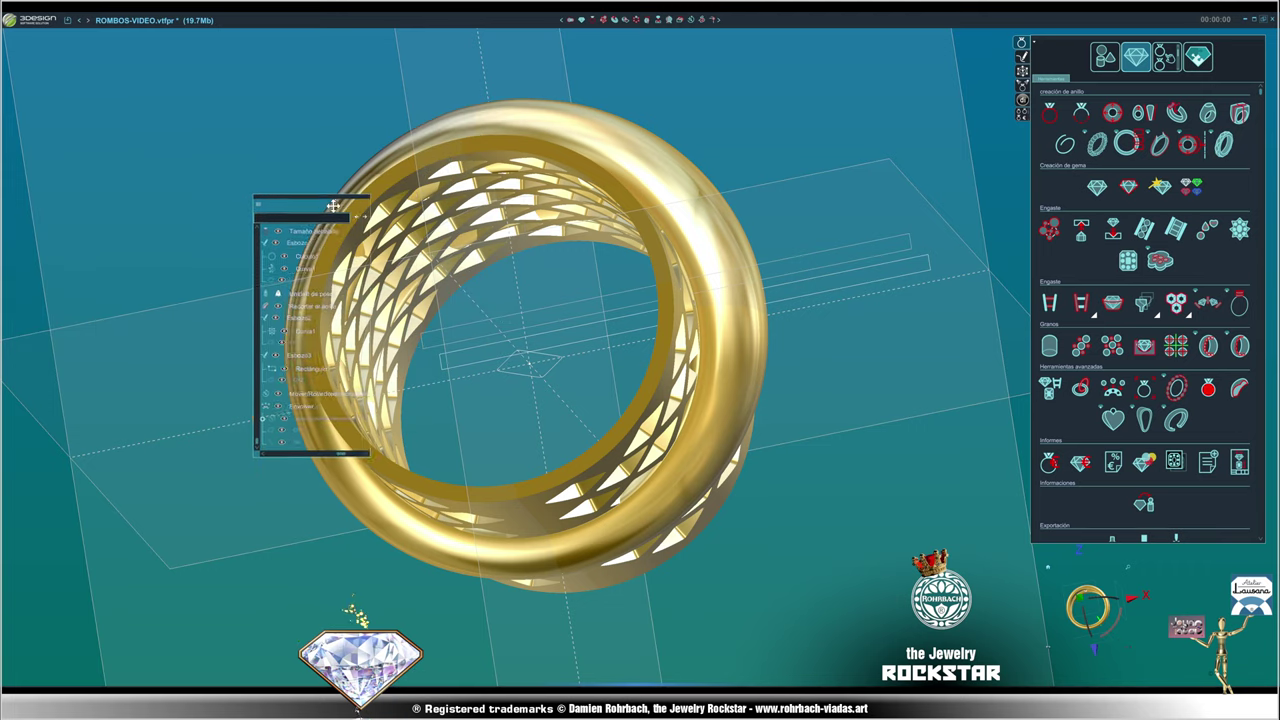
{"action": "double_click", "coordinate": [297, 425]}
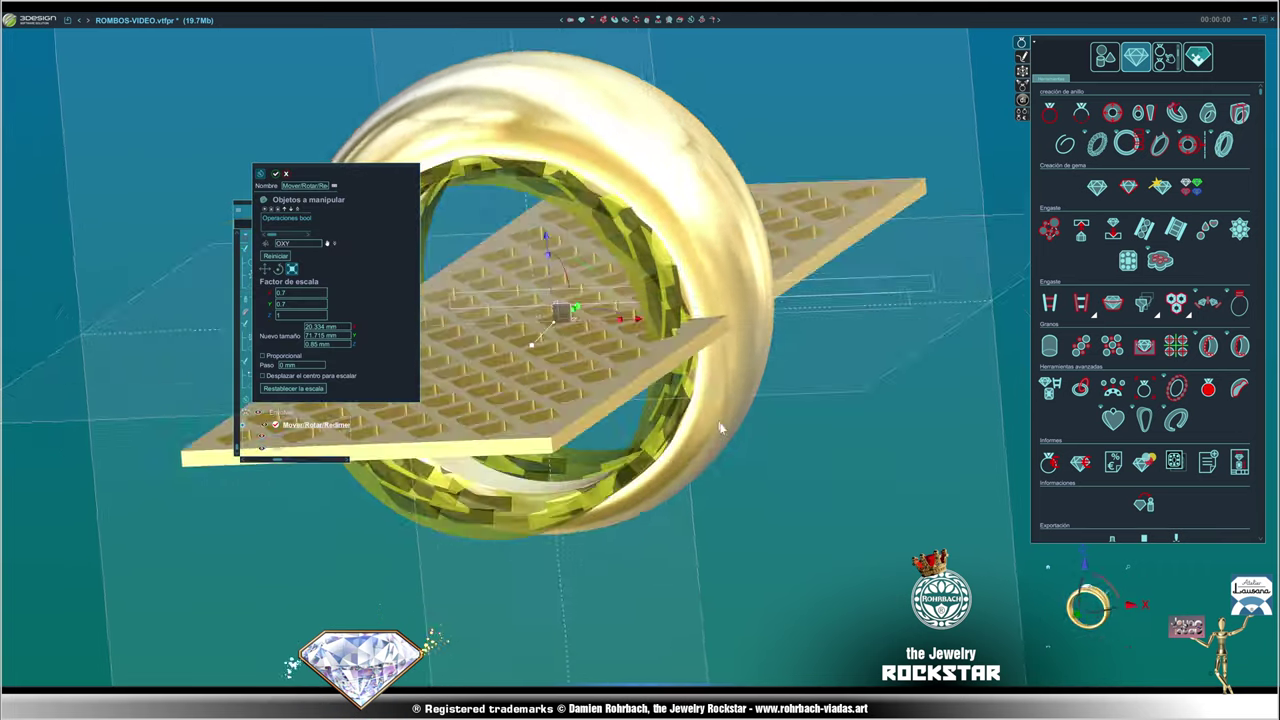
- Rescale the flat lattice sheet by 0.4 in X and Y to 11.62 × 40.98 mm
{"action": "middle_click_drag", "start_coordinate": [297, 425], "coordinate": [750, 510]}
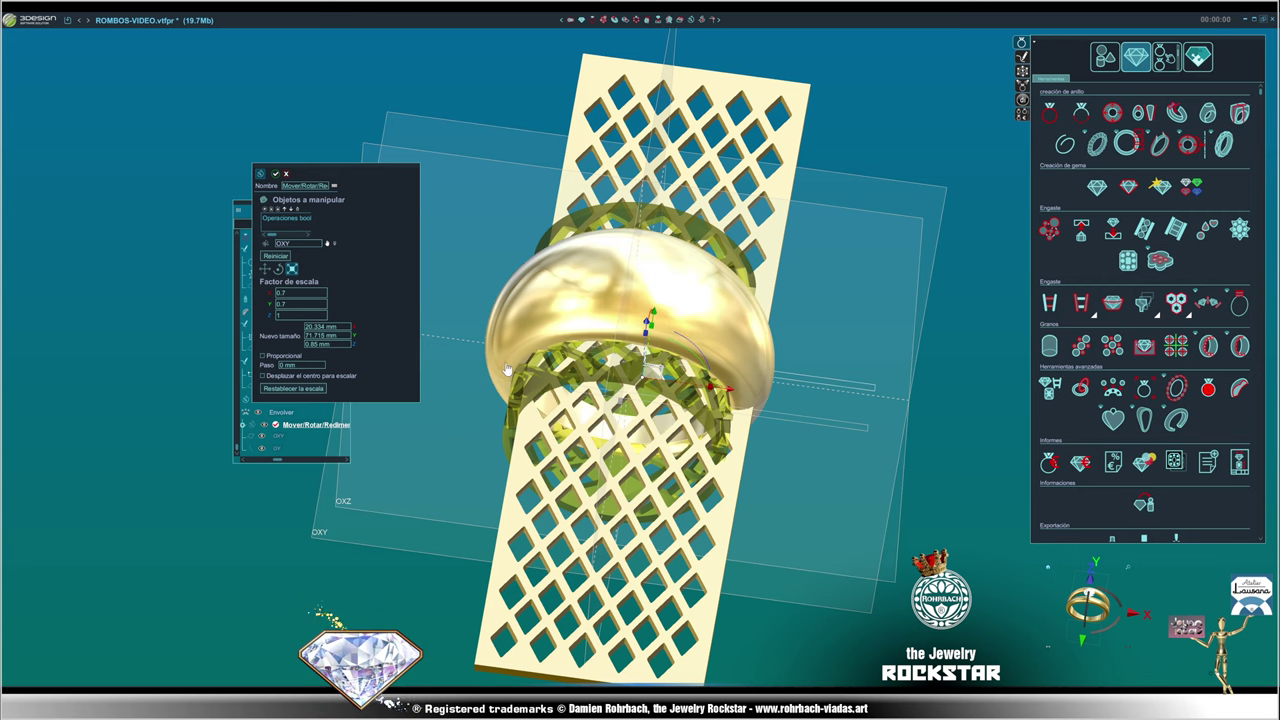
{"action": "scroll", "coordinate": [531, 392], "scroll_direction": "up", "scroll_amount": 3}
{"action": "mouse_move", "coordinate": [531, 392]}
{"action": "middle_mouse_down"}
{"action": "mouse_move", "coordinate": [578, 368]}
{"action": "mouse_move", "coordinate": [741, 424]}
{"action": "mouse_move", "coordinate": [570, 332]}
{"action": "middle_mouse_up"}
{"action": "scroll", "coordinate": [578, 368], "scroll_direction": "up", "scroll_amount": 2}
{"action": "scroll", "coordinate": [578, 368], "scroll_direction": "down", "scroll_amount": 3}
{"action": "scroll", "coordinate": [741, 424], "scroll_direction": "up", "scroll_amount": 1}
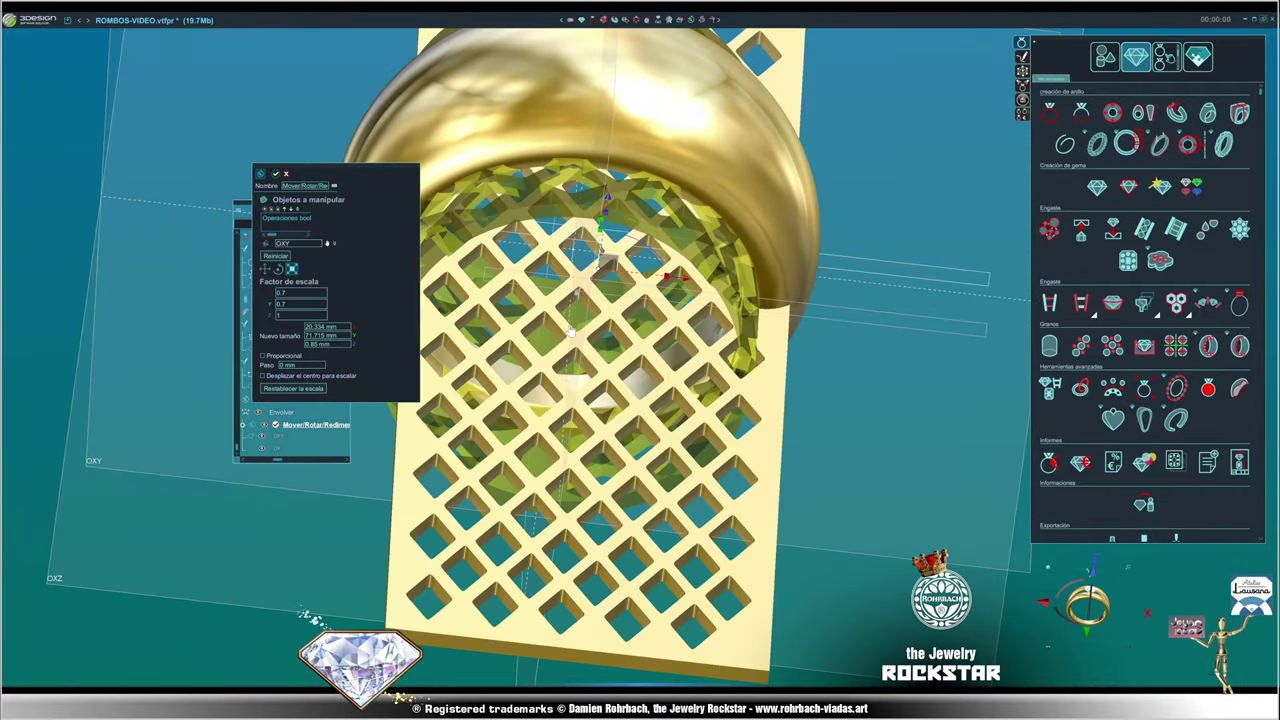
{"action": "key", "text": "Return"}
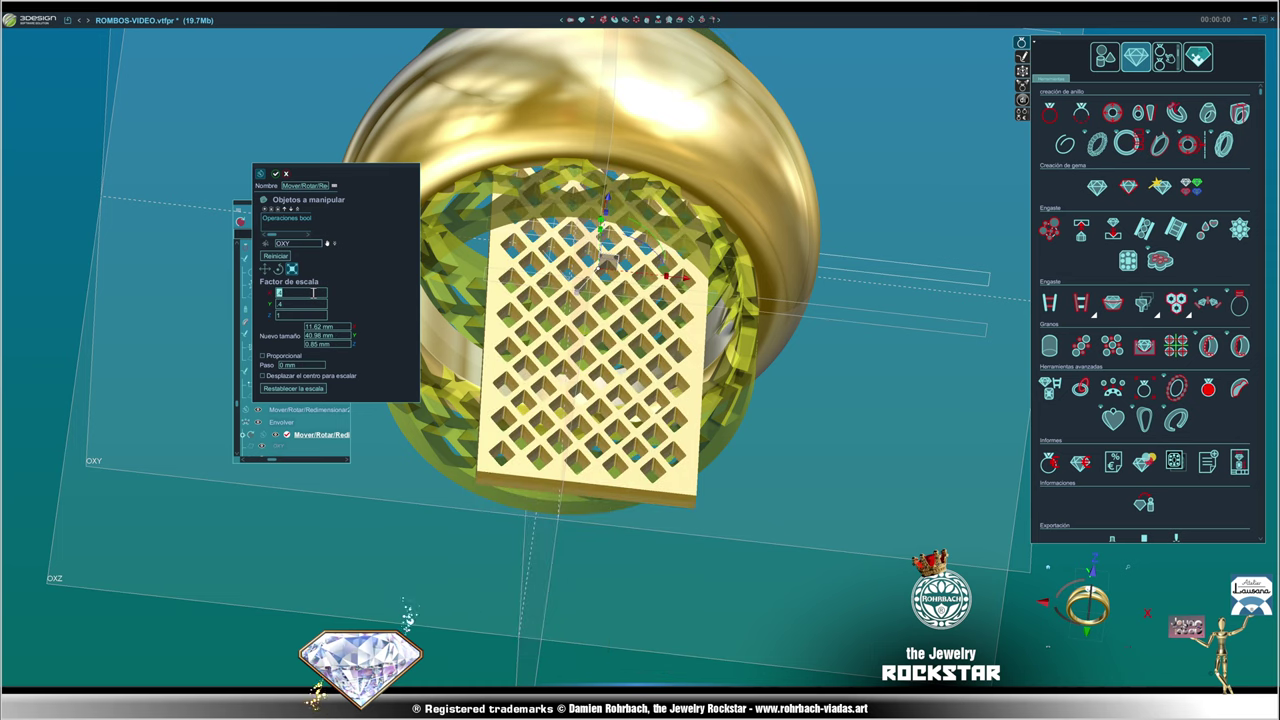
{"action": "middle_click_drag", "start_coordinate": [480, 450], "coordinate": [585, 510]}
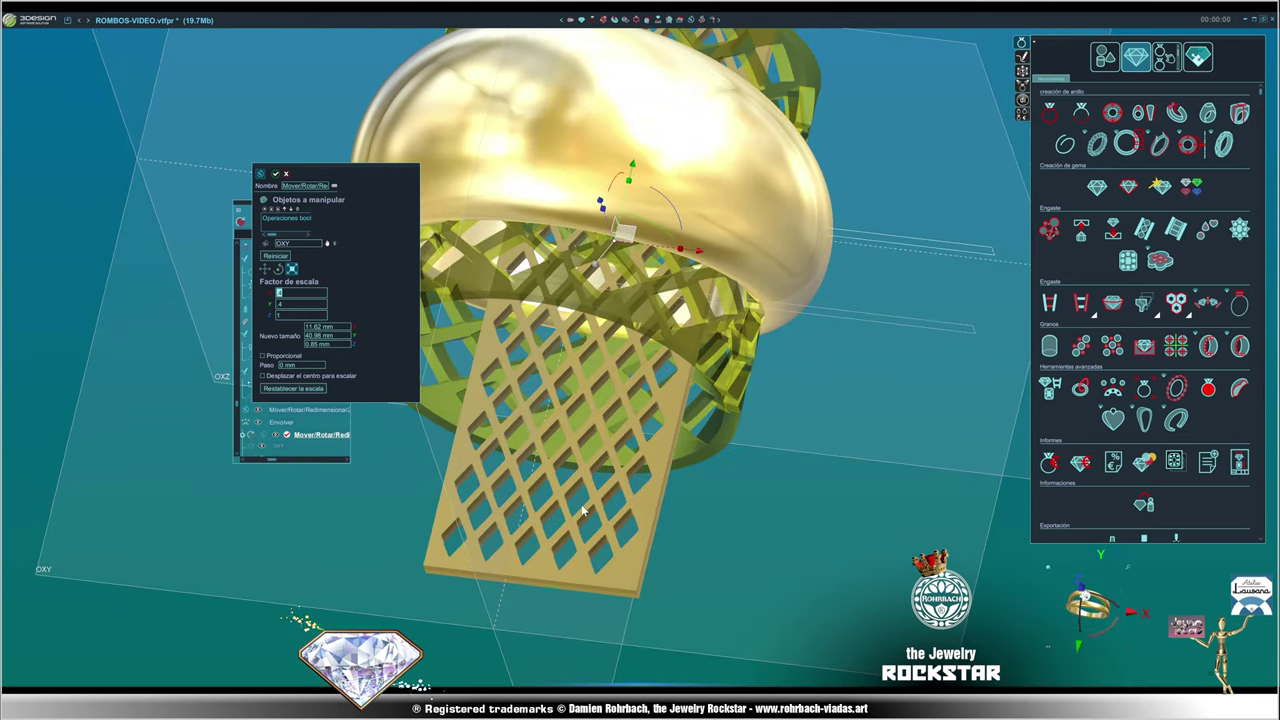
{"action": "left_click", "coordinate": [275, 173]}
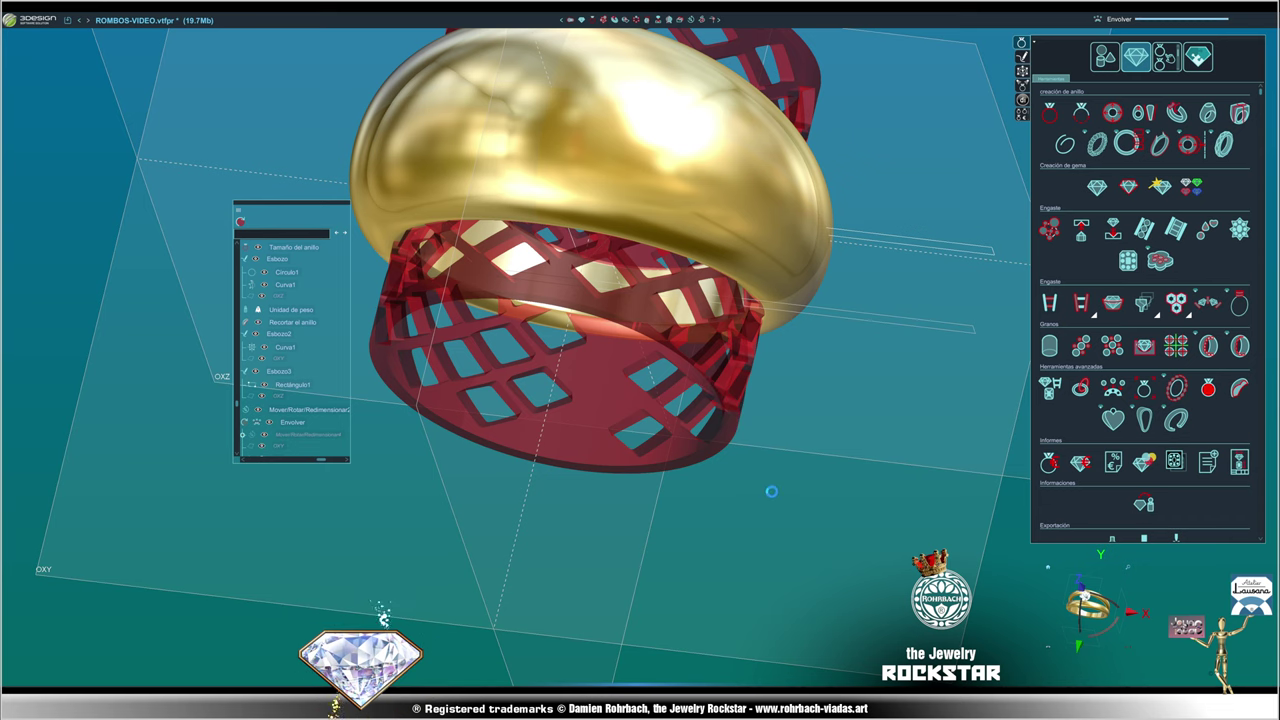
- Set the wrap's start angle to 45° and its sweep angle to 270°
{"action": "mouse_move", "coordinate": [691, 480]}
{"action": "middle_mouse_down"}
{"action": "mouse_move", "coordinate": [522, 455]}
{"action": "mouse_move", "coordinate": [470, 430]}
{"action": "mouse_move", "coordinate": [863, 480]}
{"action": "mouse_move", "coordinate": [554, 471]}
{"action": "mouse_move", "coordinate": [668, 263]}
{"action": "mouse_move", "coordinate": [498, 216]}
{"action": "mouse_move", "coordinate": [791, 143]}
{"action": "mouse_move", "coordinate": [840, 166]}
{"action": "mouse_move", "coordinate": [614, 300]}
{"action": "mouse_move", "coordinate": [553, 505]}
{"action": "mouse_move", "coordinate": [652, 532]}
{"action": "mouse_move", "coordinate": [630, 500]}
{"action": "middle_mouse_up"}
{"action": "left_click", "coordinate": [522, 200]}
{"action": "scroll", "coordinate": [321, 287], "scroll_direction": "down", "scroll_amount": 1}
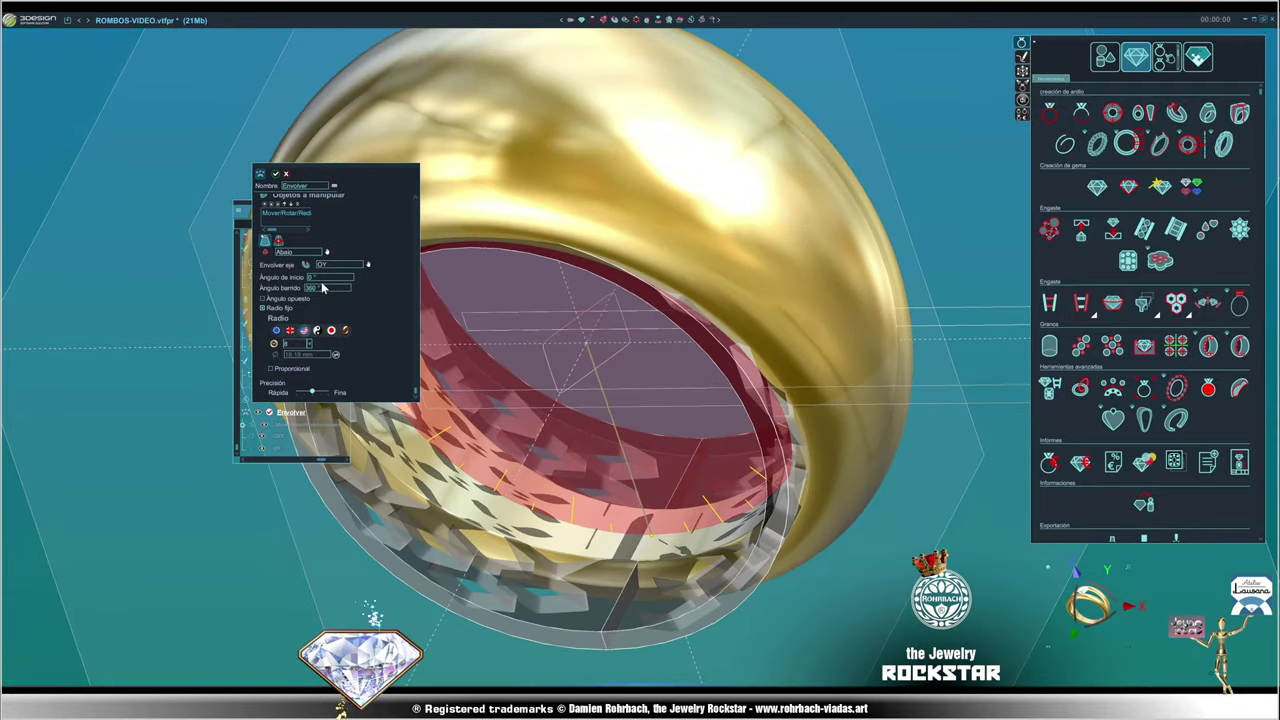
{"action": "key", "text": "Tab"}
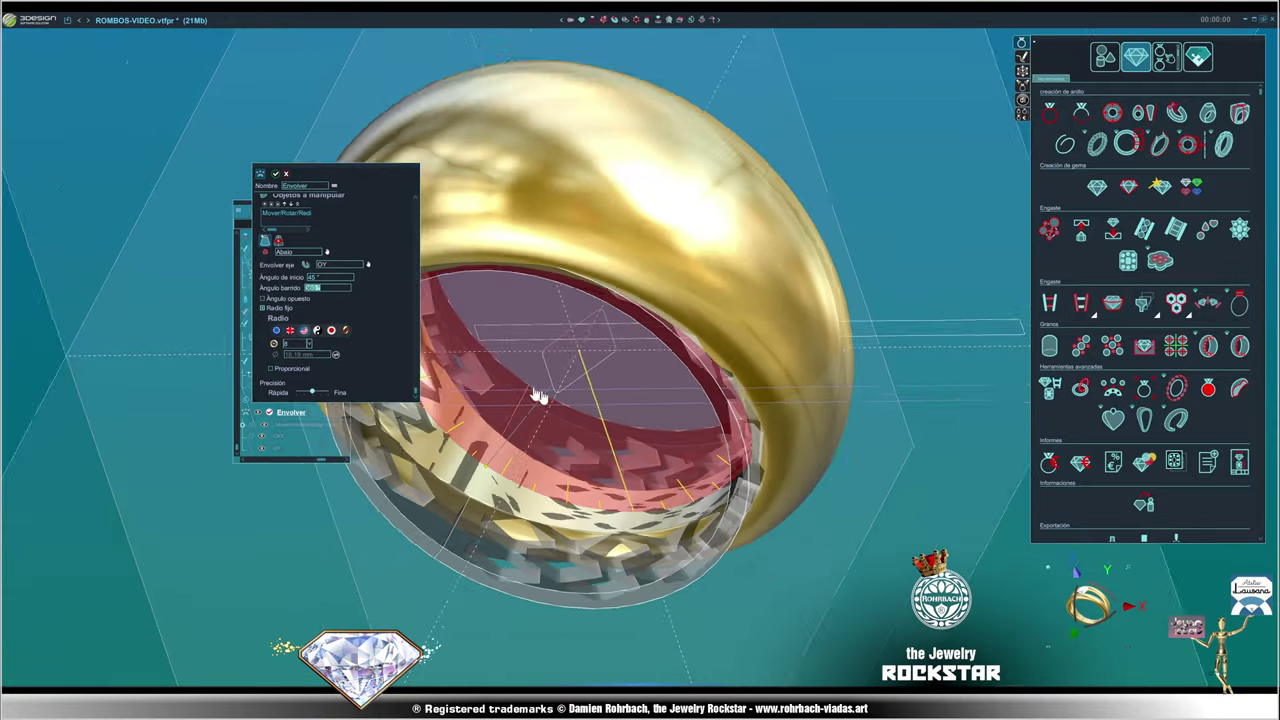
{"action": "mouse_move", "coordinate": [608, 391]}
{"action": "middle_mouse_down"}
{"action": "mouse_move", "coordinate": [640, 134]}
{"action": "mouse_move", "coordinate": [405, 291]}
{"action": "middle_mouse_up"}
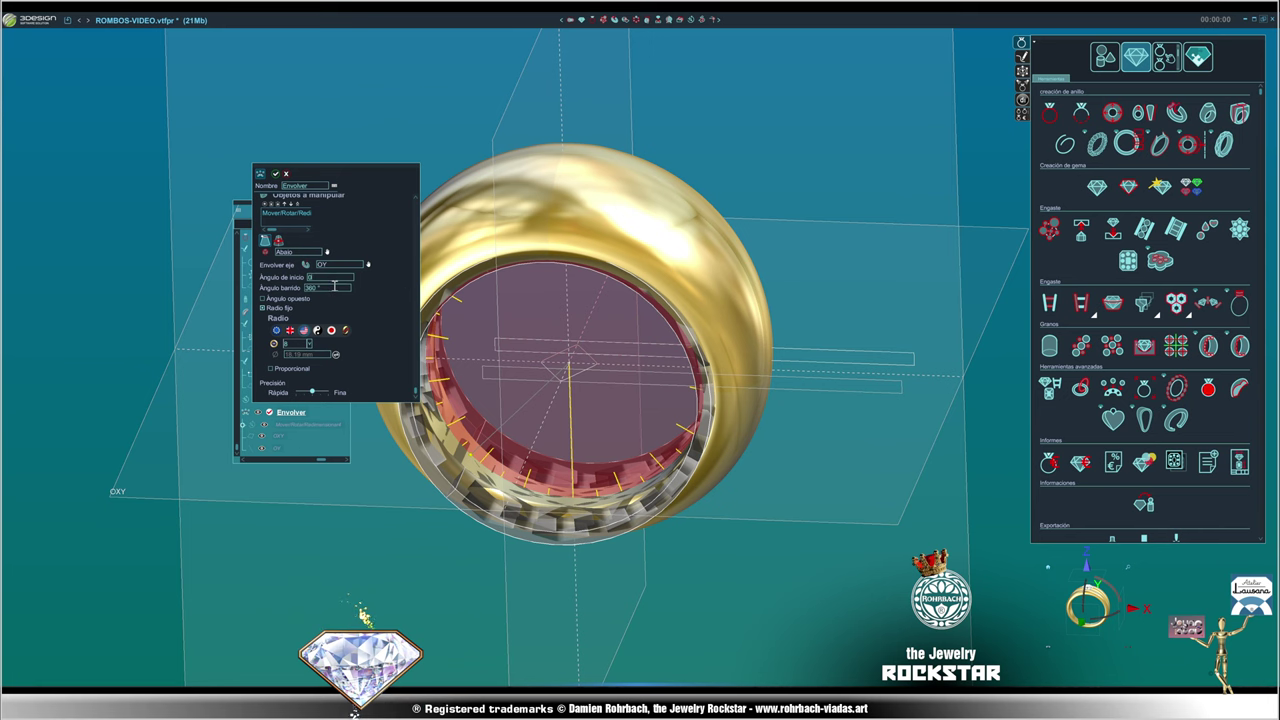
{"action": "type", "text": "270"}
{"action": "key", "text": "Tab"}
- Try a 300° sweep, then commit a 280° sweep, leaving a gap in the sleeve
{"action": "middle_click_drag", "start_coordinate": [334, 286], "coordinate": [915, 317]}
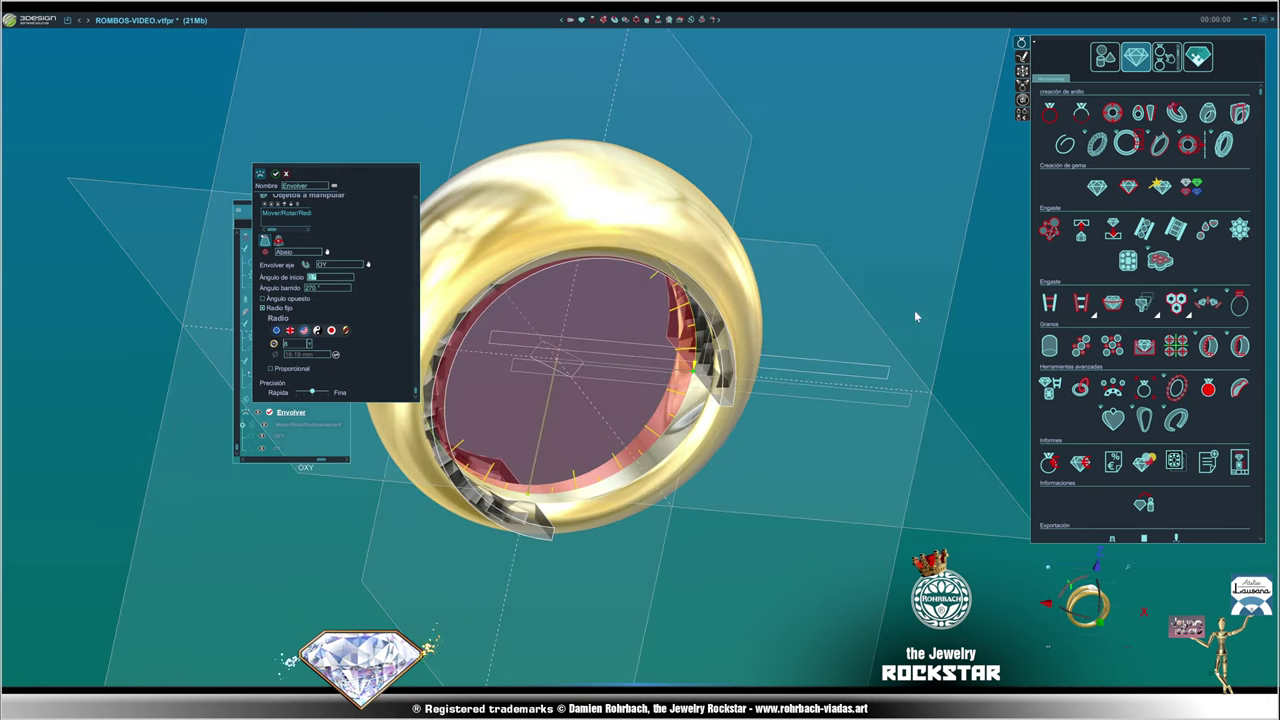
{"action": "scroll", "coordinate": [915, 317], "scroll_direction": "up", "scroll_amount": 3}
{"action": "type", "text": "300"}
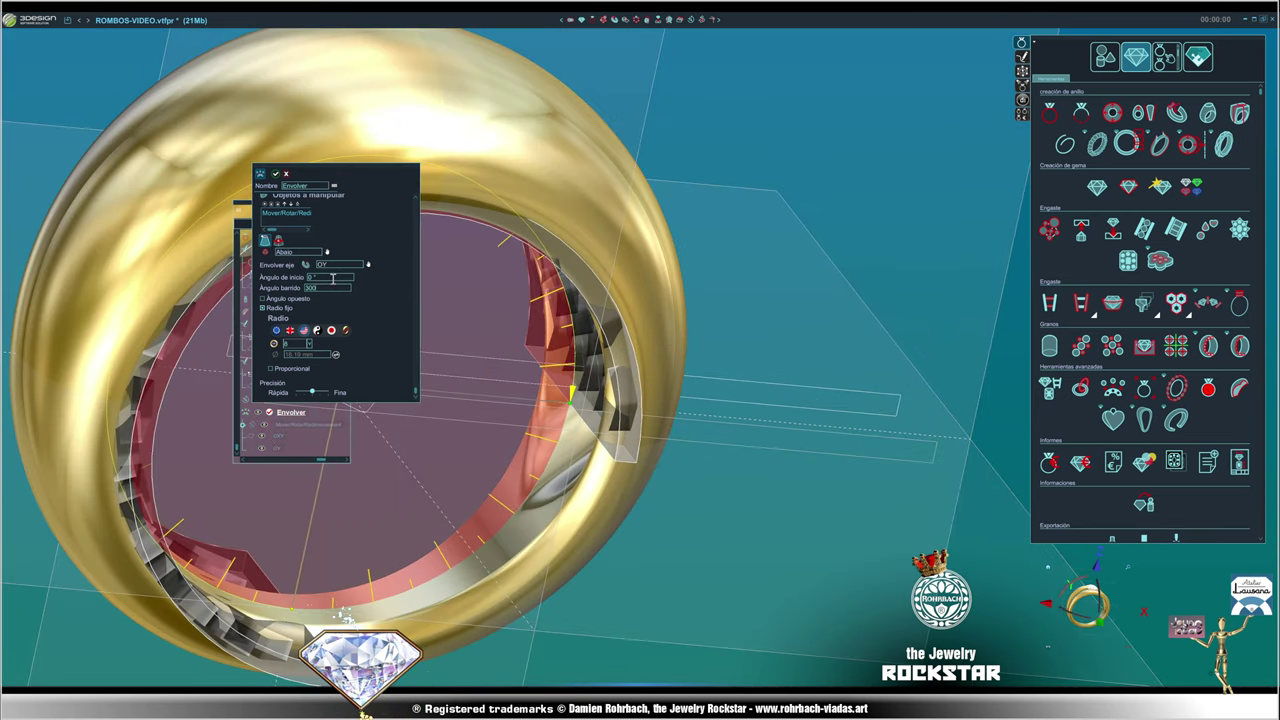
{"action": "key", "text": "Tab"}
{"action": "mouse_move", "coordinate": [391, 317]}
{"action": "middle_mouse_down"}
{"action": "mouse_move", "coordinate": [840, 323]}
{"action": "mouse_move", "coordinate": [712, 417]}
{"action": "mouse_move", "coordinate": [678, 422]}
{"action": "middle_mouse_up"}
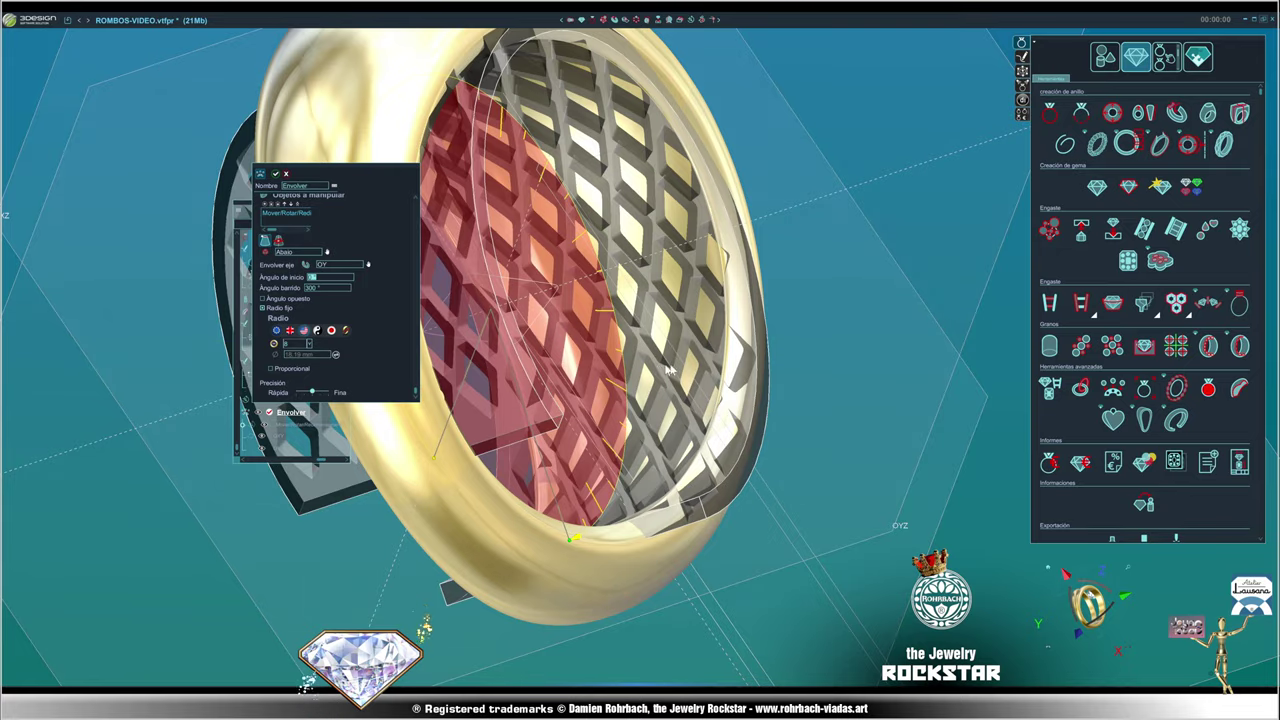
{"action": "mouse_move", "coordinate": [668, 370]}
{"action": "middle_mouse_down"}
{"action": "mouse_move", "coordinate": [537, 394]}
{"action": "mouse_move", "coordinate": [815, 279]}
{"action": "mouse_move", "coordinate": [851, 467]}
{"action": "mouse_move", "coordinate": [824, 280]}
{"action": "mouse_move", "coordinate": [498, 305]}
{"action": "mouse_move", "coordinate": [428, 372]}
{"action": "middle_mouse_up"}
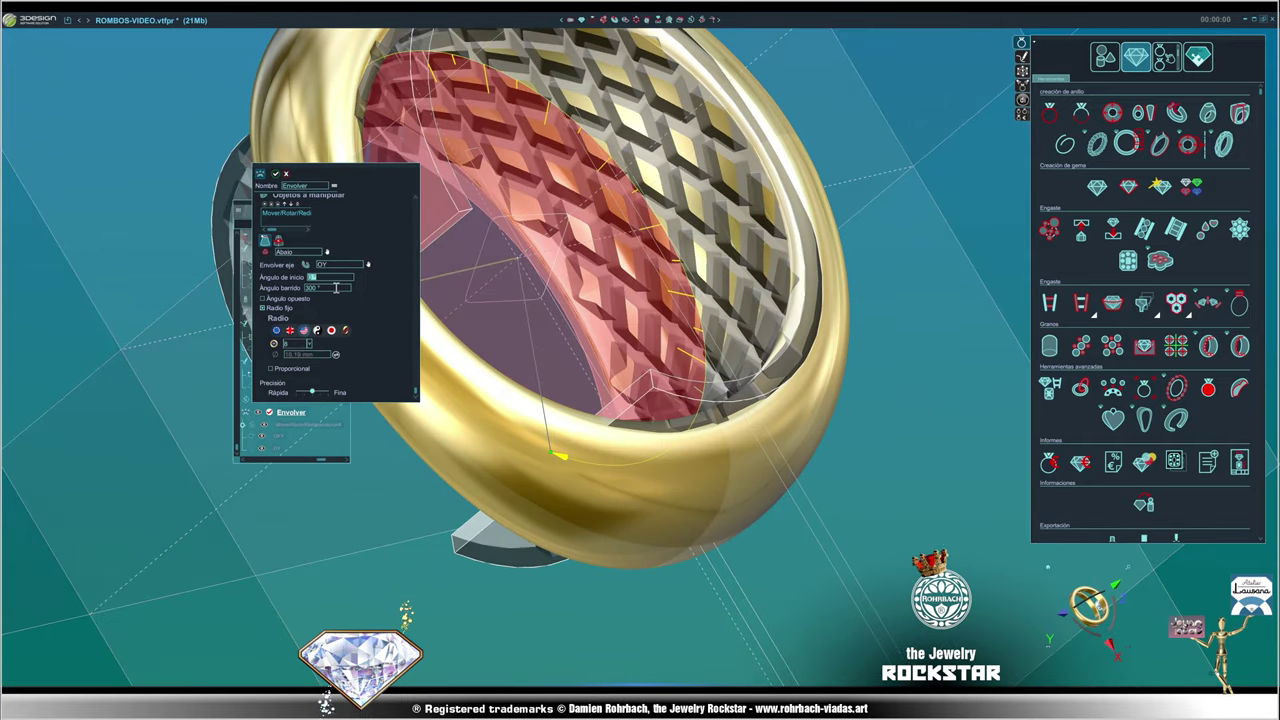
{"action": "left_click", "coordinate": [327, 287]}
{"action": "type", "text": "280"}
{"action": "left_click", "coordinate": [337, 279]}
{"action": "type", "text": "290"}
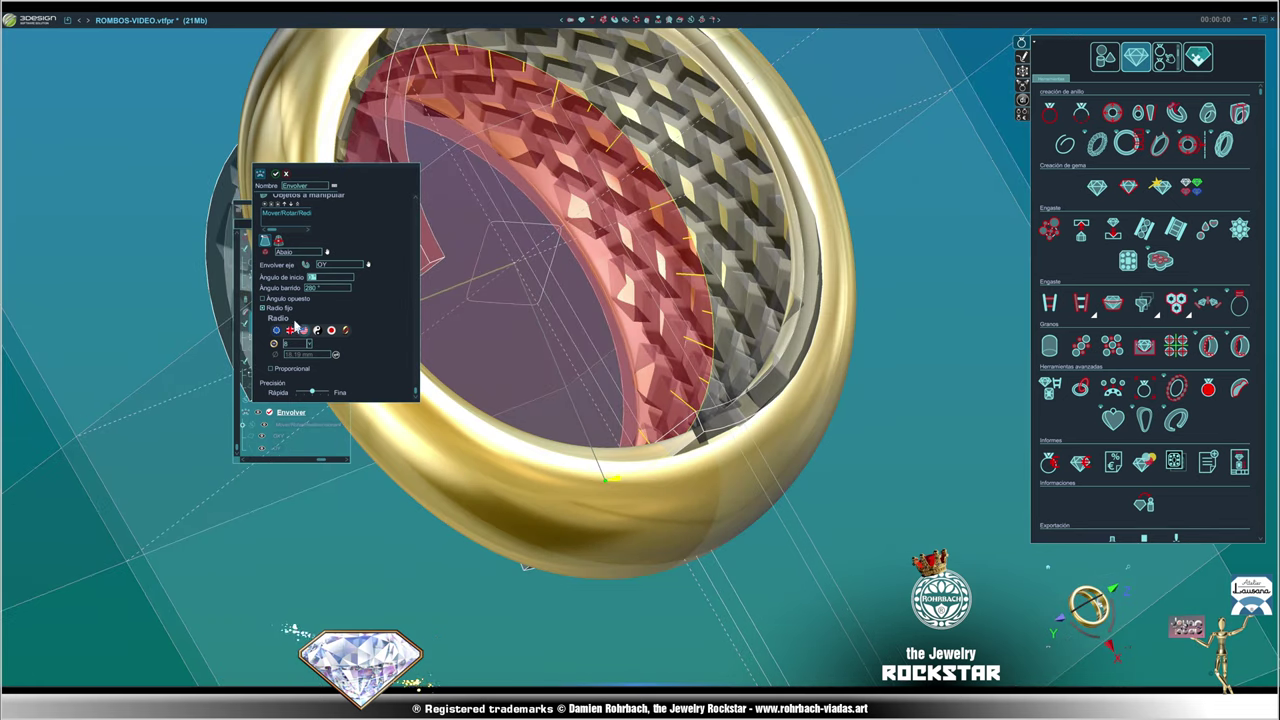
{"action": "middle_click_drag", "start_coordinate": [618, 206], "coordinate": [609, 277]}
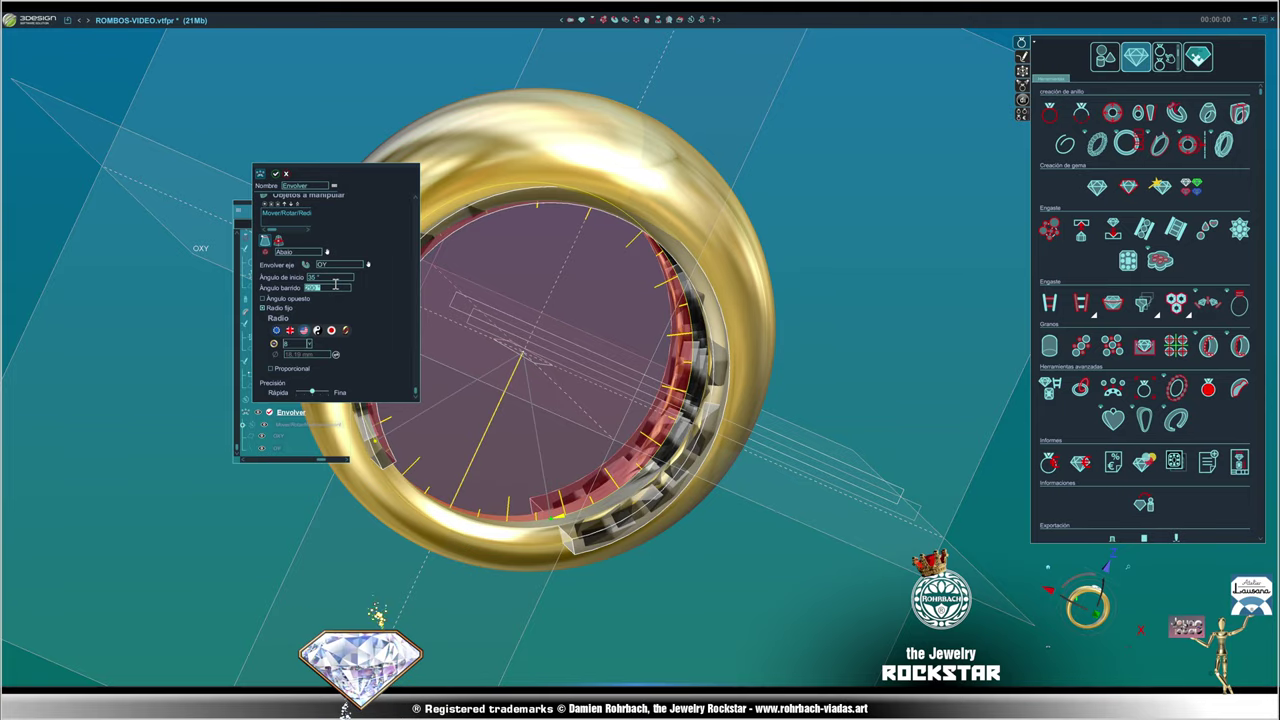
{"action": "mouse_move", "coordinate": [689, 131]}
{"action": "middle_mouse_down"}
{"action": "mouse_move", "coordinate": [586, 432]}
{"action": "mouse_move", "coordinate": [669, 360]}
{"action": "mouse_move", "coordinate": [806, 366]}
{"action": "mouse_move", "coordinate": [778, 127]}
{"action": "mouse_move", "coordinate": [791, 360]}
{"action": "mouse_move", "coordinate": [905, 318]}
{"action": "mouse_move", "coordinate": [687, 195]}
{"action": "mouse_move", "coordinate": [781, 404]}
{"action": "middle_mouse_up"}
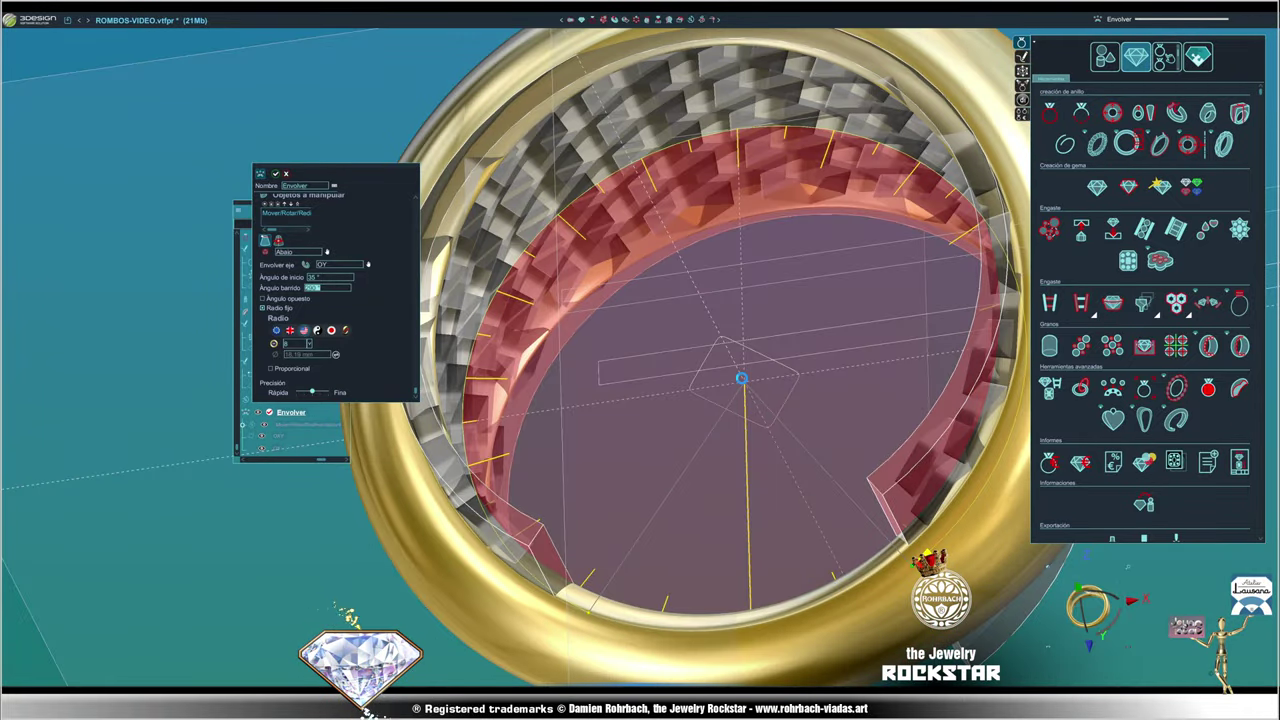
- Orbit and zoom around the ring to inspect the open side of the lattice band
{"action": "scroll", "coordinate": [743, 383], "scroll_direction": "down", "scroll_amount": 3}
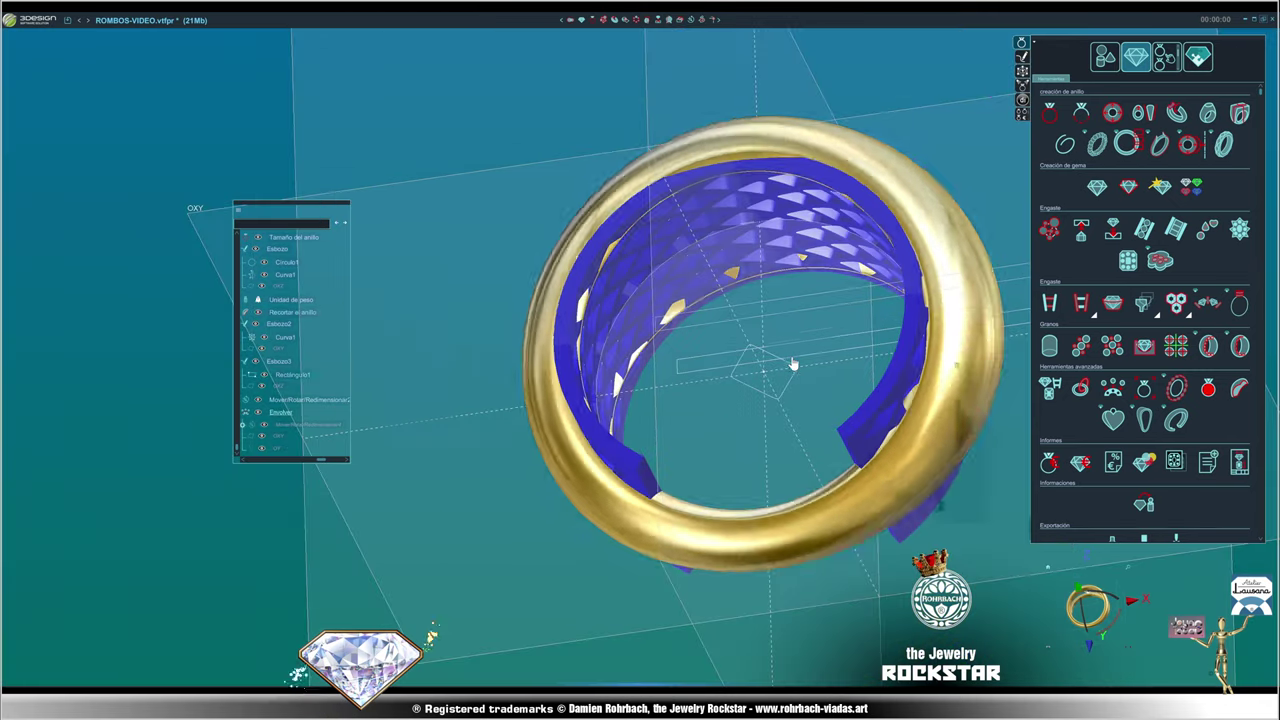
{"action": "middle_click_drag", "start_coordinate": [791, 363], "coordinate": [697, 414]}
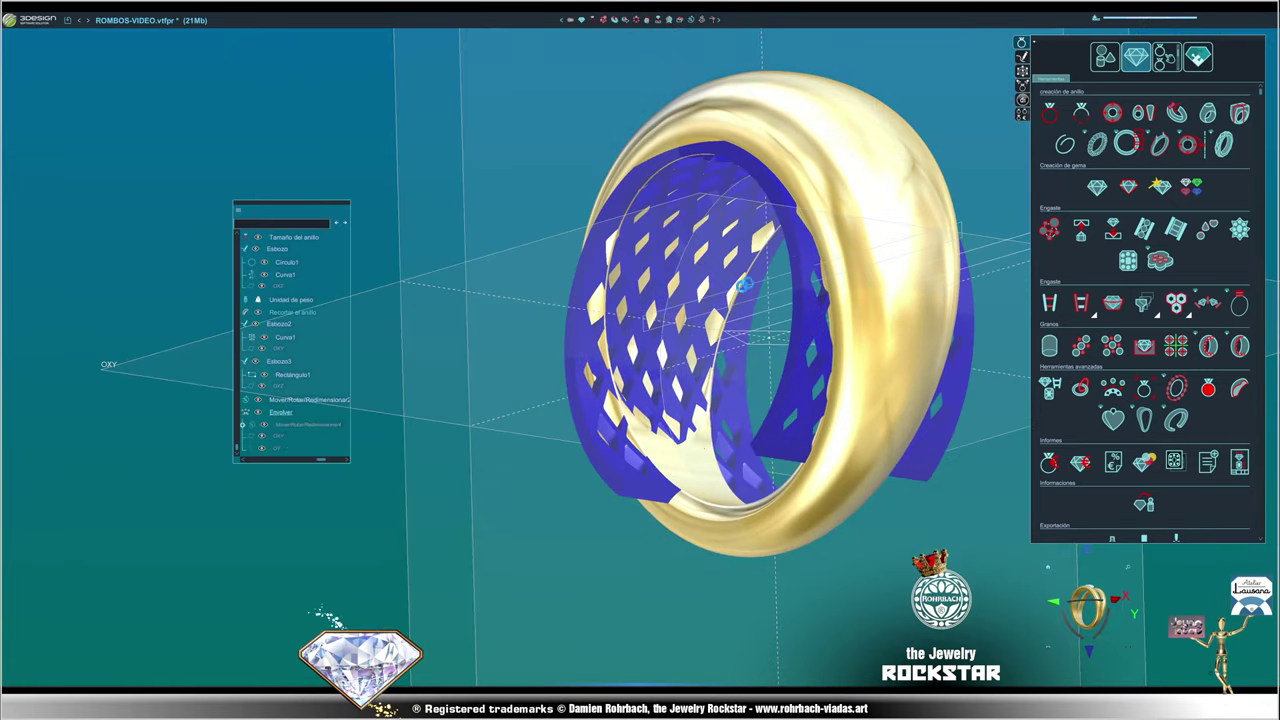
{"action": "mouse_move", "coordinate": [743, 285]}
{"action": "middle_mouse_down"}
{"action": "mouse_move", "coordinate": [863, 260]}
{"action": "mouse_move", "coordinate": [702, 402]}
{"action": "middle_mouse_up"}
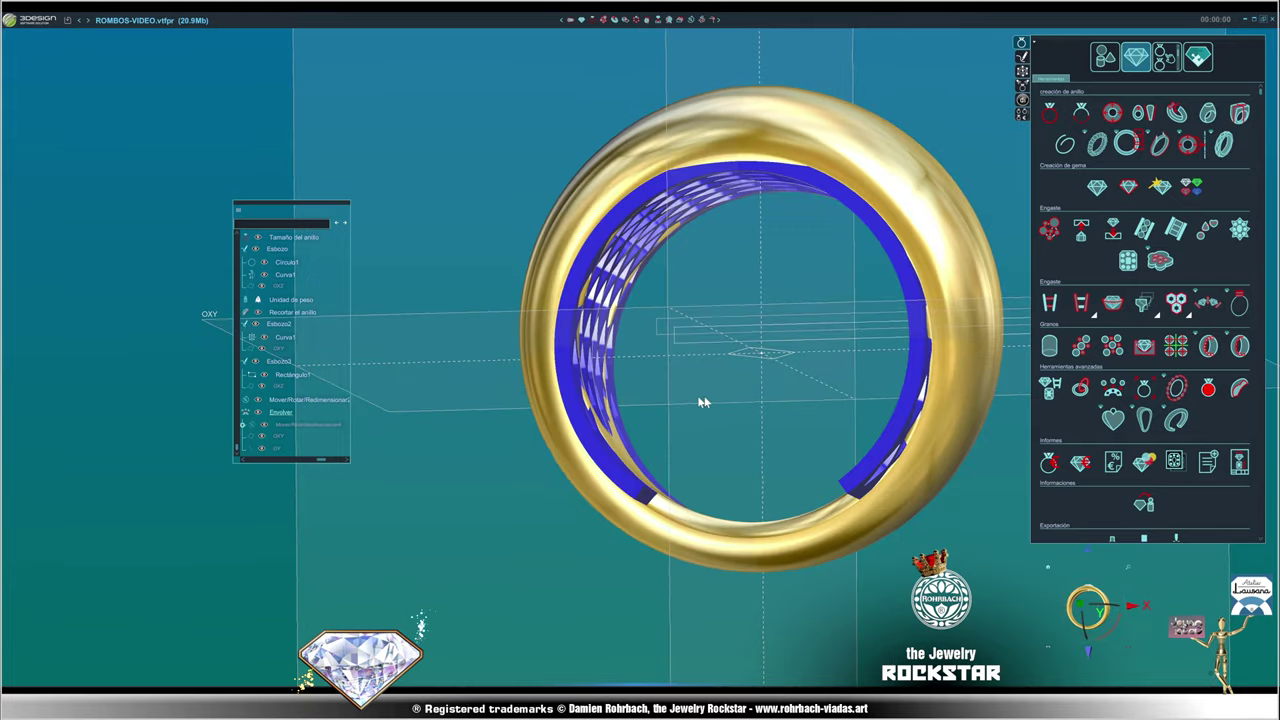
{"action": "mouse_move", "coordinate": [857, 537]}
{"action": "middle_mouse_down"}
{"action": "mouse_move", "coordinate": [668, 488]}
{"action": "mouse_move", "coordinate": [690, 400]}
{"action": "middle_mouse_up"}
{"action": "scroll", "coordinate": [690, 380], "scroll_direction": "up", "scroll_amount": 2}
{"action": "scroll", "coordinate": [697, 358], "scroll_direction": "up", "scroll_amount": 2}
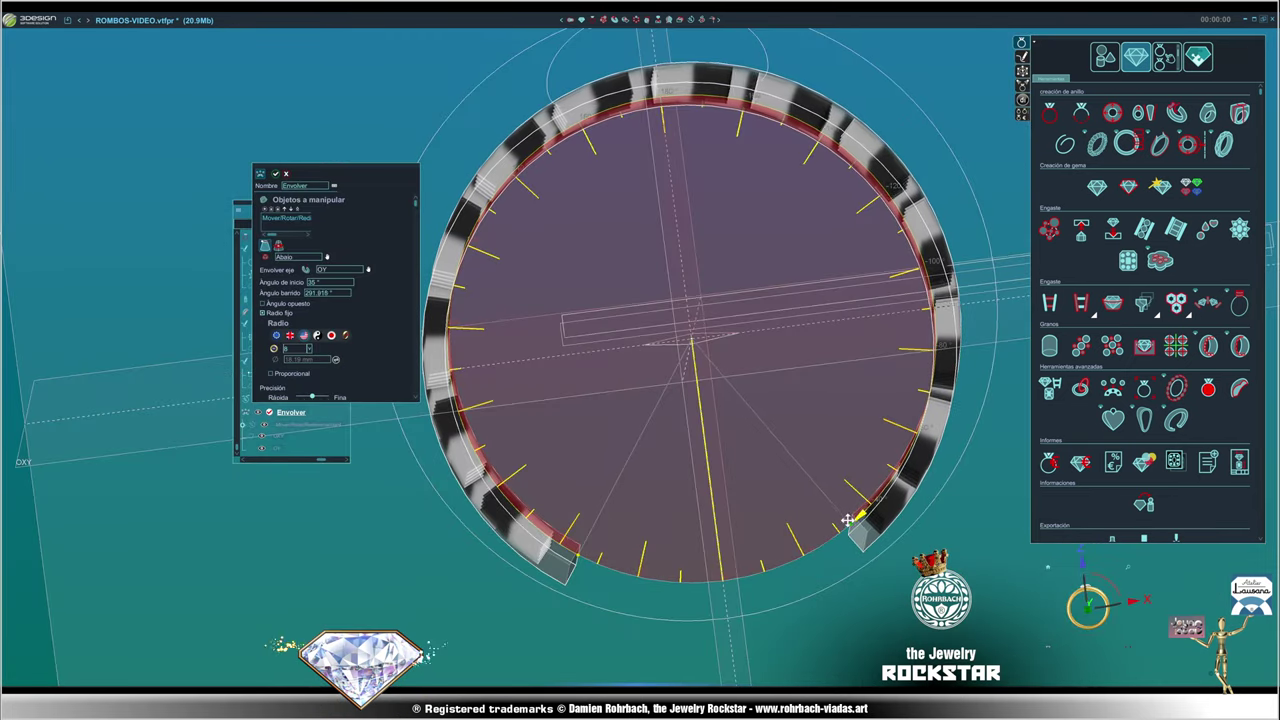
- In front view, try sweep angles of 298° and 297°, then settle on 298.7°
{"action": "left_click_drag", "start_coordinate": [862, 520], "coordinate": [782, 521]}
{"action": "left_click", "coordinate": [1088, 570]}
{"action": "scroll", "coordinate": [724, 341], "scroll_direction": "up", "scroll_amount": 5}
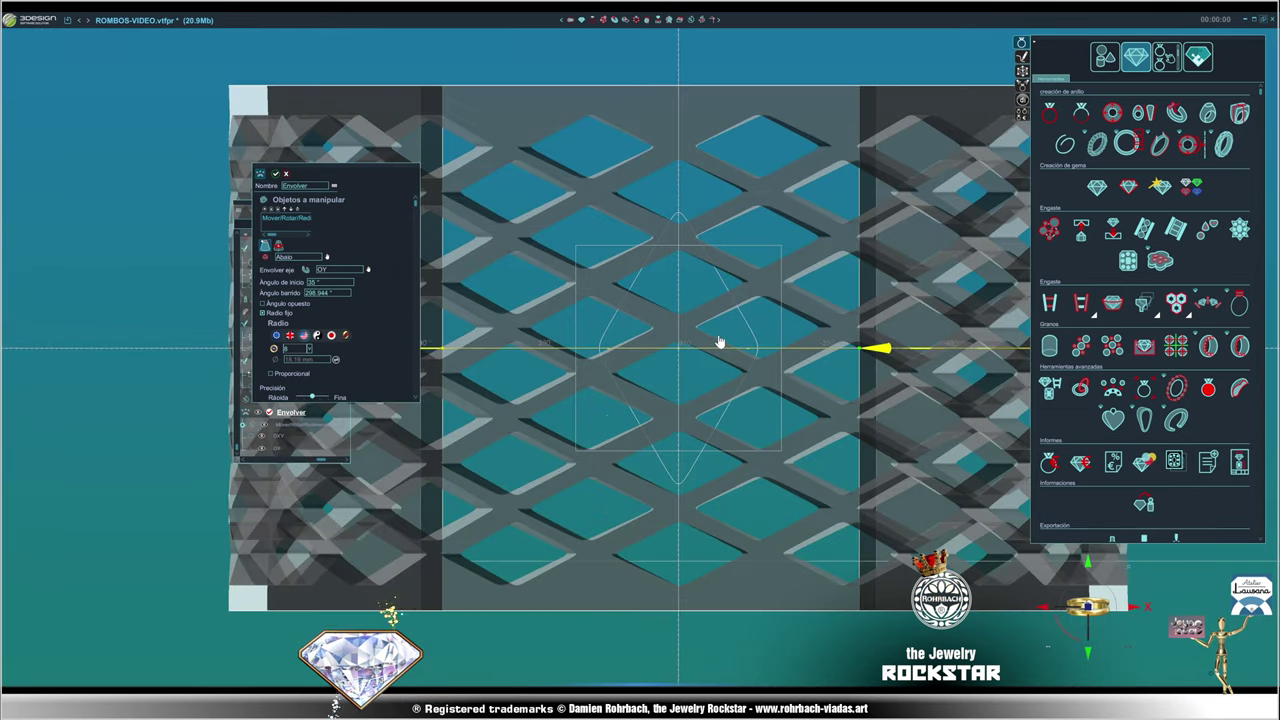
{"action": "scroll", "coordinate": [724, 341], "scroll_direction": "up", "scroll_amount": 3}
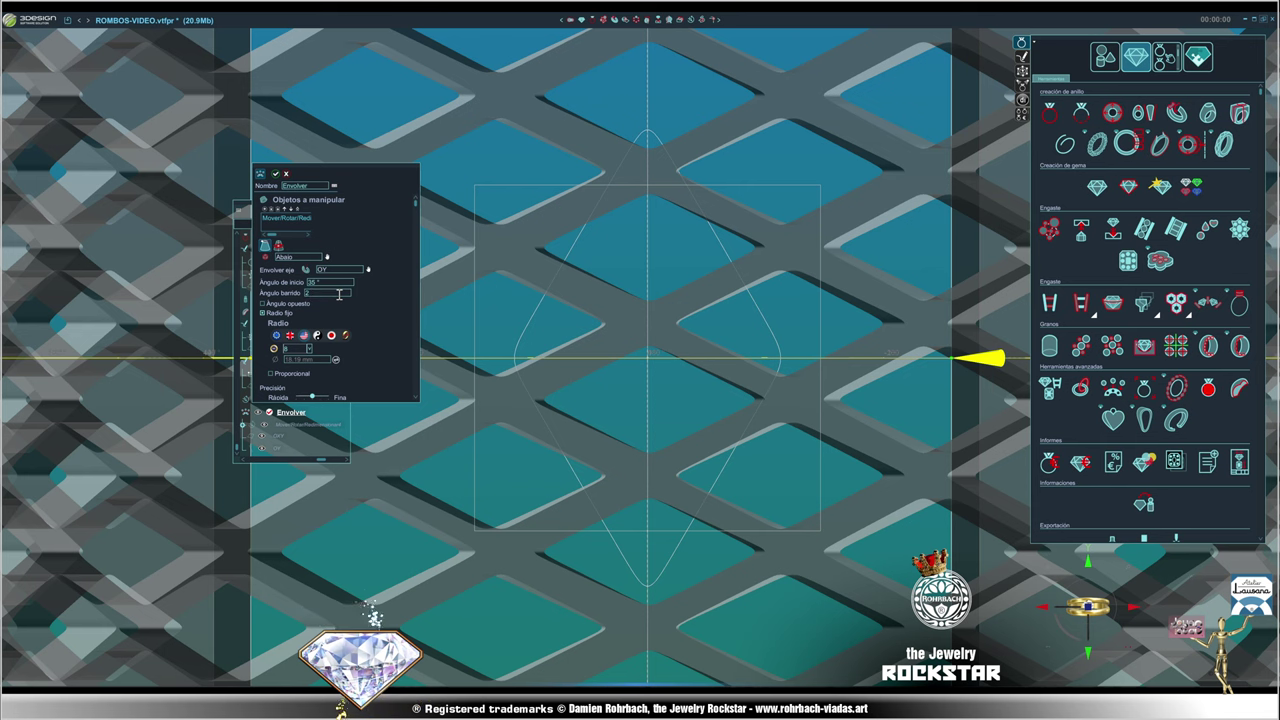
{"action": "double_click", "coordinate": [343, 284]}
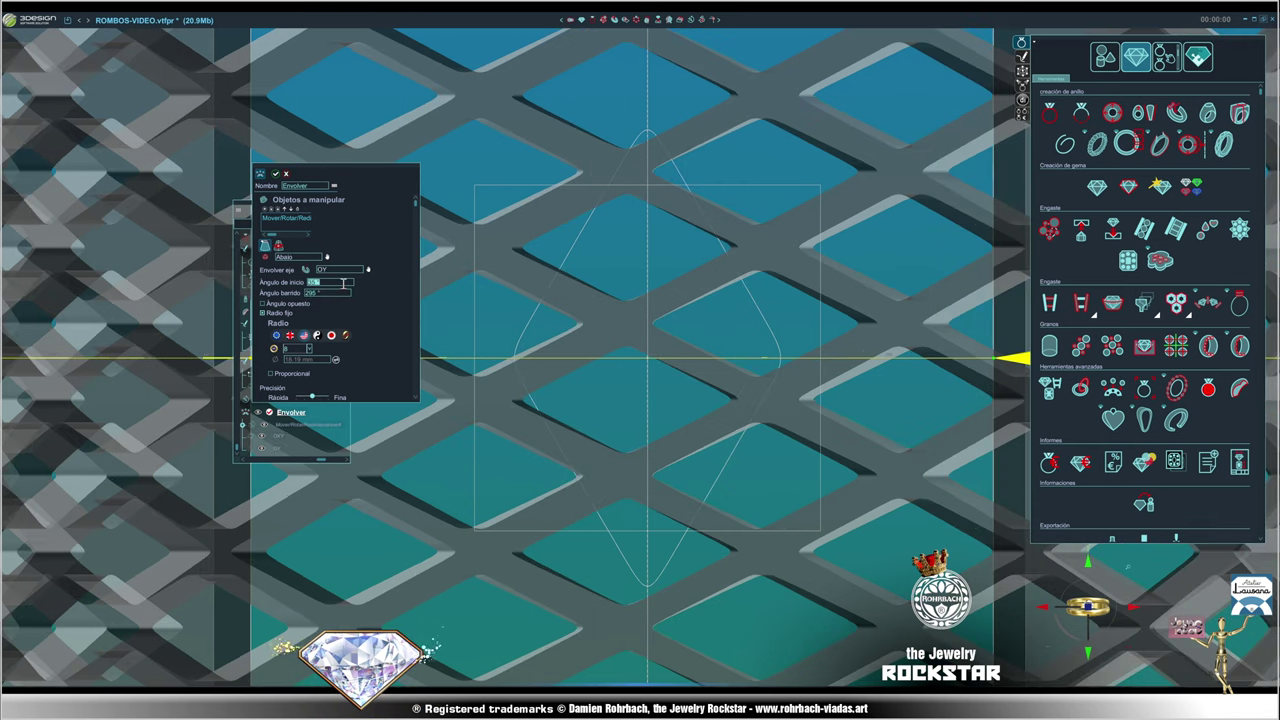
{"action": "double_click", "coordinate": [343, 283]}
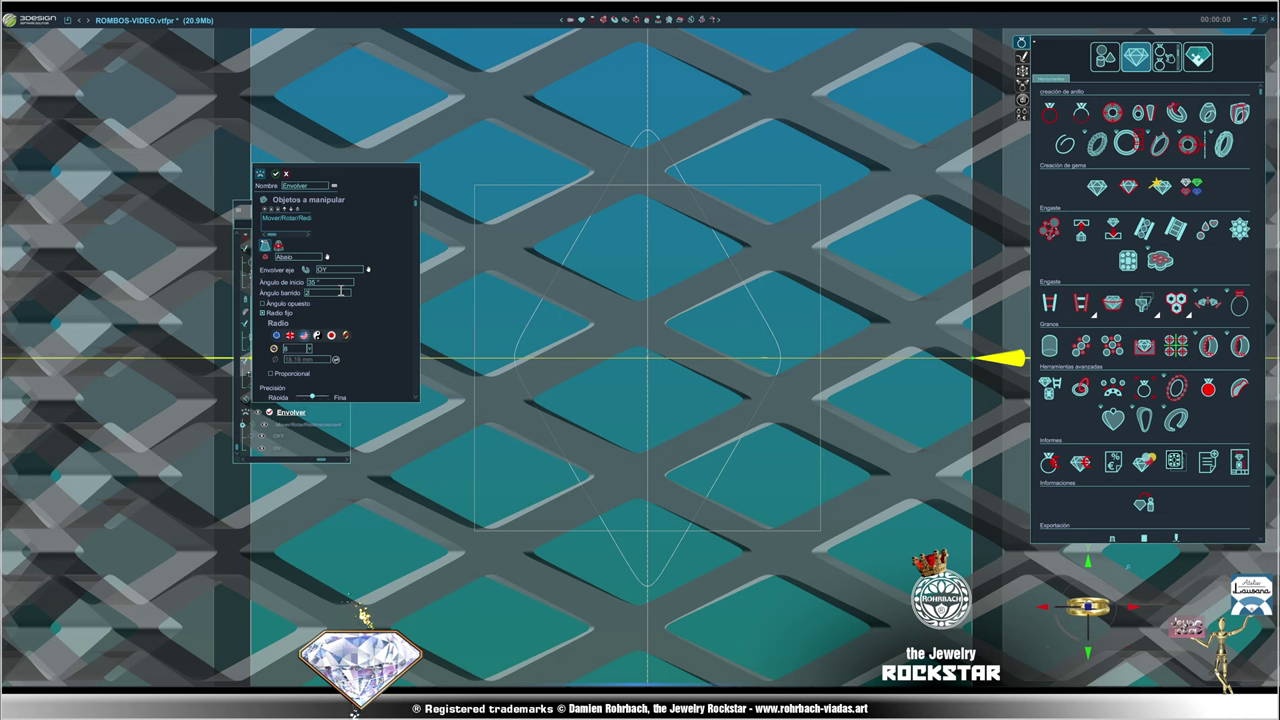
{"action": "type", "text": "98"}
{"action": "double_click", "coordinate": [341, 283]}
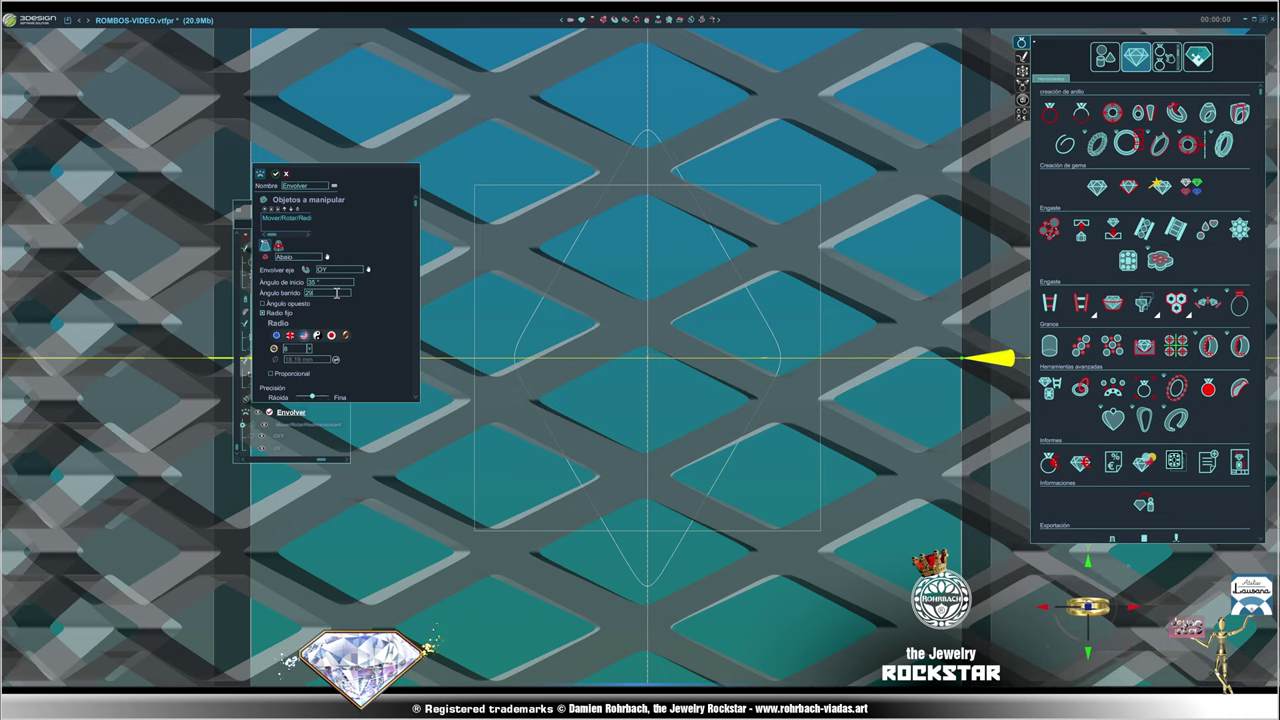
{"action": "double_click", "coordinate": [338, 284]}
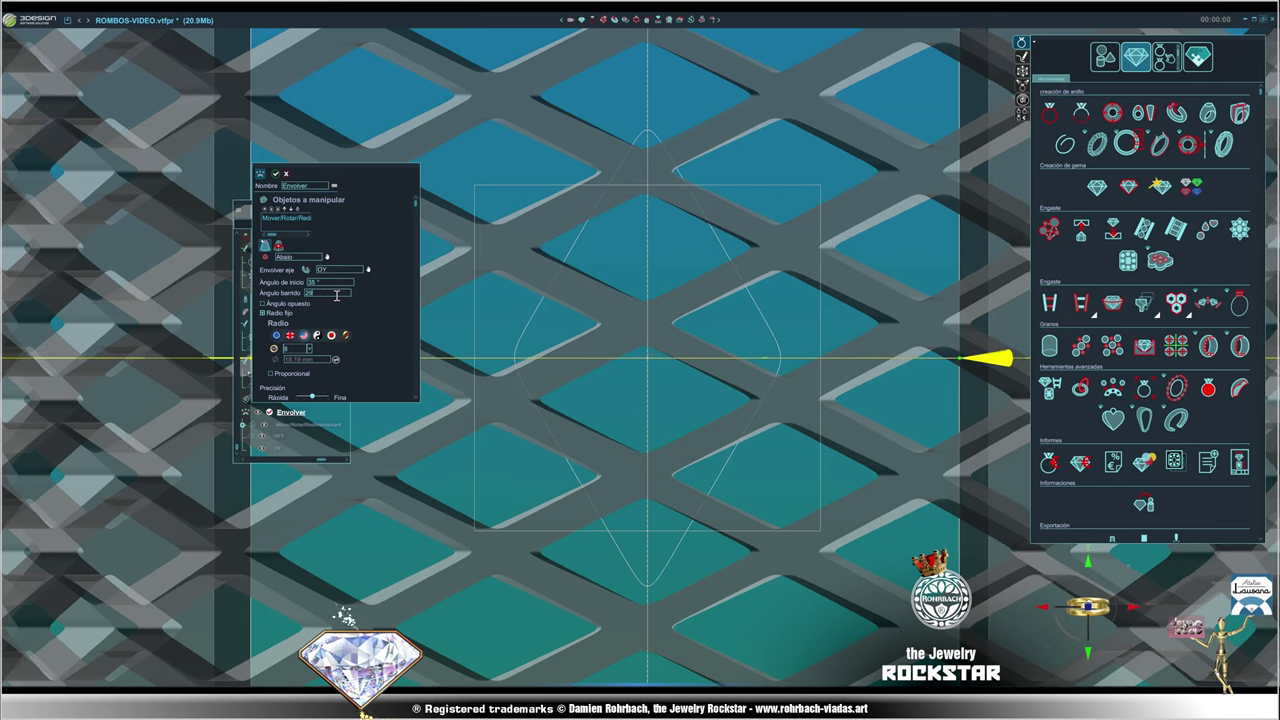
{"action": "double_click", "coordinate": [338, 284]}
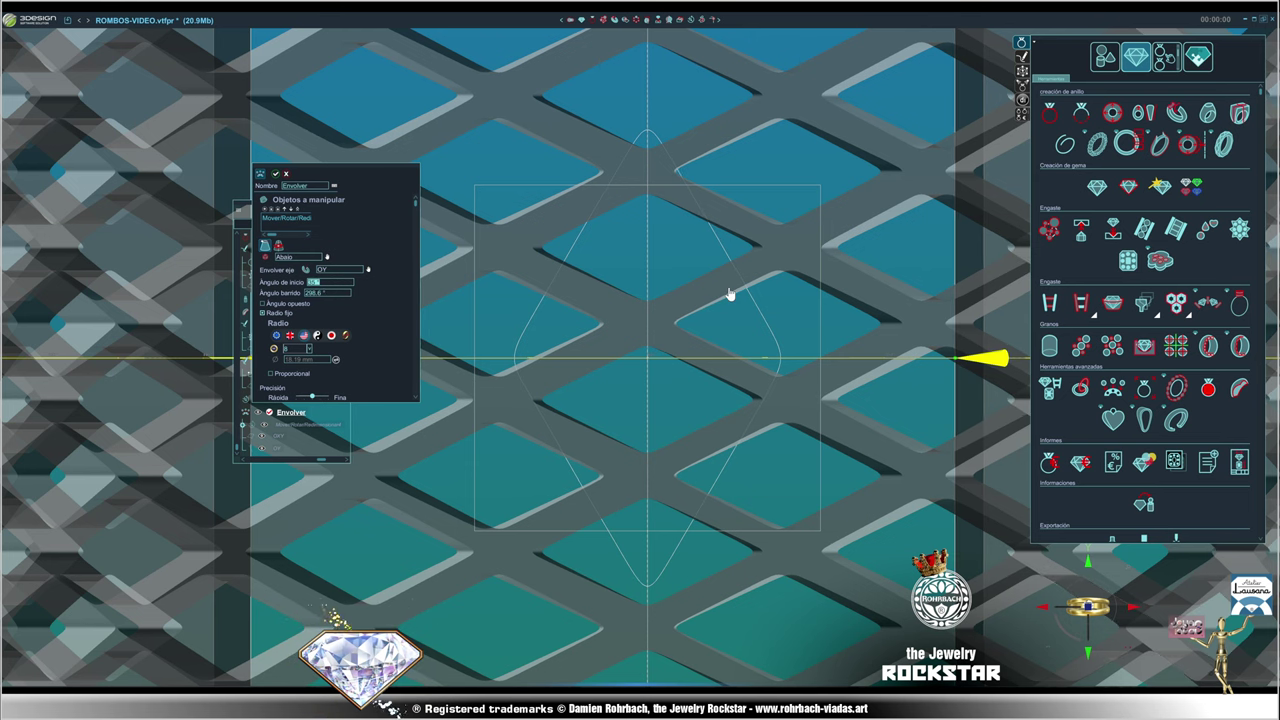
{"action": "double_click", "coordinate": [341, 283]}
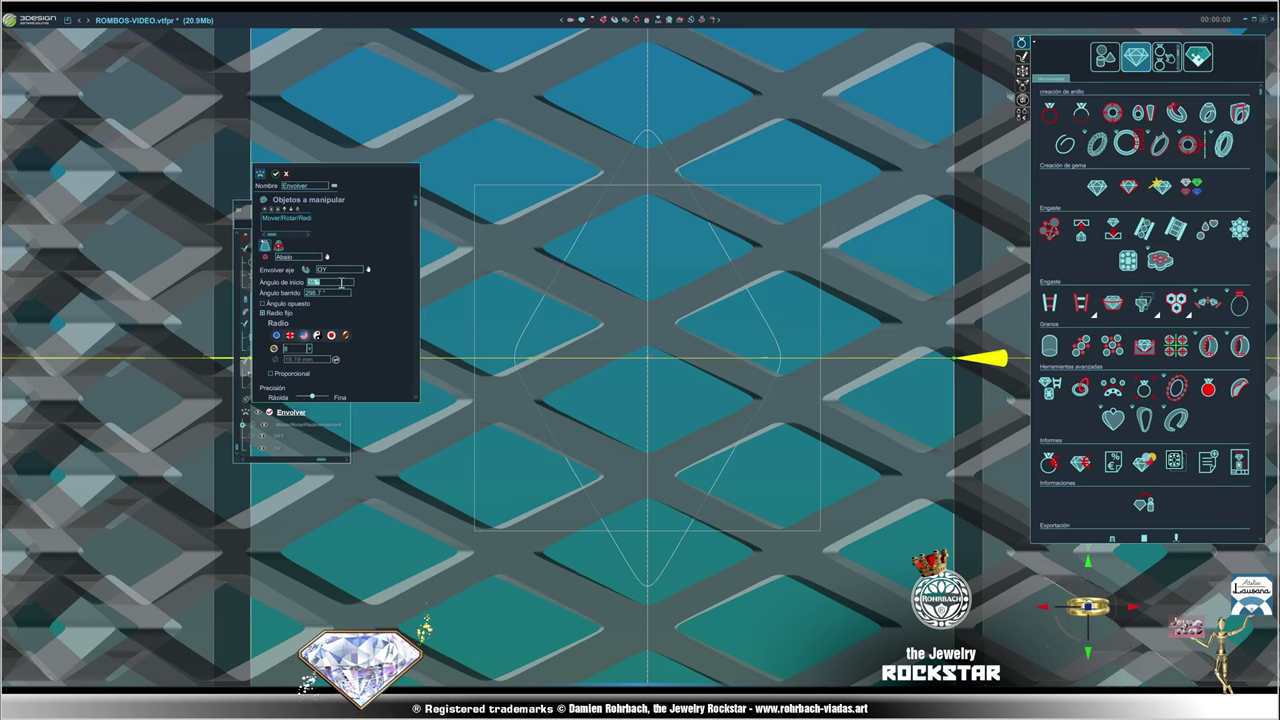
{"action": "scroll", "coordinate": [662, 328], "scroll_direction": "down", "scroll_amount": 2}
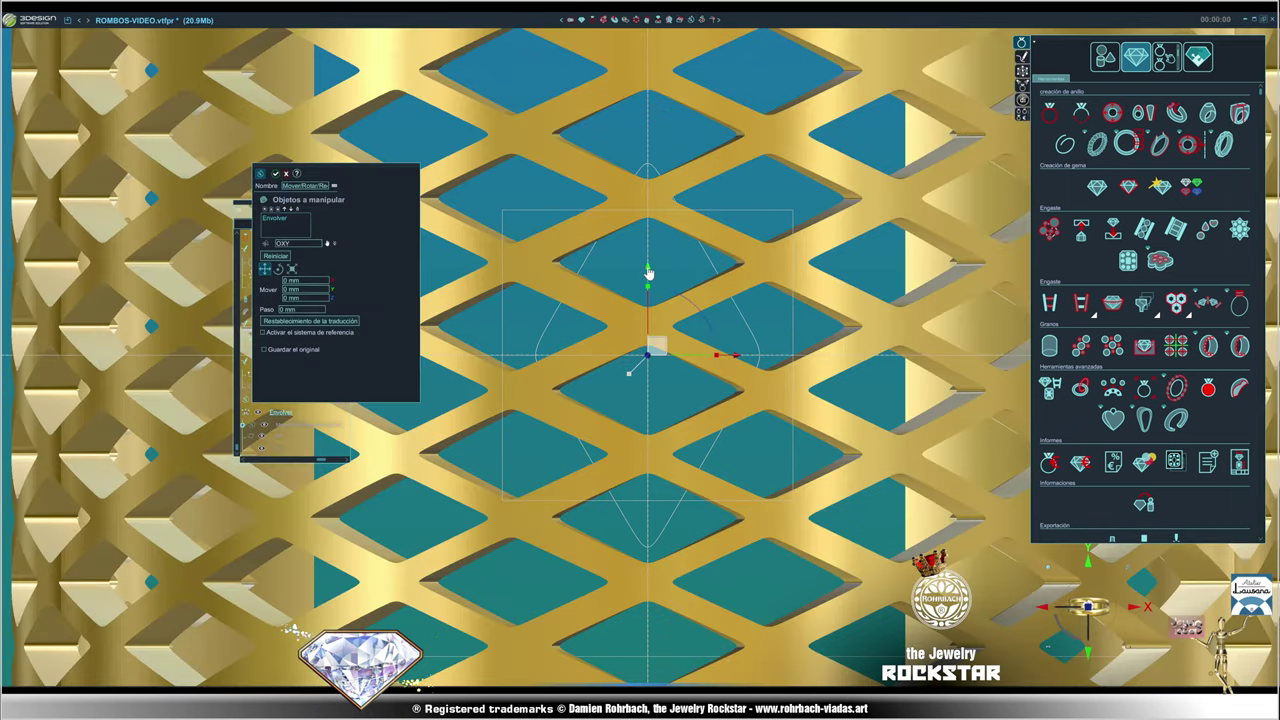
- Slide the lattice sleeve up by 0.518 mm and confirm the move
{"action": "left_click_drag", "start_coordinate": [648, 273], "coordinate": [651, 232]}
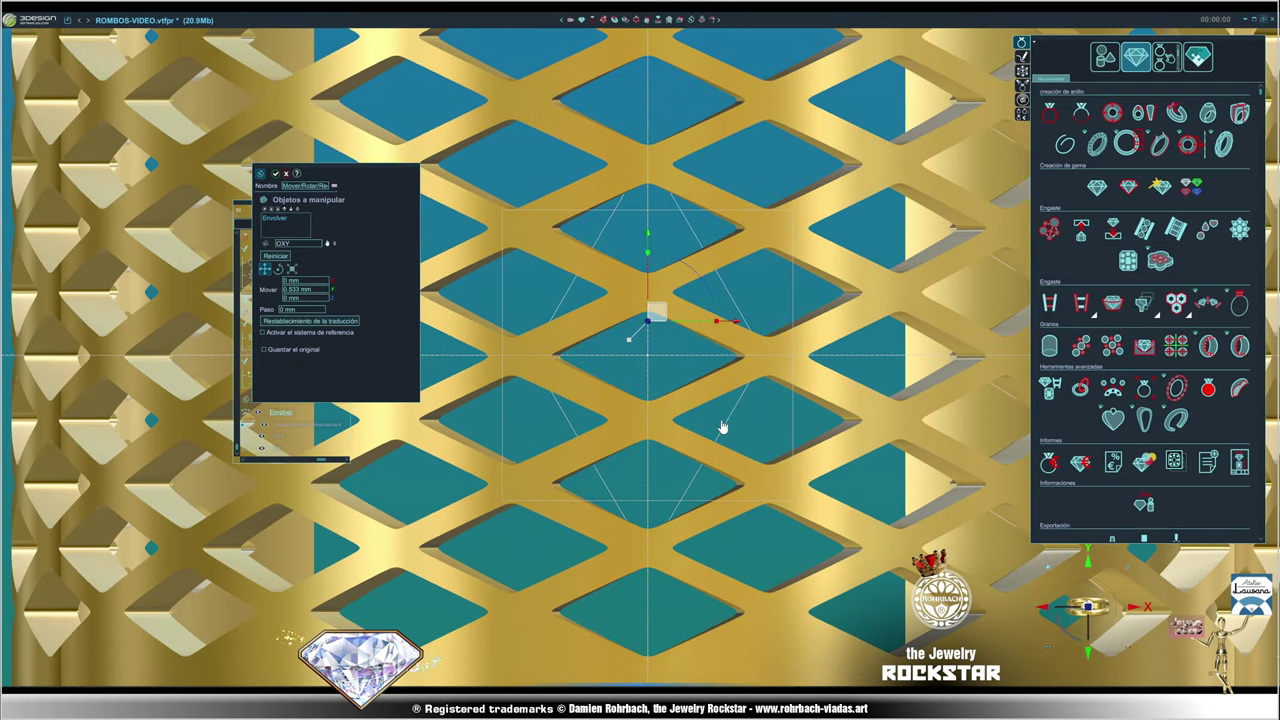
{"action": "scroll", "coordinate": [720, 428], "scroll_direction": "down", "scroll_amount": 5}
{"action": "mouse_move", "coordinate": [749, 563]}
{"action": "right_mouse_down"}
{"action": "mouse_move", "coordinate": [365, 712]}
{"action": "mouse_move", "coordinate": [420, 560]}
{"action": "mouse_move", "coordinate": [380, 380]}
{"action": "right_mouse_up"}
{"action": "key", "text": "Return"}
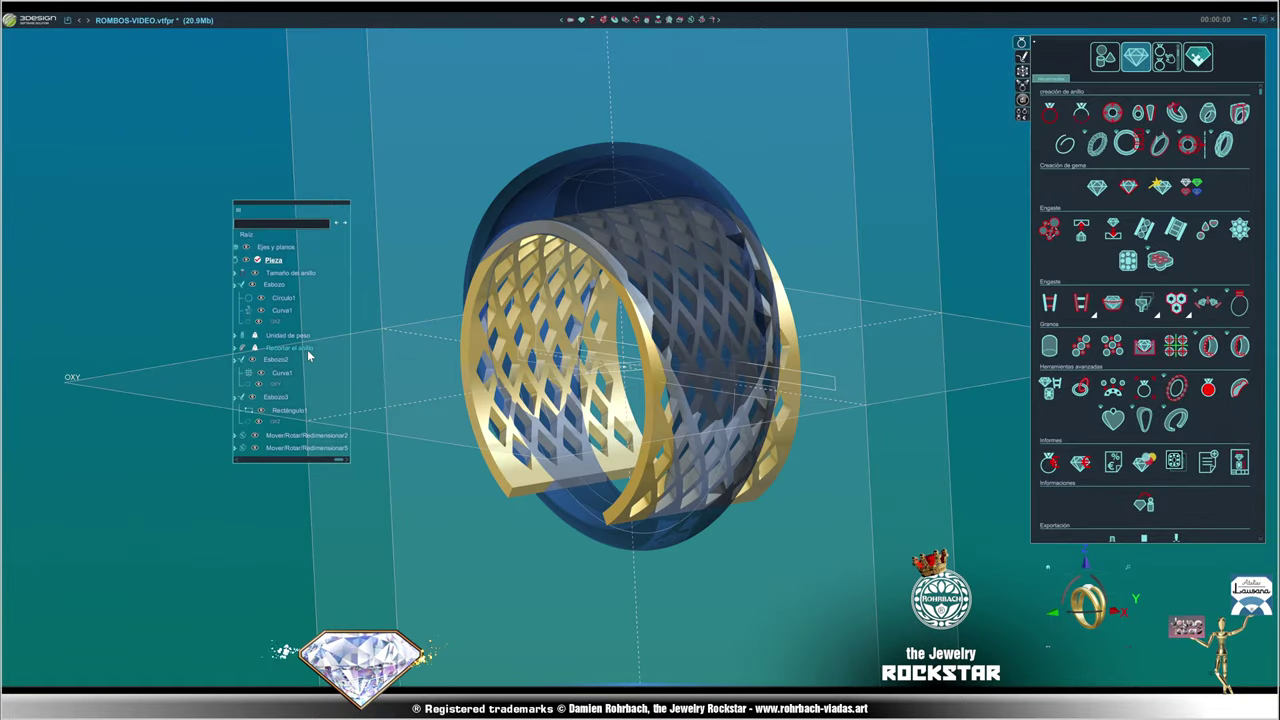
- Show the hidden gold outer shell again
{"action": "right_click", "coordinate": [307, 349]}
{"action": "left_click", "coordinate": [340, 190]}
{"action": "right_click_drag", "start_coordinate": [340, 190], "coordinate": [744, 396]}
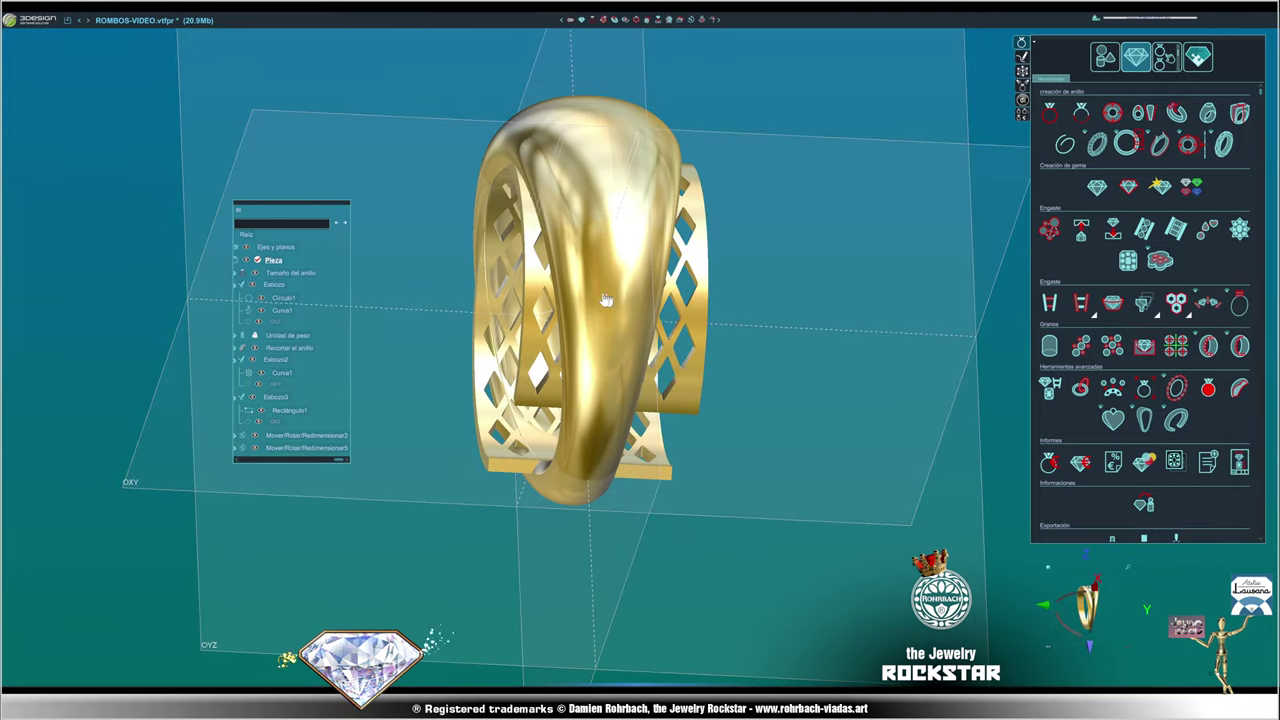
{"action": "right_click_drag", "start_coordinate": [455, 363], "coordinate": [347, 710]}
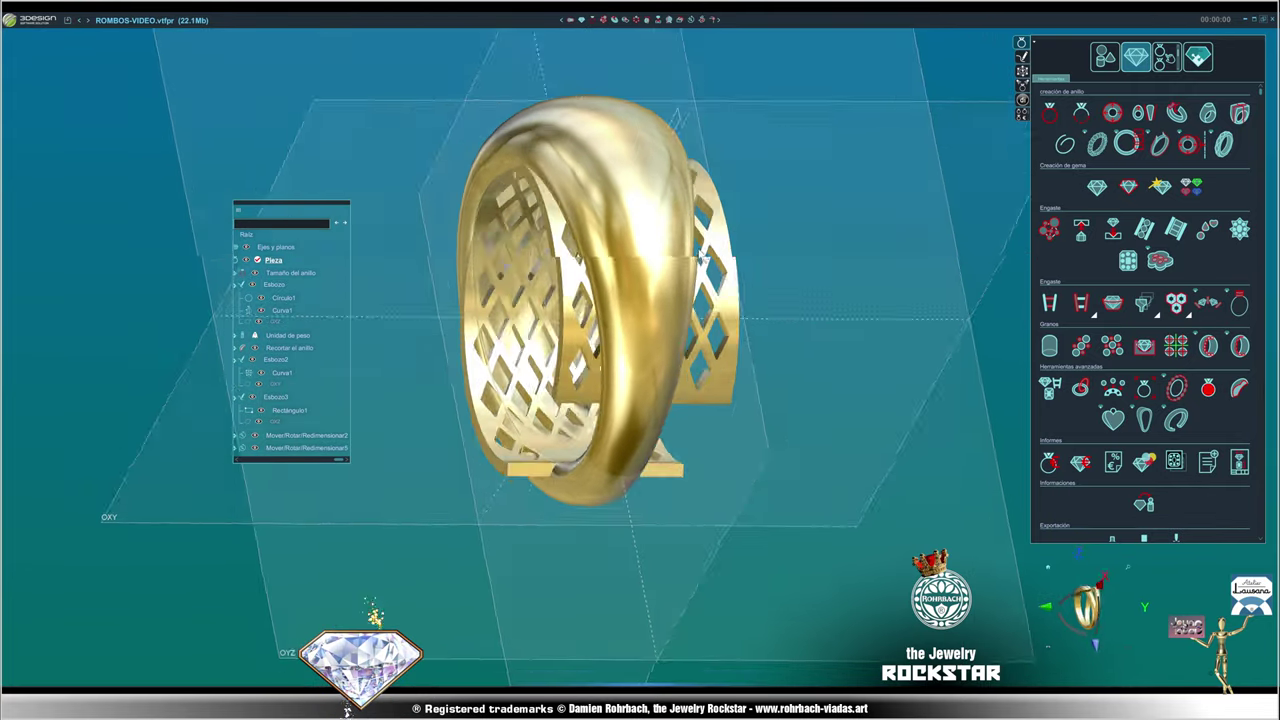
{"action": "scroll", "coordinate": [600, 350], "scroll_direction": "up", "scroll_amount": 3}
- Widen the lattice sleeve to a 1.275 scale factor and confirm
{"action": "left_click", "coordinate": [686, 400]}
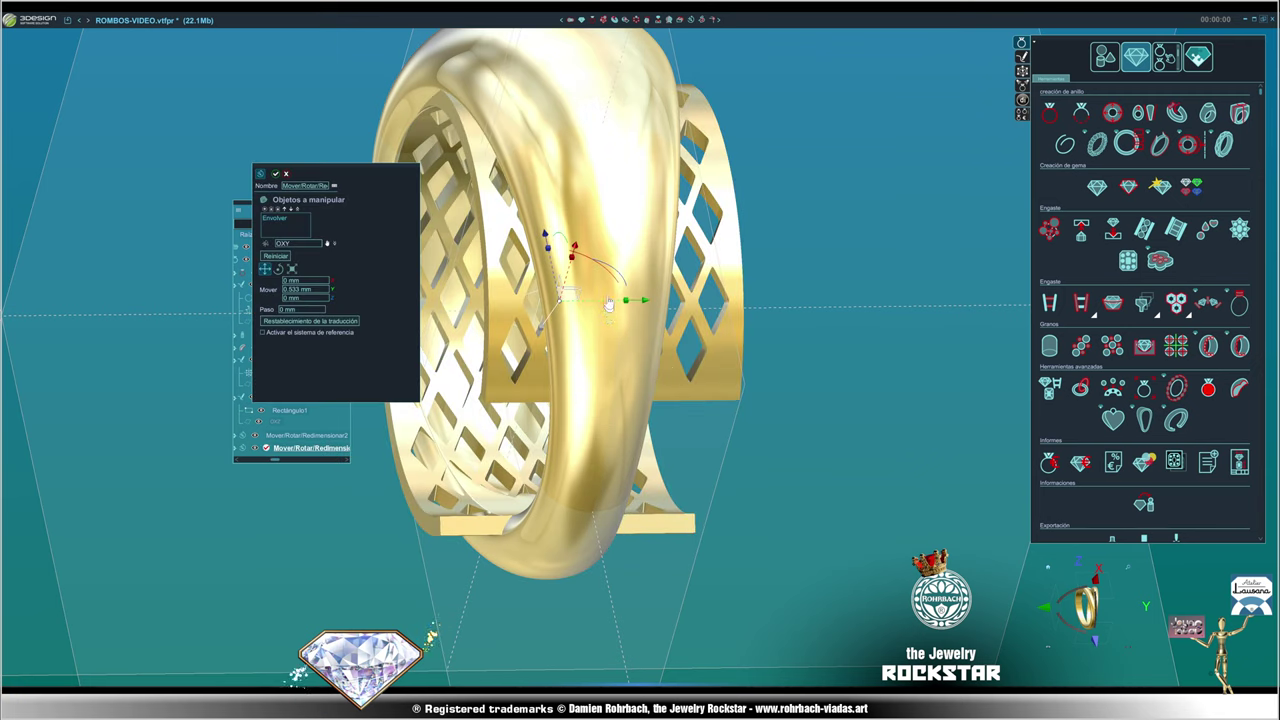
{"action": "left_click_drag", "start_coordinate": [628, 304], "coordinate": [690, 290]}
{"action": "mouse_move", "coordinate": [680, 290]}
{"action": "right_mouse_down"}
{"action": "mouse_move", "coordinate": [650, 290]}
{"action": "mouse_move", "coordinate": [550, 77]}
{"action": "right_mouse_up"}
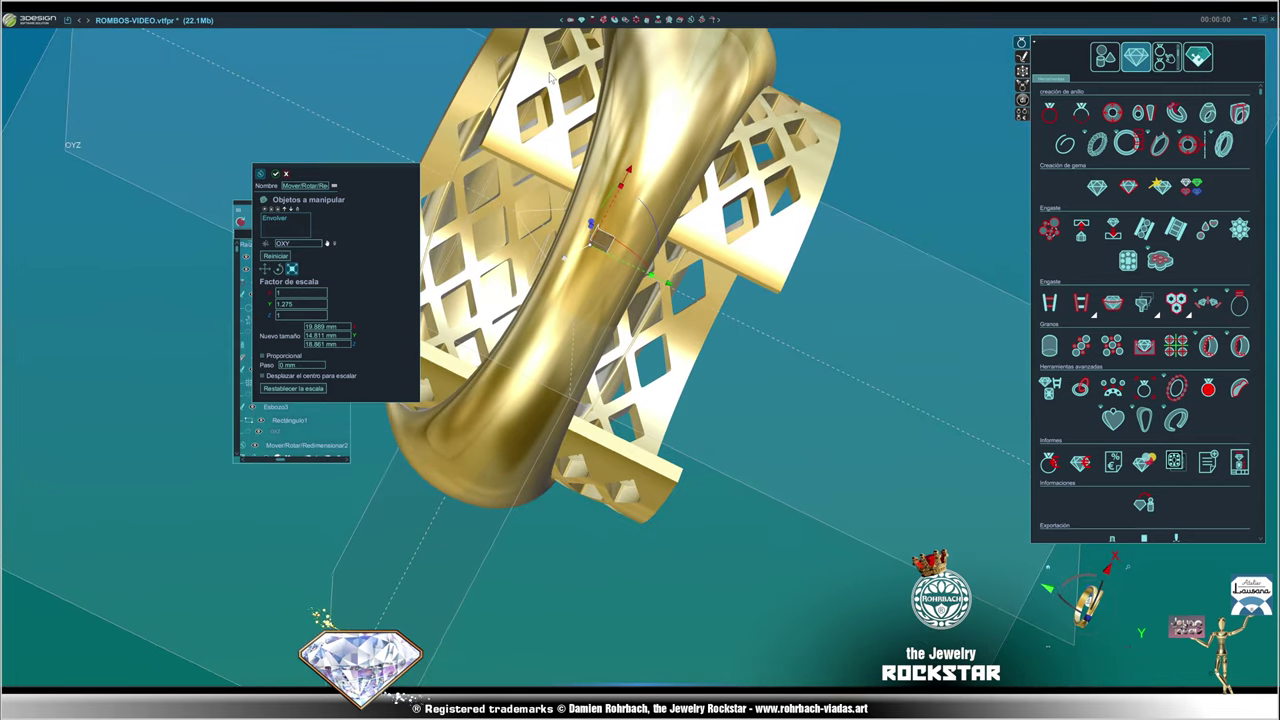
{"action": "left_click", "coordinate": [275, 173]}
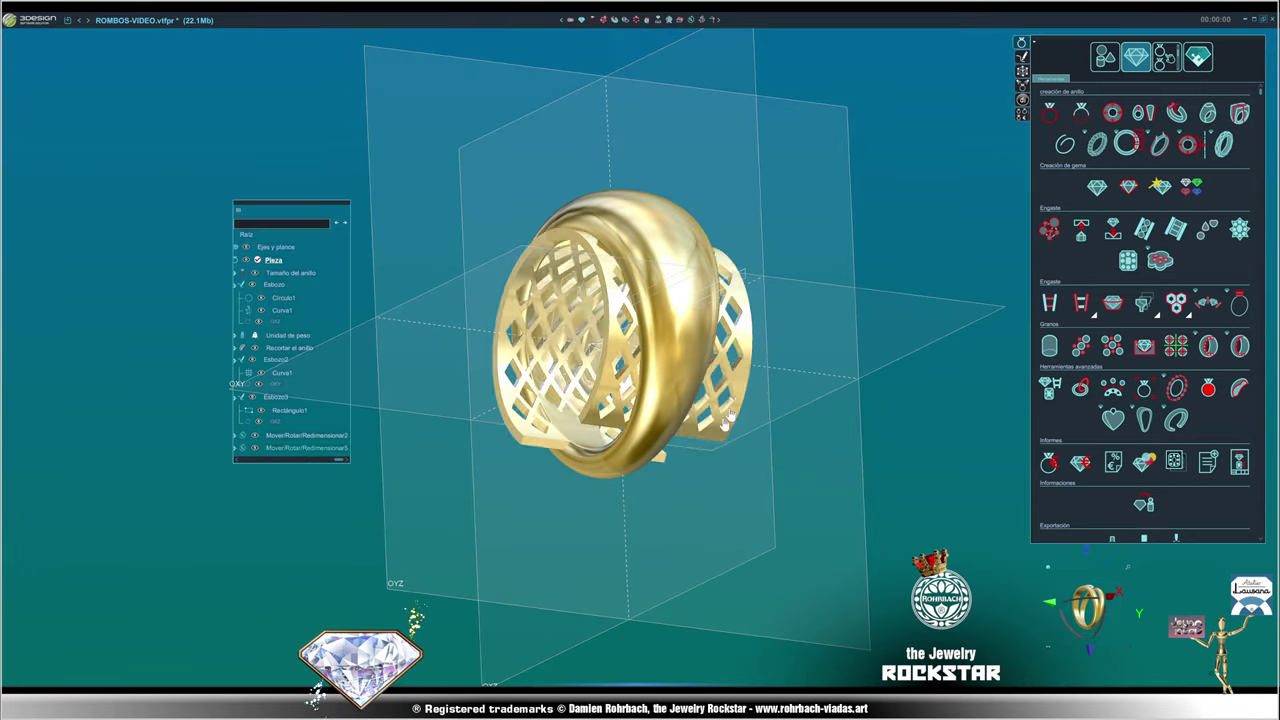
- Begin a new sketch on the front plane
{"action": "mouse_move", "coordinate": [677, 405]}
{"action": "right_mouse_down"}
{"action": "mouse_move", "coordinate": [726, 83]}
{"action": "mouse_move", "coordinate": [747, 471]}
{"action": "mouse_move", "coordinate": [603, 352]}
{"action": "mouse_move", "coordinate": [627, 125]}
{"action": "mouse_move", "coordinate": [737, 420]}
{"action": "mouse_move", "coordinate": [661, 270]}
{"action": "mouse_move", "coordinate": [636, 430]}
{"action": "right_mouse_up"}
{"action": "scroll", "coordinate": [747, 471], "scroll_direction": "up", "scroll_amount": 5}
{"action": "scroll", "coordinate": [600, 346], "scroll_direction": "down", "scroll_amount": 3}
{"action": "mouse_move", "coordinate": [736, 259]}
{"action": "right_mouse_down"}
{"action": "mouse_move", "coordinate": [766, 252]}
{"action": "mouse_move", "coordinate": [880, 377]}
{"action": "mouse_move", "coordinate": [806, 428]}
{"action": "mouse_move", "coordinate": [580, 330]}
{"action": "mouse_move", "coordinate": [640, 300]}
{"action": "right_mouse_up"}
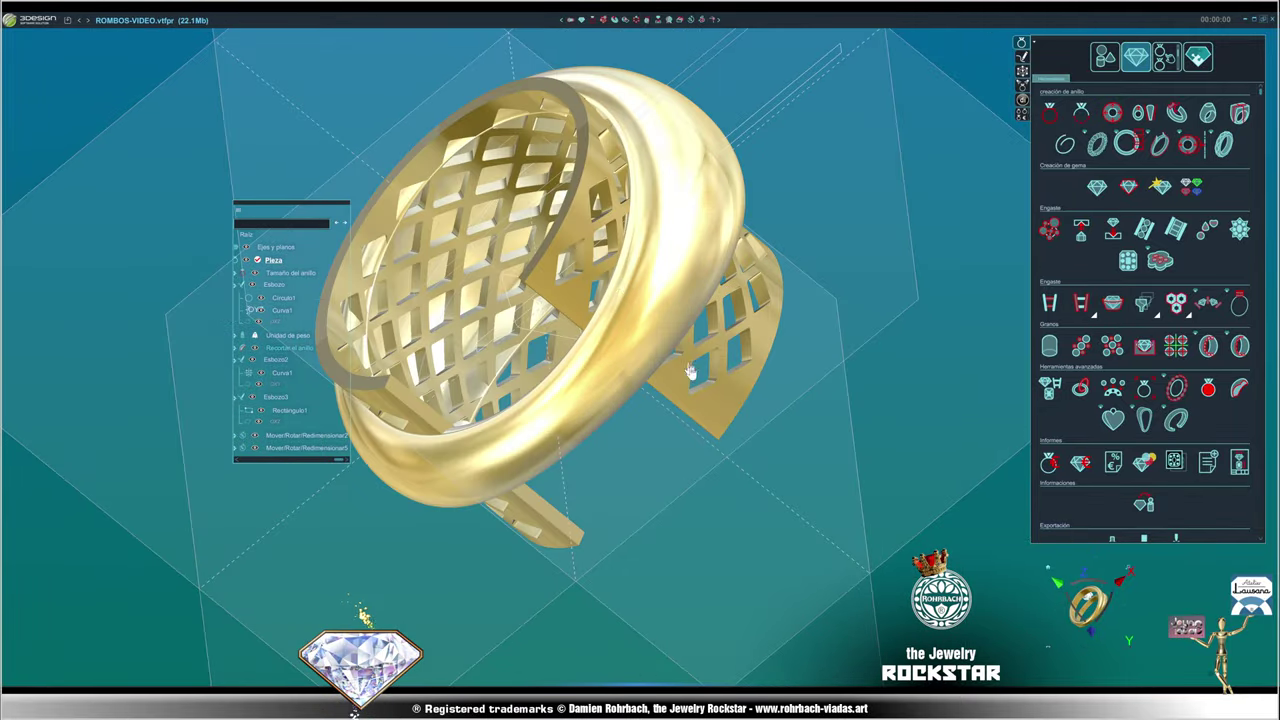
{"action": "mouse_move", "coordinate": [766, 177]}
{"action": "right_mouse_down"}
{"action": "mouse_move", "coordinate": [540, 441]}
{"action": "mouse_move", "coordinate": [865, 210]}
{"action": "mouse_move", "coordinate": [659, 109]}
{"action": "right_mouse_up"}
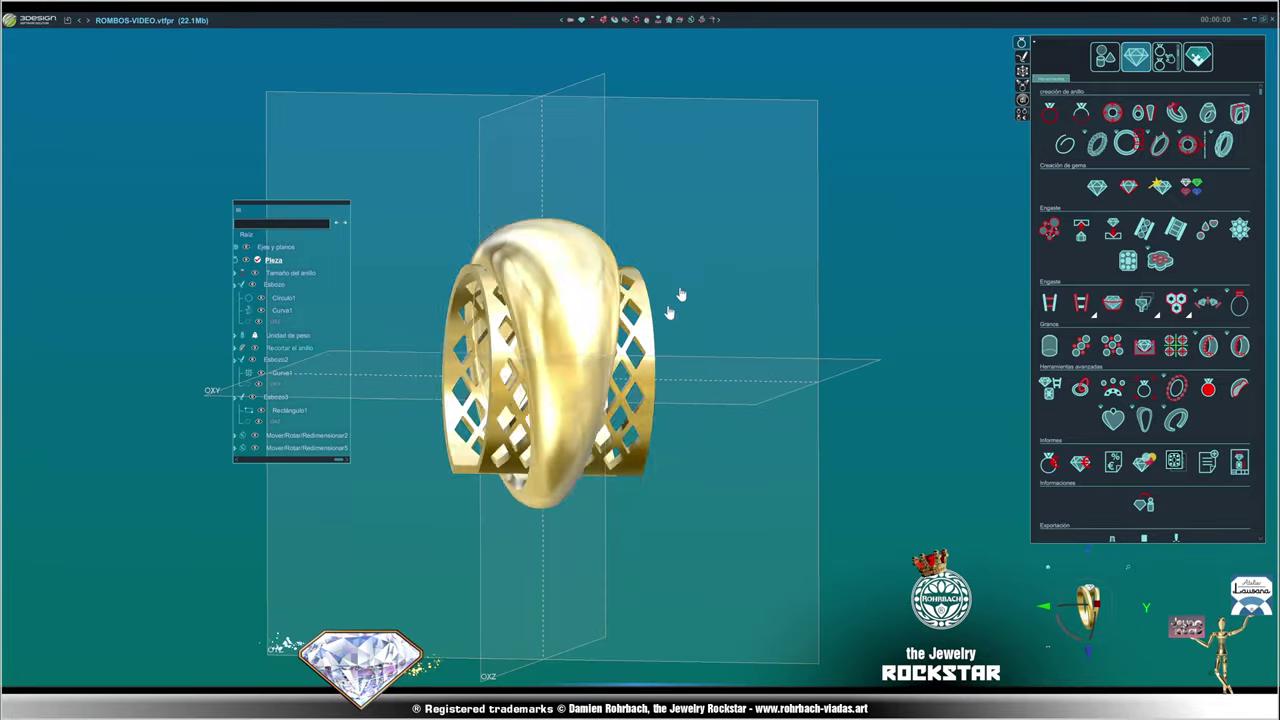
{"action": "left_click", "coordinate": [1020, 58]}
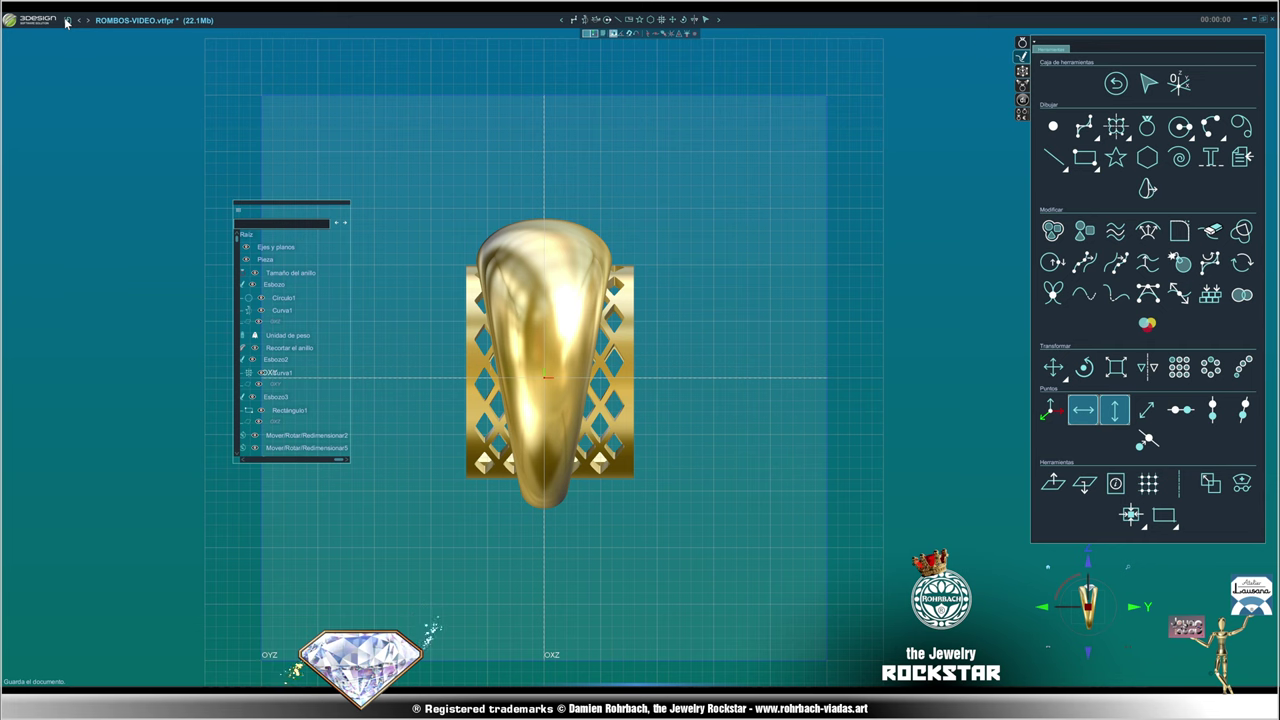
- Make the gold outer shell transparent to reveal the lattice
{"action": "scroll", "coordinate": [612, 374], "scroll_direction": "up", "scroll_amount": 3}
{"action": "right_click", "coordinate": [672, 130]}
{"action": "left_click", "coordinate": [703, 183]}
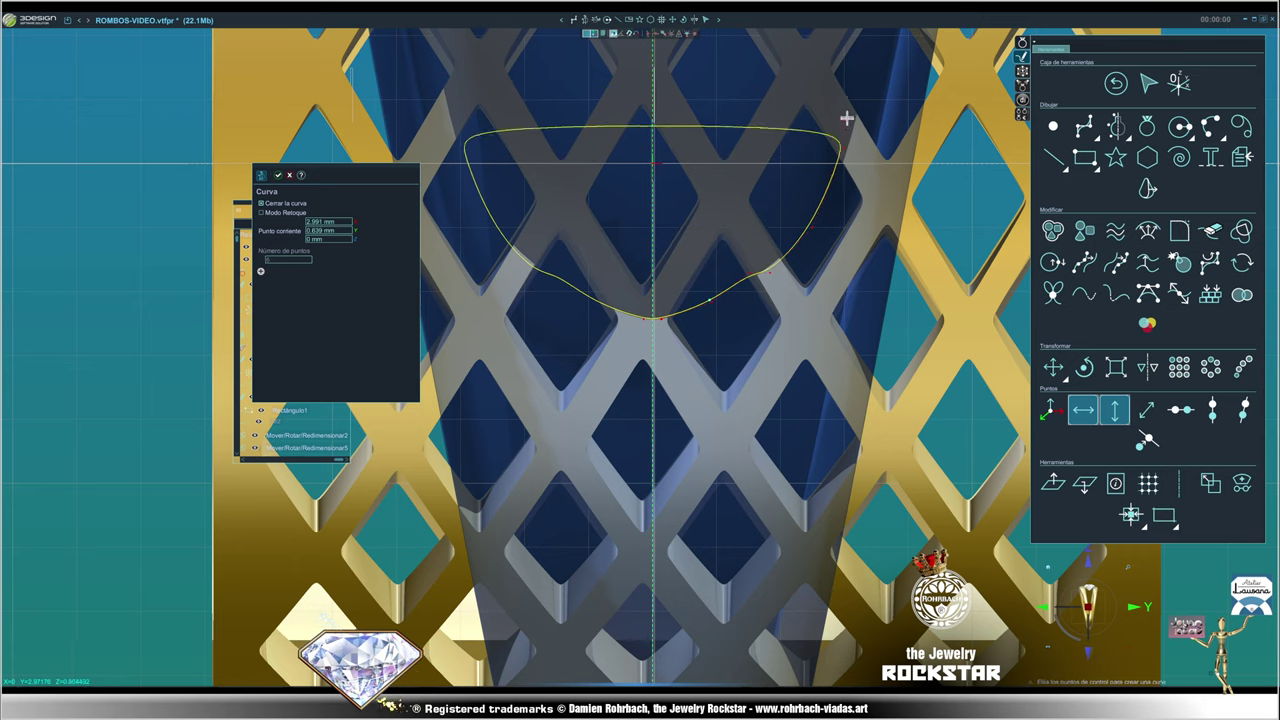
- Raise the U-shaped curve's top edge and upper corner, then close the sketch
{"action": "middle_click_drag", "start_coordinate": [846, 118], "coordinate": [714, 290]}
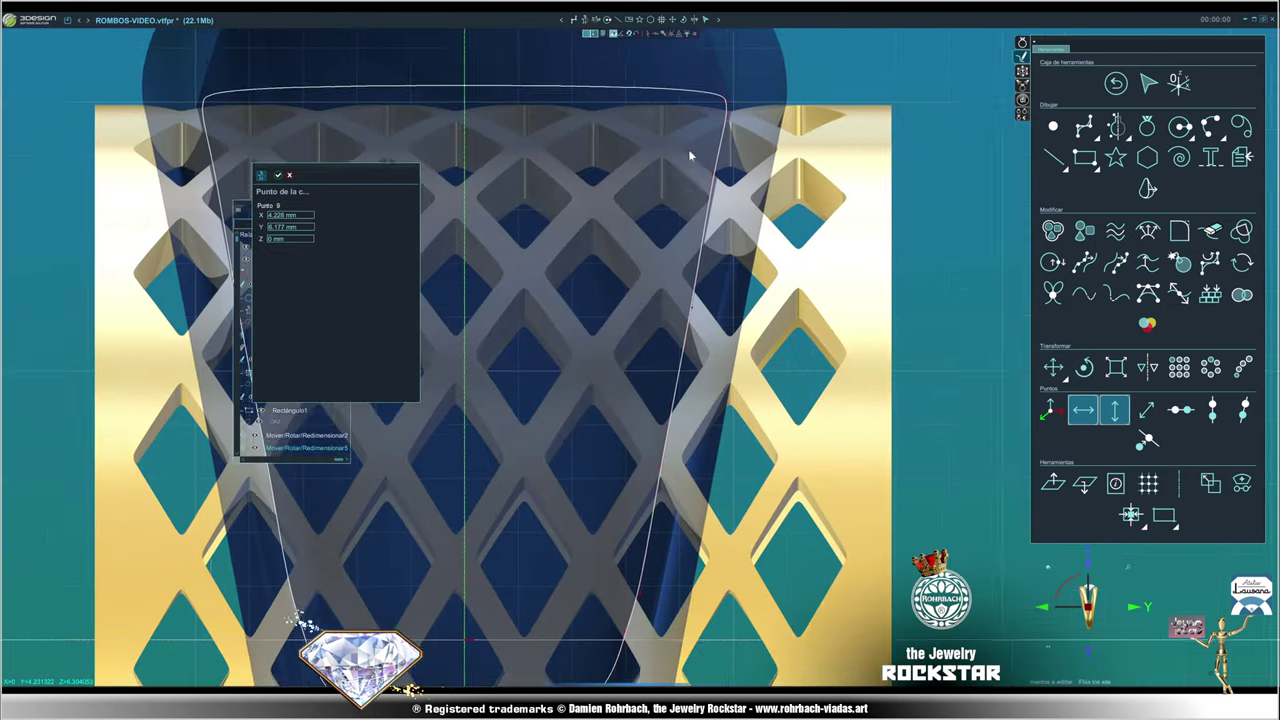
{"action": "scroll", "coordinate": [689, 155], "scroll_direction": "up", "scroll_amount": 3}
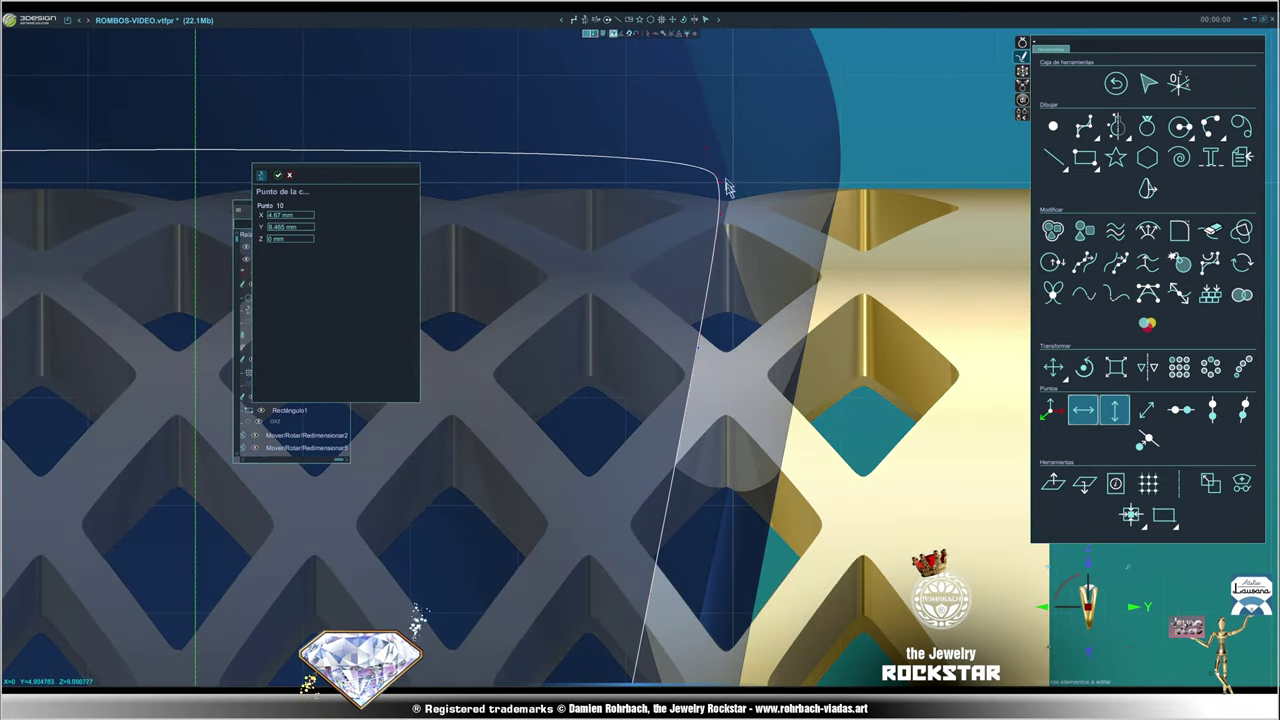
{"action": "mouse_move", "coordinate": [705, 155]}
{"action": "left_mouse_down"}
{"action": "mouse_move", "coordinate": [726, 193]}
{"action": "mouse_move", "coordinate": [729, 128]}
{"action": "left_mouse_up"}
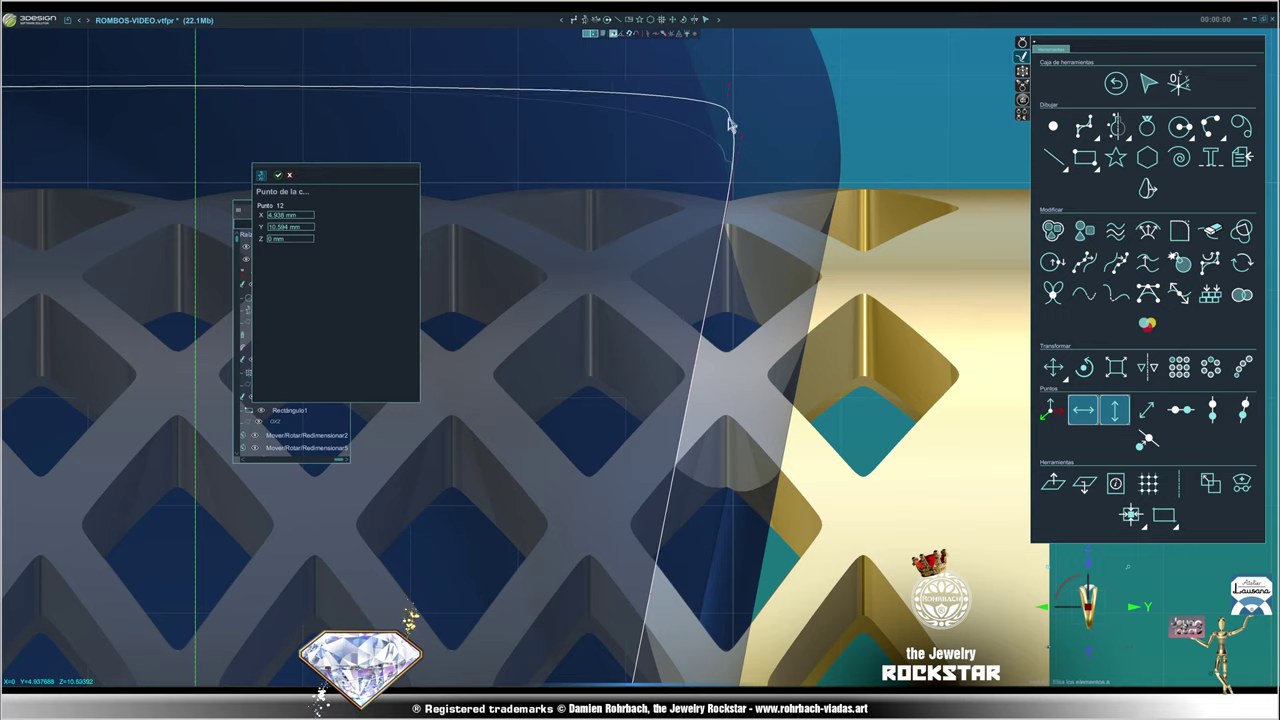
{"action": "scroll", "coordinate": [771, 371], "scroll_direction": "down", "scroll_amount": 5}
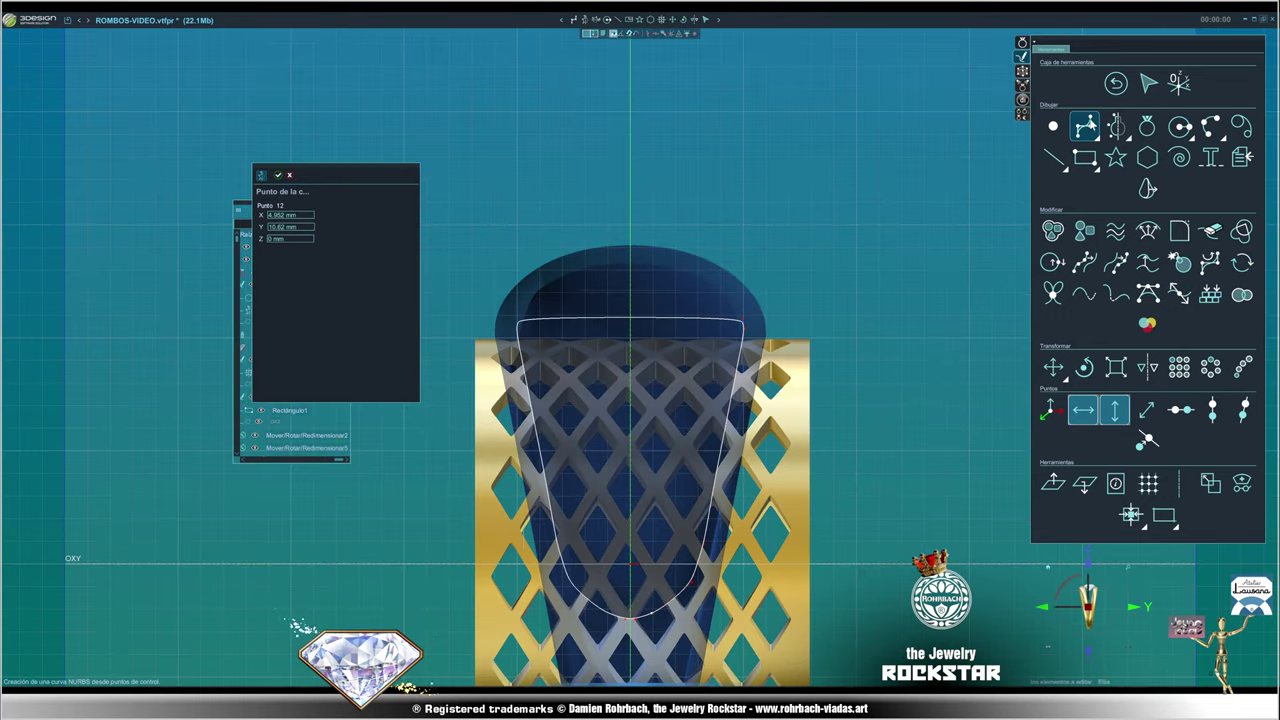
{"action": "left_click", "coordinate": [1108, 87]}
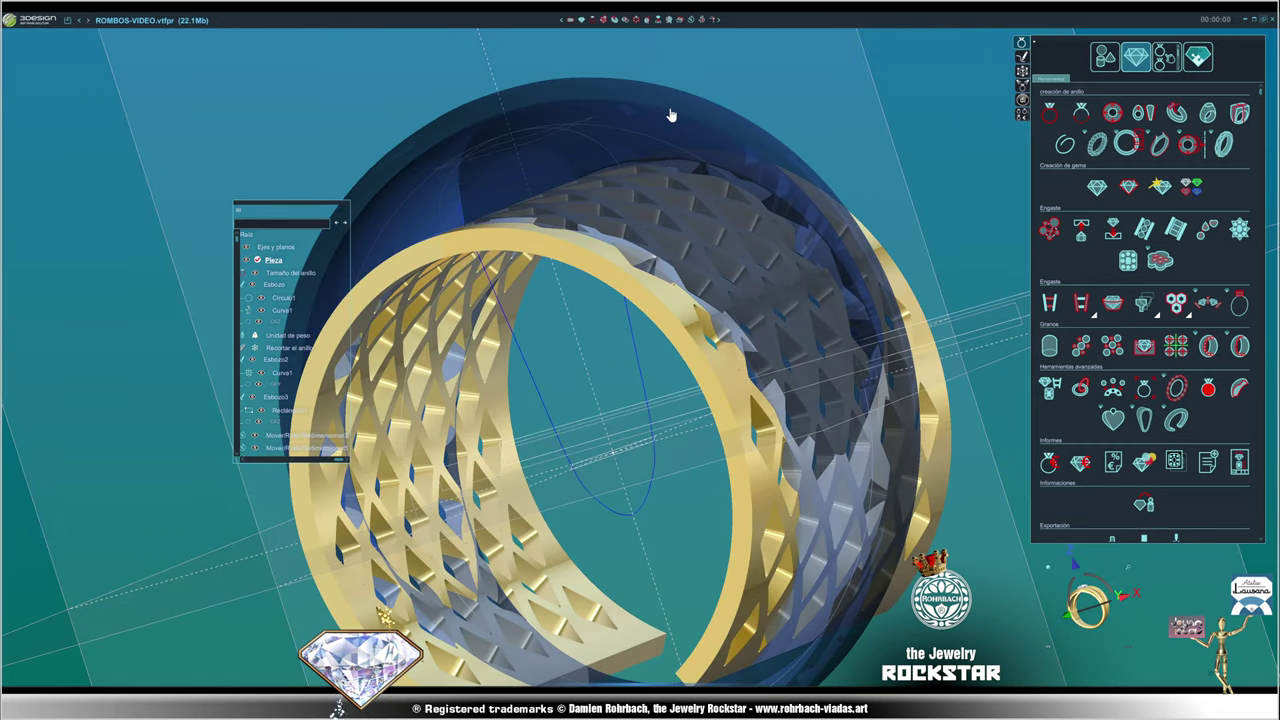
- Extrude Curva1 20 mm to both sides into a Yellow gold 14K block crossing the ring
{"action": "key", "text": "1"}
{"action": "mouse_move", "coordinate": [783, 214]}
{"action": "middle_mouse_down"}
{"action": "mouse_move", "coordinate": [718, 225]}
{"action": "mouse_move", "coordinate": [646, 54]}
{"action": "middle_mouse_up"}
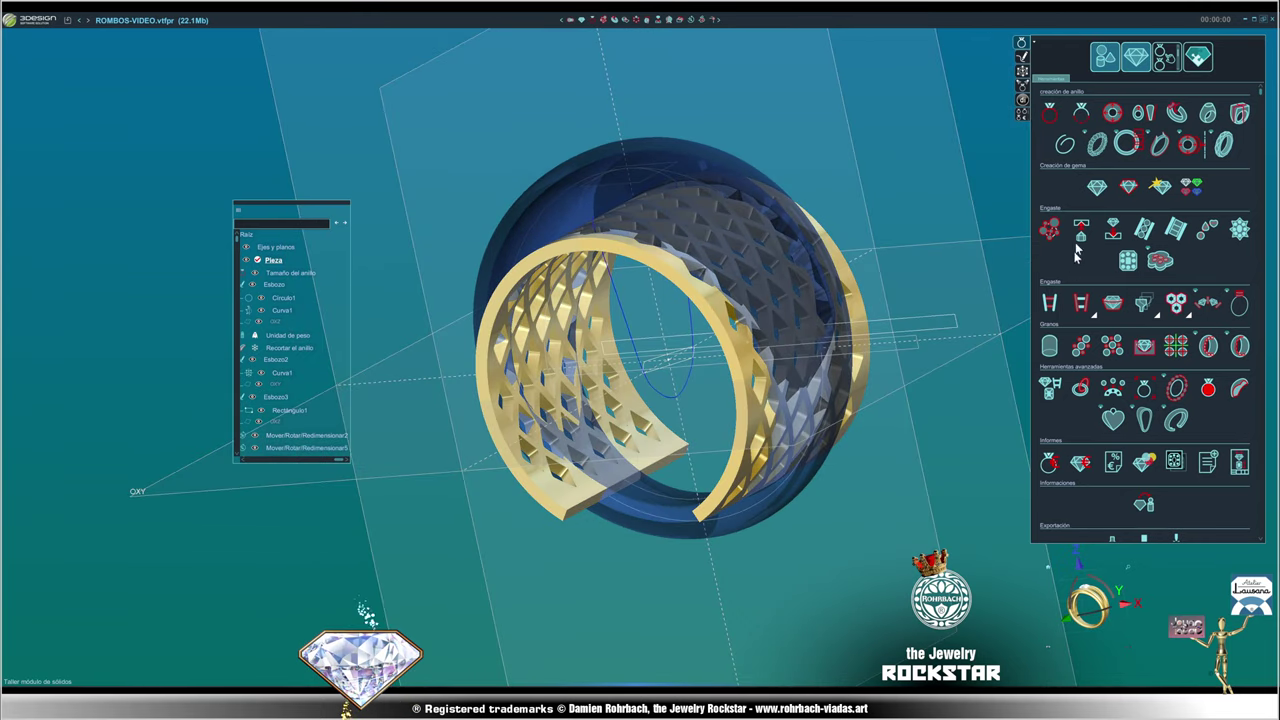
{"action": "left_click", "coordinate": [1049, 187]}
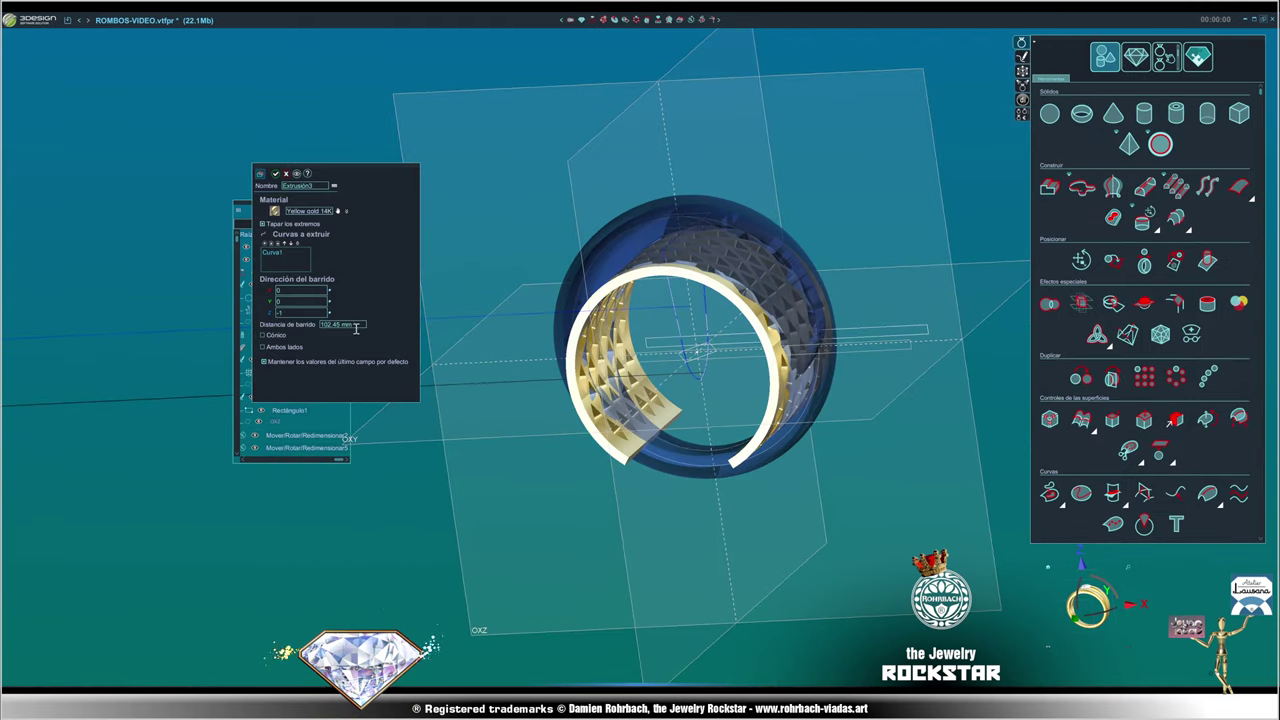
{"action": "left_click", "coordinate": [264, 347]}
{"action": "key", "text": "Return"}
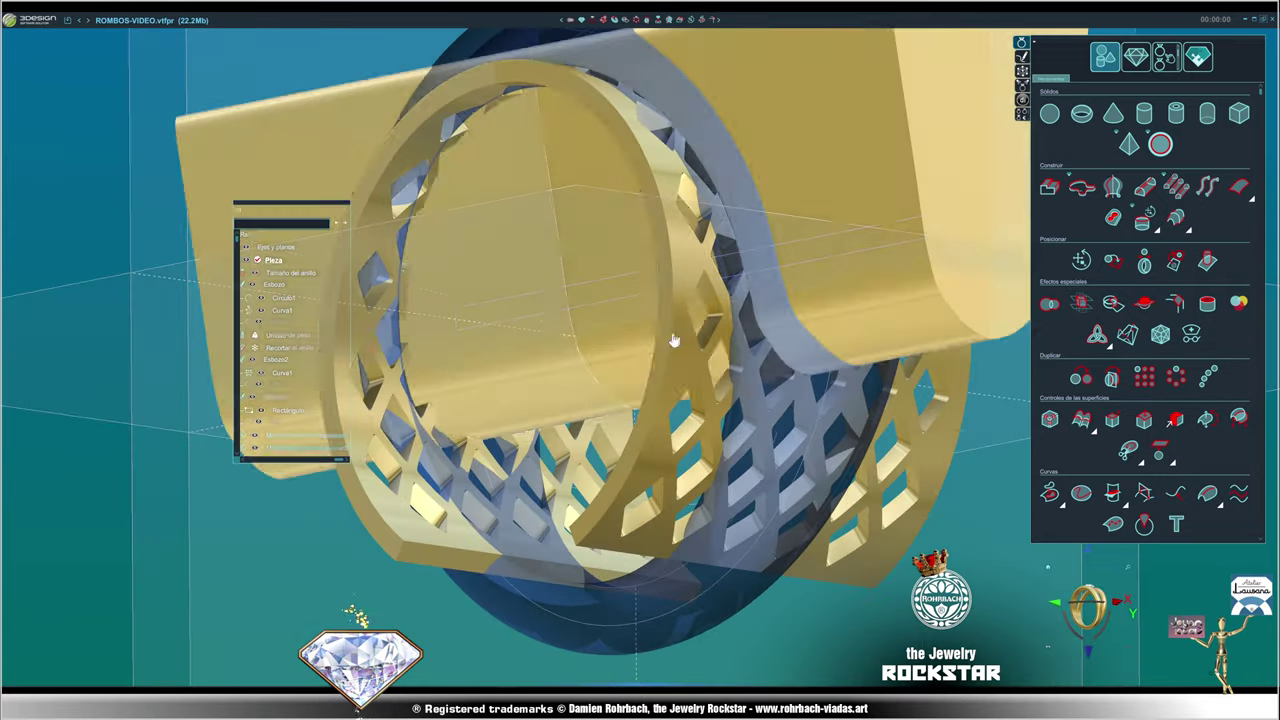
{"action": "mouse_move", "coordinate": [623, 403]}
{"action": "middle_mouse_down"}
{"action": "mouse_move", "coordinate": [467, 230]}
{"action": "mouse_move", "coordinate": [543, 371]}
{"action": "mouse_move", "coordinate": [314, 428]}
{"action": "middle_mouse_up"}
{"action": "double_click", "coordinate": [285, 423]}
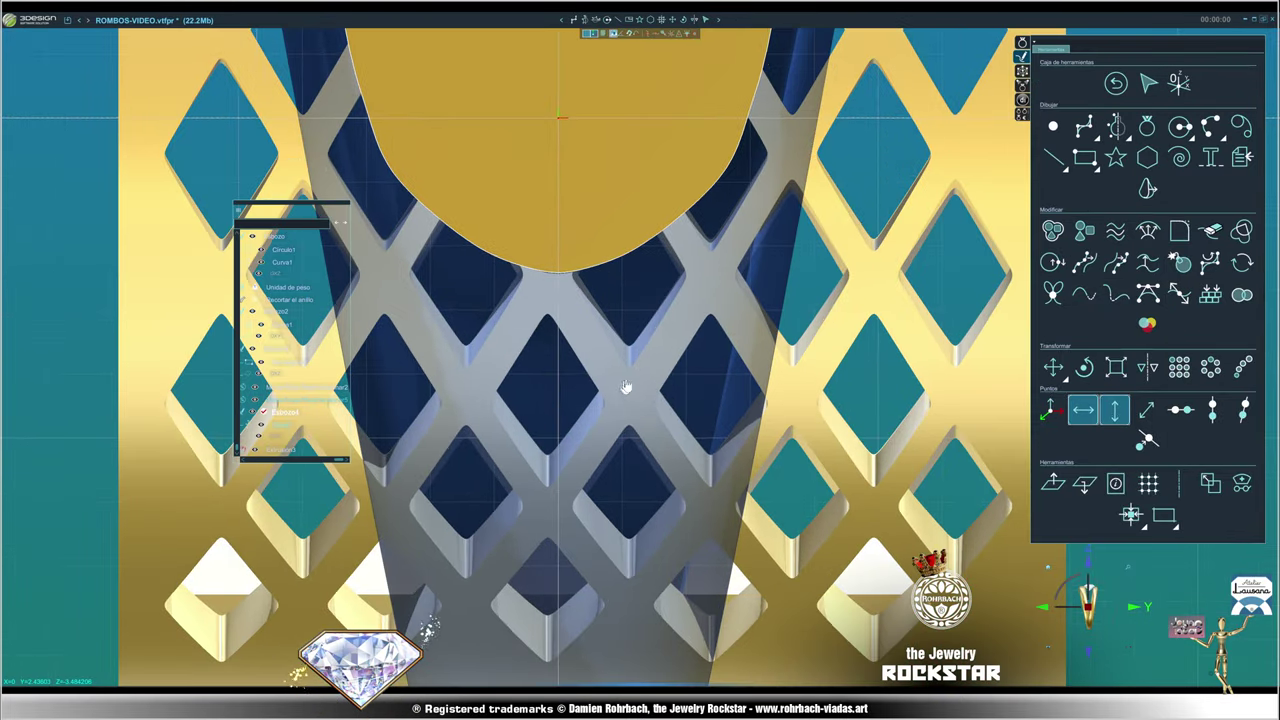
- Hide the lattice solid and drag the outline's bottom control point lower
{"action": "right_click", "coordinate": [628, 380]}
{"action": "left_click", "coordinate": [548, 216]}
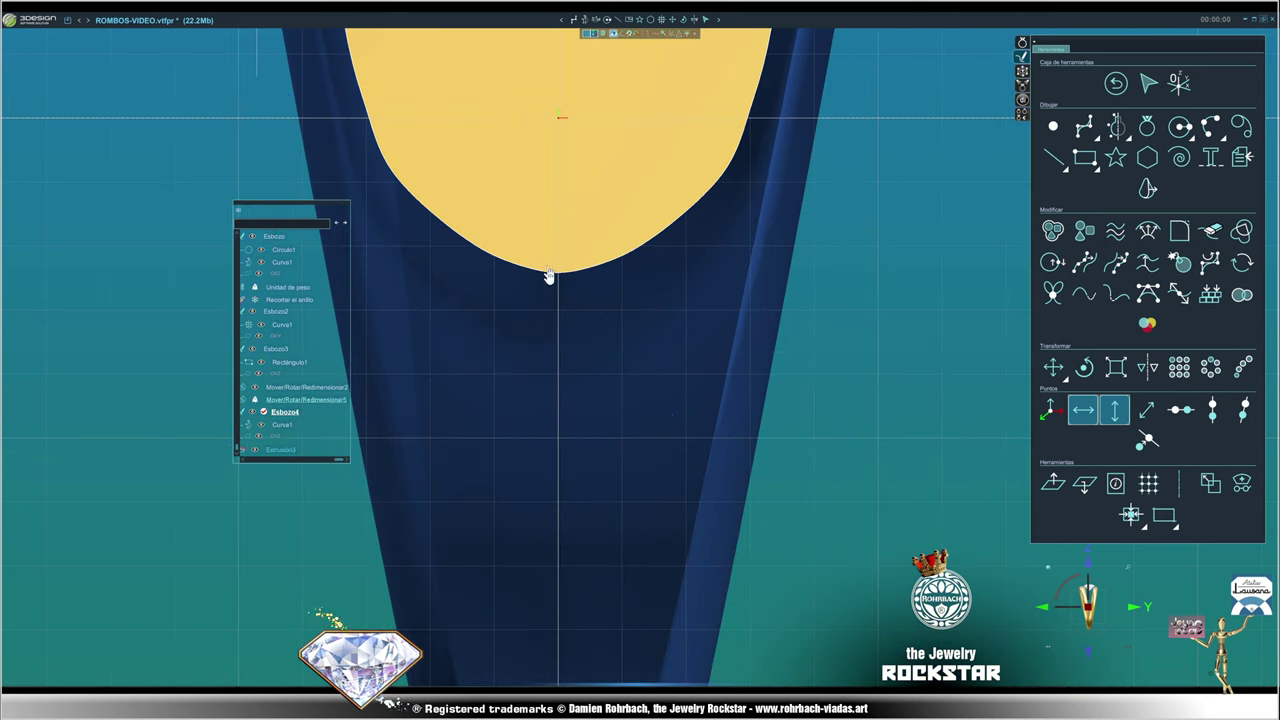
{"action": "scroll", "coordinate": [584, 274], "scroll_direction": "up", "scroll_amount": 2}
{"action": "scroll", "coordinate": [575, 277], "scroll_direction": "up", "scroll_amount": 2}
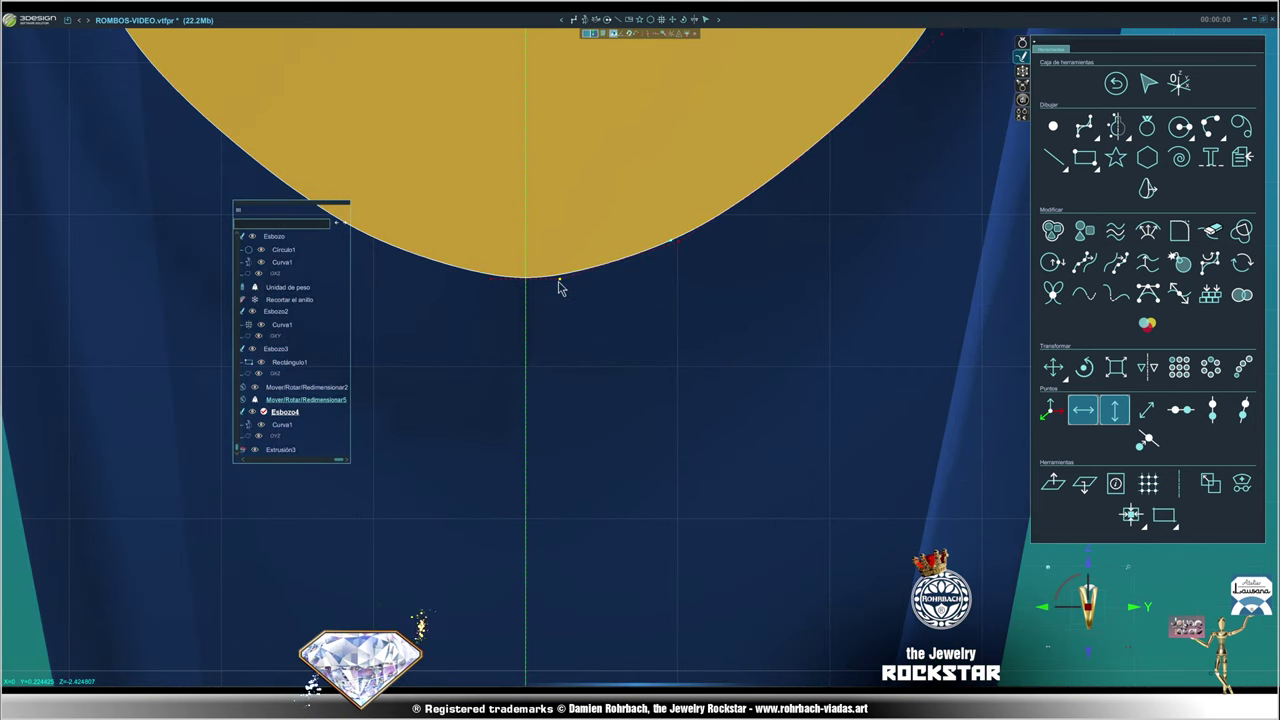
{"action": "left_click_drag", "start_coordinate": [560, 287], "coordinate": [572, 428]}
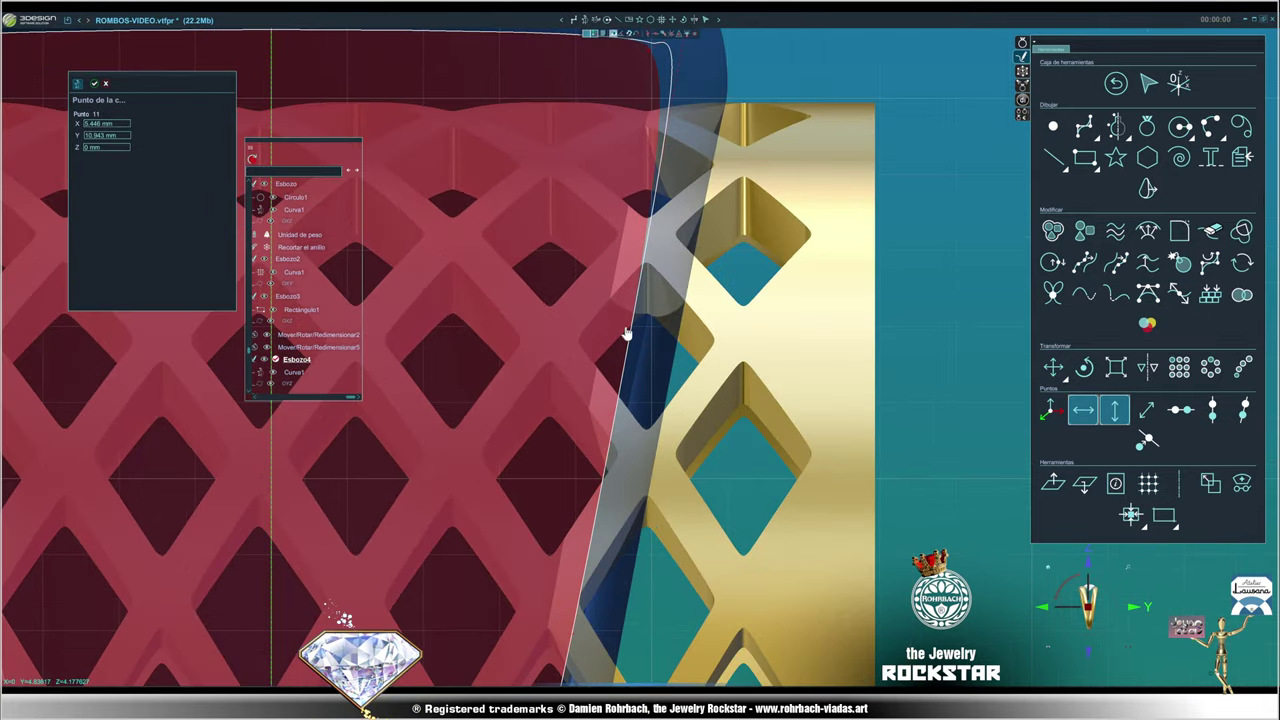
- Select outline curve Curva1 and pick a single point on it to edit
{"action": "left_click", "coordinate": [626, 333]}
{"action": "scroll", "coordinate": [650, 320], "scroll_direction": "up", "scroll_amount": 2}
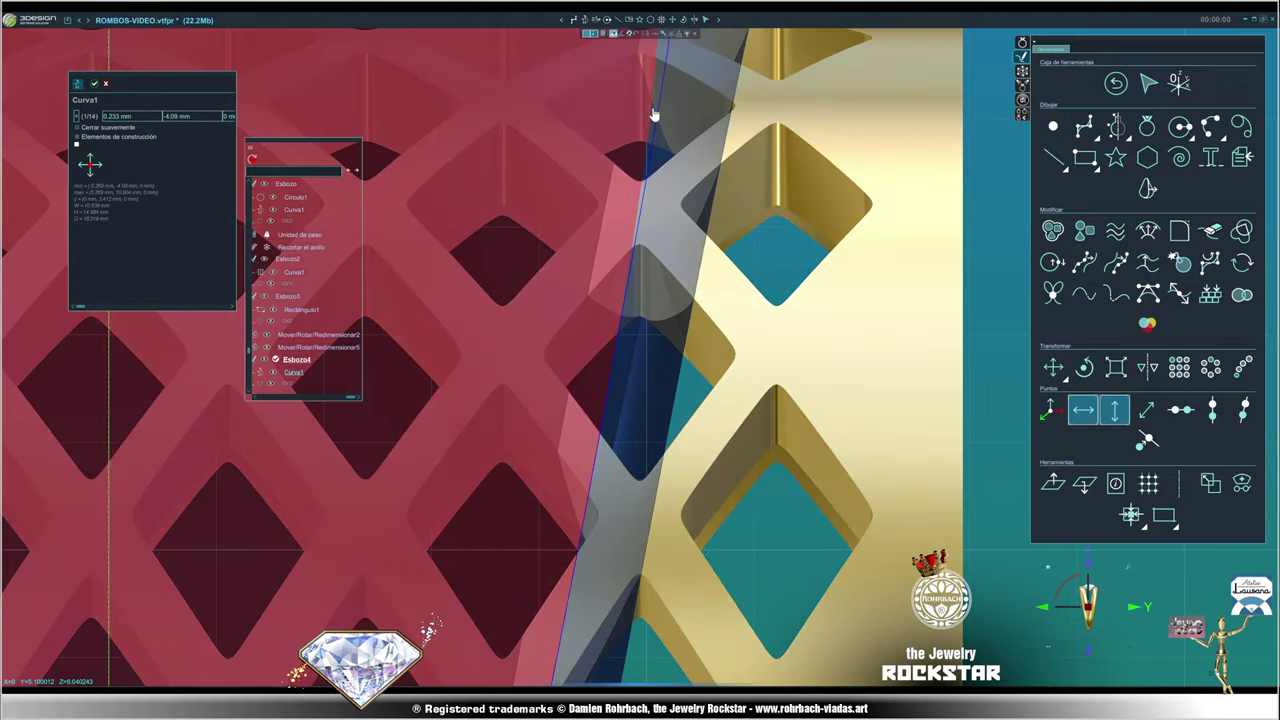
{"action": "left_click", "coordinate": [591, 506]}
{"action": "scroll", "coordinate": [591, 506], "scroll_direction": "down", "scroll_amount": 2}
{"action": "scroll", "coordinate": [491, 337], "scroll_direction": "down", "scroll_amount": 5}
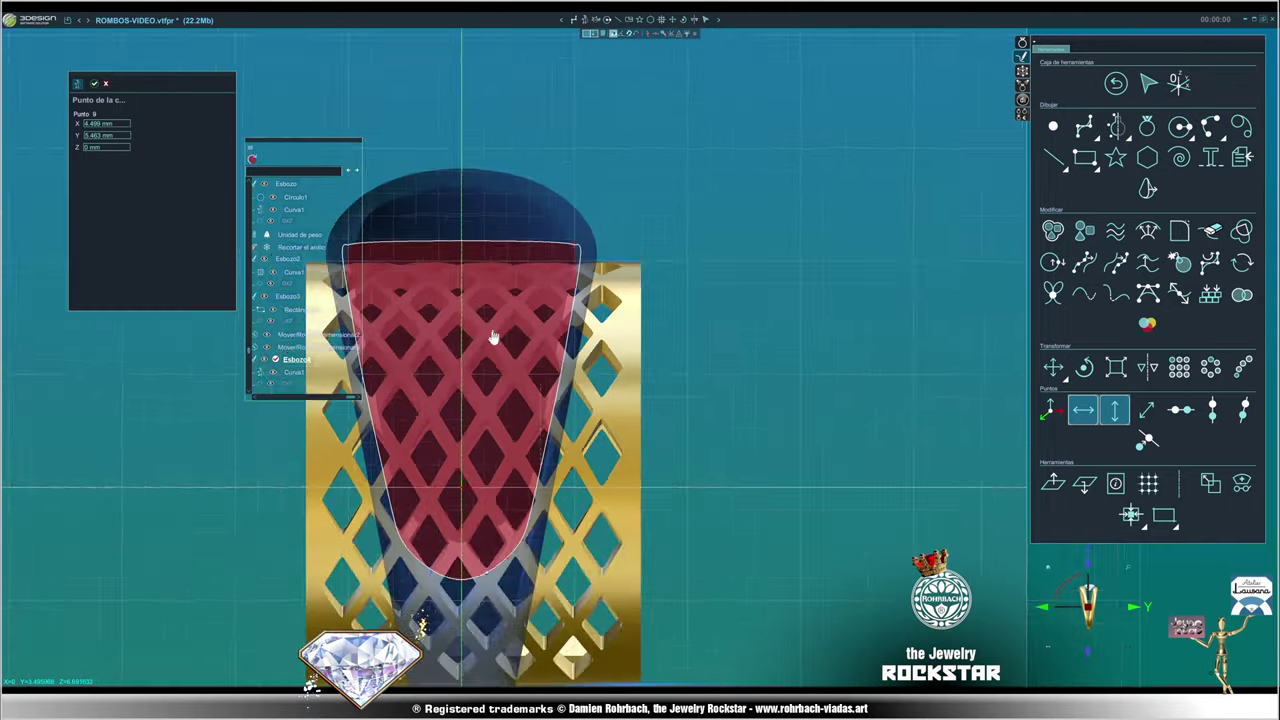
{"action": "right_click_drag", "start_coordinate": [491, 337], "coordinate": [150, 118]}
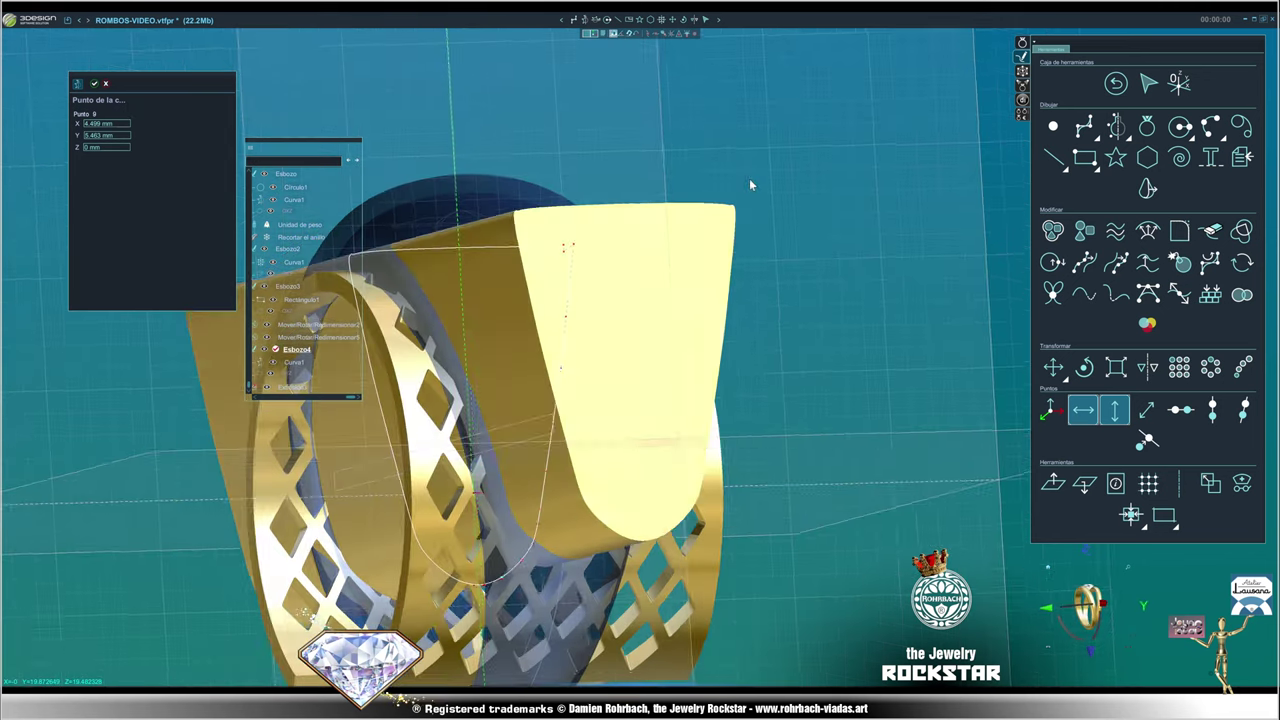
{"action": "scroll", "coordinate": [603, 346], "scroll_direction": "up", "scroll_amount": 3}
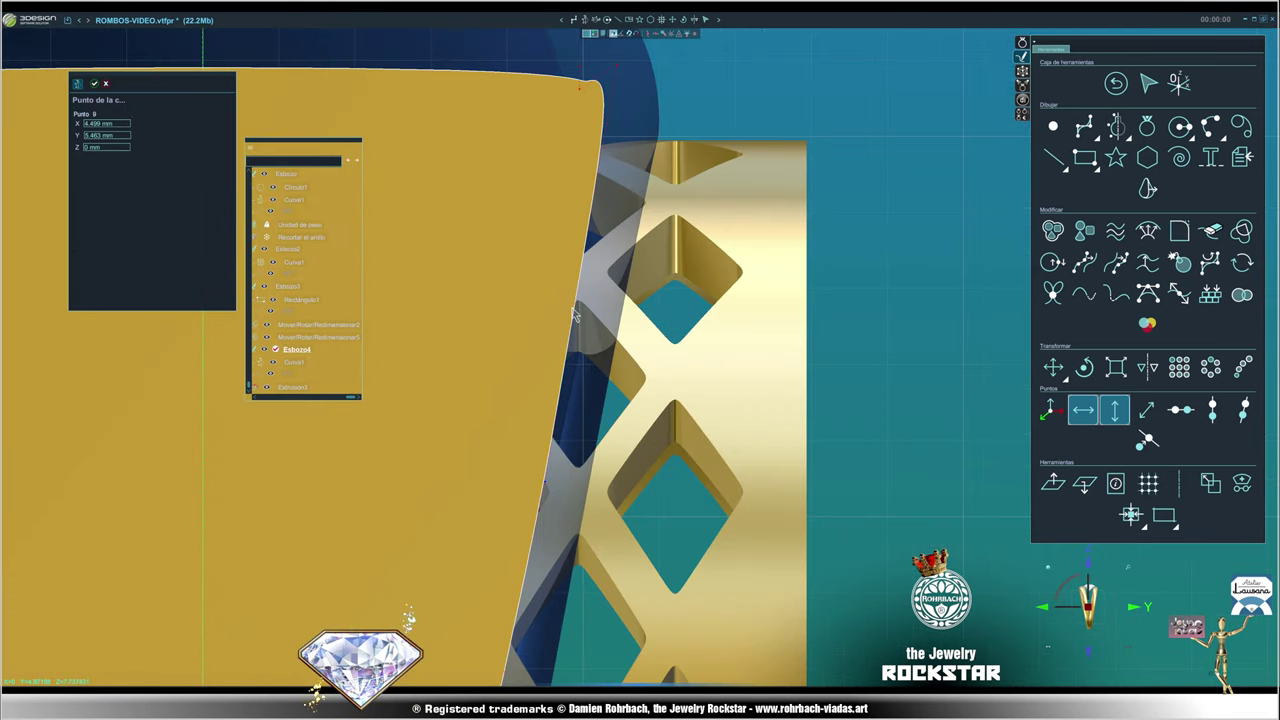
- Reselect Curva1 in Esbozo4 and exit the sketch so Extrusión3 rebuilds
{"action": "double_click", "coordinate": [590, 298]}
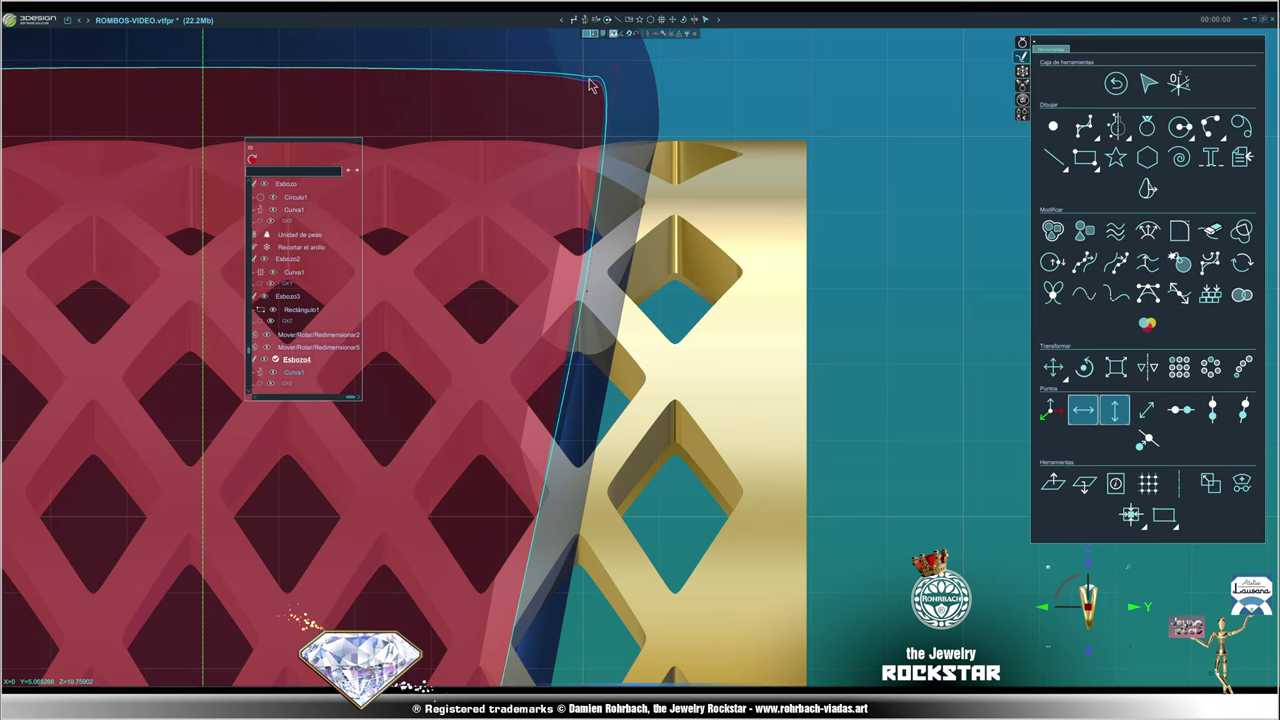
{"action": "scroll", "coordinate": [628, 63], "scroll_direction": "down", "scroll_amount": 3}
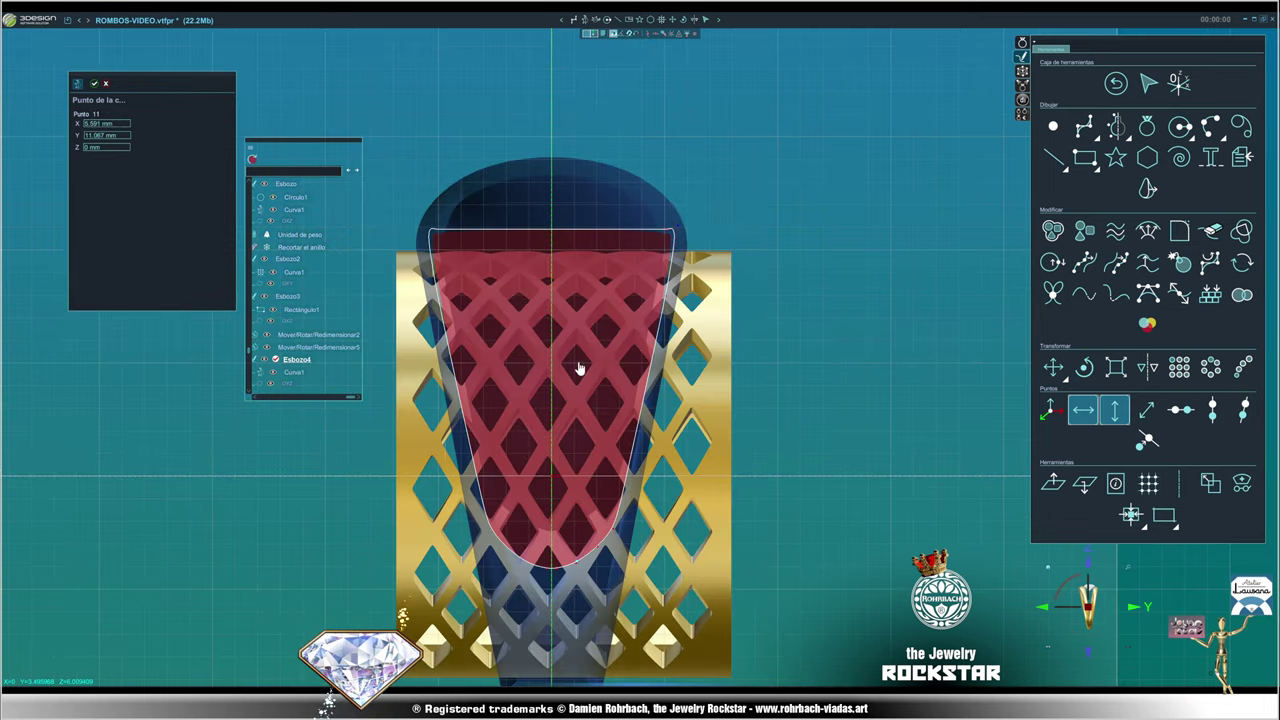
{"action": "scroll", "coordinate": [580, 363], "scroll_direction": "up", "scroll_amount": 5}
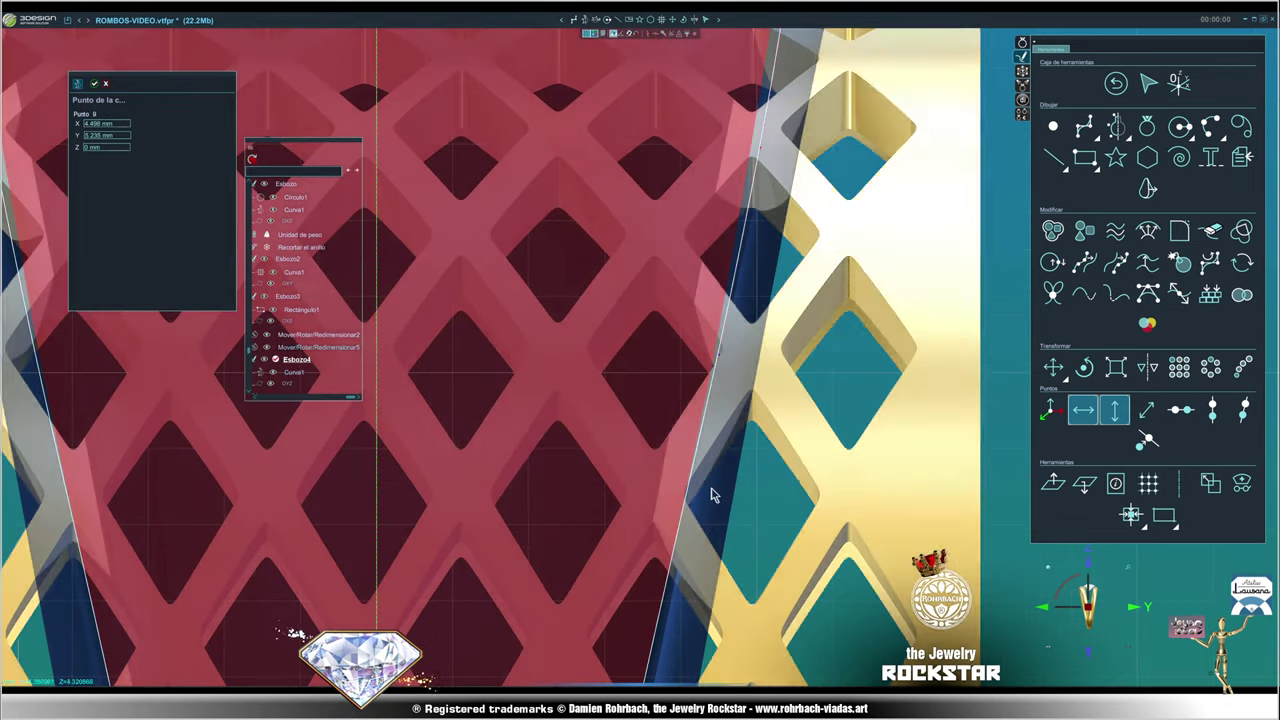
{"action": "left_click", "coordinate": [692, 498]}
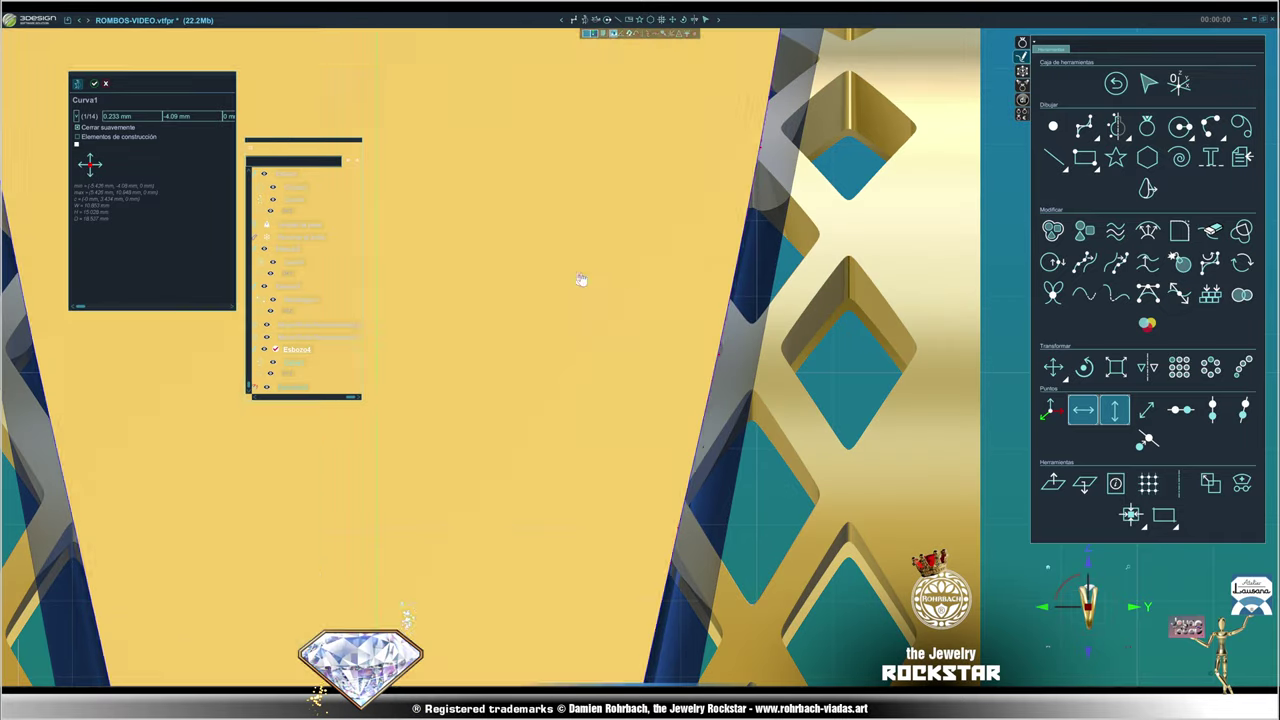
{"action": "scroll", "coordinate": [580, 280], "scroll_direction": "down", "scroll_amount": 5}
{"action": "mouse_move", "coordinate": [580, 280]}
{"action": "middle_mouse_down"}
{"action": "mouse_move", "coordinate": [538, 110]}
{"action": "mouse_move", "coordinate": [683, 382]}
{"action": "mouse_move", "coordinate": [1117, 180]}
{"action": "middle_mouse_up"}
{"action": "left_click", "coordinate": [1116, 84]}
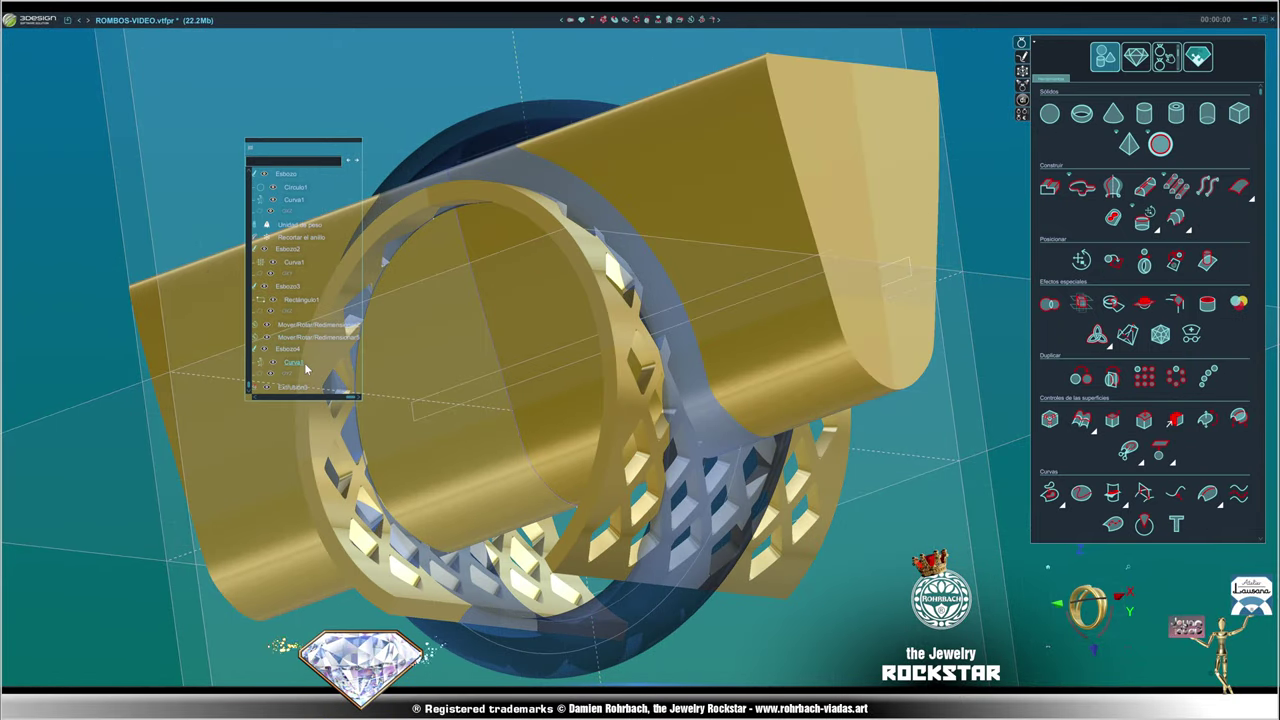
- Subtract Extrusión3 from the lattice band with Operaciones booleanas, creating Operaciones booleanas2
{"action": "right_click", "coordinate": [298, 245]}
{"action": "left_click", "coordinate": [339, 195]}
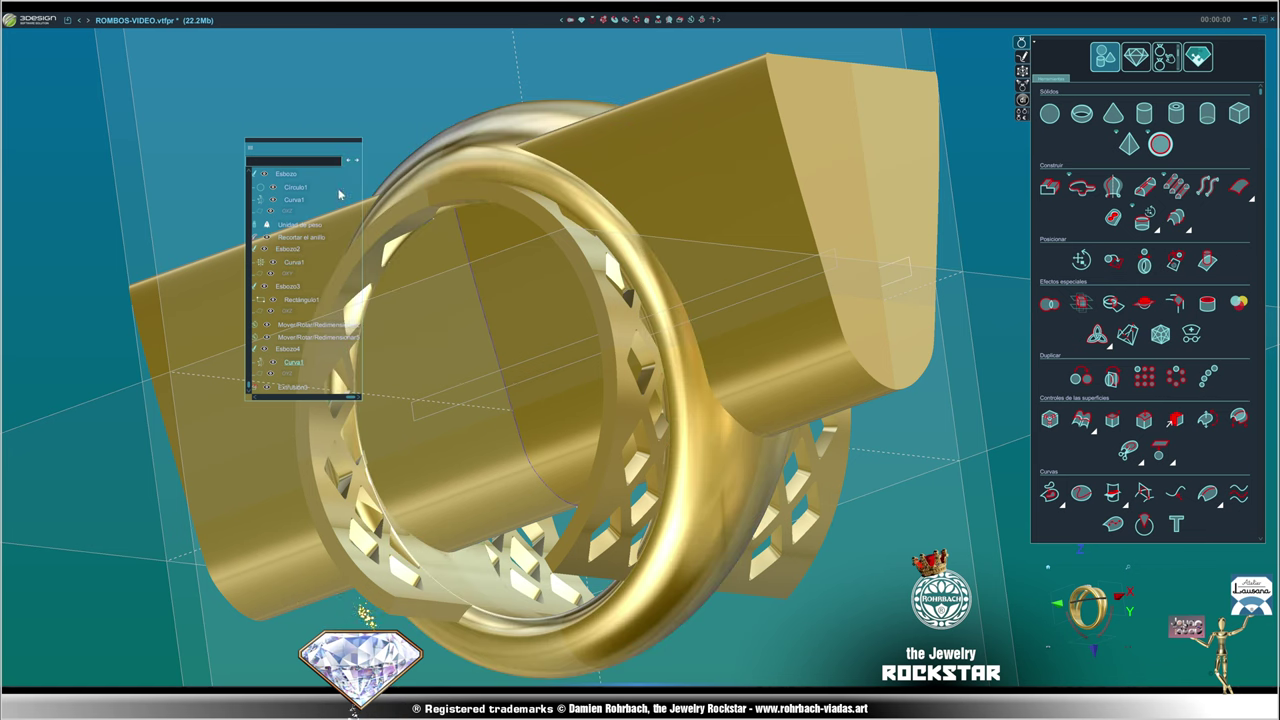
{"action": "middle_click_drag", "start_coordinate": [556, 341], "coordinate": [620, 260]}
{"action": "left_click", "coordinate": [659, 212]}
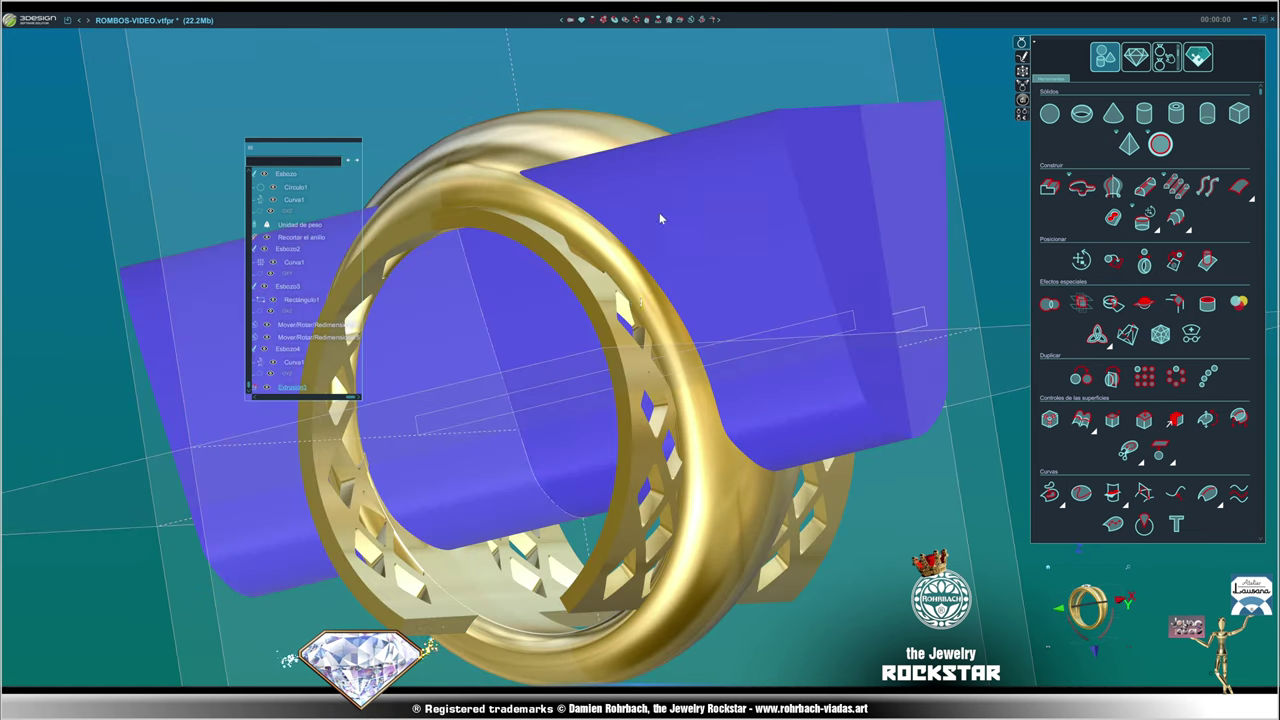
{"action": "left_click", "coordinate": [604, 295]}
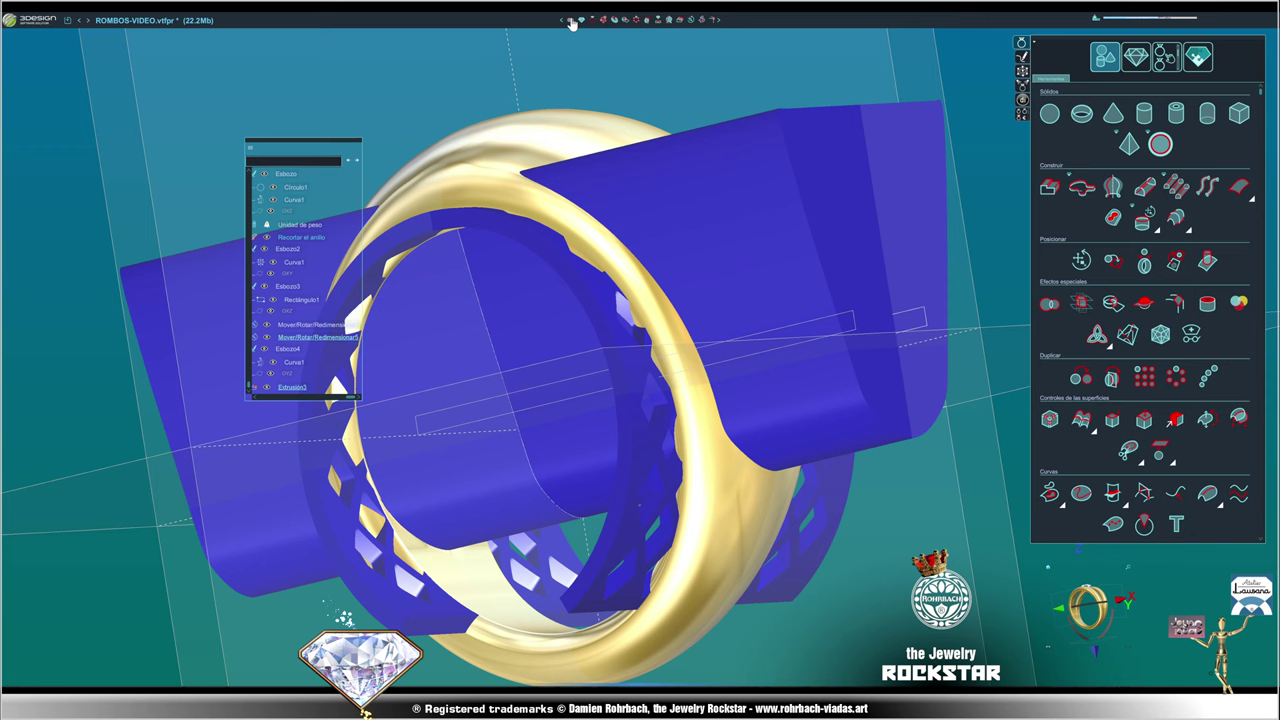
{"action": "left_click", "coordinate": [572, 20]}
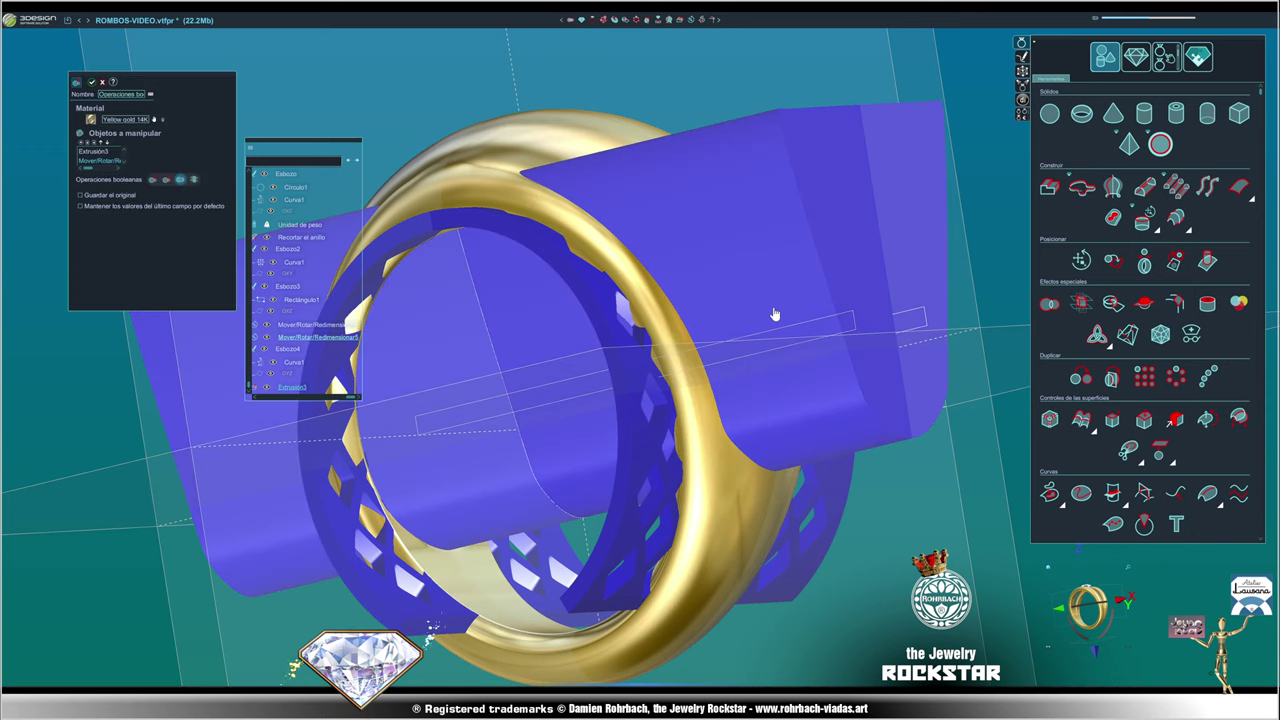
{"action": "right_click", "coordinate": [794, 503]}
{"action": "mouse_move", "coordinate": [794, 503]}
{"action": "middle_mouse_down"}
{"action": "mouse_move", "coordinate": [686, 271]}
{"action": "mouse_move", "coordinate": [568, 210]}
{"action": "mouse_move", "coordinate": [782, 336]}
{"action": "mouse_move", "coordinate": [307, 404]}
{"action": "middle_mouse_up"}
{"action": "left_click", "coordinate": [568, 210]}
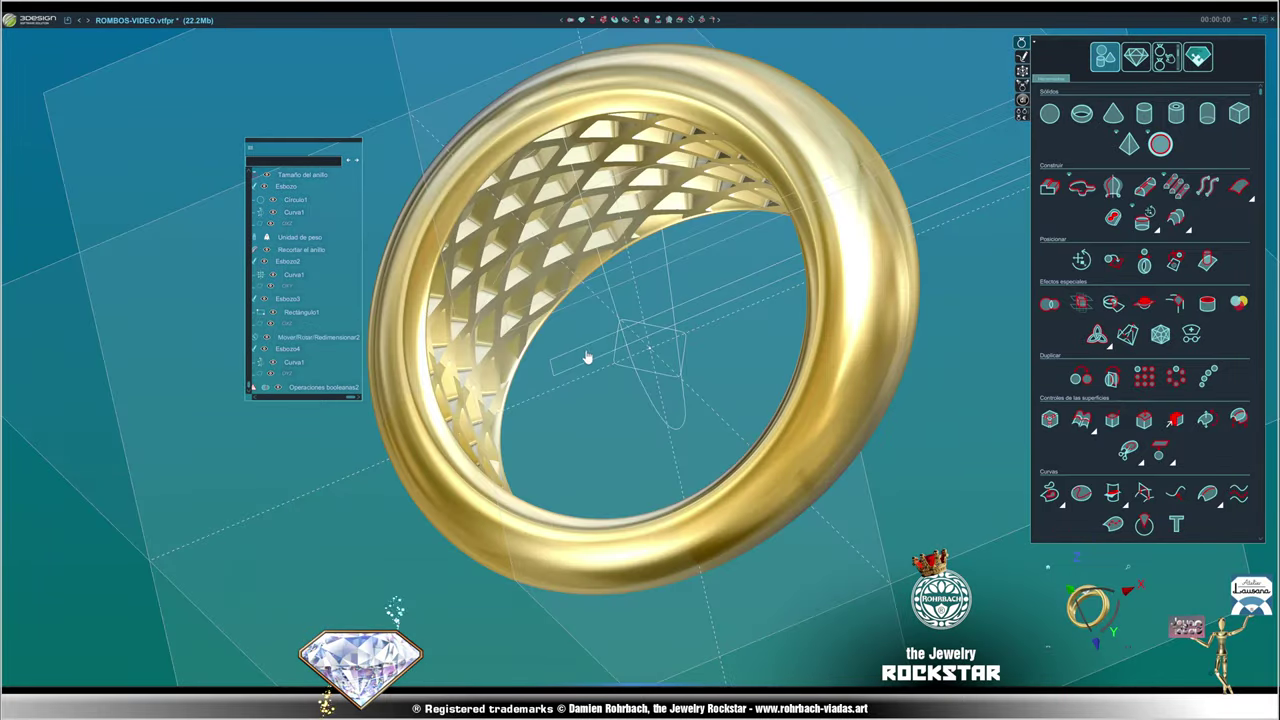
- Orbit around the ring to inspect the trimmed rhombus lattice lining
{"action": "mouse_move", "coordinate": [779, 332]}
{"action": "middle_mouse_down"}
{"action": "mouse_move", "coordinate": [894, 268]}
{"action": "mouse_move", "coordinate": [648, 418]}
{"action": "mouse_move", "coordinate": [760, 354]}
{"action": "mouse_move", "coordinate": [843, 449]}
{"action": "mouse_move", "coordinate": [820, 177]}
{"action": "mouse_move", "coordinate": [665, 316]}
{"action": "mouse_move", "coordinate": [366, 457]}
{"action": "mouse_move", "coordinate": [737, 463]}
{"action": "mouse_move", "coordinate": [468, 305]}
{"action": "mouse_move", "coordinate": [867, 518]}
{"action": "mouse_move", "coordinate": [869, 457]}
{"action": "mouse_move", "coordinate": [829, 519]}
{"action": "mouse_move", "coordinate": [566, 271]}
{"action": "mouse_move", "coordinate": [877, 437]}
{"action": "mouse_move", "coordinate": [571, 363]}
{"action": "mouse_move", "coordinate": [628, 486]}
{"action": "mouse_move", "coordinate": [877, 337]}
{"action": "mouse_move", "coordinate": [479, 305]}
{"action": "mouse_move", "coordinate": [486, 343]}
{"action": "mouse_move", "coordinate": [840, 346]}
{"action": "mouse_move", "coordinate": [513, 261]}
{"action": "mouse_move", "coordinate": [513, 236]}
{"action": "middle_mouse_up"}
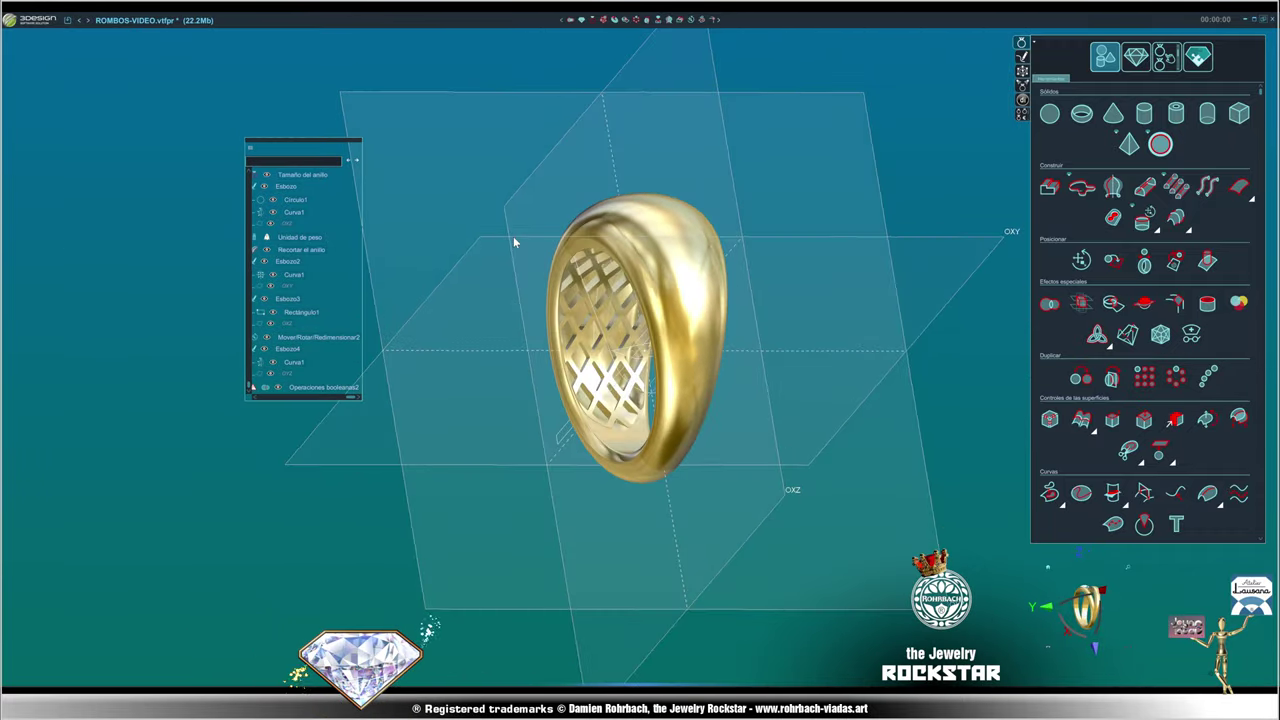
{"action": "scroll", "coordinate": [585, 270], "scroll_direction": "up", "scroll_amount": 2}
- Draw an arched curve, Curva2, in sketch Esbozo4 above the ring
{"action": "double_click", "coordinate": [585, 270]}
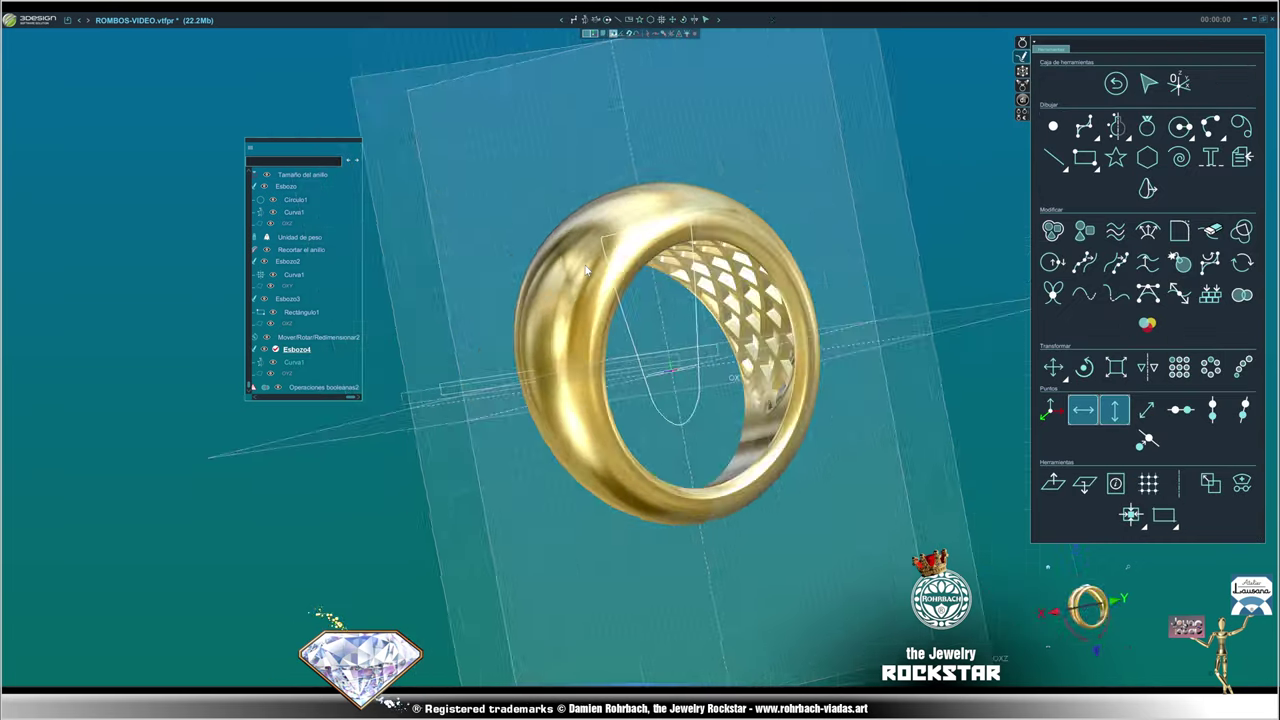
{"action": "left_click", "coordinate": [1116, 125]}
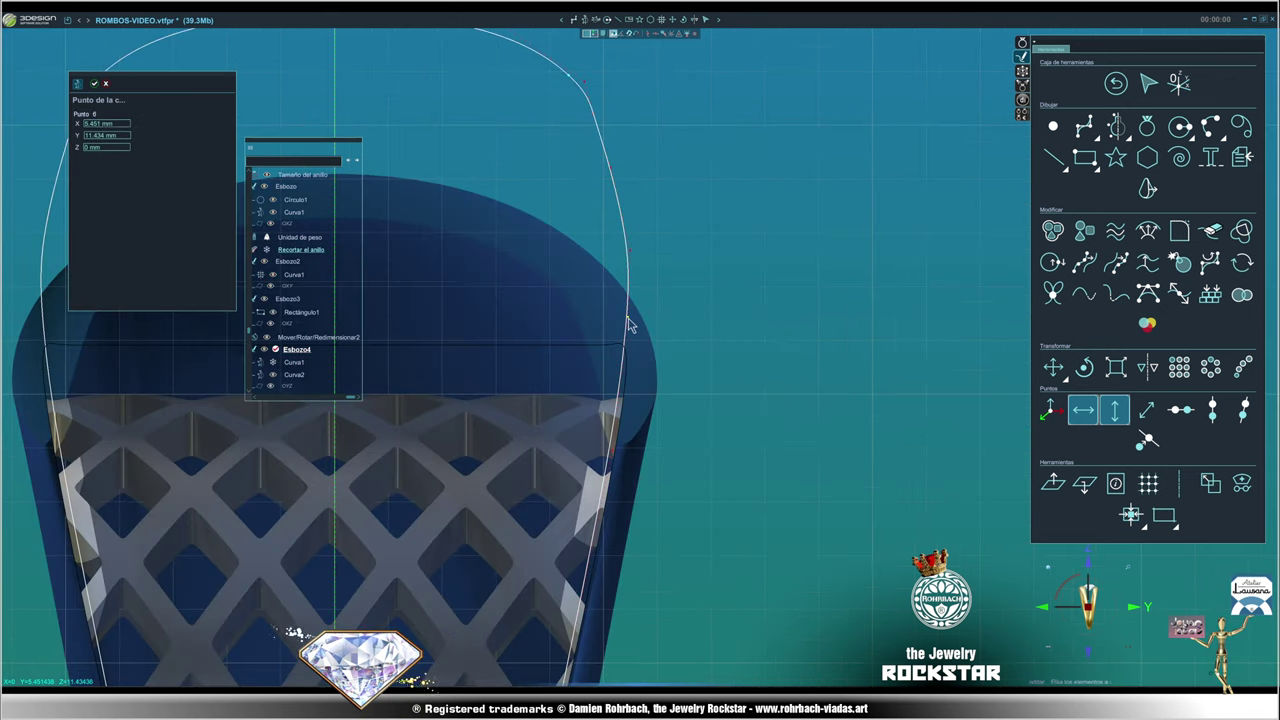
{"action": "scroll", "coordinate": [628, 322], "scroll_direction": "down", "scroll_amount": 5}
{"action": "scroll", "coordinate": [731, 429], "scroll_direction": "up", "scroll_amount": 3}
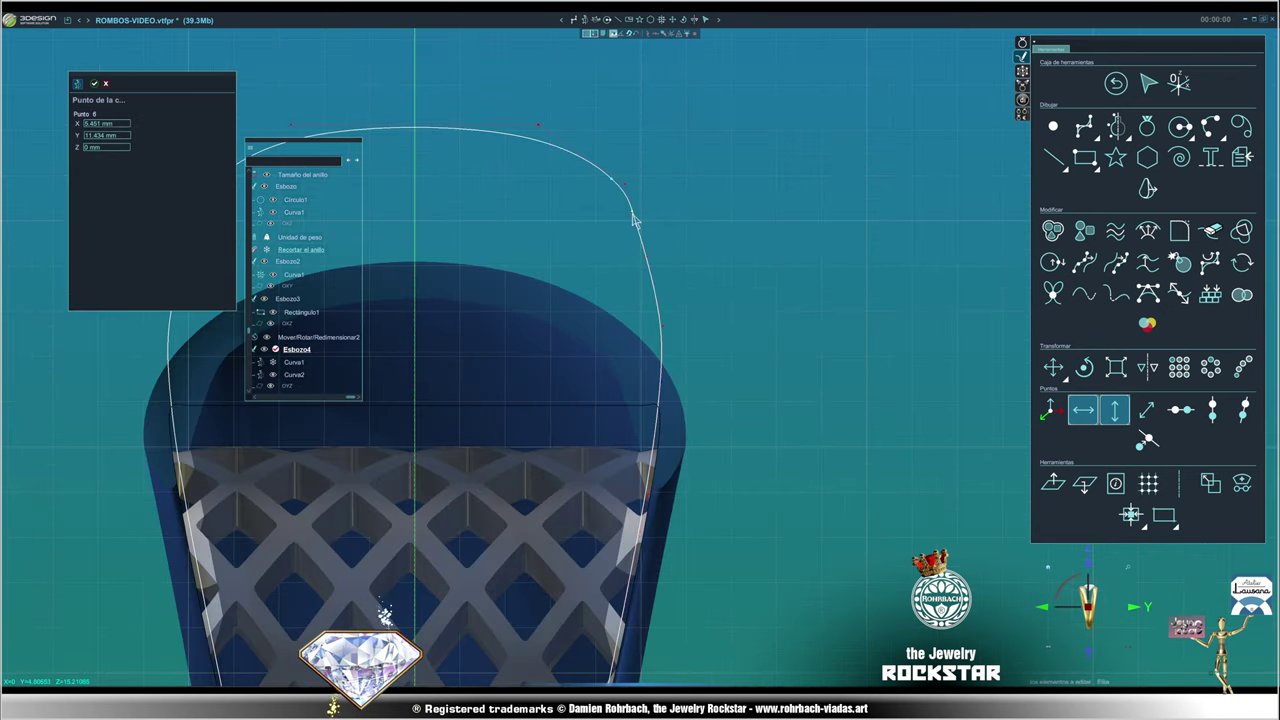
{"action": "left_click", "coordinate": [648, 263]}
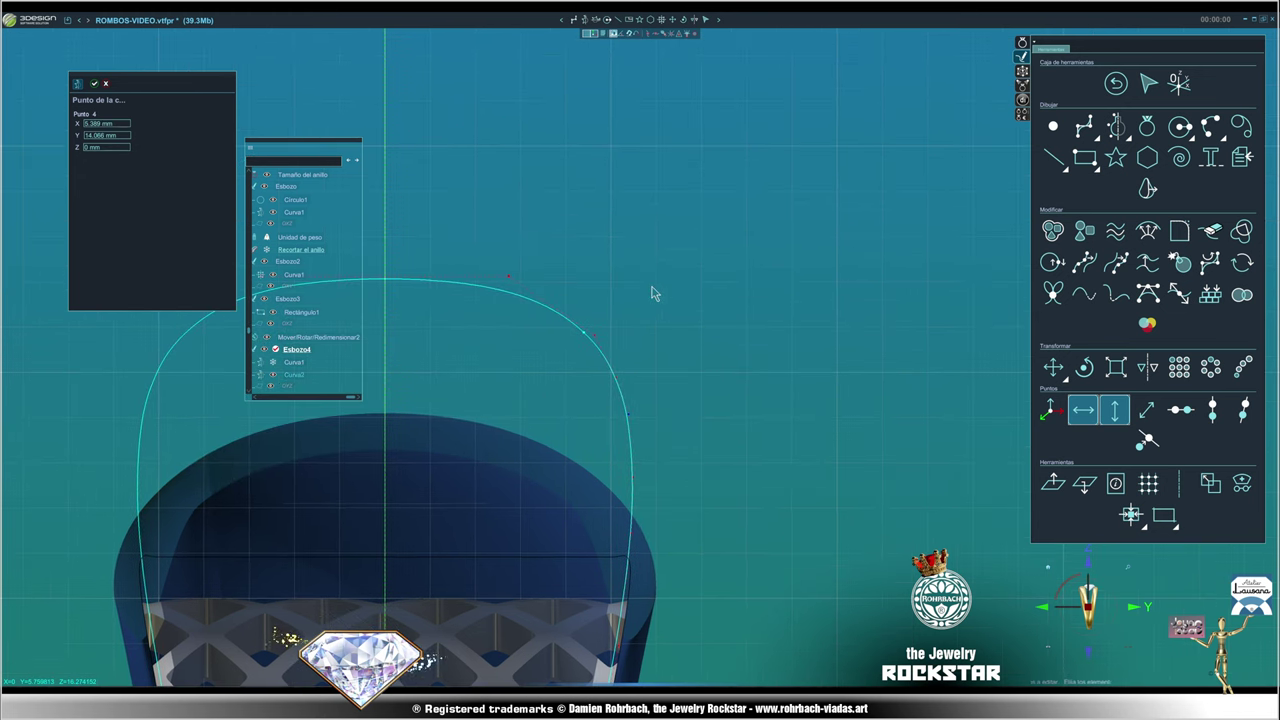
{"action": "right_click", "coordinate": [365, 294]}
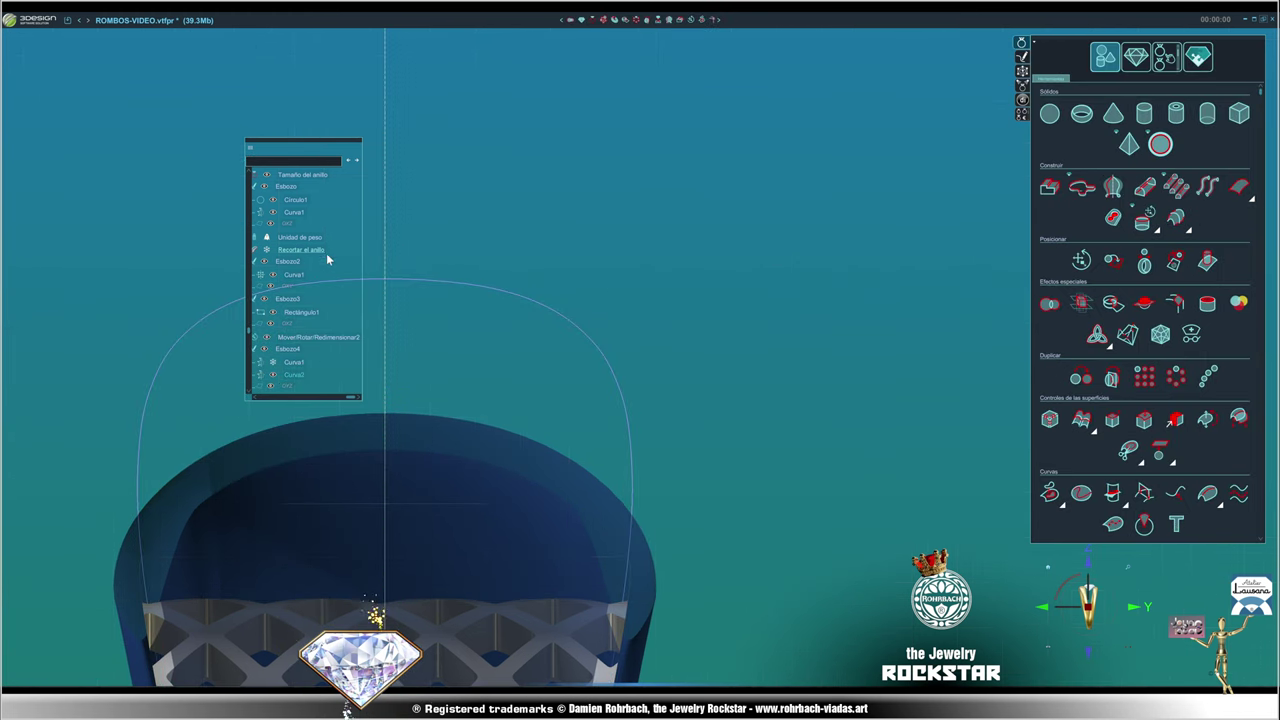
- Make the history tree collapsible and bring up options for Recortar el anillo
{"action": "right_click", "coordinate": [313, 394]}
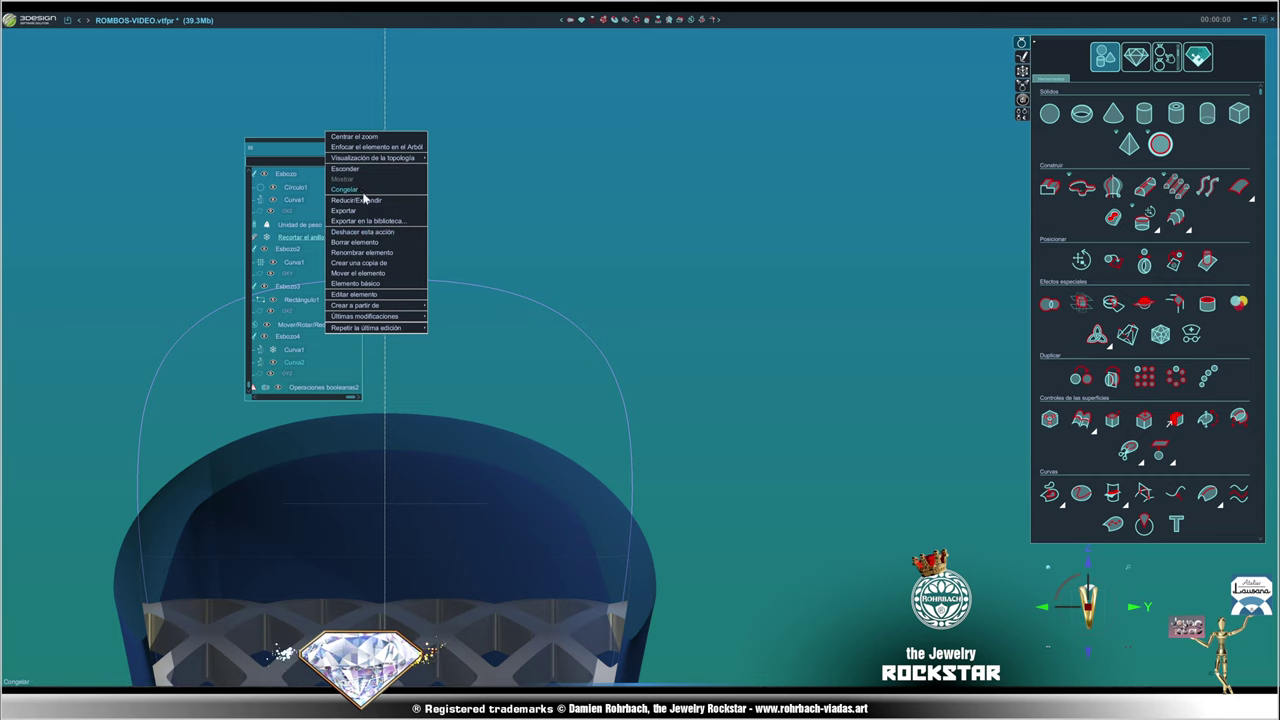
{"action": "left_click", "coordinate": [326, 368]}
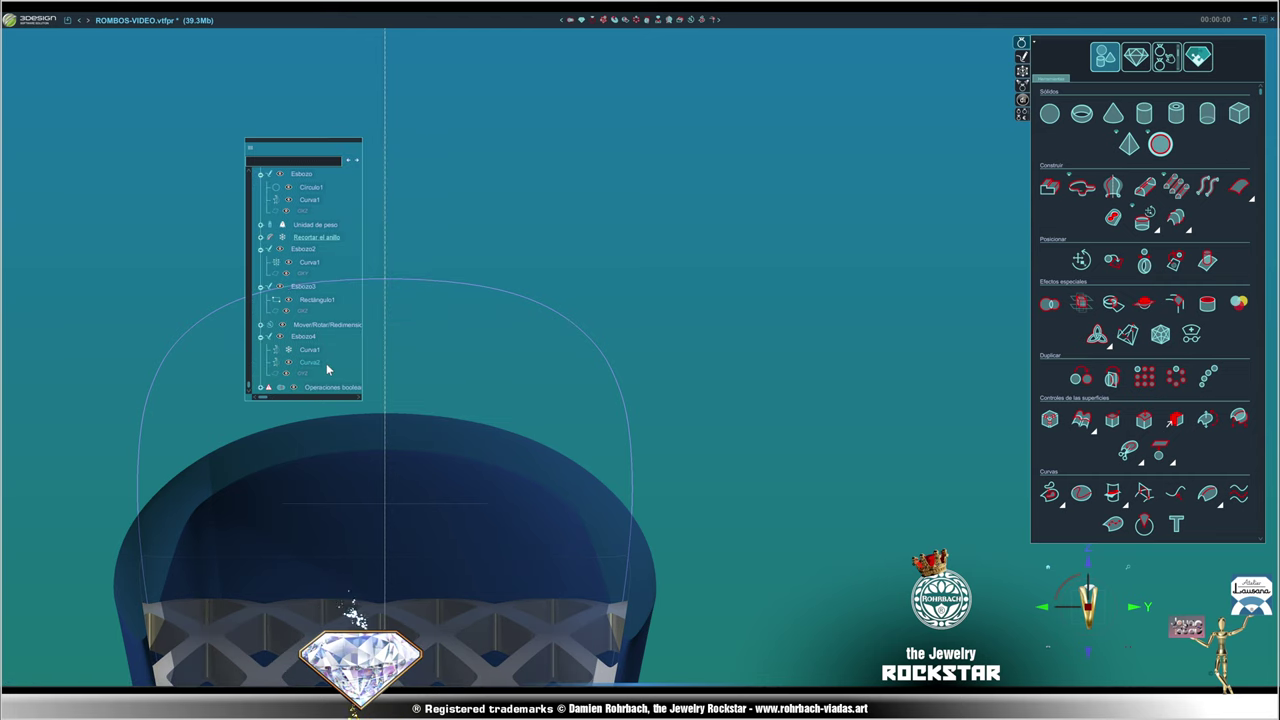
{"action": "right_click", "coordinate": [336, 239]}
- Show the Recortar el anillo ring again and extrude Curva2 into Extrusión4
{"action": "left_click", "coordinate": [352, 180]}
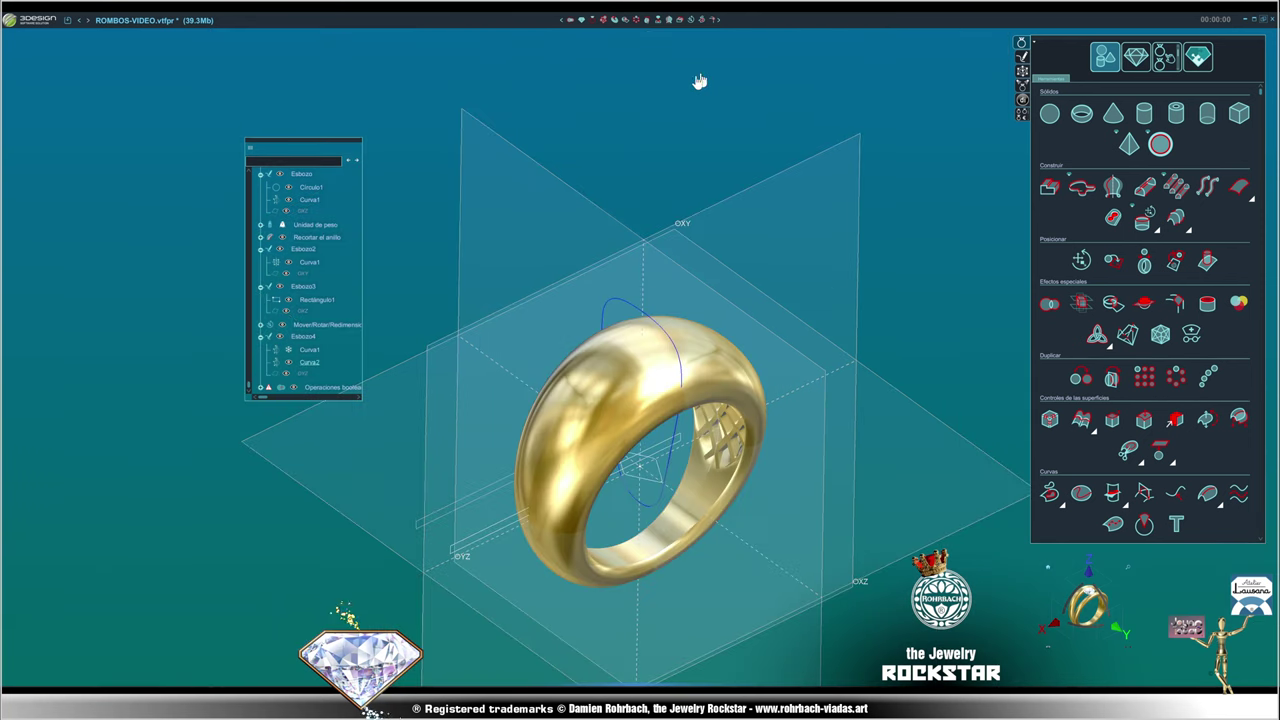
{"action": "left_click", "coordinate": [683, 22]}
{"action": "key", "text": "Return"}
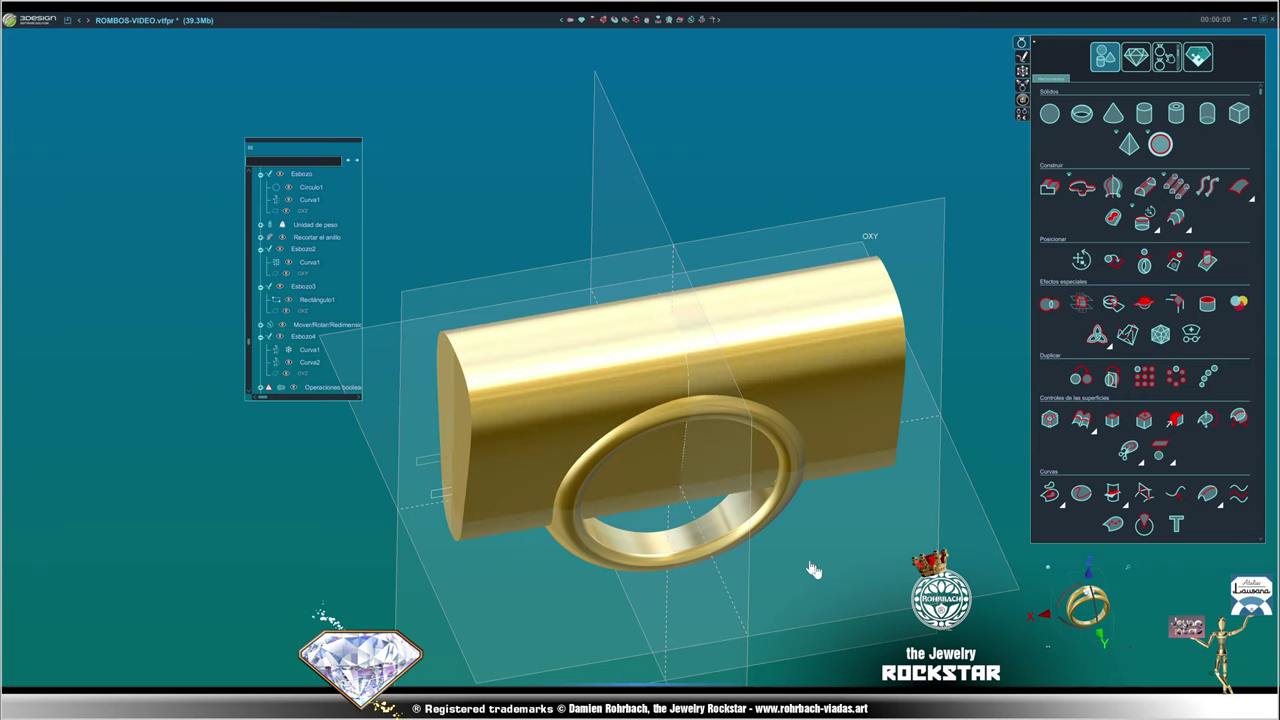
- Trim the ring with Extrusión4 using Operaciones booleanas
{"action": "mouse_move", "coordinate": [814, 570]}
{"action": "middle_mouse_down"}
{"action": "mouse_move", "coordinate": [660, 571]}
{"action": "mouse_move", "coordinate": [771, 523]}
{"action": "mouse_move", "coordinate": [871, 443]}
{"action": "middle_mouse_up"}
{"action": "scroll", "coordinate": [567, 291], "scroll_direction": "up", "scroll_amount": 3}
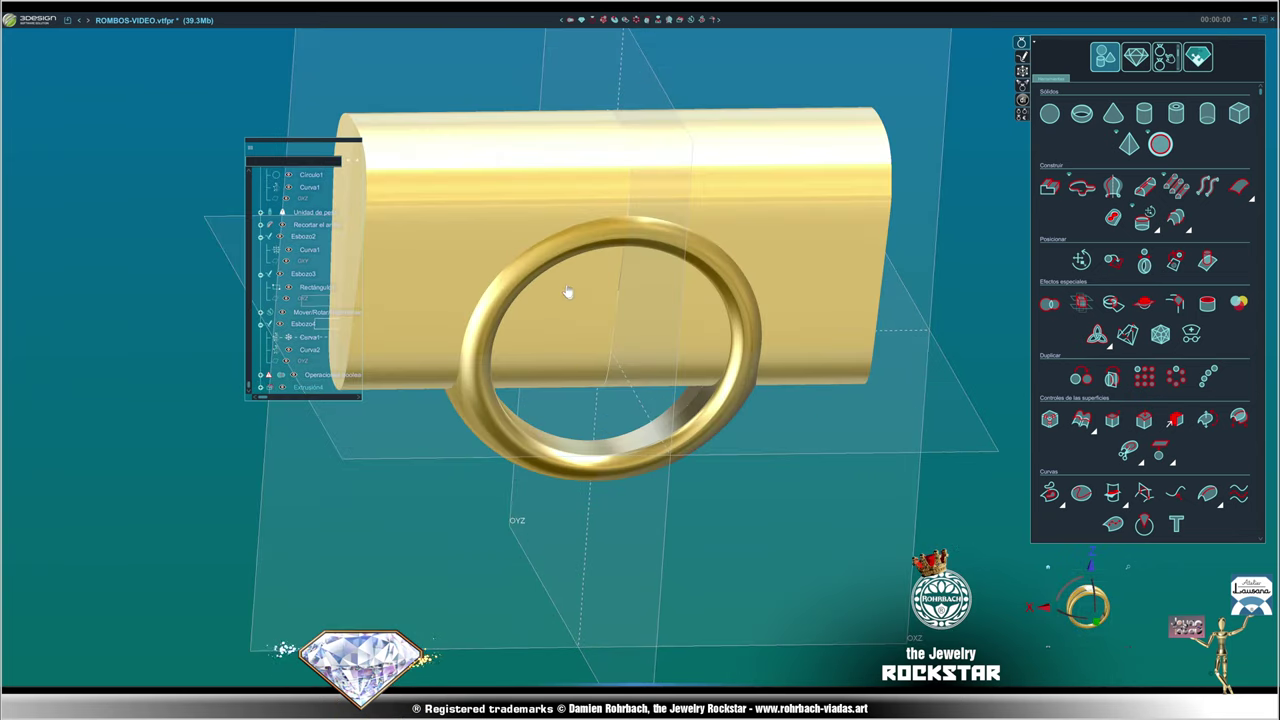
{"action": "left_click", "coordinate": [540, 215]}
{"action": "left_click", "coordinate": [560, 140], "text": "ctrl"}
{"action": "left_click", "coordinate": [571, 22]}
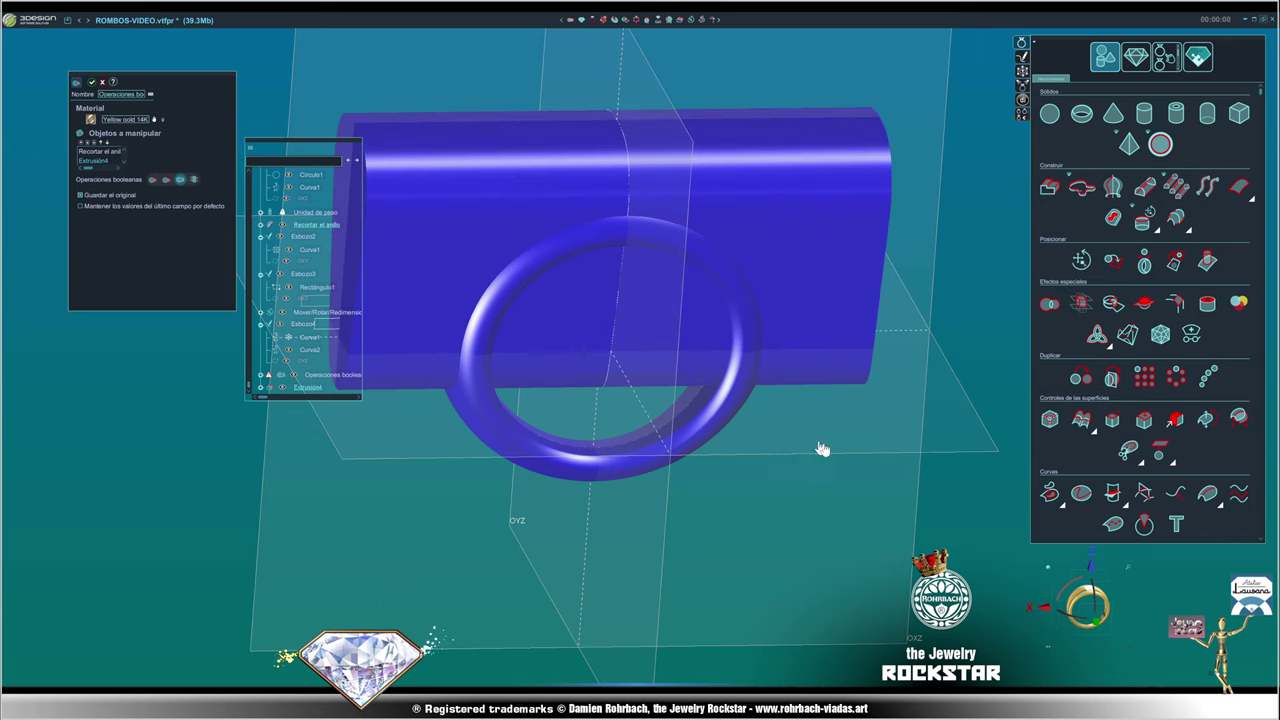
{"action": "right_click", "coordinate": [719, 164]}
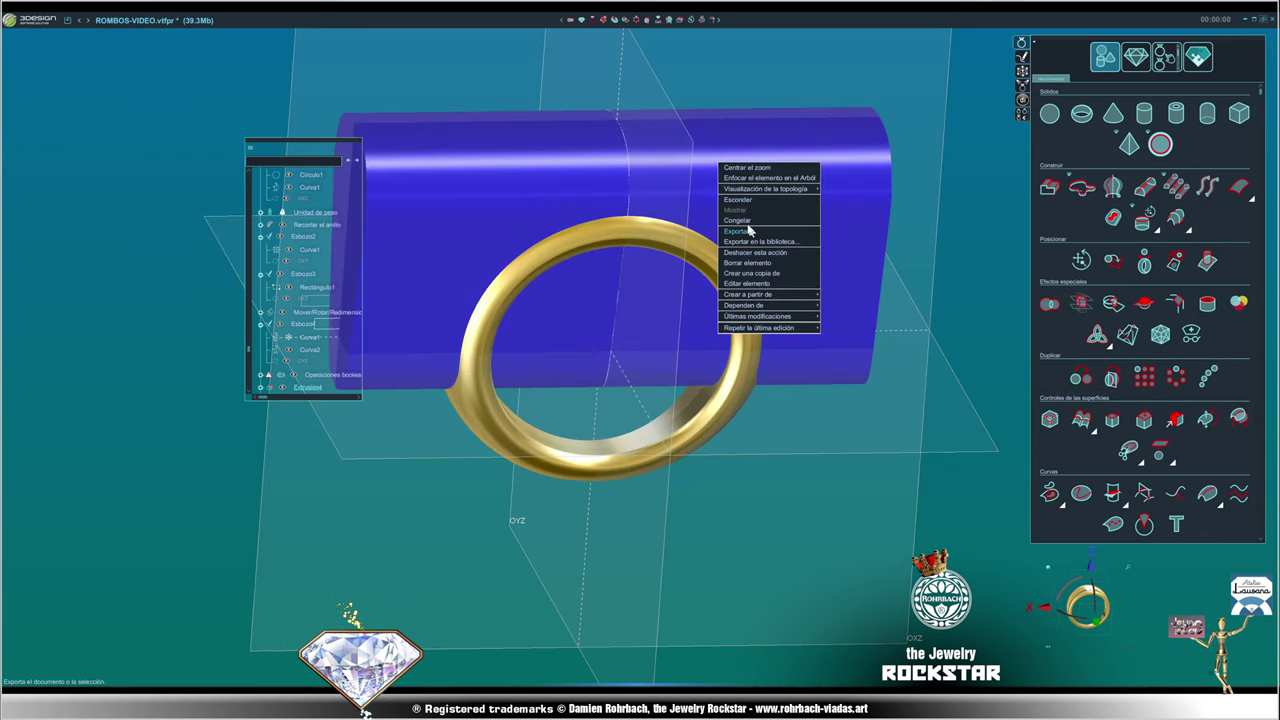
- Hide Extrusión4 and the original ring, leaving the C-shaped trimmed piece
{"action": "left_click", "coordinate": [738, 200]}
{"action": "left_click", "coordinate": [556, 463]}
{"action": "right_click", "coordinate": [459, 164]}
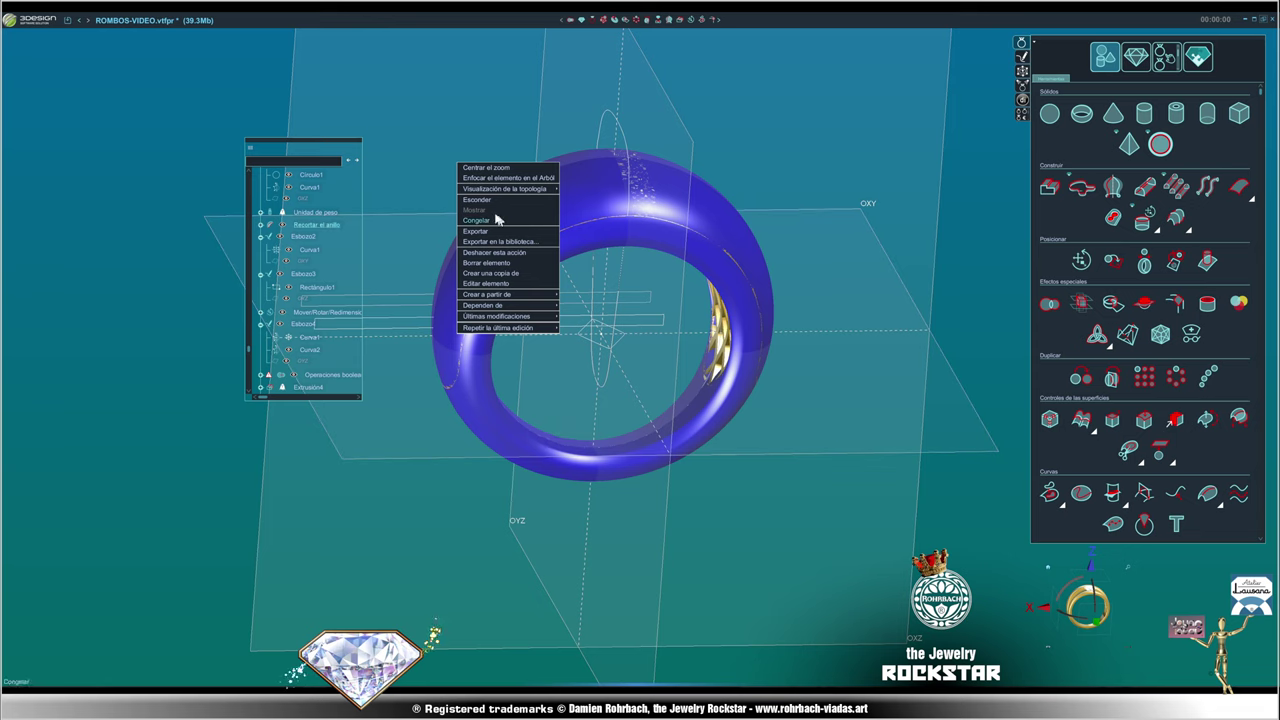
{"action": "left_click", "coordinate": [478, 203]}
{"action": "middle_click_drag", "start_coordinate": [478, 205], "coordinate": [698, 449]}
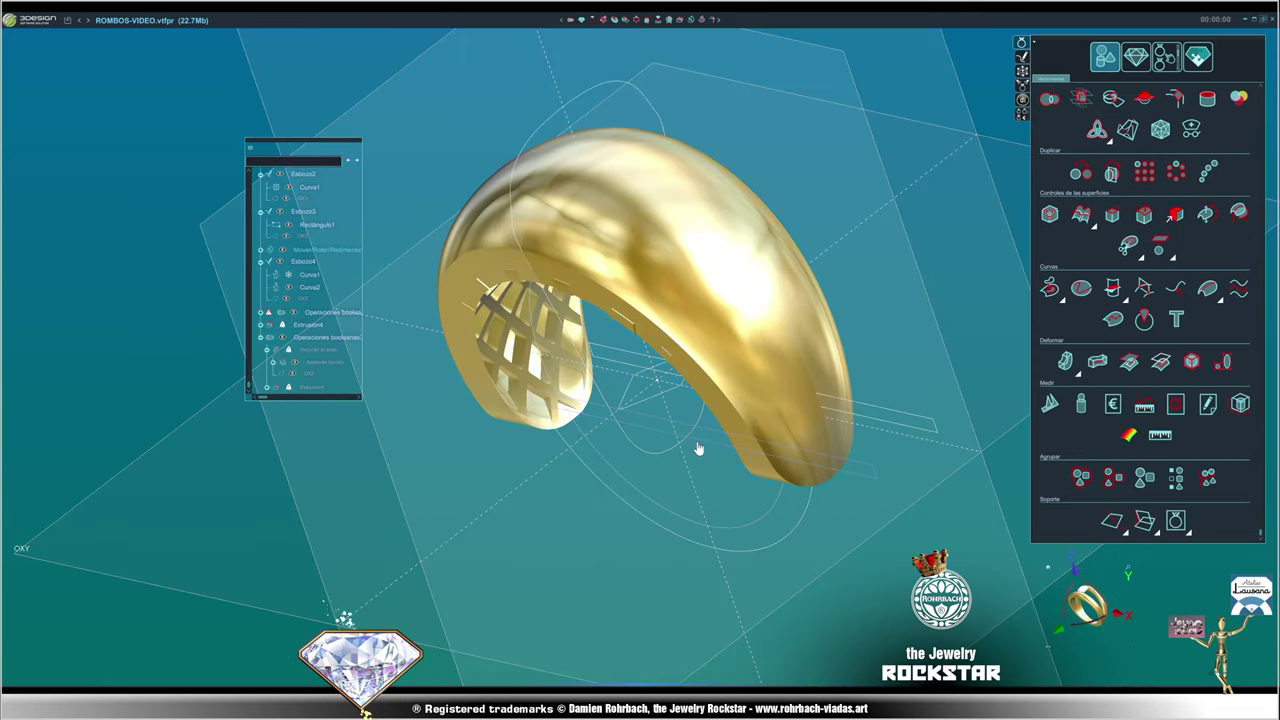
- Copy the trimmed ring's outer surface as a separate face with Copiar caras
{"action": "left_click", "coordinate": [766, 286]}
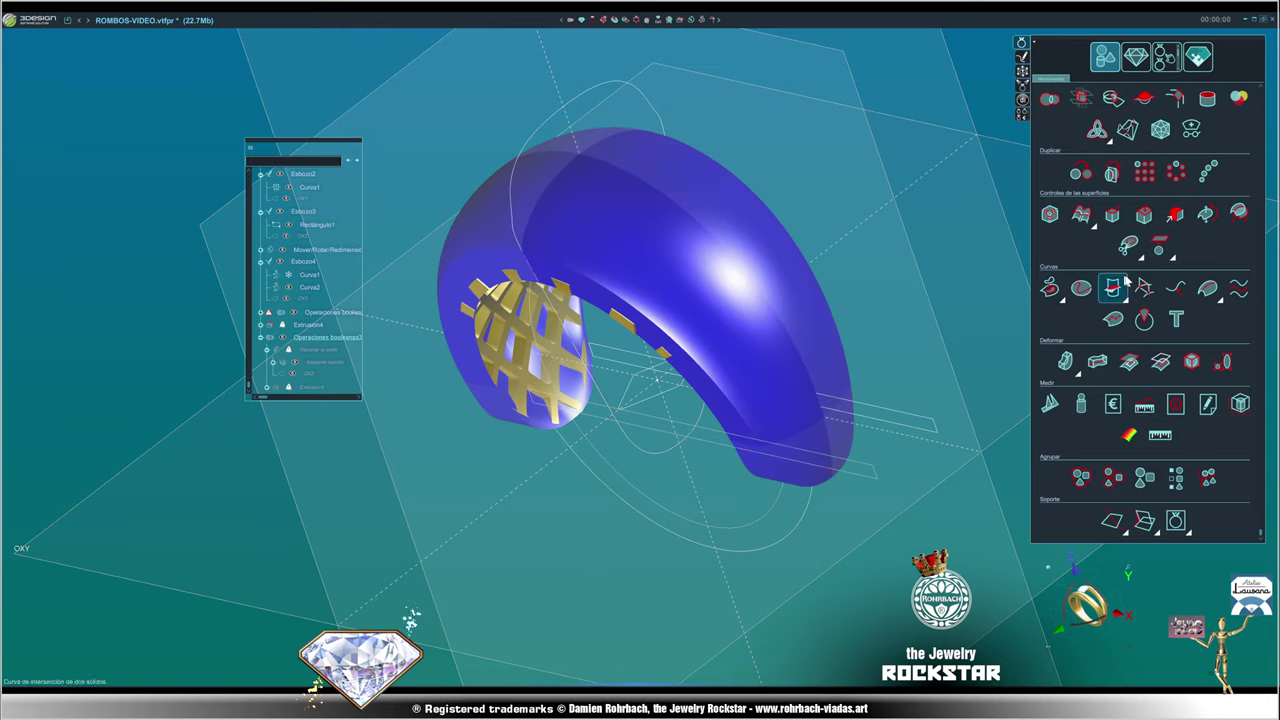
{"action": "left_click", "coordinate": [1178, 231]}
{"action": "mouse_move", "coordinate": [766, 449]}
{"action": "middle_mouse_down"}
{"action": "mouse_move", "coordinate": [586, 486]}
{"action": "mouse_move", "coordinate": [857, 386]}
{"action": "mouse_move", "coordinate": [828, 302]}
{"action": "mouse_move", "coordinate": [506, 457]}
{"action": "mouse_move", "coordinate": [474, 391]}
{"action": "mouse_move", "coordinate": [773, 527]}
{"action": "mouse_move", "coordinate": [949, 451]}
{"action": "mouse_move", "coordinate": [711, 331]}
{"action": "mouse_move", "coordinate": [914, 403]}
{"action": "middle_mouse_up"}
{"action": "left_click", "coordinate": [916, 405]}
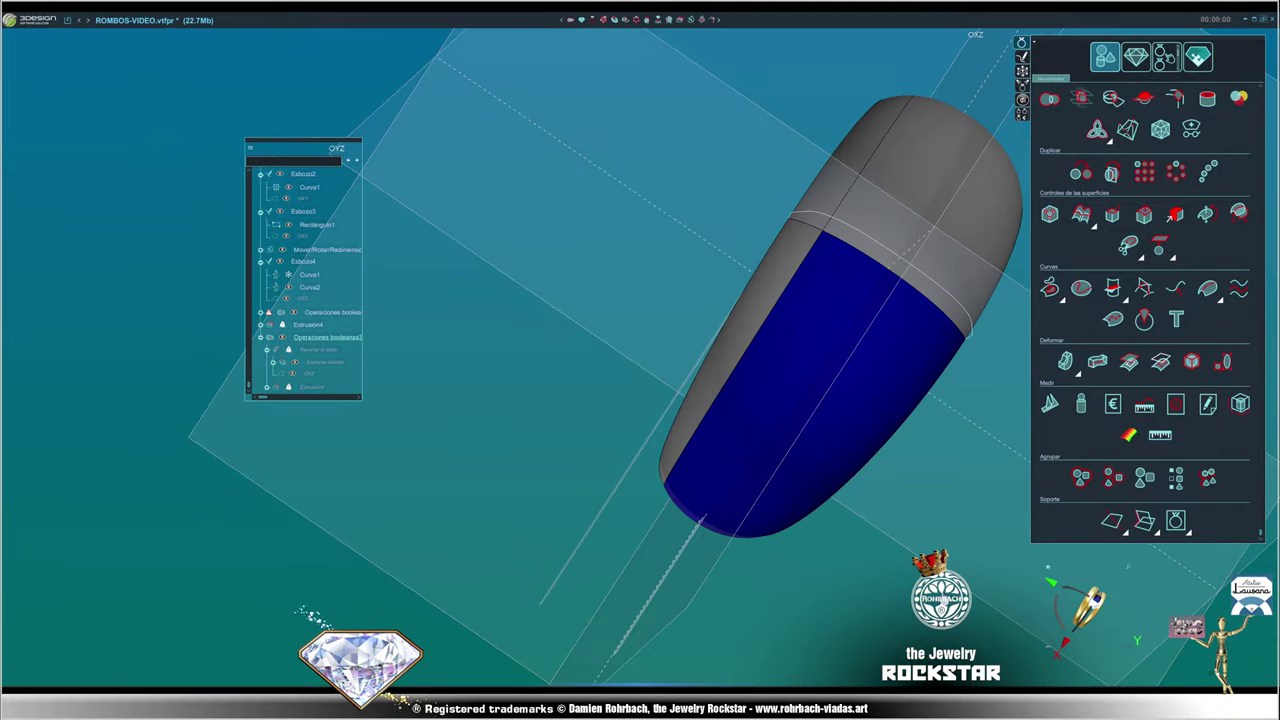
{"action": "middle_click_drag", "start_coordinate": [703, 514], "coordinate": [571, 429]}
{"action": "mouse_move", "coordinate": [771, 434]}
{"action": "middle_mouse_down"}
{"action": "mouse_move", "coordinate": [849, 206]}
{"action": "mouse_move", "coordinate": [620, 407]}
{"action": "mouse_move", "coordinate": [900, 371]}
{"action": "mouse_move", "coordinate": [526, 423]}
{"action": "mouse_move", "coordinate": [797, 288]}
{"action": "mouse_move", "coordinate": [463, 343]}
{"action": "middle_mouse_up"}
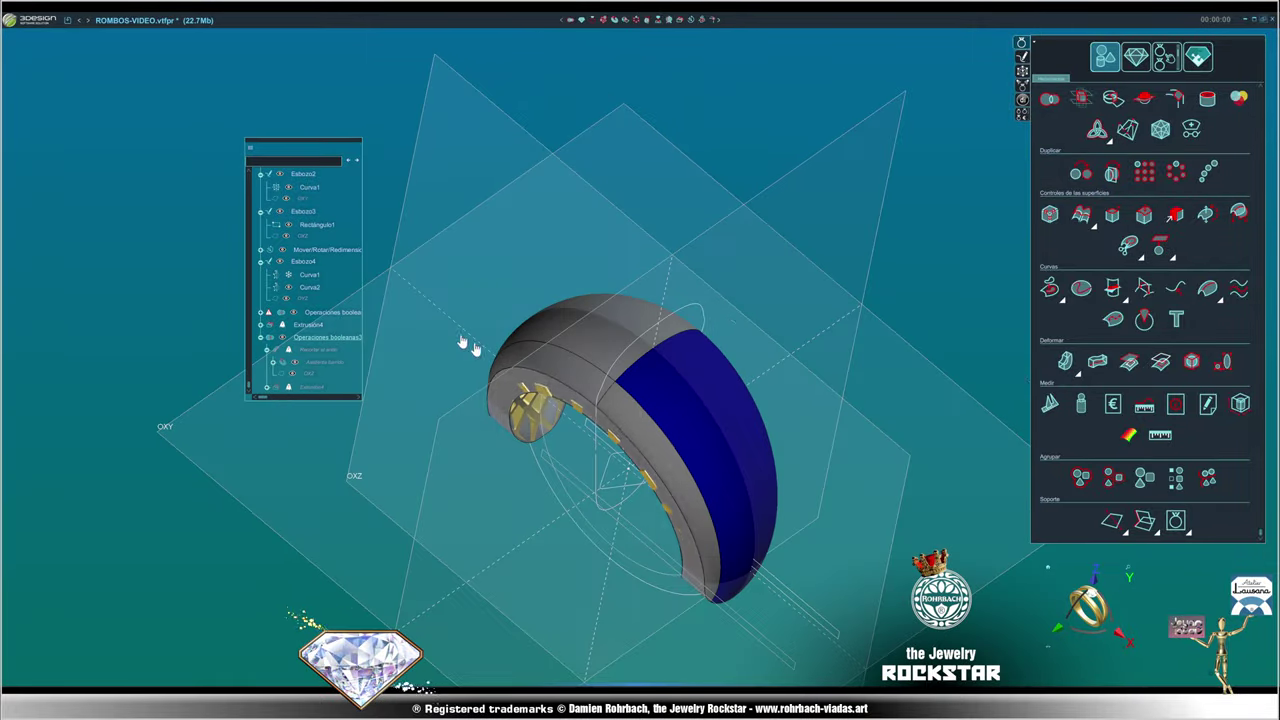
{"action": "mouse_move", "coordinate": [731, 391]}
{"action": "middle_mouse_down"}
{"action": "mouse_move", "coordinate": [690, 430]}
{"action": "mouse_move", "coordinate": [731, 451]}
{"action": "mouse_move", "coordinate": [744, 417]}
{"action": "mouse_move", "coordinate": [266, 391]}
{"action": "mouse_move", "coordinate": [869, 523]}
{"action": "mouse_move", "coordinate": [866, 280]}
{"action": "mouse_move", "coordinate": [681, 279]}
{"action": "middle_mouse_up"}
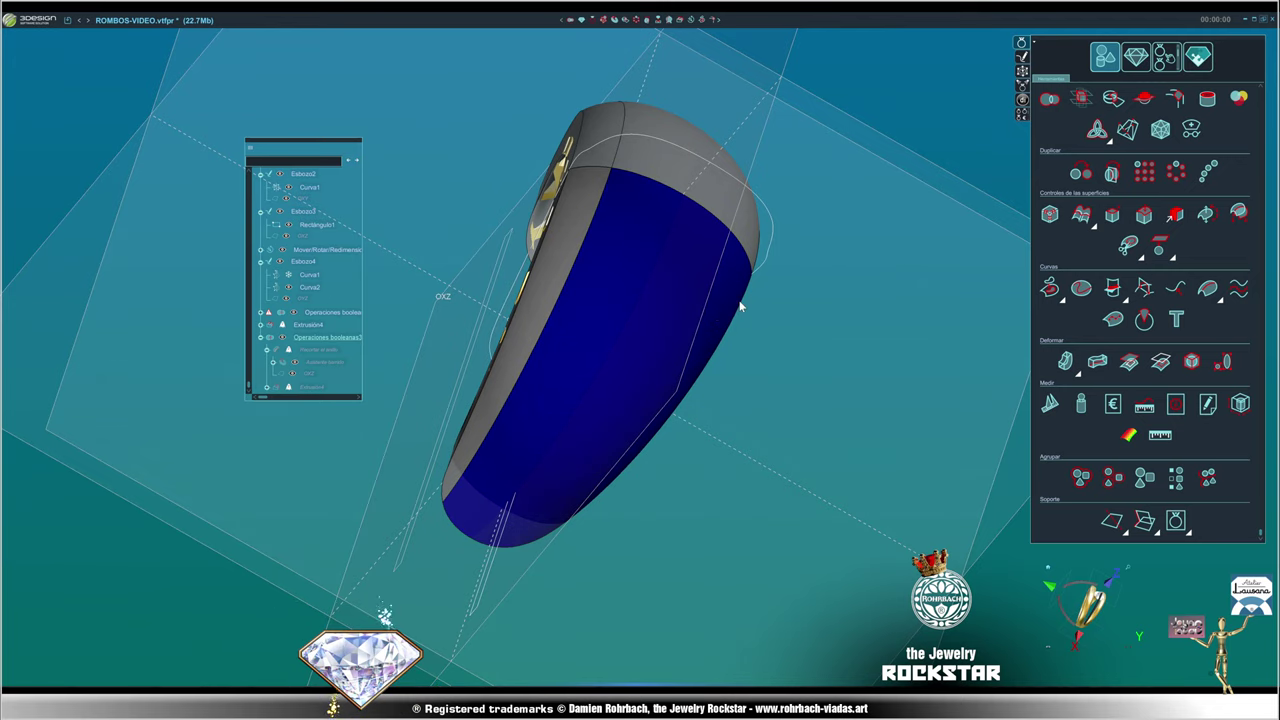
{"action": "mouse_move", "coordinate": [772, 333]}
{"action": "middle_mouse_down"}
{"action": "mouse_move", "coordinate": [834, 374]}
{"action": "mouse_move", "coordinate": [726, 374]}
{"action": "mouse_move", "coordinate": [829, 369]}
{"action": "middle_mouse_up"}
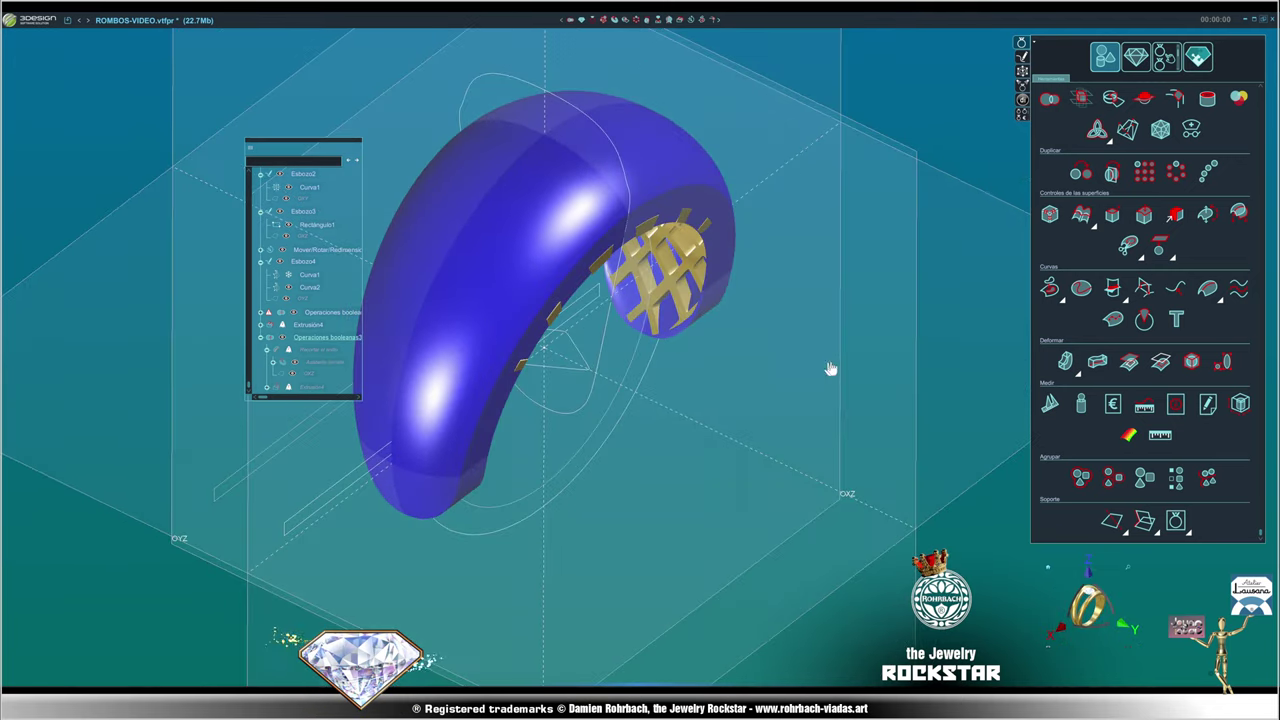
{"action": "scroll", "coordinate": [1172, 225], "scroll_direction": "up", "scroll_amount": 3}
- Cut away part of the ring along X with Cortar-y-borrar
{"action": "left_click", "coordinate": [1145, 222]}
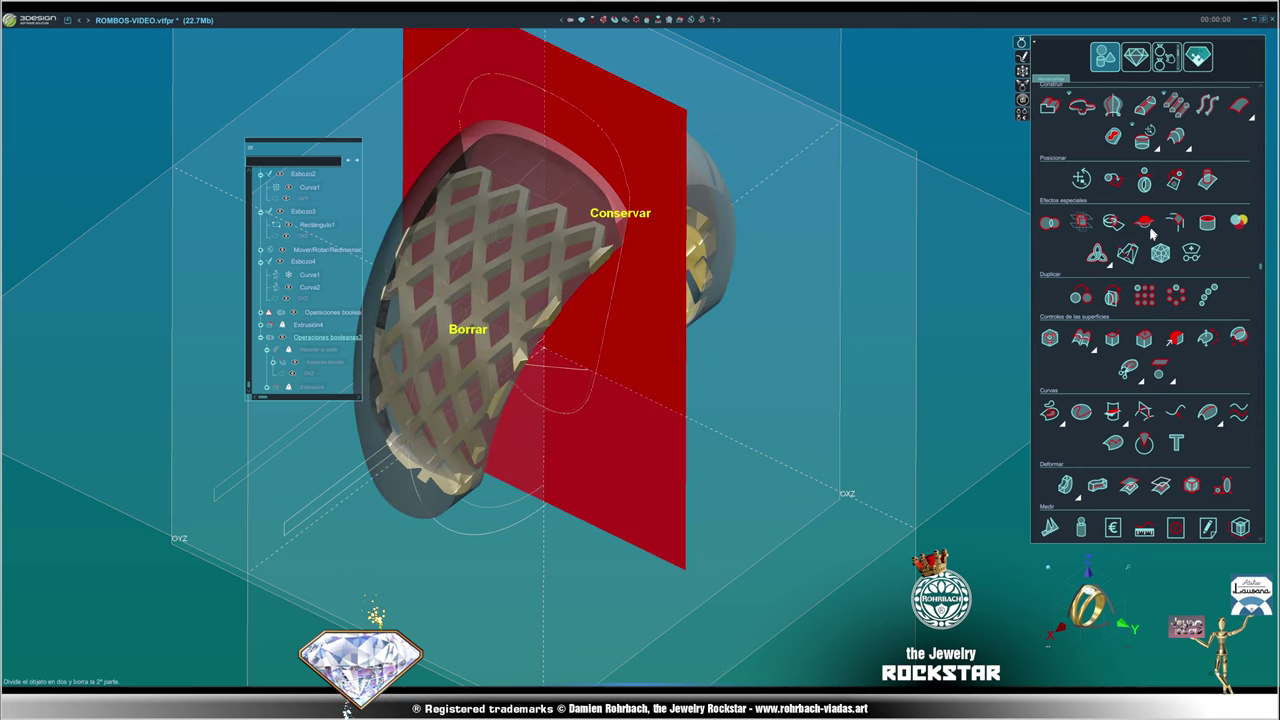
{"action": "middle_click_drag", "start_coordinate": [460, 335], "coordinate": [418, 360]}
{"action": "right_click", "coordinate": [790, 381]}
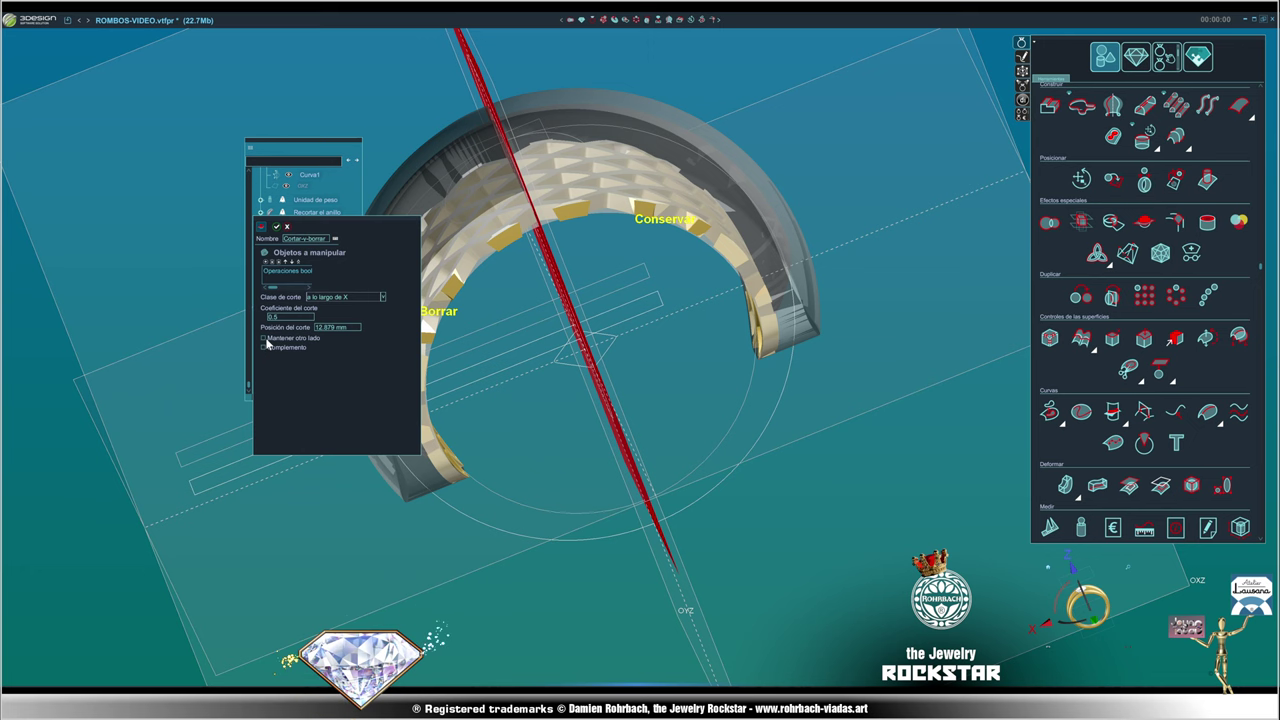
{"action": "right_click", "coordinate": [548, 390]}
{"action": "middle_click_drag", "start_coordinate": [514, 471], "coordinate": [677, 351]}
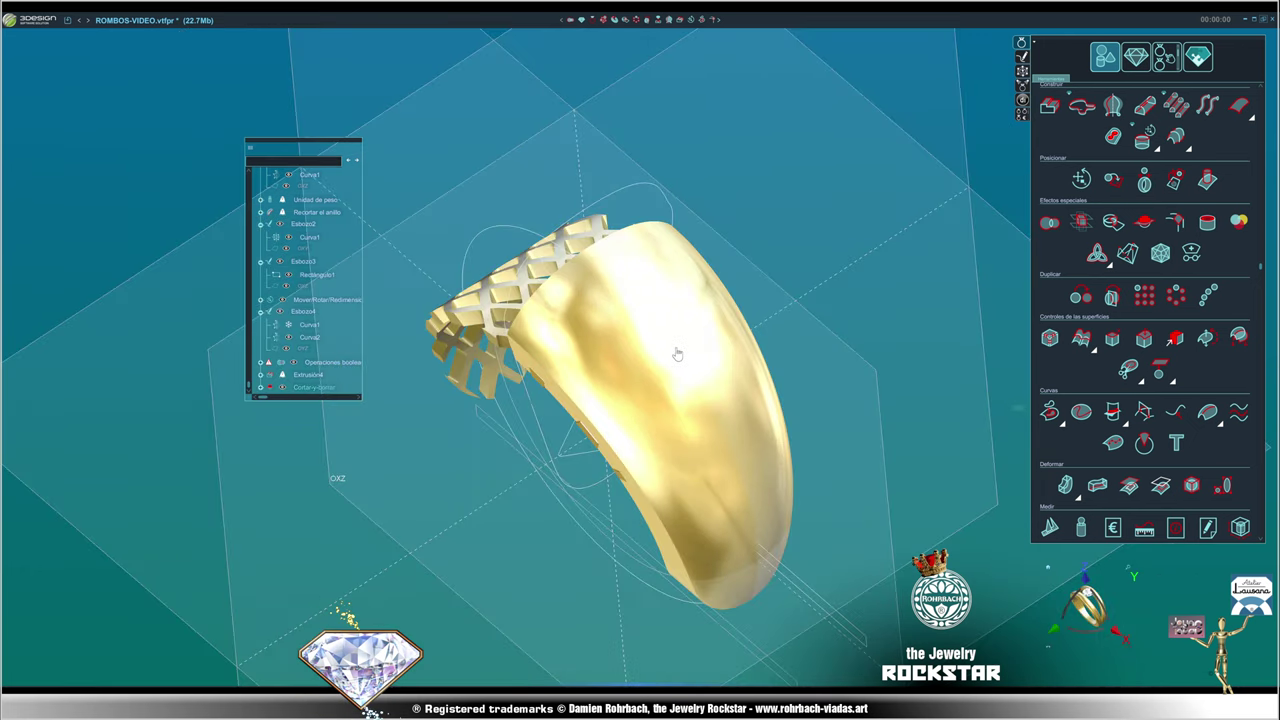
- Halve the lattice piece with Cortar-y-borrar2 using Clase de corte 'a lo largo de Y'
{"action": "left_click", "coordinate": [1163, 227]}
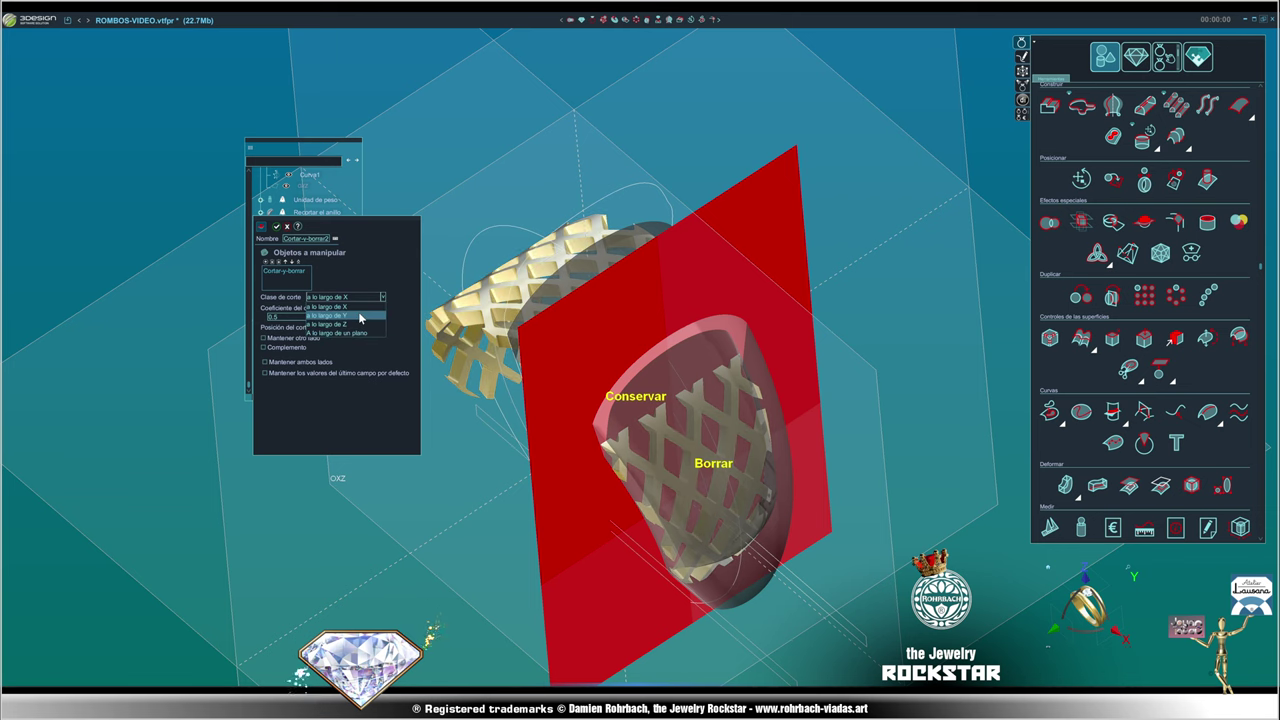
{"action": "left_click", "coordinate": [360, 317]}
{"action": "middle_click_drag", "start_coordinate": [600, 400], "coordinate": [683, 445]}
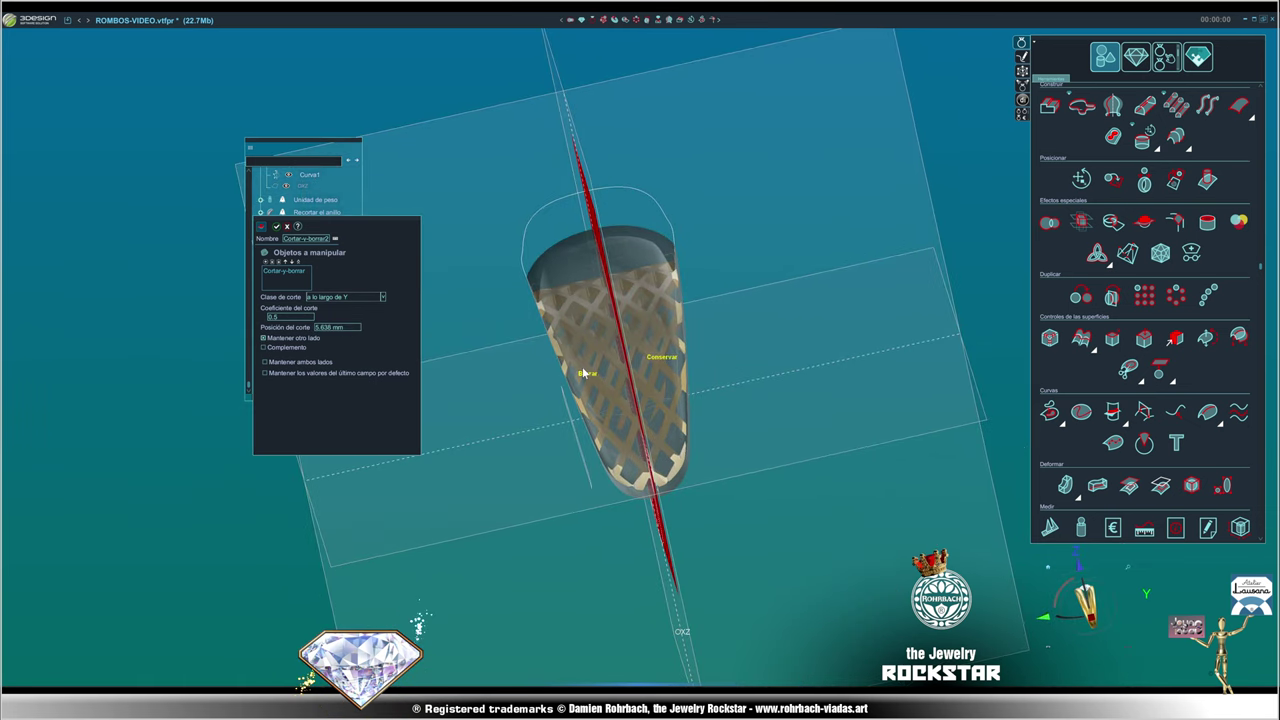
{"action": "right_click", "coordinate": [584, 373]}
{"action": "left_click", "coordinate": [1093, 622]}
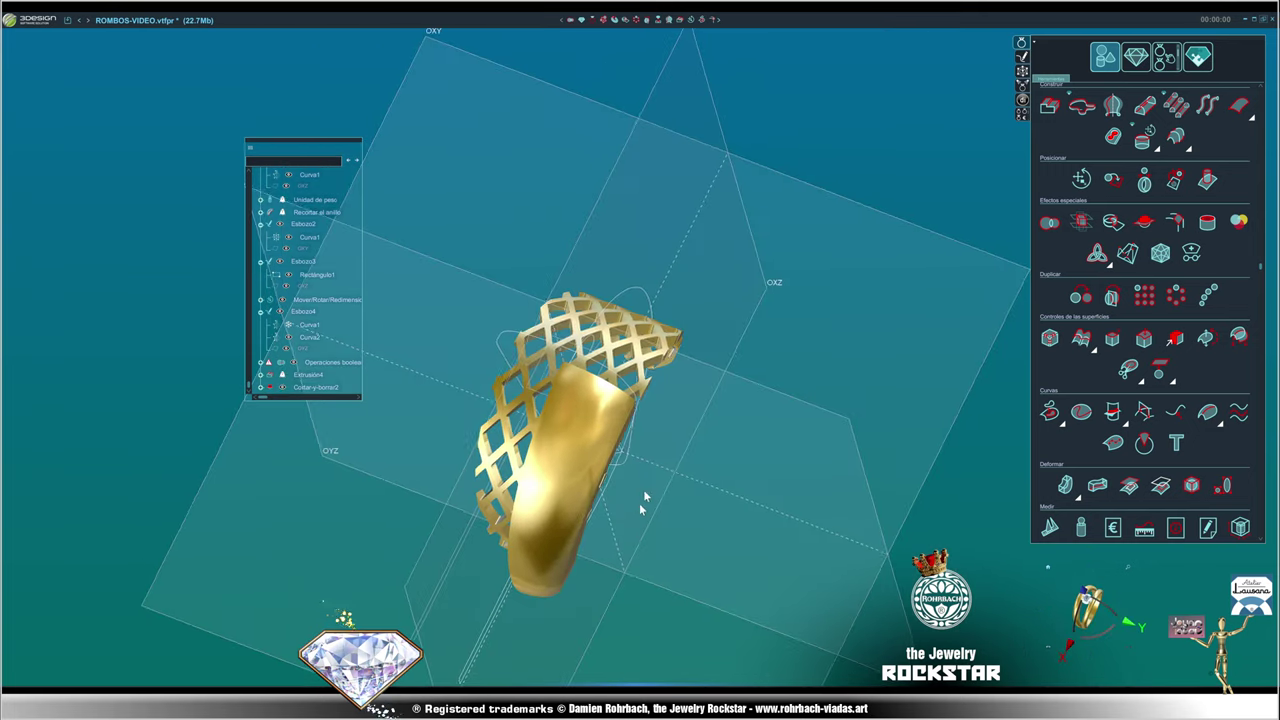
{"action": "middle_click_drag", "start_coordinate": [845, 277], "coordinate": [873, 366]}
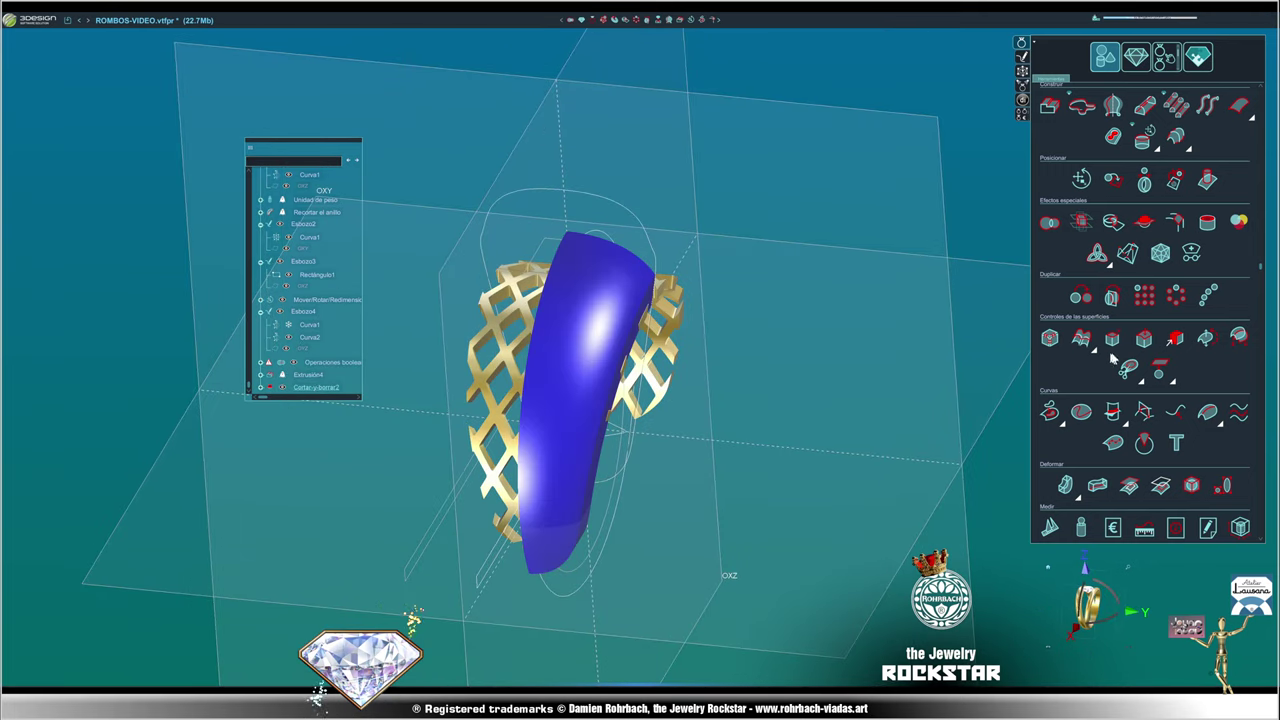
- Copy the ring half's outer face as a separate surface with Copiar caras
{"action": "left_click", "coordinate": [1165, 338]}
{"action": "left_click", "coordinate": [563, 337]}
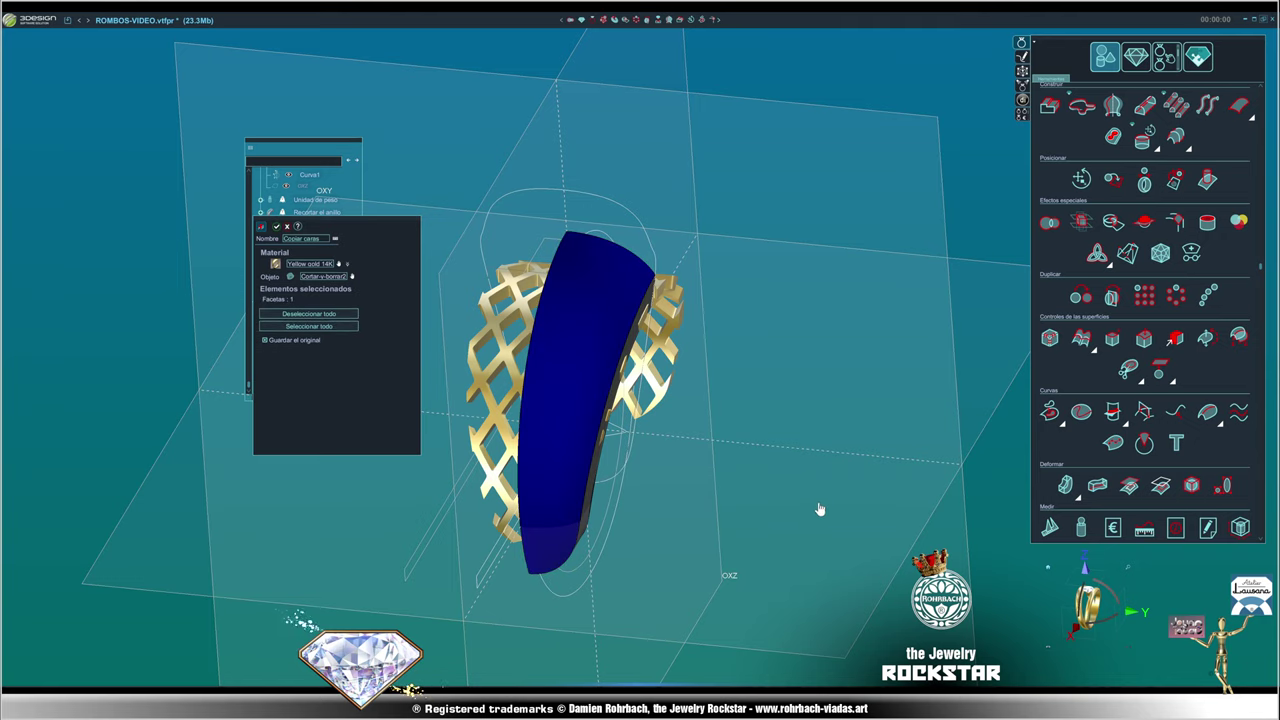
{"action": "right_click", "coordinate": [822, 513]}
{"action": "middle_click_drag", "start_coordinate": [822, 513], "coordinate": [627, 305]}
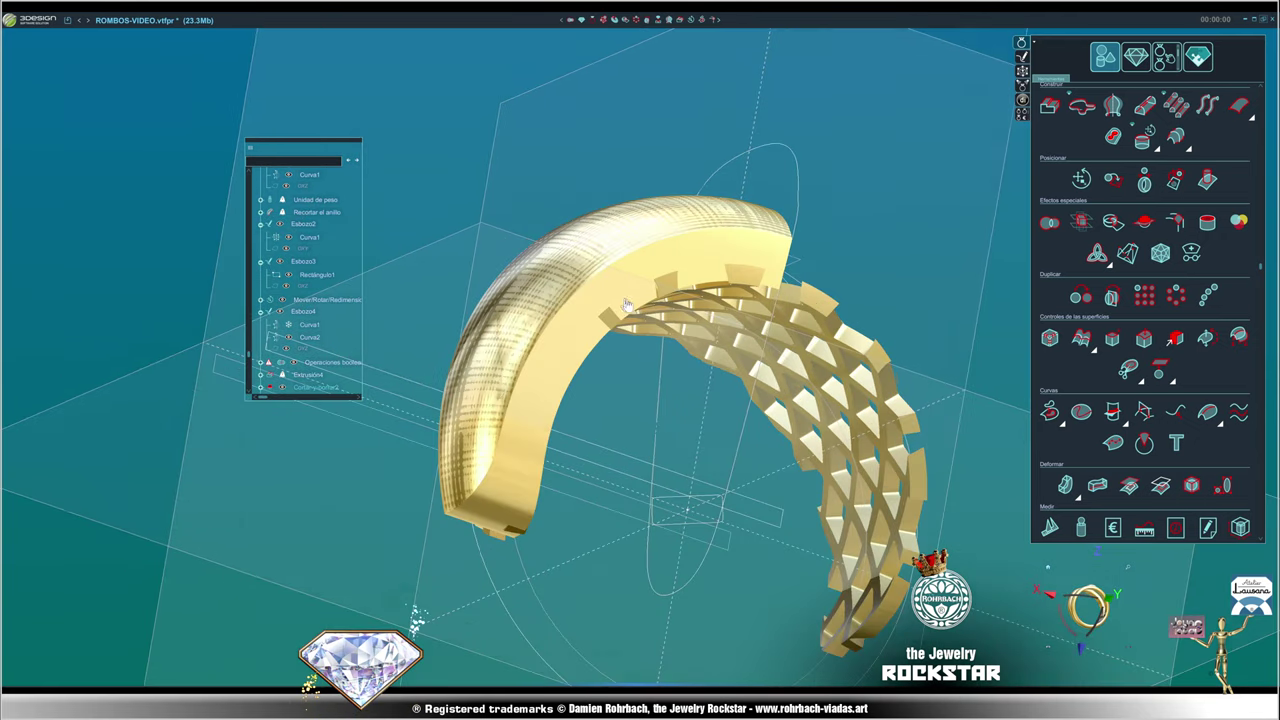
- Hide the solid ring half with Esconder and select the copied outer surface
{"action": "left_click", "coordinate": [627, 305]}
{"action": "right_click", "coordinate": [483, 165]}
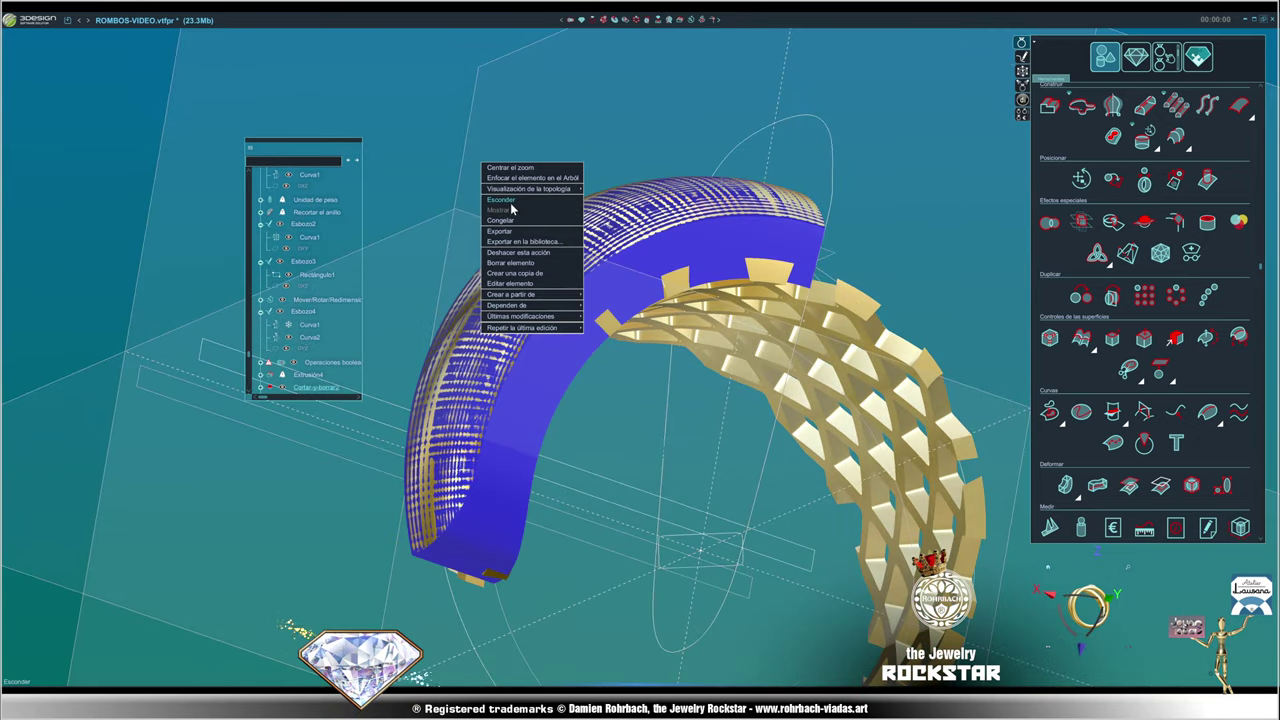
{"action": "left_click", "coordinate": [511, 208]}
{"action": "mouse_move", "coordinate": [511, 208]}
{"action": "middle_mouse_down"}
{"action": "mouse_move", "coordinate": [900, 485]}
{"action": "mouse_move", "coordinate": [583, 477]}
{"action": "mouse_move", "coordinate": [714, 491]}
{"action": "mouse_move", "coordinate": [751, 437]}
{"action": "mouse_move", "coordinate": [770, 500]}
{"action": "mouse_move", "coordinate": [643, 500]}
{"action": "mouse_move", "coordinate": [895, 440]}
{"action": "mouse_move", "coordinate": [766, 374]}
{"action": "mouse_move", "coordinate": [605, 251]}
{"action": "mouse_move", "coordinate": [808, 491]}
{"action": "mouse_move", "coordinate": [836, 420]}
{"action": "middle_mouse_up"}
{"action": "left_click", "coordinate": [605, 251]}
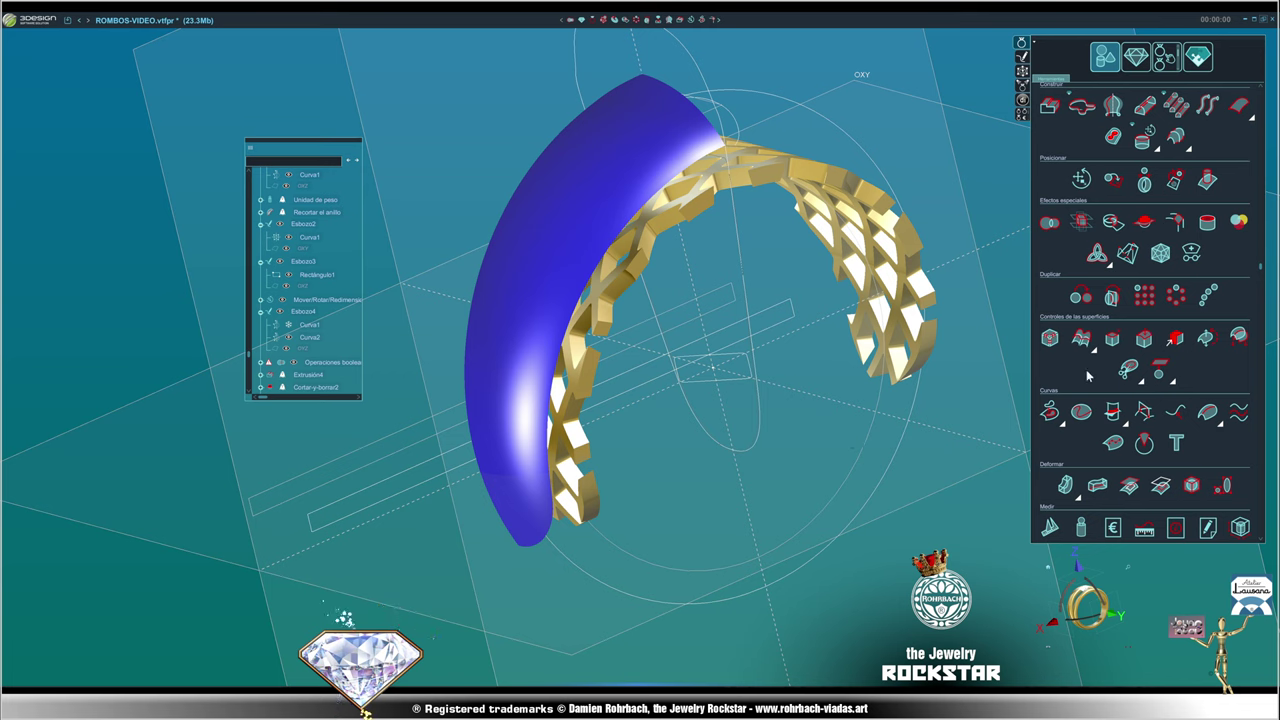
- Unfold the copied outer surface with Desplegar and inspect the resulting curved shell
{"action": "left_click", "coordinate": [1128, 486]}
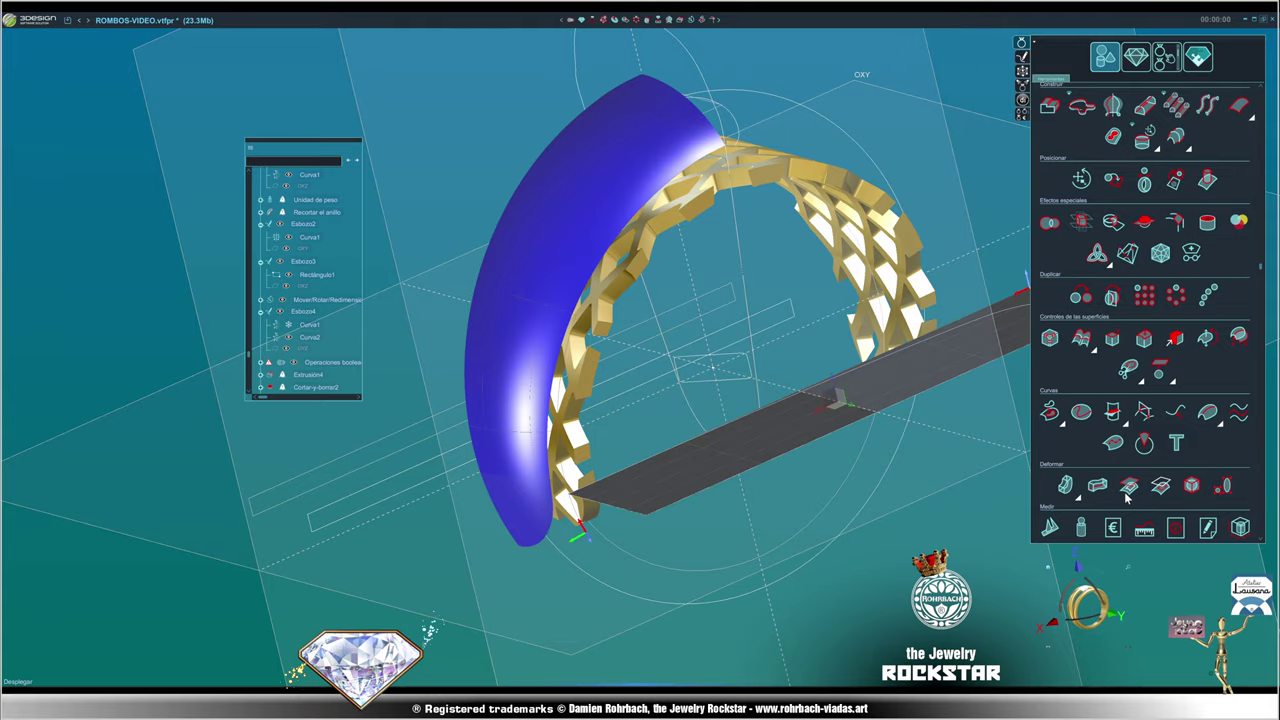
{"action": "mouse_move", "coordinate": [621, 423]}
{"action": "middle_mouse_down"}
{"action": "mouse_move", "coordinate": [997, 462]}
{"action": "mouse_move", "coordinate": [727, 388]}
{"action": "mouse_move", "coordinate": [405, 426]}
{"action": "middle_mouse_up"}
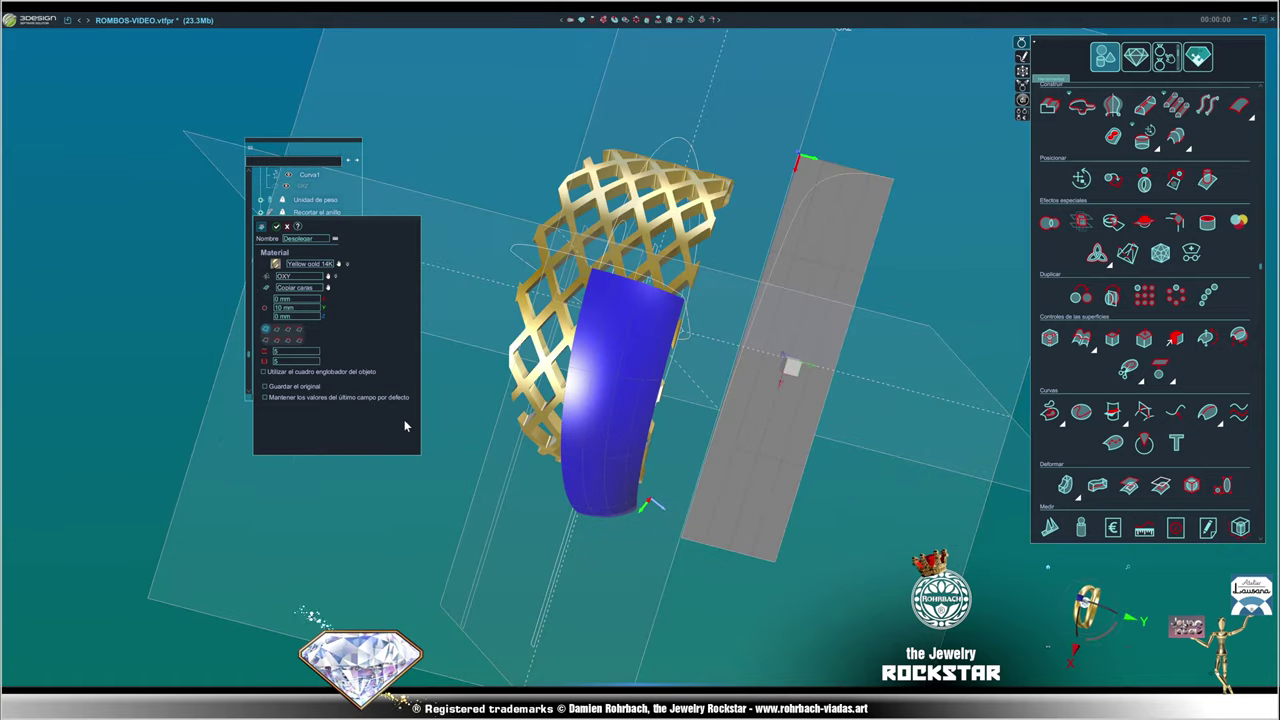
{"action": "mouse_move", "coordinate": [766, 583]}
{"action": "middle_mouse_down"}
{"action": "mouse_move", "coordinate": [535, 382]}
{"action": "mouse_move", "coordinate": [925, 516]}
{"action": "middle_mouse_up"}
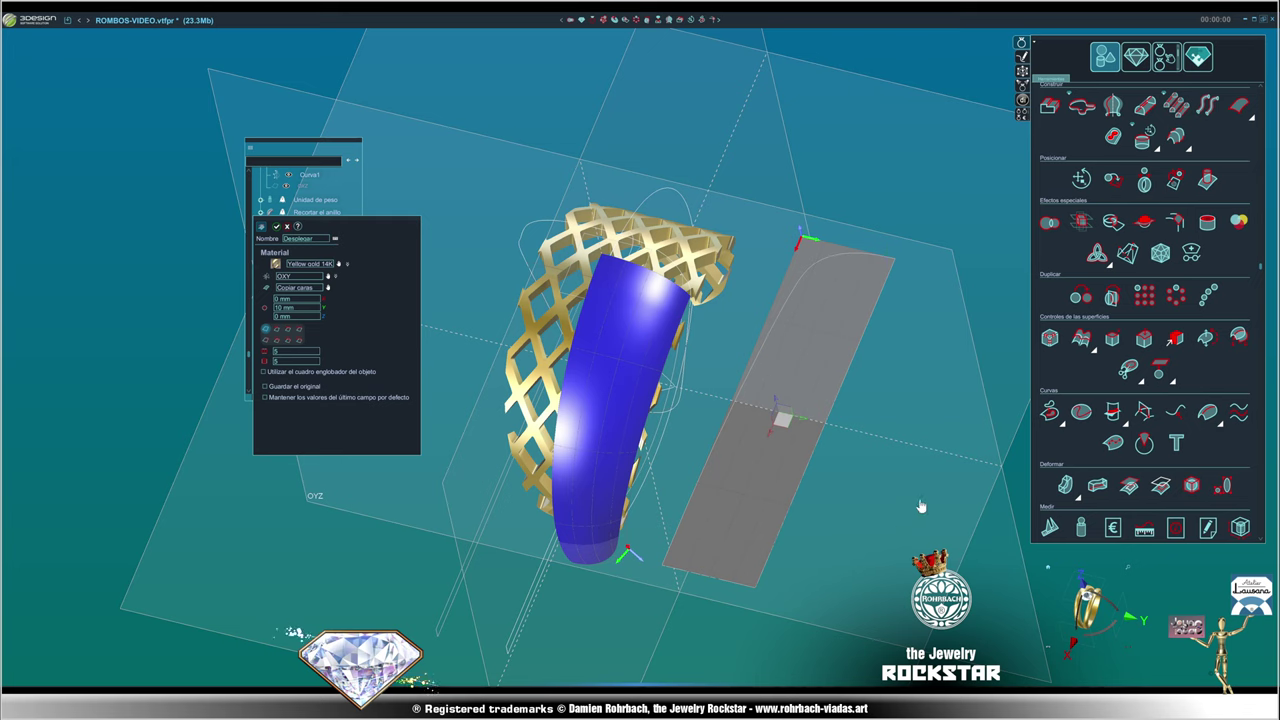
{"action": "key", "text": "Return"}
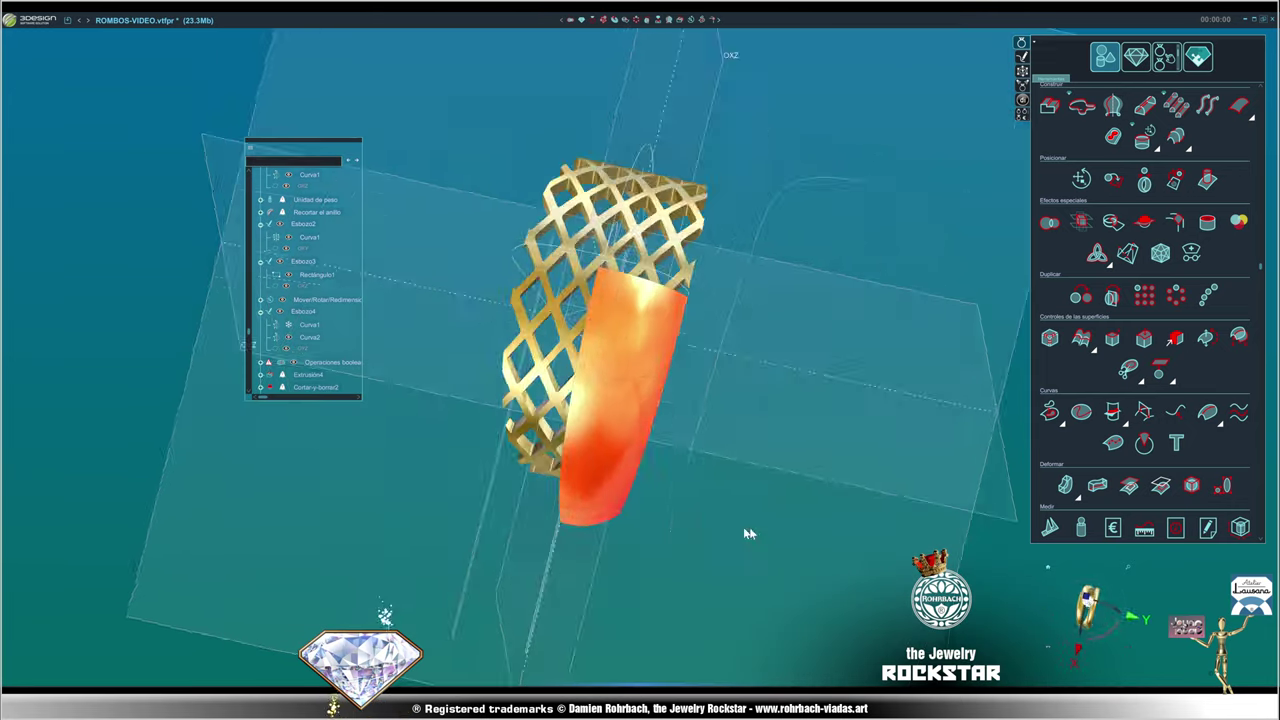
{"action": "mouse_move", "coordinate": [838, 582]}
{"action": "middle_mouse_down"}
{"action": "mouse_move", "coordinate": [742, 532]}
{"action": "mouse_move", "coordinate": [774, 557]}
{"action": "mouse_move", "coordinate": [729, 407]}
{"action": "middle_mouse_up"}
{"action": "scroll", "coordinate": [729, 407], "scroll_direction": "up", "scroll_amount": 3}
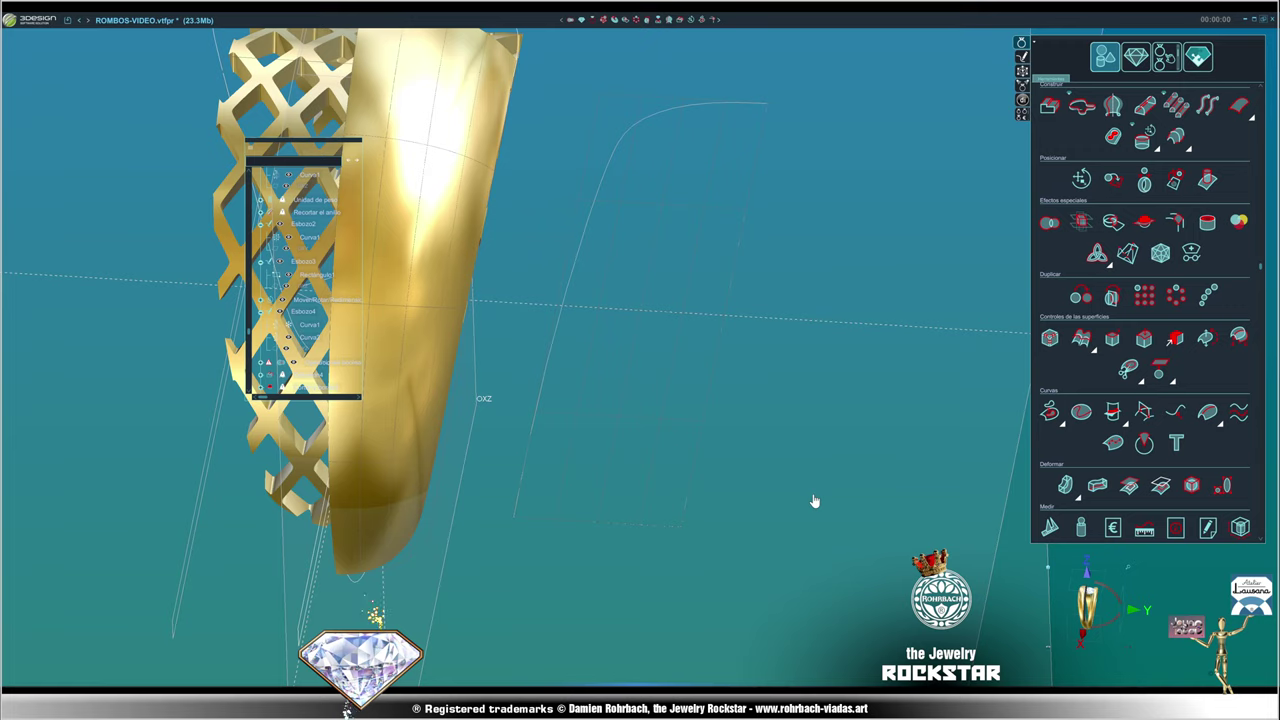
{"action": "scroll", "coordinate": [814, 501], "scroll_direction": "down", "scroll_amount": 3}
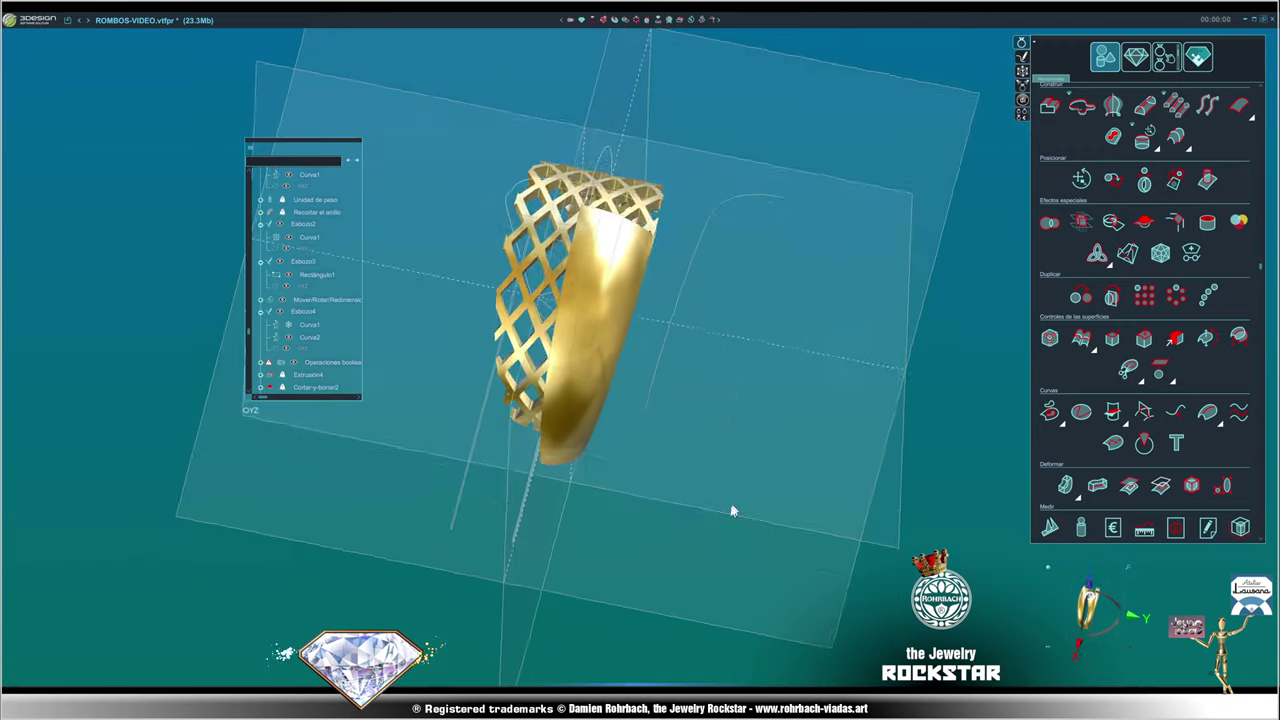
{"action": "middle_click_drag", "start_coordinate": [731, 509], "coordinate": [749, 557]}
{"action": "scroll", "coordinate": [831, 523], "scroll_direction": "up", "scroll_amount": 3}
{"action": "scroll", "coordinate": [754, 495], "scroll_direction": "down", "scroll_amount": 3}
{"action": "mouse_move", "coordinate": [754, 495]}
{"action": "middle_mouse_down"}
{"action": "mouse_move", "coordinate": [657, 429]}
{"action": "mouse_move", "coordinate": [731, 363]}
{"action": "middle_mouse_up"}
{"action": "scroll", "coordinate": [731, 363], "scroll_direction": "up", "scroll_amount": 3}
- Extrude rhombus curve Curva1 by 1.5 mm into block Extrusión5
{"action": "left_click", "coordinate": [748, 352]}
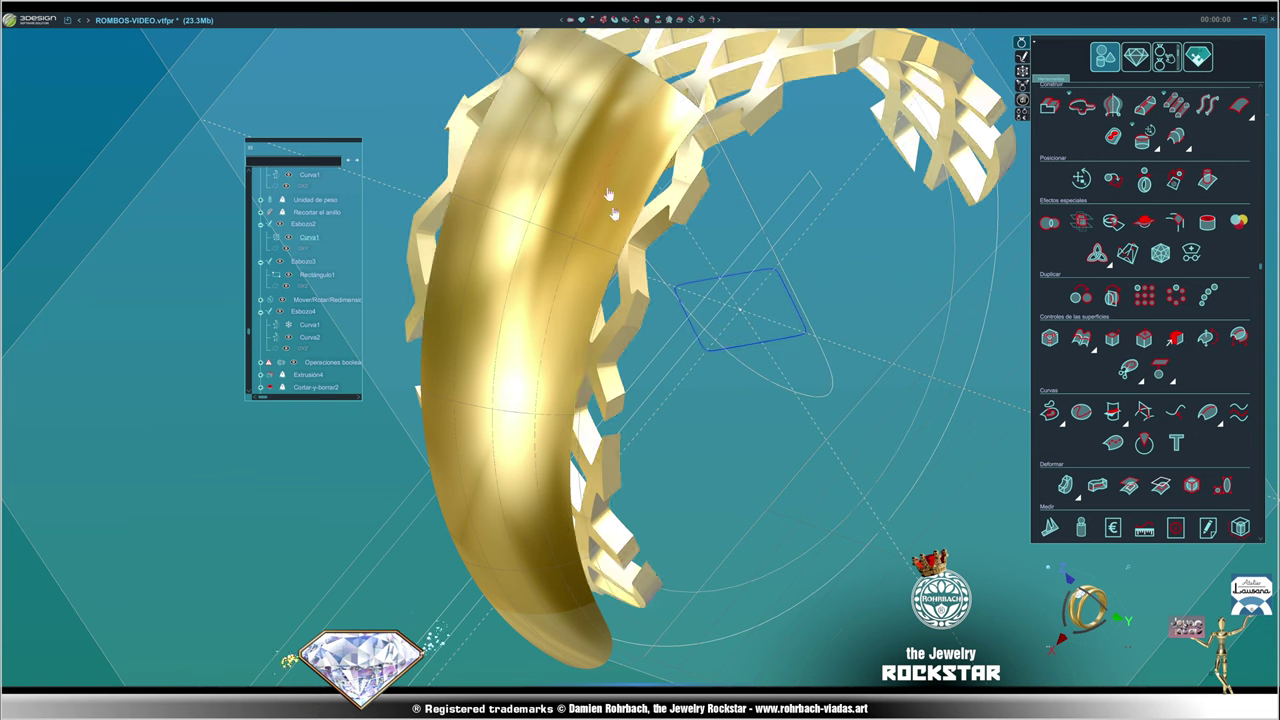
{"action": "left_click", "coordinate": [677, 24]}
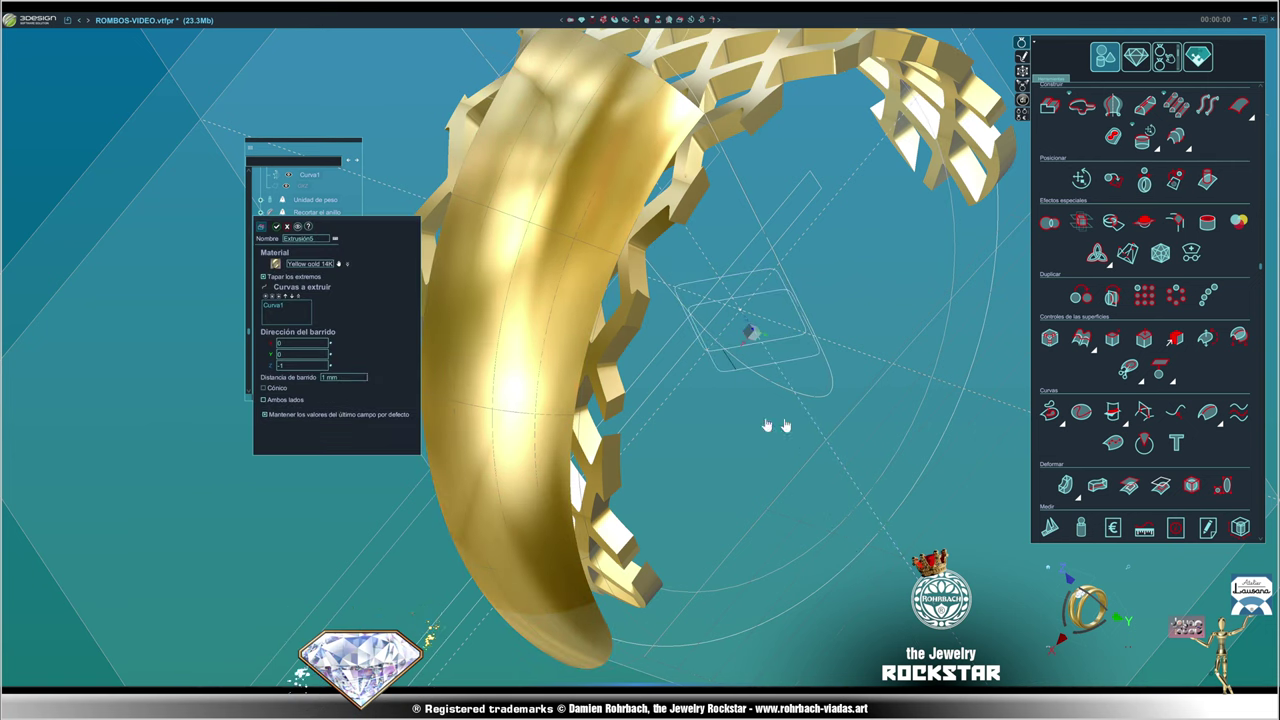
{"action": "middle_click_drag", "start_coordinate": [768, 426], "coordinate": [608, 371]}
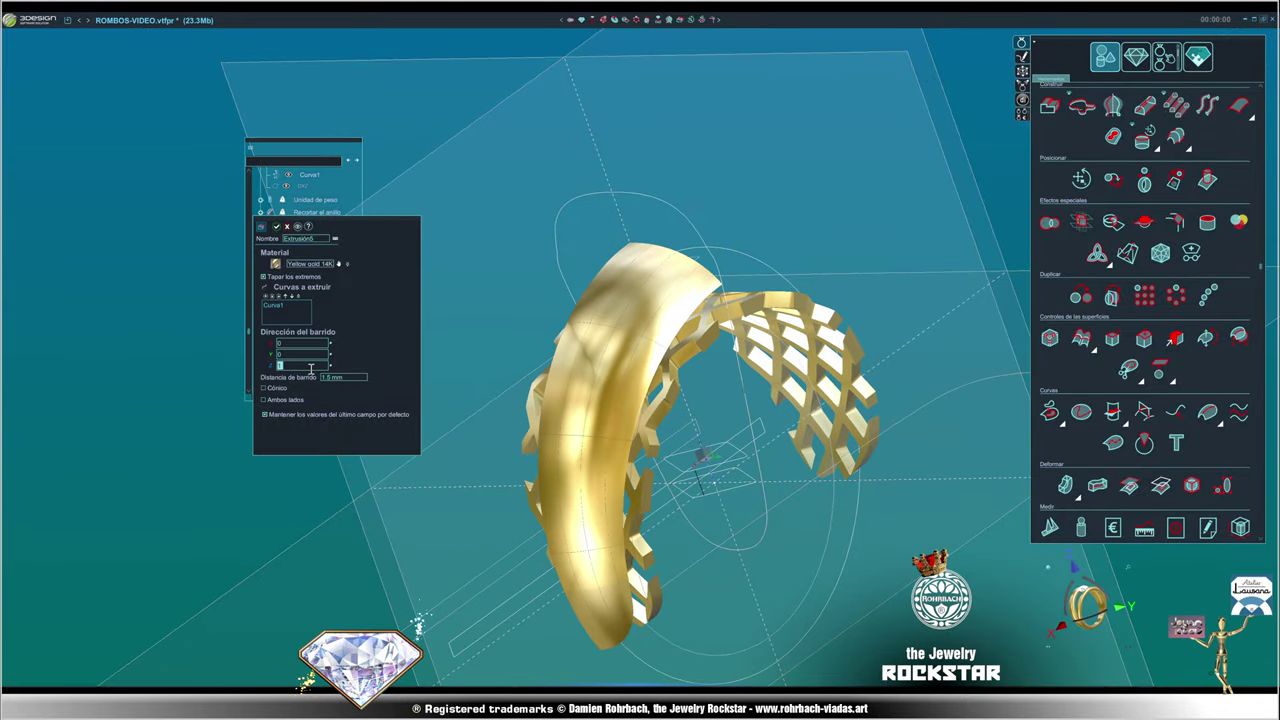
{"action": "key", "text": "Return"}
{"action": "middle_click_drag", "start_coordinate": [777, 520], "coordinate": [601, 333]}
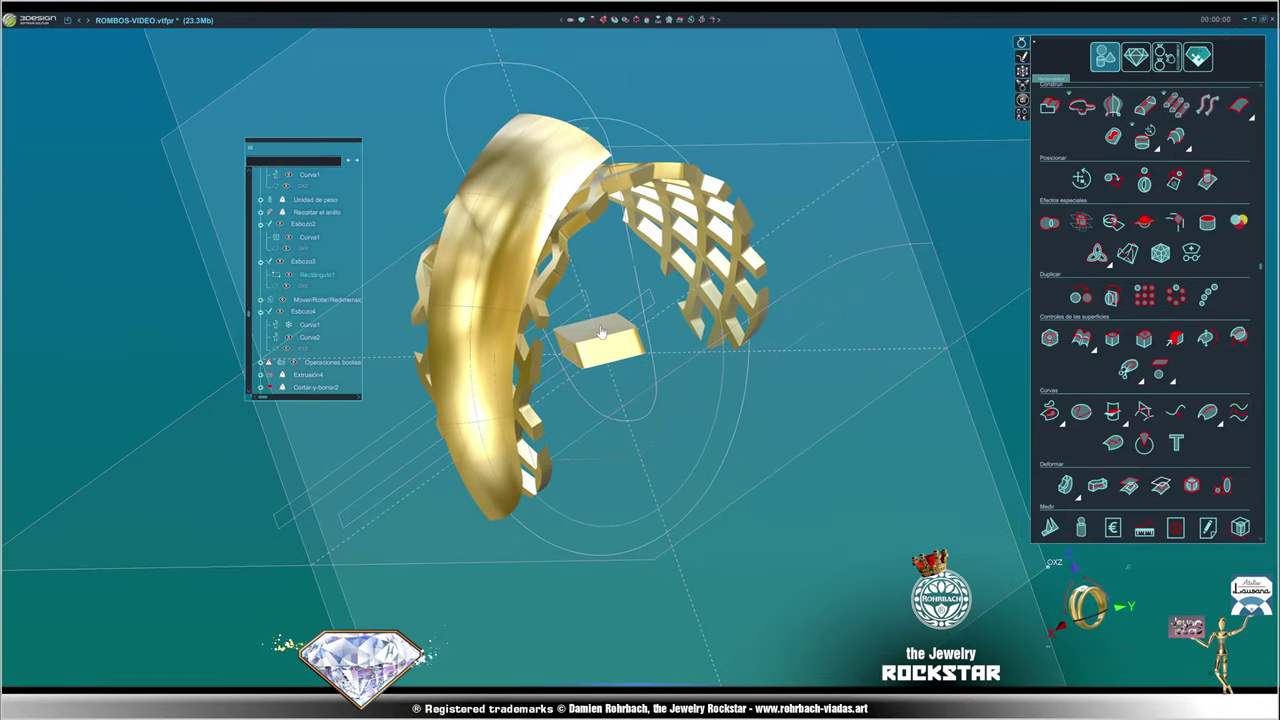
- Rotate Extrusión5 about its vertical Z axis and lift the rhombus block above the ring
{"action": "left_click", "coordinate": [689, 24]}
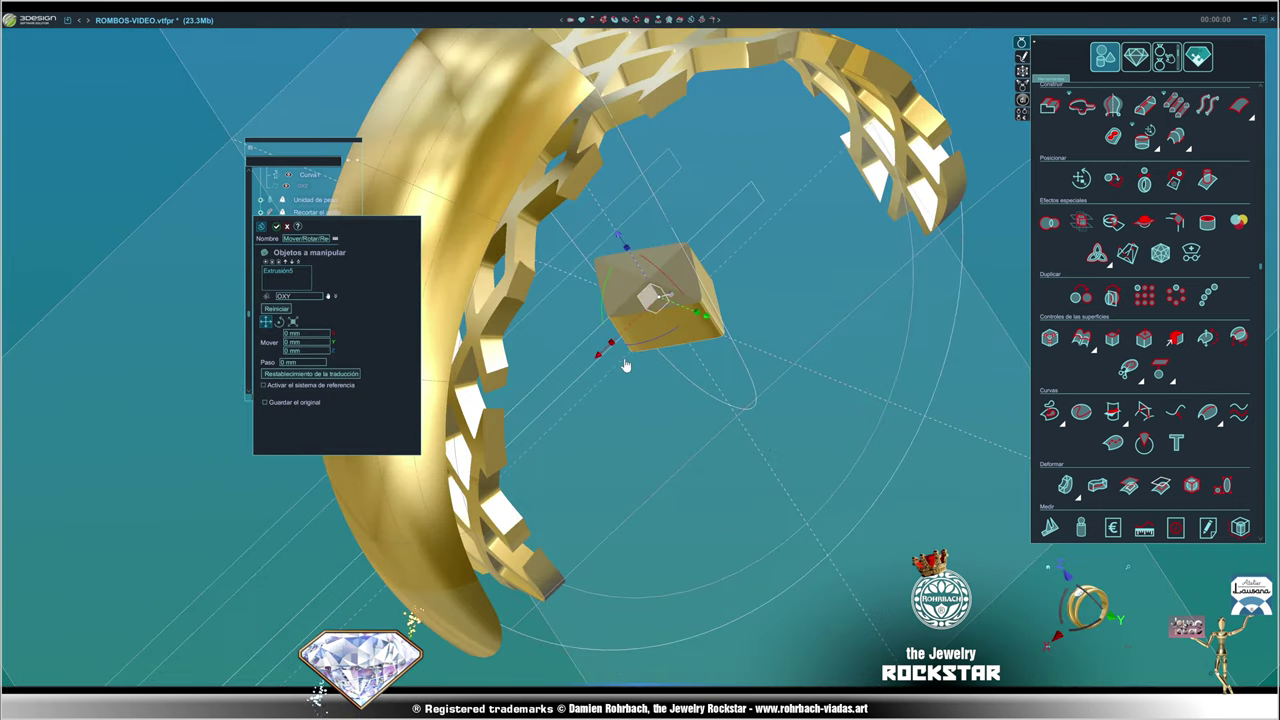
{"action": "left_click_drag", "start_coordinate": [643, 347], "coordinate": [713, 261]}
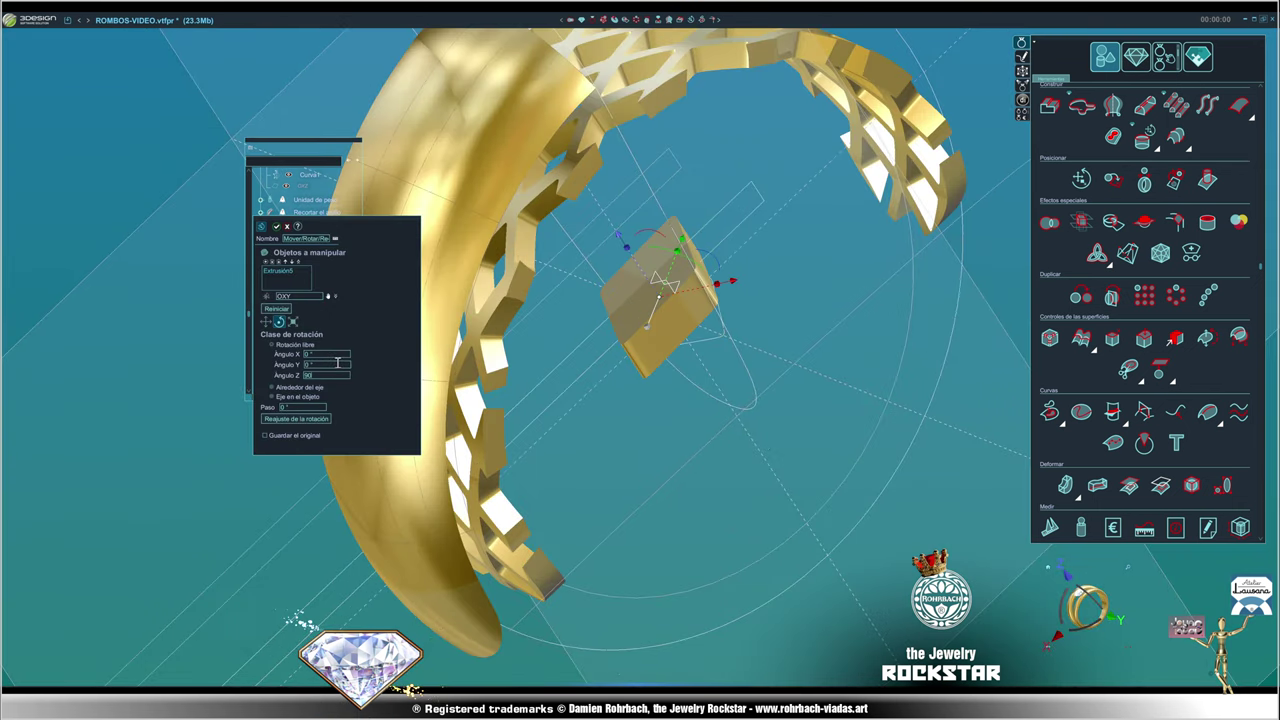
{"action": "middle_click_drag", "start_coordinate": [337, 363], "coordinate": [631, 514]}
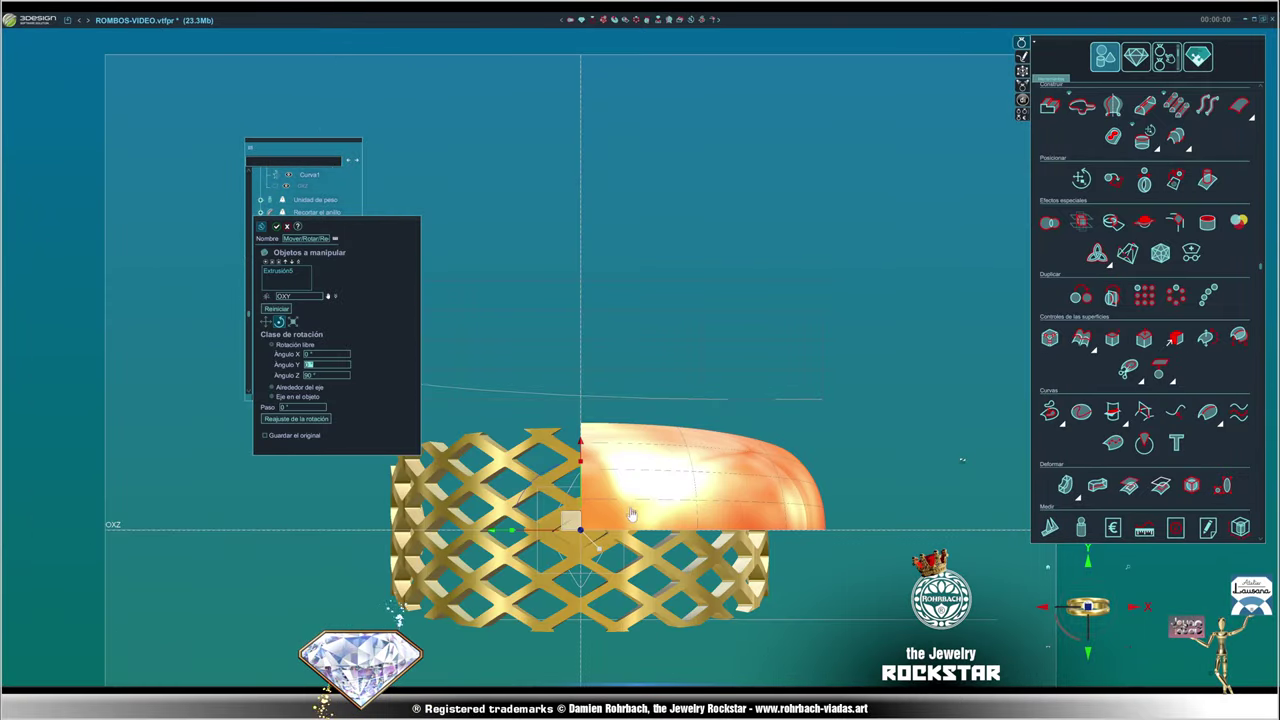
{"action": "left_click_drag", "start_coordinate": [575, 522], "coordinate": [709, 266]}
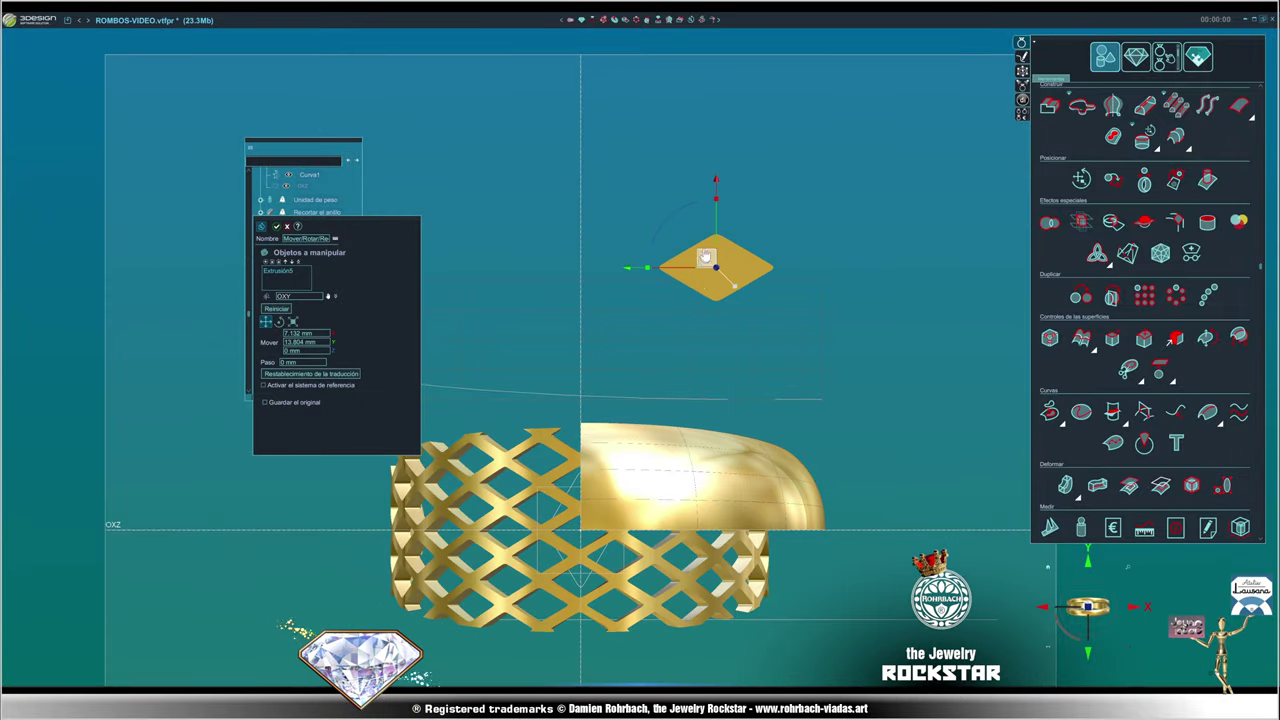
- Slide the rhombus block about 5.4 mm sideways, toward roughly 12.499, 13.104, 0 mm
{"action": "mouse_move", "coordinate": [869, 564]}
{"action": "middle_mouse_down"}
{"action": "mouse_move", "coordinate": [943, 309]}
{"action": "mouse_move", "coordinate": [803, 554]}
{"action": "mouse_move", "coordinate": [646, 424]}
{"action": "middle_mouse_up"}
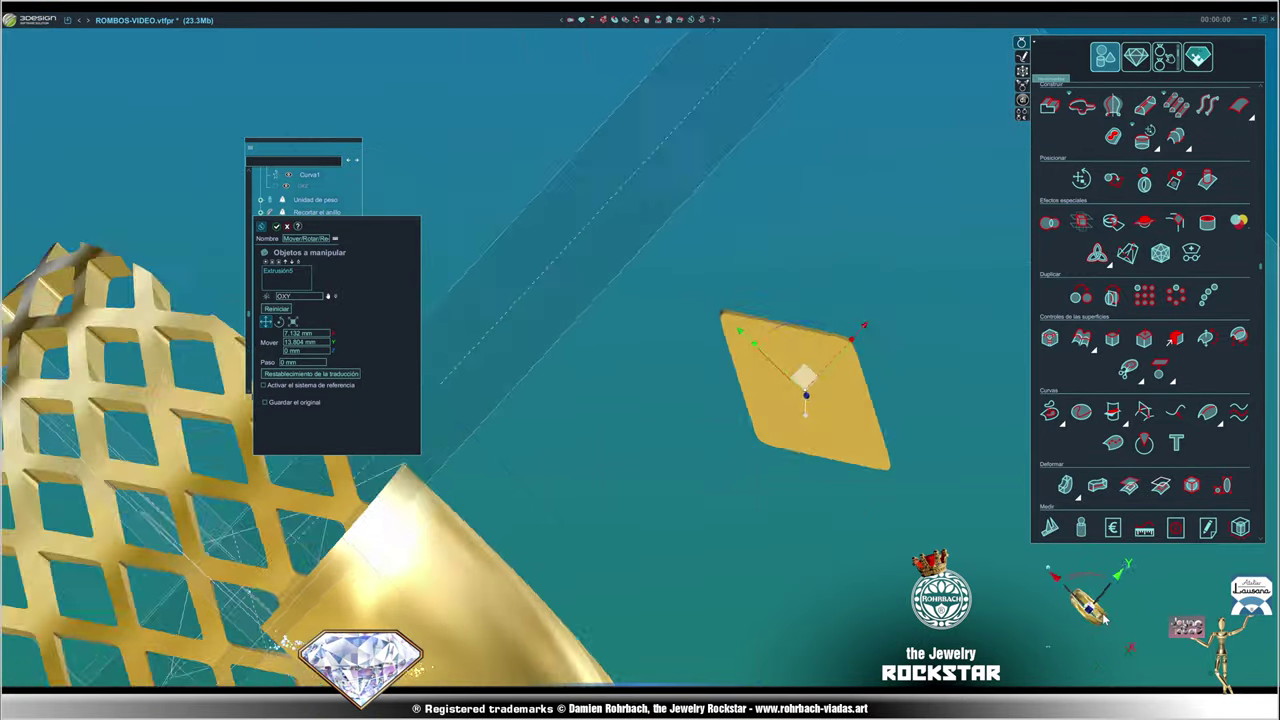
{"action": "middle_click_drag", "start_coordinate": [1033, 606], "coordinate": [869, 292]}
{"action": "scroll", "coordinate": [869, 292], "scroll_direction": "up", "scroll_amount": 3}
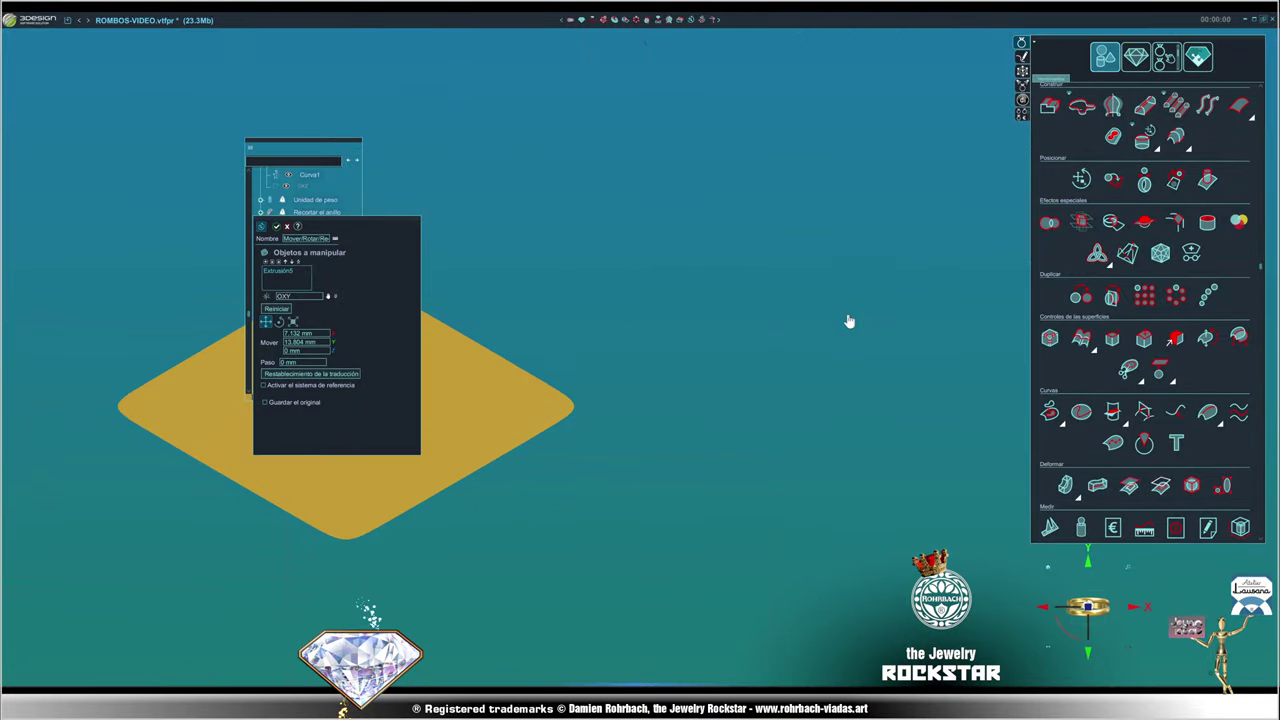
{"action": "scroll", "coordinate": [498, 424], "scroll_direction": "down", "scroll_amount": 3}
{"action": "left_click_drag", "start_coordinate": [482, 378], "coordinate": [769, 388]}
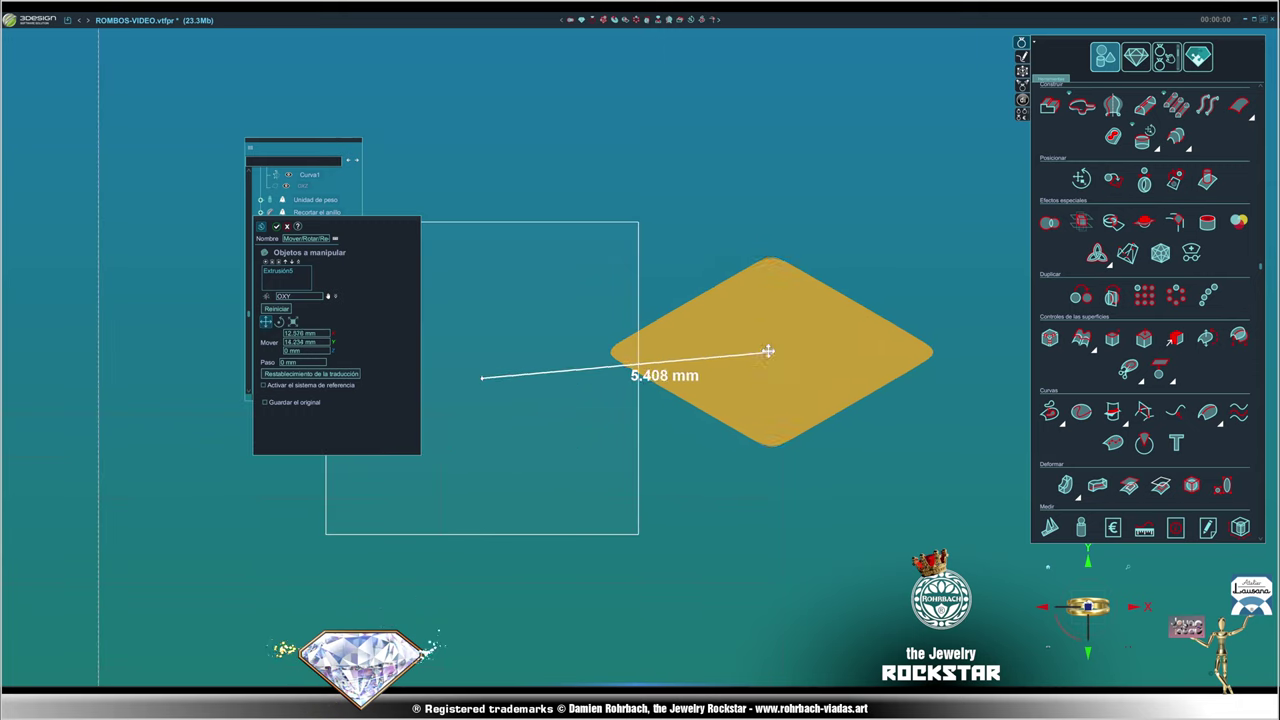
{"action": "scroll", "coordinate": [800, 491], "scroll_direction": "up", "scroll_amount": 2}
{"action": "scroll", "coordinate": [643, 314], "scroll_direction": "up", "scroll_amount": 2}
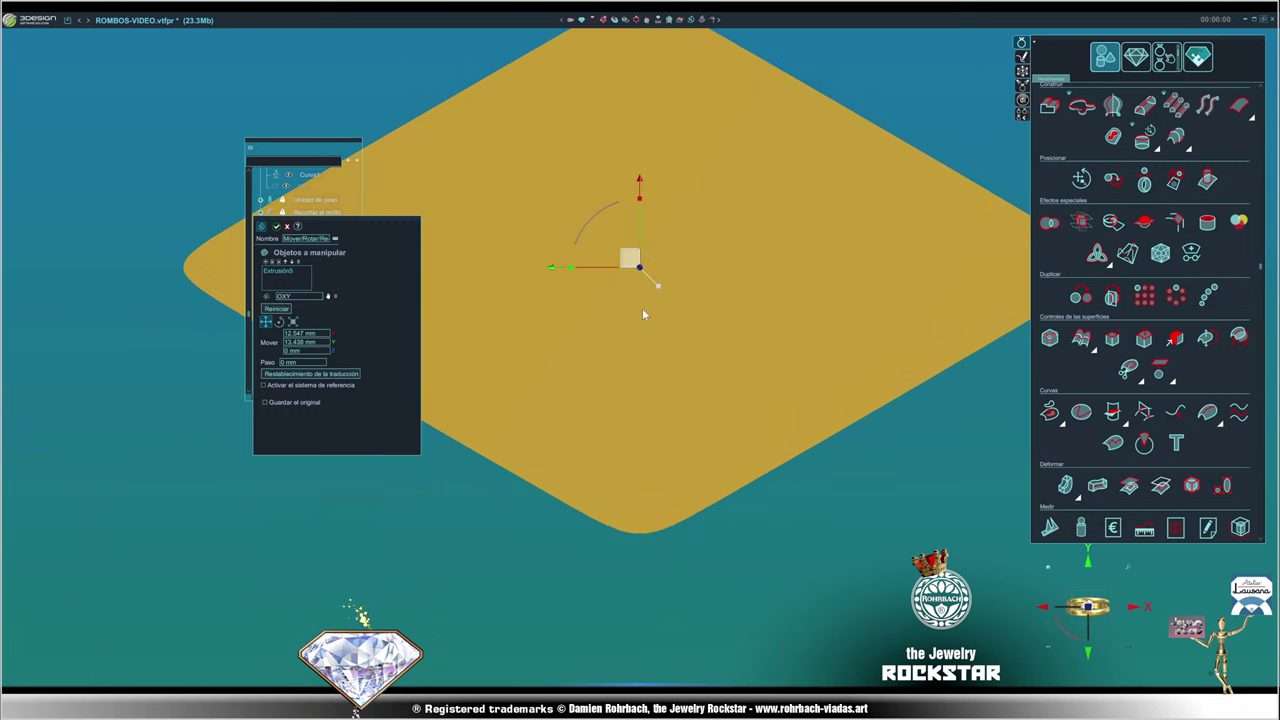
{"action": "scroll", "coordinate": [815, 369], "scroll_direction": "down", "scroll_amount": 5}
{"action": "middle_click_drag", "start_coordinate": [873, 544], "coordinate": [1042, 641]}
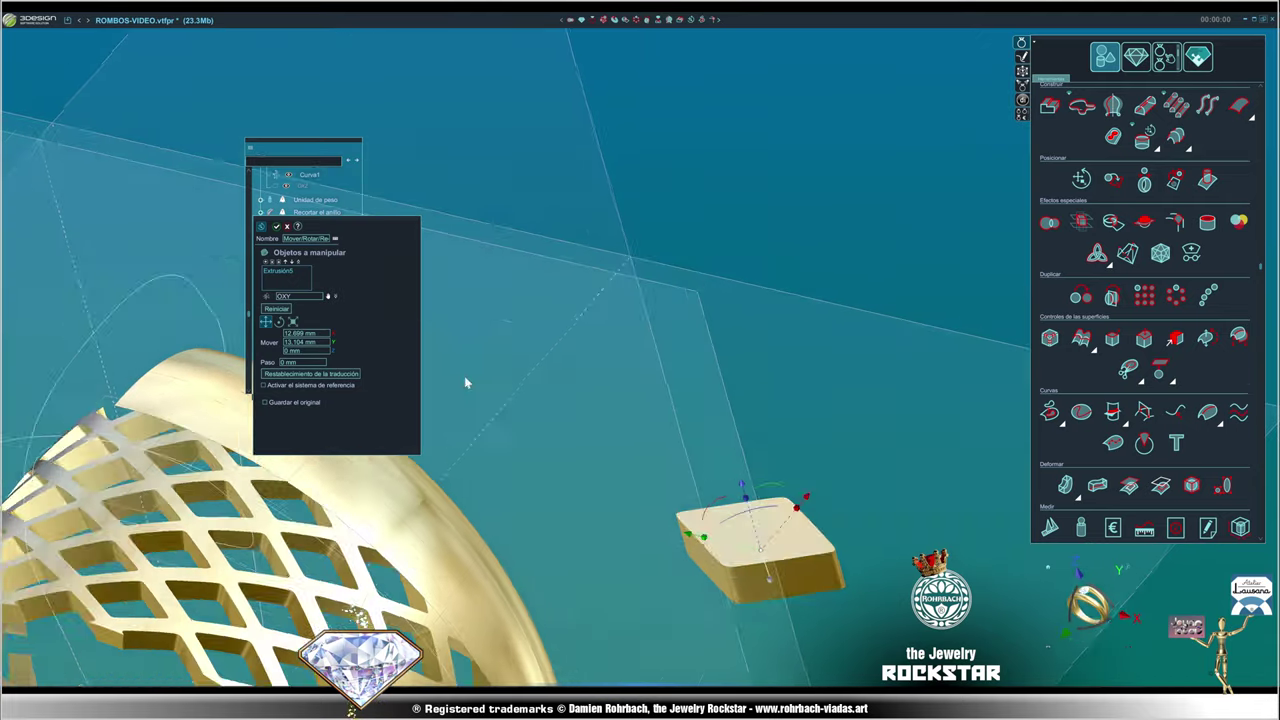
{"action": "left_click", "coordinate": [1113, 622]}
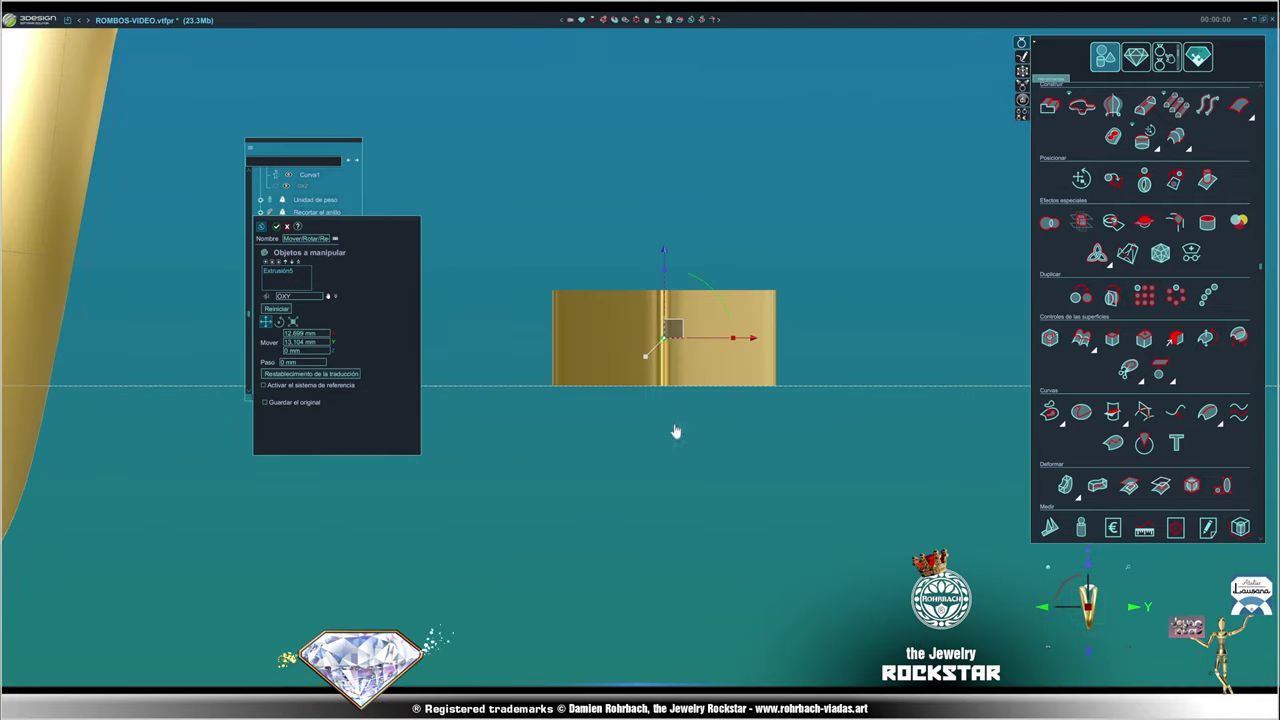
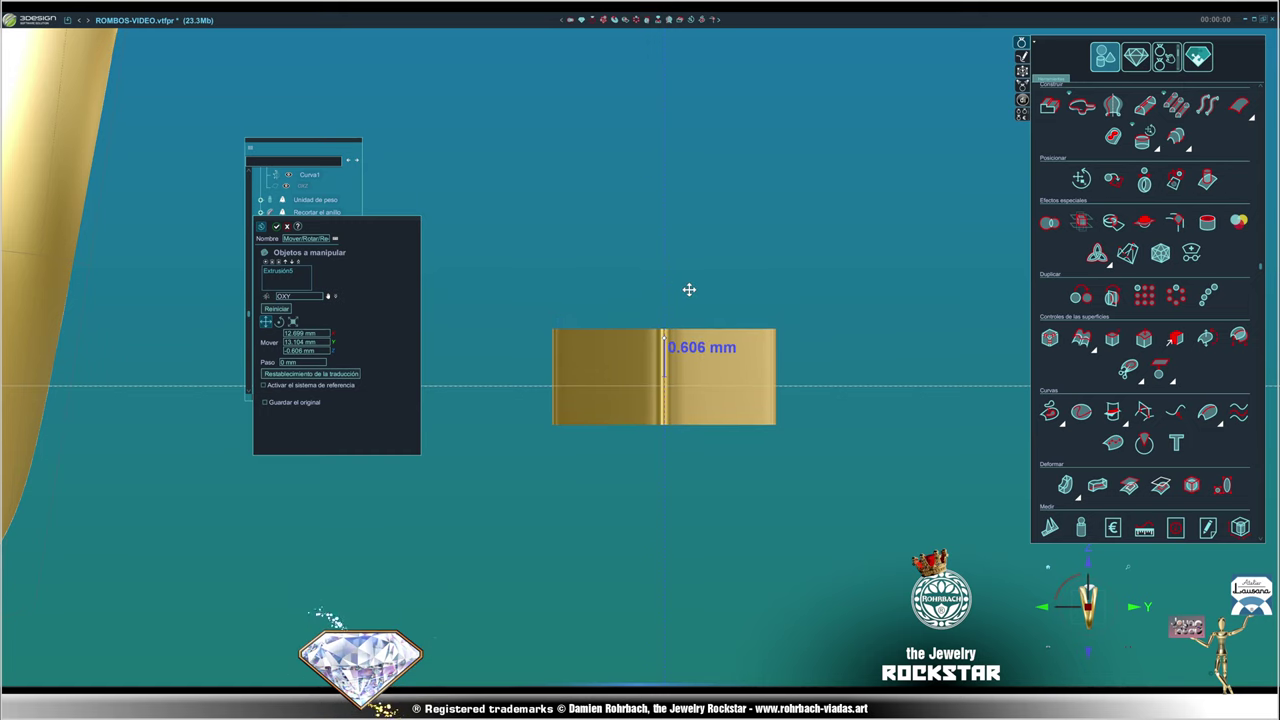
- Switch the Mover/Rotar/Redimensionar transform to scaling and confirm the rhombus block's new size
{"action": "scroll", "coordinate": [775, 438], "scroll_direction": "down", "scroll_amount": 3}
{"action": "left_click", "coordinate": [293, 322]}
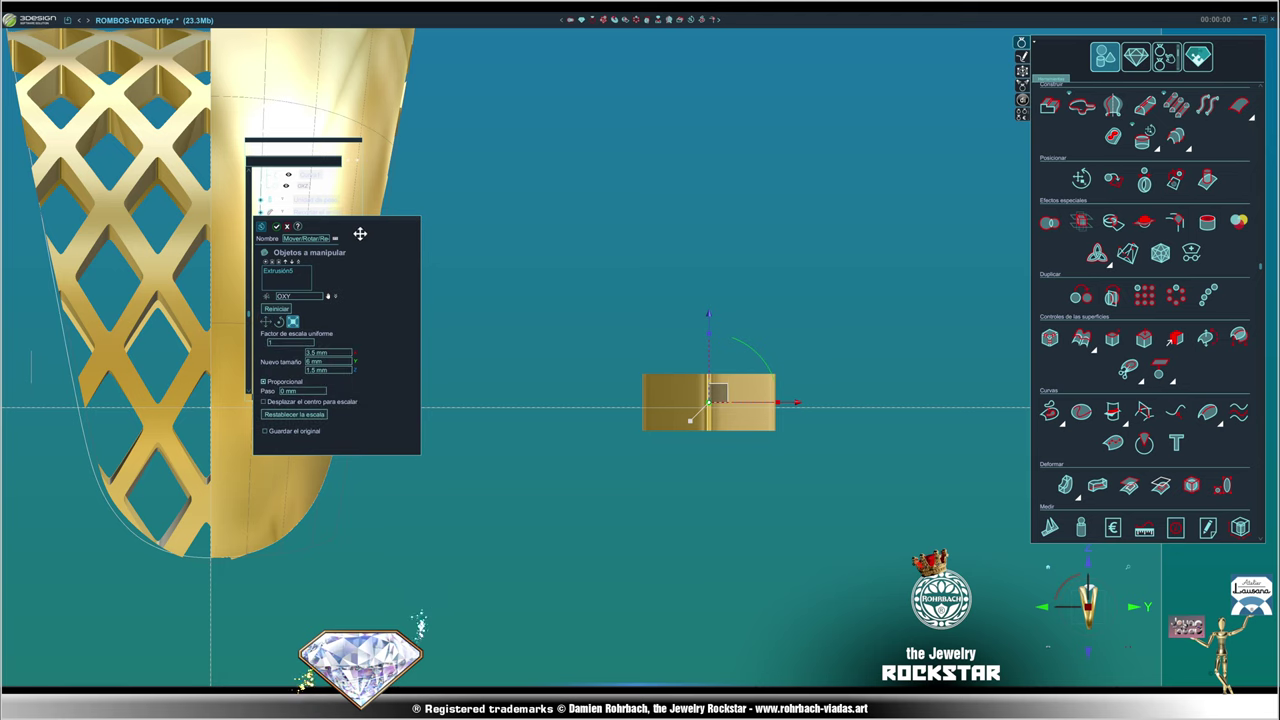
{"action": "scroll", "coordinate": [612, 418], "scroll_direction": "up", "scroll_amount": 3}
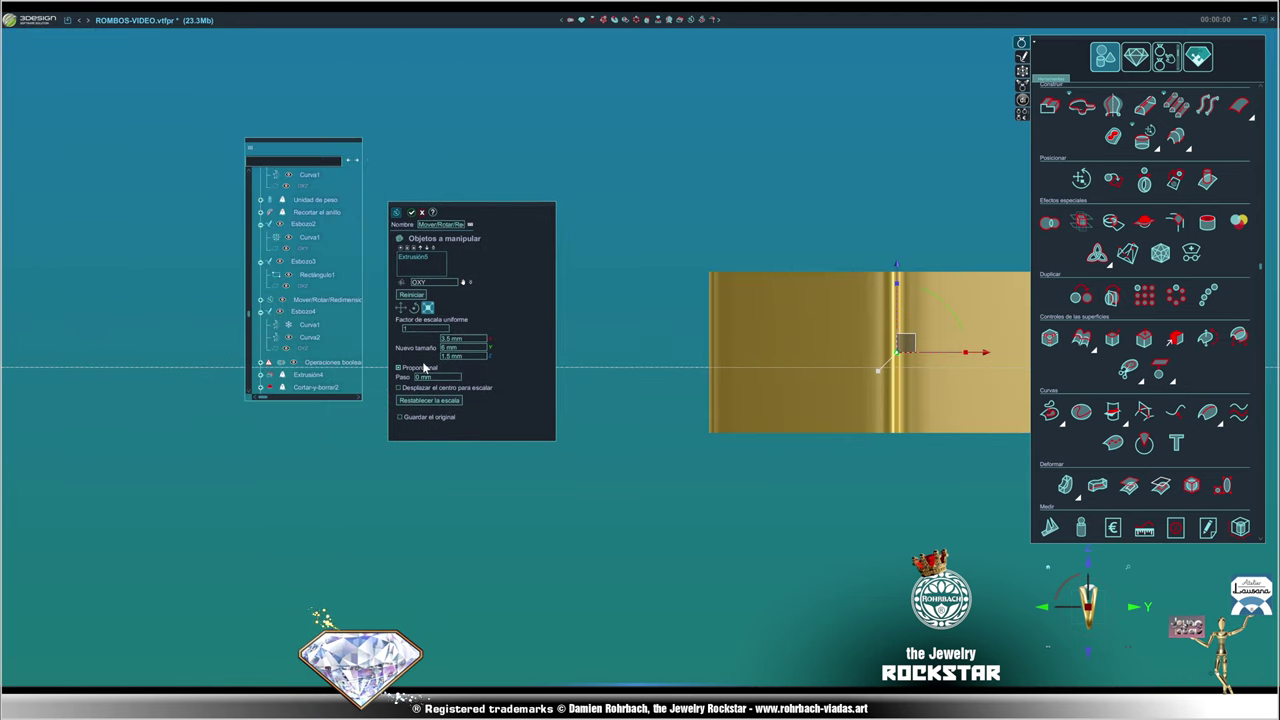
{"action": "scroll", "coordinate": [734, 437], "scroll_direction": "down", "scroll_amount": 3}
{"action": "mouse_move", "coordinate": [734, 437]}
{"action": "middle_mouse_down"}
{"action": "mouse_move", "coordinate": [727, 540]}
{"action": "mouse_move", "coordinate": [690, 434]}
{"action": "mouse_move", "coordinate": [729, 566]}
{"action": "middle_mouse_up"}
{"action": "key", "text": "Return"}
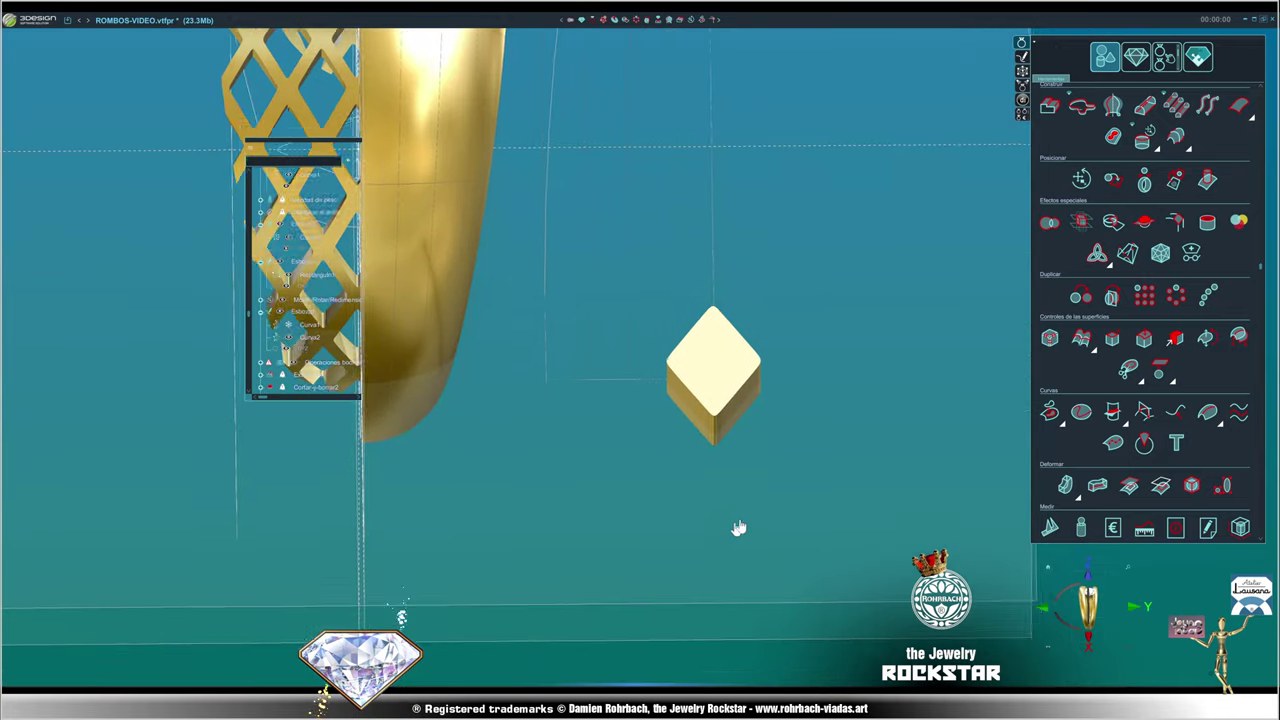
- Select the resized rhombus block
{"action": "scroll", "coordinate": [737, 529], "scroll_direction": "up", "scroll_amount": 2}
{"action": "scroll", "coordinate": [757, 440], "scroll_direction": "down", "scroll_amount": 2}
{"action": "scroll", "coordinate": [790, 450], "scroll_direction": "up", "scroll_amount": 2}
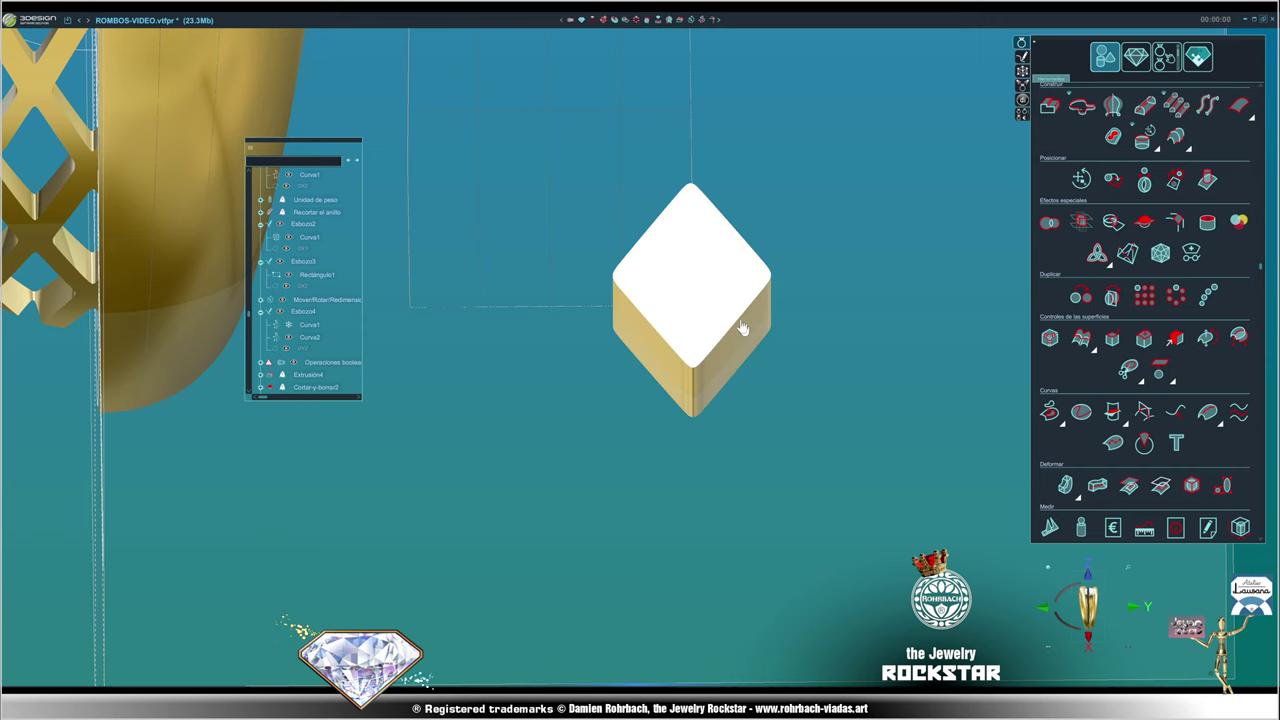
{"action": "left_click", "coordinate": [749, 329]}
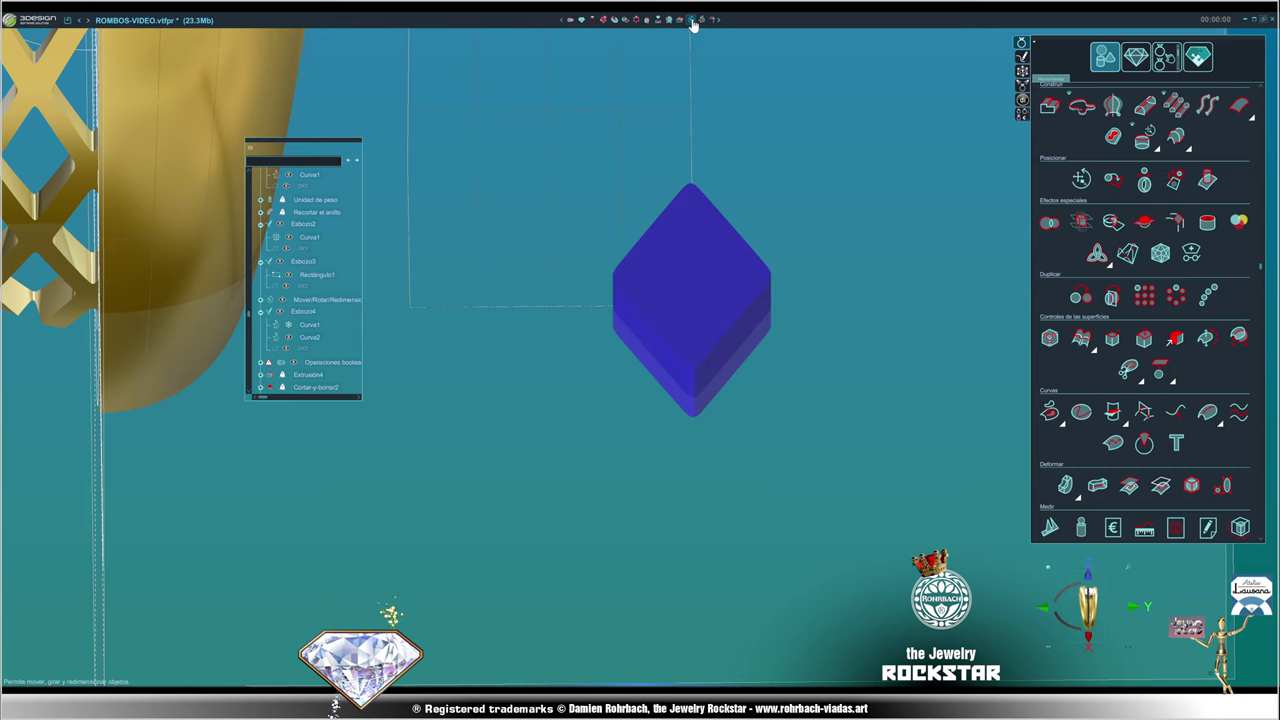
- Lift a copy of the rhombus block upward and scale it to about 0.798
{"action": "left_click", "coordinate": [691, 19]}
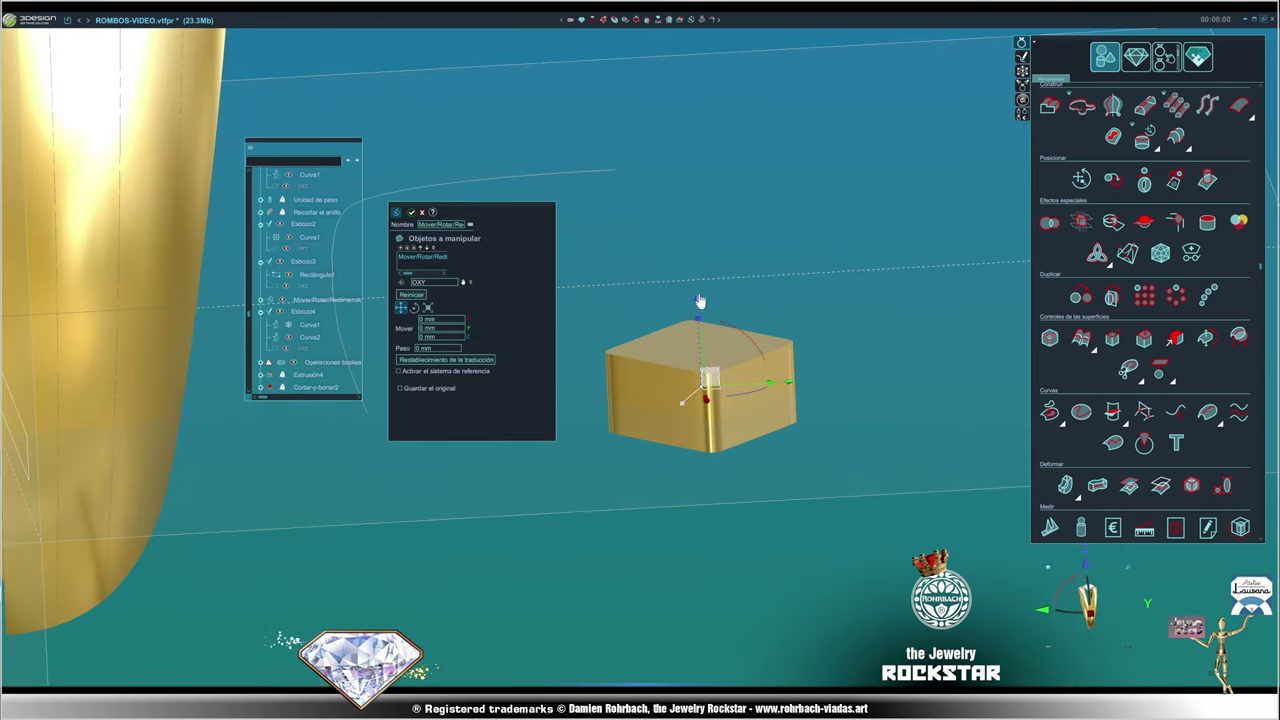
{"action": "left_click_drag", "start_coordinate": [700, 301], "coordinate": [690, 148]}
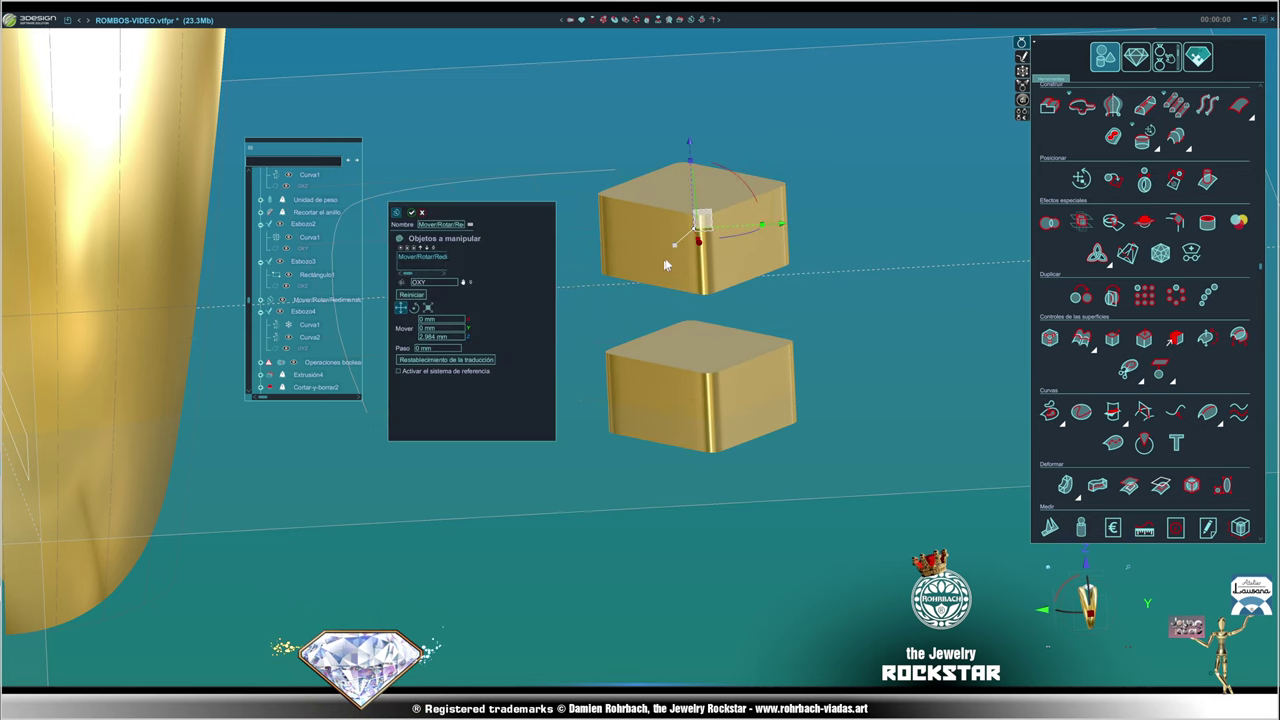
{"action": "left_click", "coordinate": [702, 220]}
{"action": "left_click_drag", "start_coordinate": [692, 200], "coordinate": [749, 109]}
{"action": "middle_click_drag", "start_coordinate": [749, 109], "coordinate": [657, 200]}
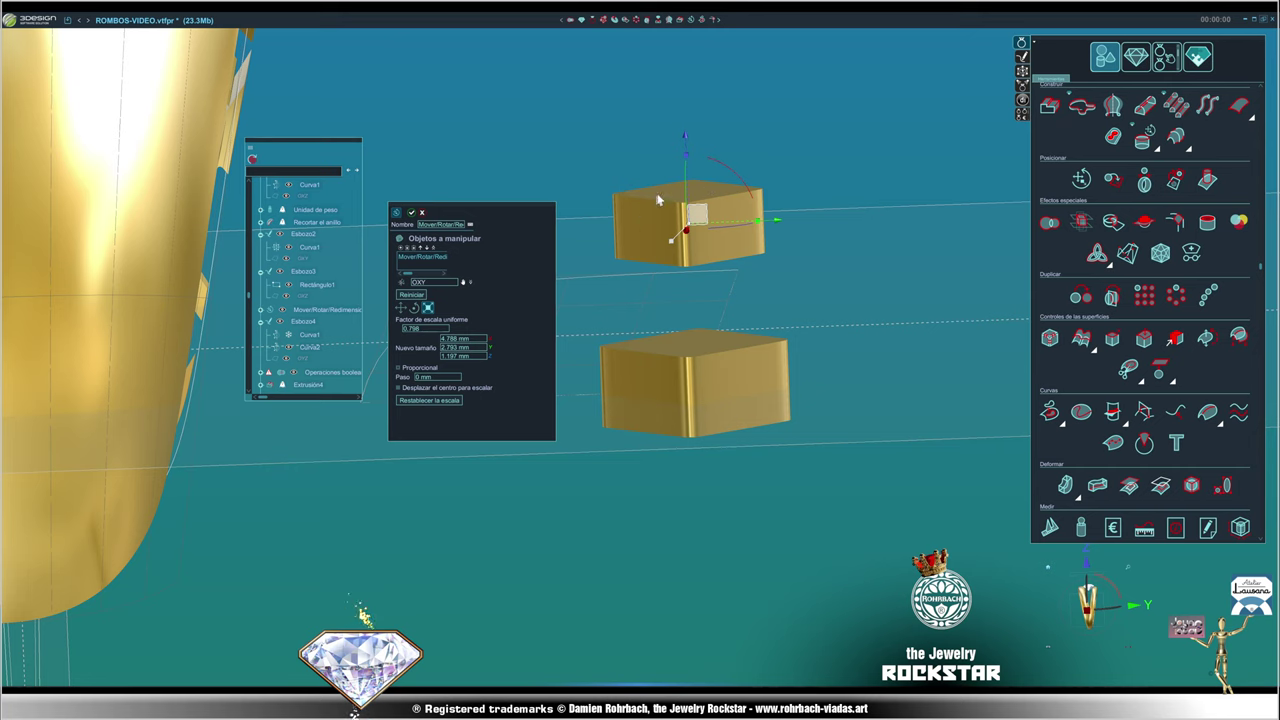
{"action": "left_click_drag", "start_coordinate": [691, 200], "coordinate": [691, 243]}
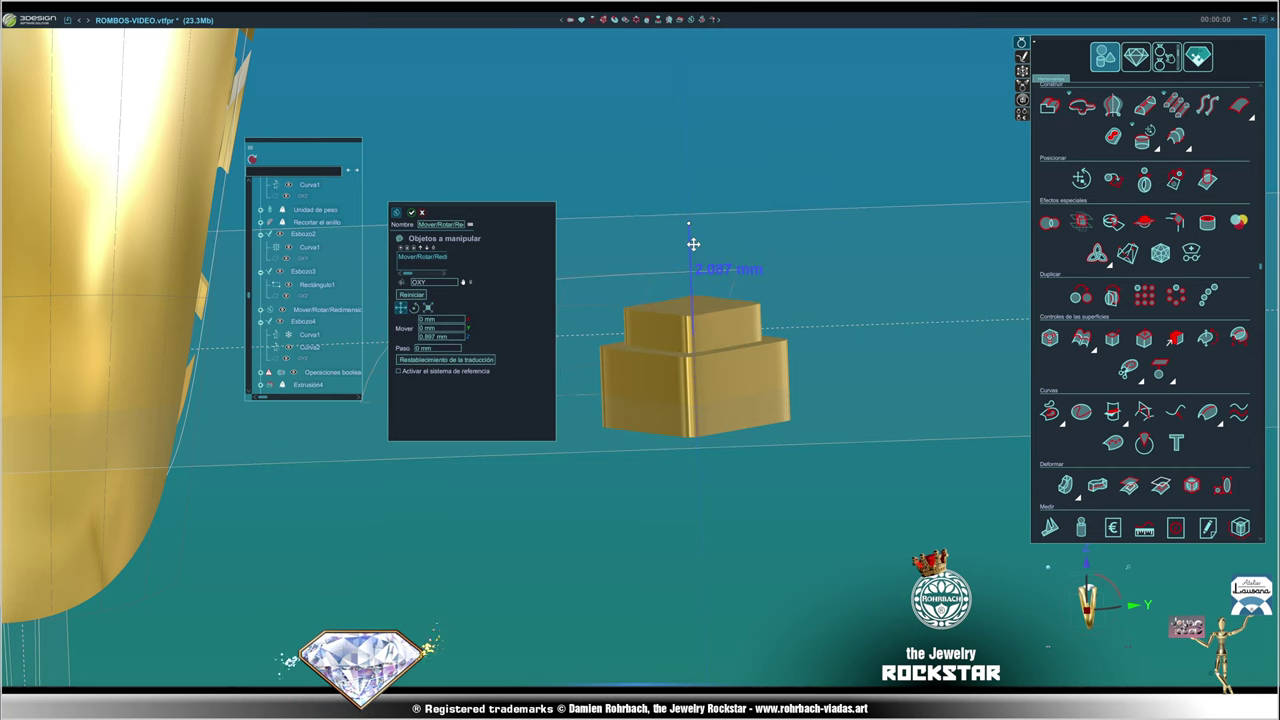
- Freeze the lower block, then sink the smaller copy slightly into it and confirm
{"action": "right_click", "coordinate": [691, 250]}
{"action": "left_click", "coordinate": [632, 220]}
{"action": "middle_click_drag", "start_coordinate": [640, 229], "coordinate": [660, 363]}
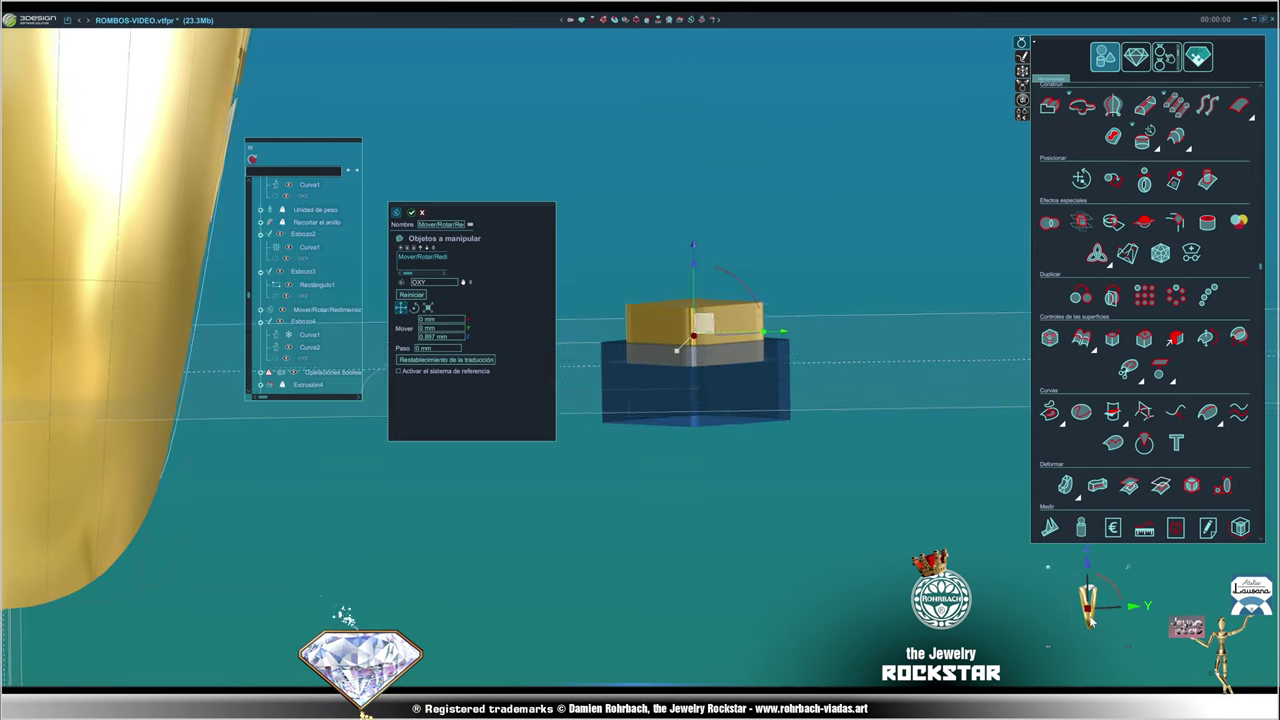
{"action": "left_click_drag", "start_coordinate": [743, 323], "coordinate": [765, 250]}
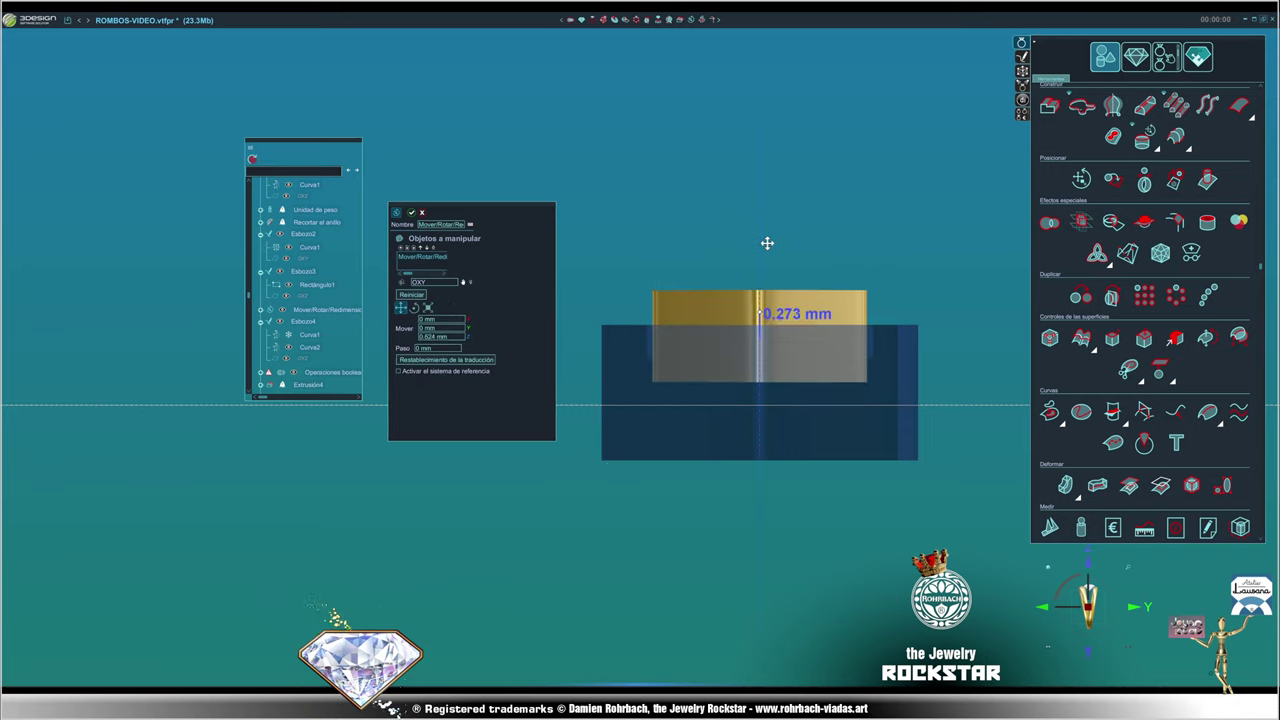
{"action": "key", "text": "Return"}
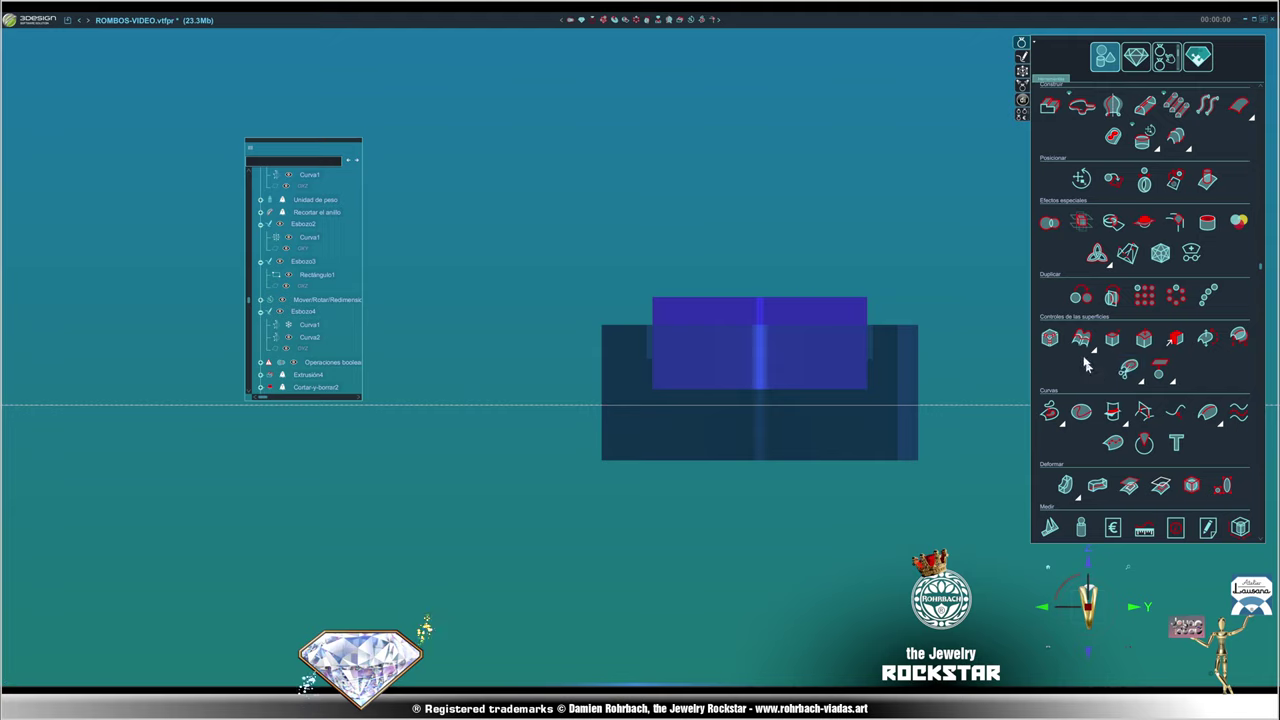
{"action": "scroll", "coordinate": [1090, 368], "scroll_direction": "down", "scroll_amount": 2}
- Widen the upper block's top face with Deformar una cara, setting 2º escala to 150 %
{"action": "left_click", "coordinate": [1092, 364]}
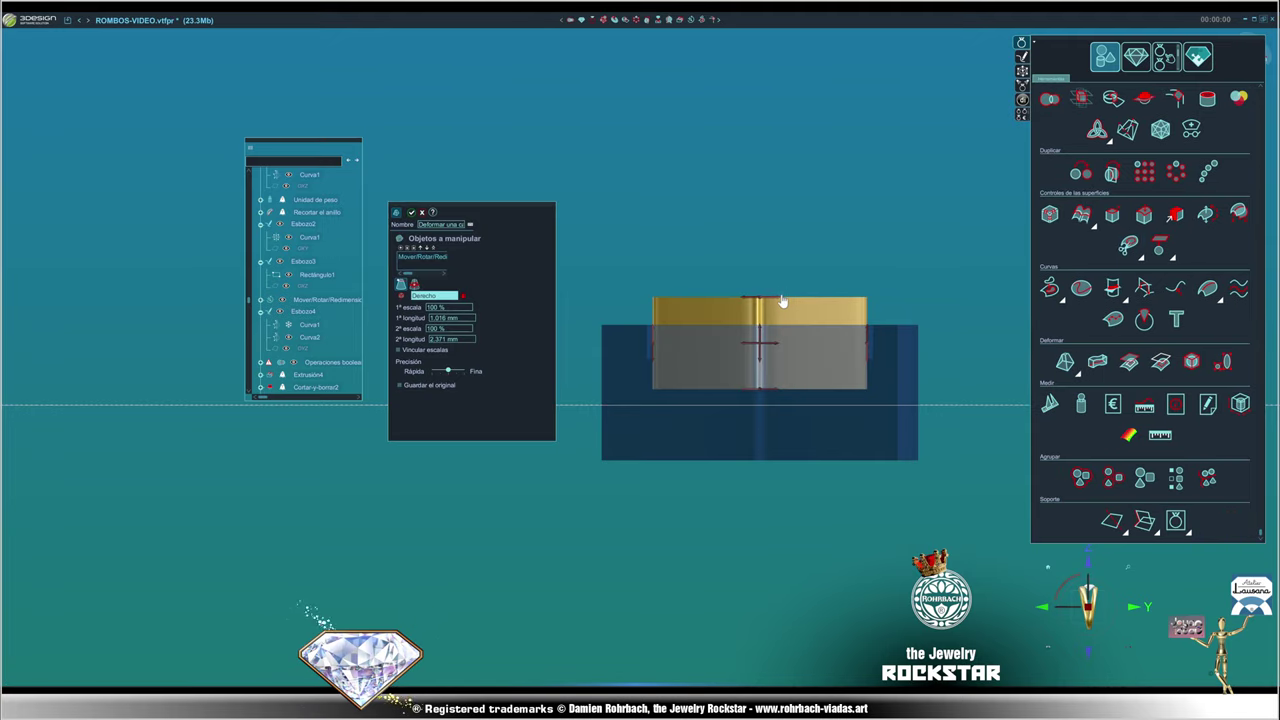
{"action": "left_click_drag", "start_coordinate": [757, 295], "coordinate": [749, 287]}
{"action": "right_click_drag", "start_coordinate": [749, 288], "coordinate": [718, 342]}
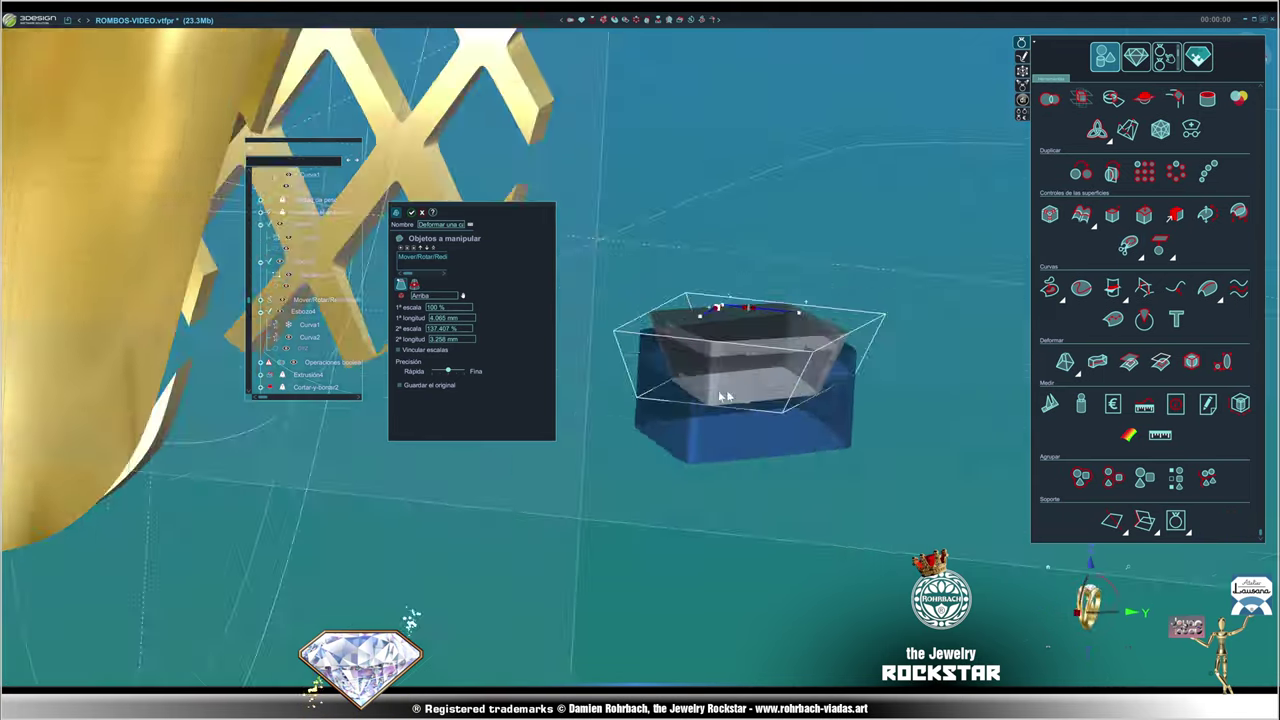
{"action": "left_click_drag", "start_coordinate": [678, 318], "coordinate": [672, 323]}
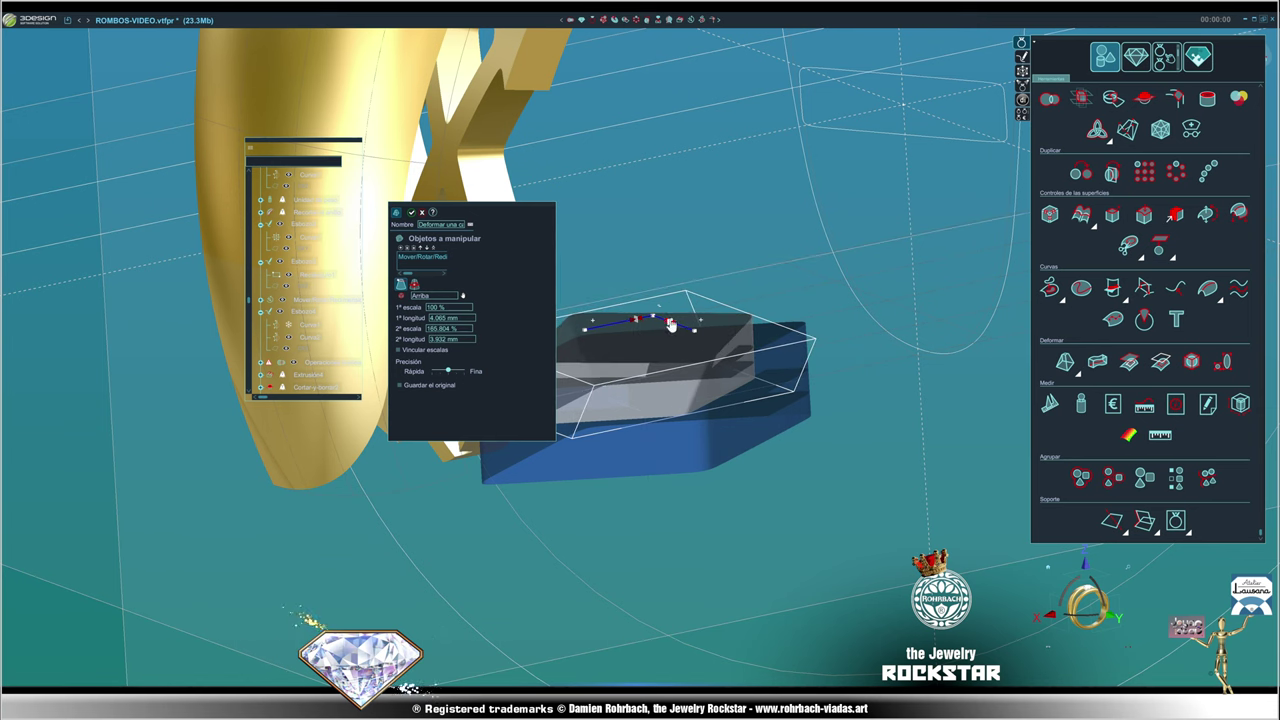
{"action": "right_click_drag", "start_coordinate": [672, 323], "coordinate": [593, 370]}
{"action": "left_click_drag", "start_coordinate": [593, 370], "coordinate": [584, 365]}
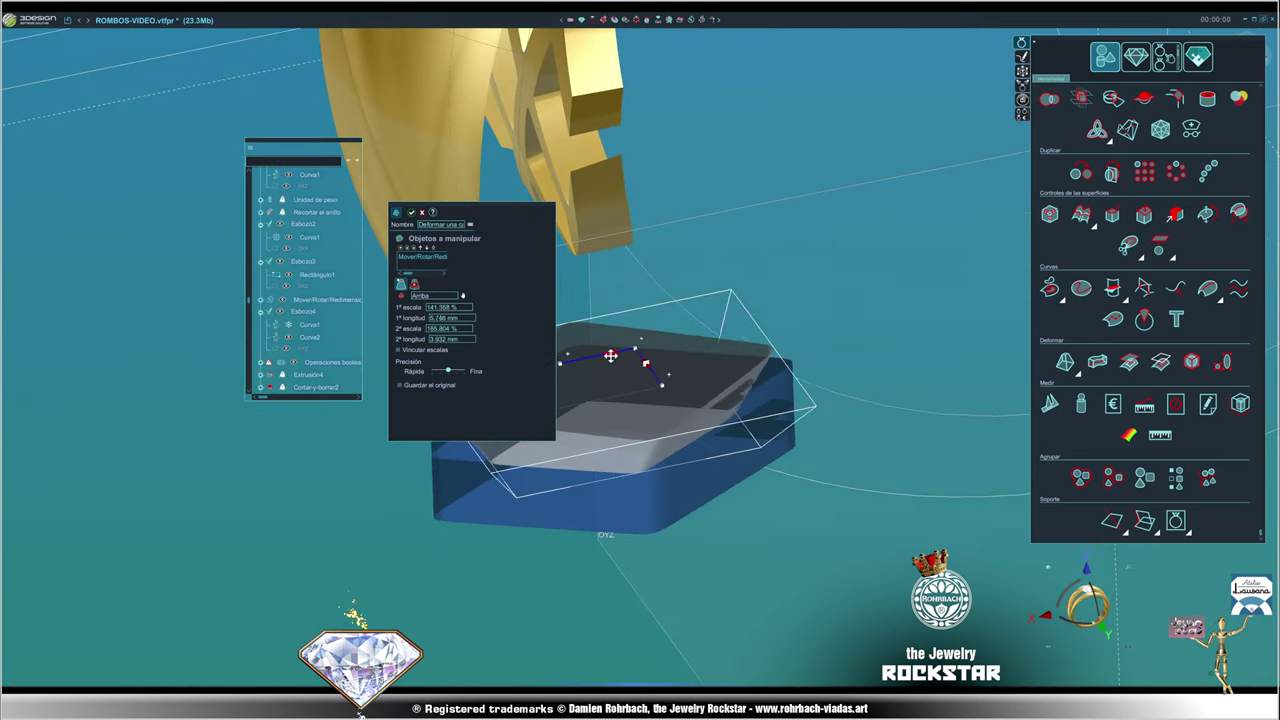
{"action": "double_click", "coordinate": [463, 328]}
{"action": "type", "text": "150"}
{"action": "key", "text": "Return"}
{"action": "right_click_drag", "start_coordinate": [470, 450], "coordinate": [686, 486]}
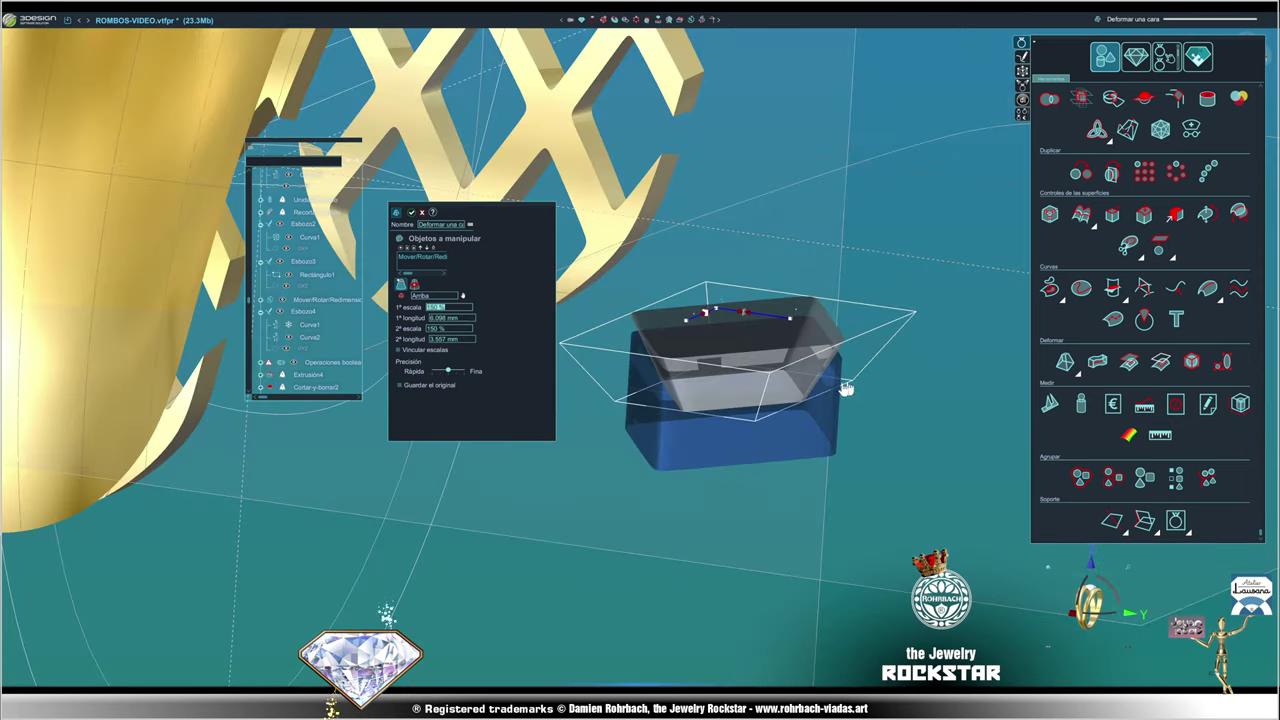
{"action": "key", "text": "Return"}
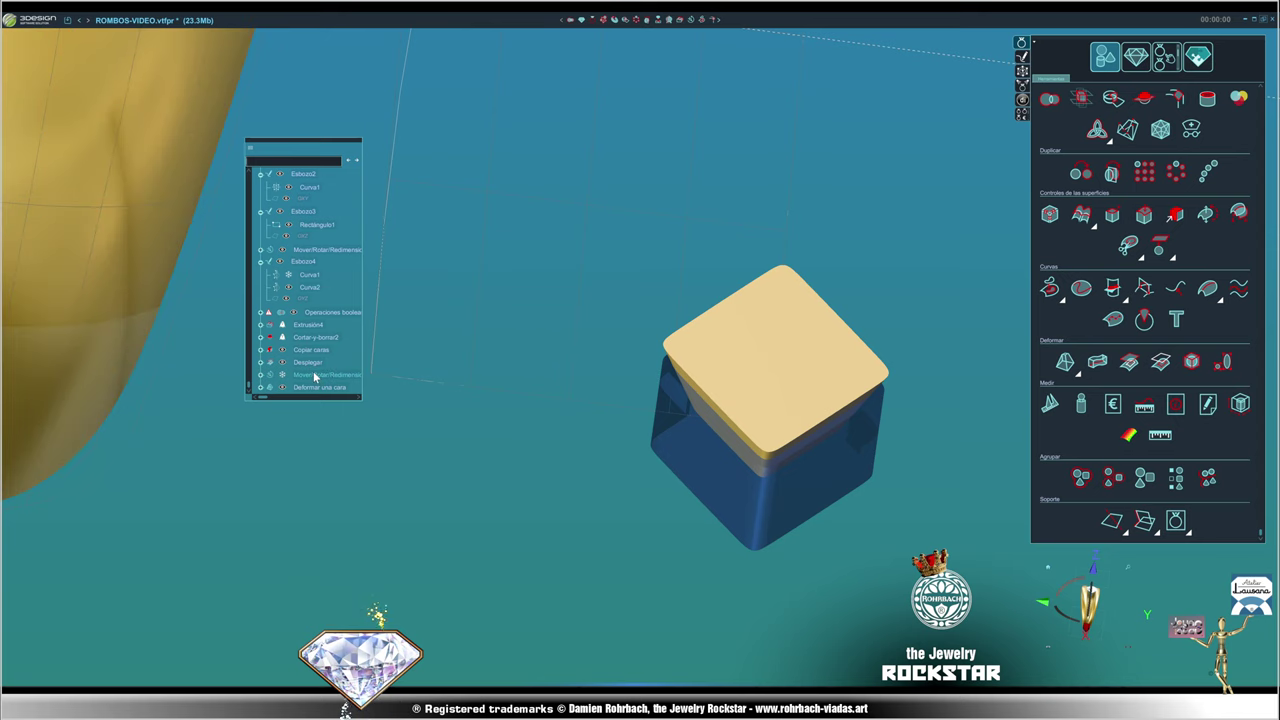
- Unfreeze the lower block and subtract the flared upper block from it with Restar
{"action": "right_click", "coordinate": [311, 372]}
{"action": "left_click", "coordinate": [350, 140]}
{"action": "left_click", "coordinate": [720, 360]}
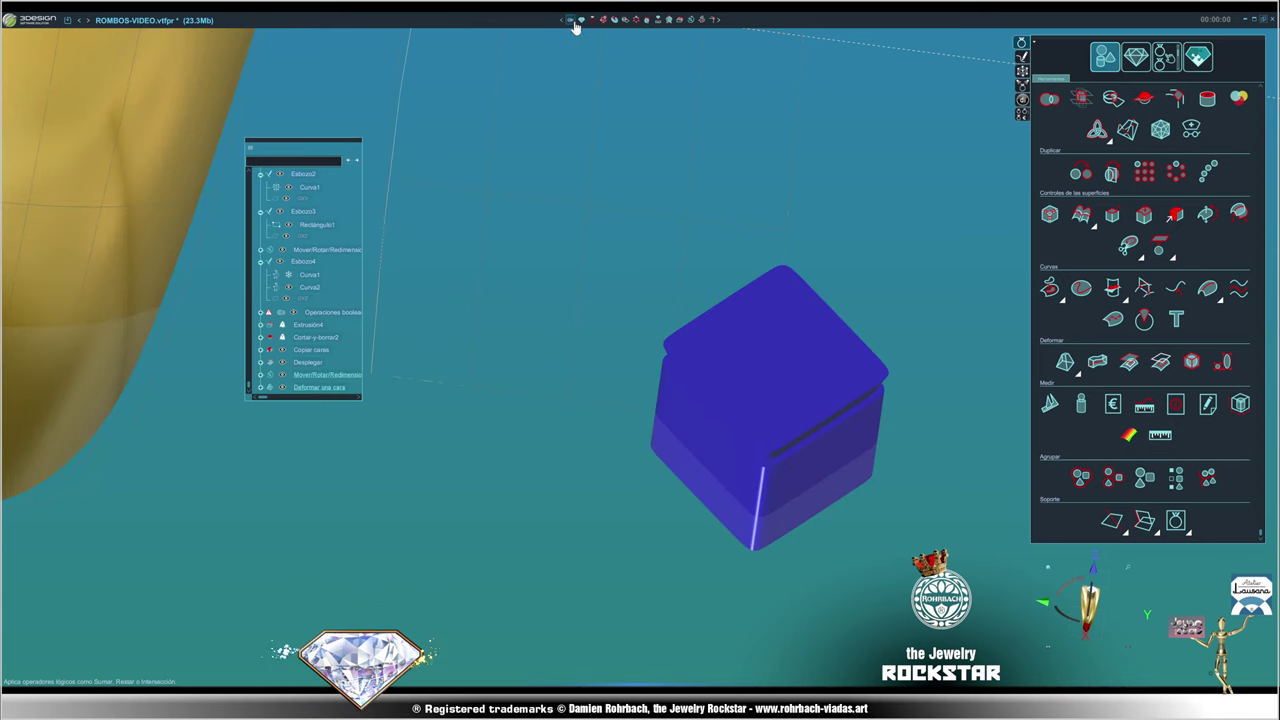
{"action": "left_click", "coordinate": [491, 311]}
{"action": "scroll", "coordinate": [755, 390], "scroll_direction": "down", "scroll_amount": 5}
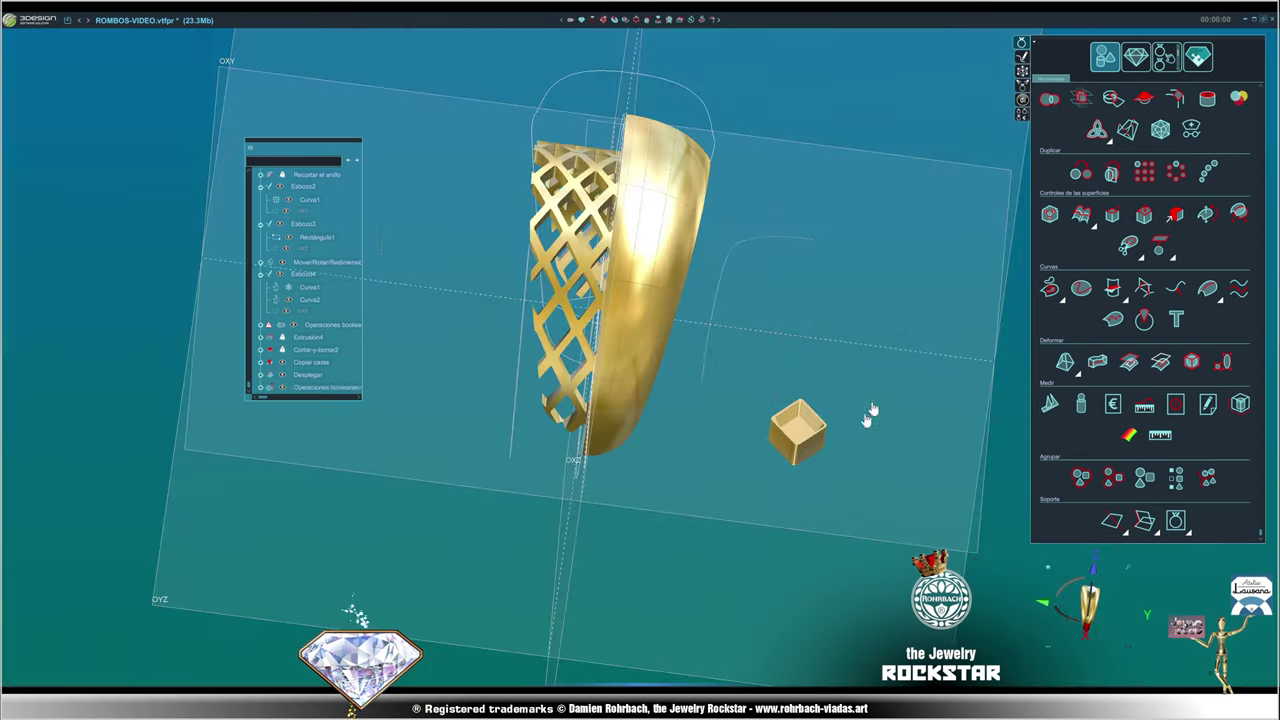
{"action": "mouse_move", "coordinate": [871, 417]}
{"action": "middle_mouse_down"}
{"action": "mouse_move", "coordinate": [631, 560]}
{"action": "mouse_move", "coordinate": [908, 443]}
{"action": "mouse_move", "coordinate": [701, 448]}
{"action": "middle_mouse_up"}
{"action": "scroll", "coordinate": [701, 448], "scroll_direction": "up", "scroll_amount": 2}
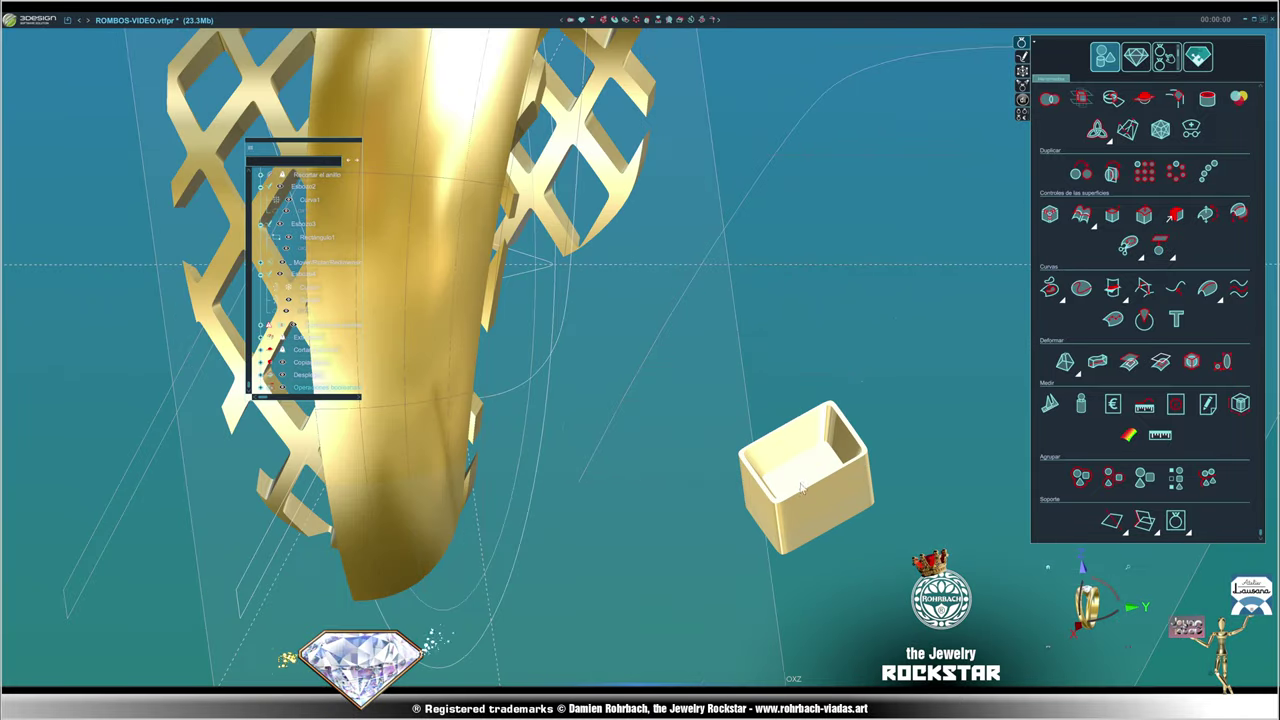
{"action": "left_click", "coordinate": [795, 465]}
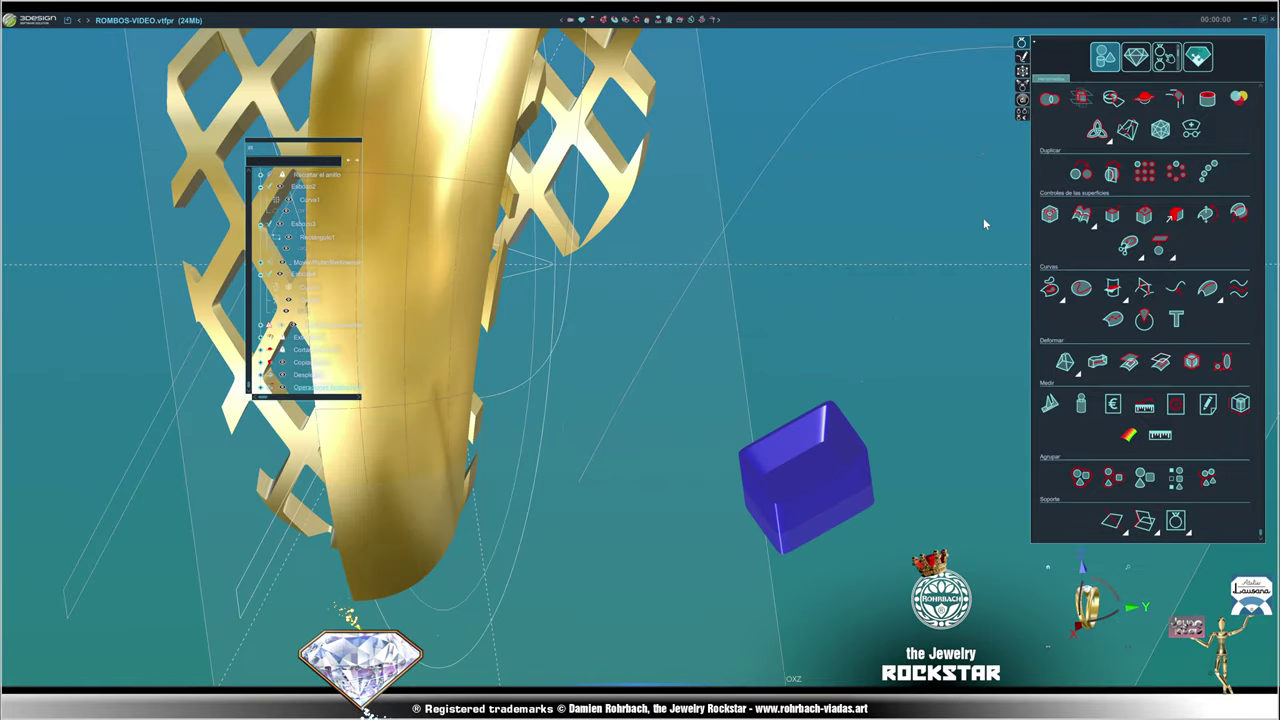
- Start a Pavé avanzado setting with a 2 mm stone and choose its precious stone material
{"action": "left_click", "coordinate": [1137, 57]}
{"action": "left_click", "coordinate": [1049, 229]}
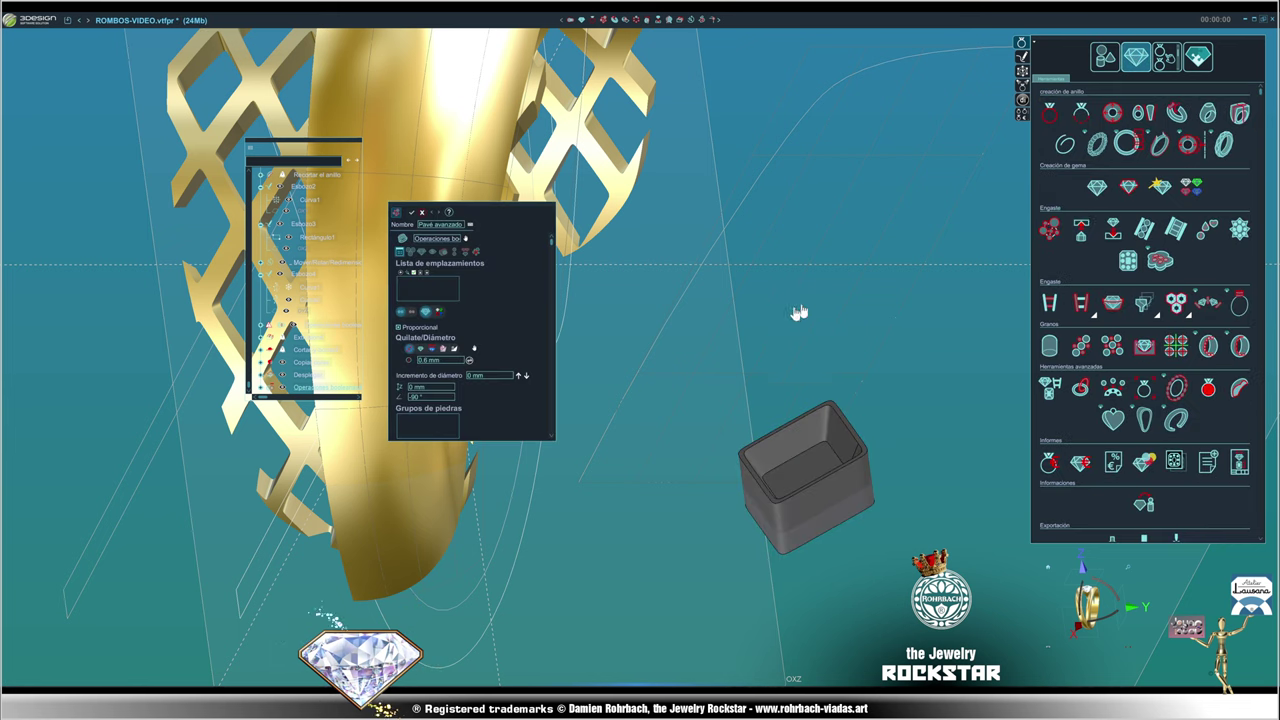
{"action": "type", "text": "2"}
{"action": "key", "text": "Tab"}
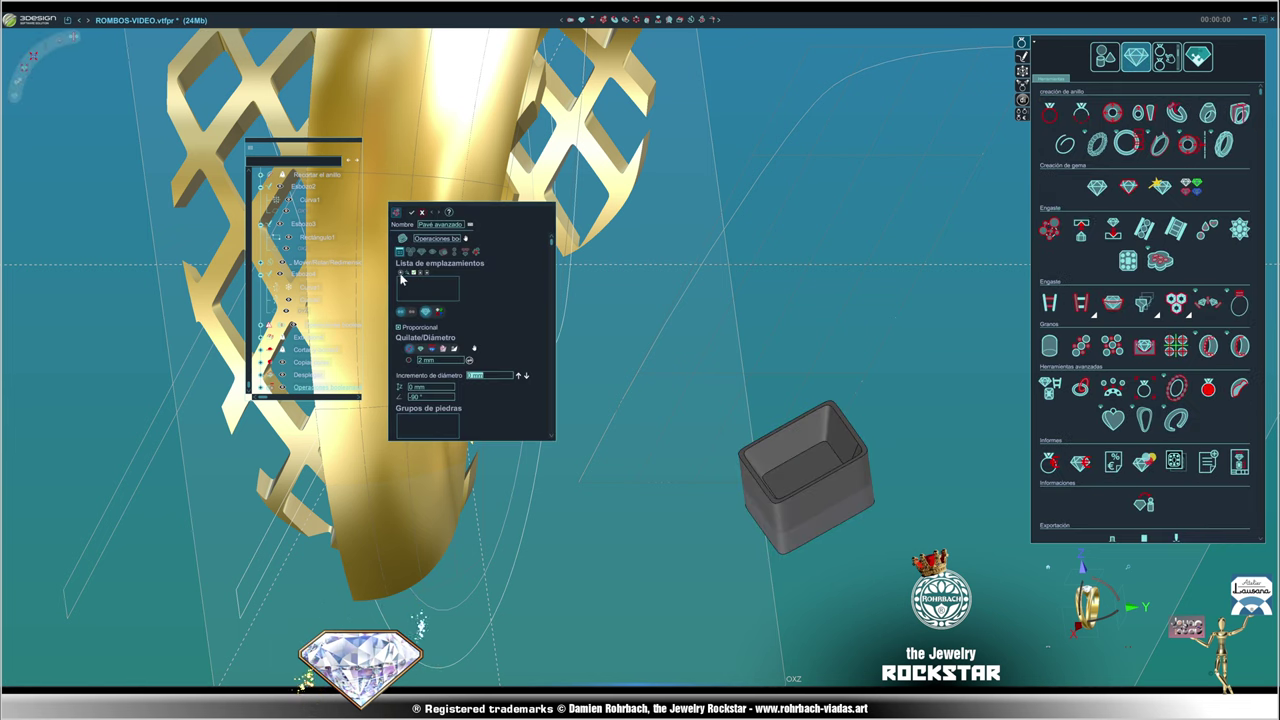
{"action": "right_click_drag", "start_coordinate": [401, 280], "coordinate": [683, 331]}
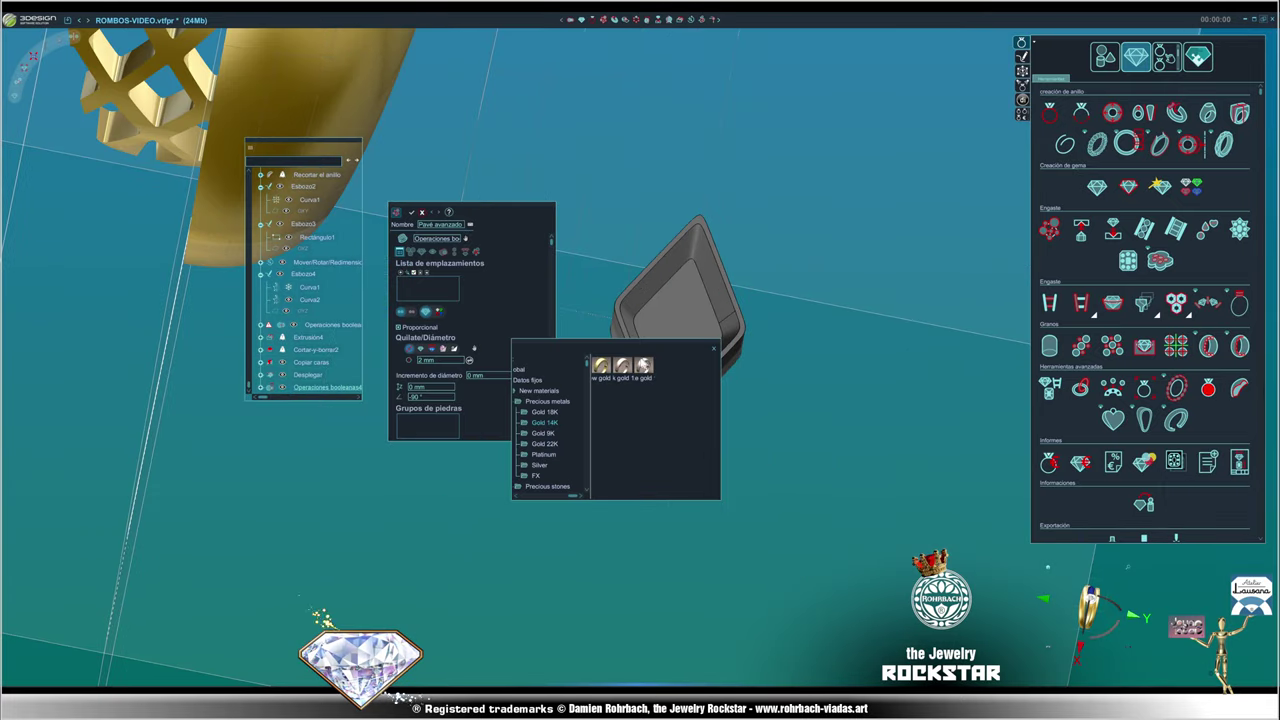
{"action": "left_click", "coordinate": [547, 486]}
{"action": "left_click", "coordinate": [600, 366]}
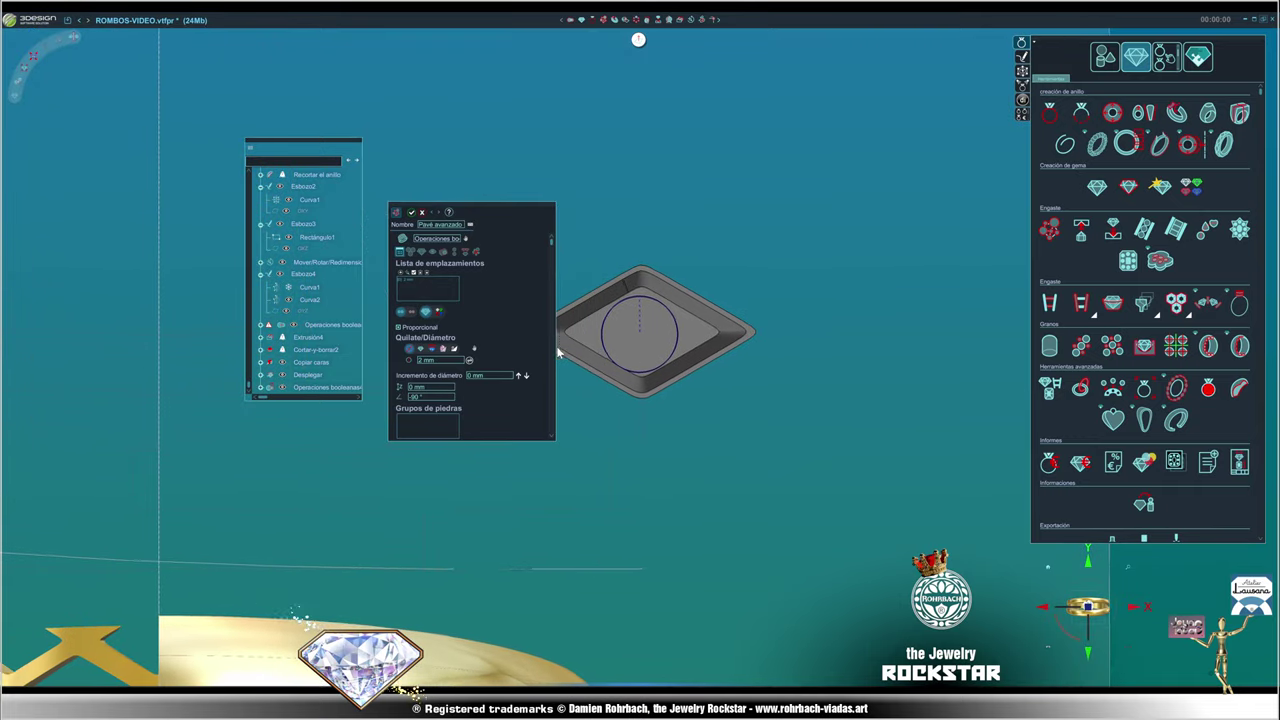
- Centre the stone circle inside the rhombus box
{"action": "left_click_drag", "start_coordinate": [541, 229], "coordinate": [458, 234]}
{"action": "scroll", "coordinate": [569, 396], "scroll_direction": "up", "scroll_amount": 2}
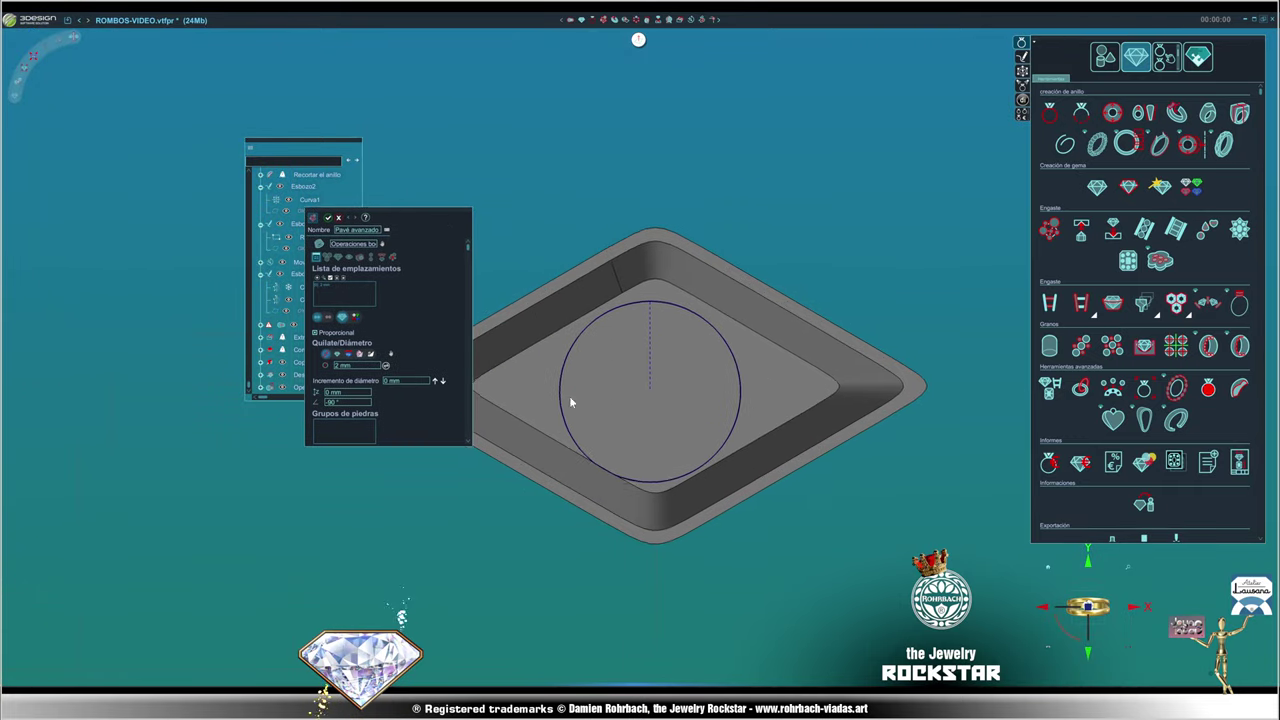
{"action": "scroll", "coordinate": [569, 396], "scroll_direction": "up", "scroll_amount": 3}
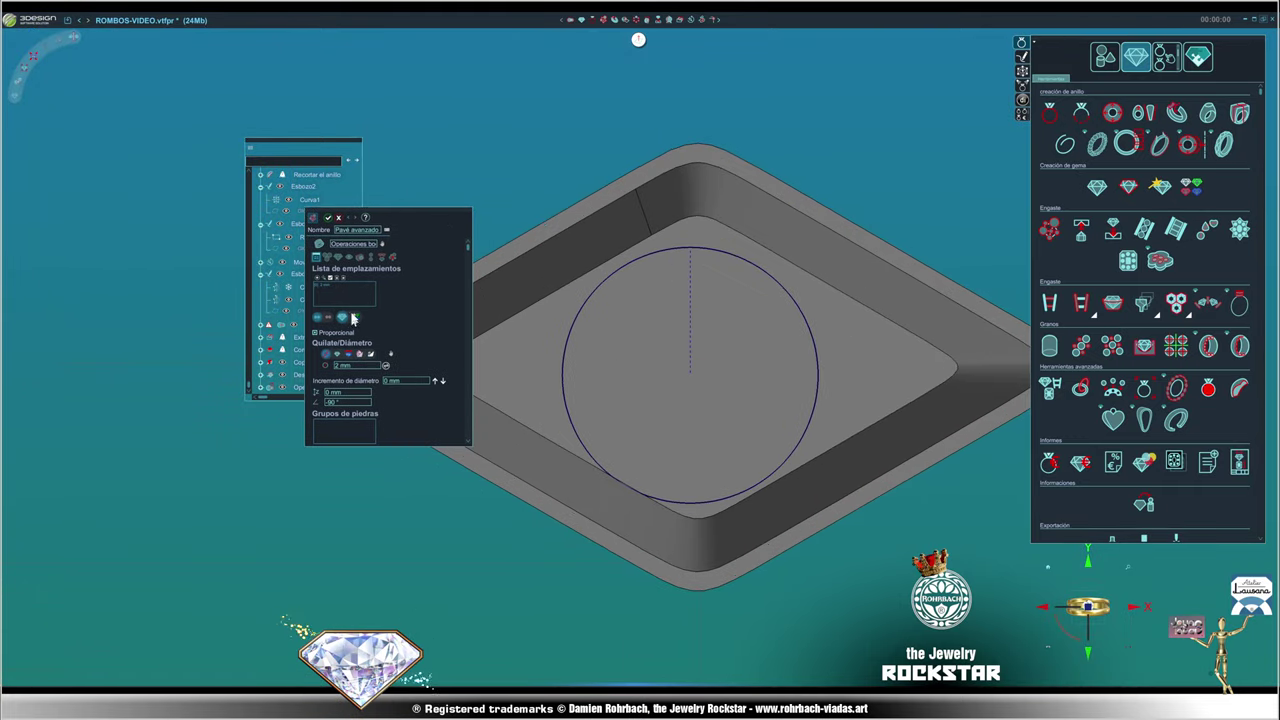
{"action": "left_click_drag", "start_coordinate": [690, 378], "coordinate": [697, 366]}
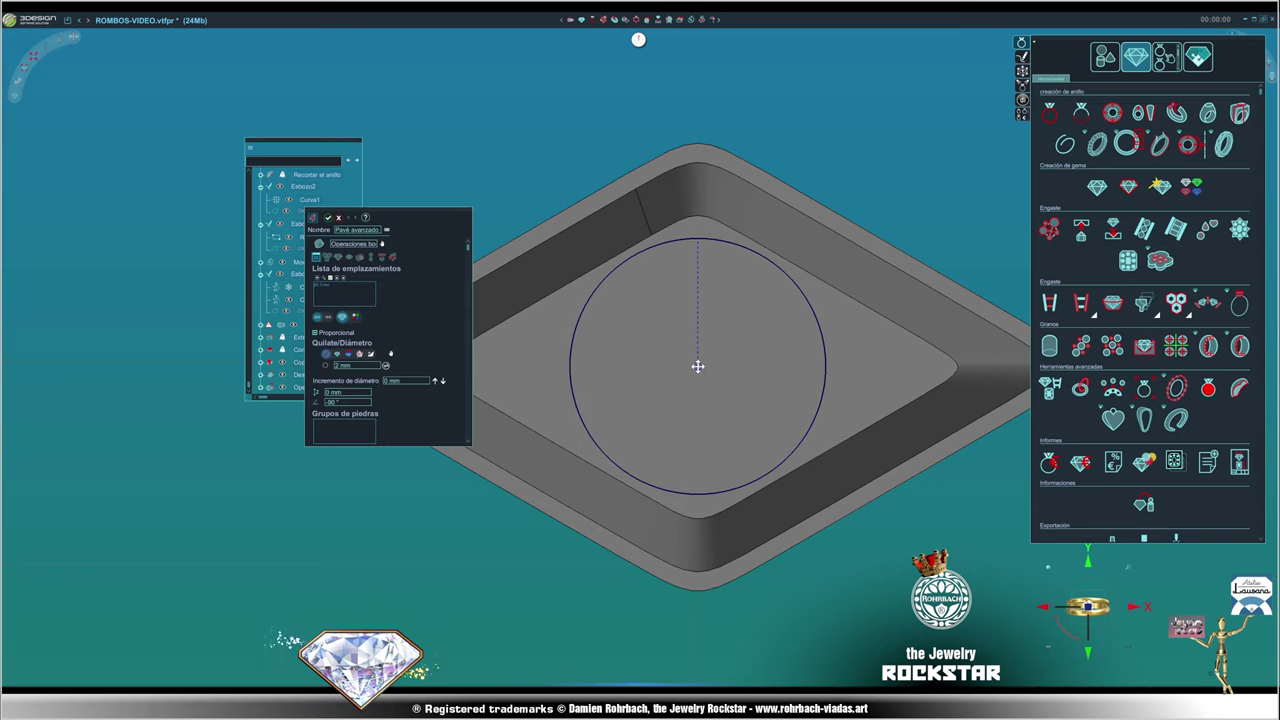
{"action": "scroll", "coordinate": [697, 366], "scroll_direction": "down", "scroll_amount": 3}
{"action": "middle_click_drag", "start_coordinate": [697, 366], "coordinate": [650, 380]}
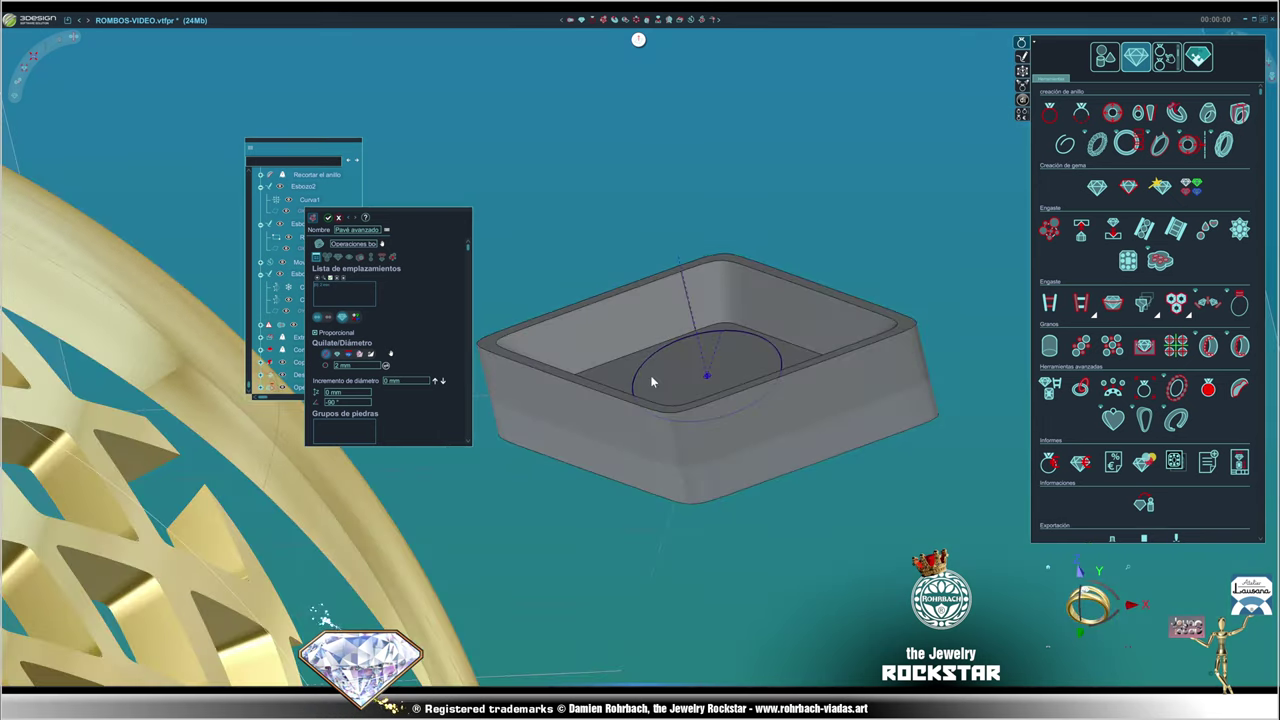
- Set the stone offset to 0.5 mm and apply the centre diamond placement
{"action": "left_click", "coordinate": [337, 258]}
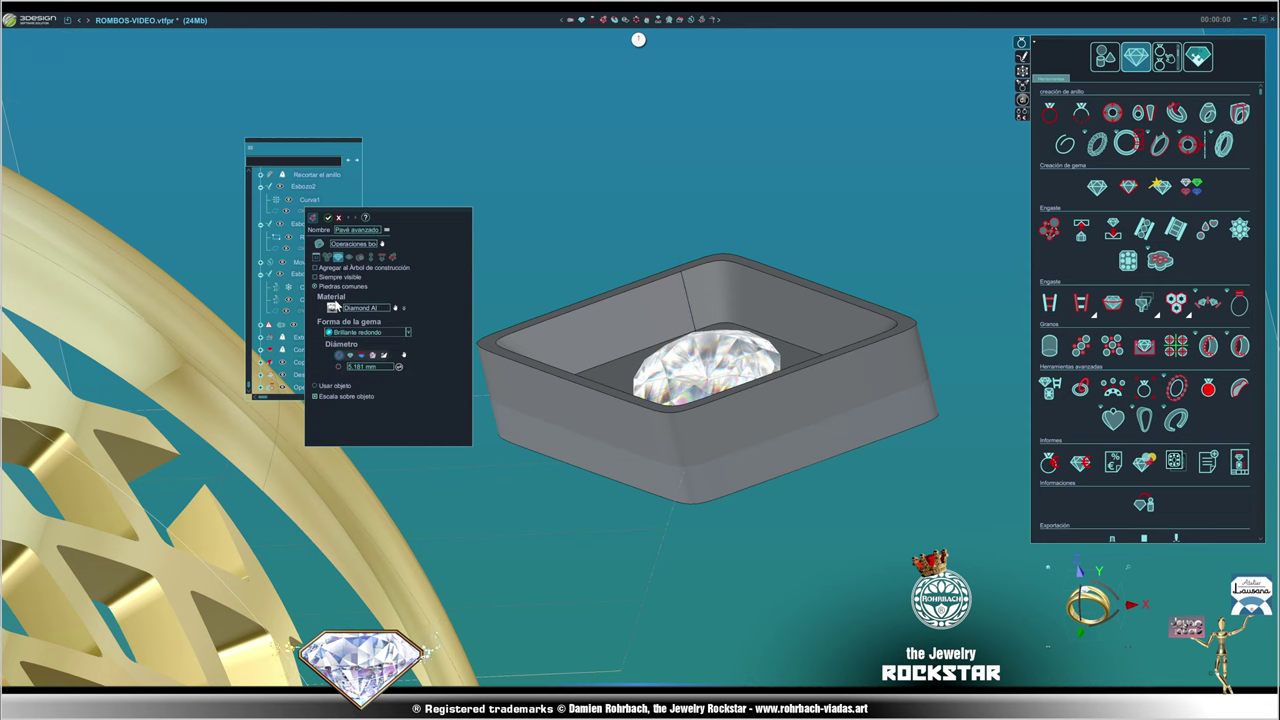
{"action": "left_click", "coordinate": [317, 258]}
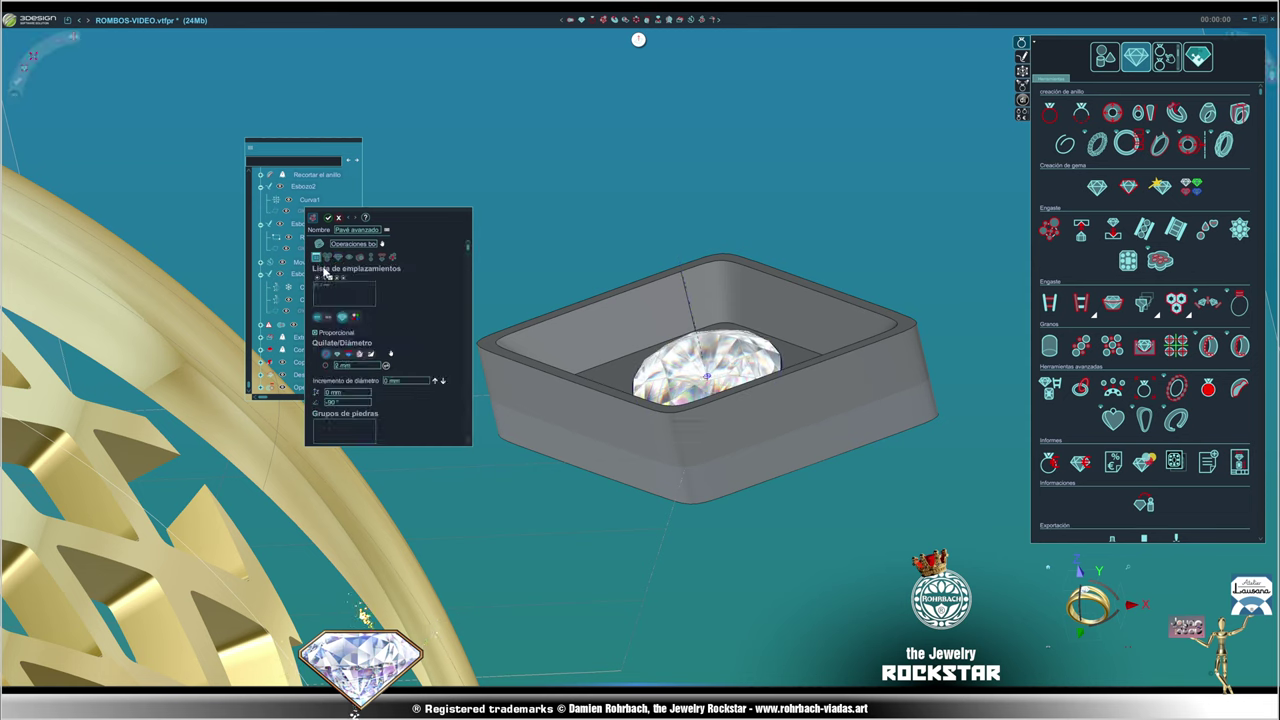
{"action": "type", "text": "0.5"}
{"action": "key", "text": "Tab"}
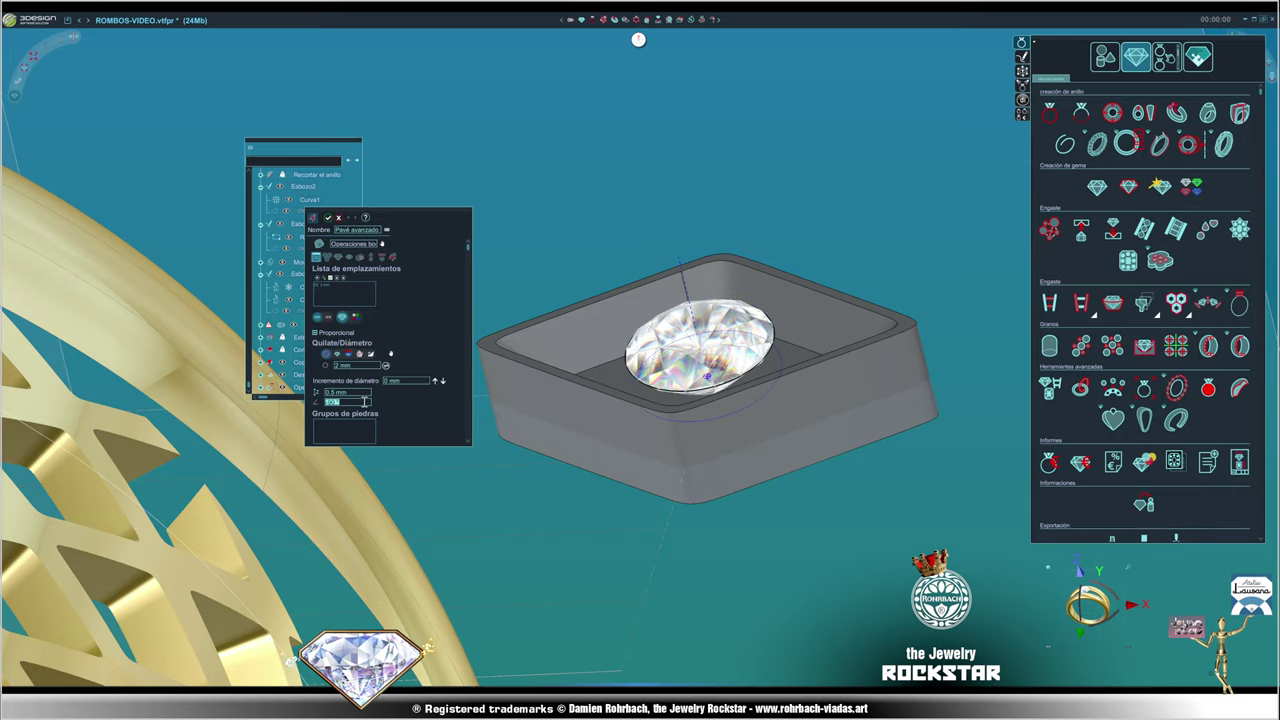
{"action": "mouse_move", "coordinate": [365, 401]}
{"action": "right_mouse_down"}
{"action": "mouse_move", "coordinate": [801, 407]}
{"action": "mouse_move", "coordinate": [805, 464]}
{"action": "right_mouse_up"}
{"action": "key", "text": "Return"}
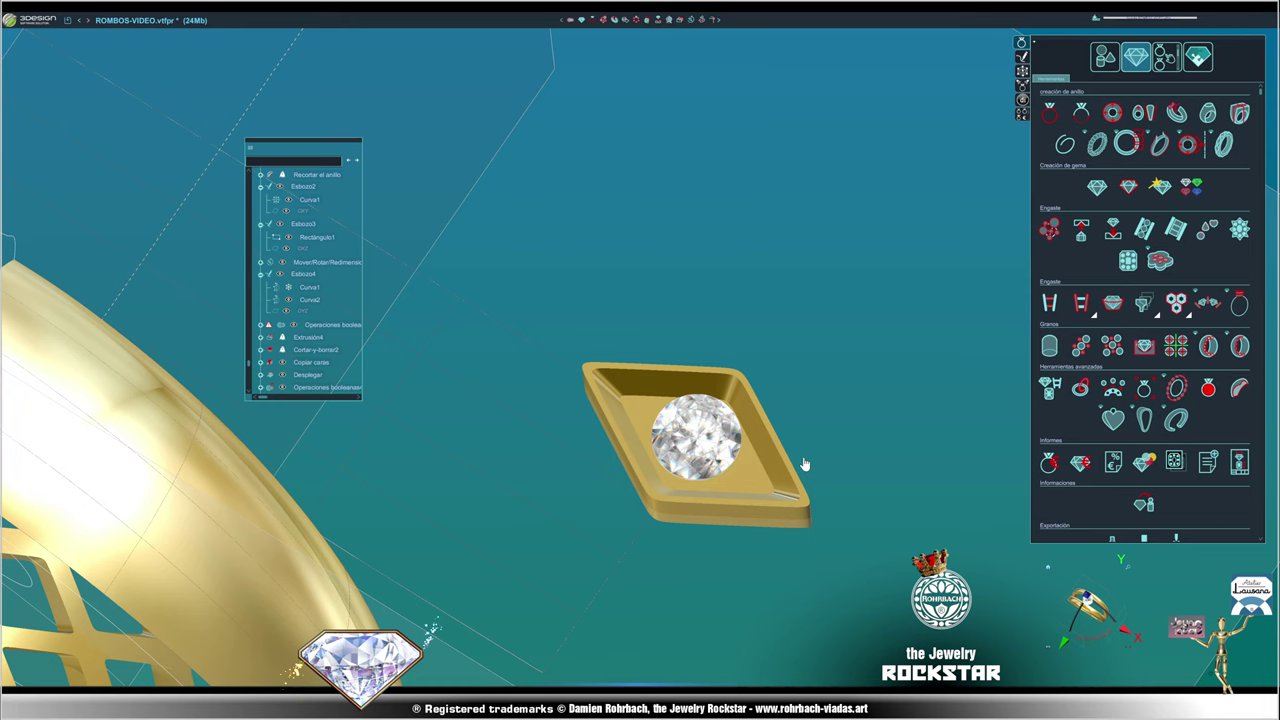
{"action": "left_click", "coordinate": [772, 455]}
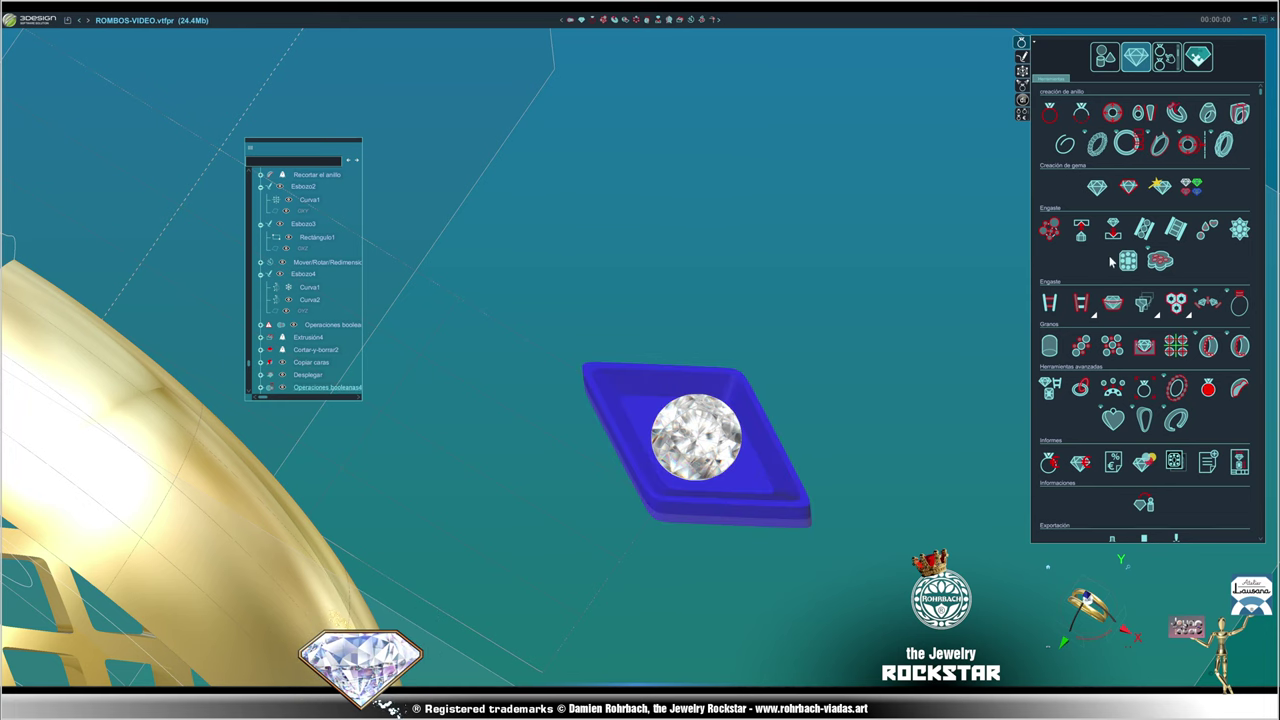
- Reopen Pavé avanzado, adjust the diameter increment and place two grains at the gem's right side
{"action": "left_click", "coordinate": [1049, 229]}
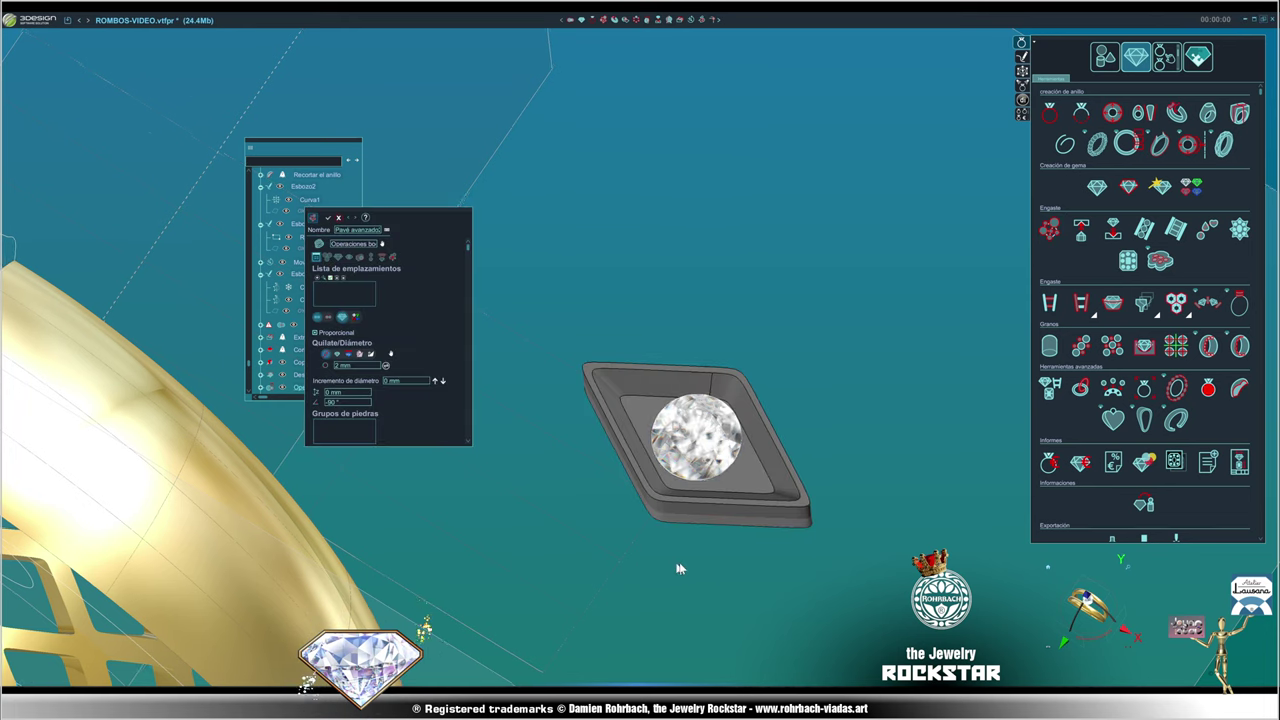
{"action": "mouse_move", "coordinate": [680, 568]}
{"action": "right_mouse_down"}
{"action": "mouse_move", "coordinate": [658, 447]}
{"action": "mouse_move", "coordinate": [351, 327]}
{"action": "right_mouse_up"}
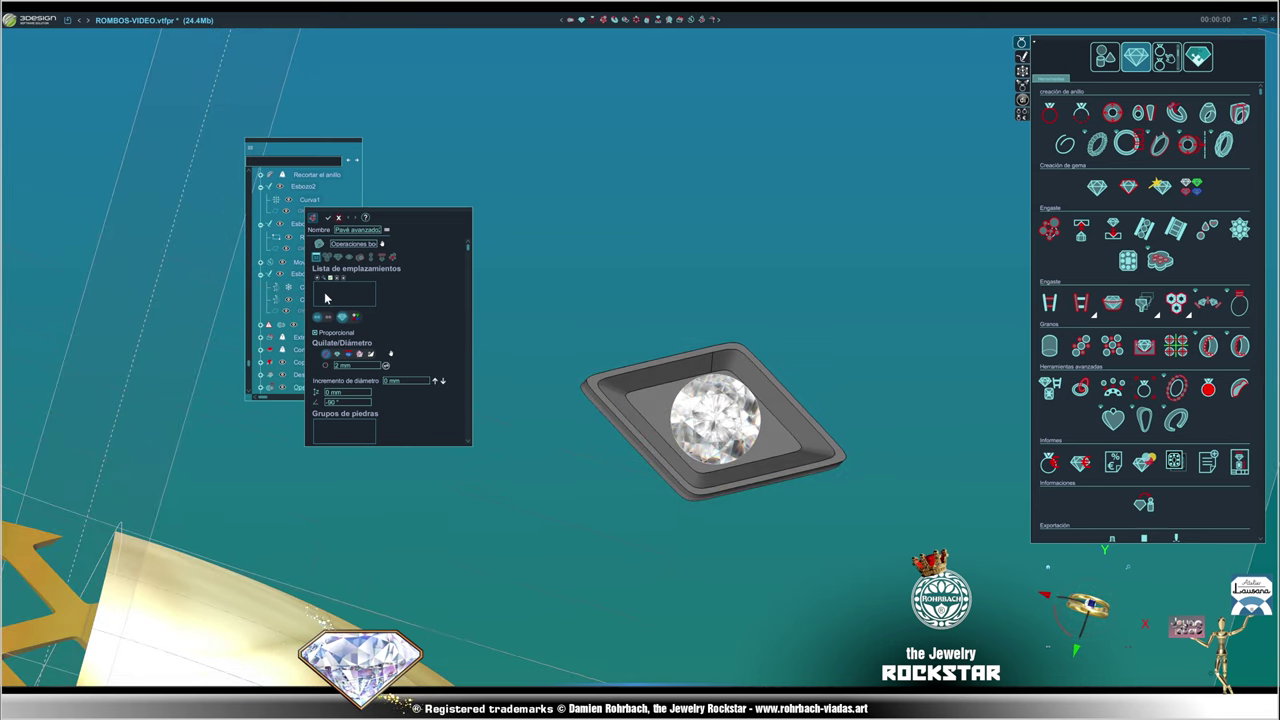
{"action": "left_click", "coordinate": [410, 380]}
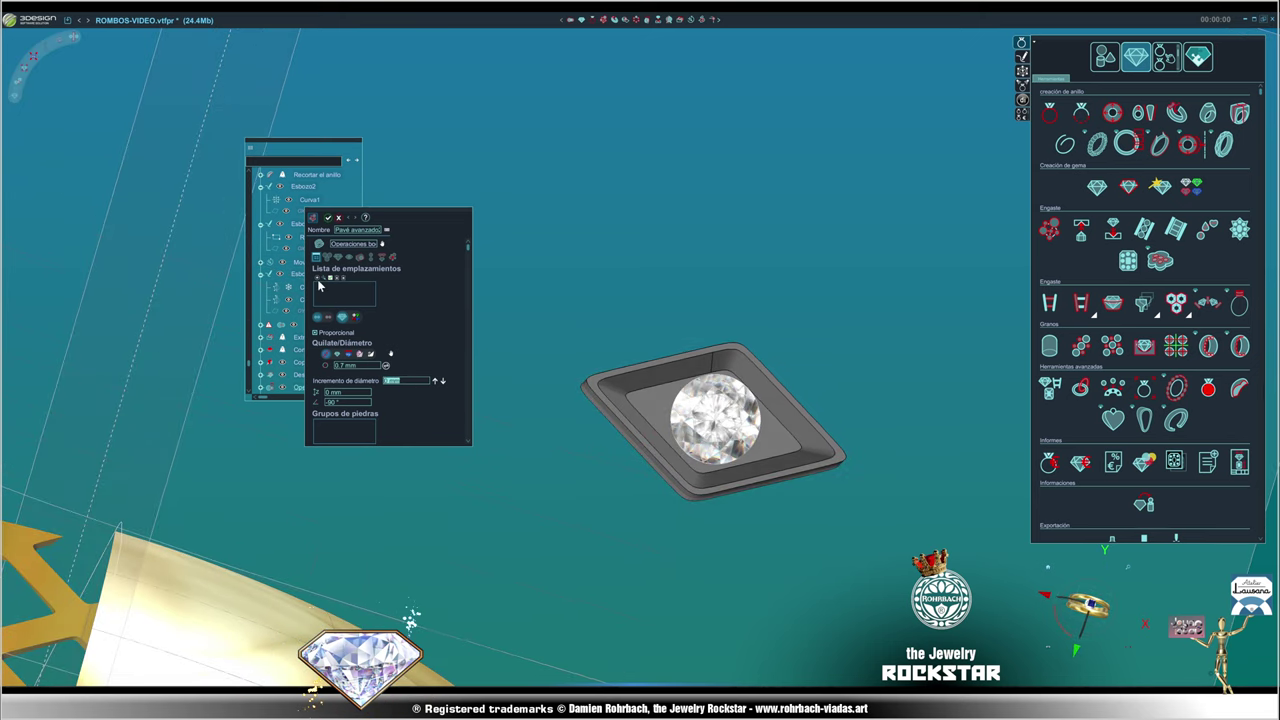
{"action": "scroll", "coordinate": [790, 435], "scroll_direction": "up", "scroll_amount": 2}
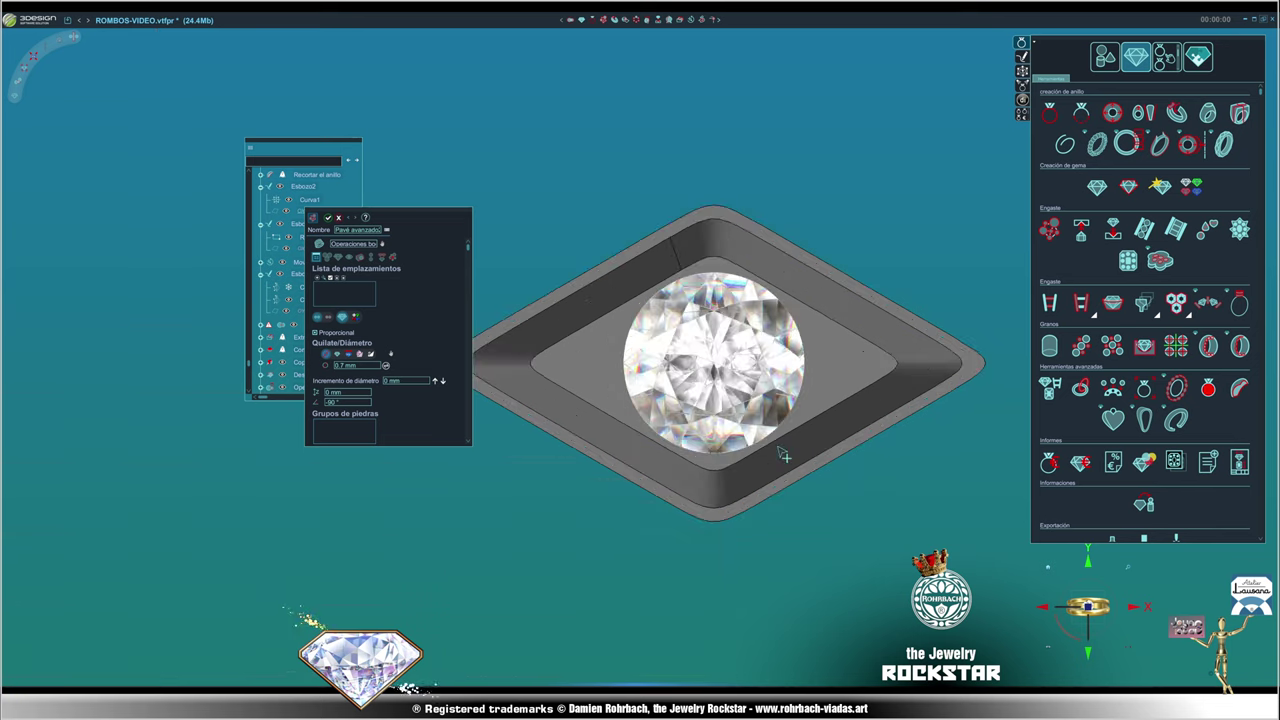
{"action": "scroll", "coordinate": [790, 435], "scroll_direction": "up", "scroll_amount": 2}
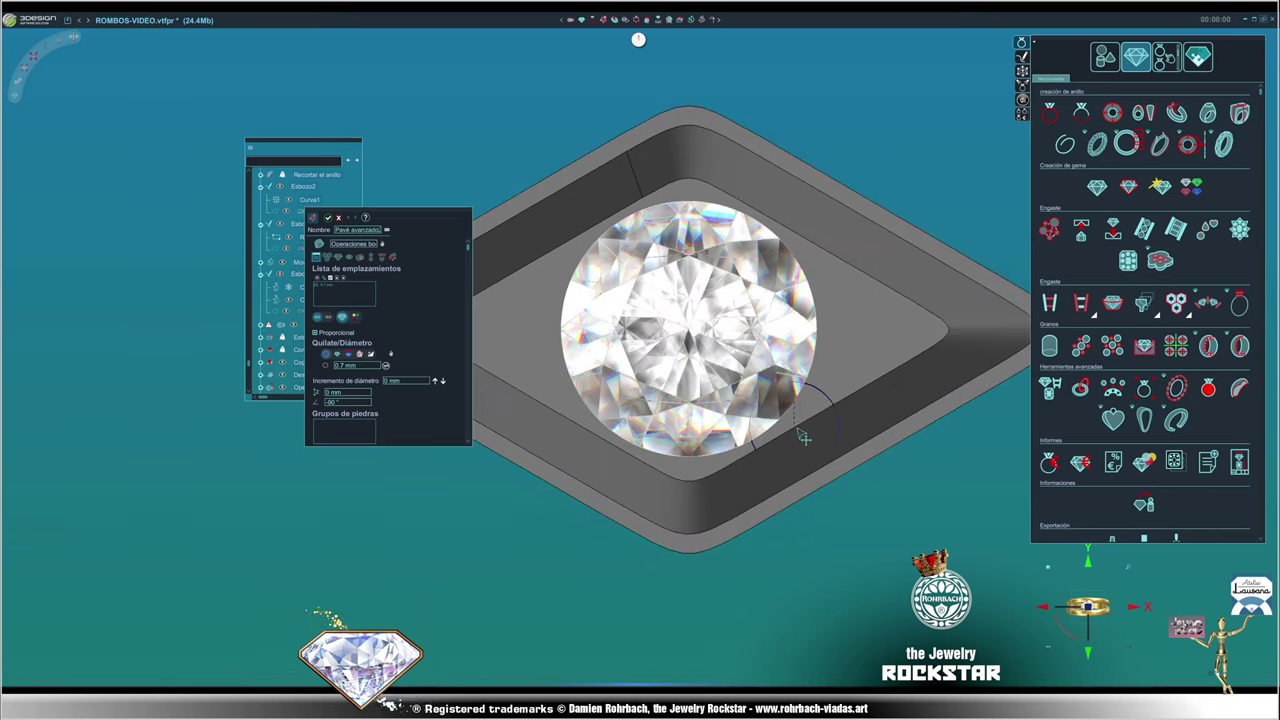
{"action": "left_click", "coordinate": [826, 322]}
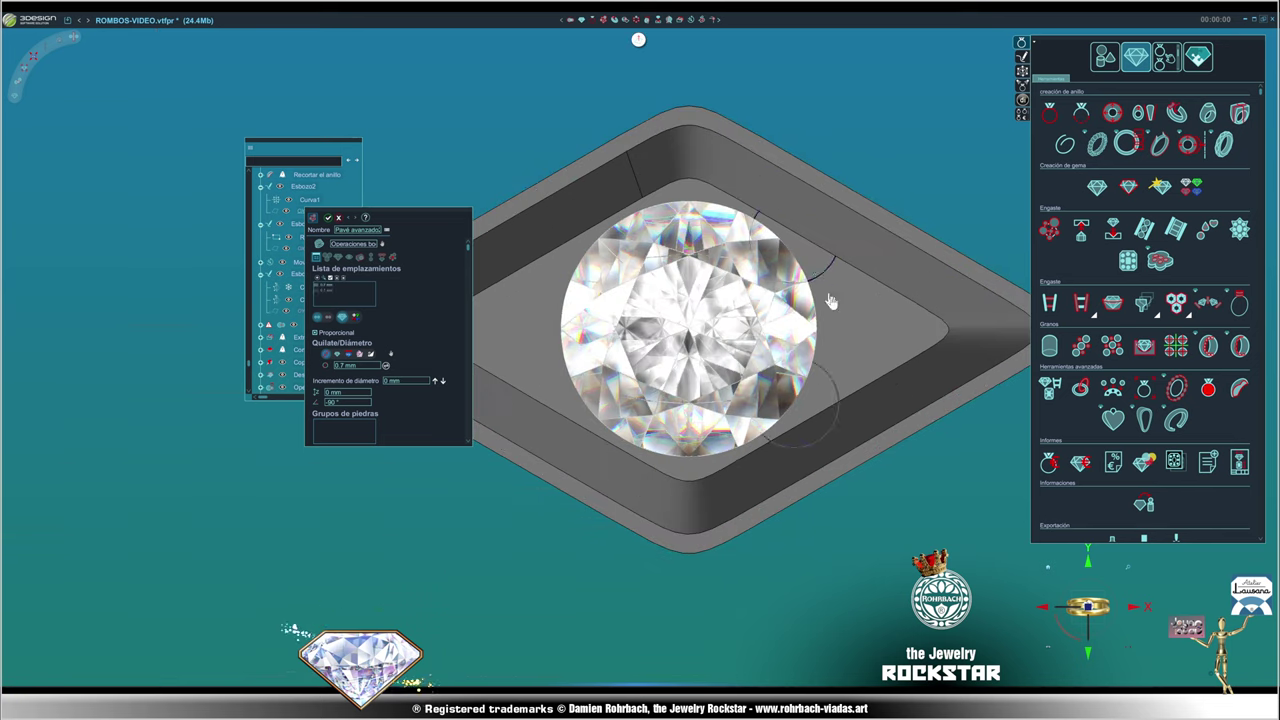
{"action": "left_click", "coordinate": [830, 302]}
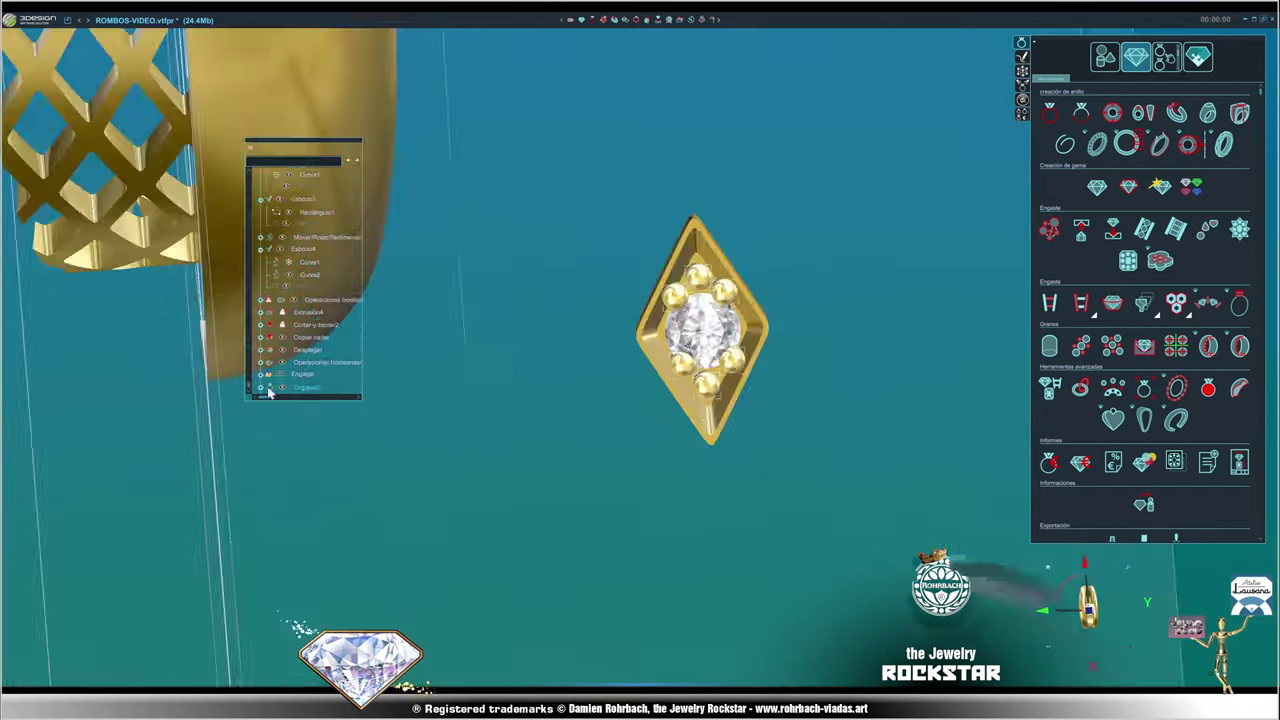
- Change the grain diameter to 0.6 mm and place a grain below the centre gem
{"action": "scroll", "coordinate": [870, 350], "scroll_direction": "up", "scroll_amount": 3}
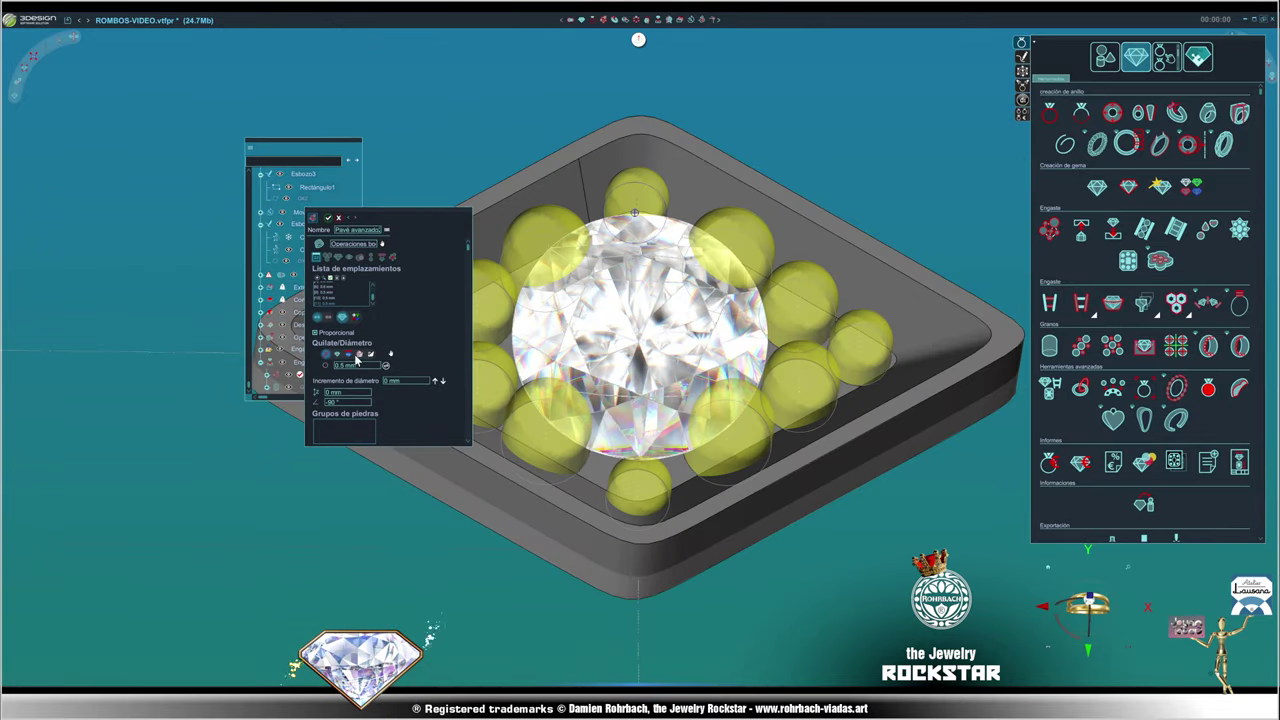
{"action": "type", "text": "0.6"}
{"action": "left_click", "coordinate": [395, 380]}
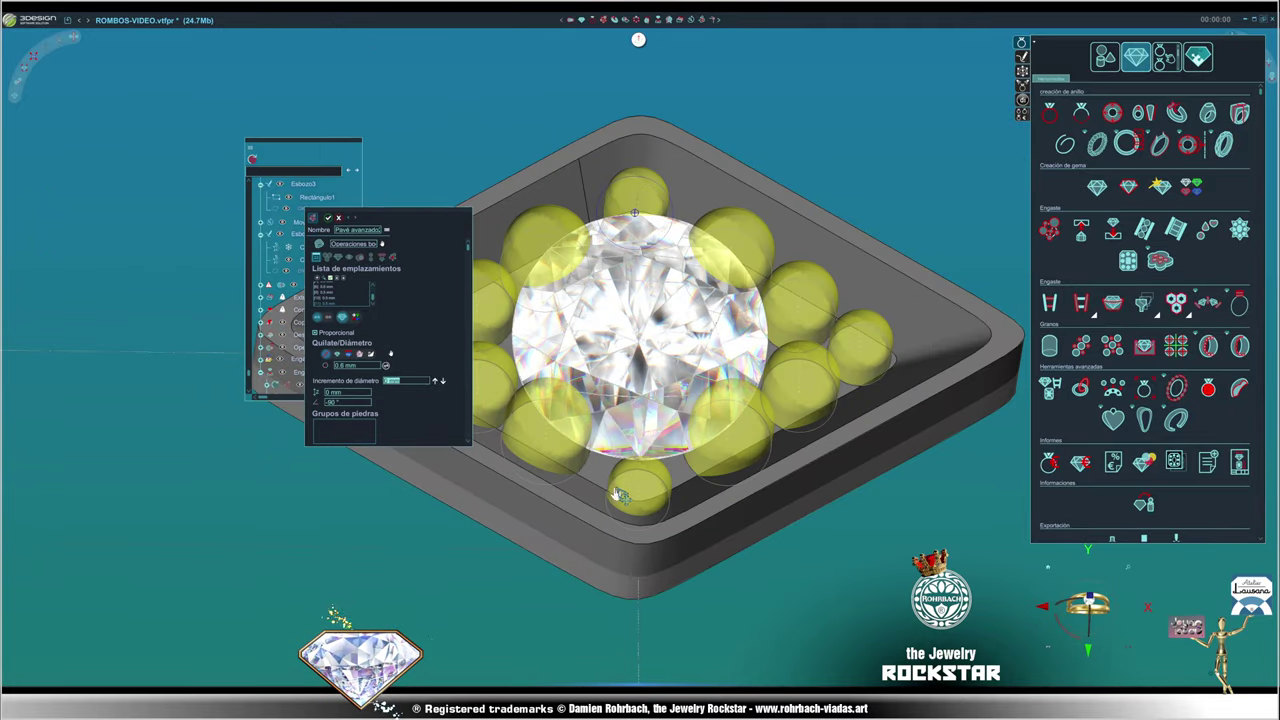
{"action": "left_click", "coordinate": [608, 493]}
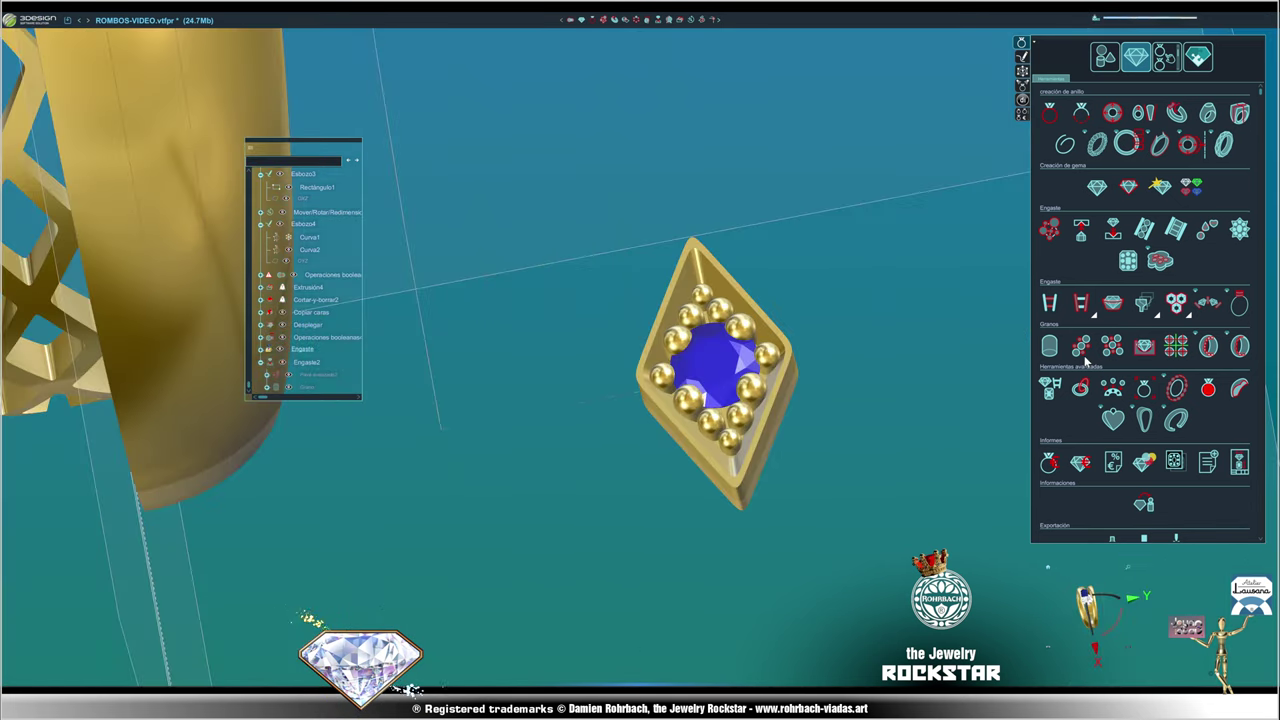
- Cut the diamond's seat with a Corte múltiple 5 mm tube, unfitted to the culet
{"action": "left_click", "coordinate": [1143, 305]}
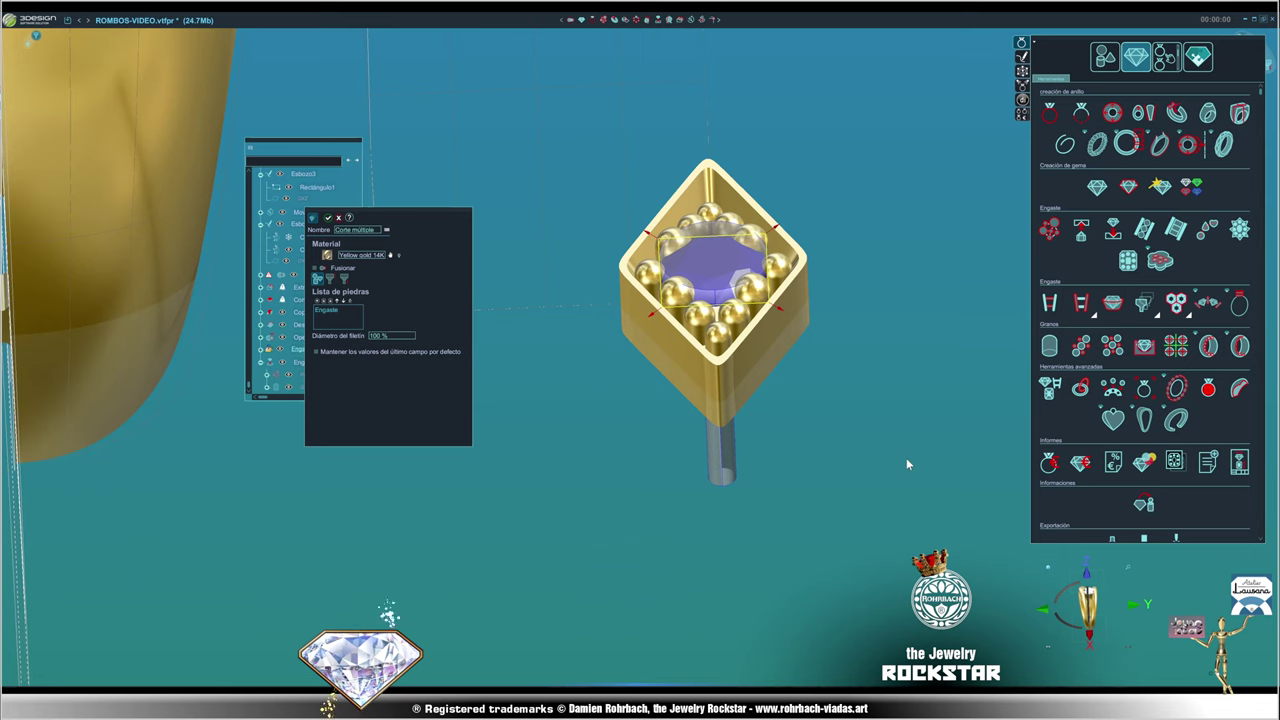
{"action": "left_click", "coordinate": [715, 270]}
{"action": "left_click", "coordinate": [332, 304]}
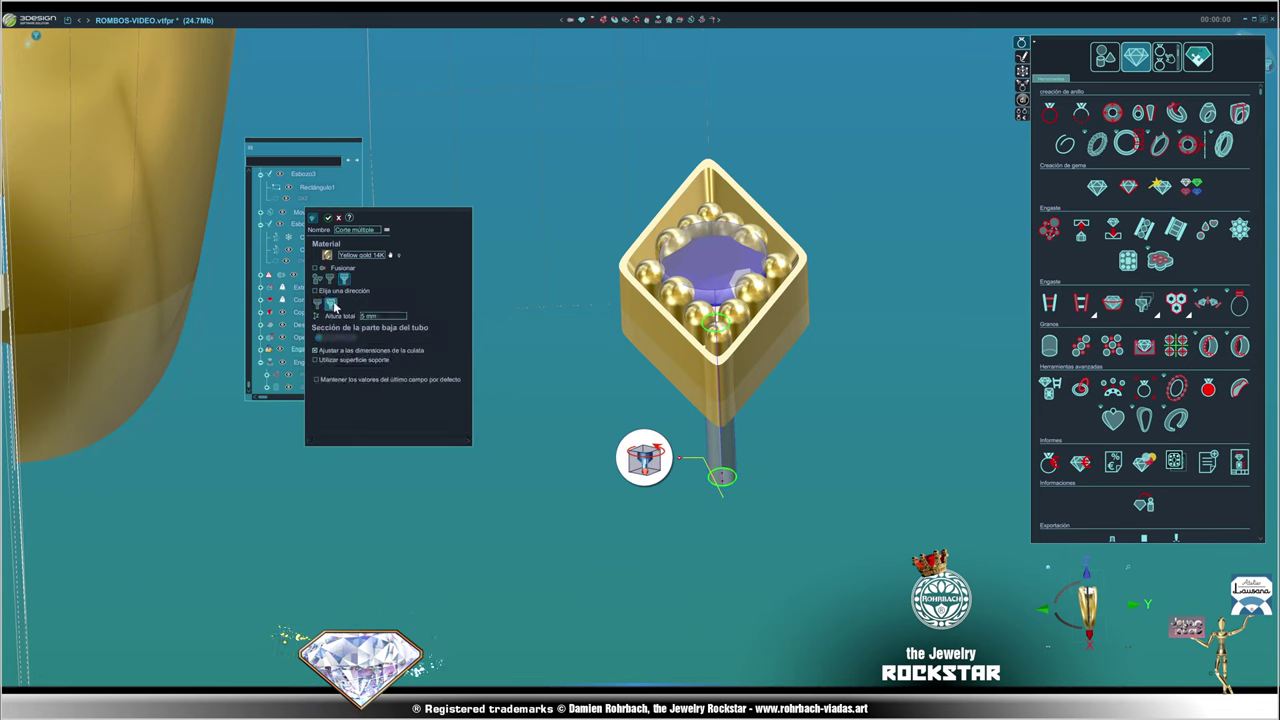
{"action": "left_click", "coordinate": [316, 351]}
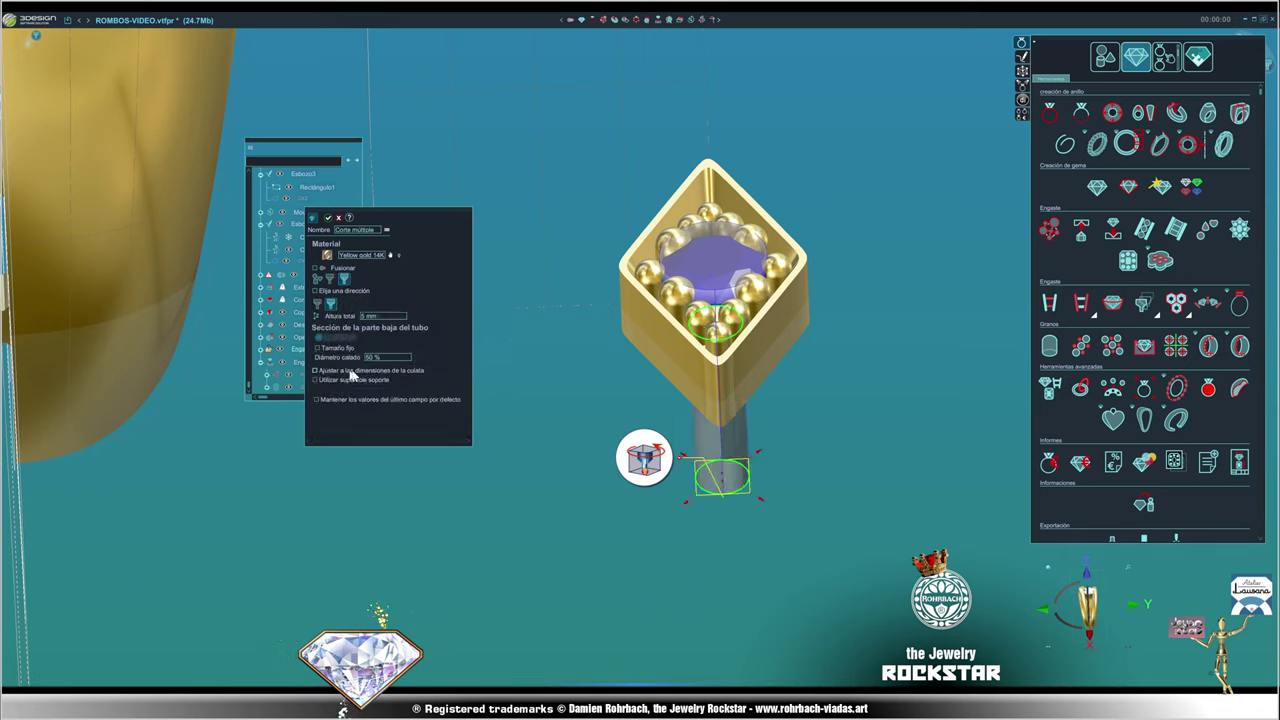
{"action": "left_click", "coordinate": [328, 217]}
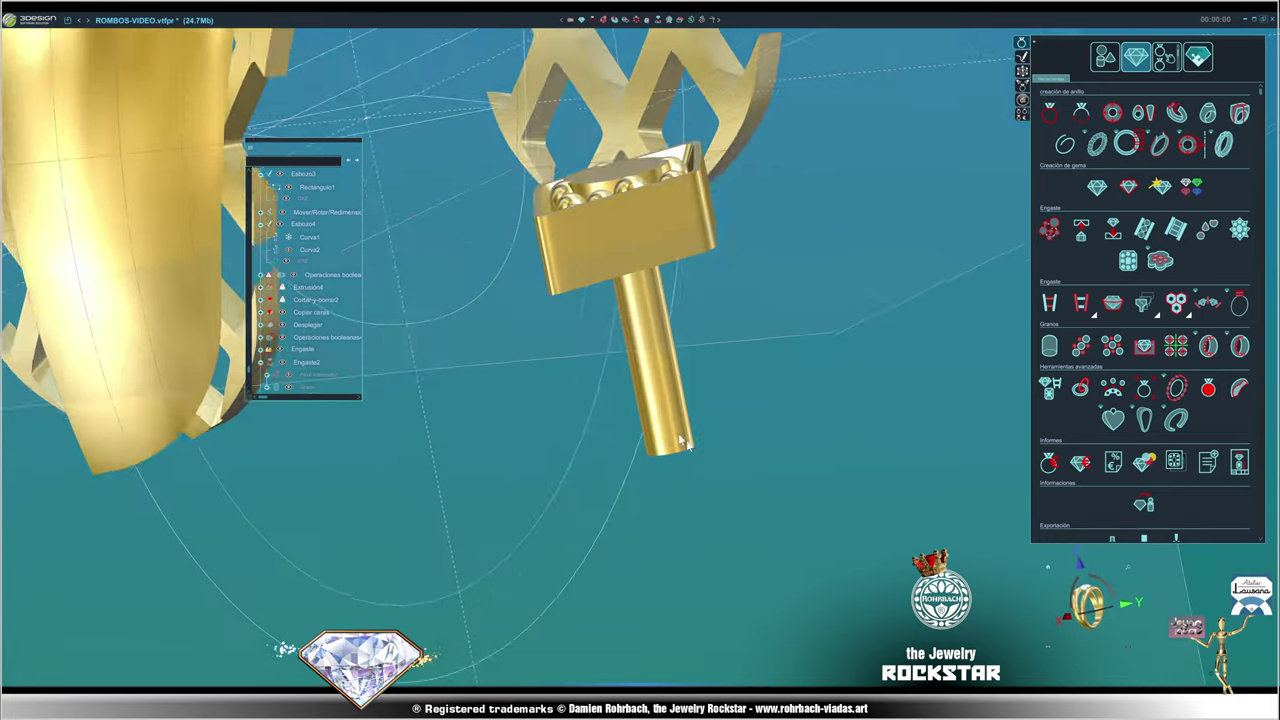
{"action": "middle_click_drag", "start_coordinate": [900, 443], "coordinate": [643, 339]}
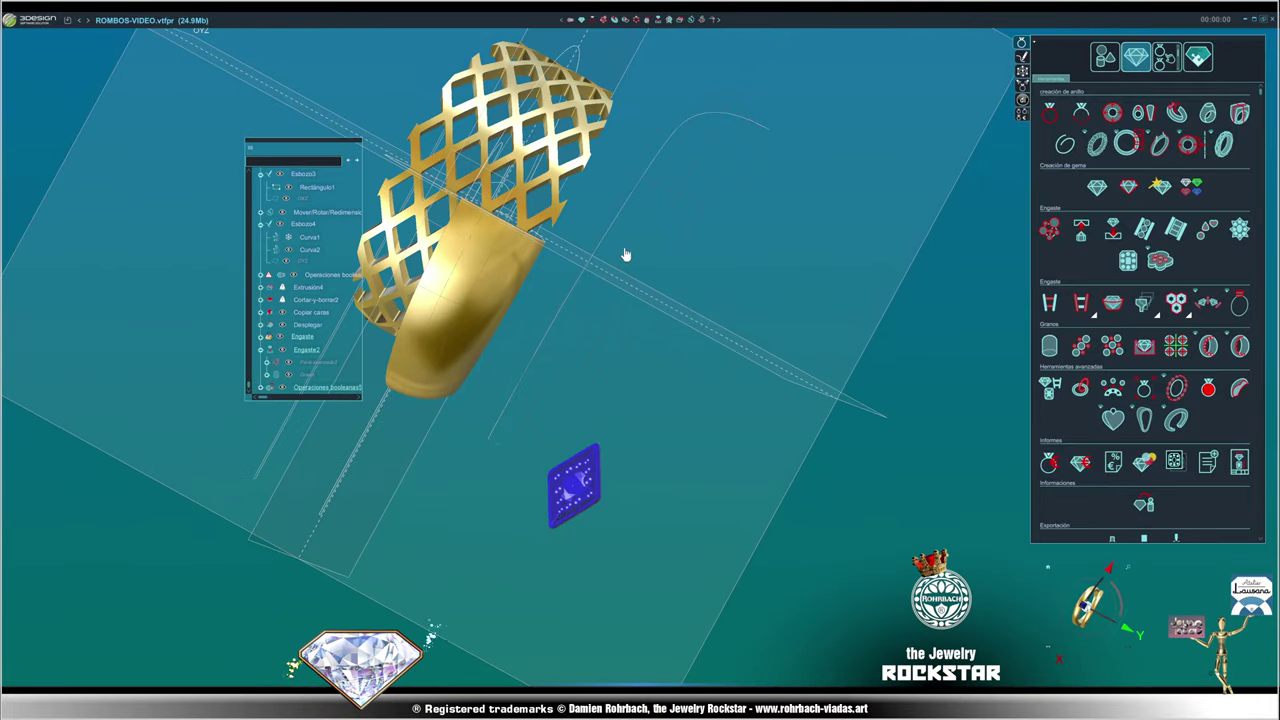
- Start a Matriz2 duplicate of the rhombus setting and set the first matrix angle to -90°
{"action": "left_click", "coordinate": [1104, 57]}
{"action": "left_click", "coordinate": [1144, 376]}
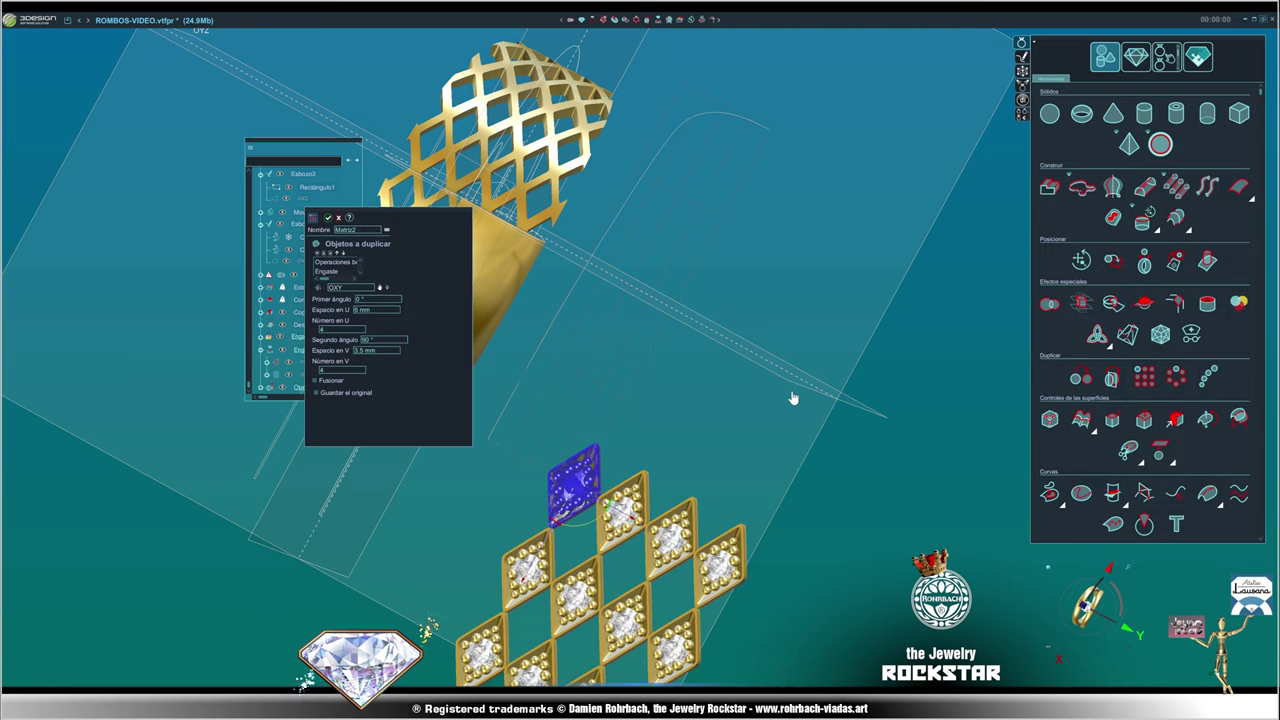
{"action": "middle_click_drag", "start_coordinate": [697, 549], "coordinate": [740, 545]}
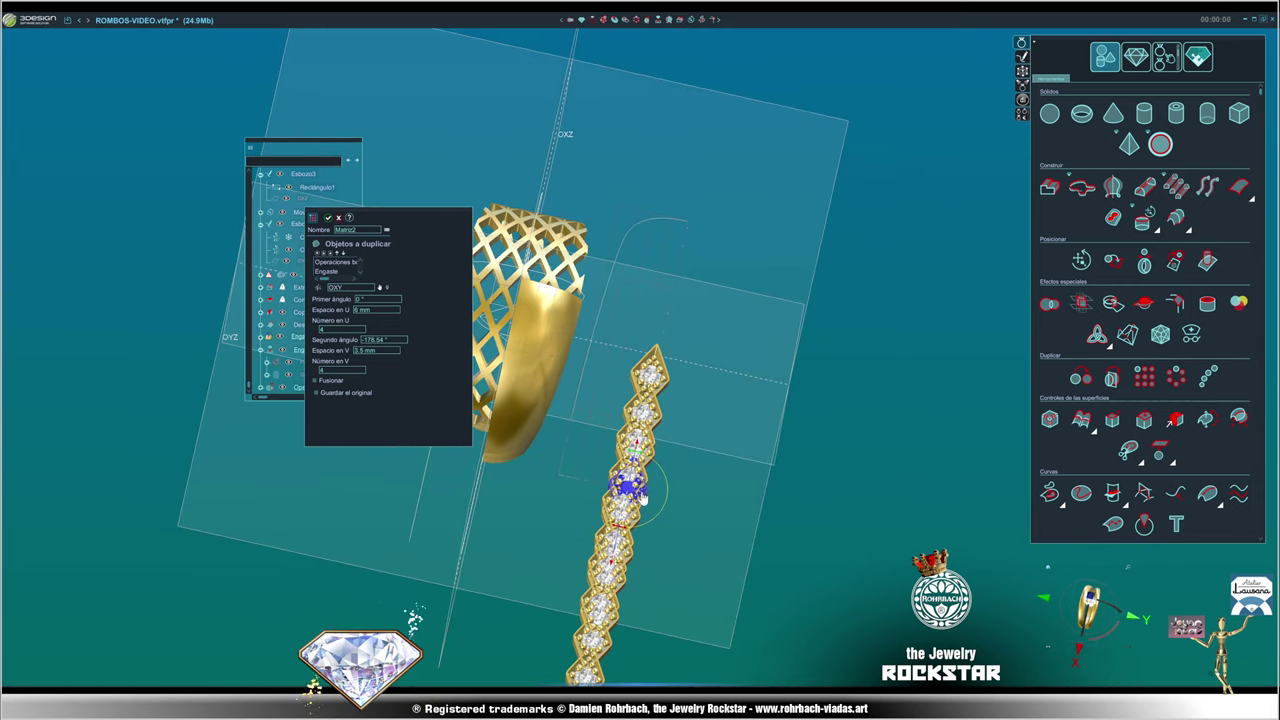
{"action": "left_click_drag", "start_coordinate": [664, 494], "coordinate": [651, 443]}
{"action": "type", "text": "-180"}
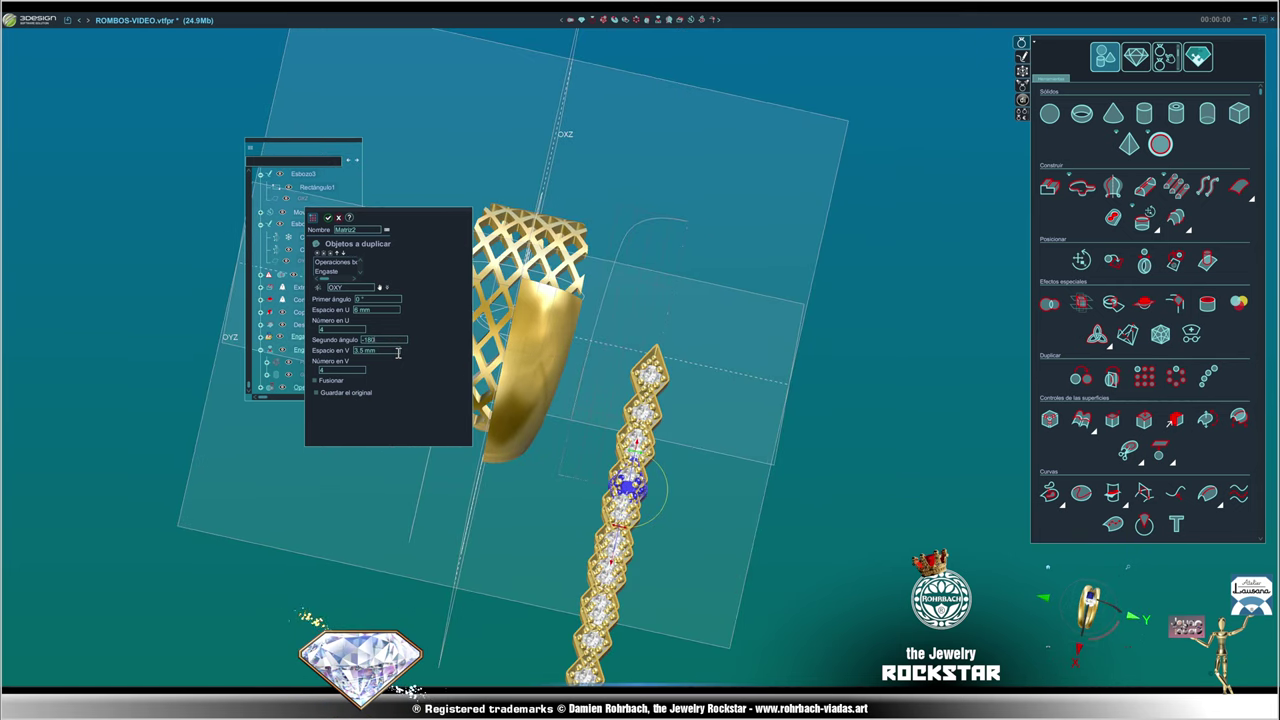
{"action": "key", "text": "Return"}
{"action": "type", "text": "90"}
{"action": "left_click", "coordinate": [388, 351]}
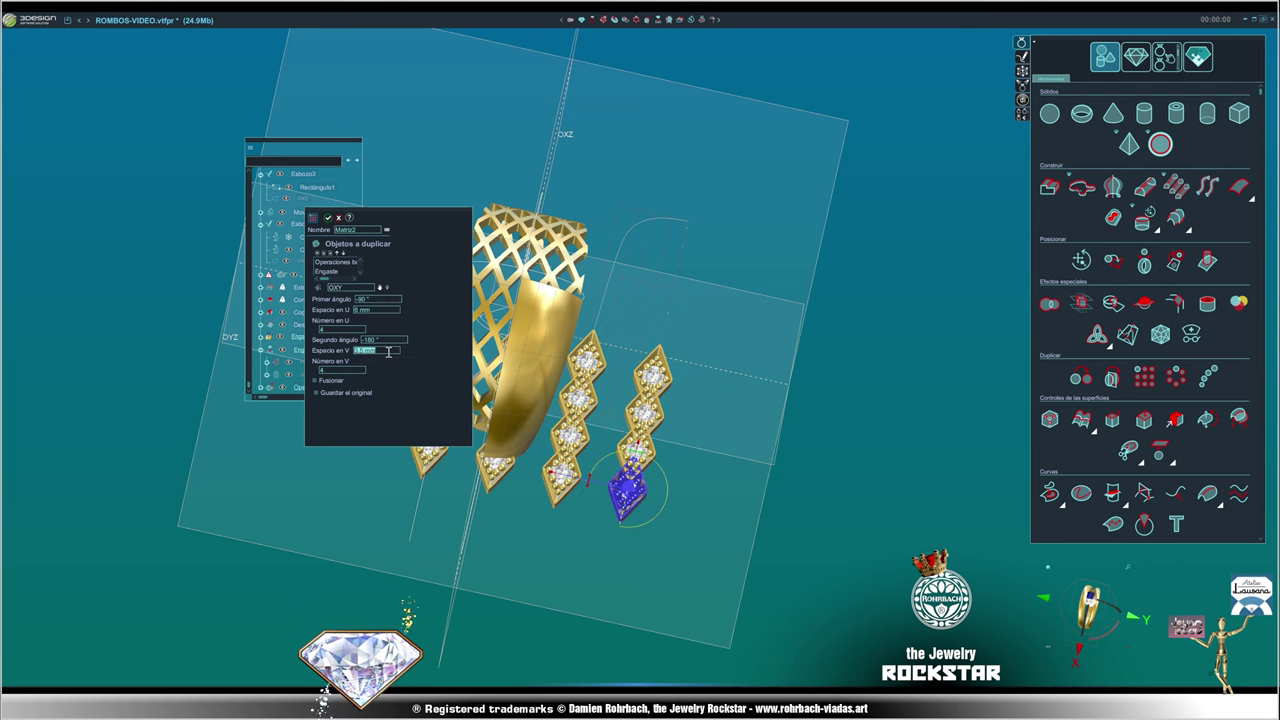
{"action": "middle_click_drag", "start_coordinate": [671, 451], "coordinate": [416, 398]}
{"action": "scroll", "coordinate": [557, 452], "scroll_direction": "up", "scroll_amount": 3}
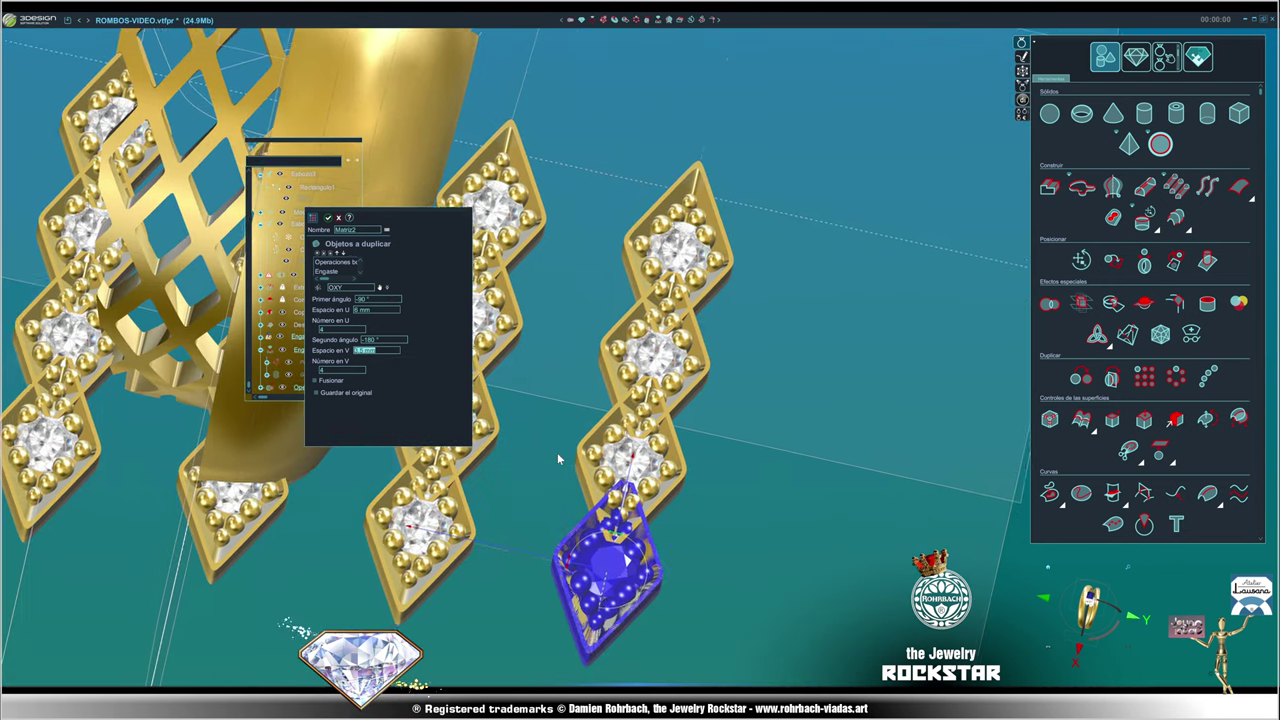
{"action": "scroll", "coordinate": [557, 452], "scroll_direction": "up", "scroll_amount": 3}
{"action": "scroll", "coordinate": [557, 450], "scroll_direction": "up", "scroll_amount": 2}
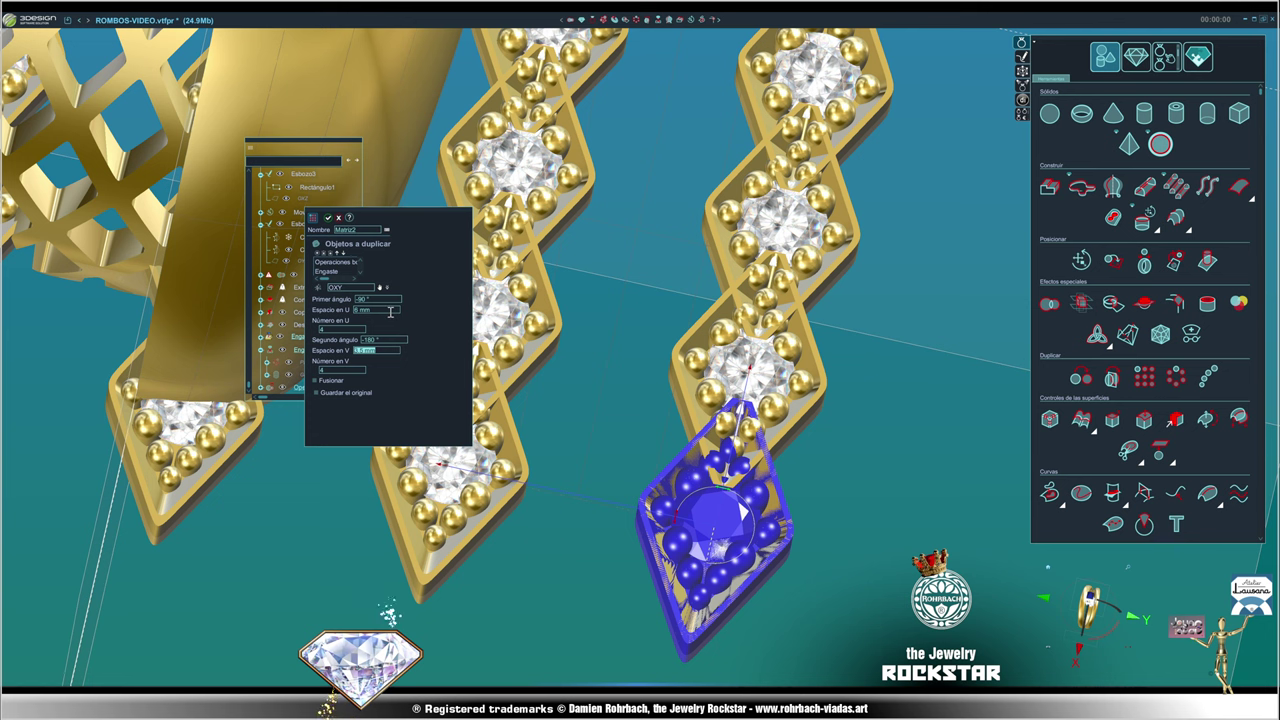
- Set Espacio en V to 7 mm and Espacio en U to 4 mm
{"action": "left_click", "coordinate": [390, 311]}
{"action": "type", "text": "3."}
{"action": "left_click", "coordinate": [390, 349]}
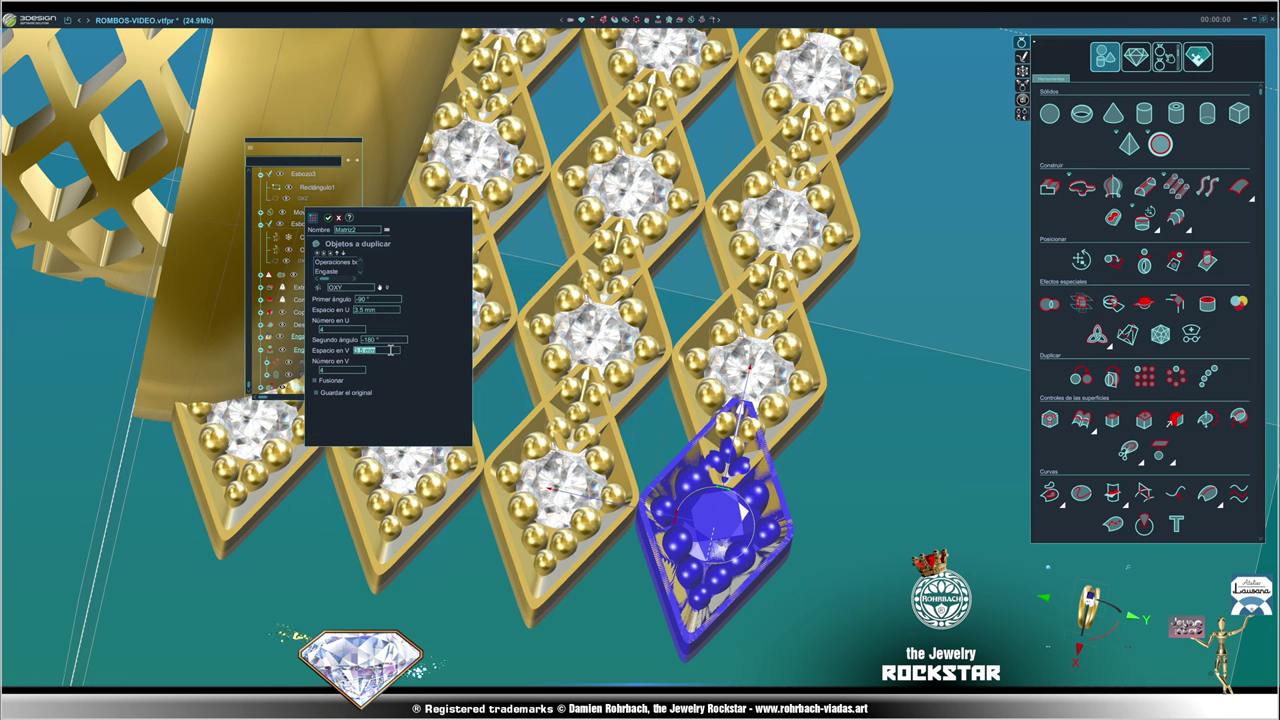
{"action": "type", "text": "5"}
{"action": "left_click", "coordinate": [371, 228]}
{"action": "left_click", "coordinate": [377, 352]}
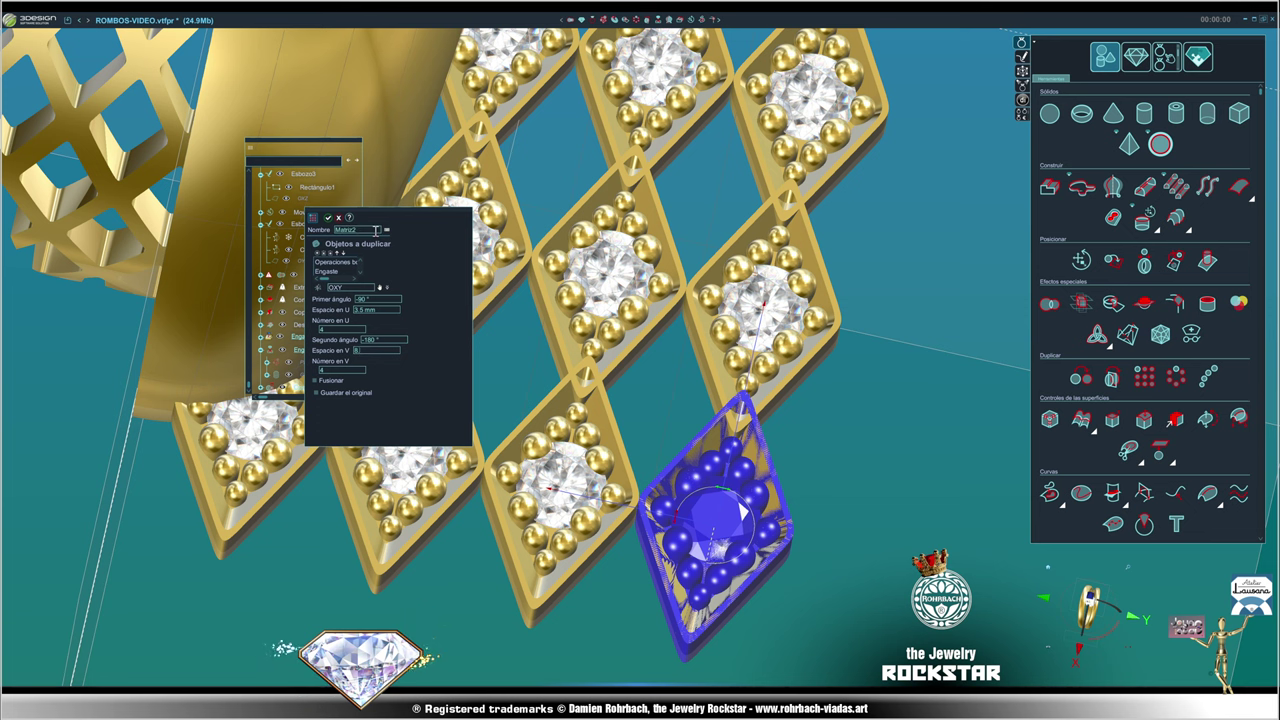
{"action": "left_click", "coordinate": [376, 230]}
{"action": "type", "text": "7"}
{"action": "left_click", "coordinate": [371, 230]}
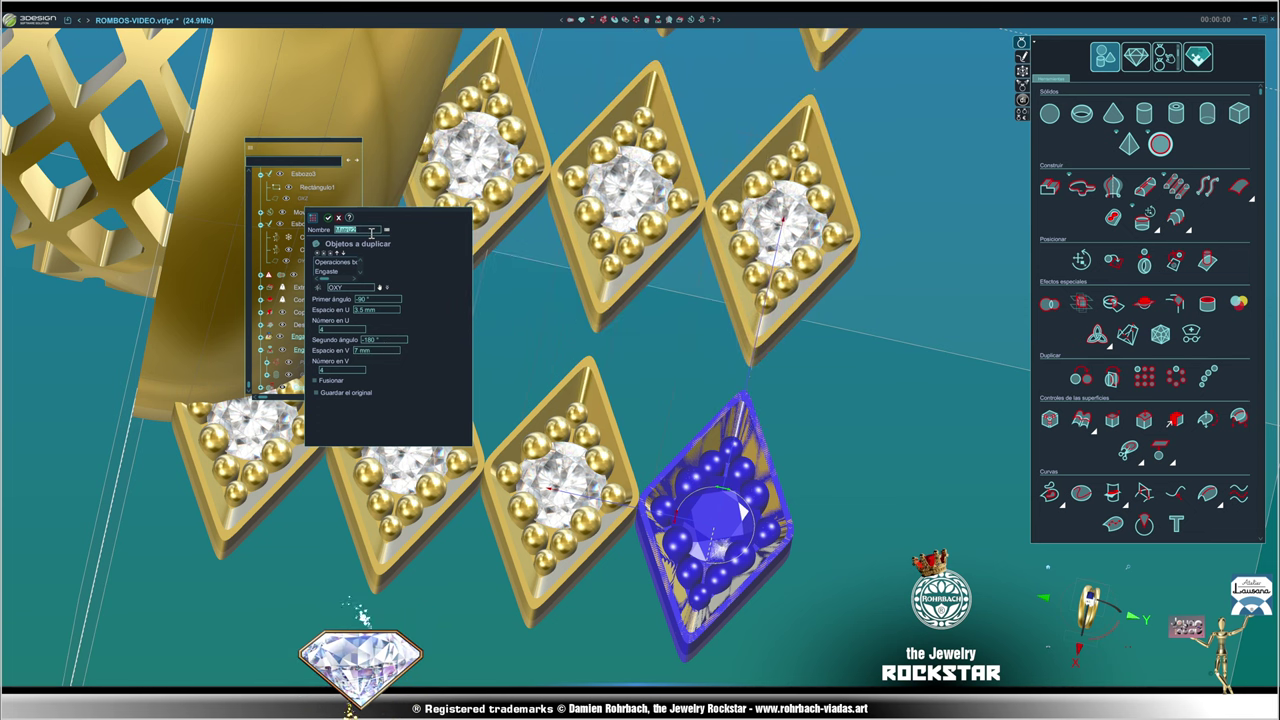
{"action": "left_click", "coordinate": [377, 309]}
{"action": "type", "text": "4"}
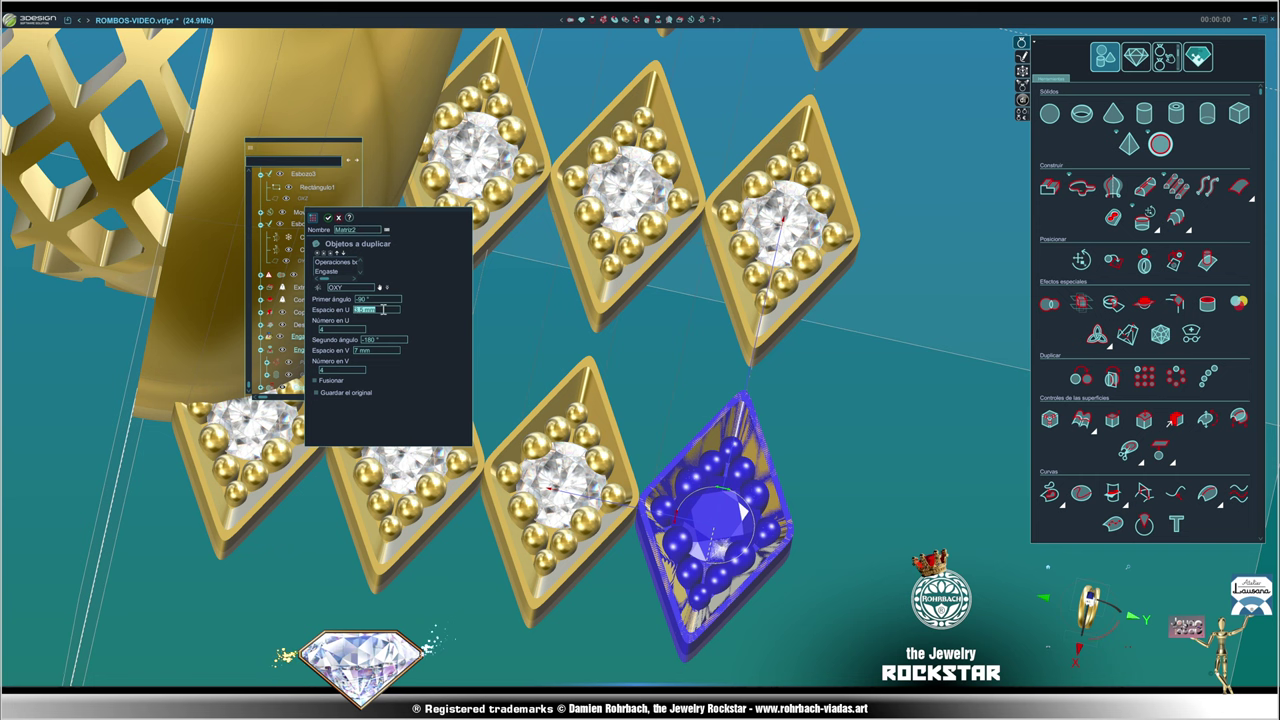
{"action": "left_click", "coordinate": [393, 350]}
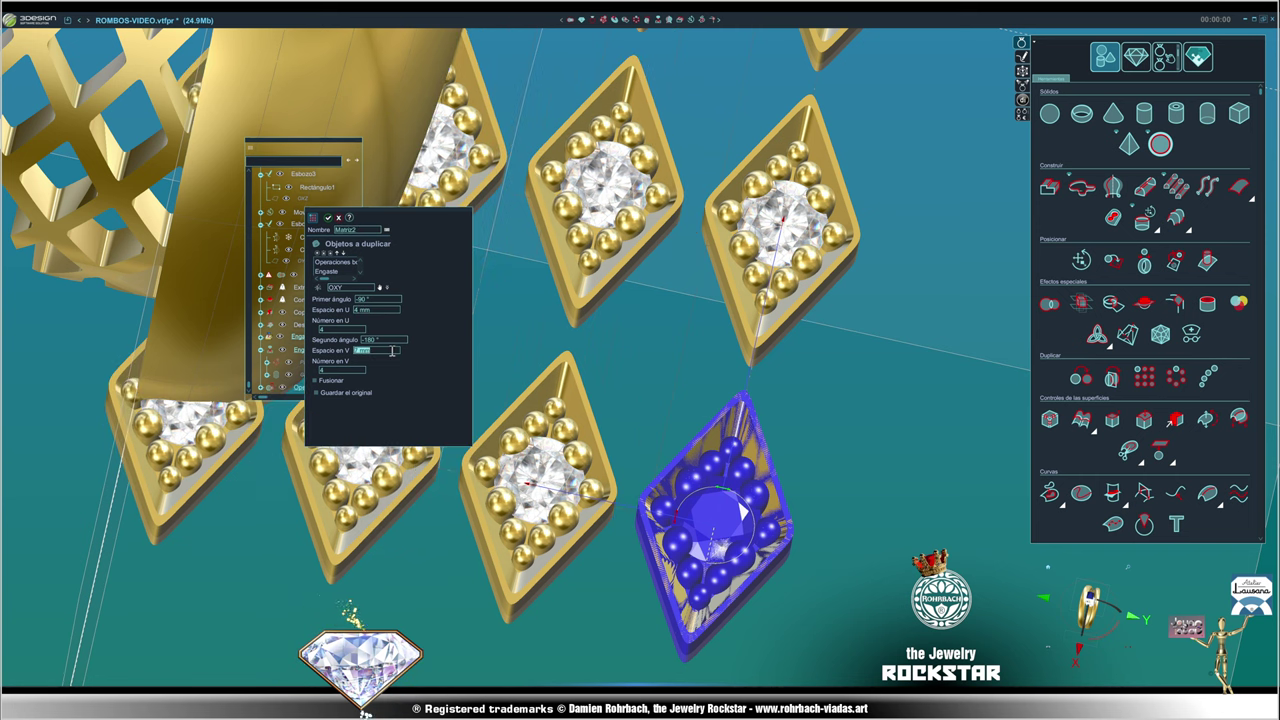
- Set Número en U to 2 copies
{"action": "scroll", "coordinate": [651, 360], "scroll_direction": "down", "scroll_amount": 5}
{"action": "scroll", "coordinate": [651, 360], "scroll_direction": "up", "scroll_amount": 3}
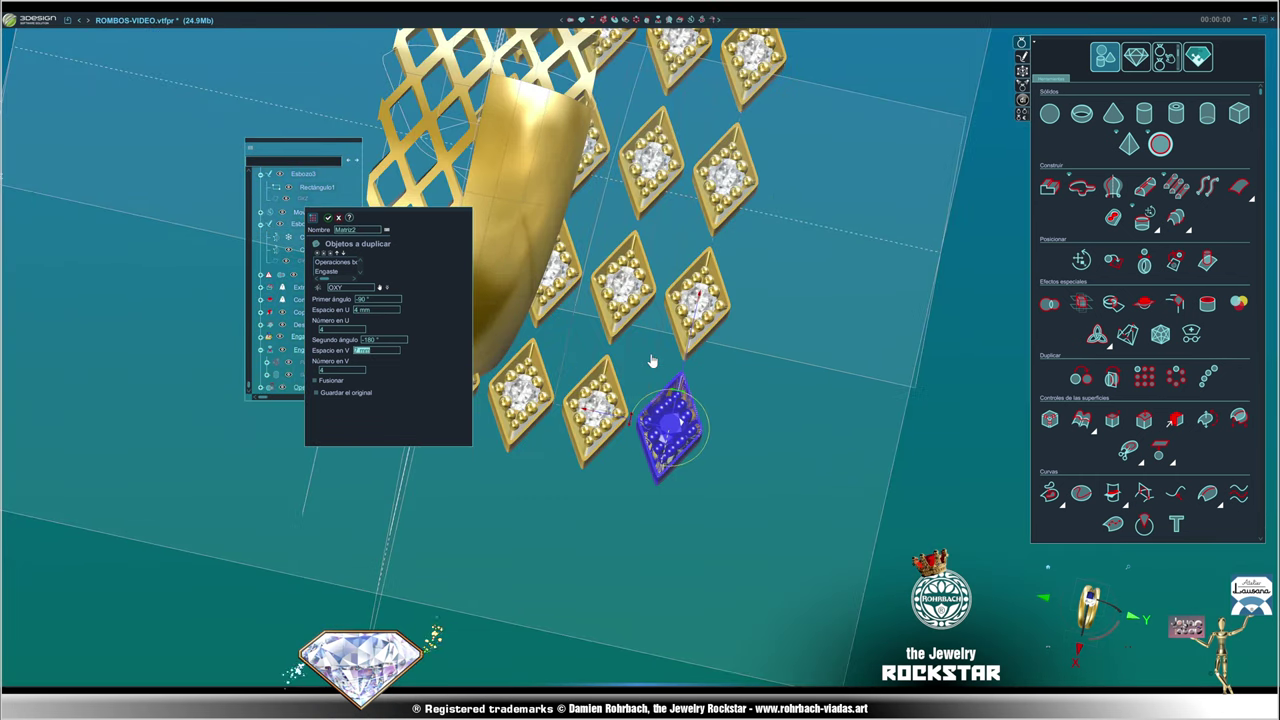
{"action": "middle_click_drag", "start_coordinate": [581, 366], "coordinate": [533, 240]}
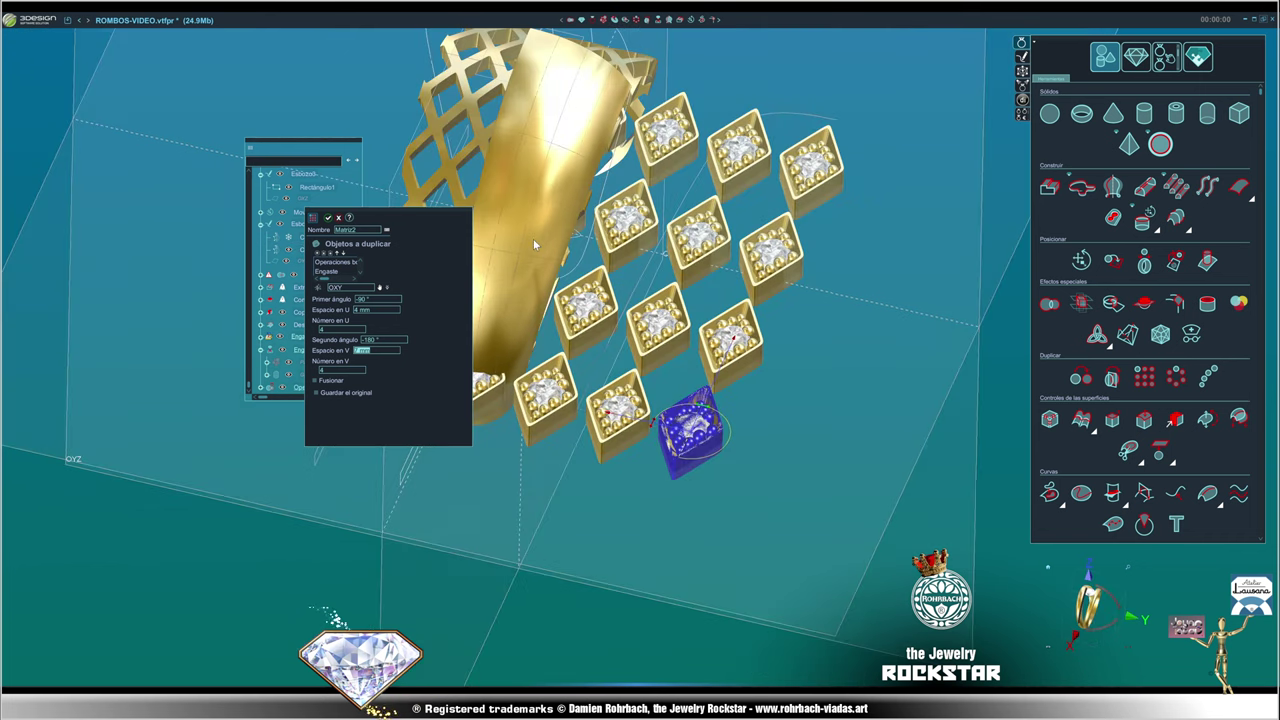
{"action": "scroll", "coordinate": [658, 396], "scroll_direction": "up", "scroll_amount": 2}
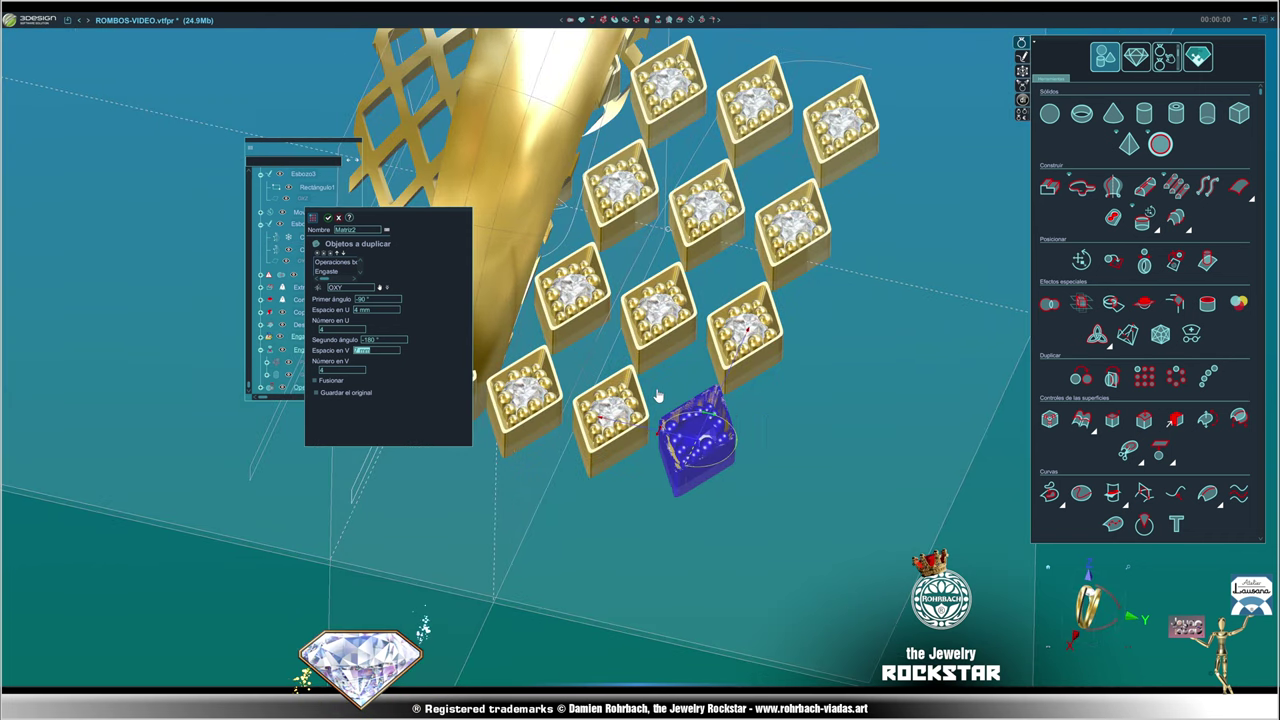
{"action": "left_click", "coordinate": [350, 329]}
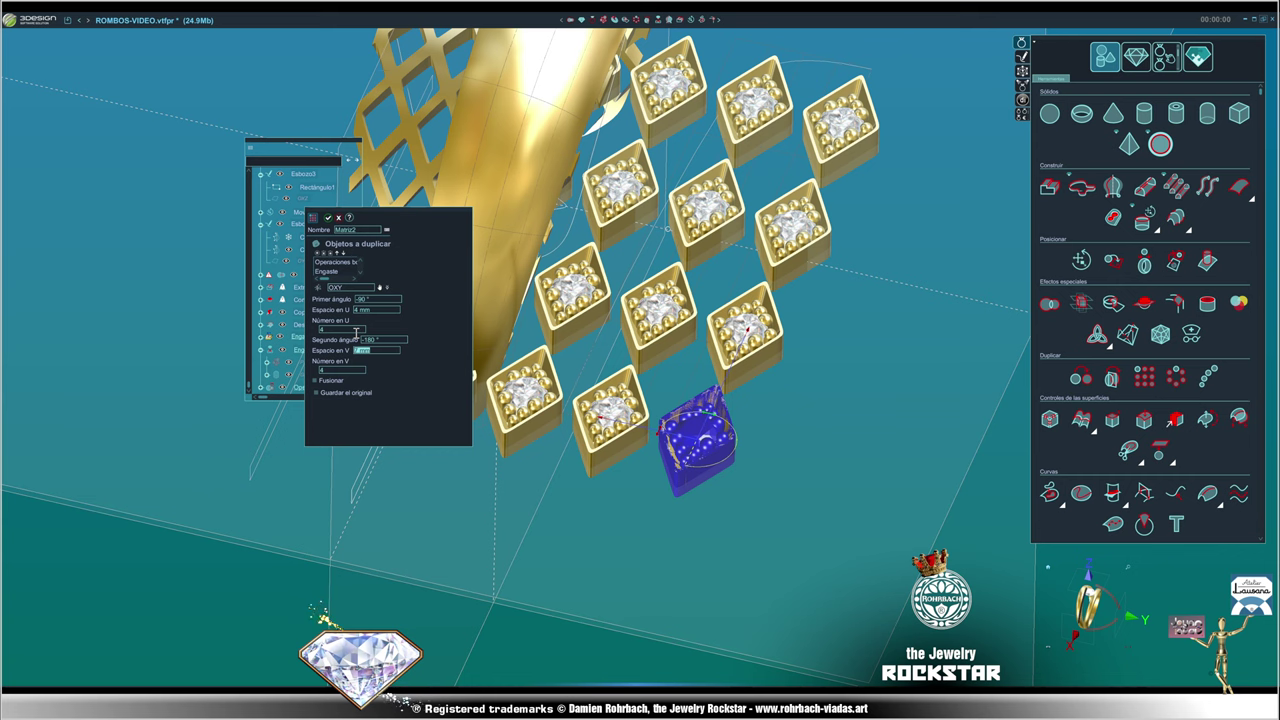
{"action": "type", "text": "2"}
{"action": "left_click", "coordinate": [387, 350]}
{"action": "mouse_move", "coordinate": [866, 486]}
{"action": "right_mouse_down"}
{"action": "mouse_move", "coordinate": [614, 582]}
{"action": "mouse_move", "coordinate": [806, 425]}
{"action": "mouse_move", "coordinate": [692, 488]}
{"action": "right_mouse_up"}
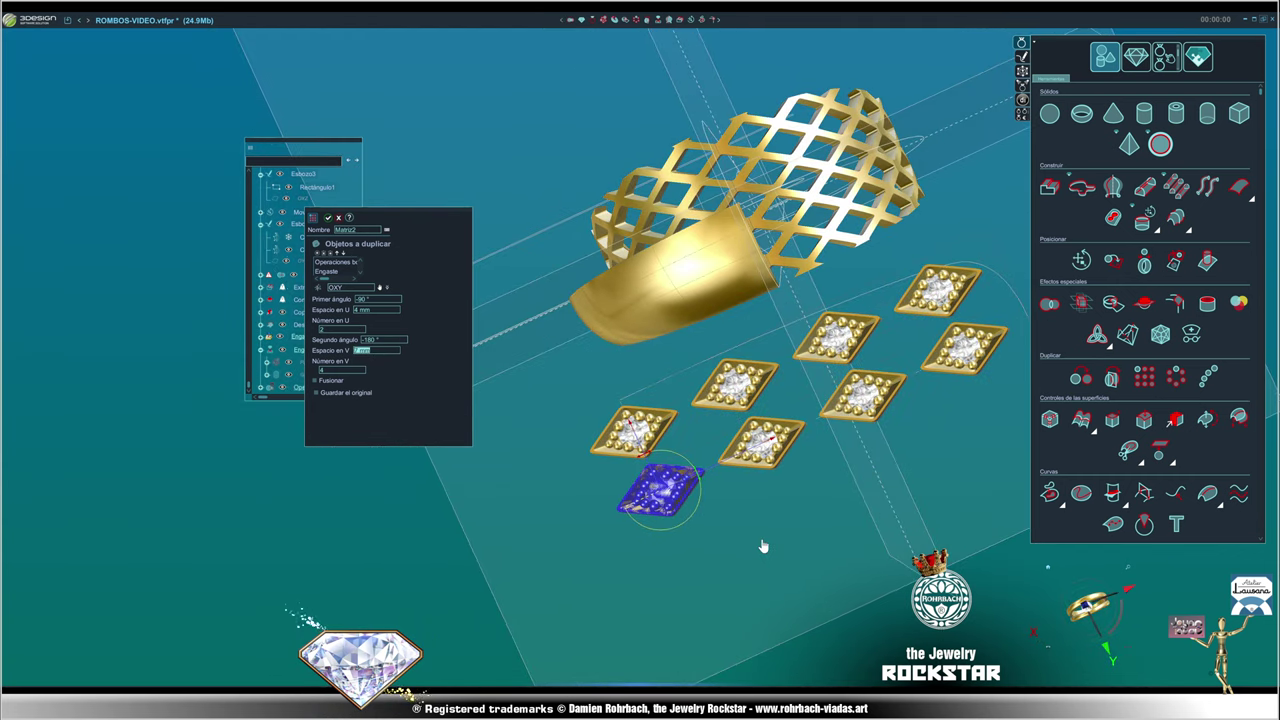
- Validate the Matriz2 array and expand its entry in the history tree
{"action": "right_click", "coordinate": [408, 415]}
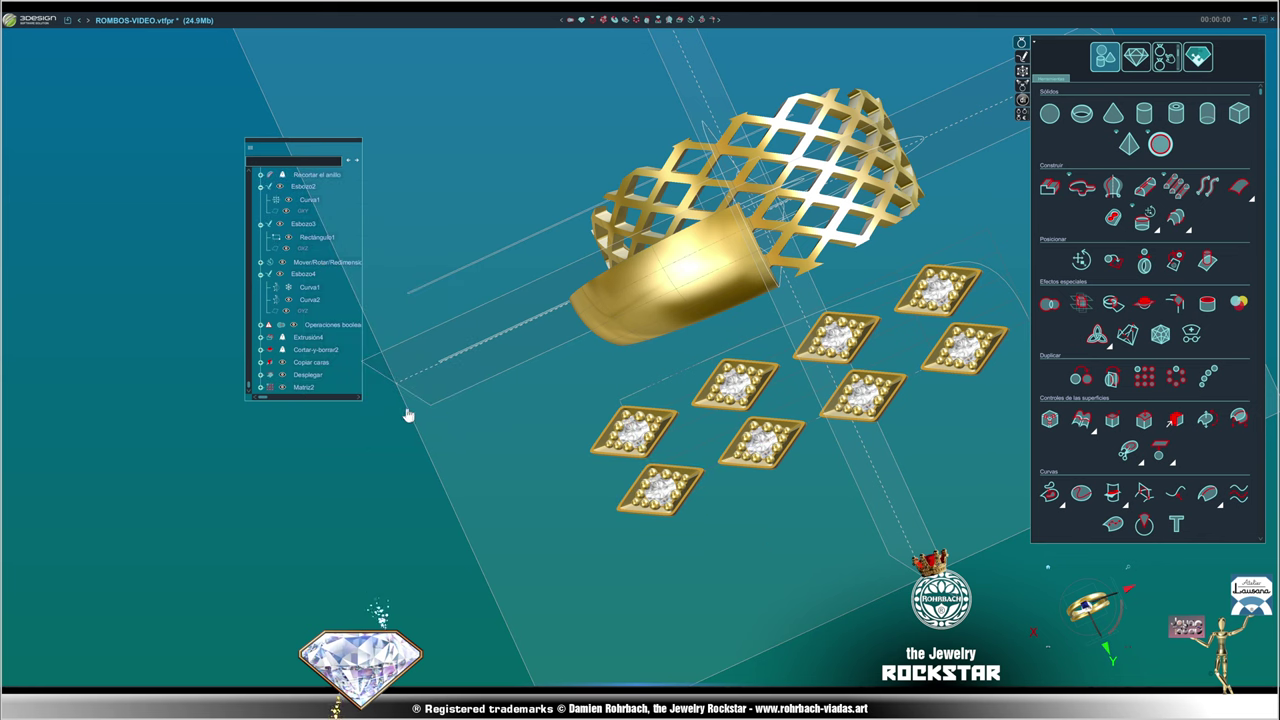
{"action": "left_click", "coordinate": [325, 389]}
{"action": "left_click", "coordinate": [260, 388]}
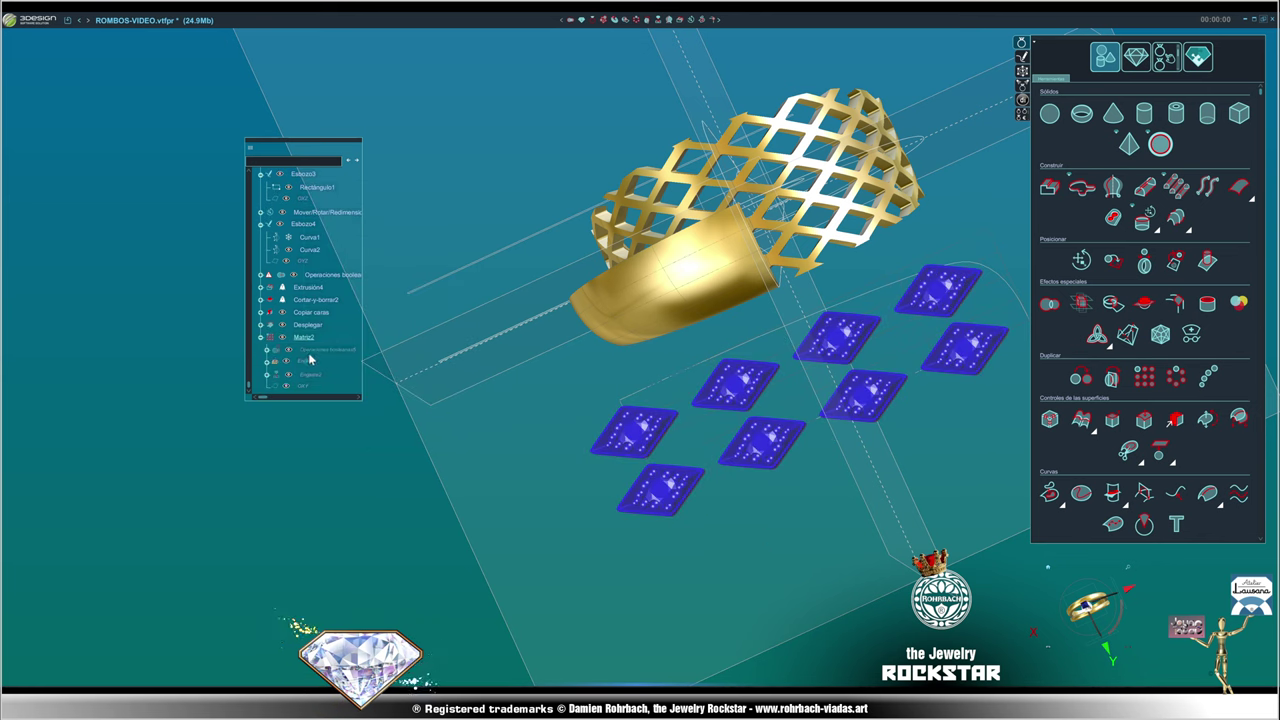
{"action": "left_click", "coordinate": [297, 396]}
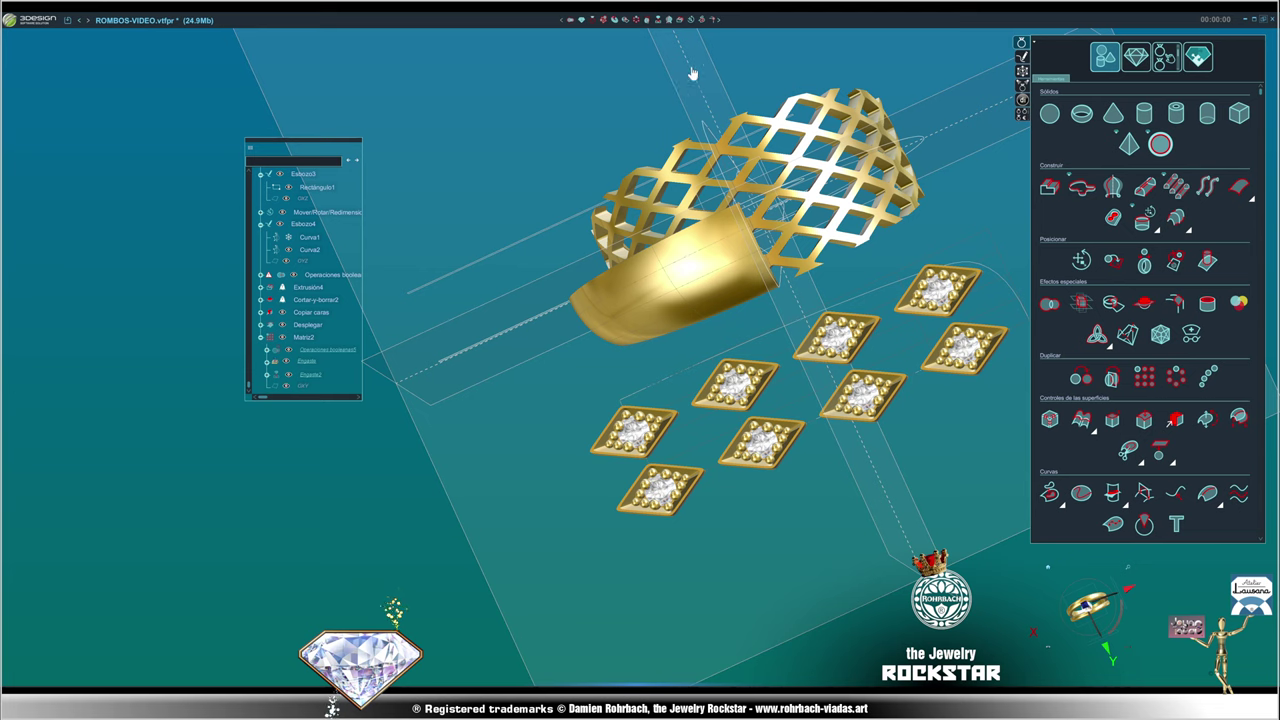
- Move one rhombus setting −3.5 mm and −1.963 mm so it sits between rows
{"action": "left_click", "coordinate": [692, 18]}
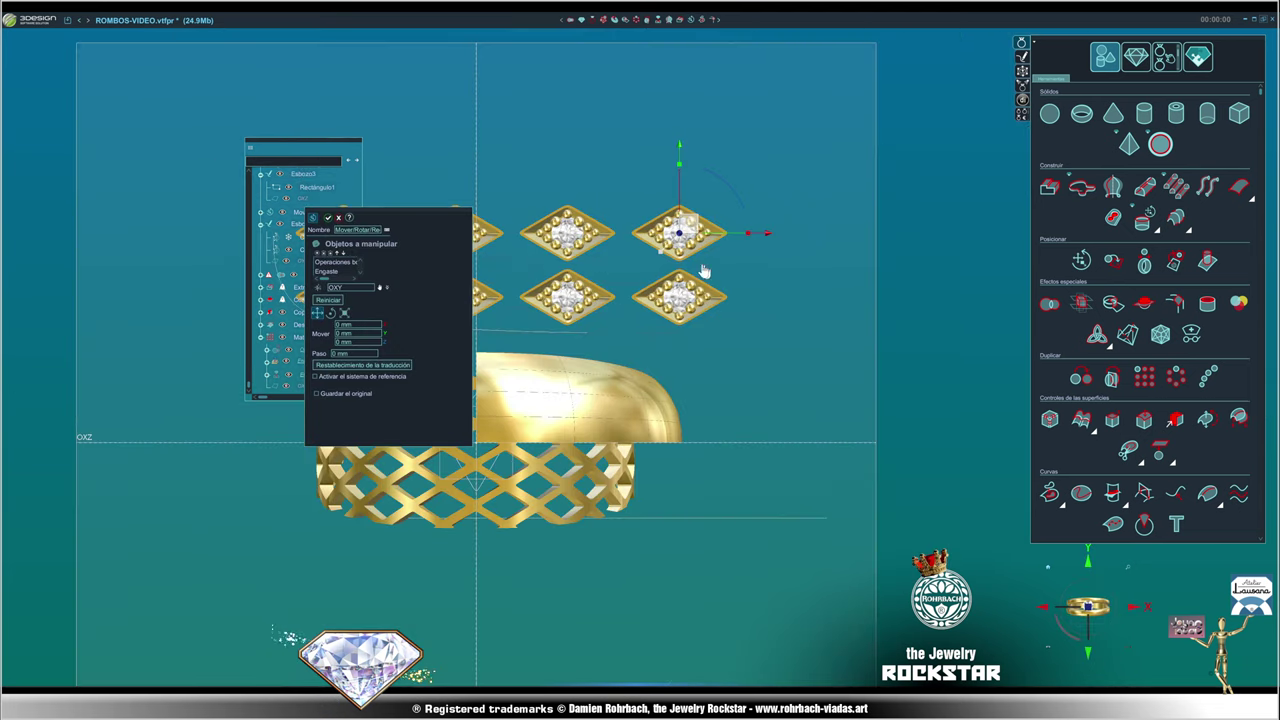
{"action": "scroll", "coordinate": [623, 223], "scroll_direction": "up", "scroll_amount": 5}
{"action": "left_click_drag", "start_coordinate": [737, 283], "coordinate": [627, 338]}
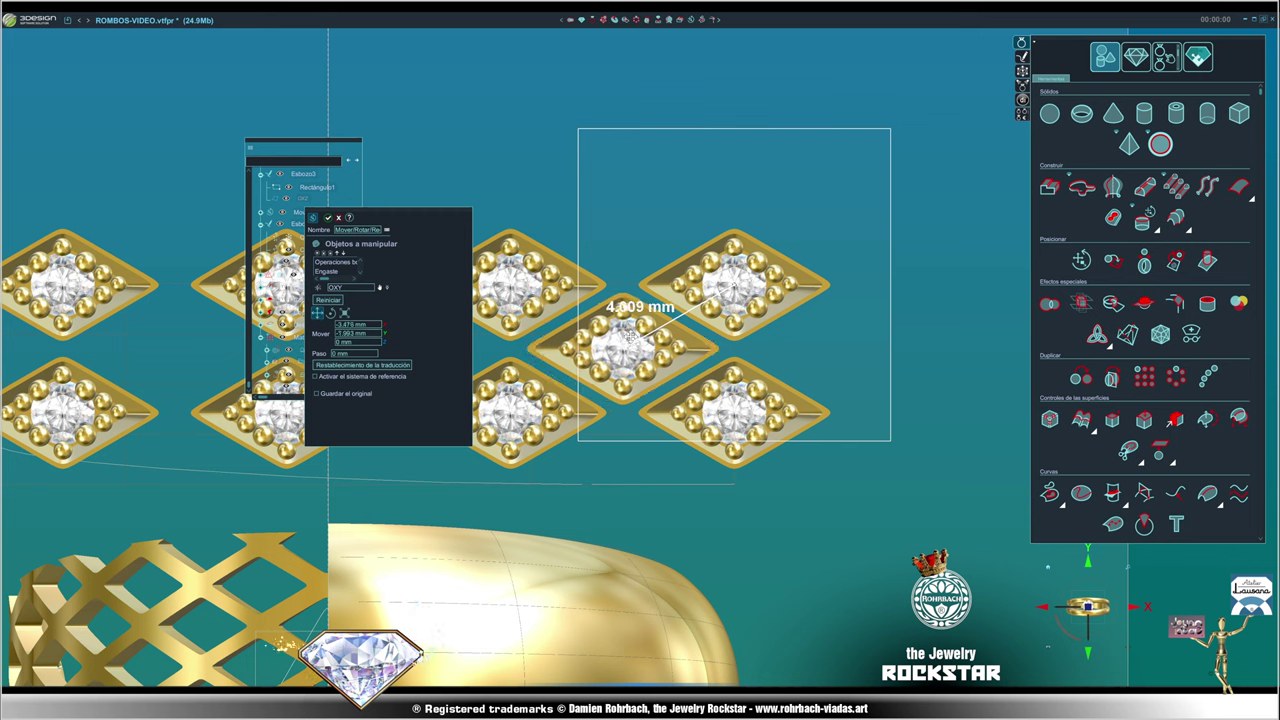
{"action": "left_click_drag", "start_coordinate": [627, 338], "coordinate": [605, 339]}
{"action": "type", "text": "-3.5"}
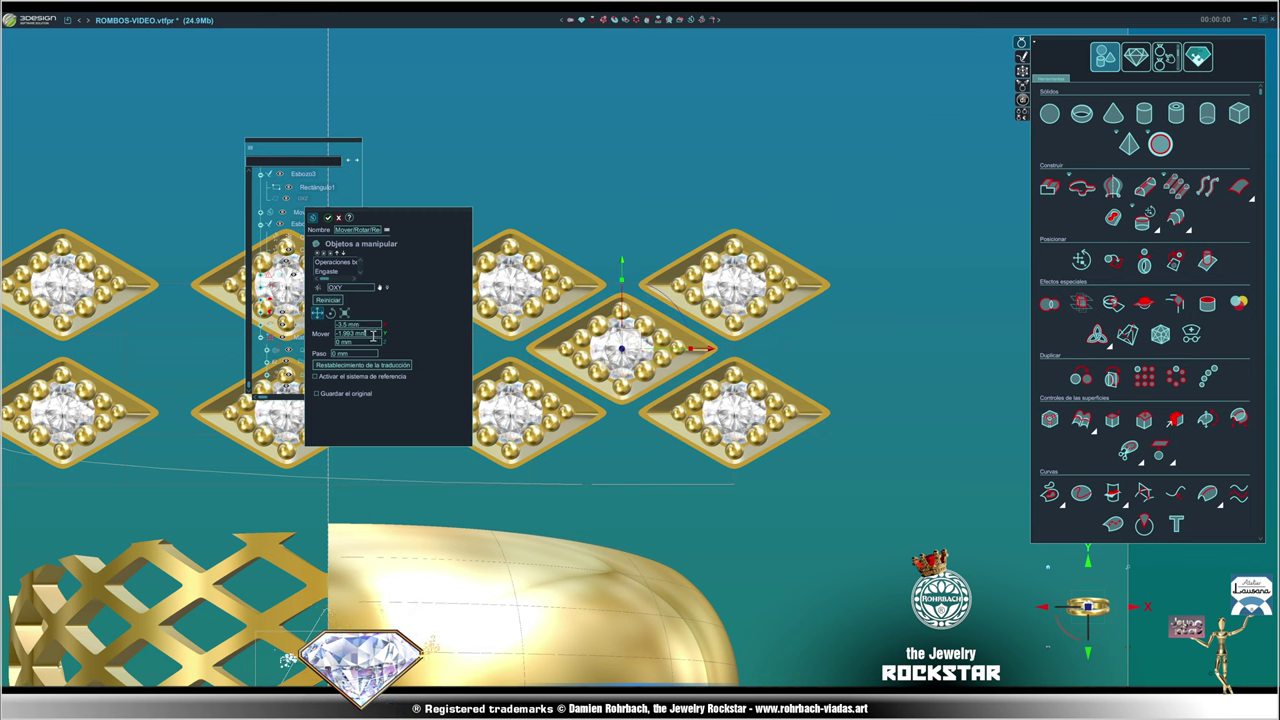
{"action": "type", "text": "-2"}
{"action": "key", "text": "Return"}
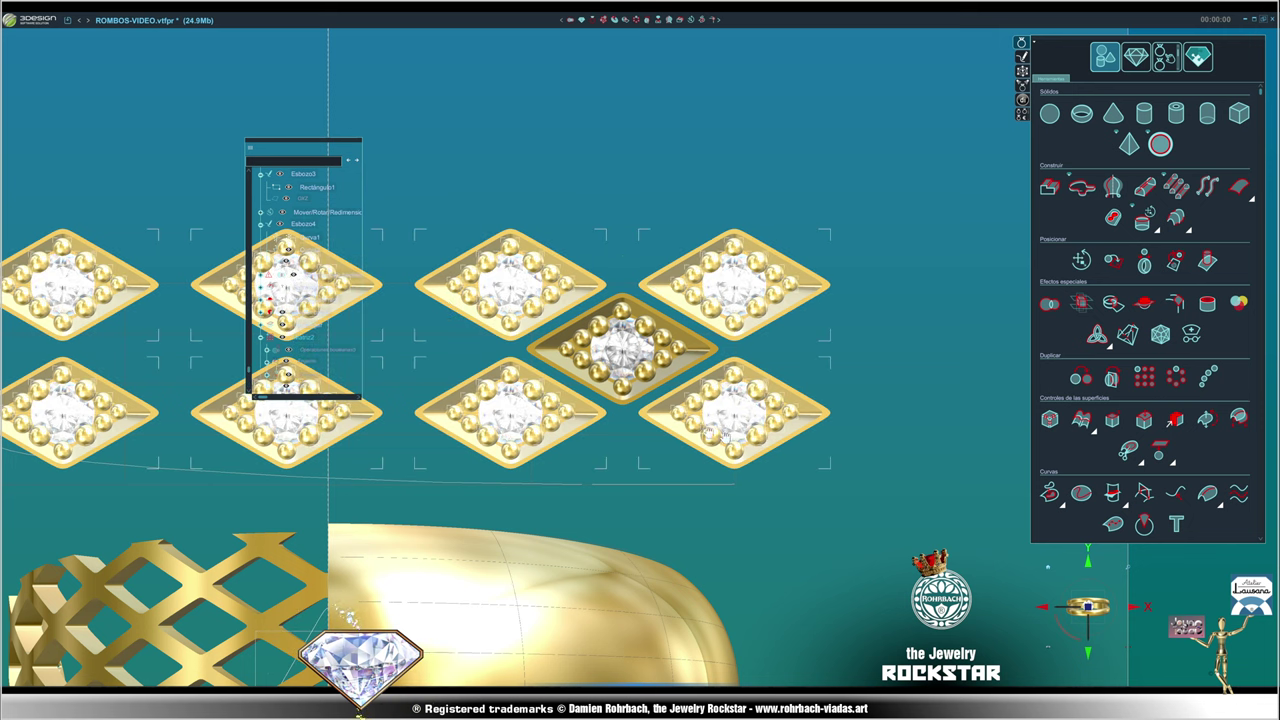
{"action": "scroll", "coordinate": [577, 373], "scroll_direction": "down", "scroll_amount": 4}
{"action": "scroll", "coordinate": [577, 373], "scroll_direction": "up", "scroll_amount": 3}
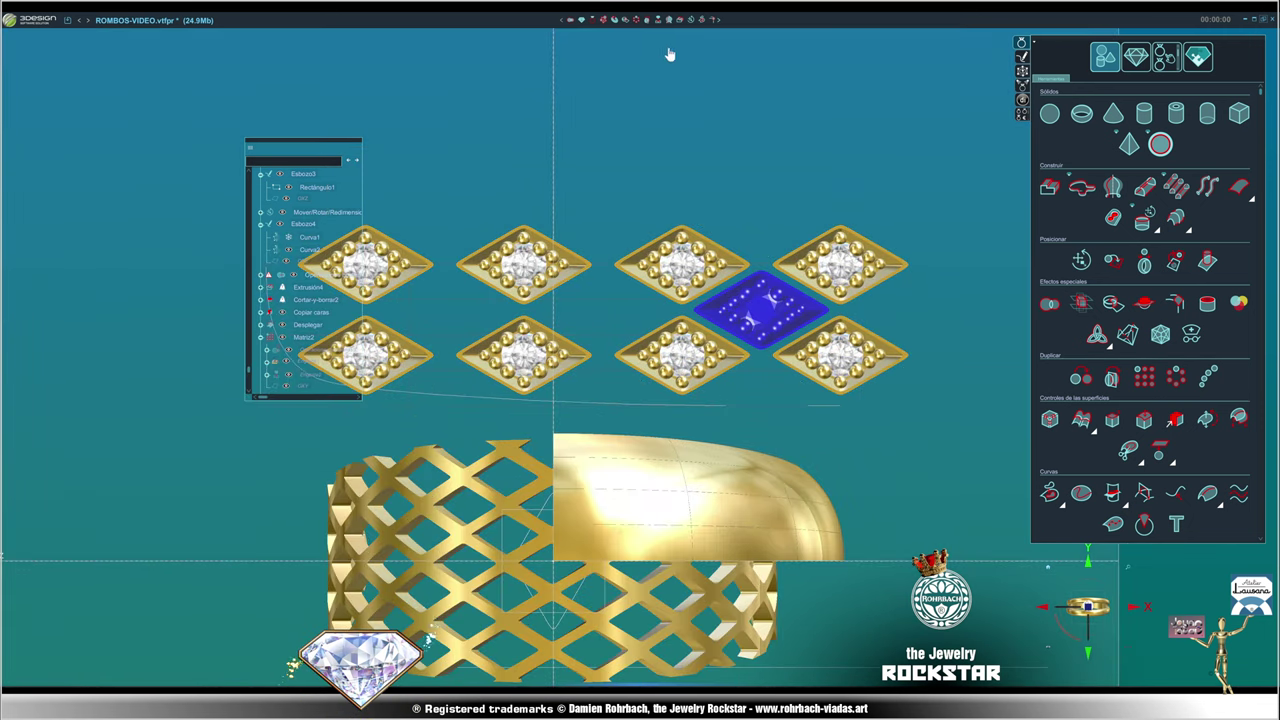
- Slide the offset rhombus about 7 mm left into the column gap and re-confirm the move
{"action": "key", "text": "Return"}
{"action": "left_click_drag", "start_coordinate": [848, 313], "coordinate": [690, 313]}
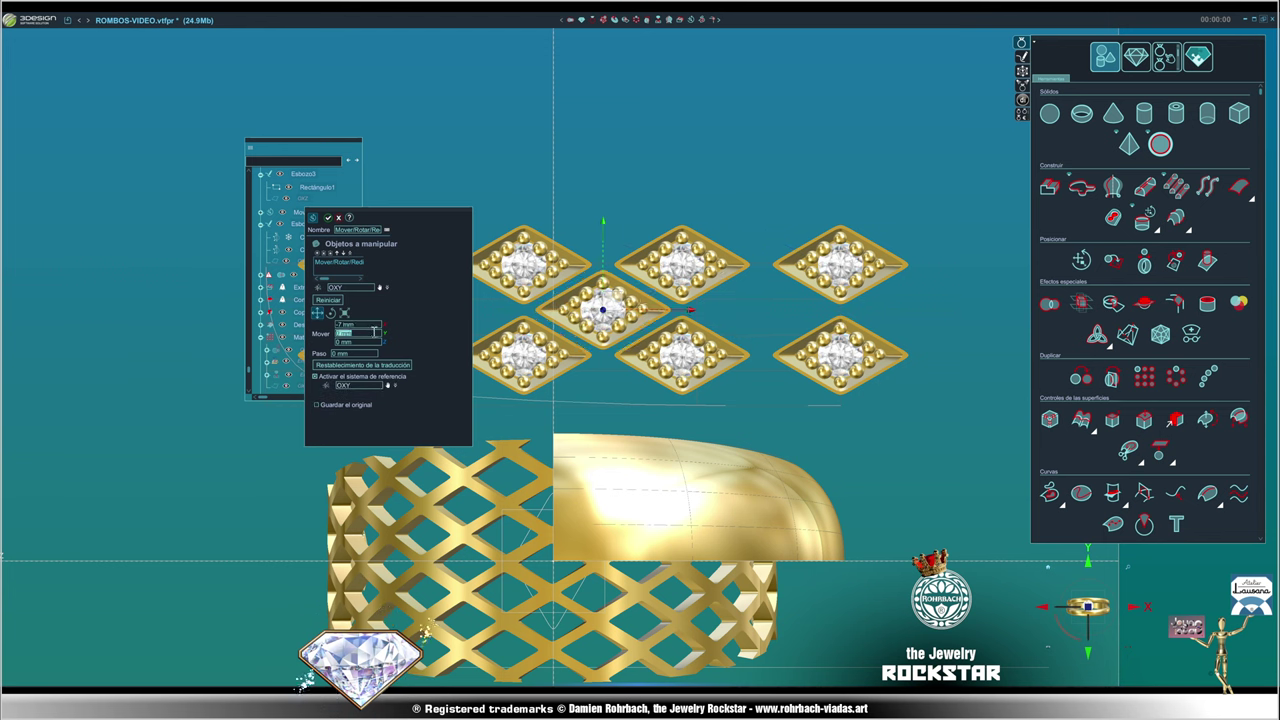
{"action": "key", "text": "Return"}
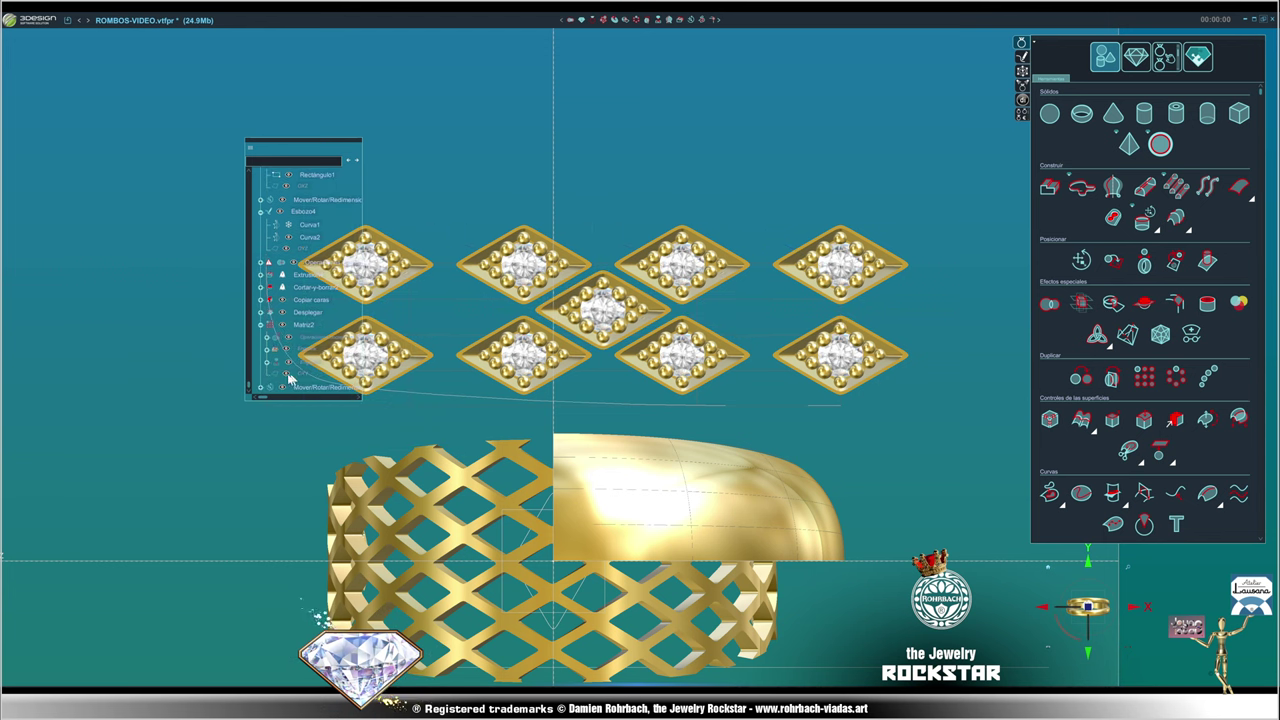
{"action": "scroll", "coordinate": [266, 388], "scroll_direction": "down", "scroll_amount": 2}
{"action": "right_click", "coordinate": [308, 370]}
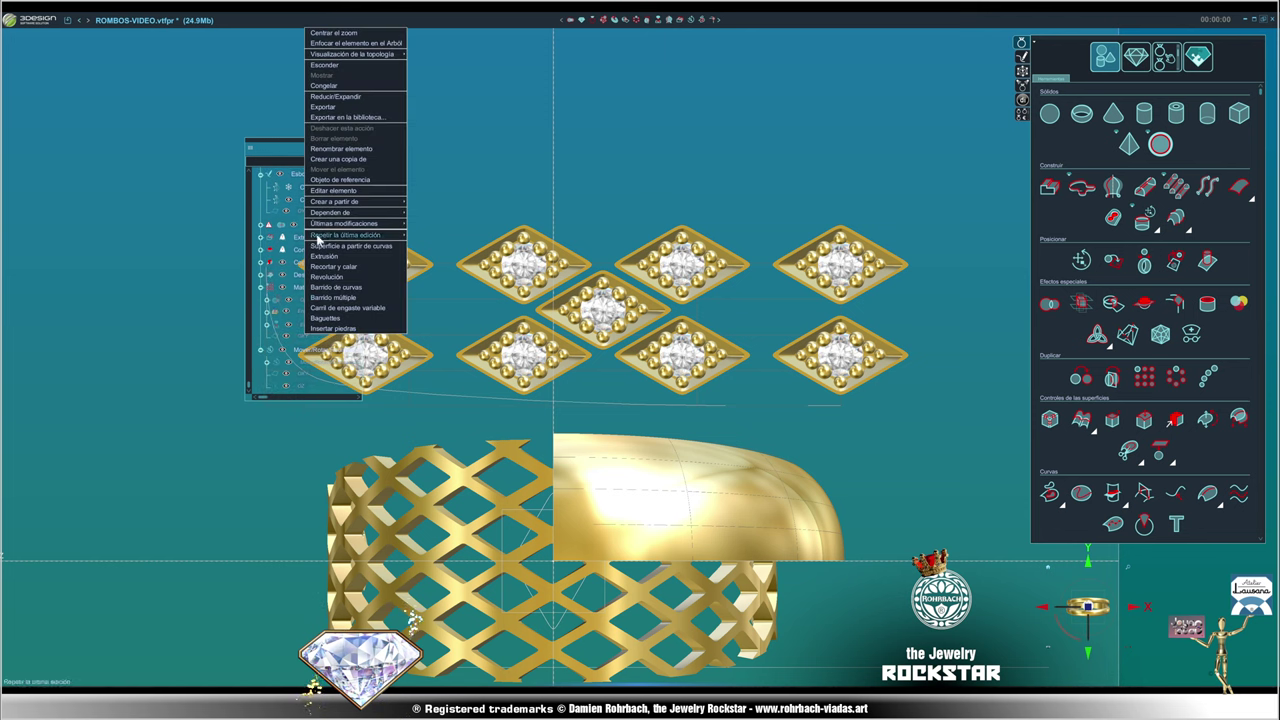
{"action": "left_click", "coordinate": [347, 165]}
{"action": "key", "text": "Return"}
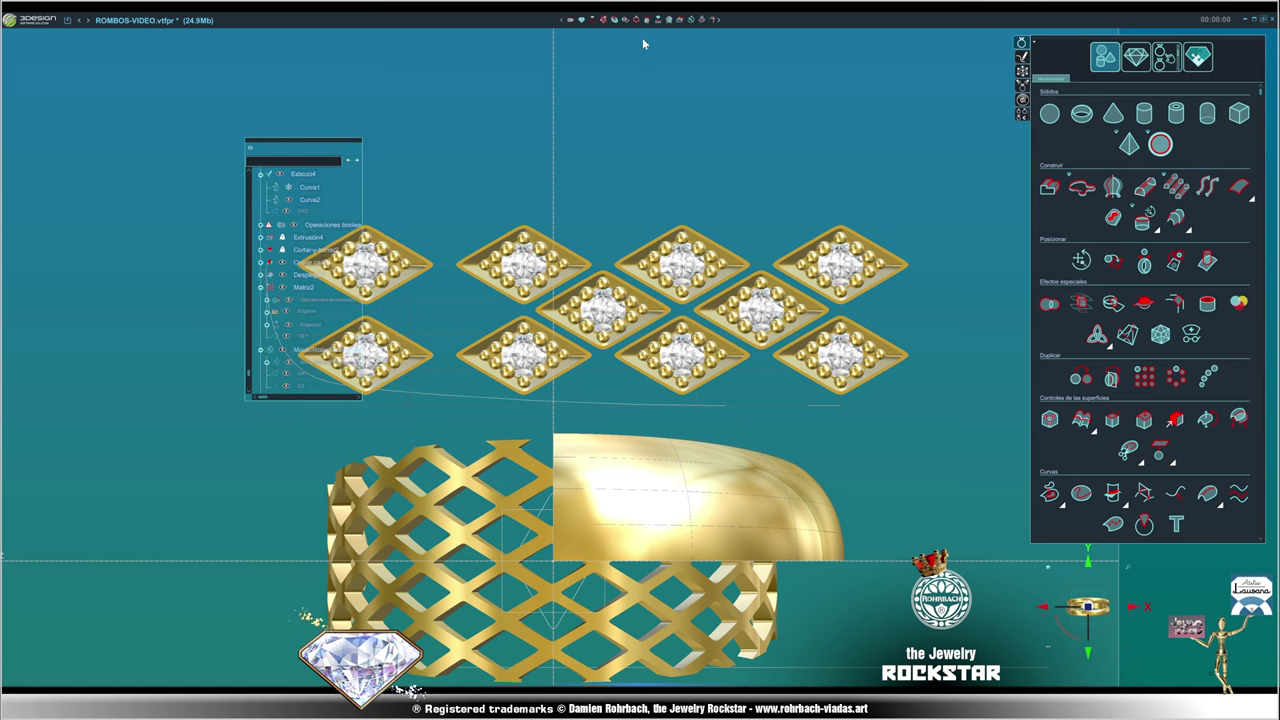
- Move another offset rhombus about 7 mm left into its gap
{"action": "double_click", "coordinate": [614, 318]}
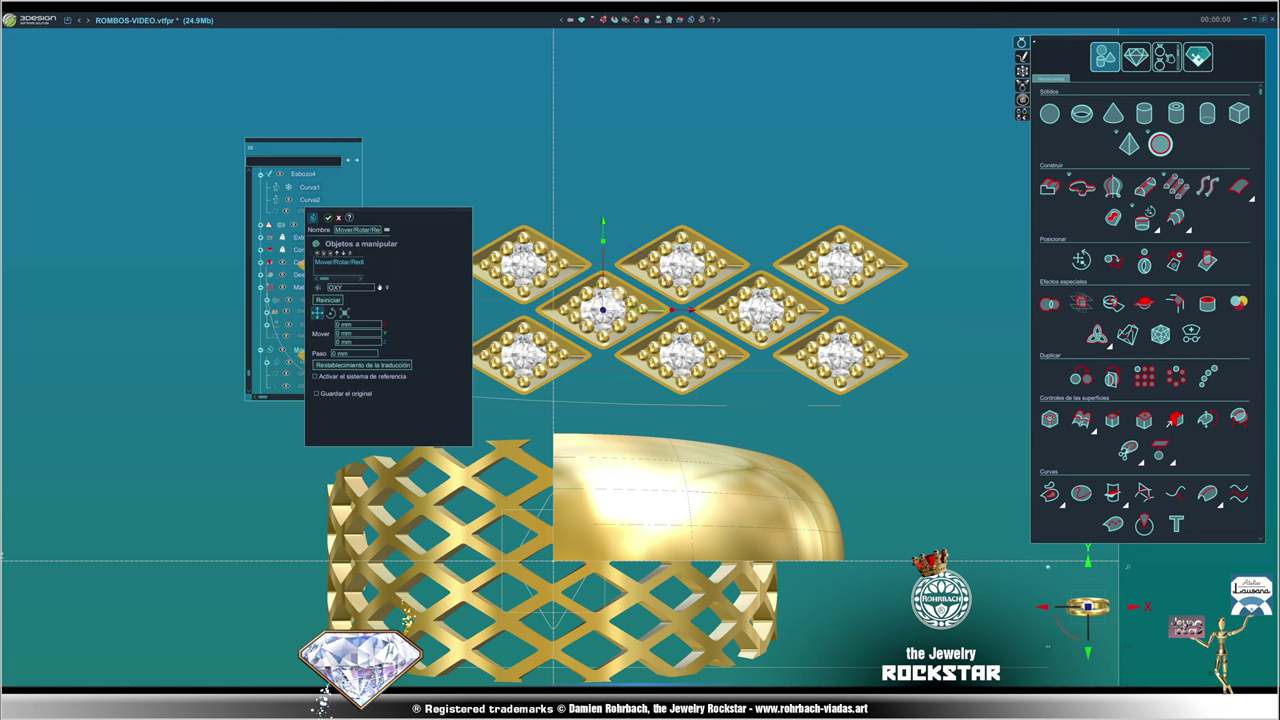
{"action": "left_click_drag", "start_coordinate": [800, 336], "coordinate": [690, 340]}
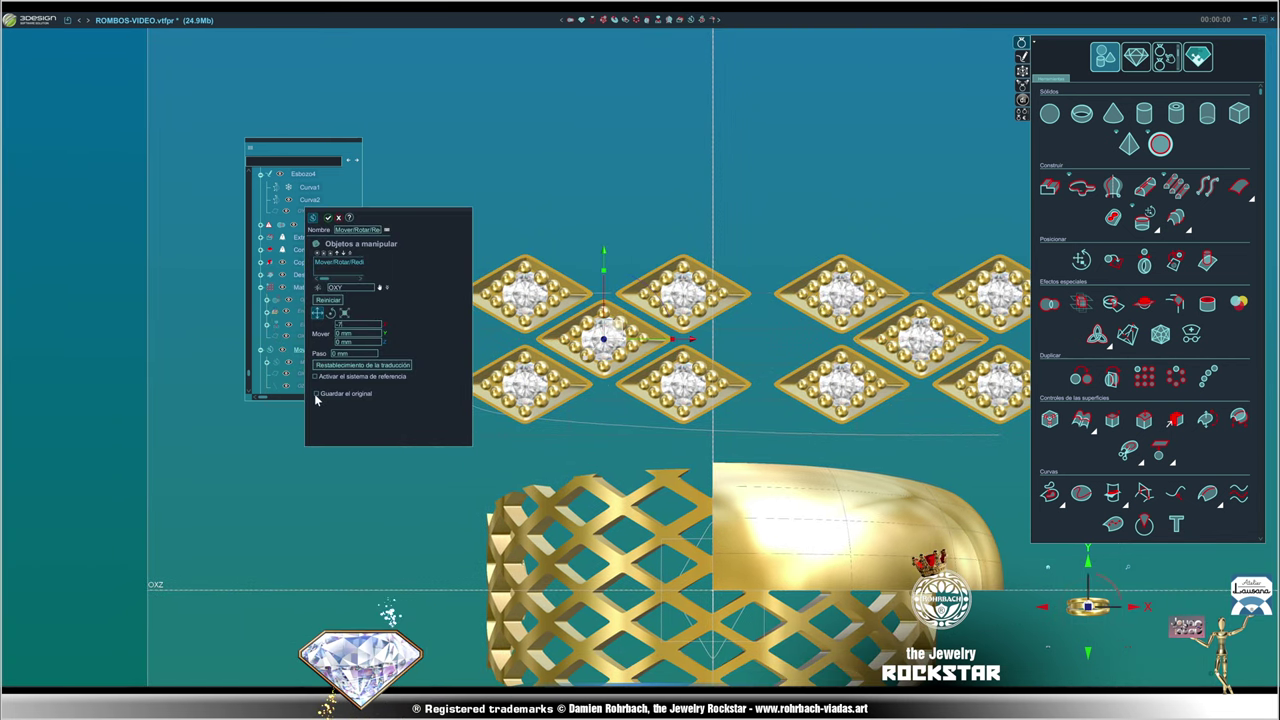
{"action": "key", "text": "Return"}
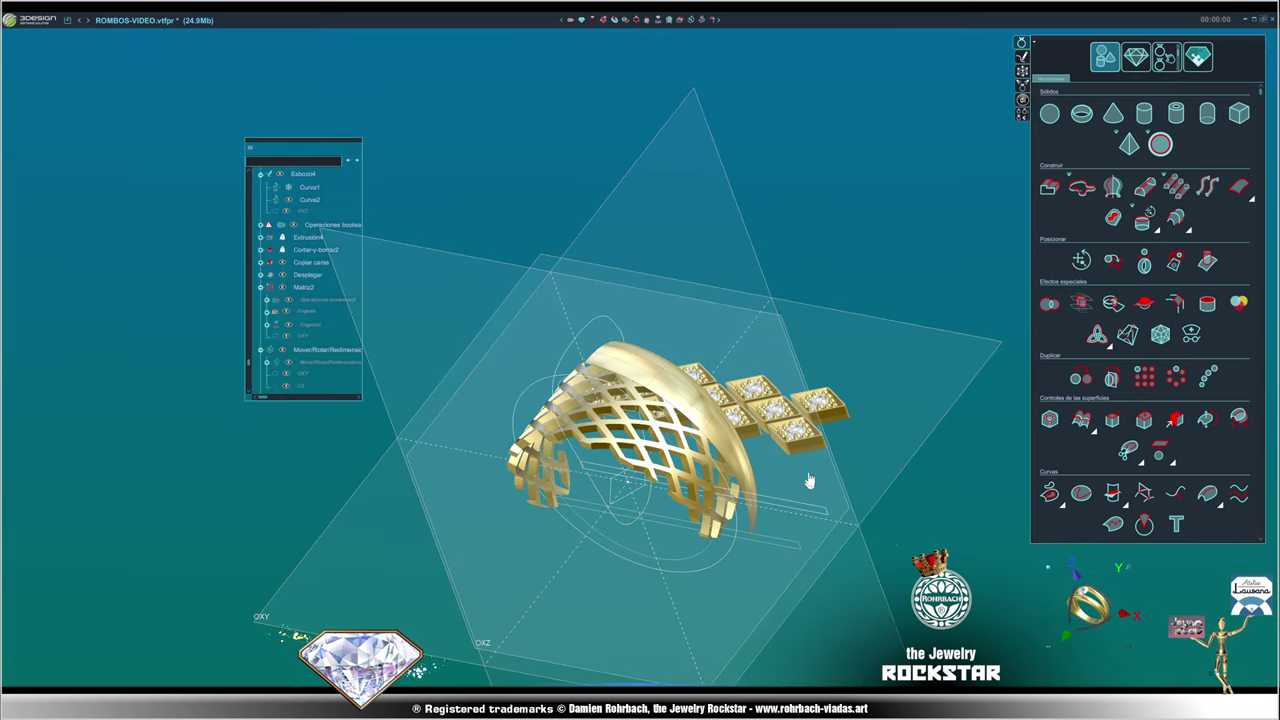
- Orbit around the rhombus lattice, select the whole bezel block array and zoom to fit it with the ring
{"action": "middle_click_drag", "start_coordinate": [815, 448], "coordinate": [636, 455]}
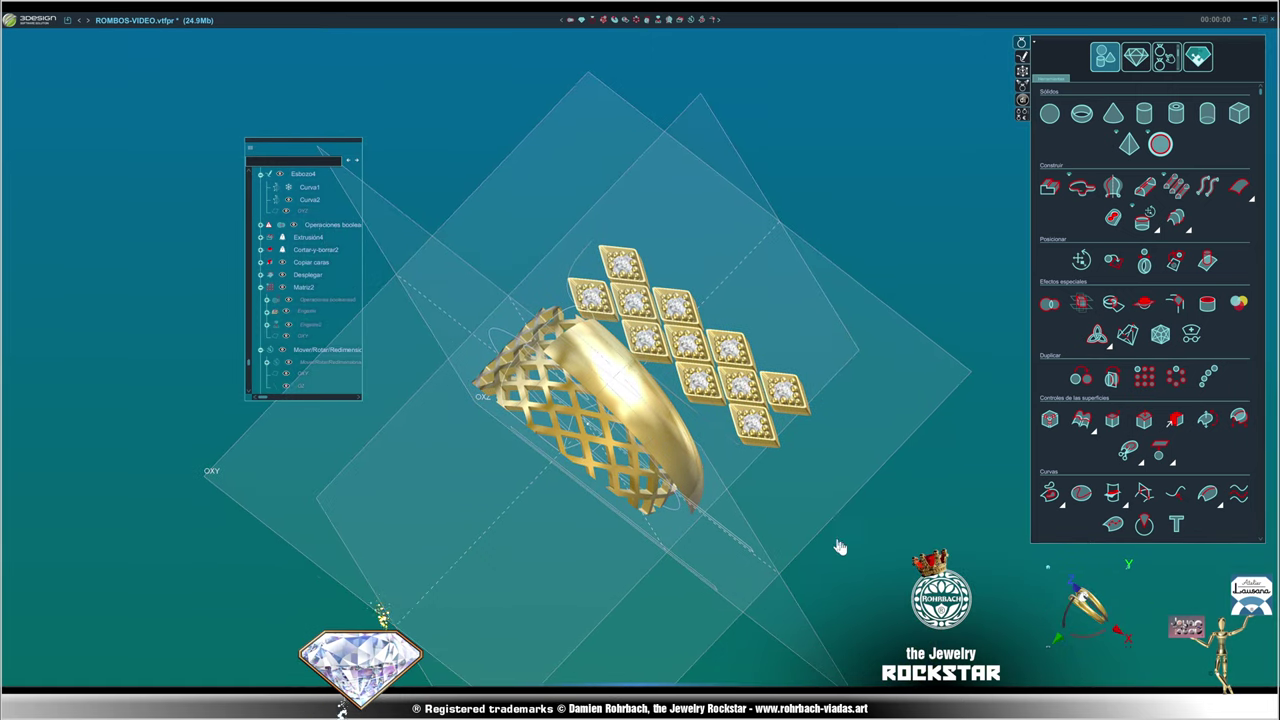
{"action": "scroll", "coordinate": [636, 455], "scroll_direction": "up", "scroll_amount": 3}
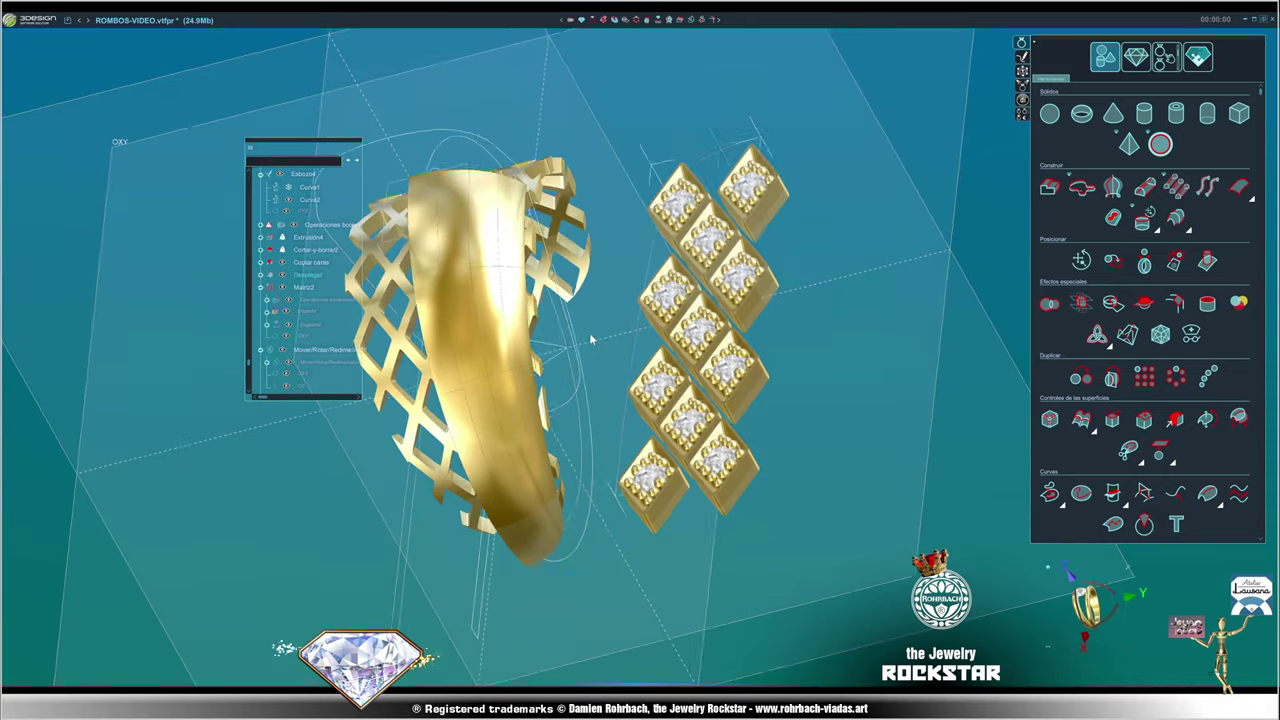
{"action": "middle_click_drag", "start_coordinate": [636, 455], "coordinate": [795, 470]}
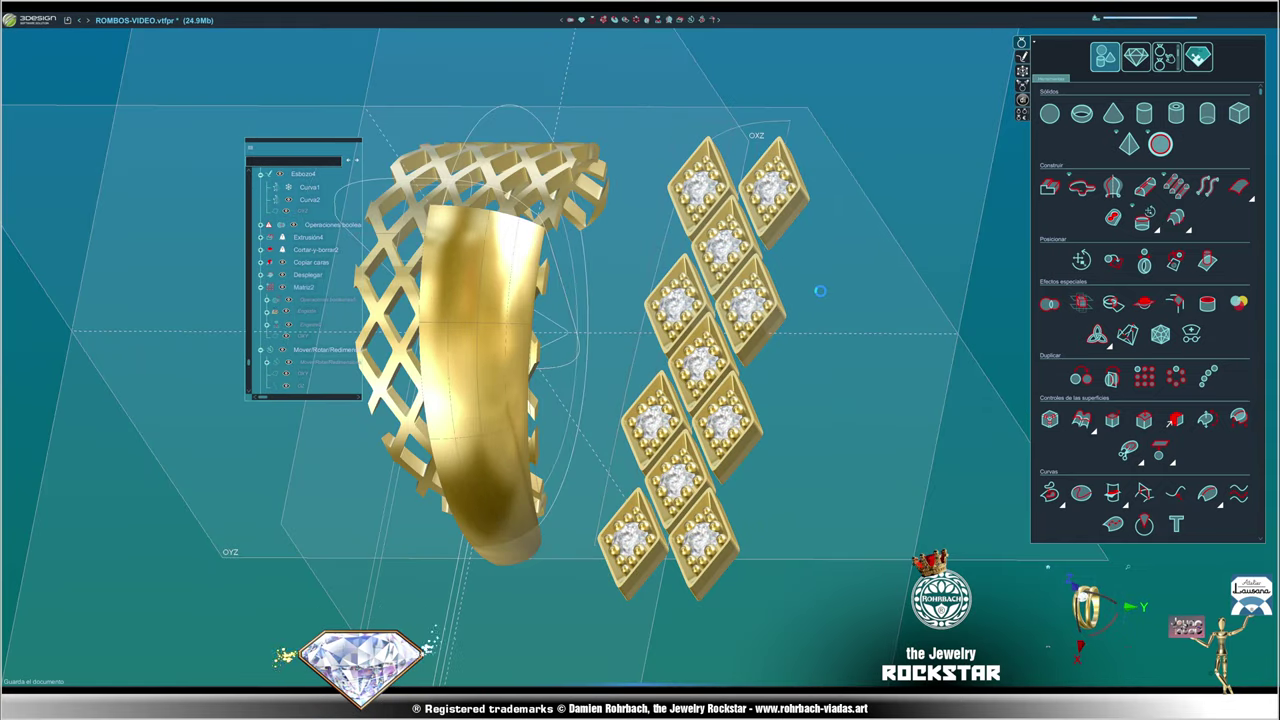
{"action": "middle_click_drag", "start_coordinate": [820, 290], "coordinate": [872, 421]}
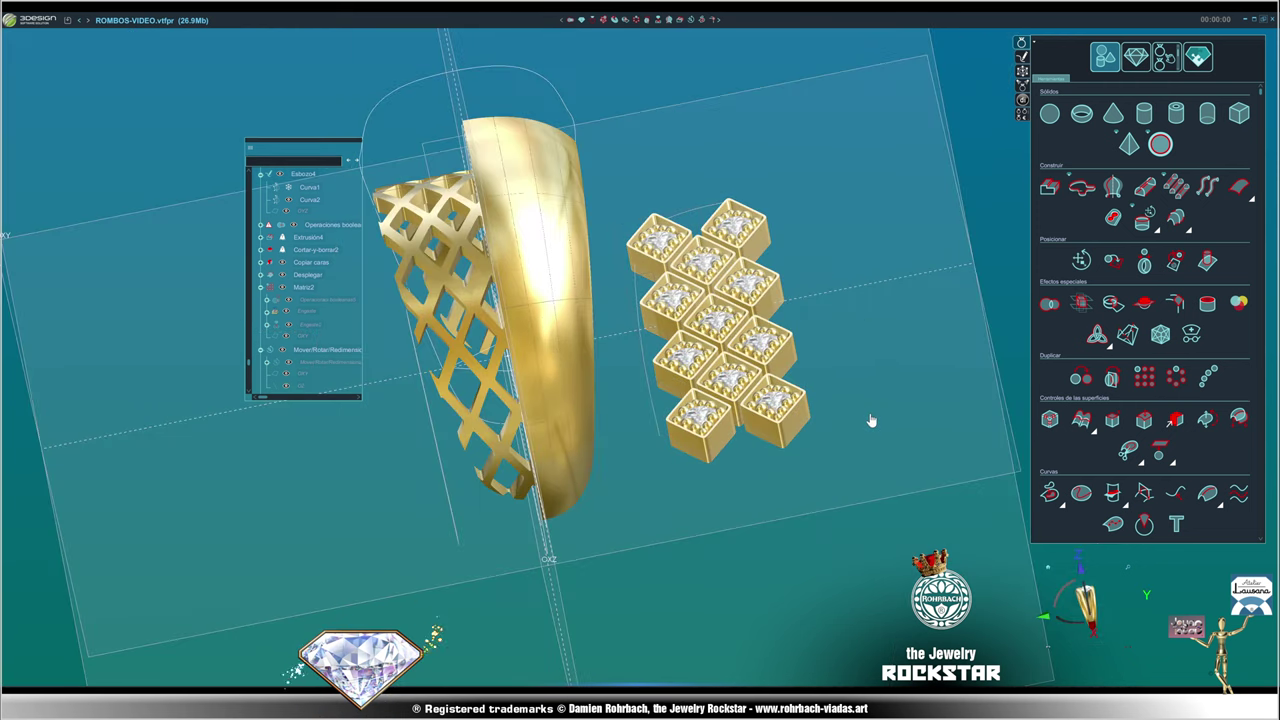
{"action": "middle_click_drag", "start_coordinate": [981, 517], "coordinate": [806, 508]}
{"action": "scroll", "coordinate": [806, 508], "scroll_direction": "up", "scroll_amount": 3}
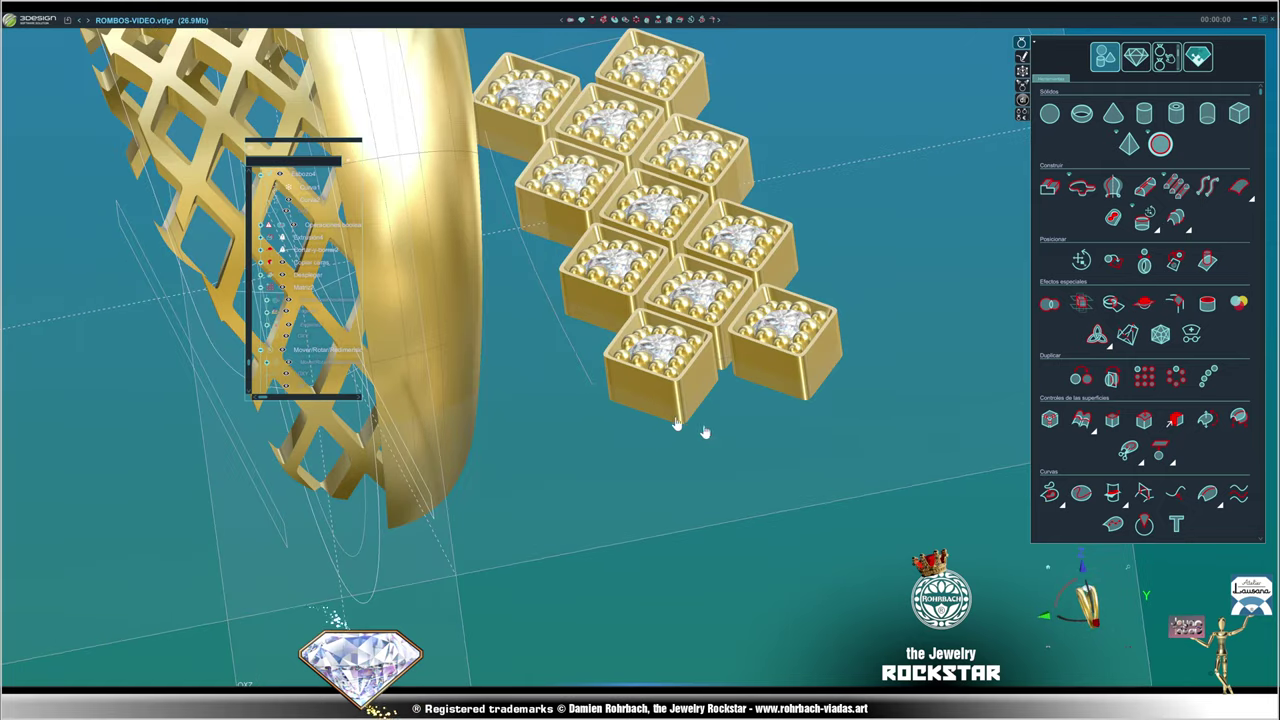
{"action": "middle_click_drag", "start_coordinate": [747, 470], "coordinate": [589, 363]}
{"action": "left_click", "coordinate": [640, 220]}
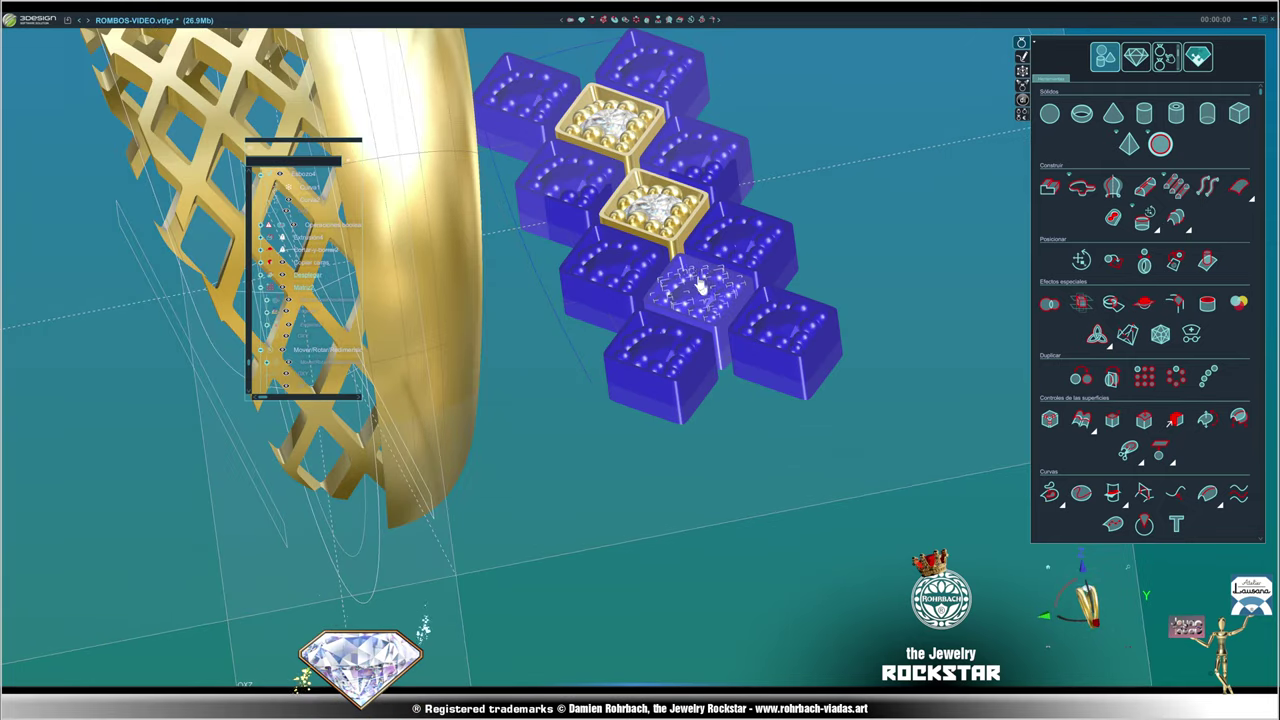
{"action": "key", "text": "F5"}
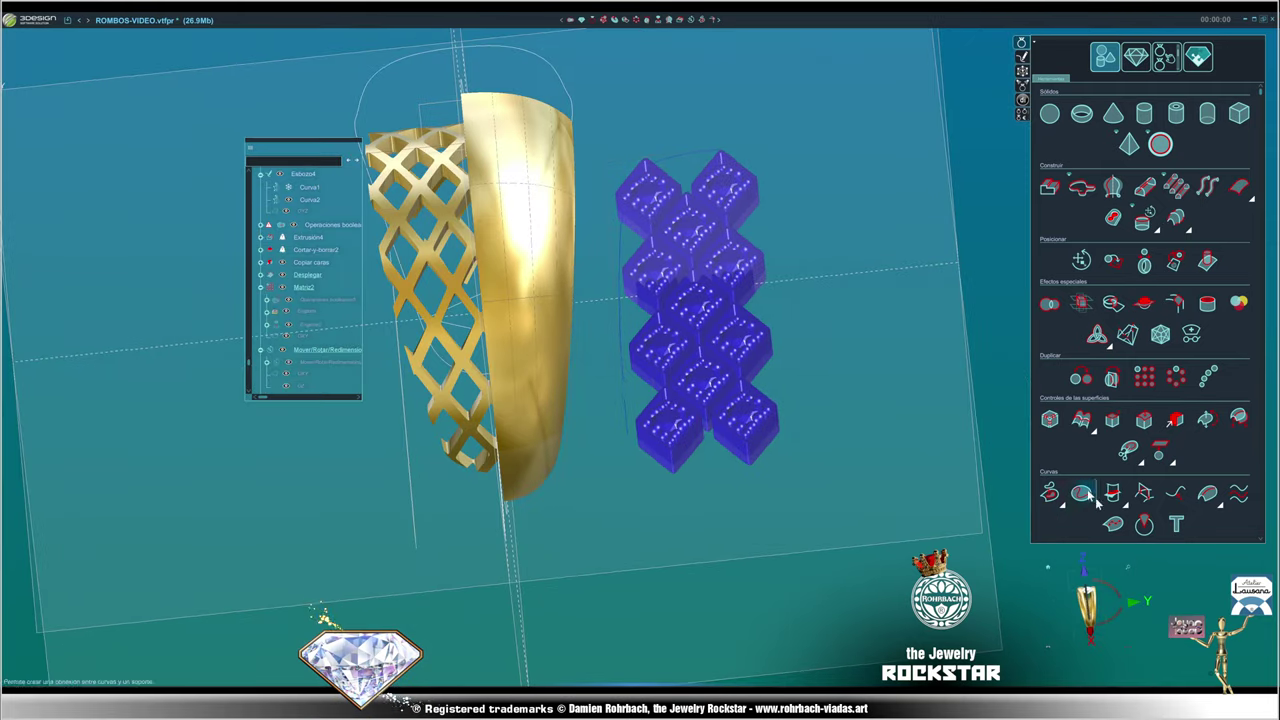
- Wrap the flat rhombus bezel array onto the ring's domed top with Envolver
{"action": "scroll", "coordinate": [1186, 443], "scroll_direction": "down", "scroll_amount": 3}
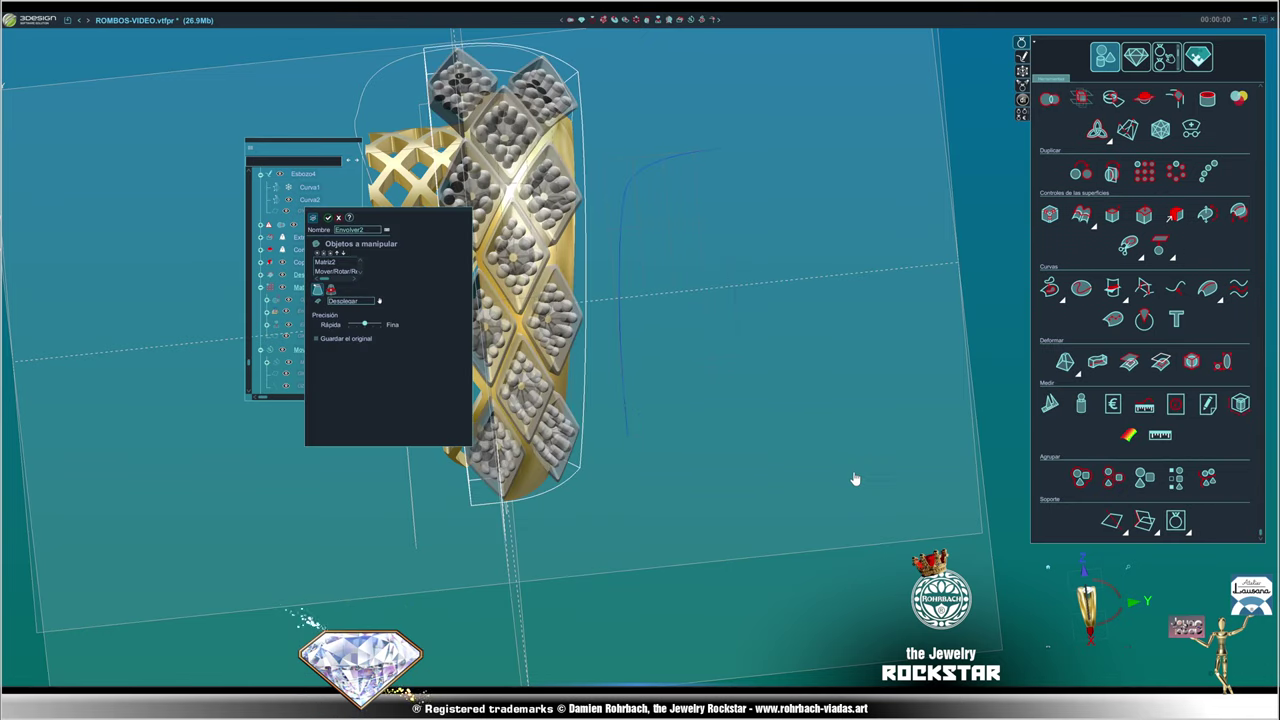
{"action": "mouse_move", "coordinate": [851, 477]}
{"action": "right_mouse_down"}
{"action": "mouse_move", "coordinate": [840, 408]}
{"action": "mouse_move", "coordinate": [455, 285]}
{"action": "mouse_move", "coordinate": [686, 429]}
{"action": "mouse_move", "coordinate": [809, 363]}
{"action": "mouse_move", "coordinate": [634, 469]}
{"action": "mouse_move", "coordinate": [811, 383]}
{"action": "mouse_move", "coordinate": [588, 255]}
{"action": "mouse_move", "coordinate": [784, 474]}
{"action": "mouse_move", "coordinate": [790, 402]}
{"action": "right_mouse_up"}
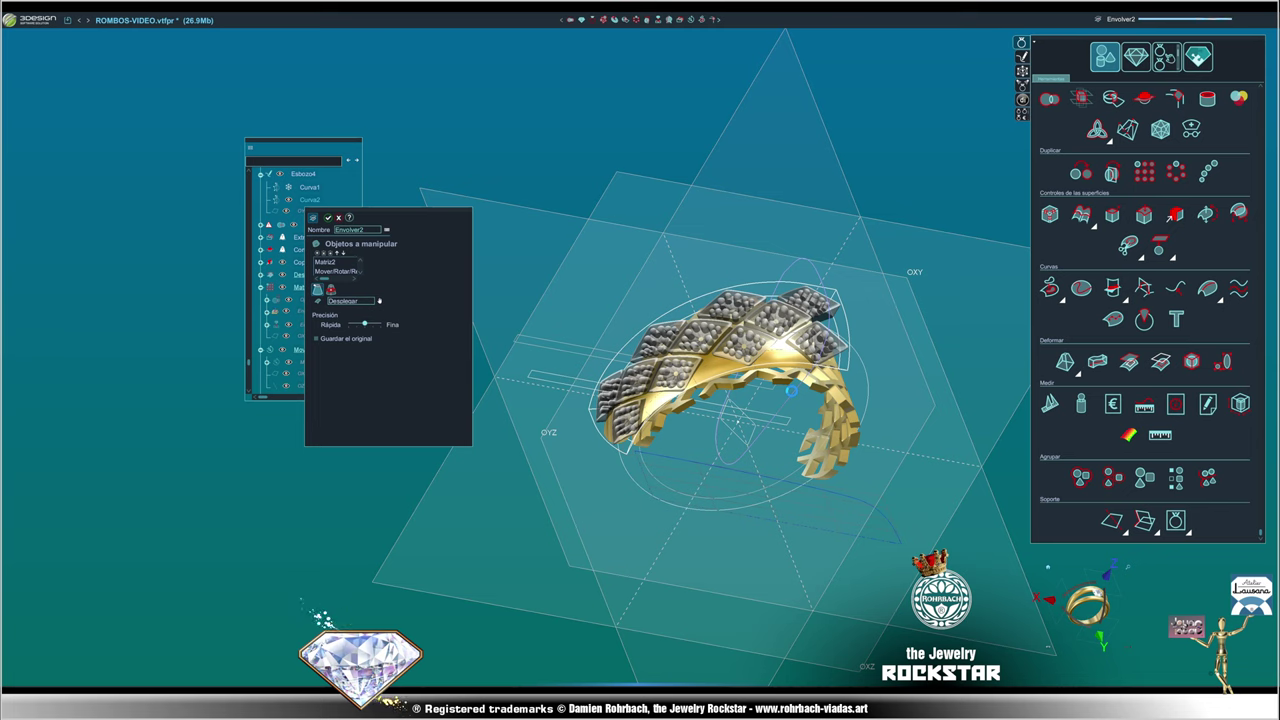
{"action": "key", "text": "Return"}
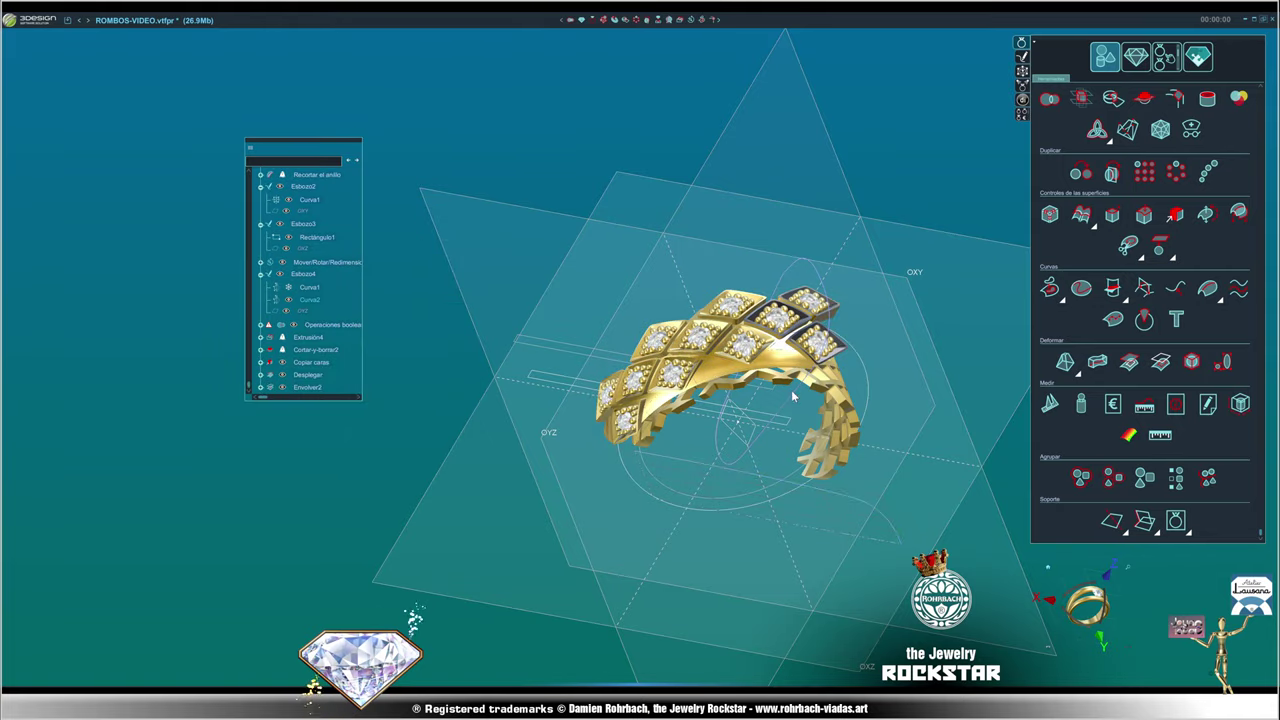
- Re-enable the Cortar-y-borrar2 history step and freeze a history item with Congelar
{"action": "mouse_move", "coordinate": [790, 411]}
{"action": "right_mouse_down"}
{"action": "mouse_move", "coordinate": [700, 434]}
{"action": "mouse_move", "coordinate": [734, 508]}
{"action": "mouse_move", "coordinate": [851, 530]}
{"action": "mouse_move", "coordinate": [580, 312]}
{"action": "mouse_move", "coordinate": [609, 378]}
{"action": "mouse_move", "coordinate": [741, 360]}
{"action": "right_mouse_up"}
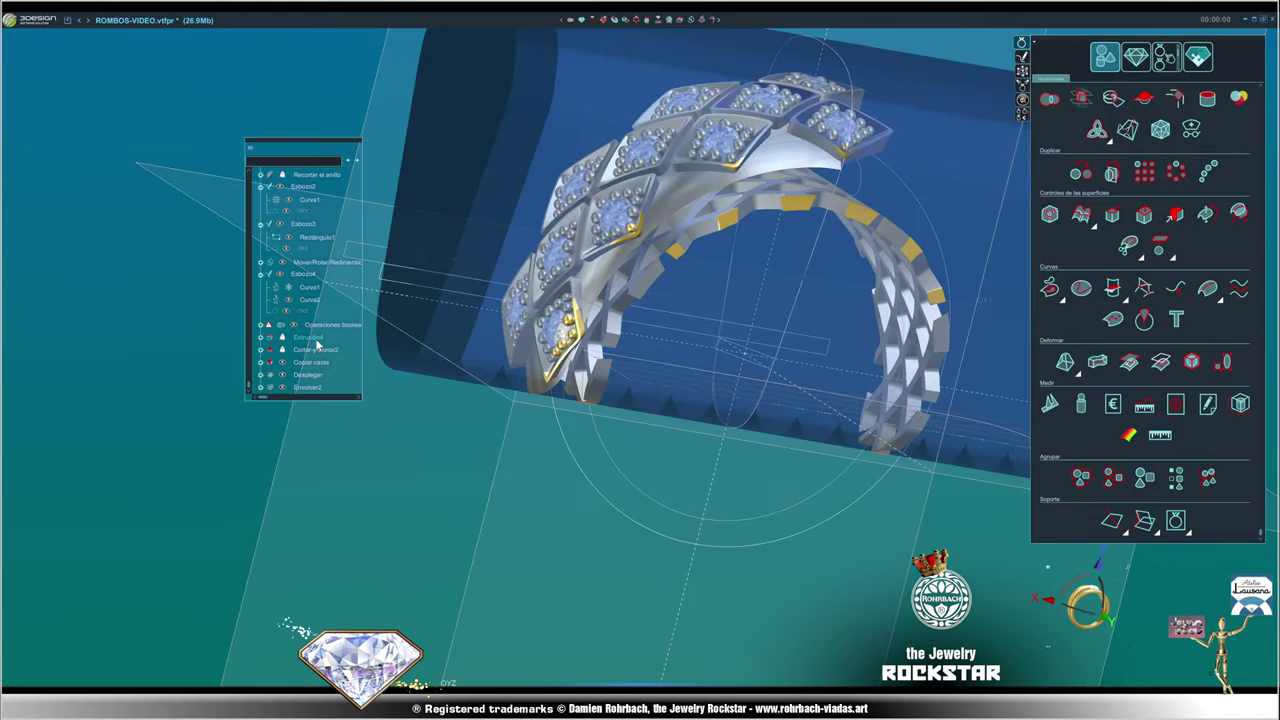
{"action": "left_click", "coordinate": [324, 351]}
{"action": "right_click", "coordinate": [329, 180]}
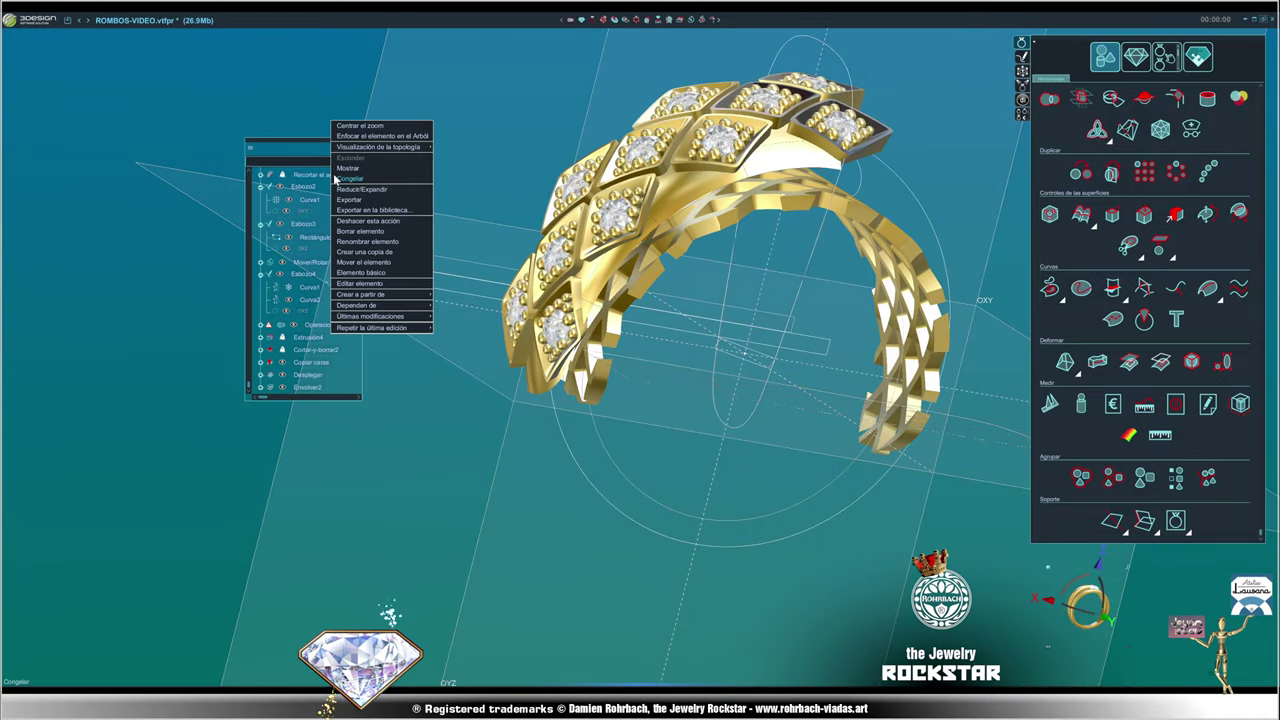
{"action": "left_click", "coordinate": [365, 181]}
- Freeze the Recortar el anillo ring trim step with Congelar
{"action": "left_click", "coordinate": [324, 274]}
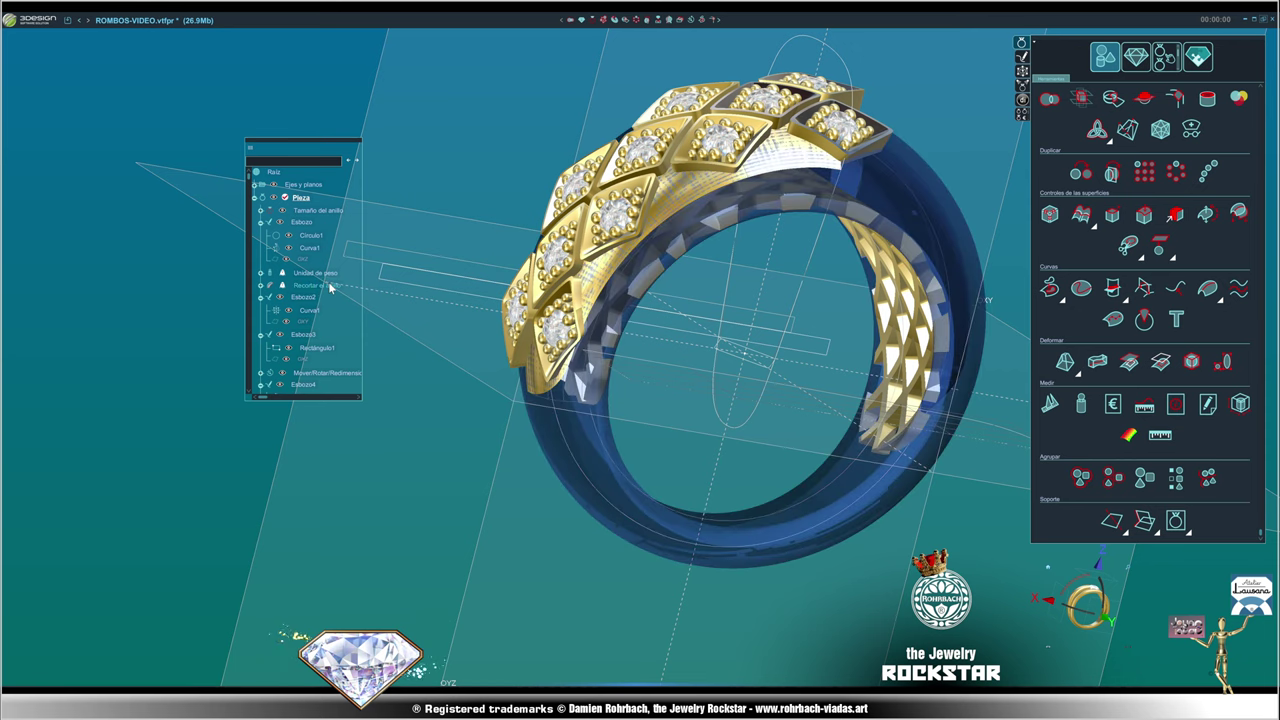
{"action": "right_click", "coordinate": [333, 289]}
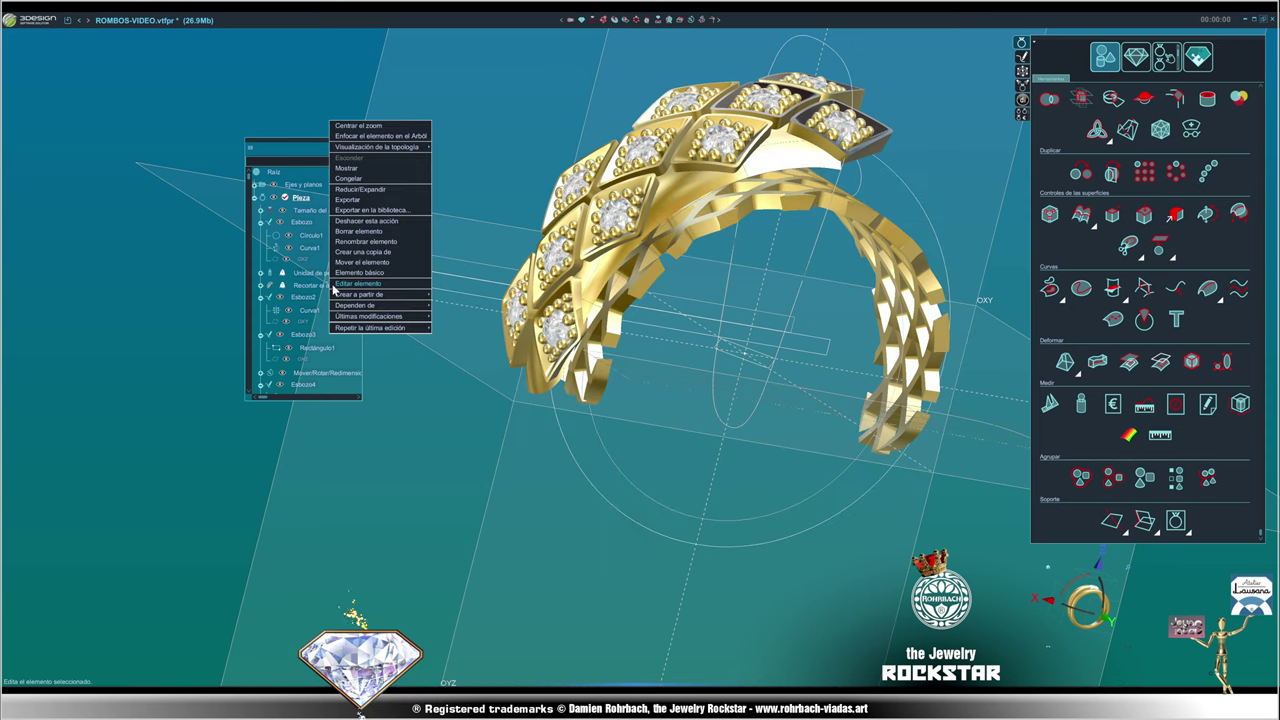
{"action": "left_click", "coordinate": [358, 178]}
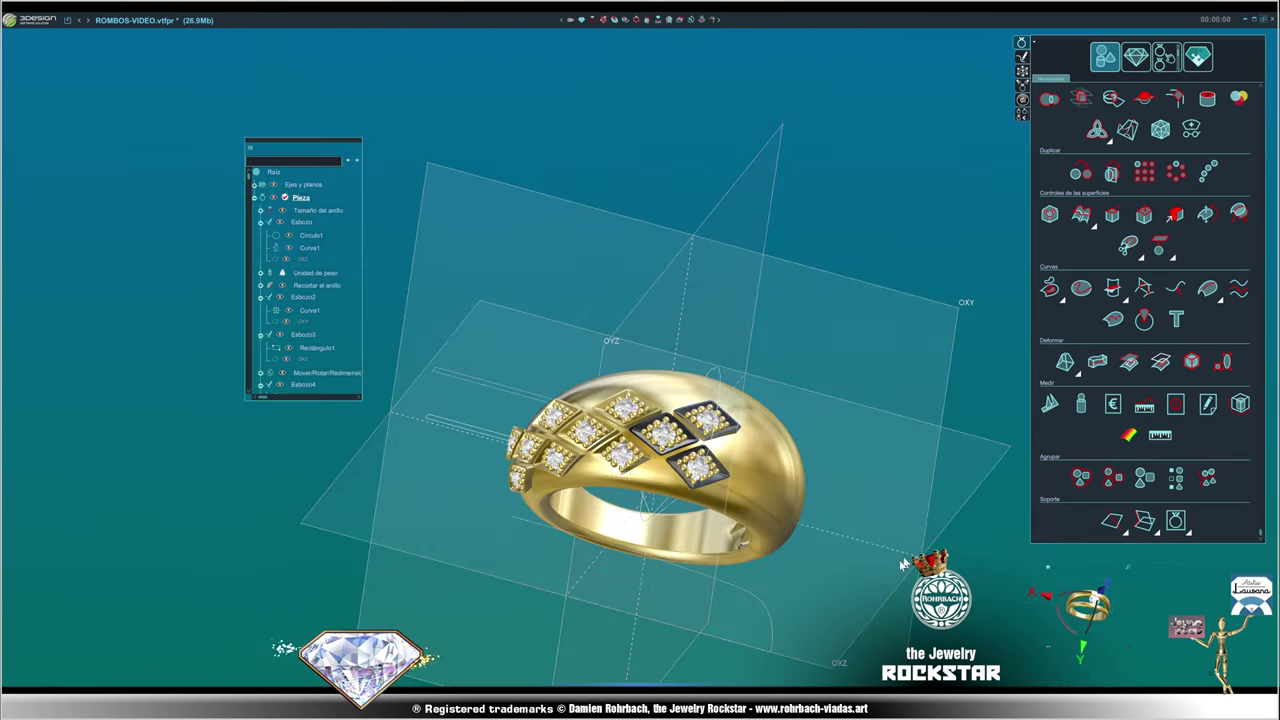
- Orbit and zoom around the ring to inspect the diamond rhombi and the dome band
{"action": "mouse_move", "coordinate": [903, 565]}
{"action": "middle_mouse_down"}
{"action": "mouse_move", "coordinate": [700, 337]}
{"action": "mouse_move", "coordinate": [814, 531]}
{"action": "mouse_move", "coordinate": [871, 400]}
{"action": "mouse_move", "coordinate": [703, 393]}
{"action": "mouse_move", "coordinate": [900, 323]}
{"action": "middle_mouse_up"}
{"action": "scroll", "coordinate": [900, 323], "scroll_direction": "up", "scroll_amount": 3}
{"action": "scroll", "coordinate": [850, 350], "scroll_direction": "up", "scroll_amount": 3}
{"action": "scroll", "coordinate": [813, 372], "scroll_direction": "up", "scroll_amount": 2}
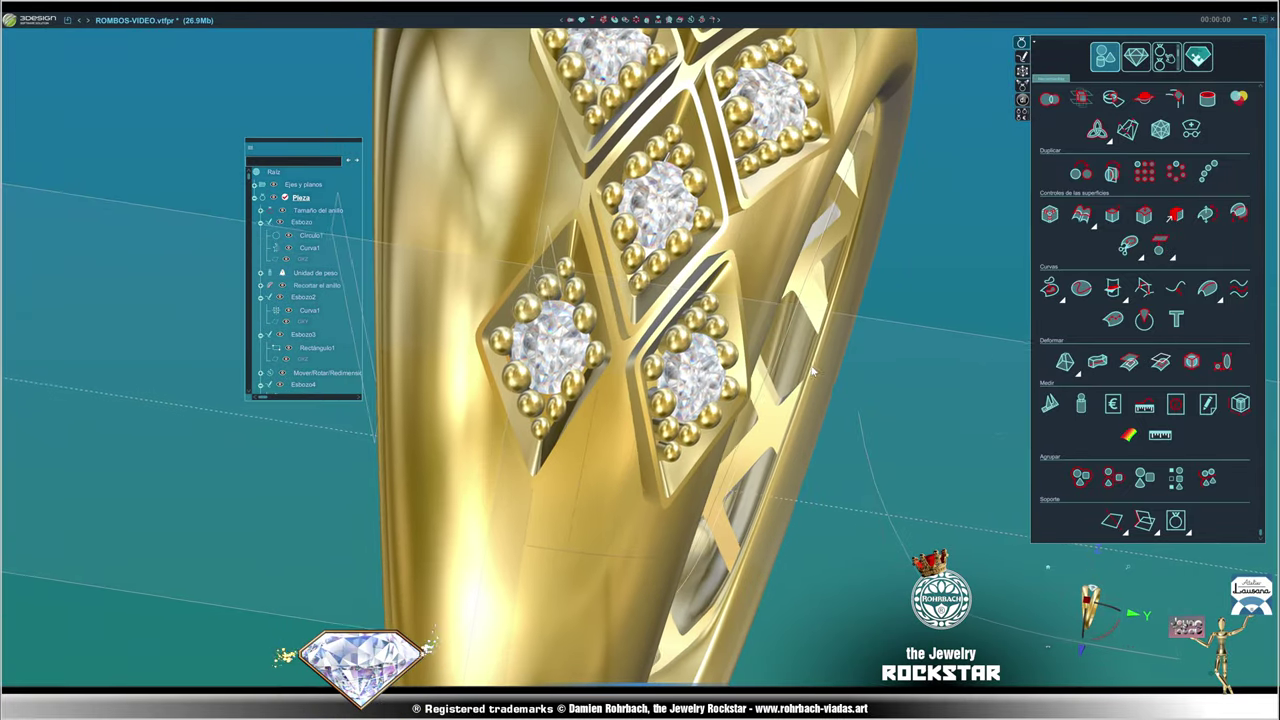
{"action": "scroll", "coordinate": [812, 372], "scroll_direction": "down", "scroll_amount": 3}
{"action": "middle_click_drag", "start_coordinate": [834, 380], "coordinate": [780, 520]}
{"action": "scroll", "coordinate": [757, 565], "scroll_direction": "up", "scroll_amount": 5}
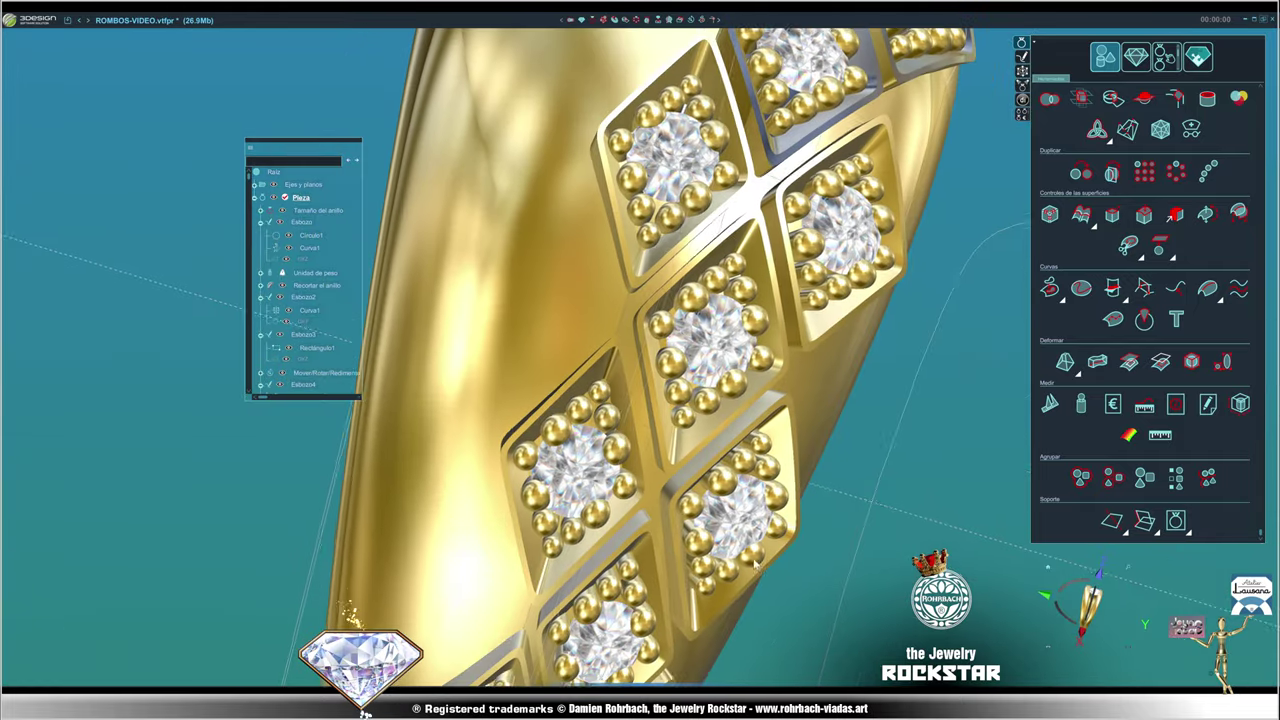
{"action": "scroll", "coordinate": [755, 564], "scroll_direction": "down", "scroll_amount": 3}
{"action": "mouse_move", "coordinate": [755, 564]}
{"action": "middle_mouse_down"}
{"action": "mouse_move", "coordinate": [866, 250]}
{"action": "mouse_move", "coordinate": [652, 250]}
{"action": "middle_mouse_up"}
{"action": "scroll", "coordinate": [866, 250], "scroll_direction": "up", "scroll_amount": 2}
{"action": "scroll", "coordinate": [652, 250], "scroll_direction": "up", "scroll_amount": 3}
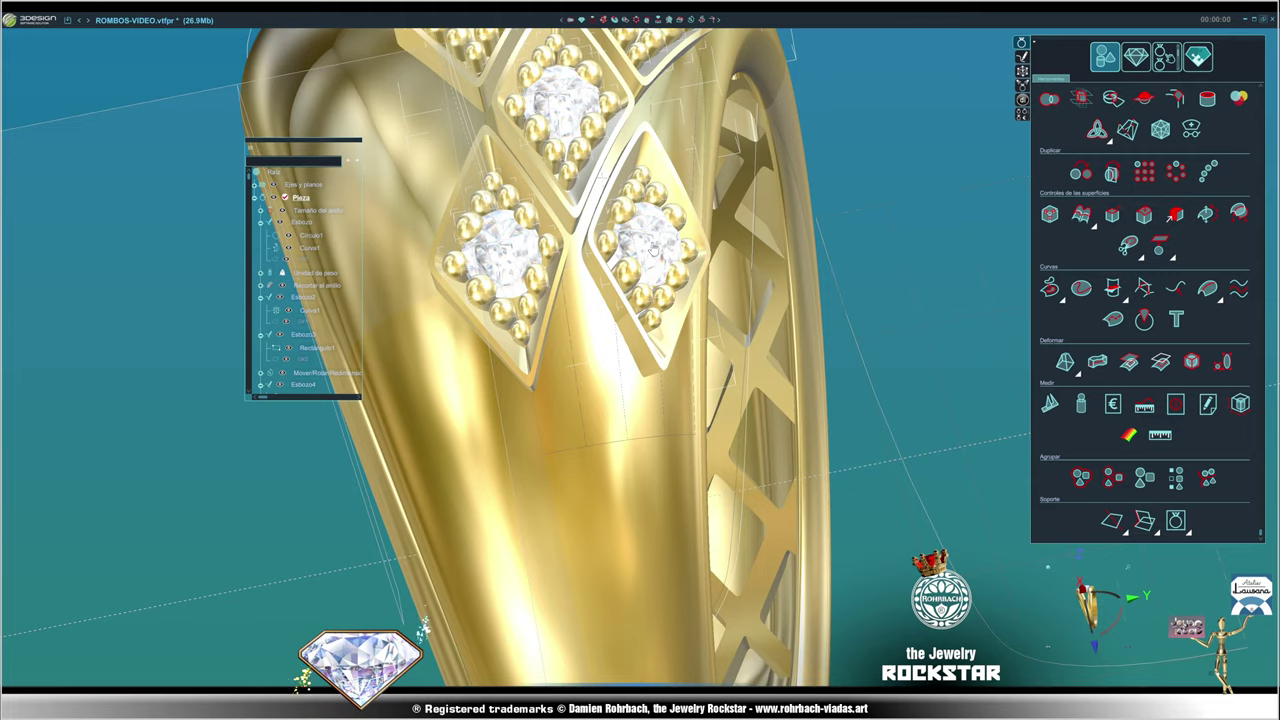
{"action": "scroll", "coordinate": [678, 290], "scroll_direction": "down", "scroll_amount": 3}
{"action": "mouse_move", "coordinate": [700, 300]}
{"action": "middle_mouse_down"}
{"action": "mouse_move", "coordinate": [908, 329]}
{"action": "mouse_move", "coordinate": [455, 390]}
{"action": "mouse_move", "coordinate": [973, 423]}
{"action": "mouse_move", "coordinate": [603, 466]}
{"action": "mouse_move", "coordinate": [900, 369]}
{"action": "mouse_move", "coordinate": [491, 343]}
{"action": "mouse_move", "coordinate": [463, 443]}
{"action": "mouse_move", "coordinate": [716, 395]}
{"action": "mouse_move", "coordinate": [410, 281]}
{"action": "middle_mouse_up"}
{"action": "scroll", "coordinate": [716, 395], "scroll_direction": "up", "scroll_amount": 3}
{"action": "scroll", "coordinate": [710, 400], "scroll_direction": "down", "scroll_amount": 2}
{"action": "scroll", "coordinate": [550, 330], "scroll_direction": "up", "scroll_amount": 3}
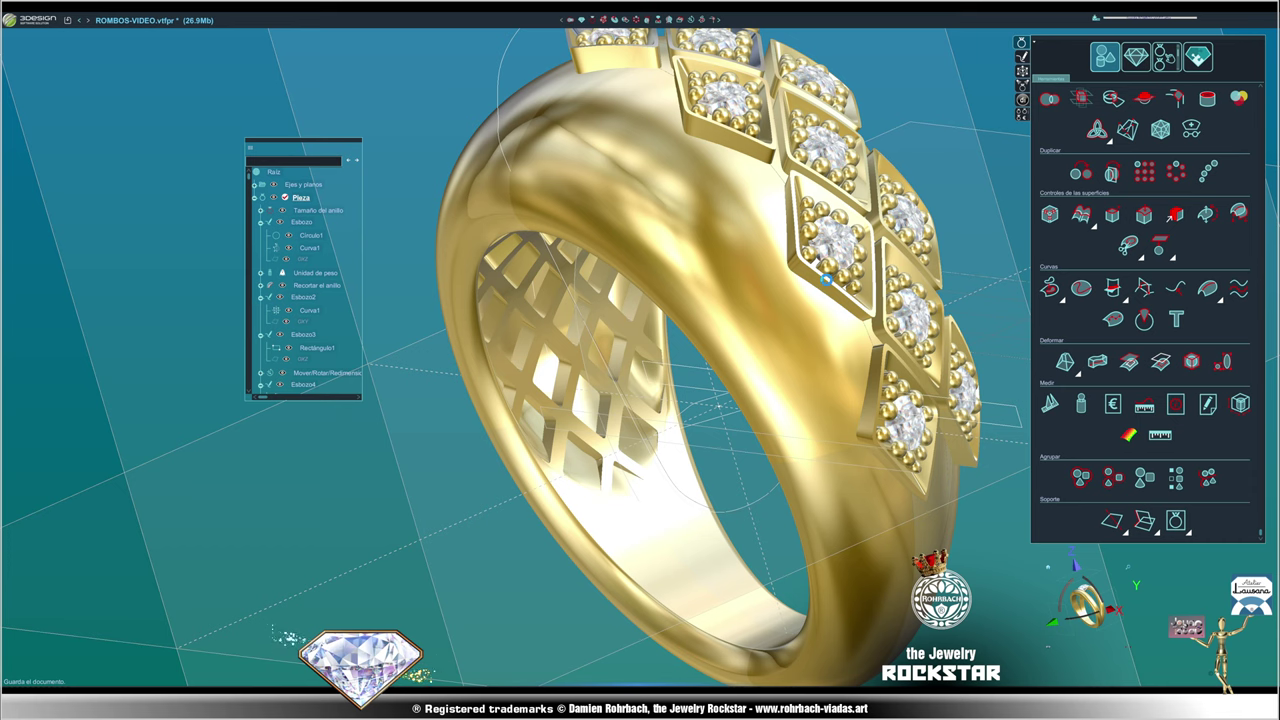
- Save the ring document and orbit to a side view of the band
{"action": "left_click", "coordinate": [67, 19]}
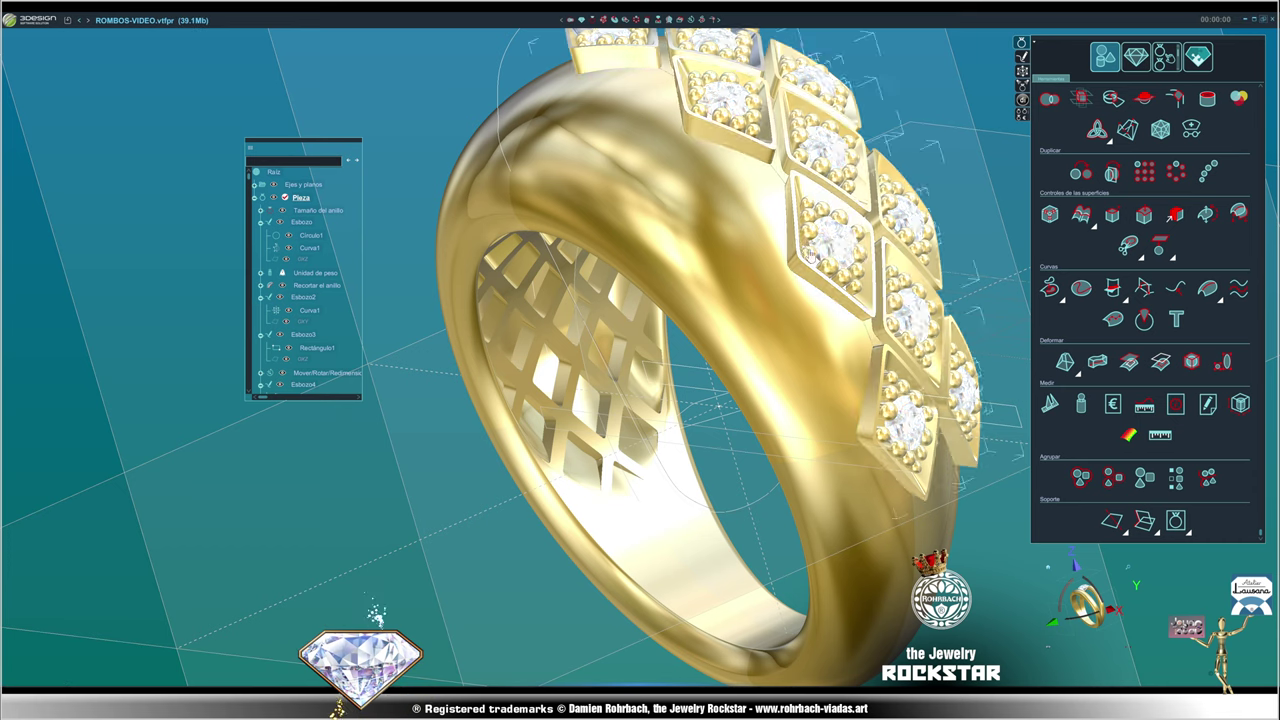
{"action": "scroll", "coordinate": [894, 306], "scroll_direction": "down", "scroll_amount": 4}
{"action": "mouse_move", "coordinate": [894, 306]}
{"action": "middle_mouse_down"}
{"action": "mouse_move", "coordinate": [620, 482]}
{"action": "mouse_move", "coordinate": [884, 380]}
{"action": "mouse_move", "coordinate": [629, 343]}
{"action": "mouse_move", "coordinate": [620, 153]}
{"action": "mouse_move", "coordinate": [810, 340]}
{"action": "mouse_move", "coordinate": [680, 62]}
{"action": "mouse_move", "coordinate": [628, 392]}
{"action": "mouse_move", "coordinate": [615, 361]}
{"action": "middle_mouse_up"}
{"action": "scroll", "coordinate": [884, 380], "scroll_direction": "up", "scroll_amount": 3}
{"action": "scroll", "coordinate": [810, 340], "scroll_direction": "up", "scroll_amount": 2}
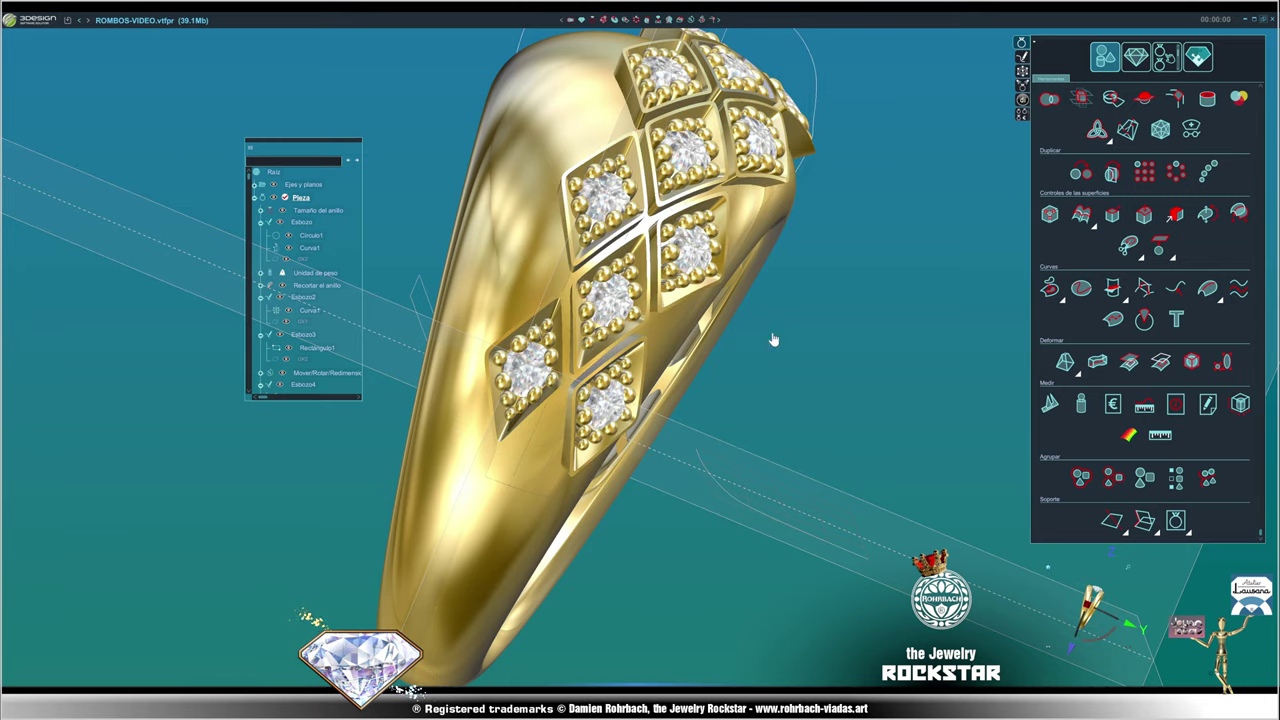
- Inspect the band interior and pavé rows, then expand Envolver2 in the history tree
{"action": "mouse_move", "coordinate": [674, 257]}
{"action": "middle_mouse_down"}
{"action": "mouse_move", "coordinate": [540, 482]}
{"action": "mouse_move", "coordinate": [909, 277]}
{"action": "mouse_move", "coordinate": [914, 423]}
{"action": "mouse_move", "coordinate": [737, 366]}
{"action": "mouse_move", "coordinate": [826, 286]}
{"action": "mouse_move", "coordinate": [464, 391]}
{"action": "mouse_move", "coordinate": [843, 266]}
{"action": "mouse_move", "coordinate": [520, 369]}
{"action": "mouse_move", "coordinate": [714, 366]}
{"action": "middle_mouse_up"}
{"action": "scroll", "coordinate": [572, 432], "scroll_direction": "down", "scroll_amount": 3}
{"action": "scroll", "coordinate": [540, 482], "scroll_direction": "up", "scroll_amount": 5}
{"action": "scroll", "coordinate": [540, 482], "scroll_direction": "down", "scroll_amount": 4}
{"action": "scroll", "coordinate": [831, 274], "scroll_direction": "up", "scroll_amount": 3}
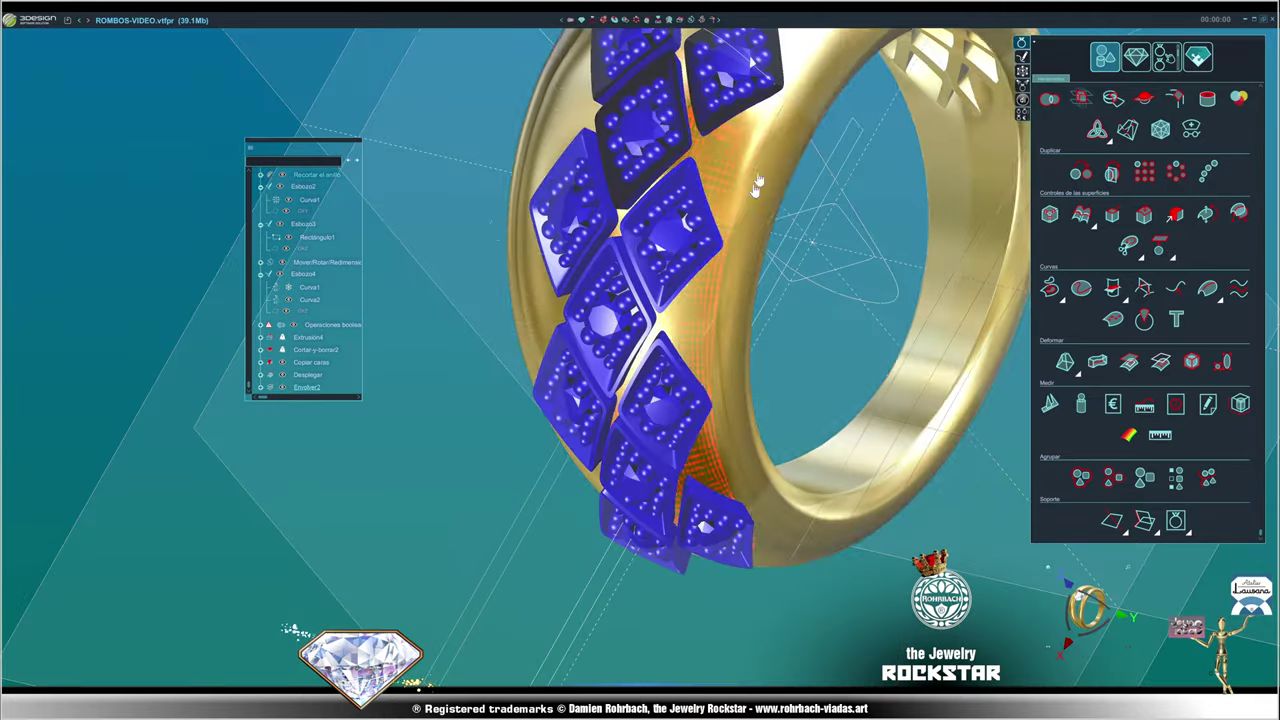
{"action": "mouse_move", "coordinate": [686, 328]}
{"action": "middle_mouse_down"}
{"action": "mouse_move", "coordinate": [466, 366]}
{"action": "mouse_move", "coordinate": [769, 232]}
{"action": "mouse_move", "coordinate": [884, 244]}
{"action": "mouse_move", "coordinate": [451, 365]}
{"action": "mouse_move", "coordinate": [303, 348]}
{"action": "mouse_move", "coordinate": [826, 355]}
{"action": "mouse_move", "coordinate": [269, 367]}
{"action": "middle_mouse_up"}
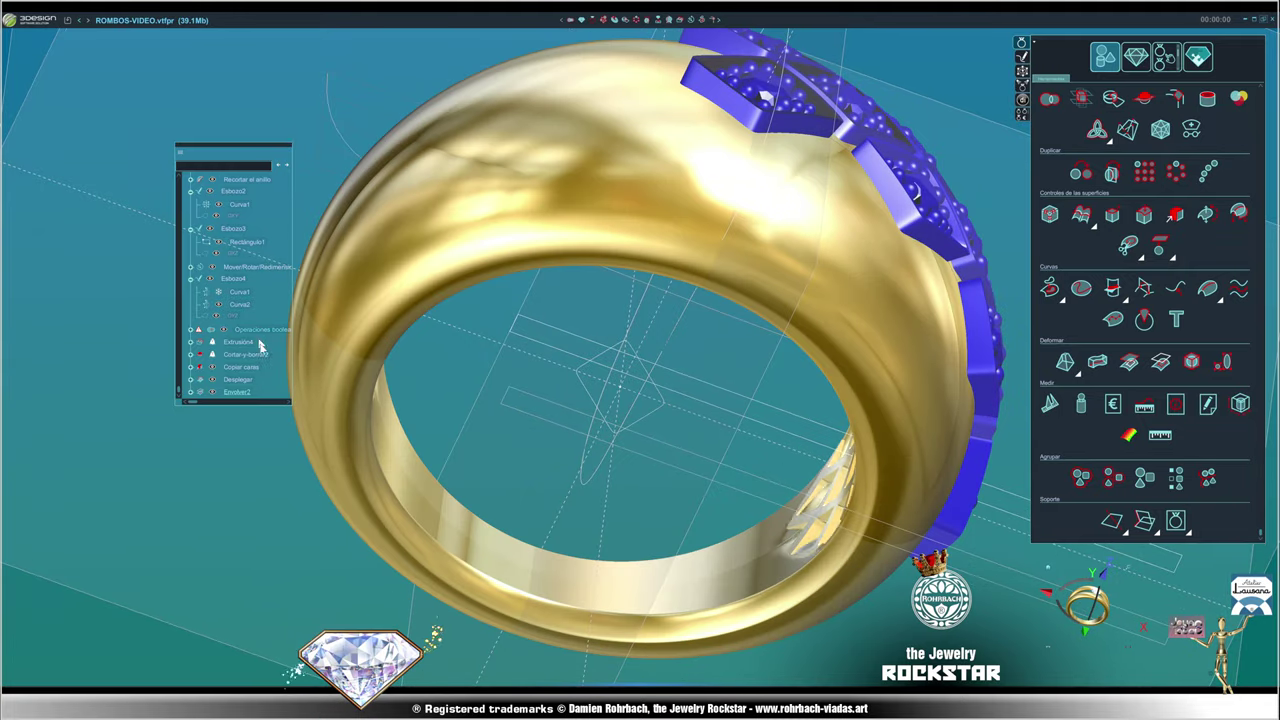
{"action": "middle_click_drag", "start_coordinate": [797, 361], "coordinate": [443, 443]}
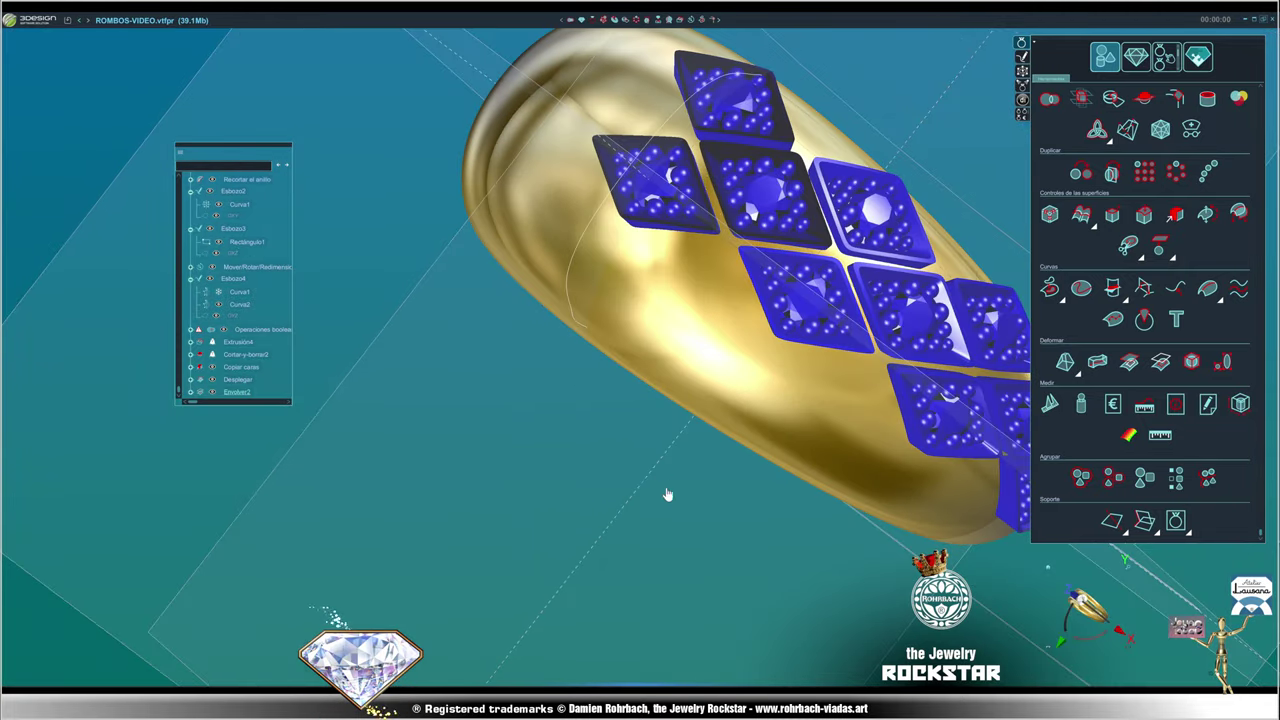
{"action": "middle_click_drag", "start_coordinate": [666, 497], "coordinate": [248, 435]}
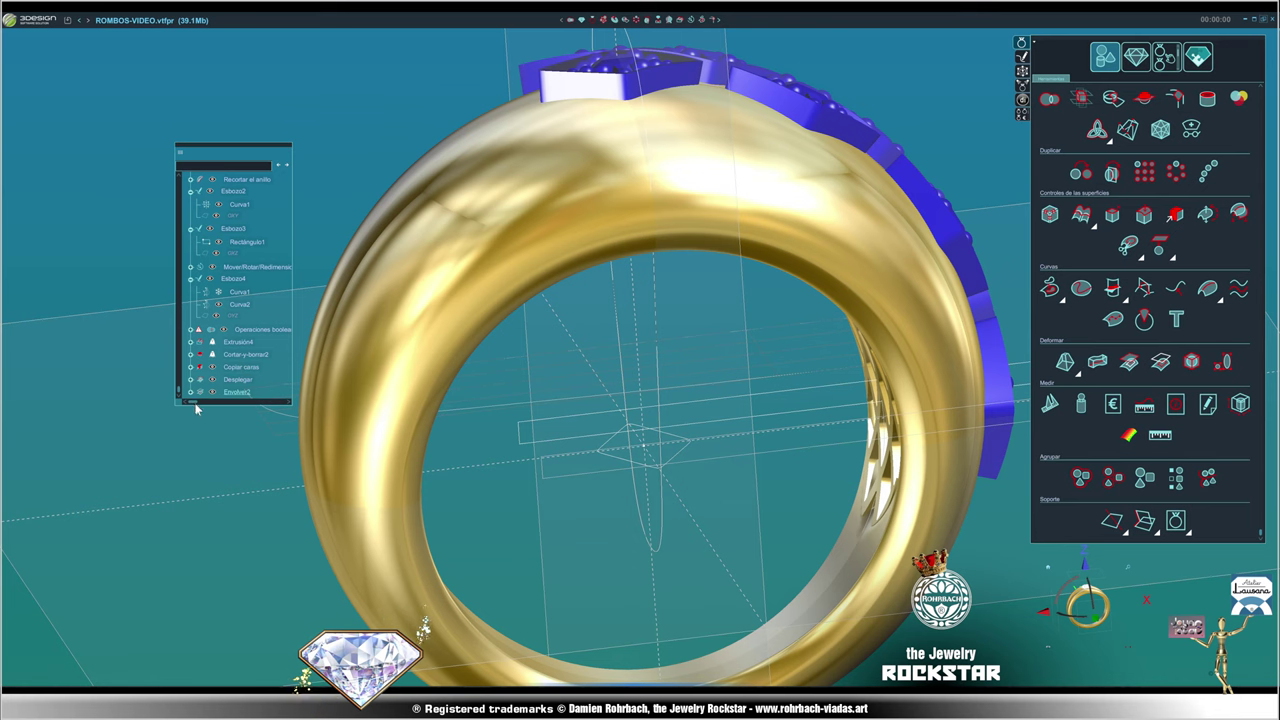
{"action": "left_click", "coordinate": [191, 392]}
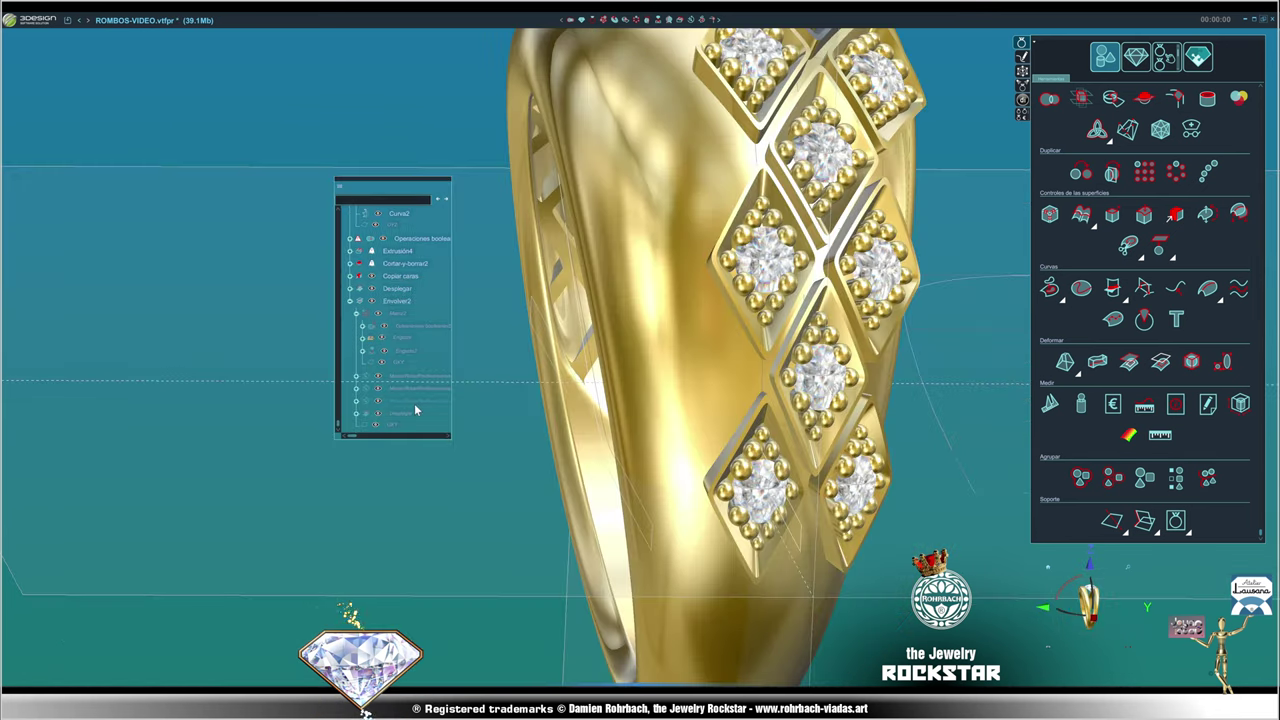
- Edit the wrap's Mover/Rotar step to lower the flat rhombus array by −0.395 mm in front view
{"action": "left_click", "coordinate": [414, 403]}
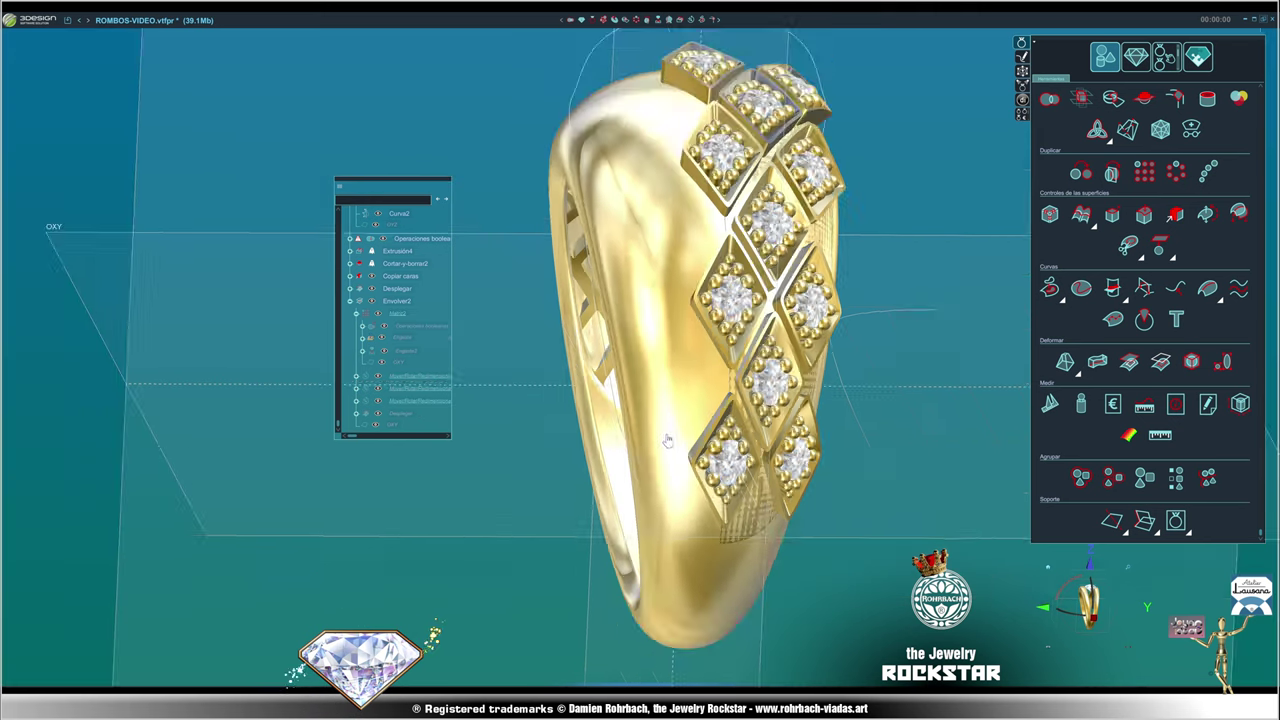
{"action": "left_click", "coordinate": [398, 316]}
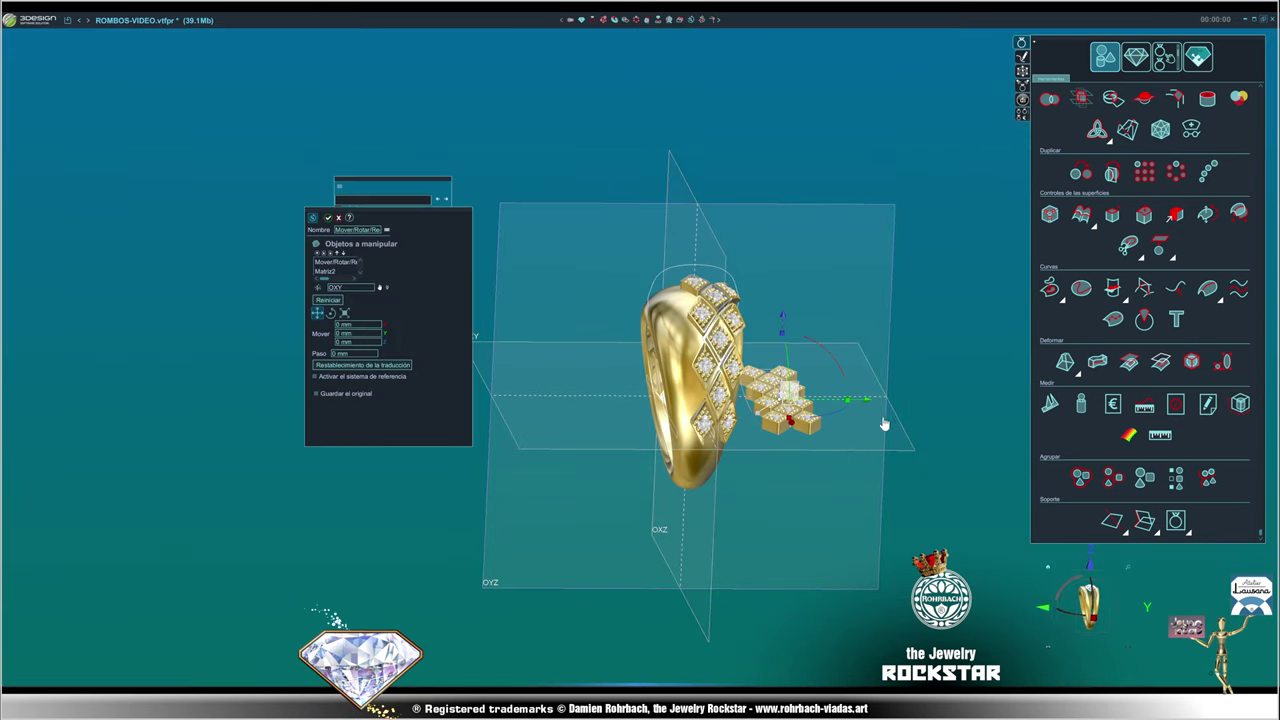
{"action": "scroll", "coordinate": [962, 537], "scroll_direction": "up", "scroll_amount": 5}
{"action": "left_click", "coordinate": [1099, 627]}
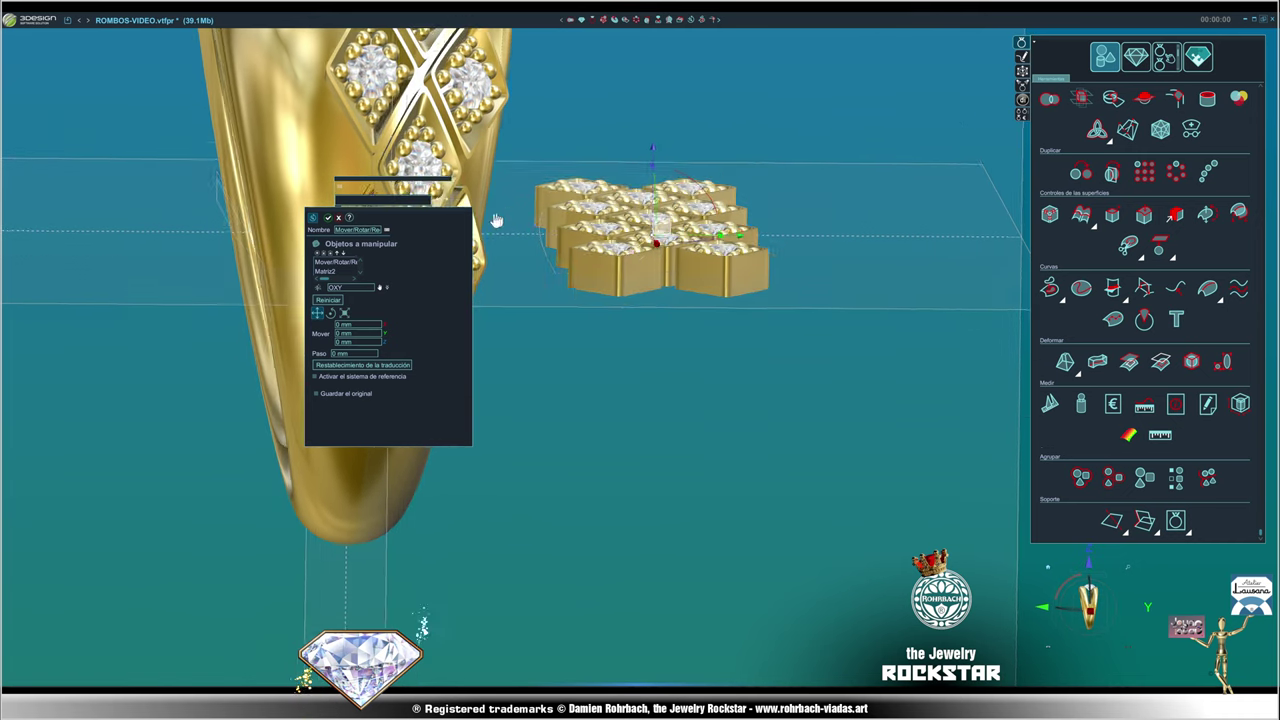
{"action": "scroll", "coordinate": [640, 168], "scroll_direction": "up", "scroll_amount": 2}
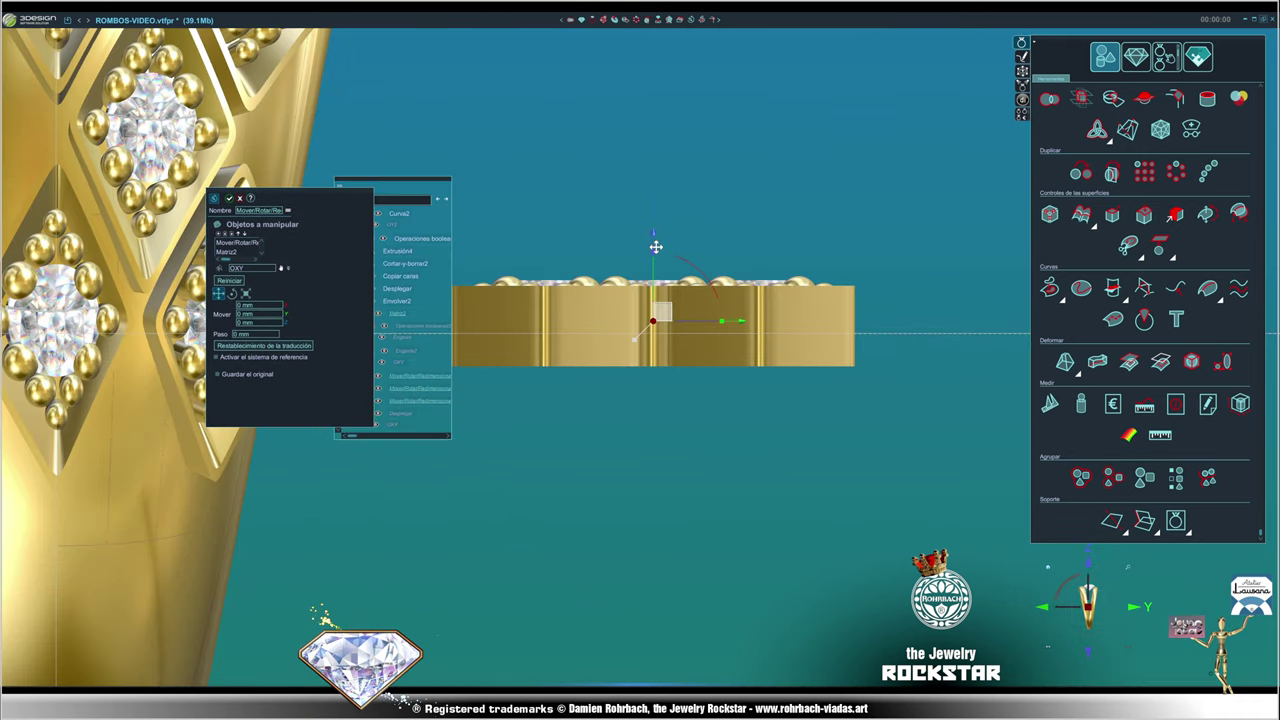
{"action": "left_click_drag", "start_coordinate": [655, 247], "coordinate": [663, 261]}
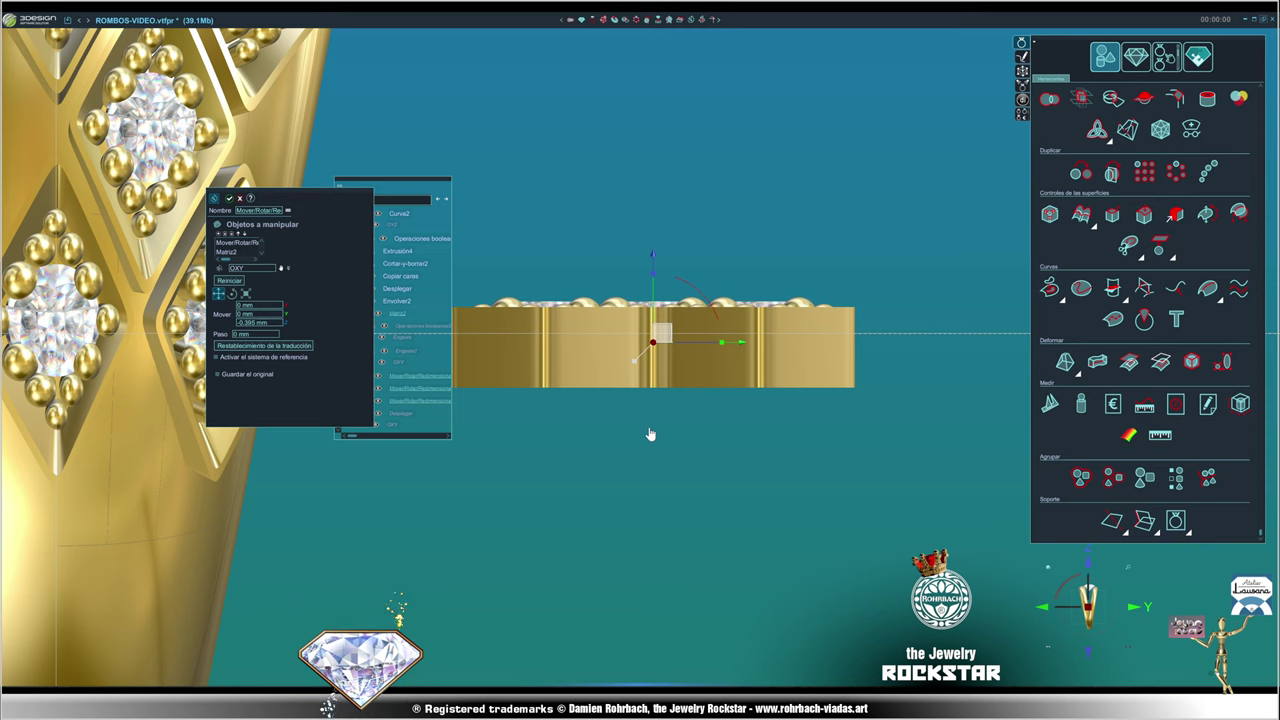
{"action": "middle_click_drag", "start_coordinate": [637, 437], "coordinate": [499, 479]}
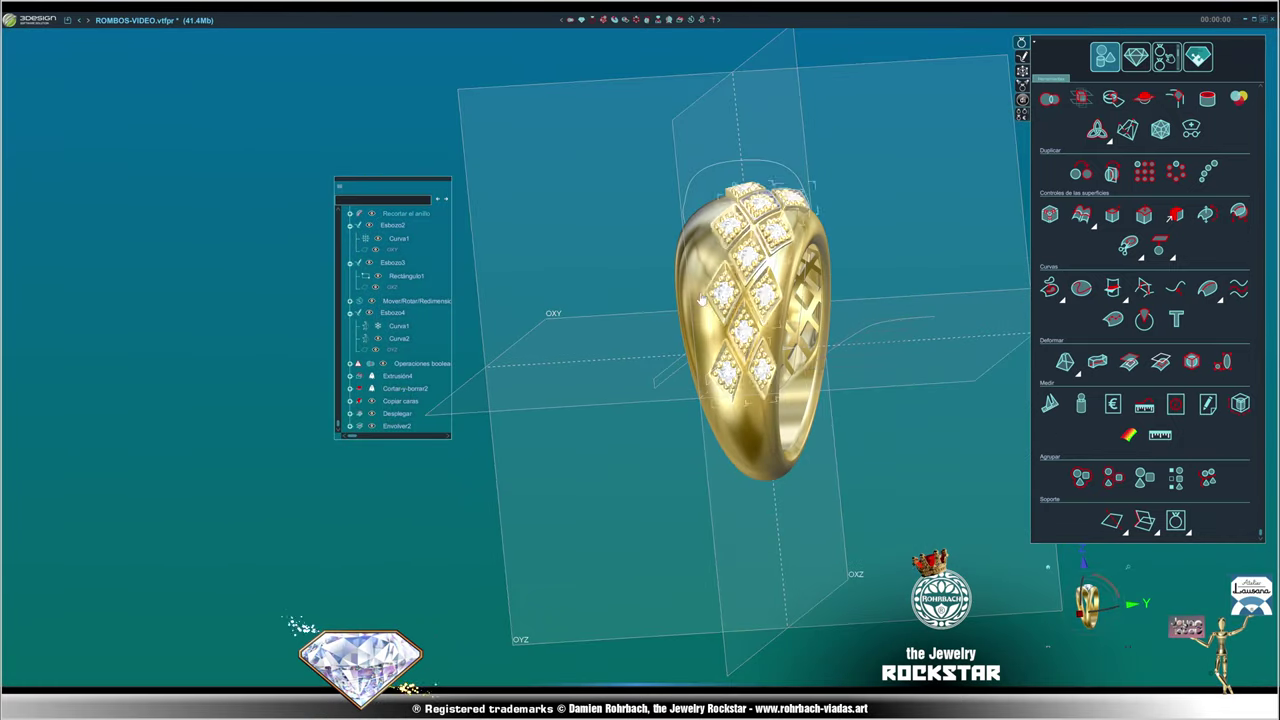
- Select the rhombus bezel grid, then move, enlarge and widen the history tree panel
{"action": "mouse_move", "coordinate": [881, 354]}
{"action": "middle_mouse_down"}
{"action": "mouse_move", "coordinate": [684, 428]}
{"action": "mouse_move", "coordinate": [648, 373]}
{"action": "mouse_move", "coordinate": [836, 447]}
{"action": "middle_mouse_up"}
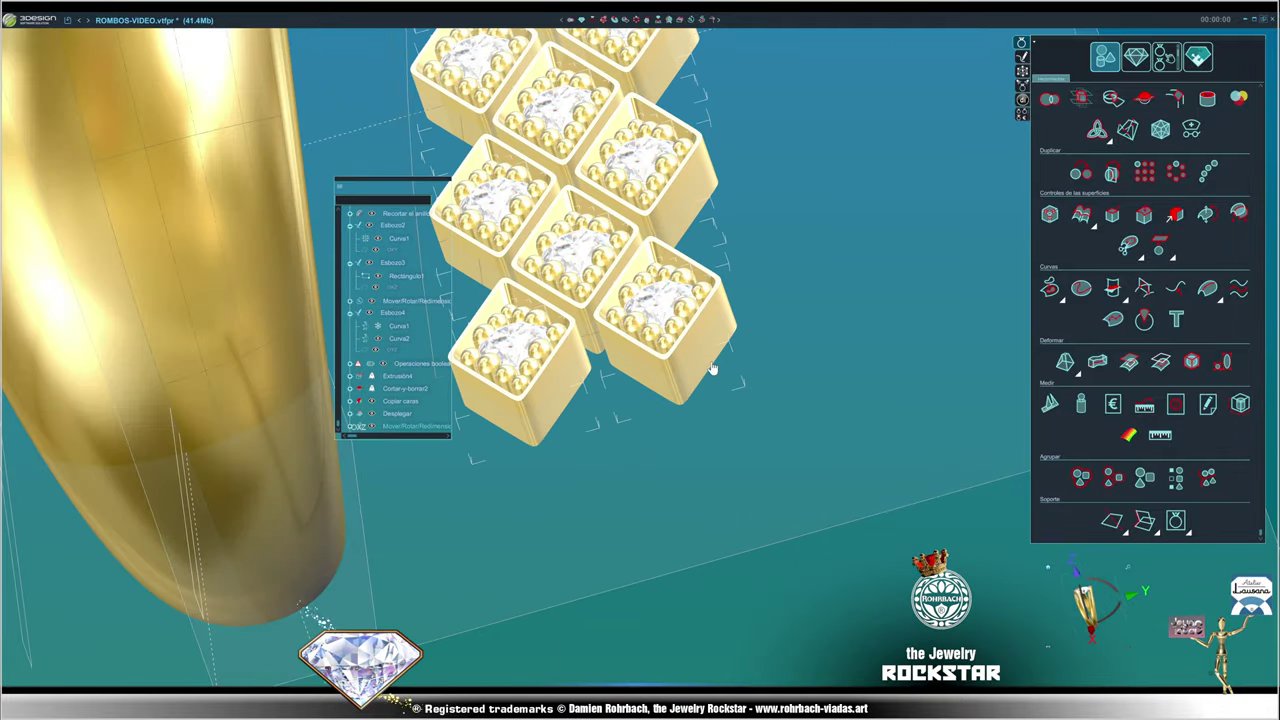
{"action": "left_click", "coordinate": [712, 369]}
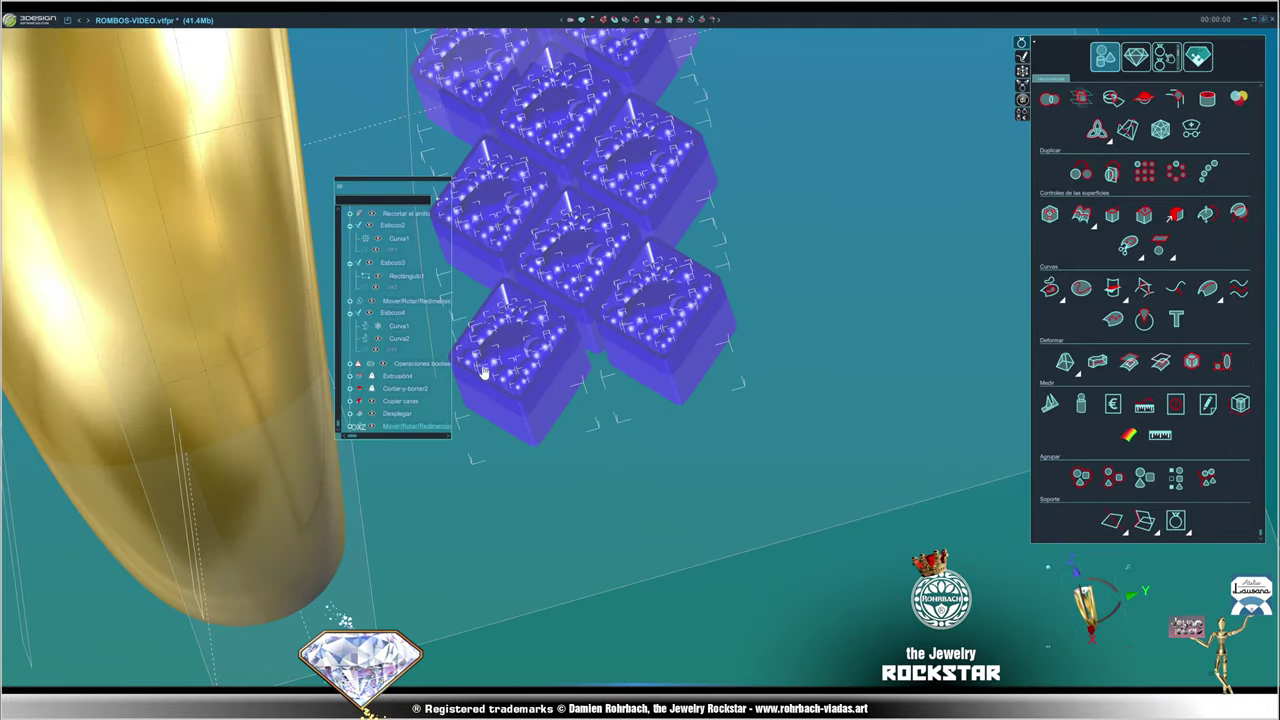
{"action": "mouse_move", "coordinate": [401, 190]}
{"action": "left_mouse_down"}
{"action": "mouse_move", "coordinate": [327, 140]}
{"action": "mouse_move", "coordinate": [668, 157]}
{"action": "left_mouse_up"}
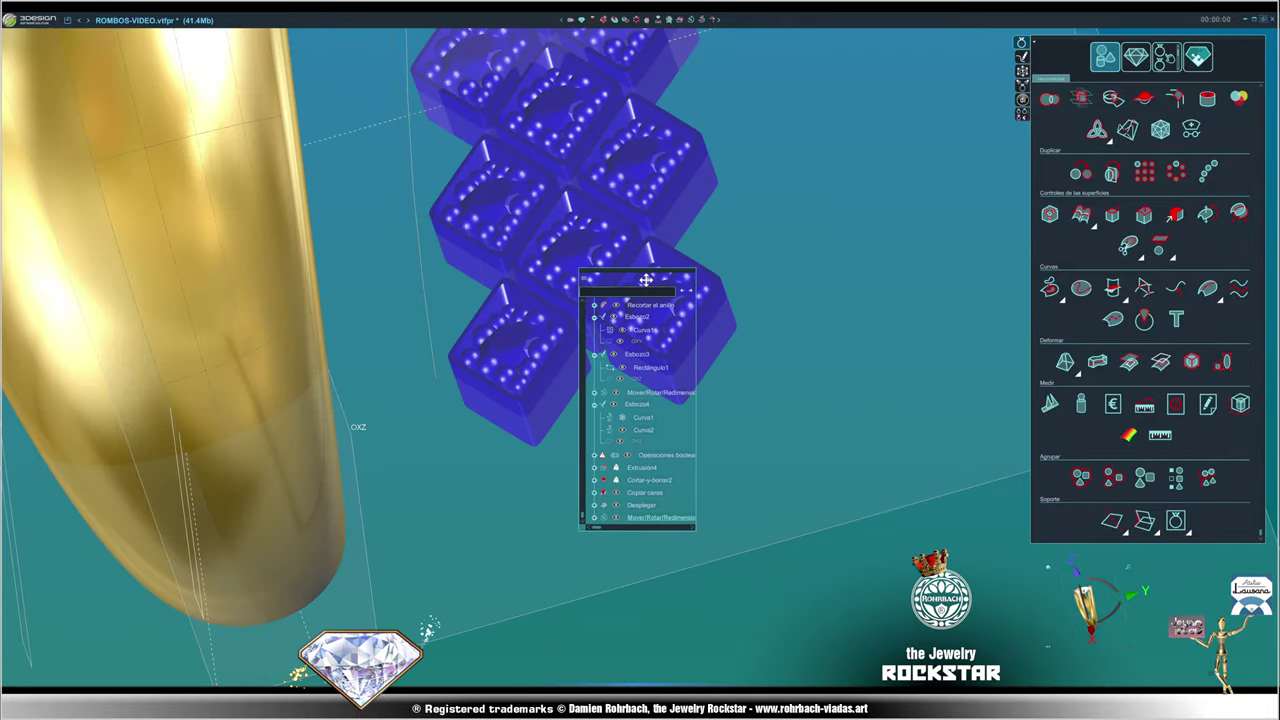
{"action": "left_click_drag", "start_coordinate": [648, 410], "coordinate": [680, 560]}
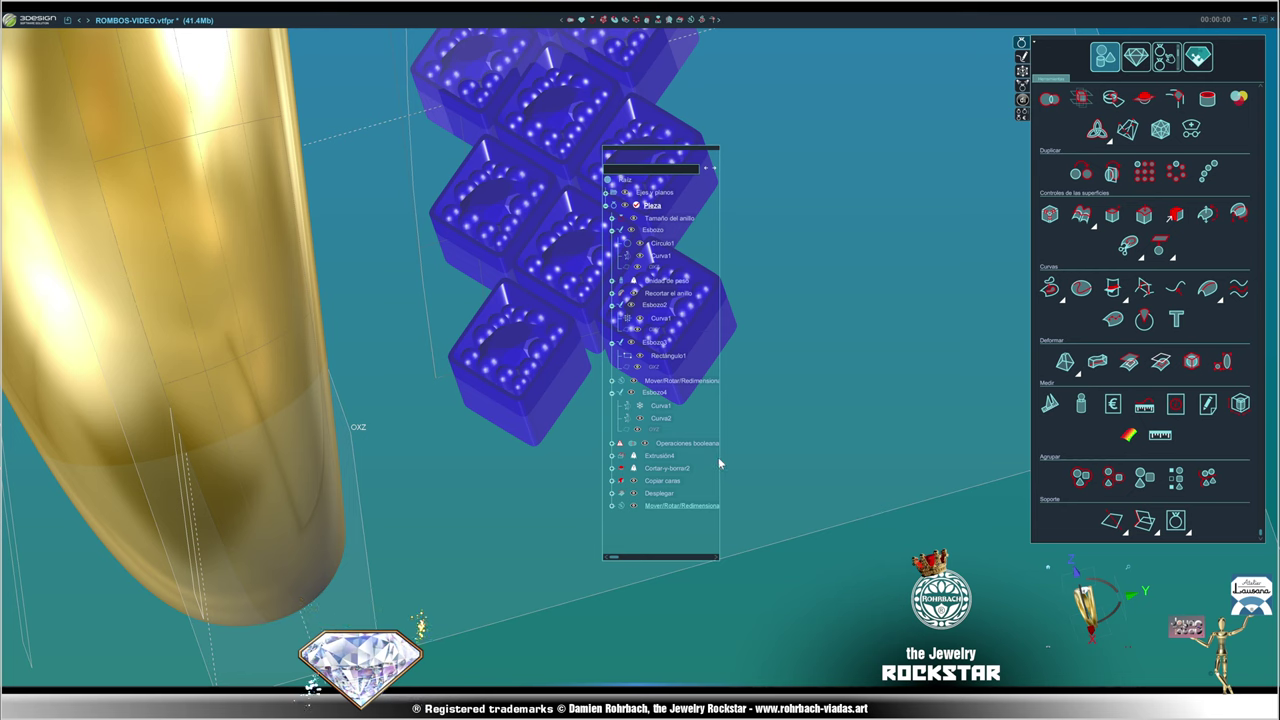
{"action": "left_click_drag", "start_coordinate": [718, 457], "coordinate": [831, 457]}
- Expand Mover/Rotar/Redimensionar12 and its nested move step, then open a child entry's actions
{"action": "left_click", "coordinate": [613, 507]}
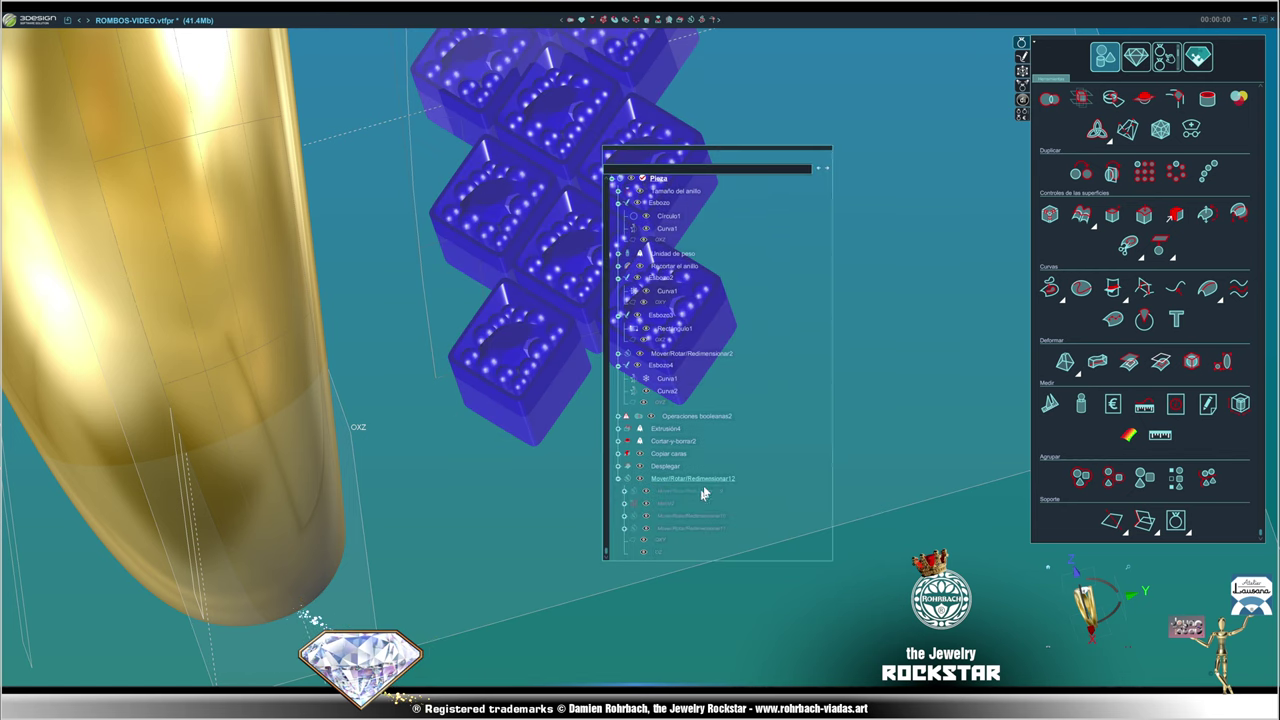
{"action": "left_click", "coordinate": [630, 504]}
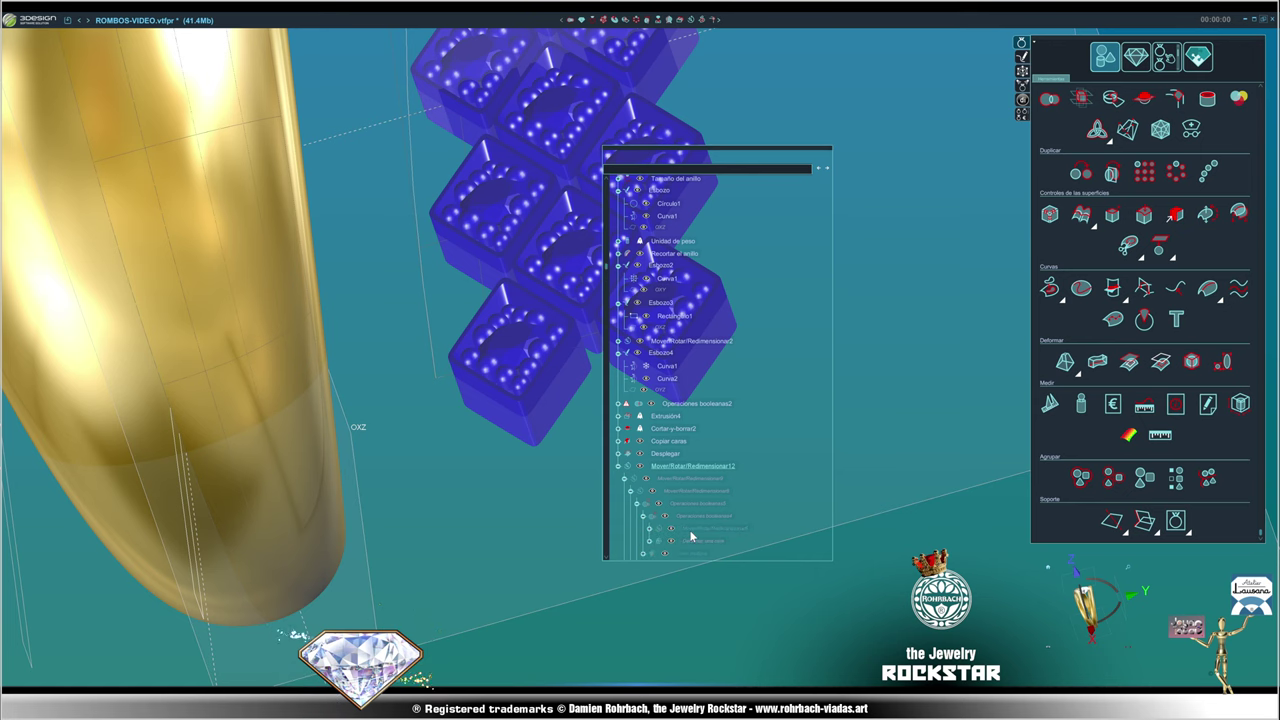
{"action": "right_click", "coordinate": [586, 120]}
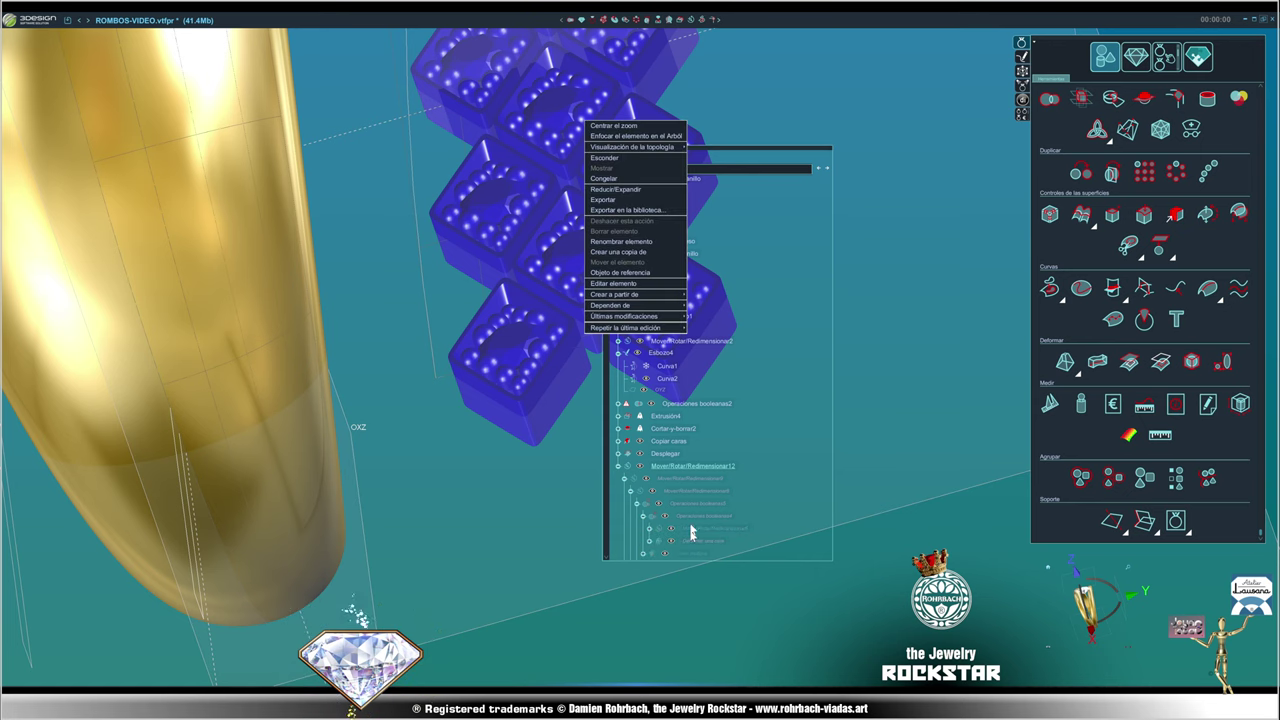
- Copy the plain rhombus tile and place it below the bezel lattice, adjusting its X move distance
{"action": "left_click", "coordinate": [646, 251]}
{"action": "left_click", "coordinate": [297, 215]}
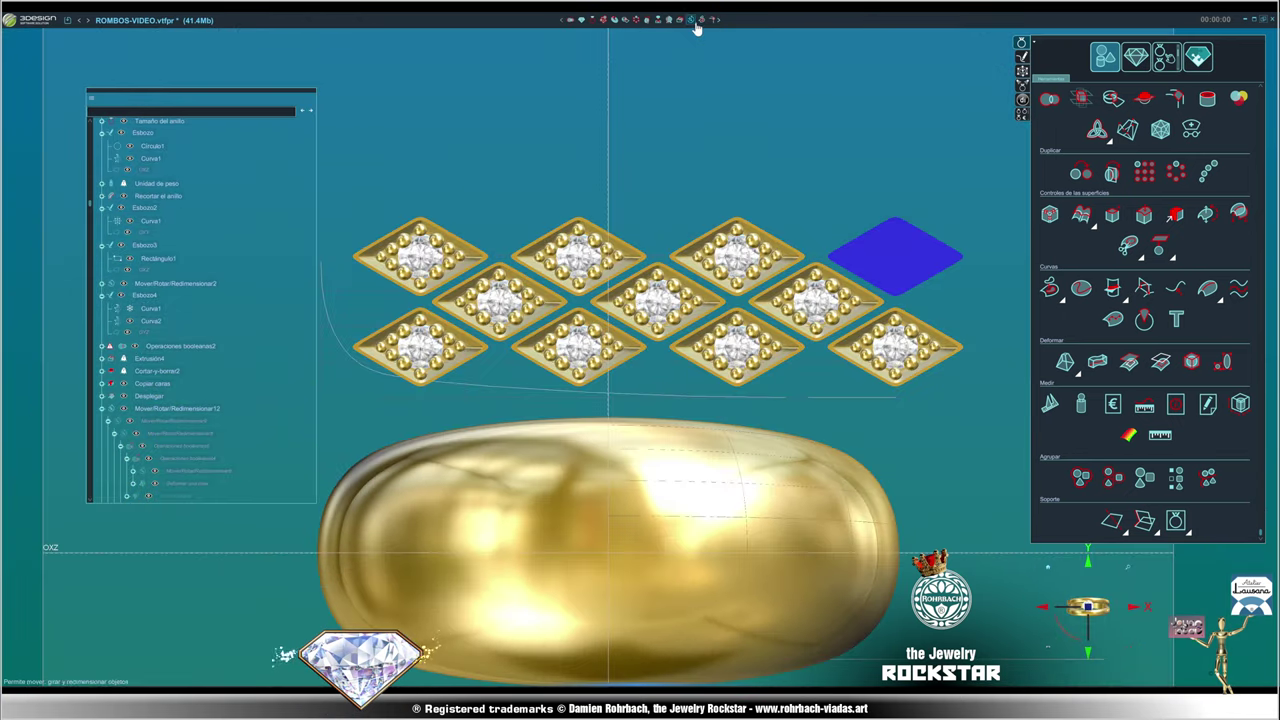
{"action": "left_click_drag", "start_coordinate": [904, 250], "coordinate": [822, 381]}
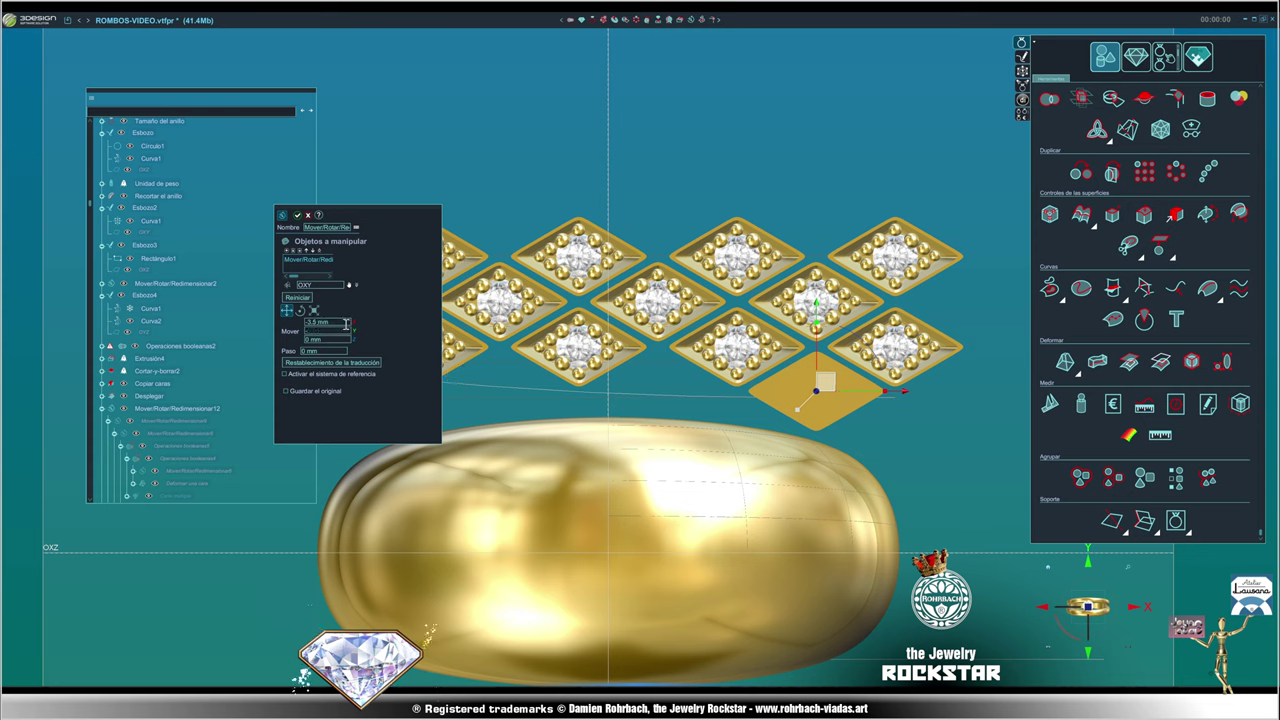
{"action": "double_click", "coordinate": [346, 323]}
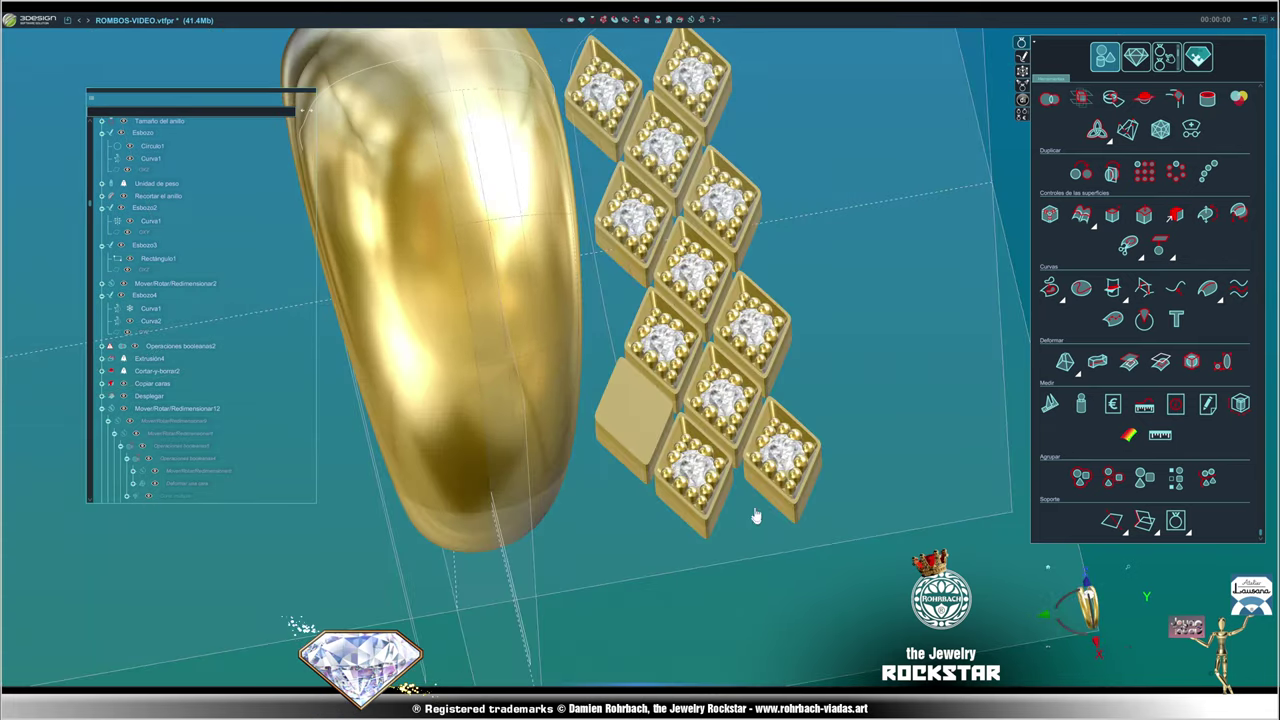
- Add two more plain tiles, each one tile width further left, keeping the originals
{"action": "mouse_move", "coordinate": [757, 516]}
{"action": "middle_mouse_down"}
{"action": "mouse_move", "coordinate": [460, 232]}
{"action": "mouse_move", "coordinate": [700, 400]}
{"action": "middle_mouse_up"}
{"action": "left_click", "coordinate": [755, 440]}
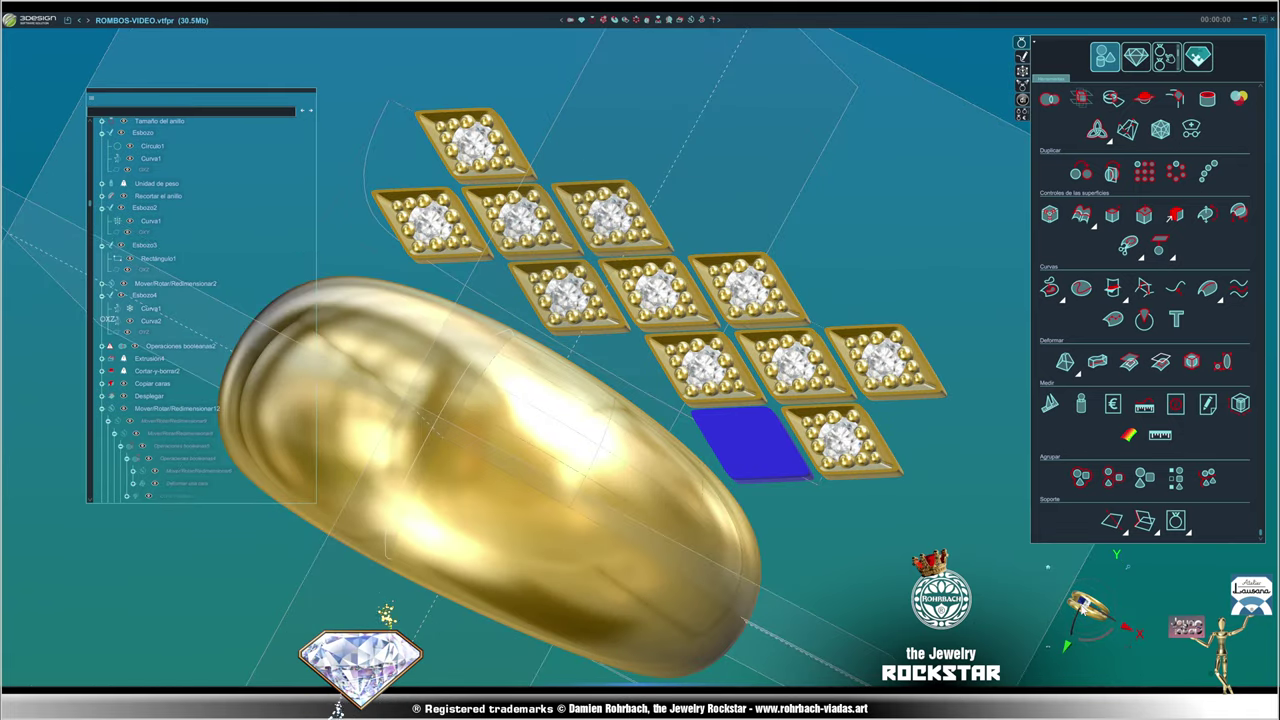
{"action": "key", "text": "F5"}
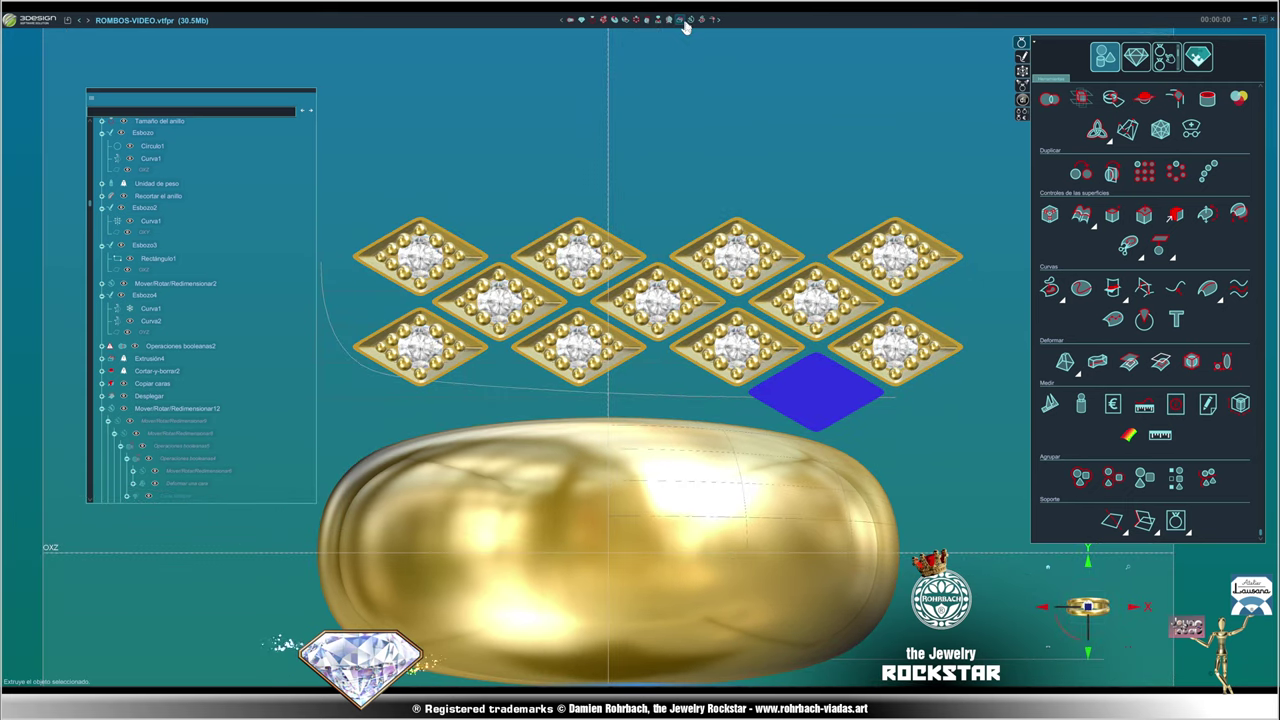
{"action": "left_click", "coordinate": [684, 21]}
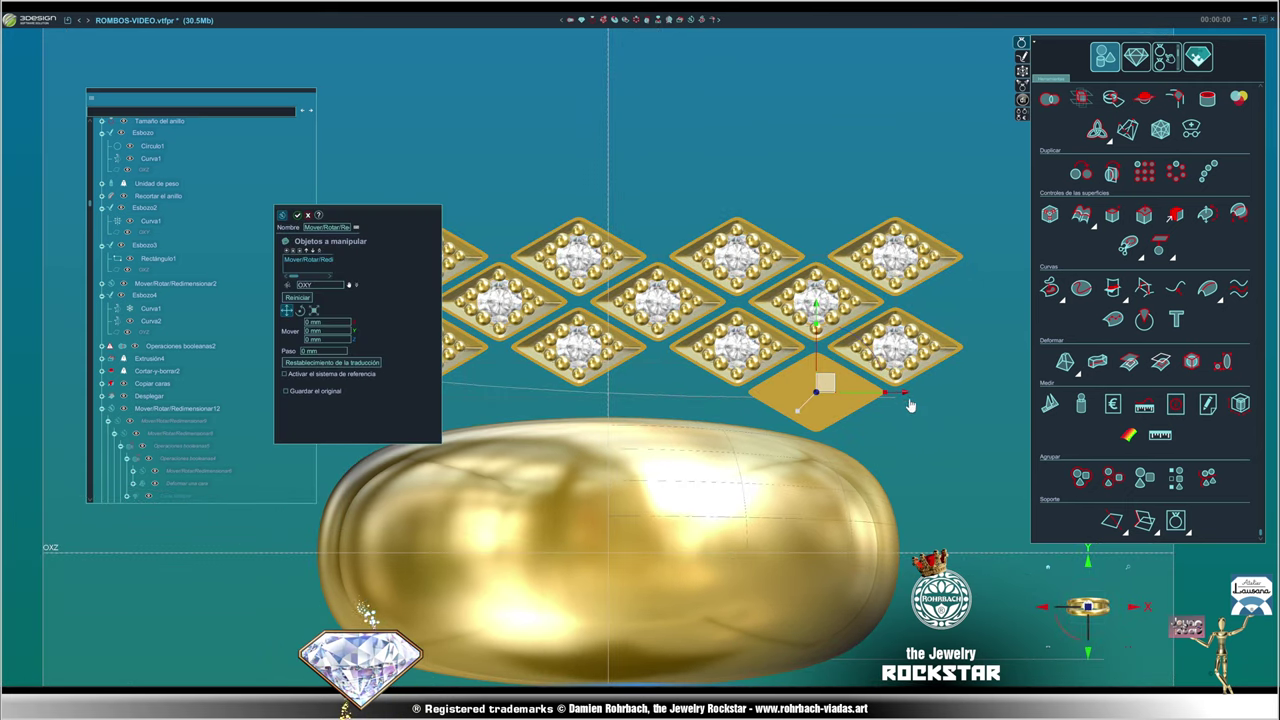
{"action": "left_click_drag", "start_coordinate": [909, 403], "coordinate": [748, 403]}
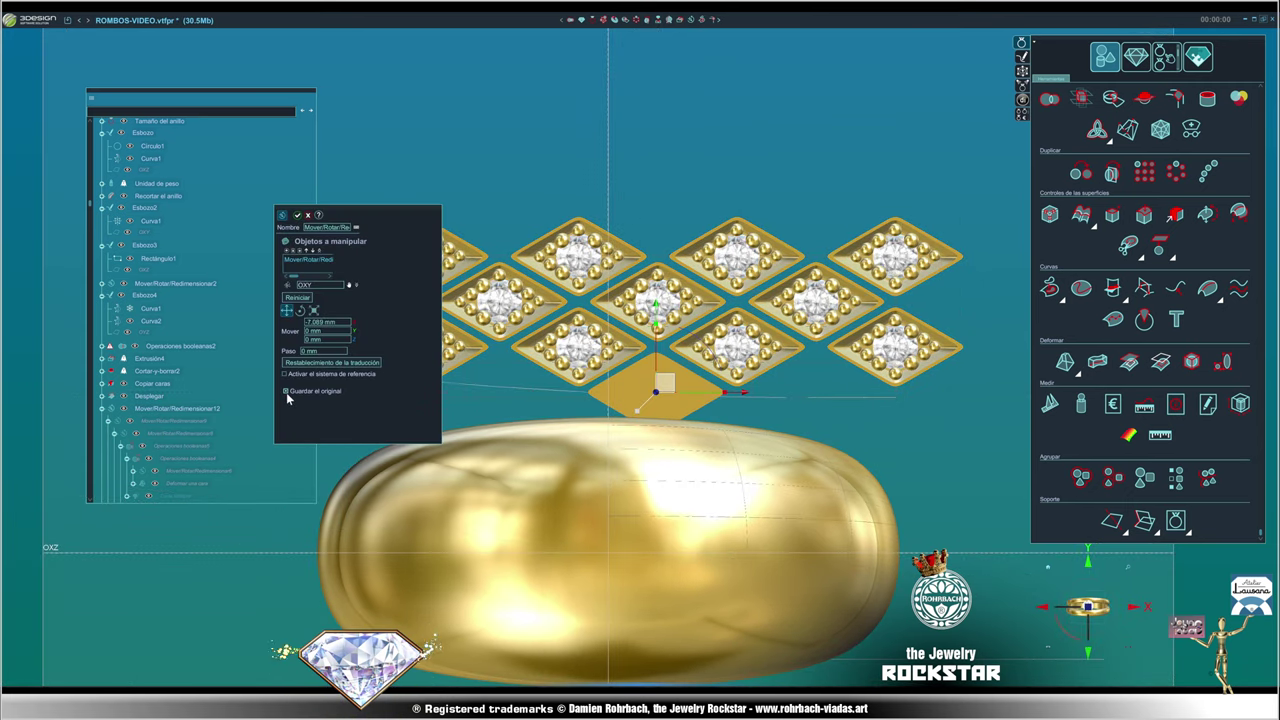
{"action": "key", "text": "Return"}
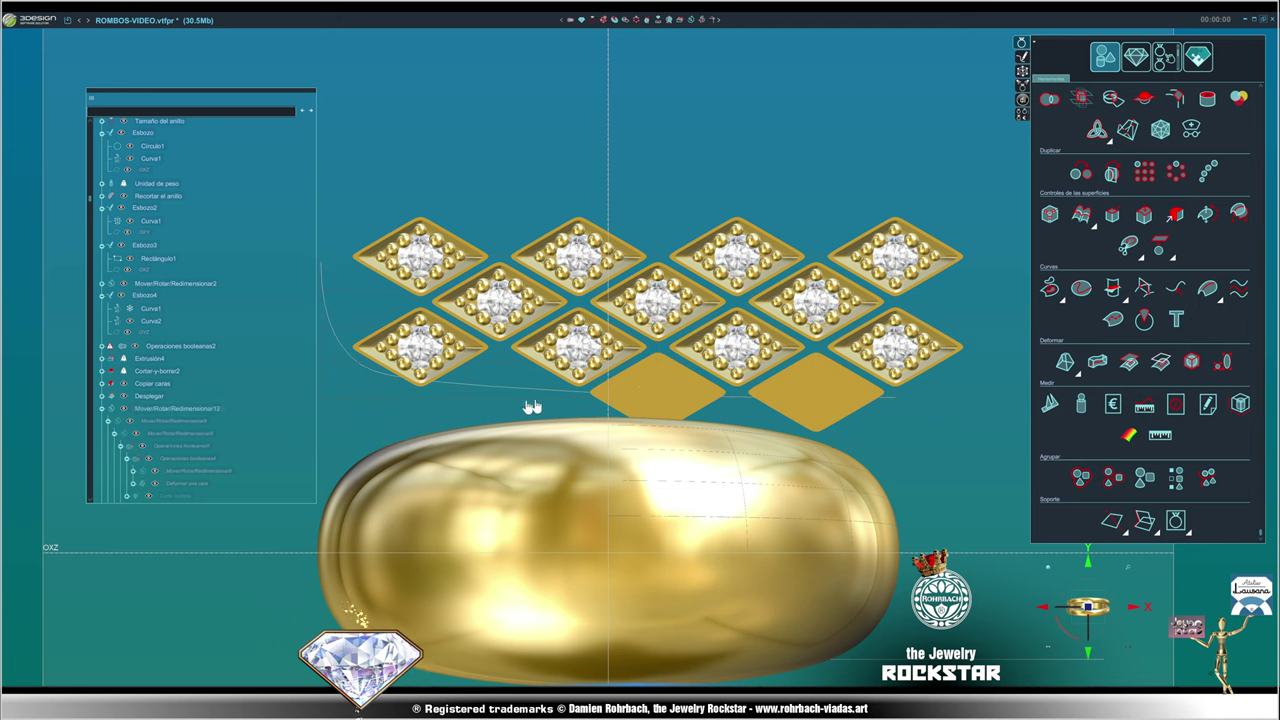
{"action": "left_click", "coordinate": [658, 387]}
{"action": "left_click", "coordinate": [690, 22]}
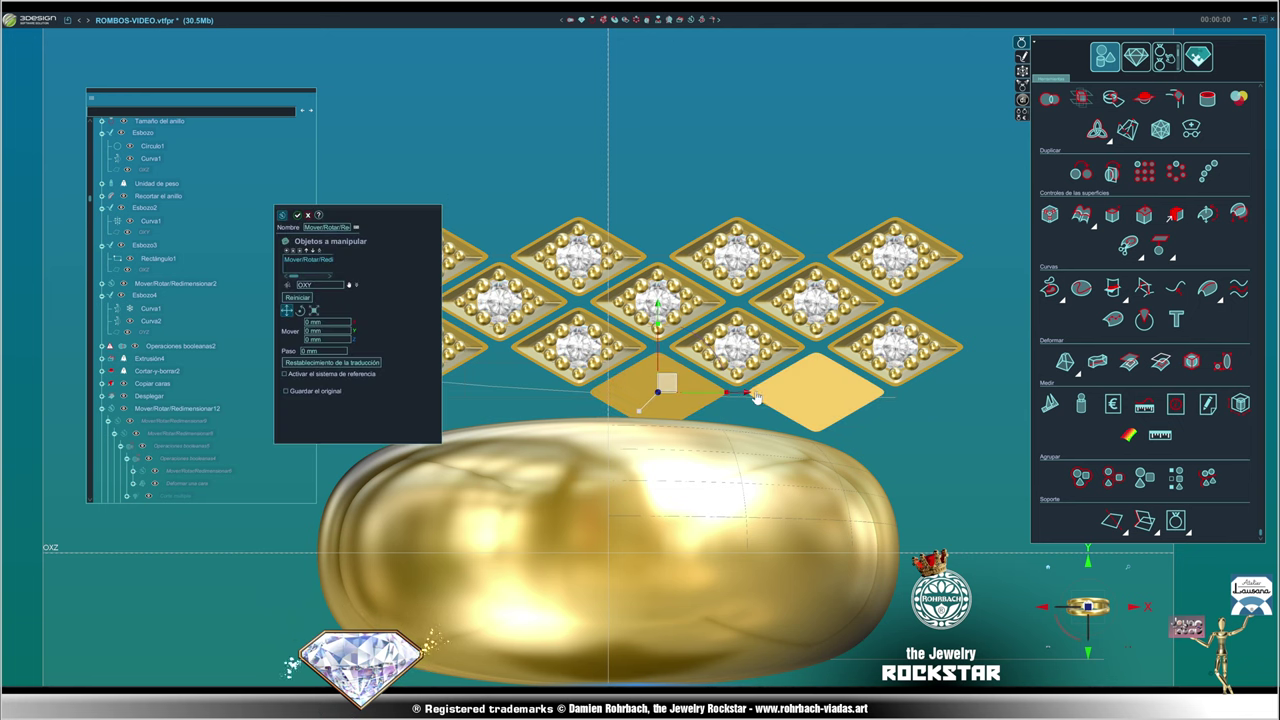
{"action": "left_click_drag", "start_coordinate": [735, 392], "coordinate": [575, 392]}
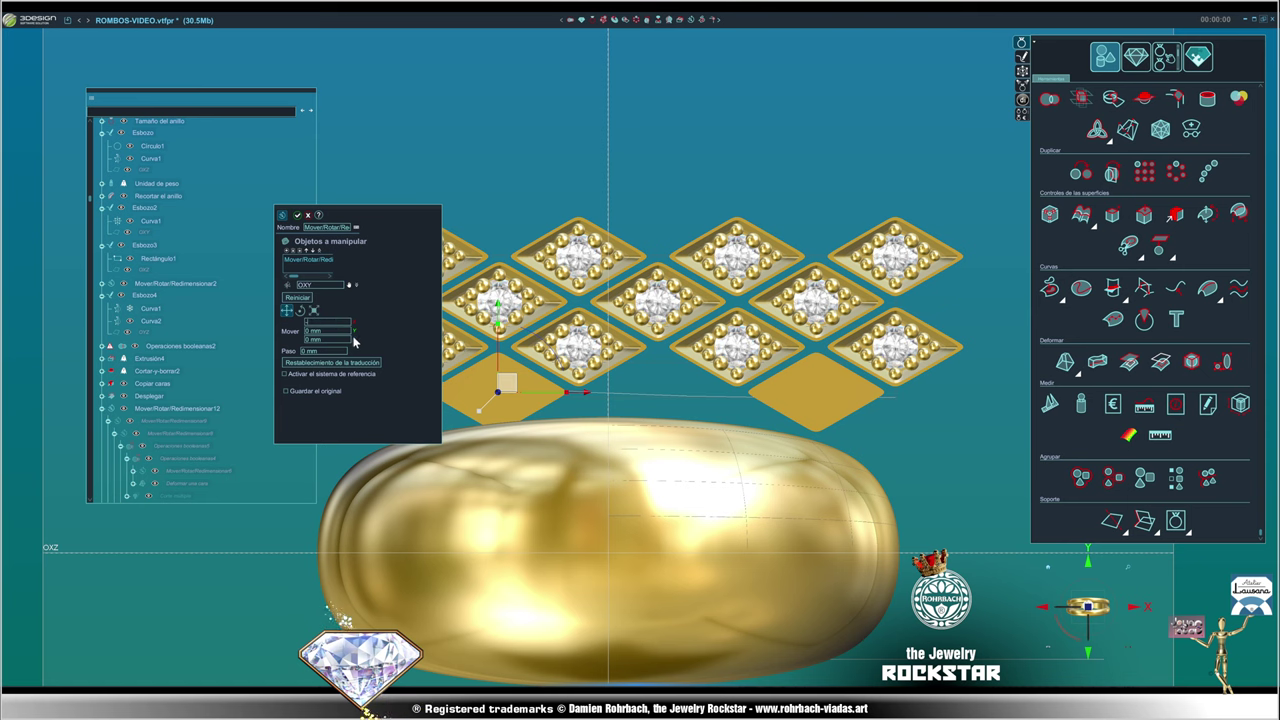
{"action": "left_click", "coordinate": [286, 391]}
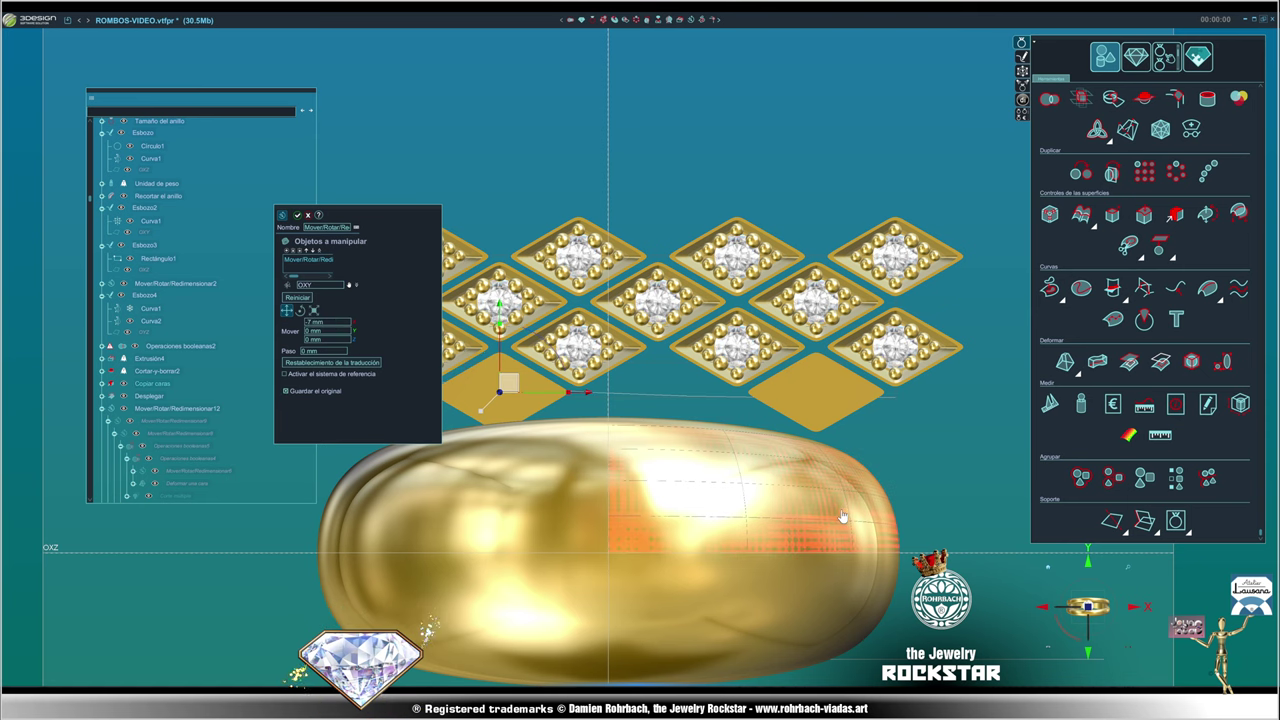
{"action": "key", "text": "Return"}
- Check the row of three tiles against the band and start a sketch on the front plane
{"action": "scroll", "coordinate": [900, 588], "scroll_direction": "down", "scroll_amount": 3}
{"action": "middle_click_drag", "start_coordinate": [900, 588], "coordinate": [309, 409]}
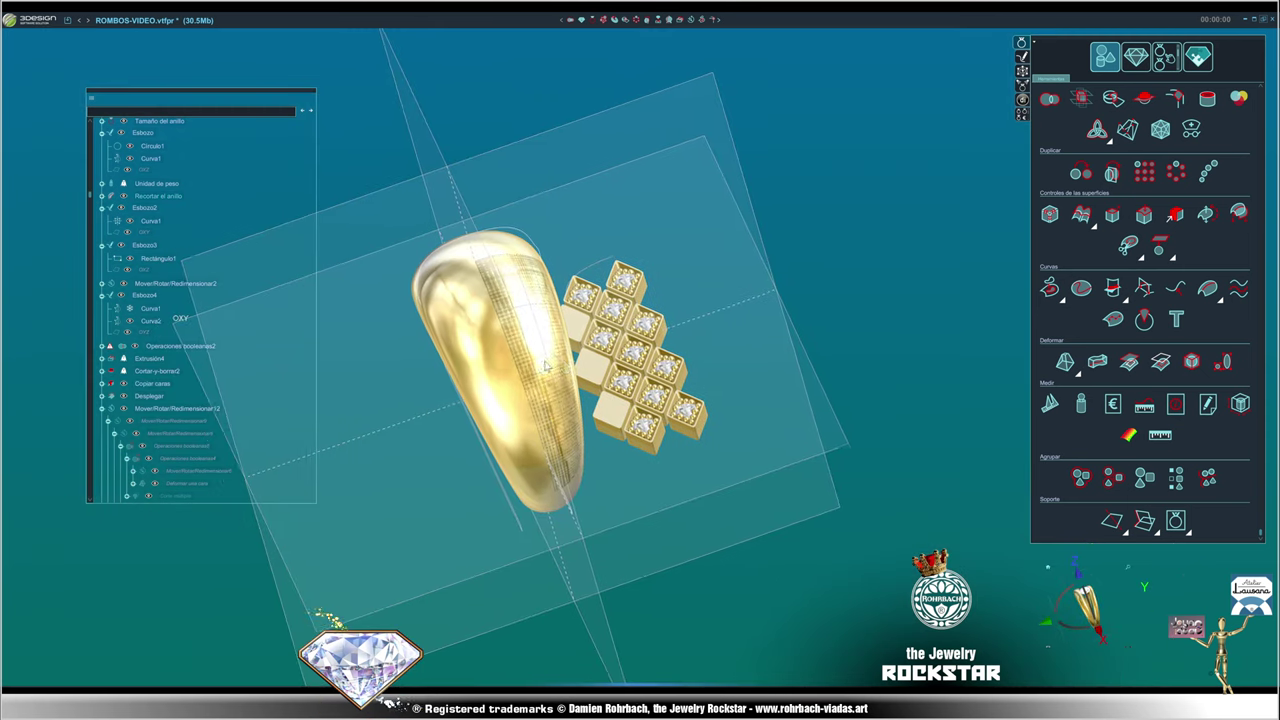
{"action": "scroll", "coordinate": [543, 480], "scroll_direction": "up", "scroll_amount": 3}
{"action": "middle_click_drag", "start_coordinate": [540, 460], "coordinate": [614, 517]}
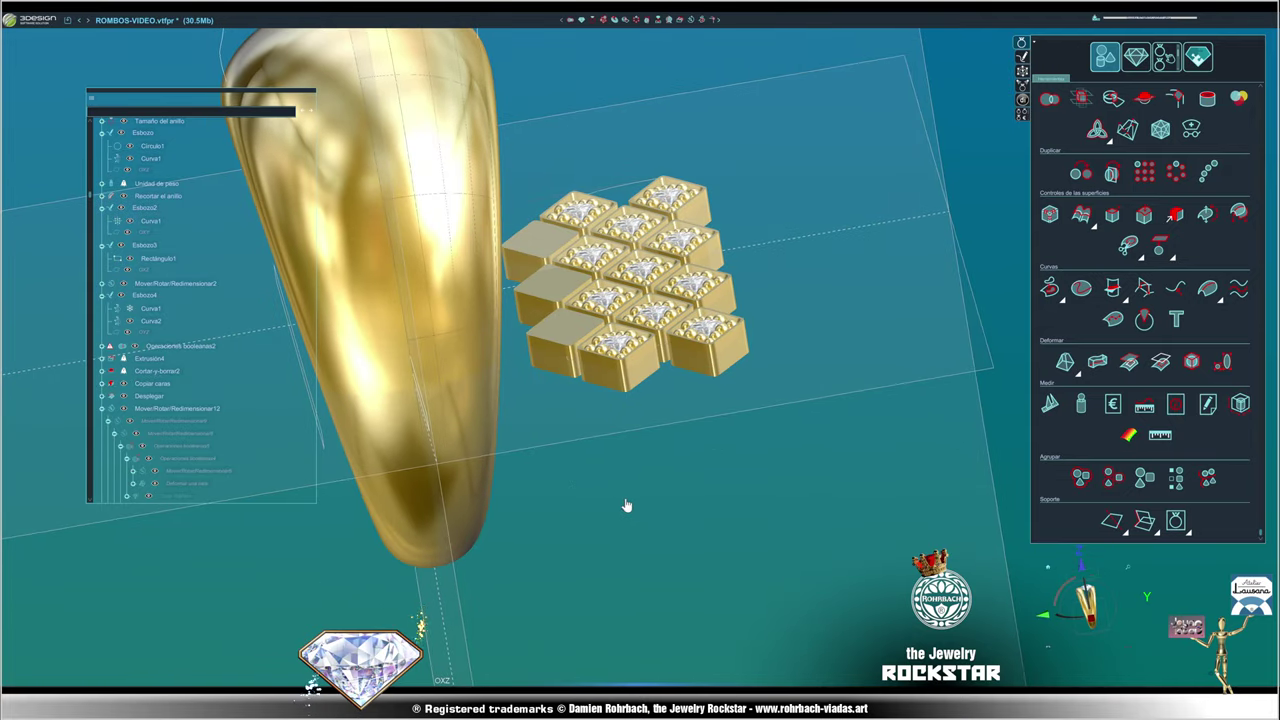
{"action": "scroll", "coordinate": [594, 437], "scroll_direction": "down", "scroll_amount": 3}
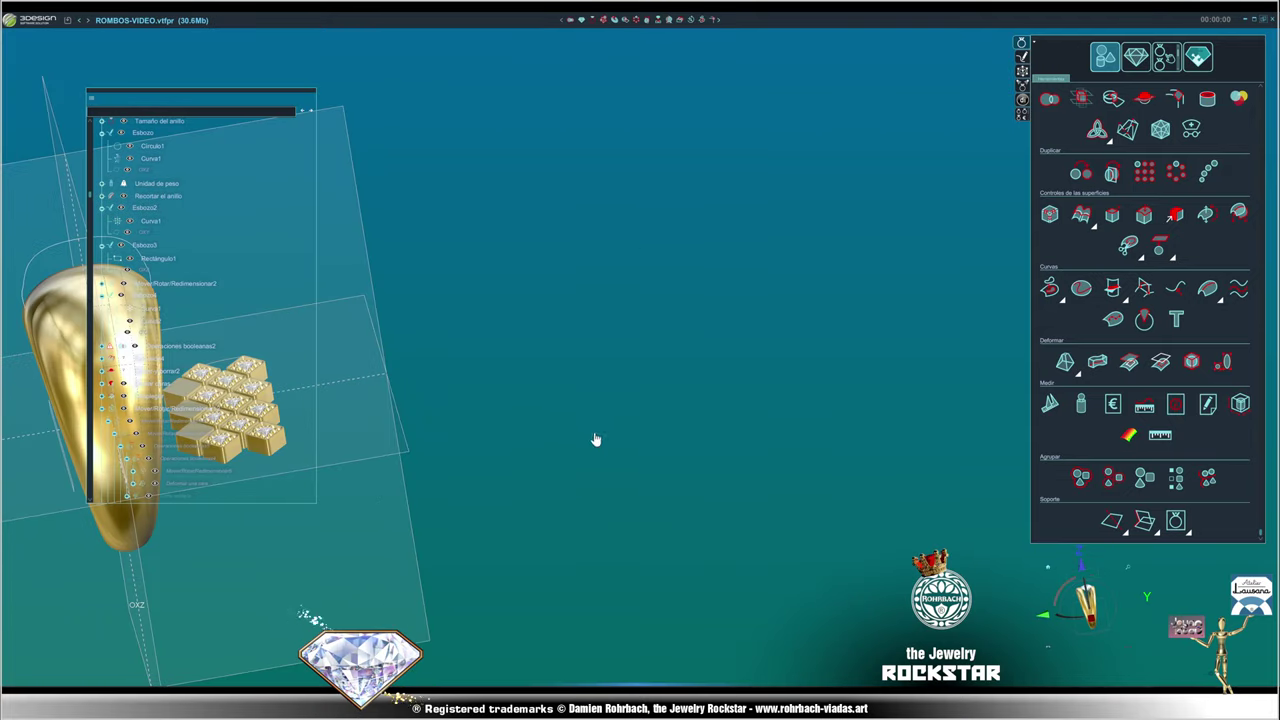
{"action": "mouse_move", "coordinate": [594, 437]}
{"action": "middle_mouse_down"}
{"action": "mouse_move", "coordinate": [1050, 570]}
{"action": "mouse_move", "coordinate": [751, 409]}
{"action": "mouse_move", "coordinate": [716, 218]}
{"action": "mouse_move", "coordinate": [699, 286]}
{"action": "middle_mouse_up"}
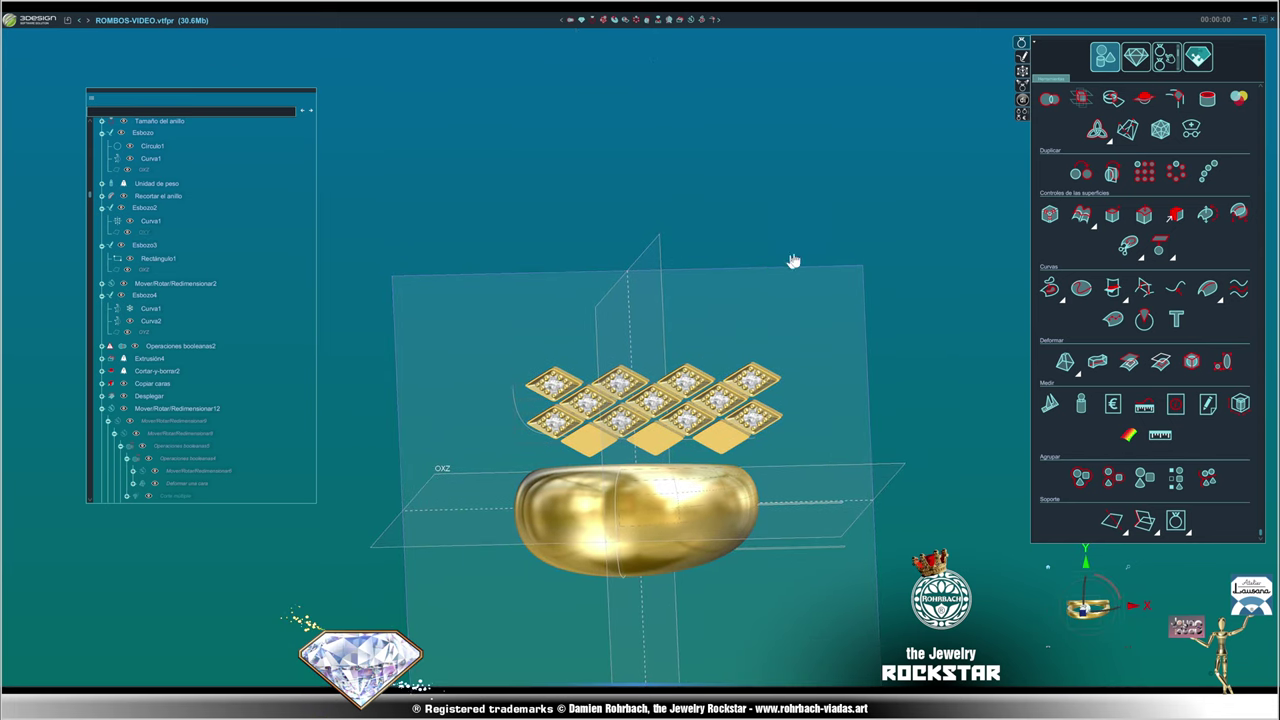
{"action": "left_click", "coordinate": [1021, 56]}
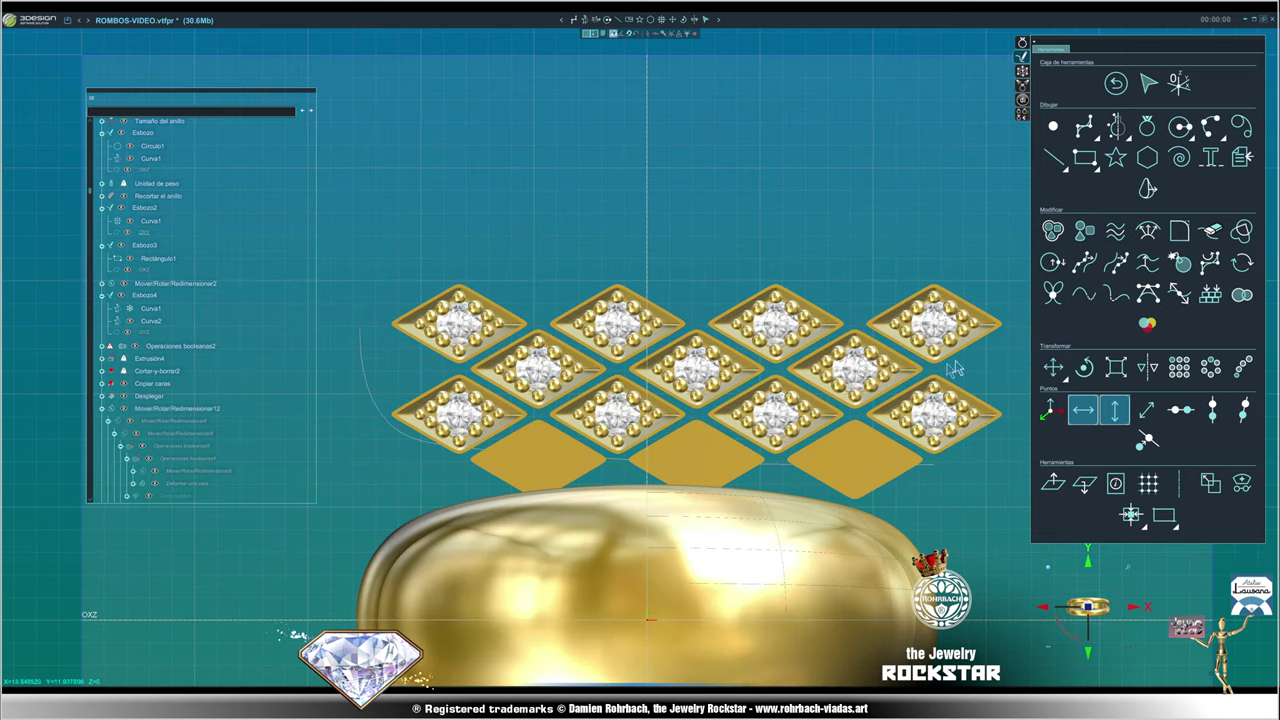
- Draw a NURBS curve along the band's upper outline beneath the tiles, then exit sketch mode
{"action": "left_click", "coordinate": [1084, 126]}
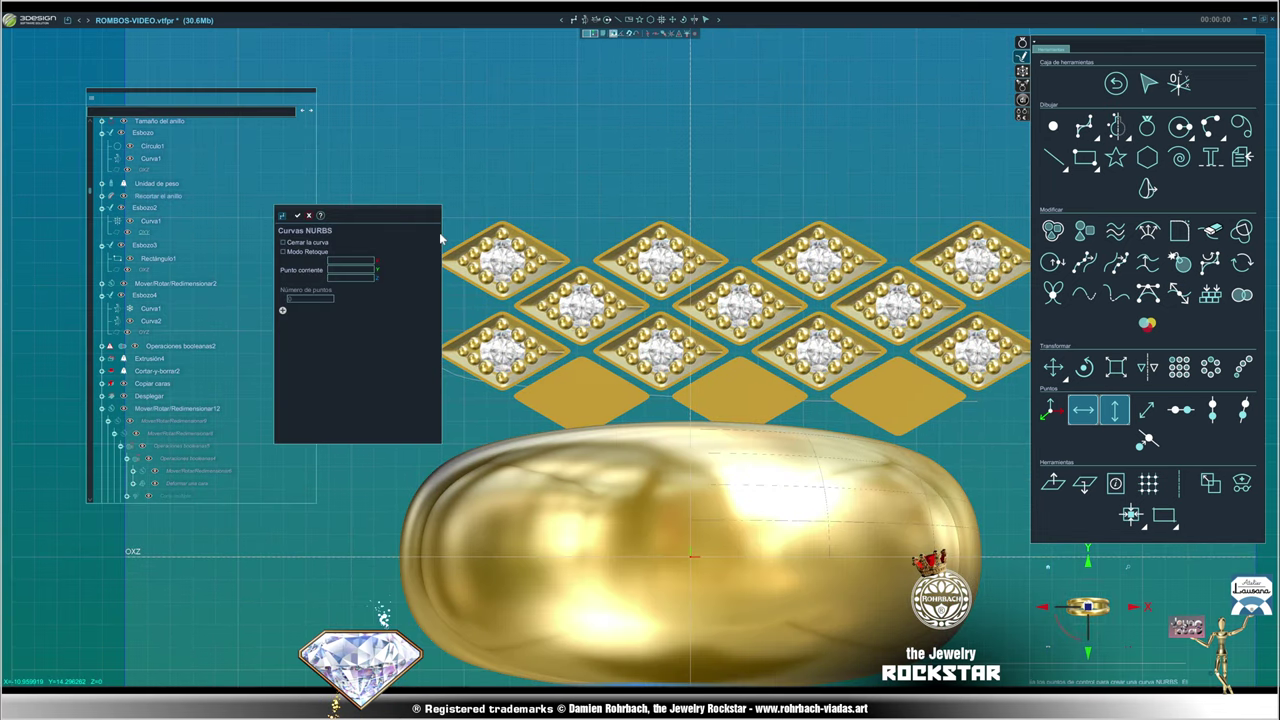
{"action": "left_click_drag", "start_coordinate": [411, 217], "coordinate": [363, 205]}
{"action": "left_click", "coordinate": [484, 392]}
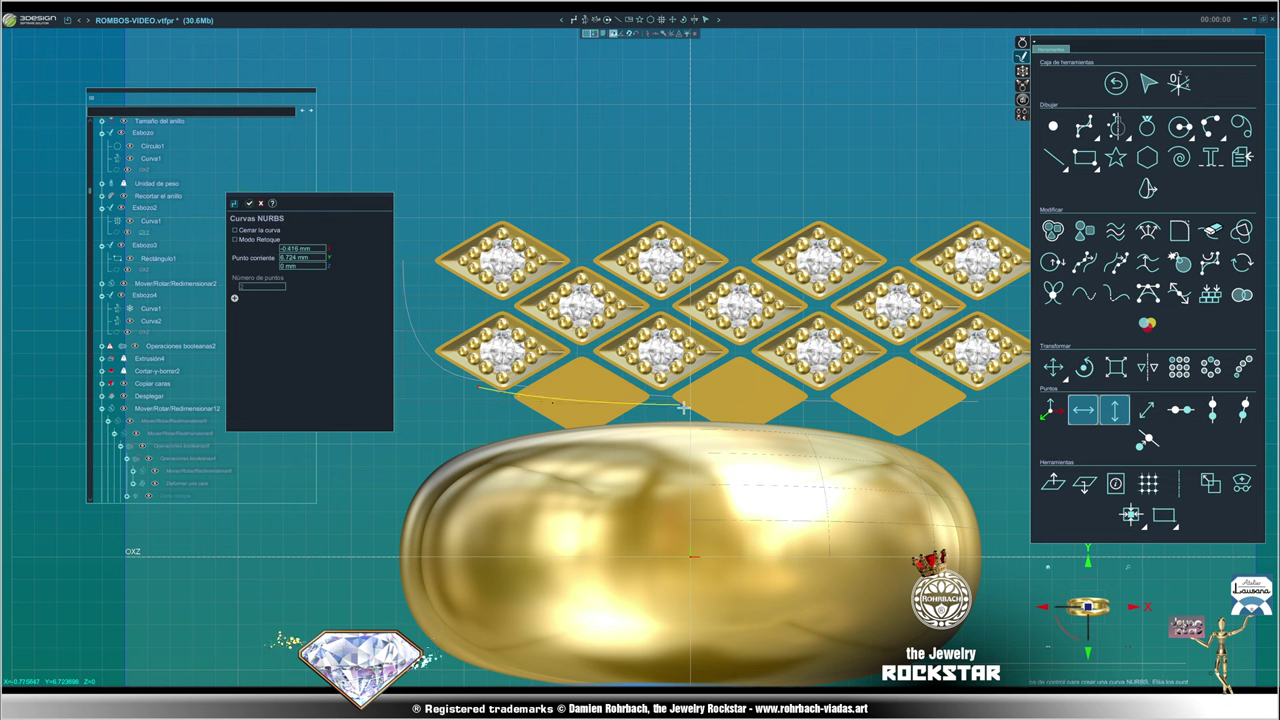
{"action": "left_click", "coordinate": [990, 429]}
{"action": "left_click", "coordinate": [943, 494]}
{"action": "left_click", "coordinate": [477, 492]}
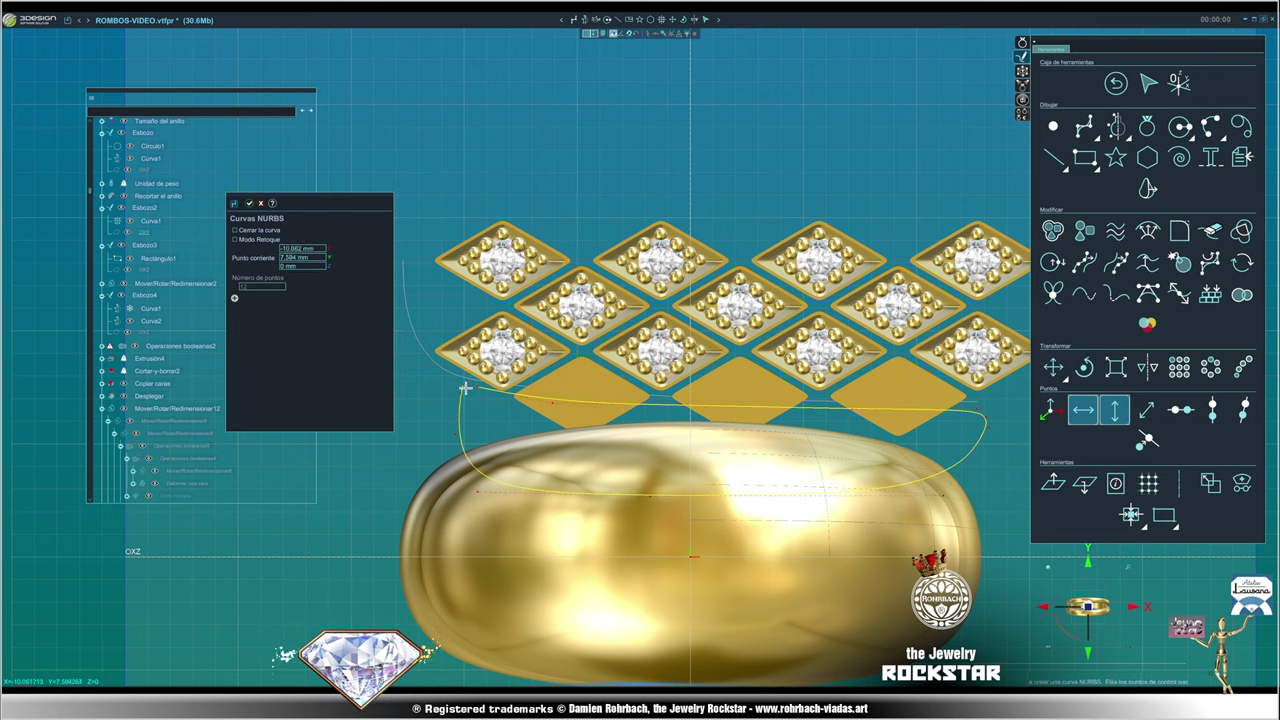
{"action": "left_click", "coordinate": [465, 388]}
{"action": "left_click", "coordinate": [251, 204]}
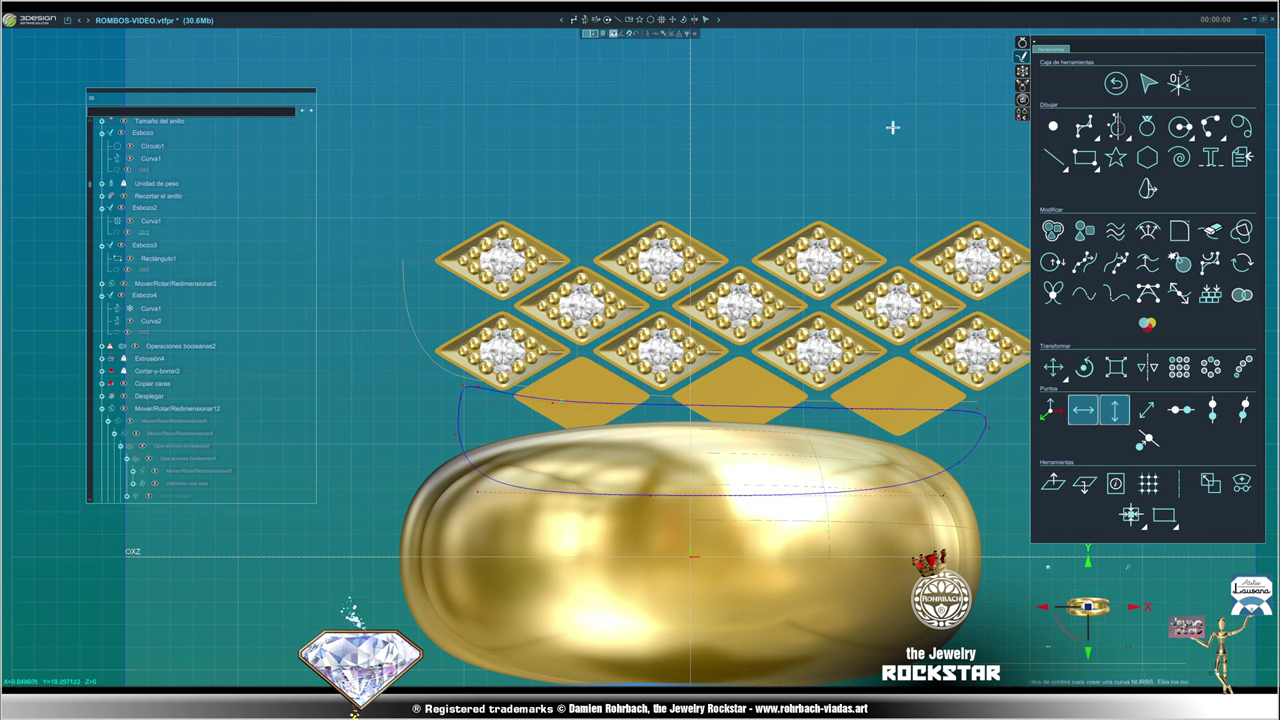
{"action": "left_click", "coordinate": [1116, 84]}
{"action": "scroll", "coordinate": [620, 405], "scroll_direction": "up", "scroll_amount": 3}
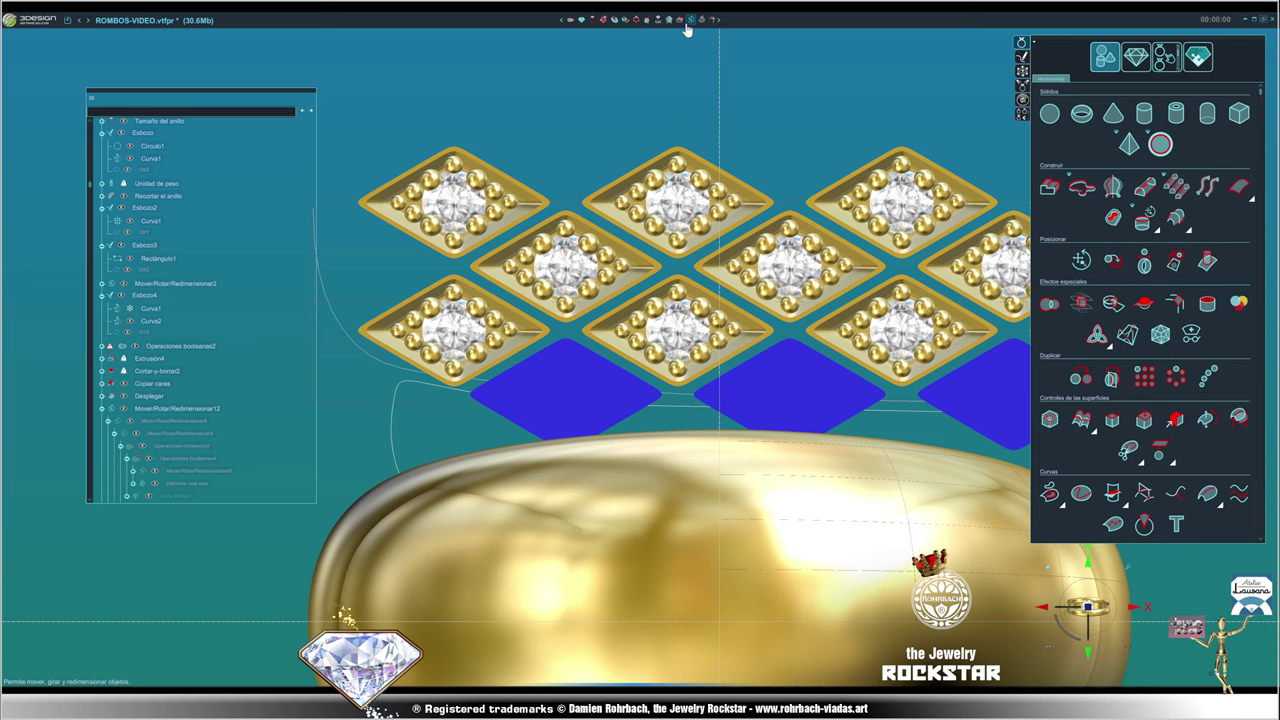
- Launch Mover/Rotar/Redimensionar on the plain rhombus piece to show its Move X/Y/Z fields
{"action": "left_click", "coordinate": [689, 20]}
{"action": "left_click", "coordinate": [591, 371]}
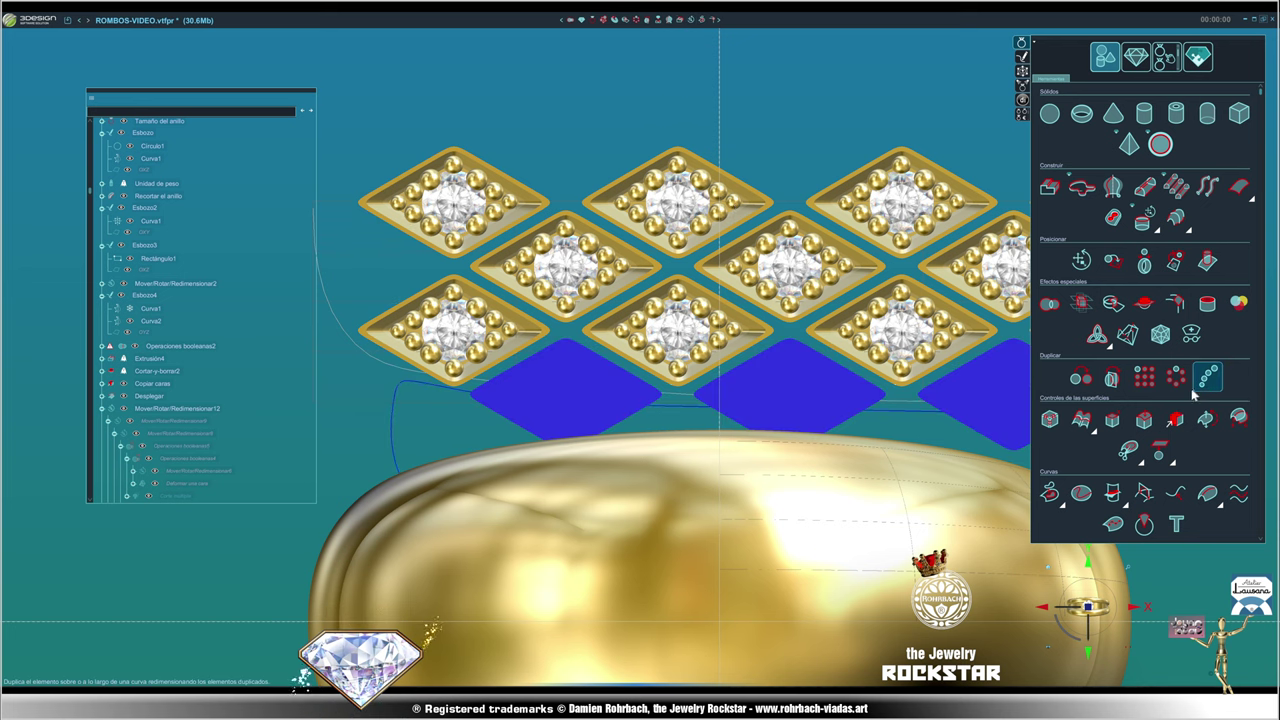
{"action": "left_click", "coordinate": [1112, 305]}
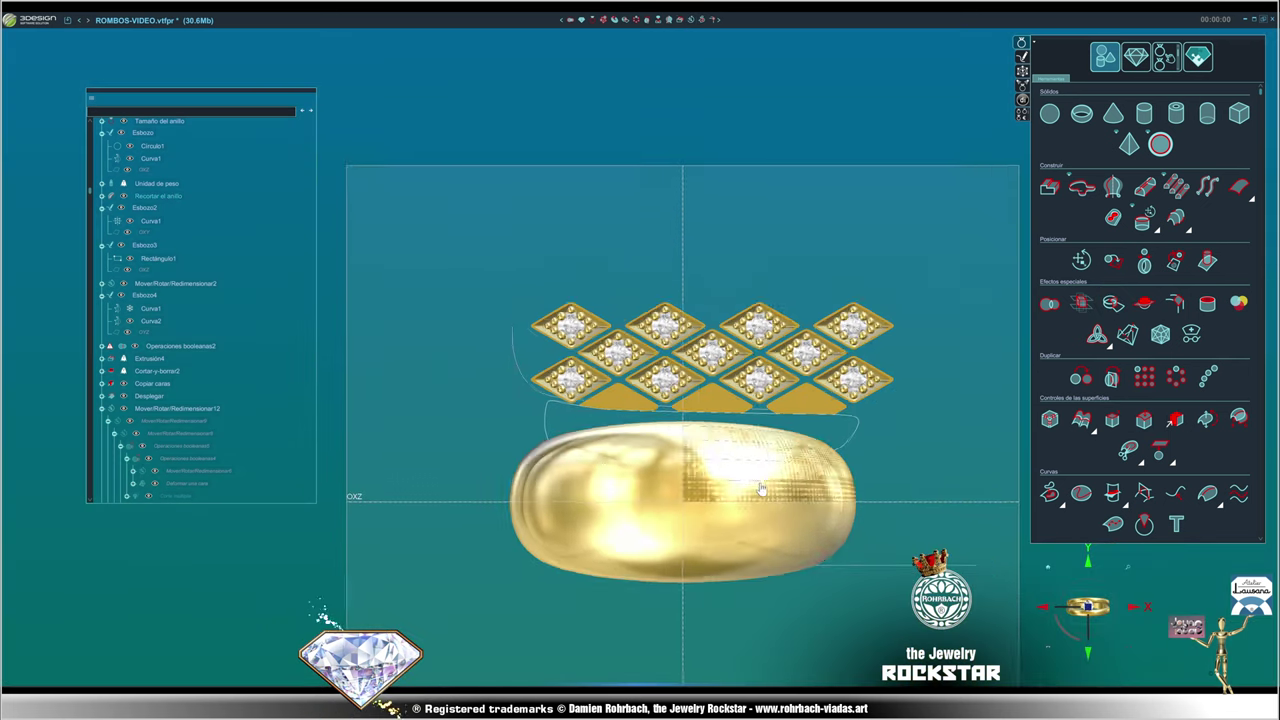
{"action": "mouse_move", "coordinate": [380, 423]}
{"action": "middle_mouse_down"}
{"action": "mouse_move", "coordinate": [718, 528]}
{"action": "mouse_move", "coordinate": [720, 369]}
{"action": "middle_mouse_up"}
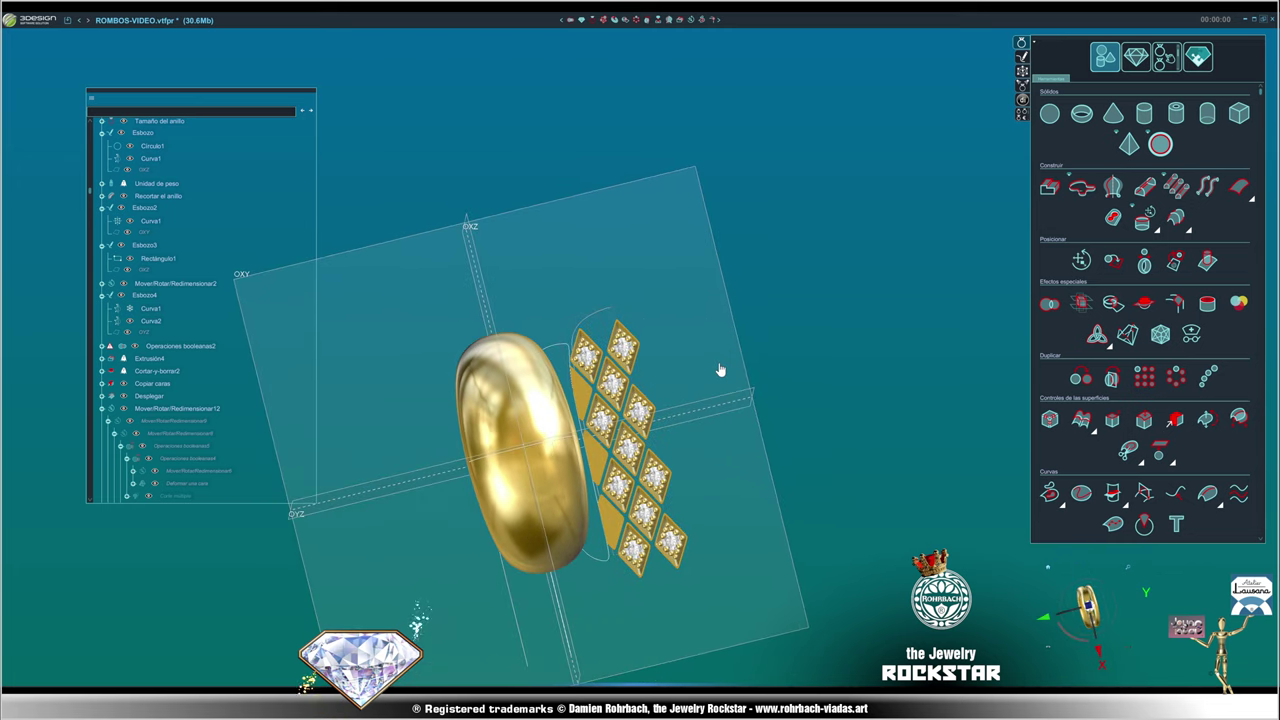
{"action": "scroll", "coordinate": [690, 428], "scroll_direction": "up", "scroll_amount": 3}
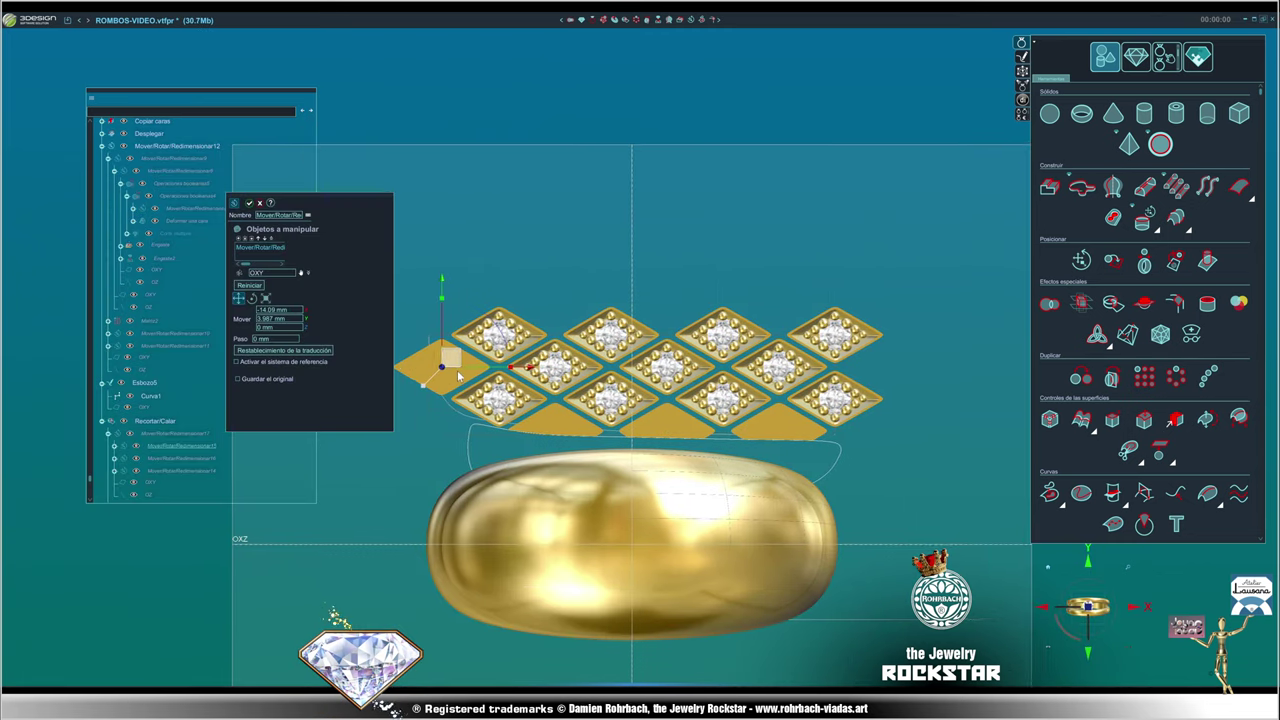
- Shift the plain rhombus piece 4 mm along Y and confirm the move
{"action": "scroll", "coordinate": [466, 346], "scroll_direction": "up", "scroll_amount": 2}
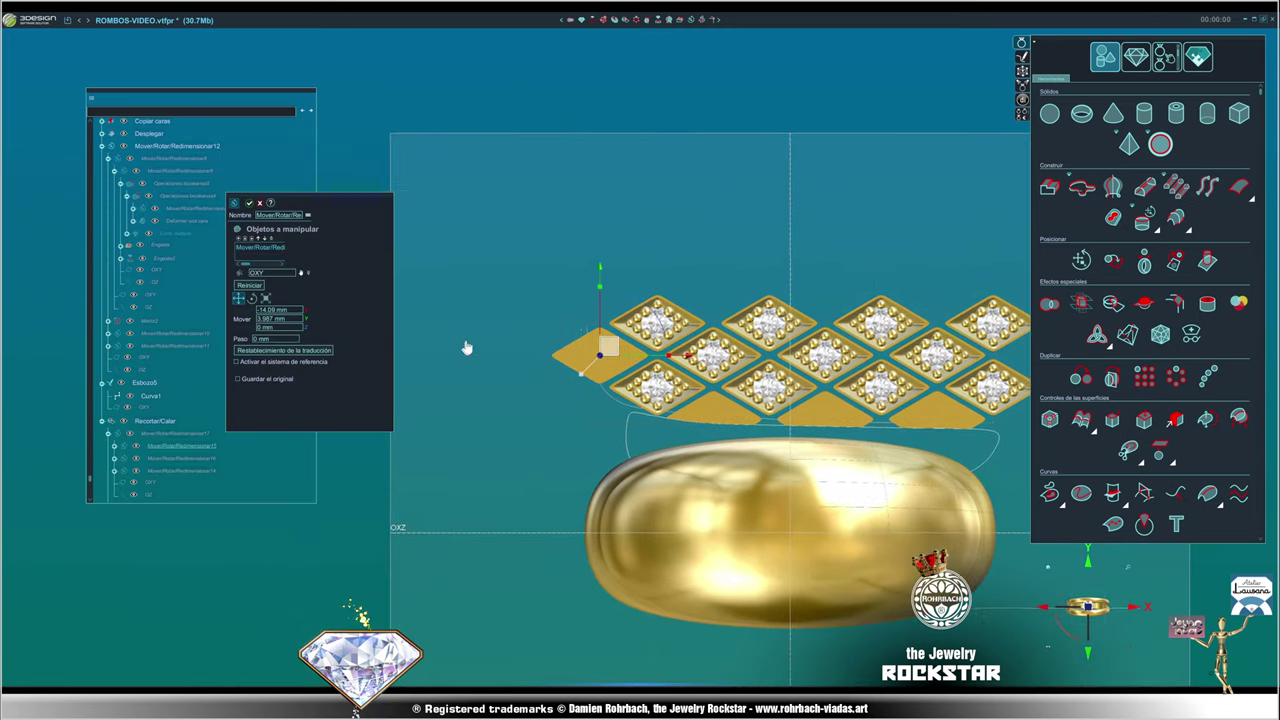
{"action": "scroll", "coordinate": [506, 346], "scroll_direction": "up", "scroll_amount": 3}
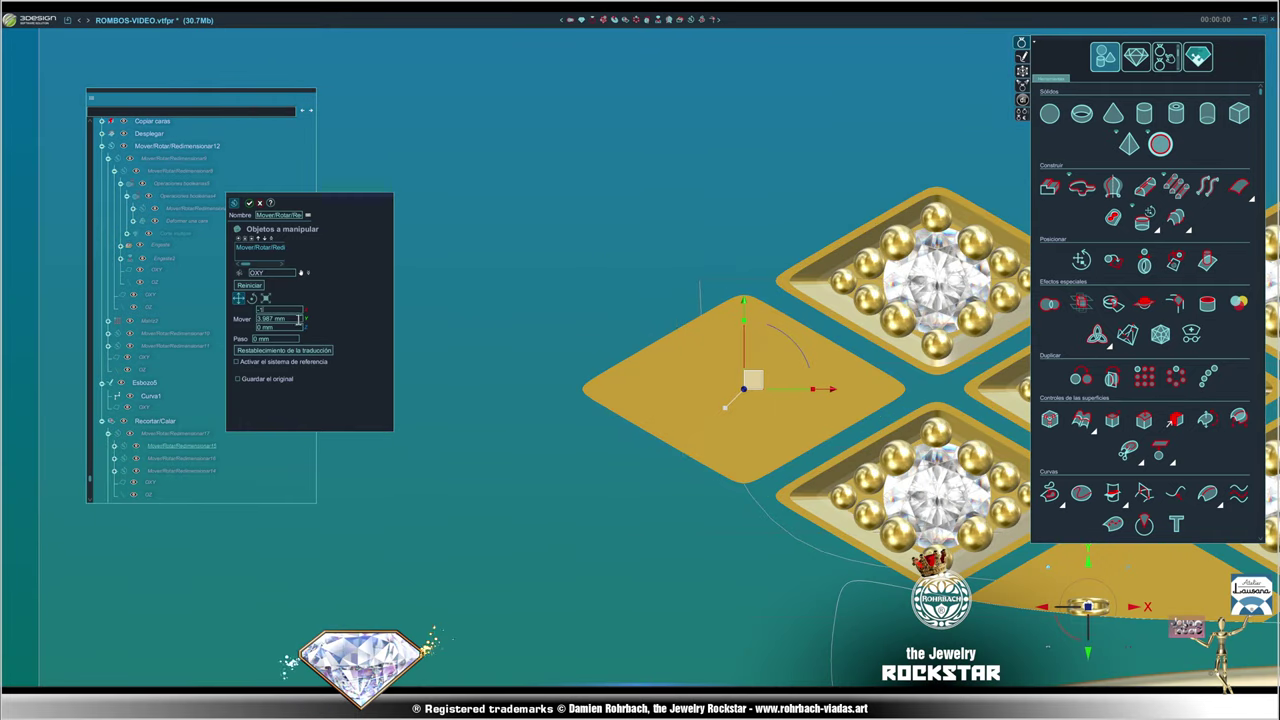
{"action": "scroll", "coordinate": [298, 319], "scroll_direction": "up", "scroll_amount": 2}
{"action": "type", "text": "4"}
{"action": "left_click", "coordinate": [295, 310]}
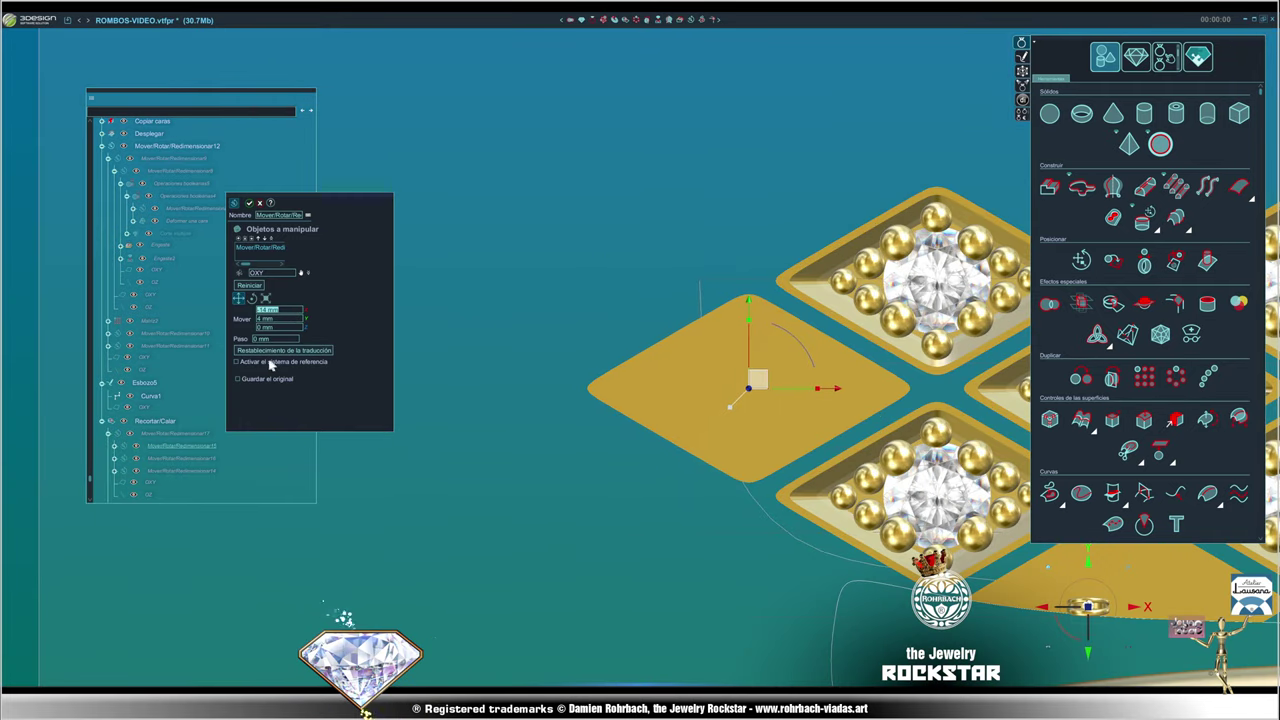
{"action": "key", "text": "Return"}
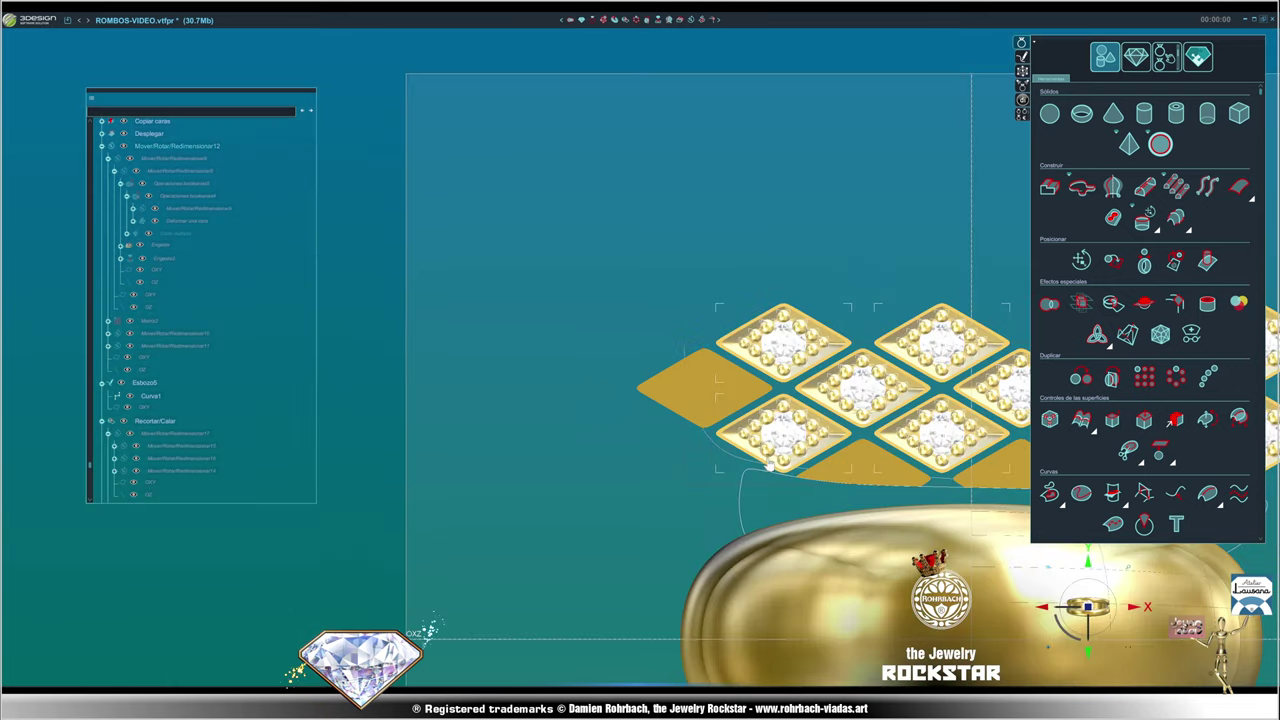
- Orbit to view the whole ring and rhombus rows, then bring up the Dibujar curve tools
{"action": "scroll", "coordinate": [579, 456], "scroll_direction": "down", "scroll_amount": 5}
{"action": "scroll", "coordinate": [579, 456], "scroll_direction": "down", "scroll_amount": 3}
{"action": "mouse_move", "coordinate": [560, 440]}
{"action": "middle_mouse_down"}
{"action": "mouse_move", "coordinate": [579, 456]}
{"action": "mouse_move", "coordinate": [600, 434]}
{"action": "mouse_move", "coordinate": [654, 529]}
{"action": "mouse_move", "coordinate": [851, 451]}
{"action": "mouse_move", "coordinate": [657, 566]}
{"action": "mouse_move", "coordinate": [809, 486]}
{"action": "mouse_move", "coordinate": [800, 476]}
{"action": "middle_mouse_up"}
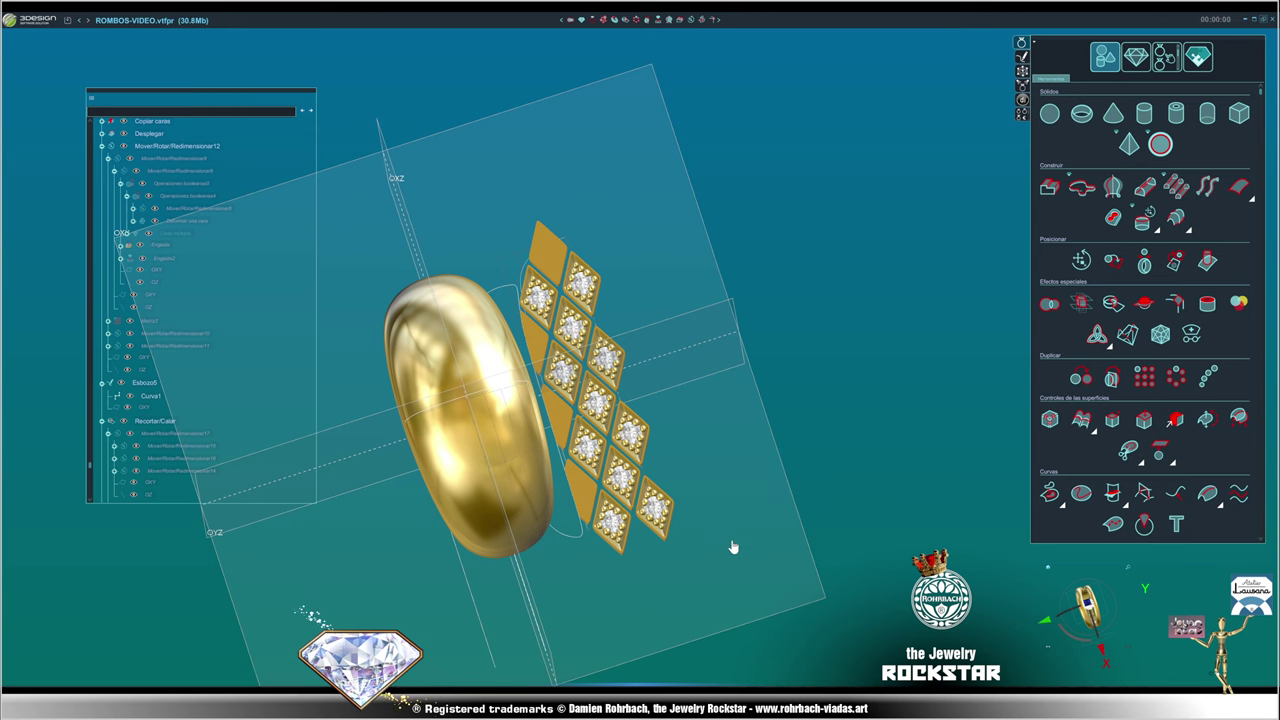
{"action": "mouse_move", "coordinate": [732, 547]}
{"action": "middle_mouse_down"}
{"action": "mouse_move", "coordinate": [680, 456]}
{"action": "mouse_move", "coordinate": [794, 443]}
{"action": "mouse_move", "coordinate": [771, 537]}
{"action": "mouse_move", "coordinate": [593, 398]}
{"action": "middle_mouse_up"}
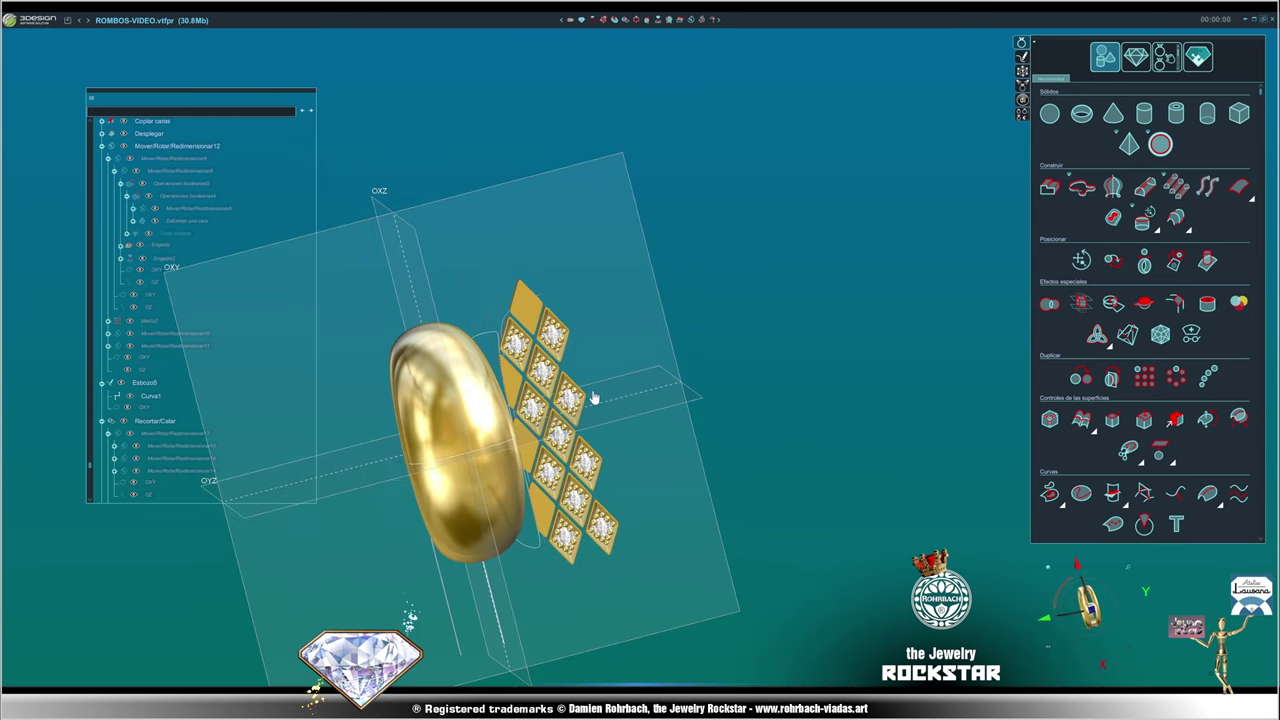
{"action": "left_click", "coordinate": [1021, 56]}
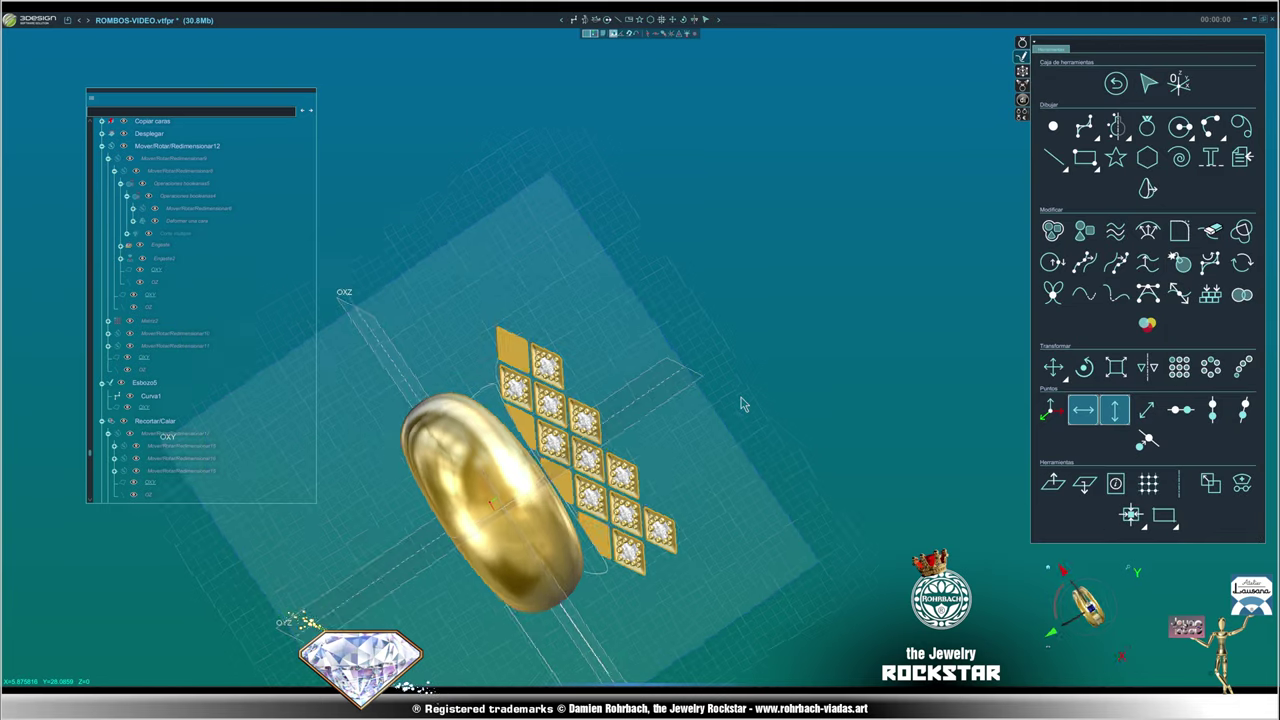
{"action": "mouse_move", "coordinate": [712, 521]}
{"action": "middle_mouse_down"}
{"action": "mouse_move", "coordinate": [952, 342]}
{"action": "mouse_move", "coordinate": [850, 152]}
{"action": "mouse_move", "coordinate": [813, 264]}
{"action": "mouse_move", "coordinate": [577, 302]}
{"action": "middle_mouse_up"}
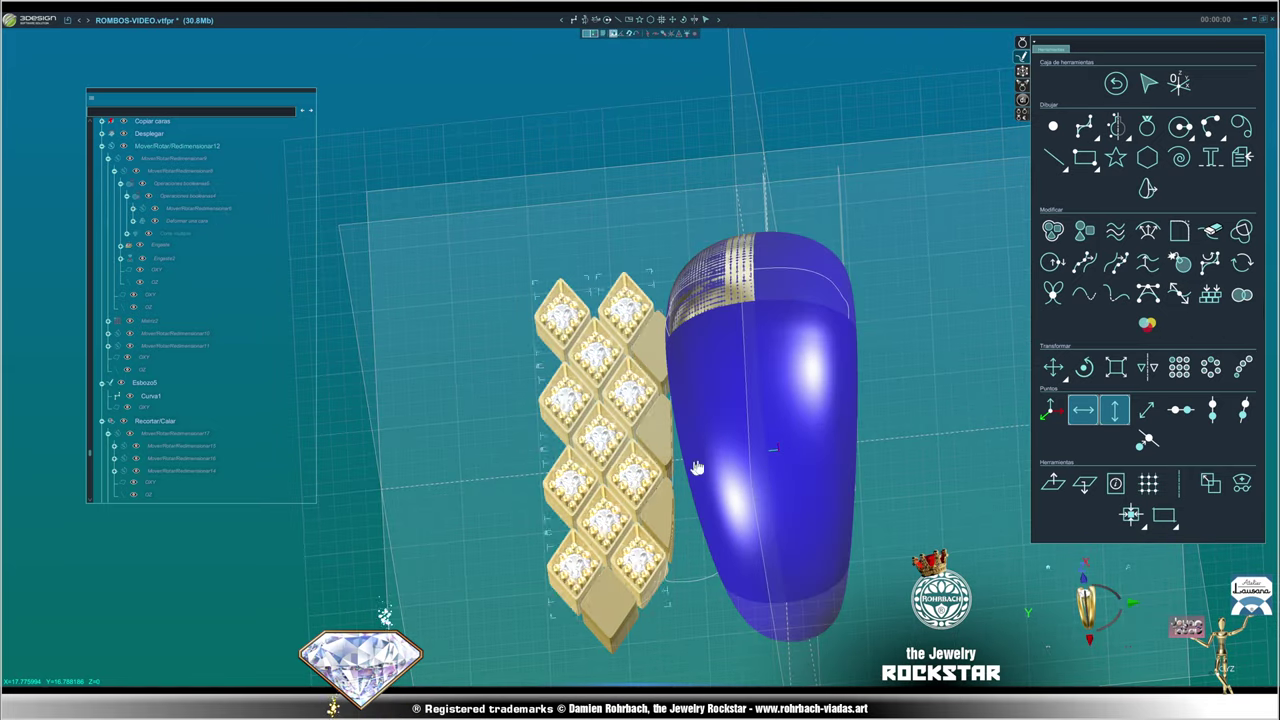
{"action": "mouse_move", "coordinate": [697, 468]}
{"action": "middle_mouse_down"}
{"action": "mouse_move", "coordinate": [863, 351]}
{"action": "mouse_move", "coordinate": [846, 537]}
{"action": "mouse_move", "coordinate": [1083, 660]}
{"action": "middle_mouse_up"}
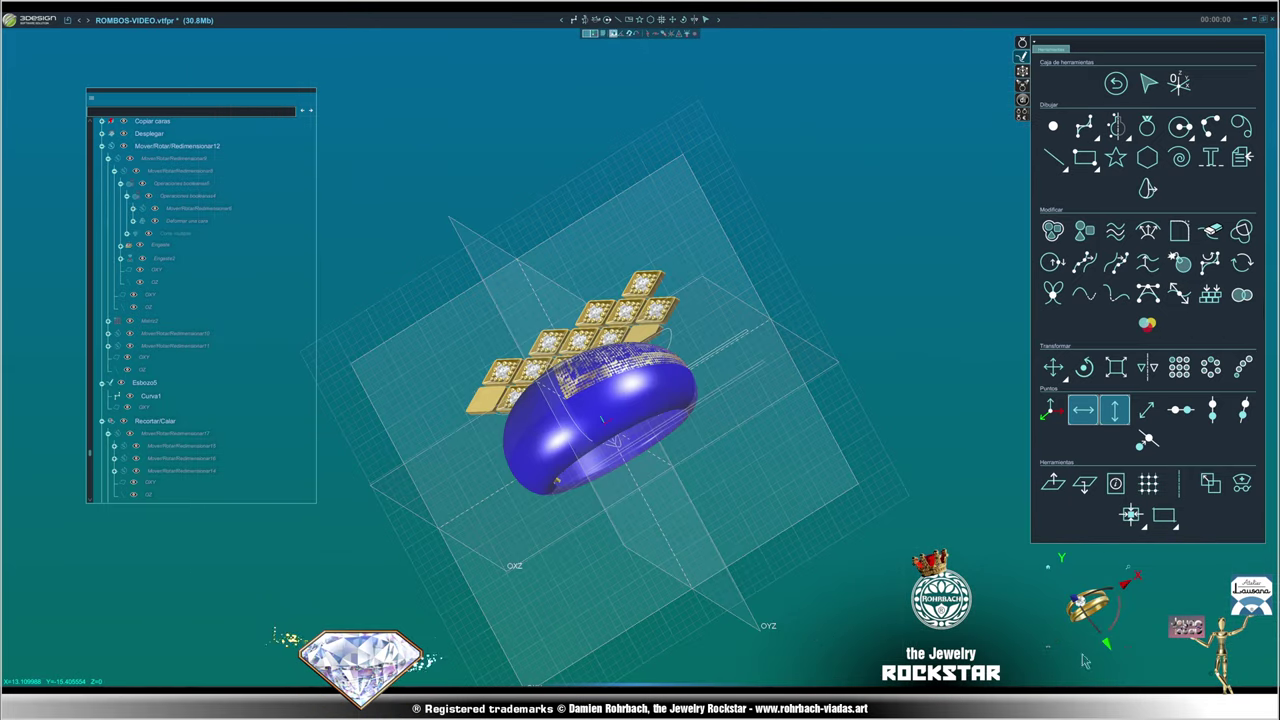
{"action": "left_click", "coordinate": [1086, 602]}
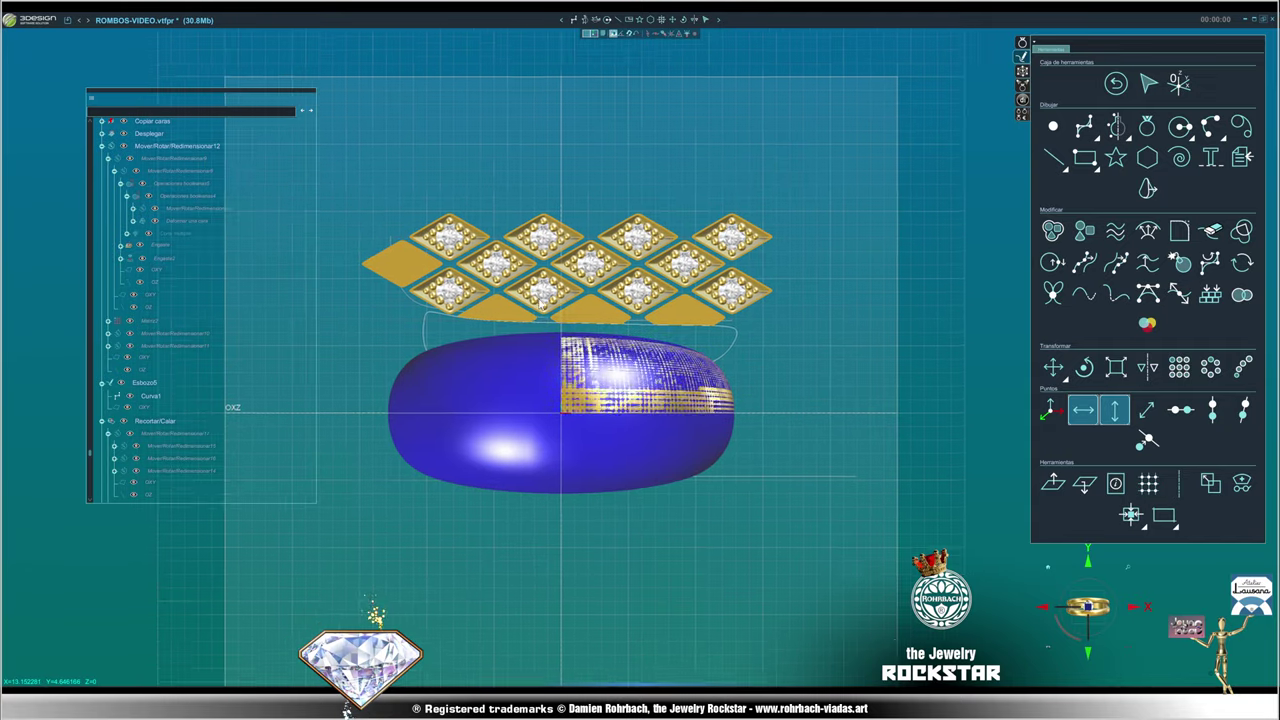
{"action": "scroll", "coordinate": [810, 338], "scroll_direction": "up", "scroll_amount": 3}
{"action": "scroll", "coordinate": [810, 338], "scroll_direction": "up", "scroll_amount": 3}
{"action": "scroll", "coordinate": [810, 338], "scroll_direction": "up", "scroll_amount": 3}
{"action": "scroll", "coordinate": [810, 338], "scroll_direction": "up", "scroll_amount": 3}
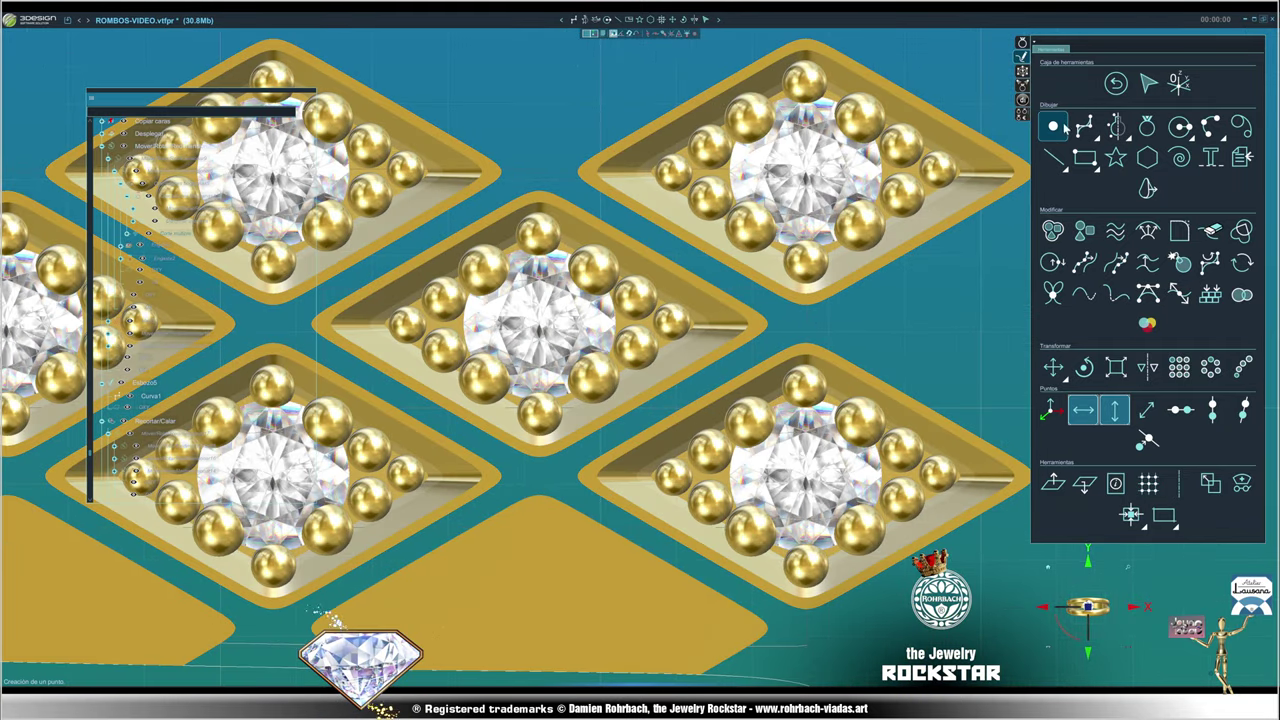
- Draw Rectángulo1, a 2 mm by 1 mm rectangle, in the gap between two rhombus settings
{"action": "left_click", "coordinate": [1084, 127]}
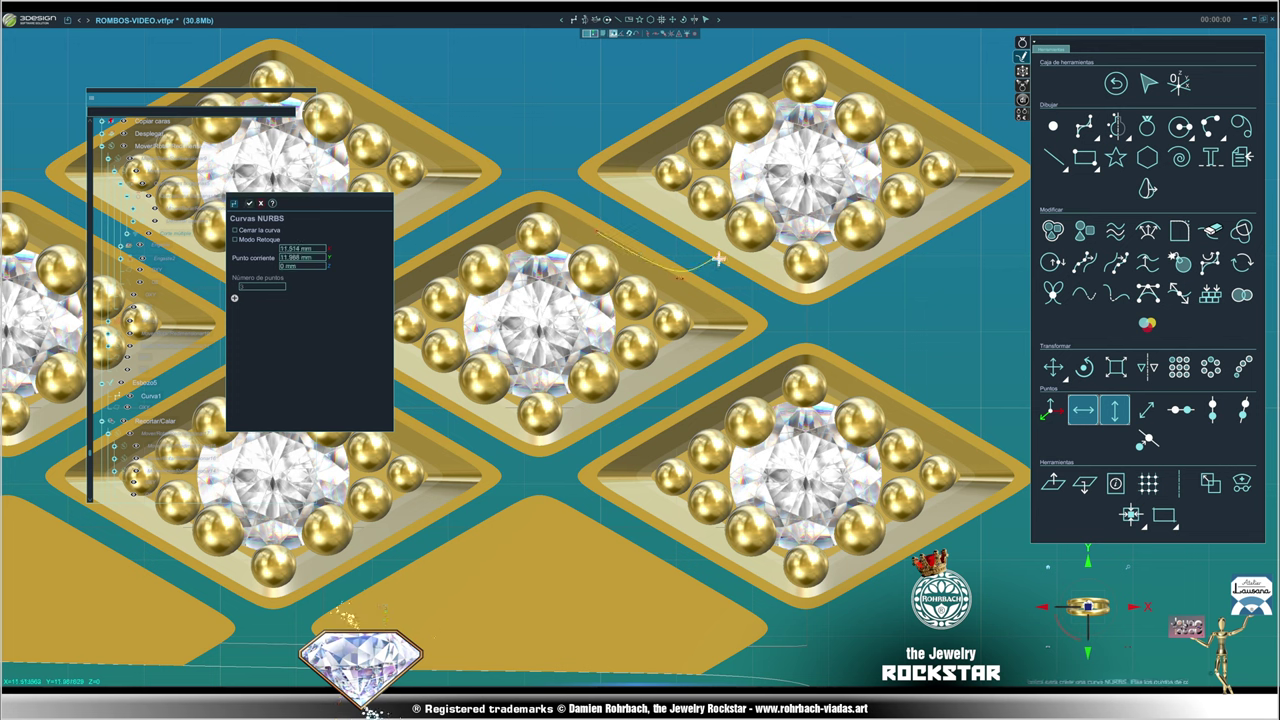
{"action": "left_click", "coordinate": [1084, 157]}
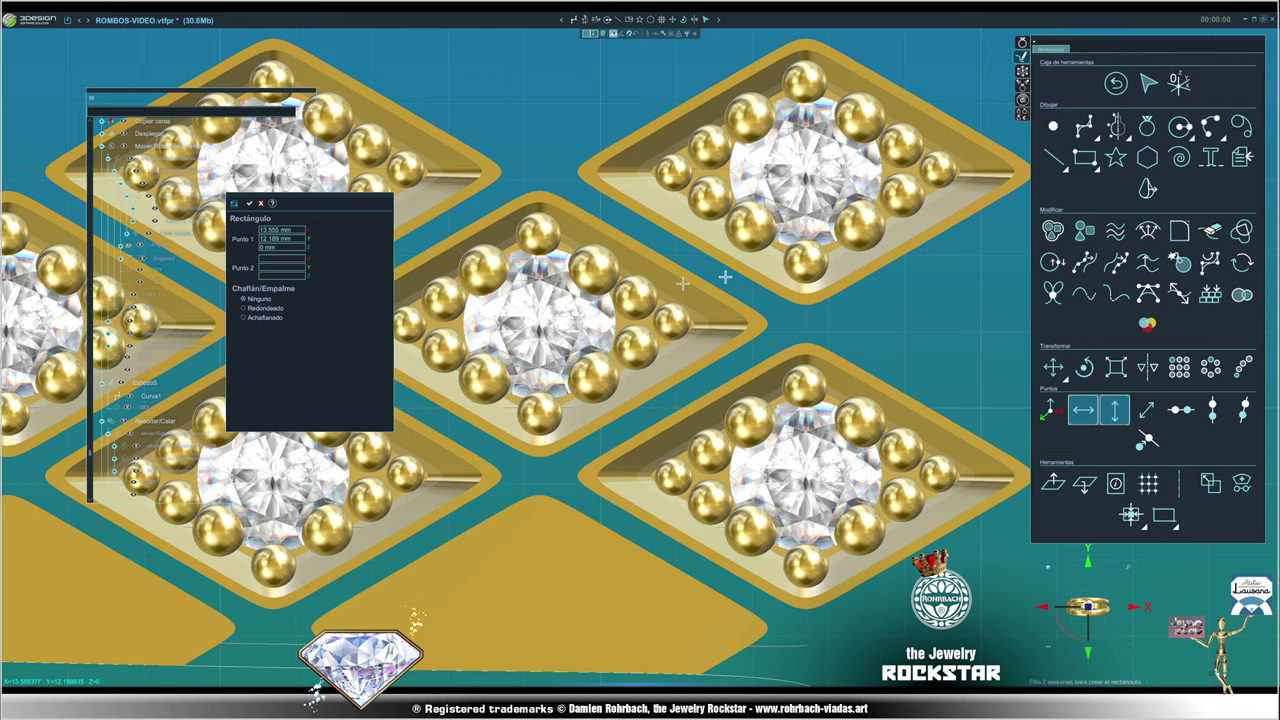
{"action": "left_click", "coordinate": [603, 207]}
{"action": "left_click", "coordinate": [727, 268]}
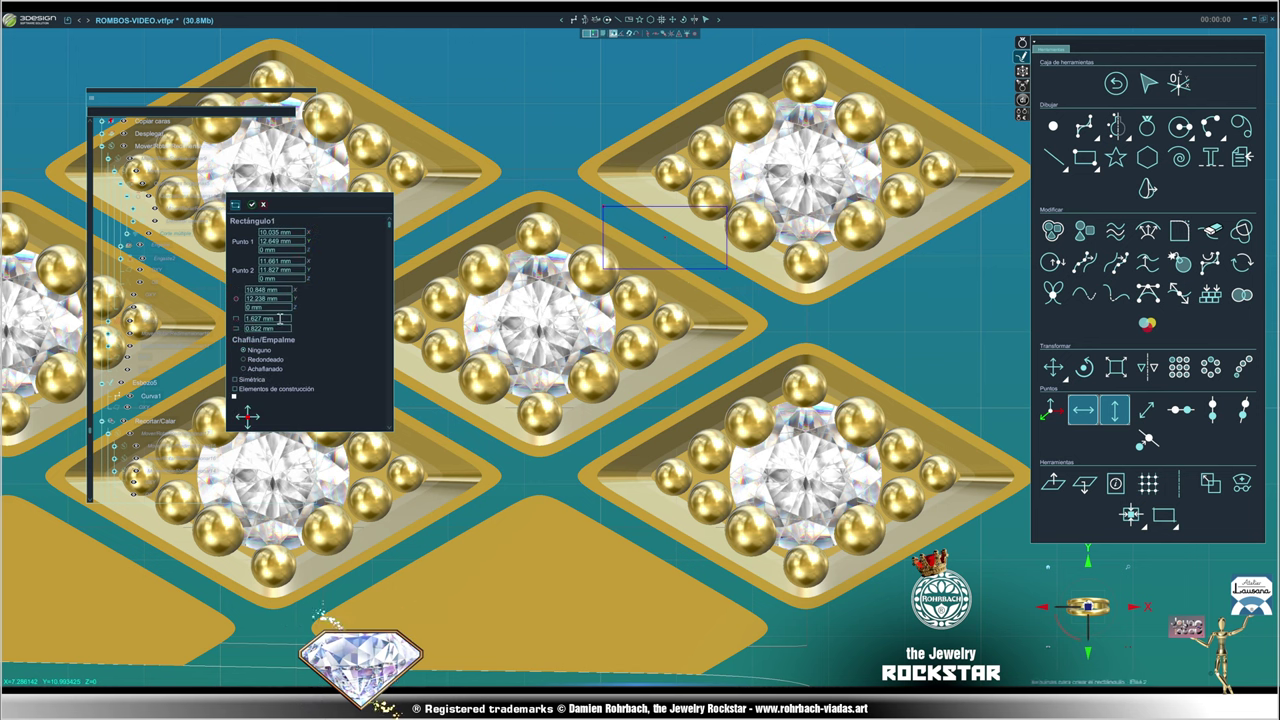
{"action": "double_click", "coordinate": [278, 318]}
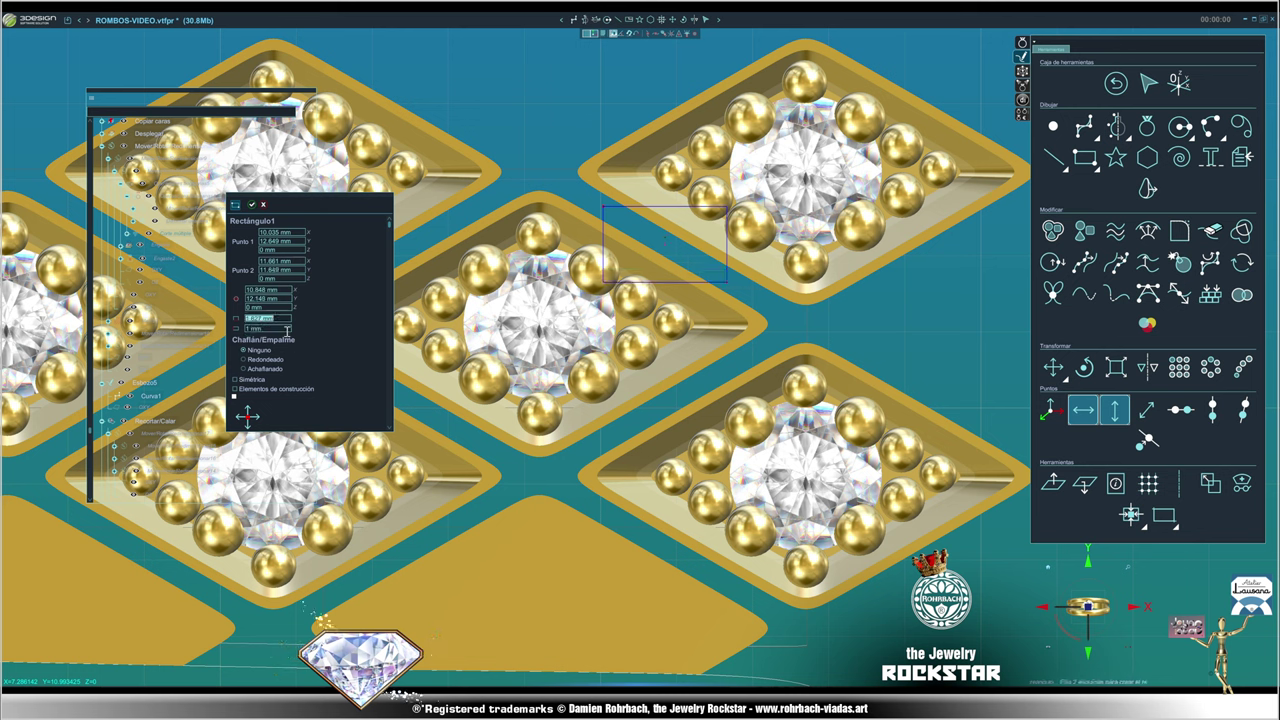
{"action": "type", "text": "2"}
{"action": "key", "text": "Tab"}
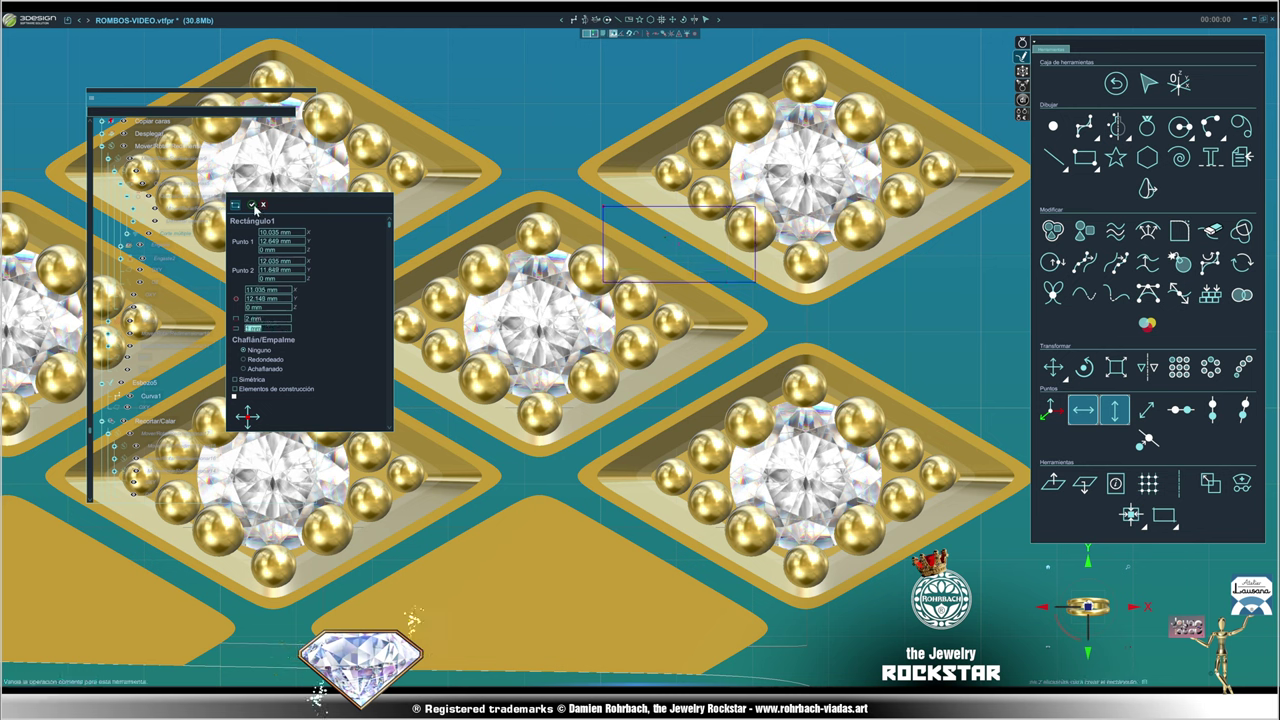
{"action": "left_click", "coordinate": [251, 204]}
{"action": "left_click", "coordinate": [1084, 367]}
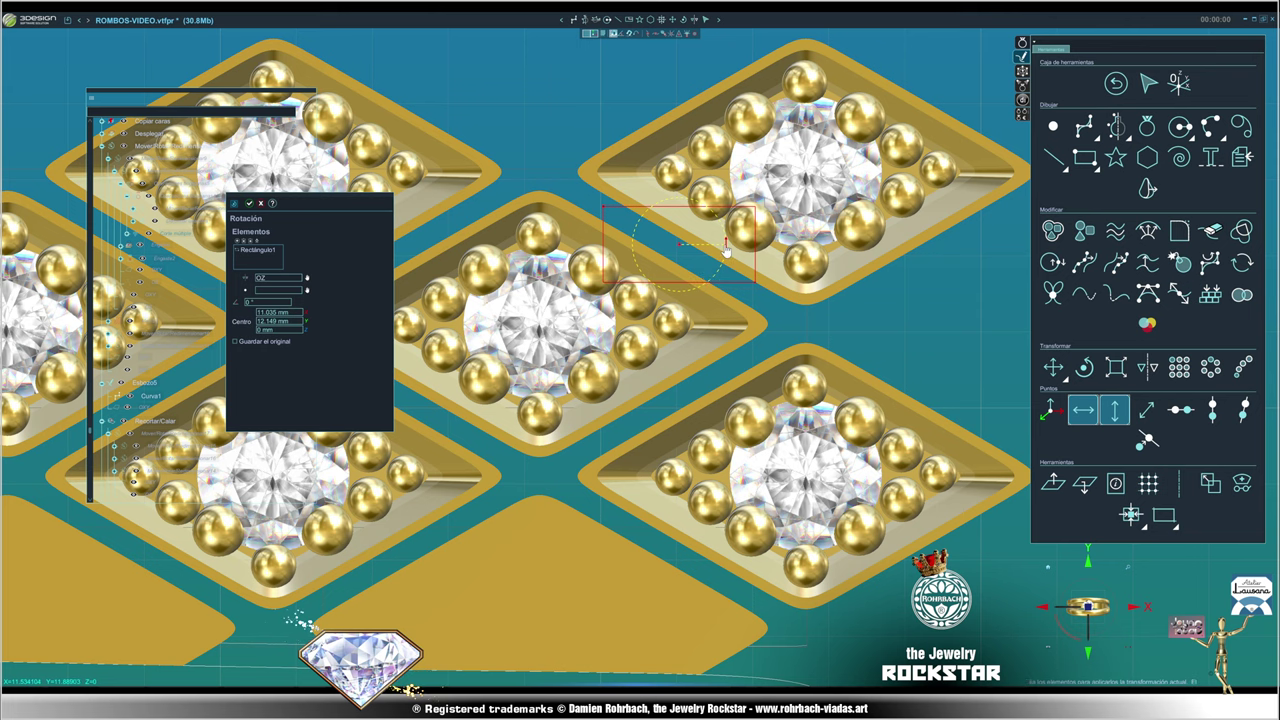
- Rotate Rectángulo1 along the diagonal gap, then drag its point 10 up-left to curve the top edge
{"action": "scroll", "coordinate": [716, 252], "scroll_direction": "up", "scroll_amount": 5}
{"action": "type", "text": "330"}
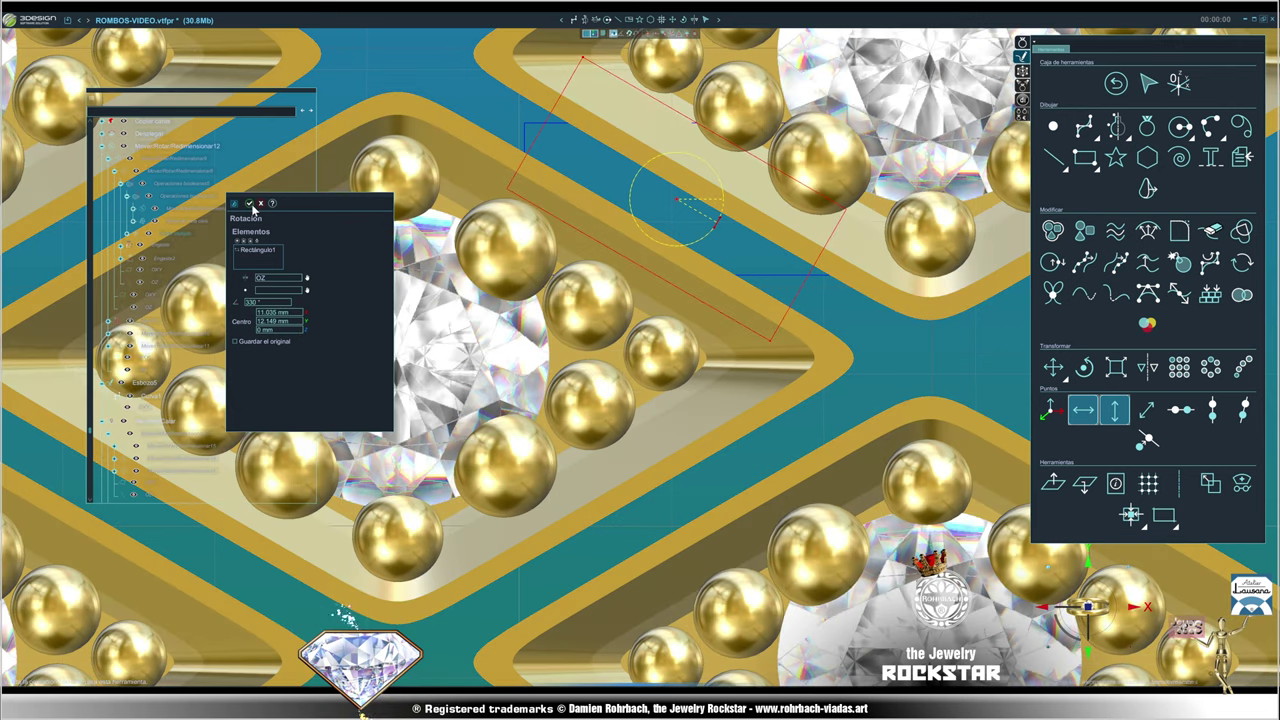
{"action": "left_click", "coordinate": [249, 203]}
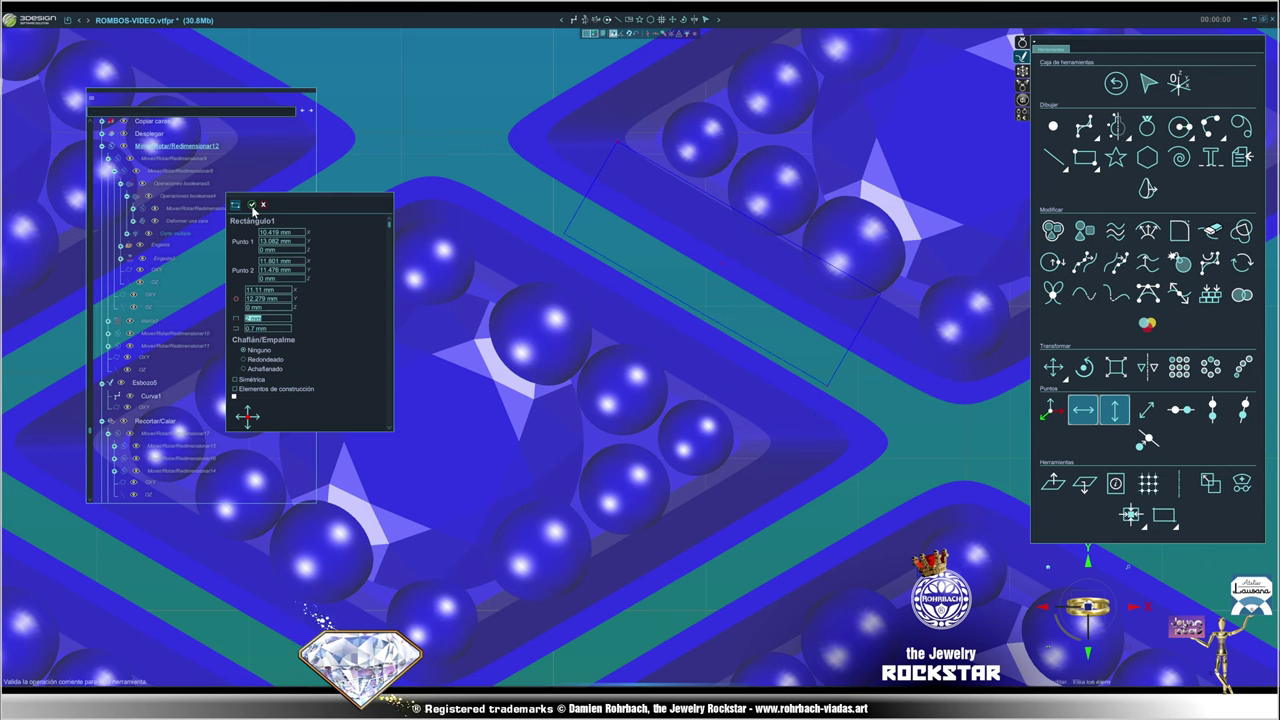
{"action": "left_click", "coordinate": [252, 206]}
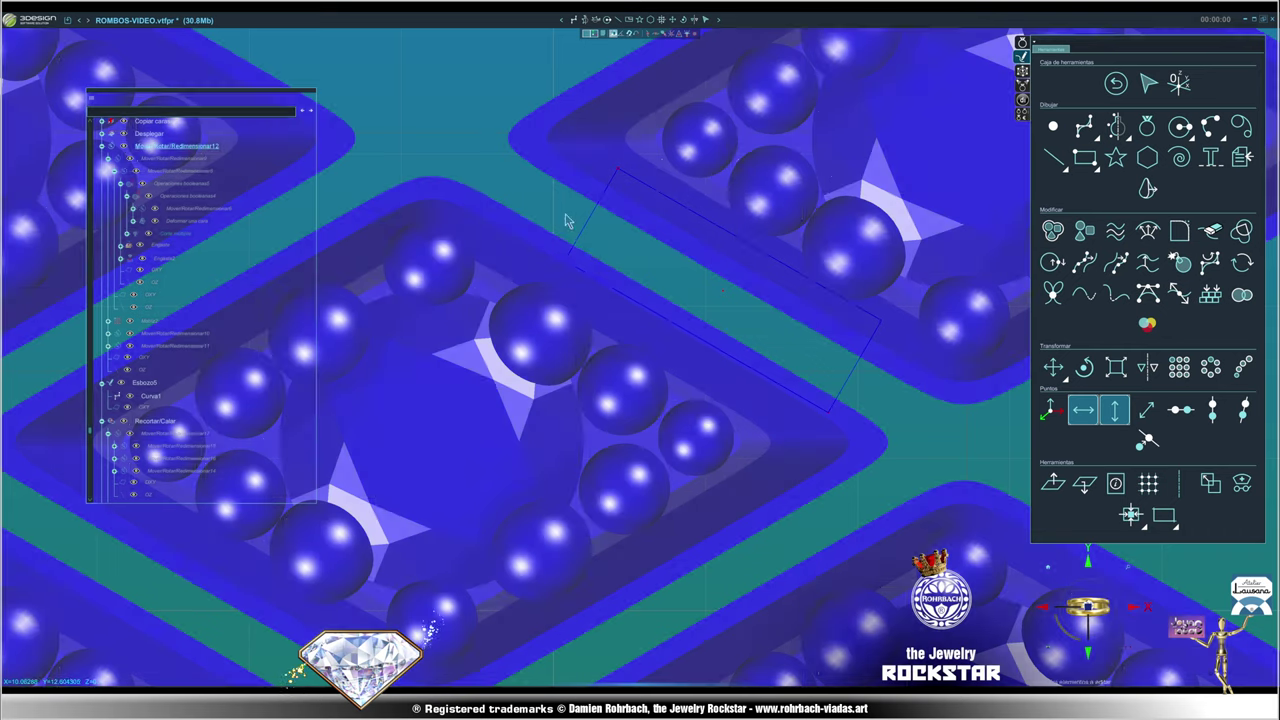
{"action": "left_click", "coordinate": [584, 230]}
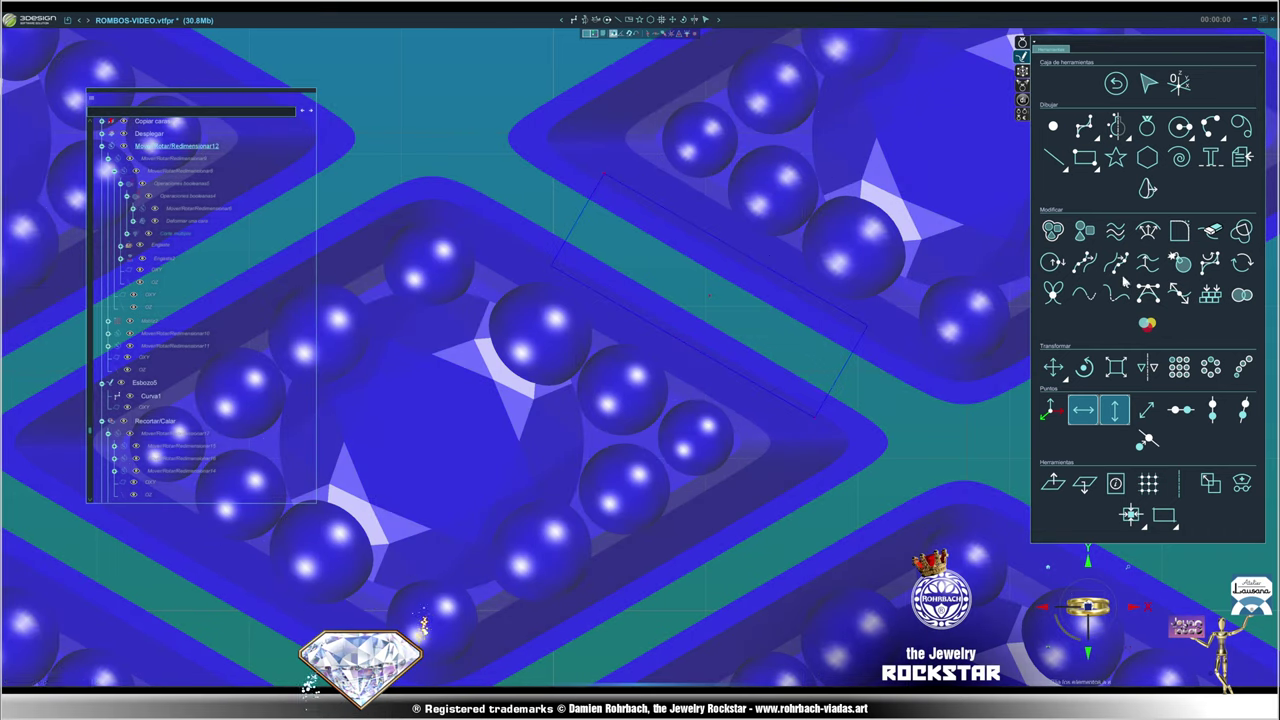
{"action": "left_click", "coordinate": [1210, 262]}
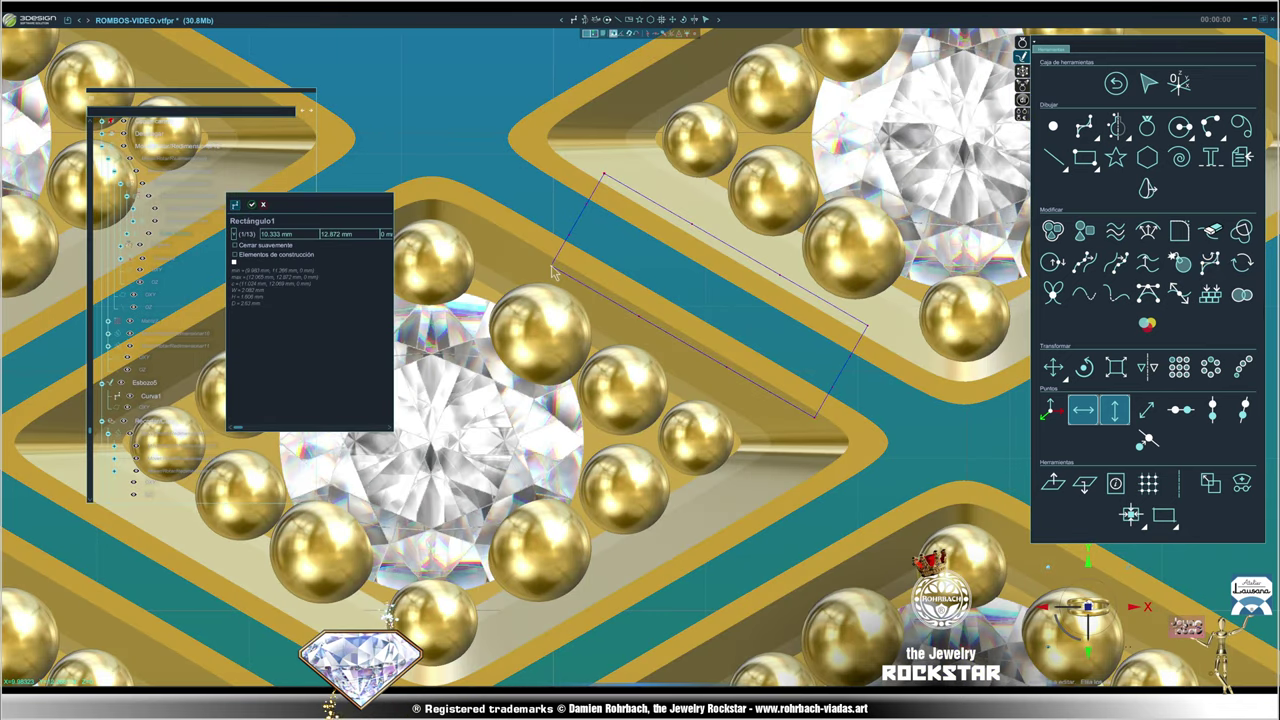
{"action": "left_click_drag", "start_coordinate": [548, 273], "coordinate": [499, 234]}
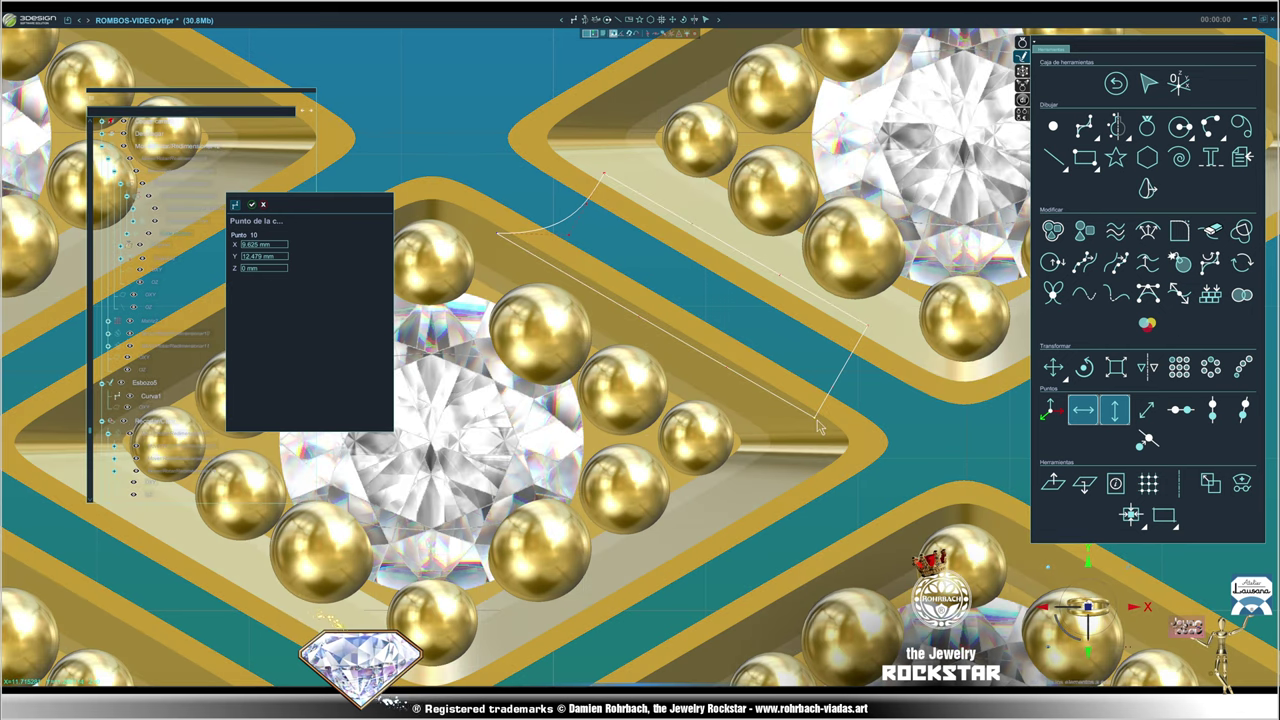
- Move Rectángulo1's point 7 to X 11.382 mm, Y 11.46 mm, curving its corner toward the setting
{"action": "left_click_drag", "start_coordinate": [815, 416], "coordinate": [778, 402]}
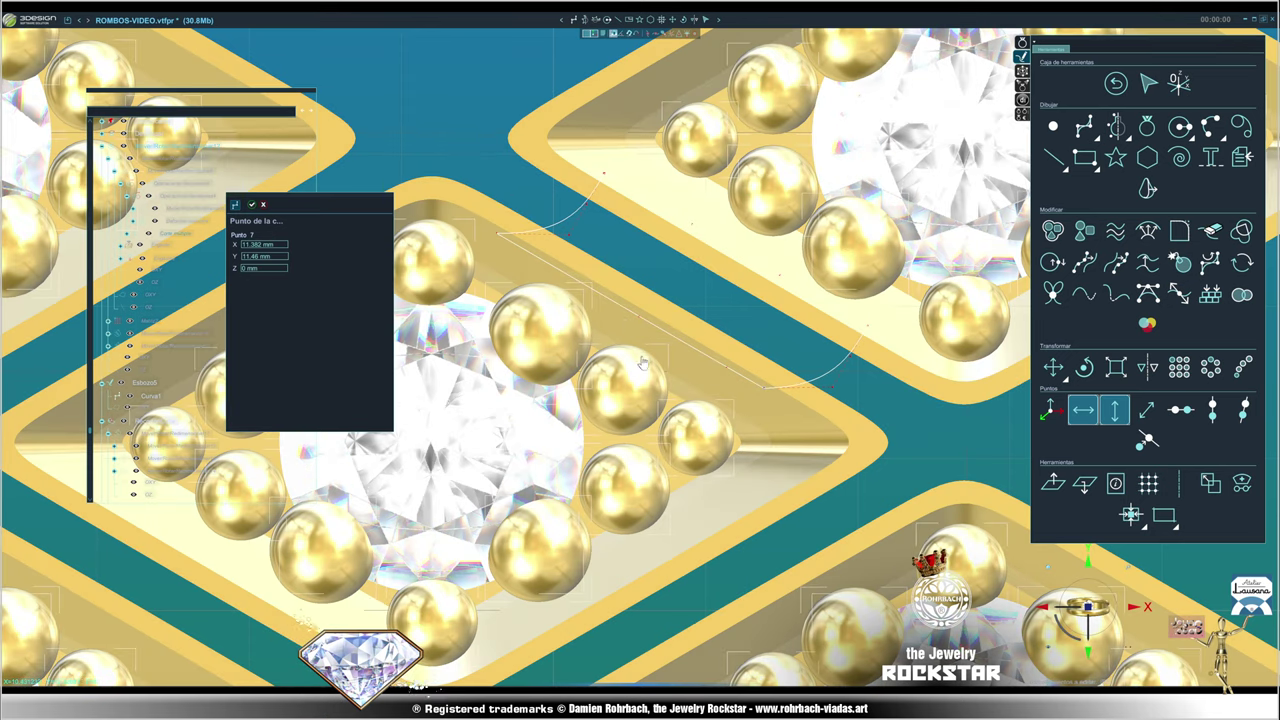
{"action": "scroll", "coordinate": [608, 263], "scroll_direction": "down", "scroll_amount": 5}
{"action": "middle_click_drag", "start_coordinate": [608, 263], "coordinate": [915, 400]}
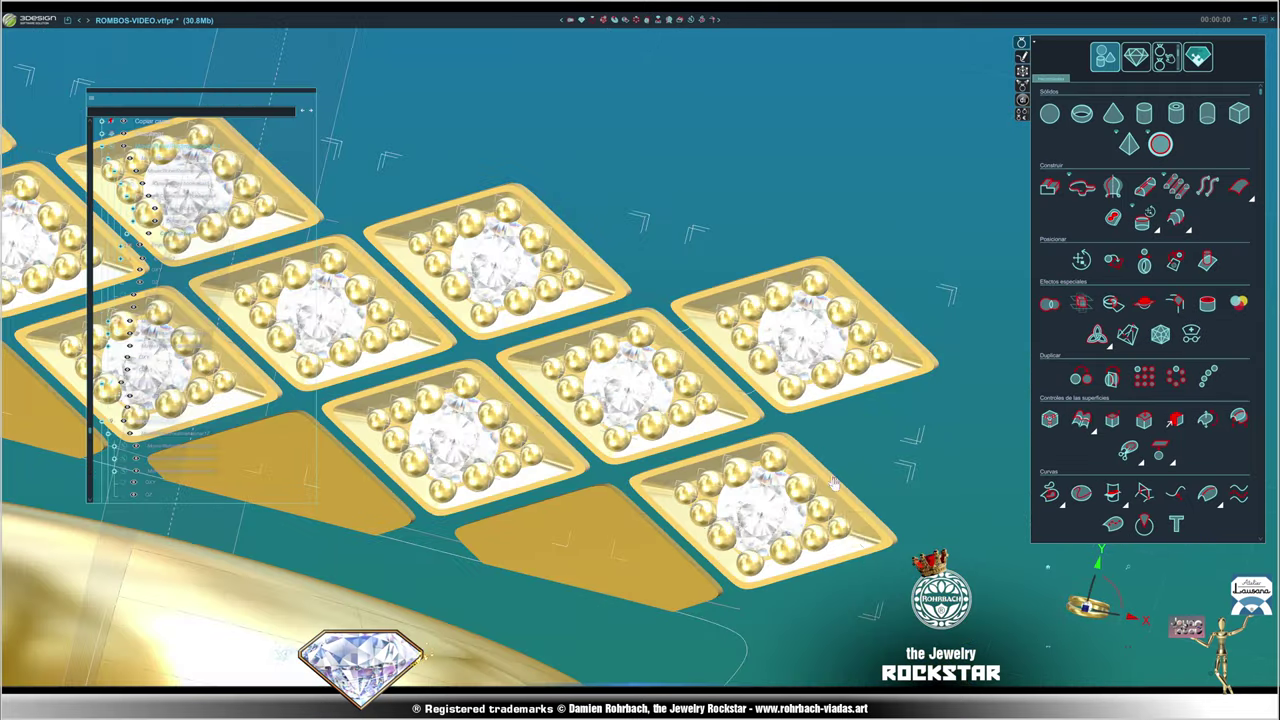
{"action": "middle_click_drag", "start_coordinate": [833, 483], "coordinate": [757, 597]}
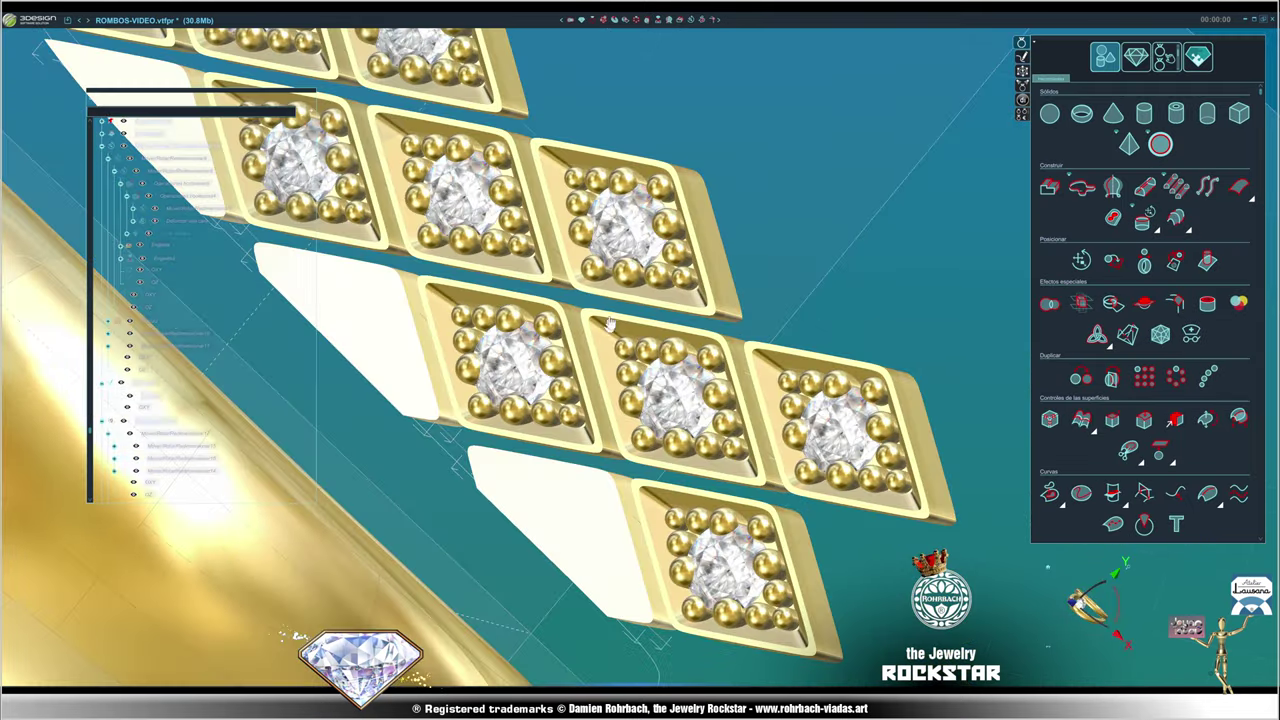
{"action": "scroll", "coordinate": [757, 597], "scroll_direction": "up", "scroll_amount": 5}
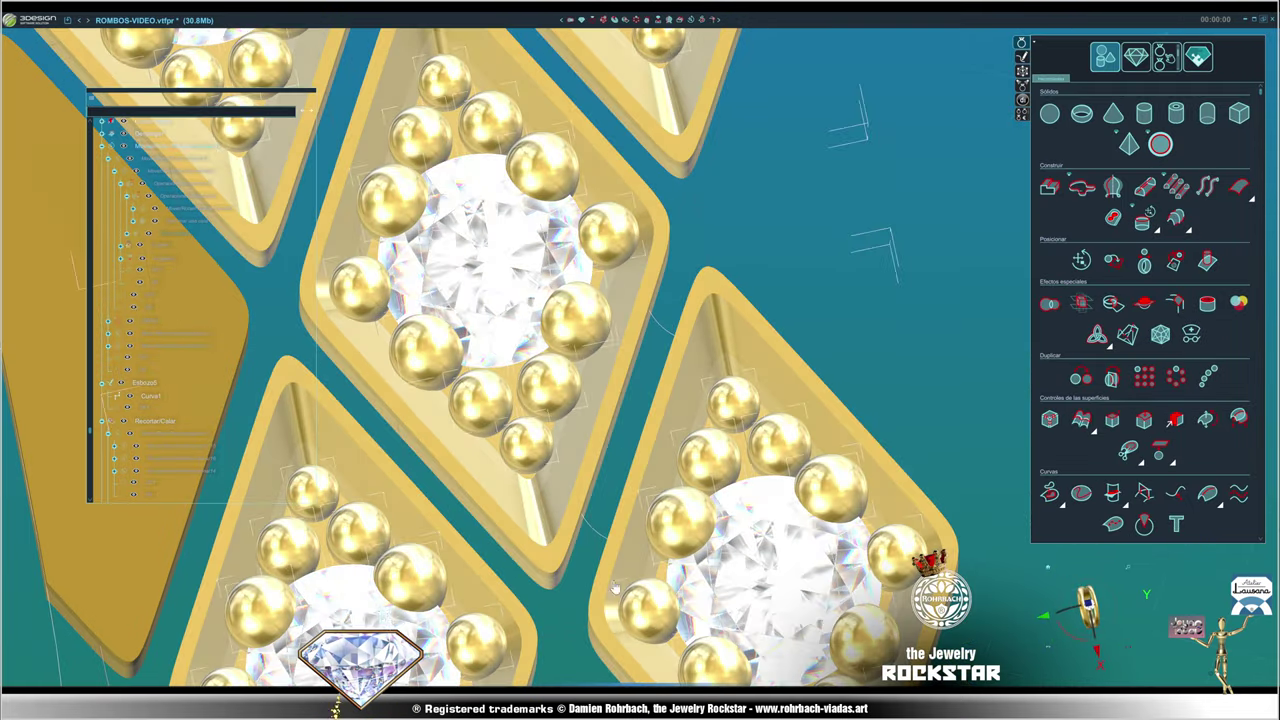
{"action": "middle_click_drag", "start_coordinate": [668, 327], "coordinate": [630, 634]}
{"action": "scroll", "coordinate": [630, 634], "scroll_direction": "down", "scroll_amount": 3}
{"action": "scroll", "coordinate": [635, 438], "scroll_direction": "up", "scroll_amount": 3}
{"action": "mouse_move", "coordinate": [635, 438]}
{"action": "middle_mouse_down"}
{"action": "mouse_move", "coordinate": [583, 492]}
{"action": "mouse_move", "coordinate": [656, 404]}
{"action": "mouse_move", "coordinate": [660, 354]}
{"action": "middle_mouse_up"}
- Extrude the rectangle to both sides, creating the connector block Extrusión6
{"action": "scroll", "coordinate": [750, 253], "scroll_direction": "up", "scroll_amount": 3}
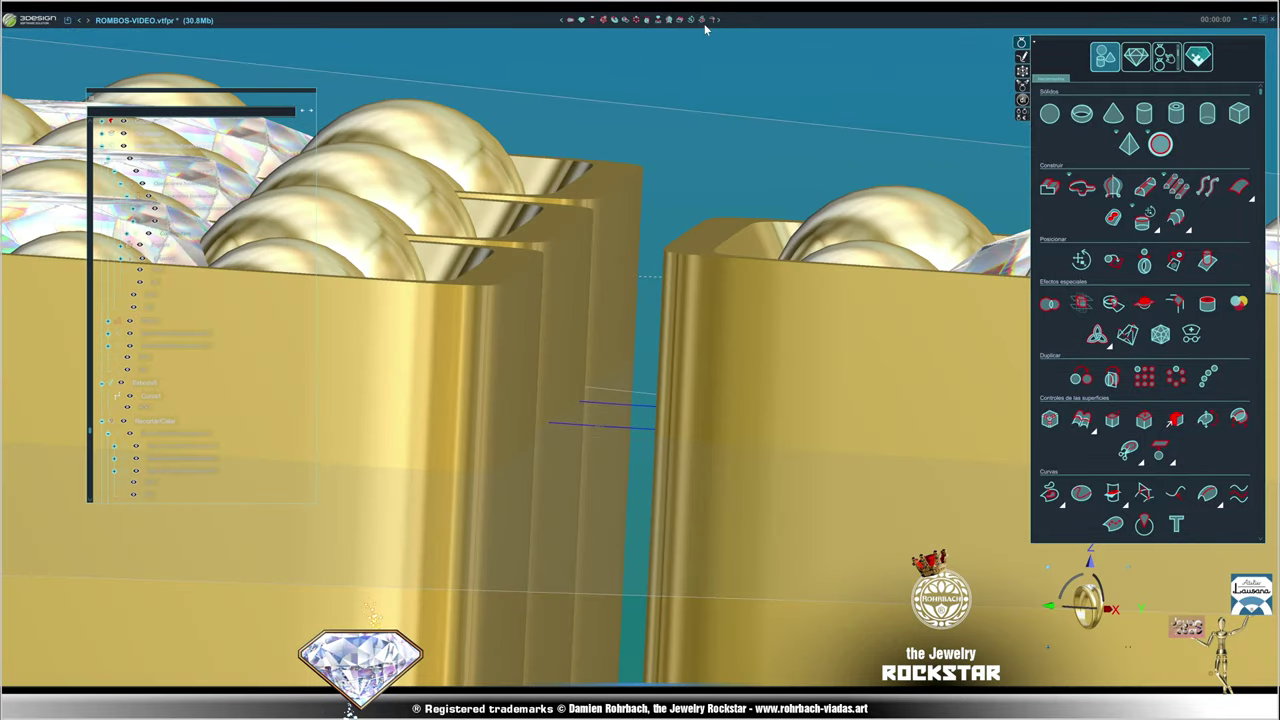
{"action": "left_click", "coordinate": [1049, 187]}
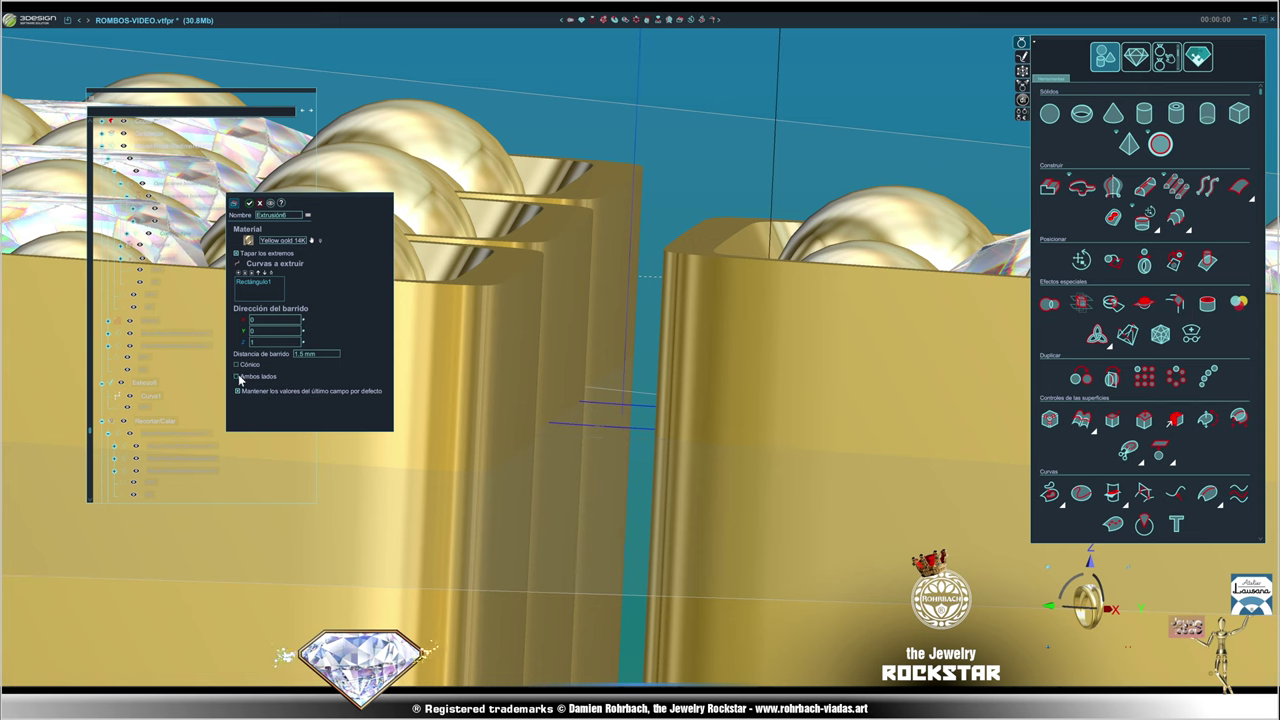
{"action": "left_click", "coordinate": [237, 377]}
{"action": "left_click", "coordinate": [289, 215]}
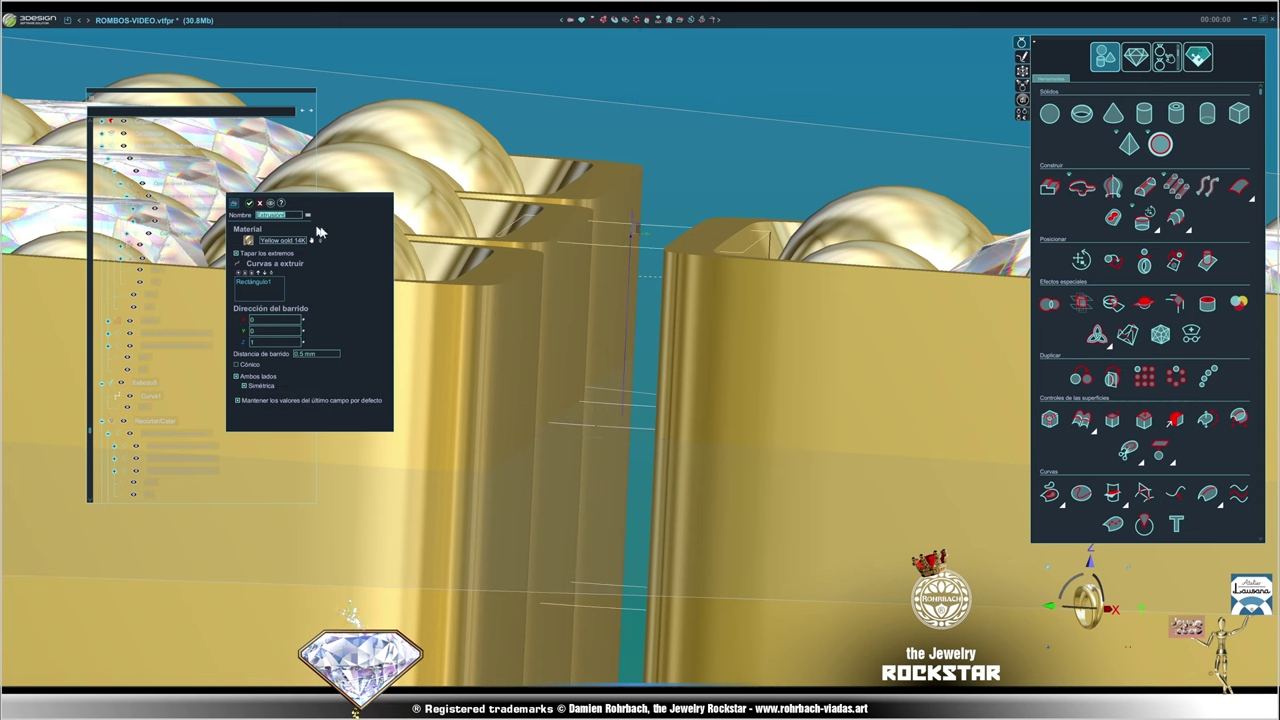
{"action": "scroll", "coordinate": [659, 155], "scroll_direction": "down", "scroll_amount": 3}
{"action": "key", "text": "Return"}
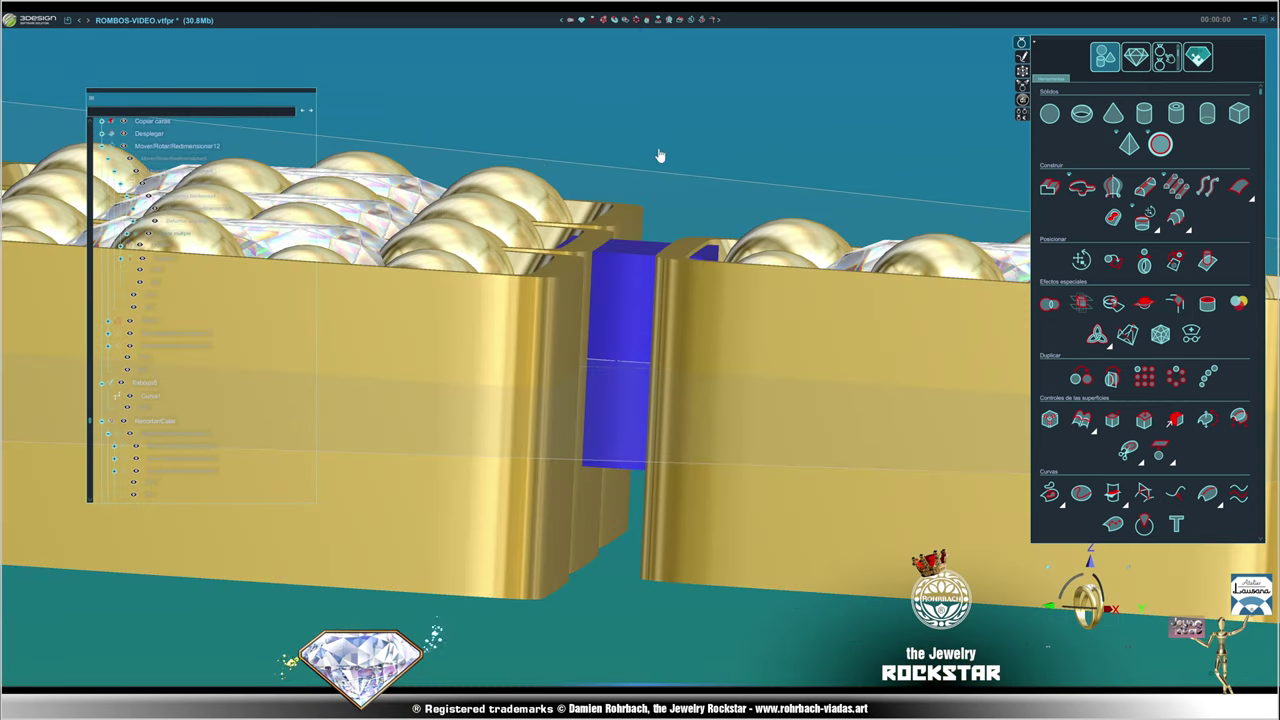
- Lower the connector block −0.365 mm along Z so it sits flush between the rhombus settings
{"action": "left_click", "coordinate": [693, 27]}
{"action": "left_click_drag", "start_coordinate": [630, 410], "coordinate": [633, 340]}
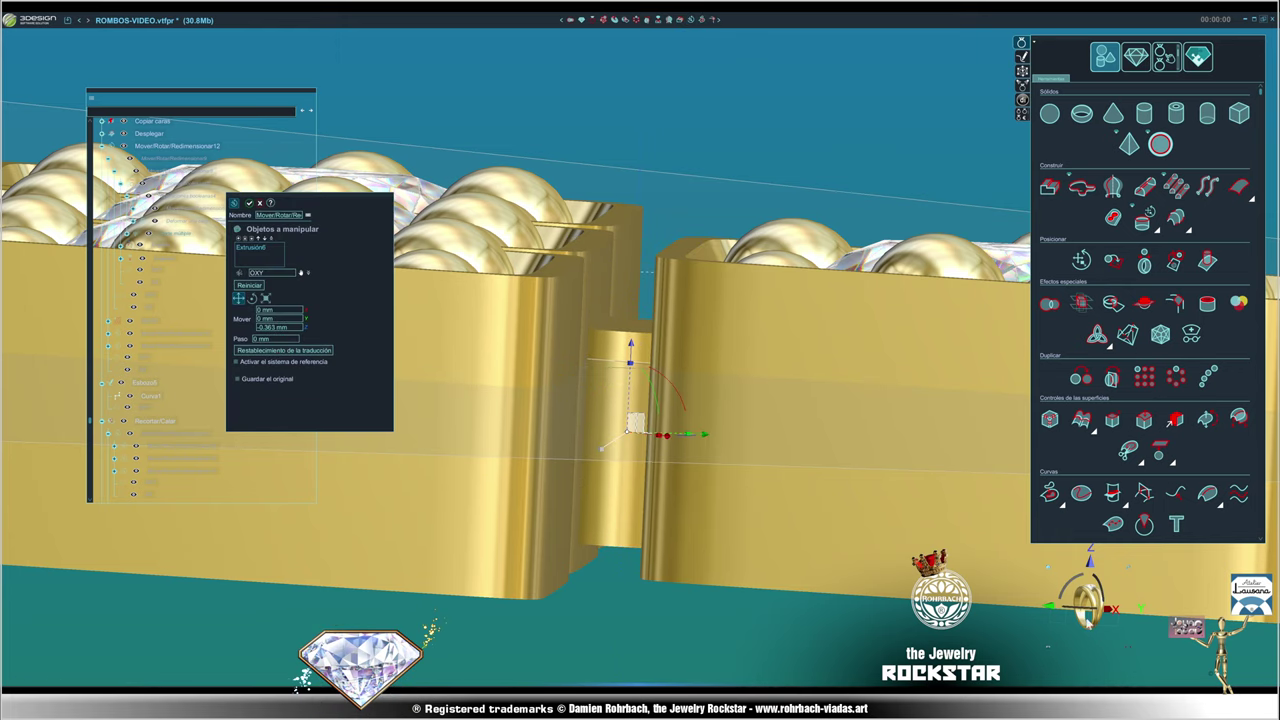
{"action": "middle_click_drag", "start_coordinate": [666, 437], "coordinate": [777, 434]}
{"action": "scroll", "coordinate": [777, 434], "scroll_direction": "up", "scroll_amount": 5}
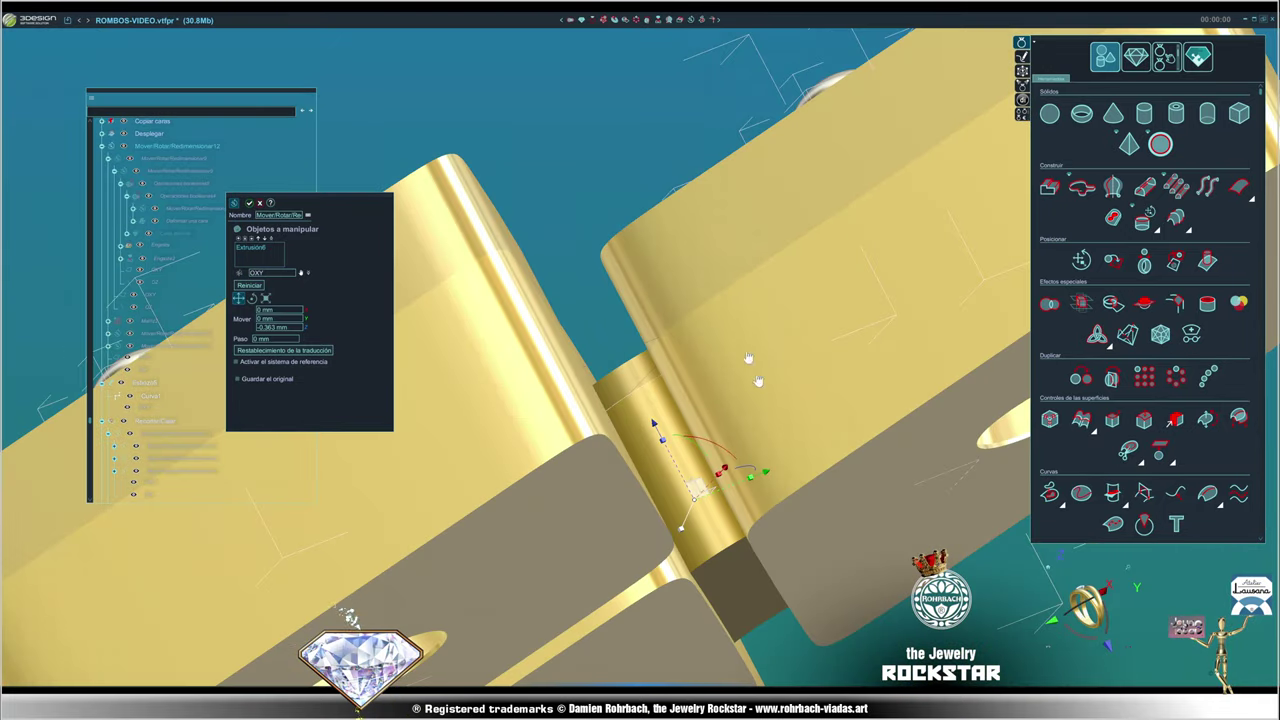
{"action": "middle_click_drag", "start_coordinate": [836, 401], "coordinate": [682, 457]}
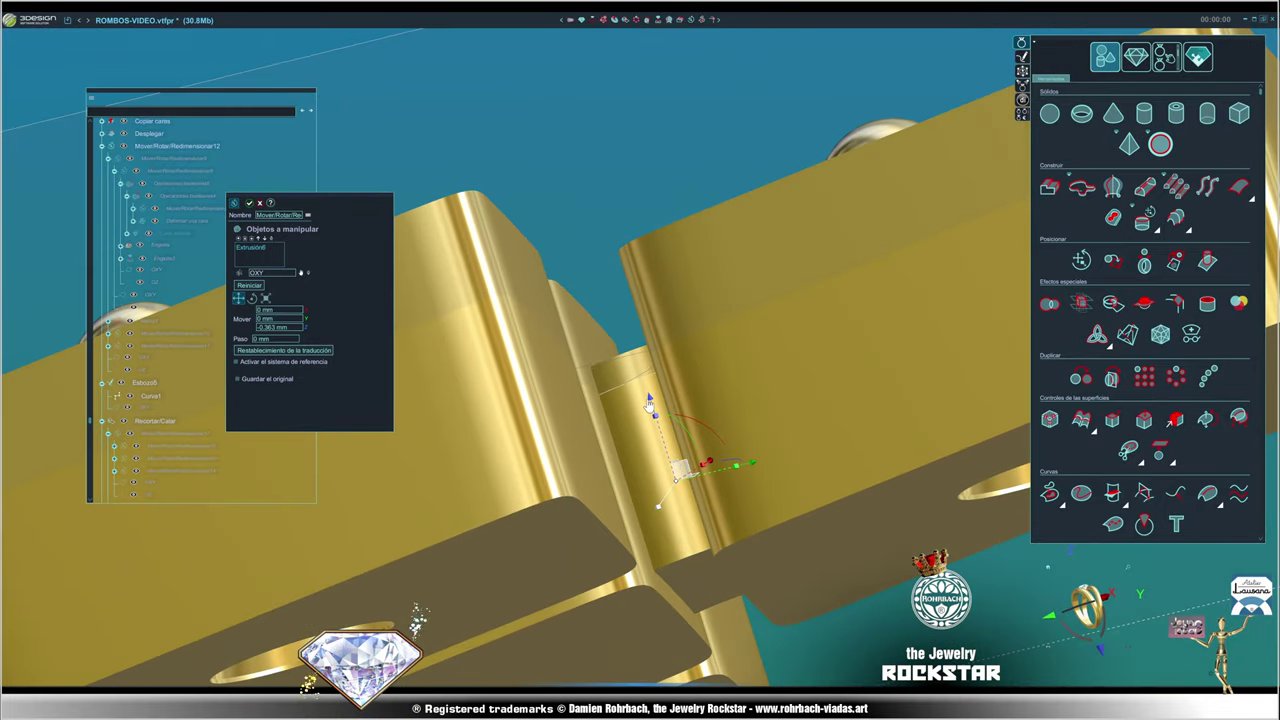
{"action": "left_click_drag", "start_coordinate": [649, 400], "coordinate": [665, 421]}
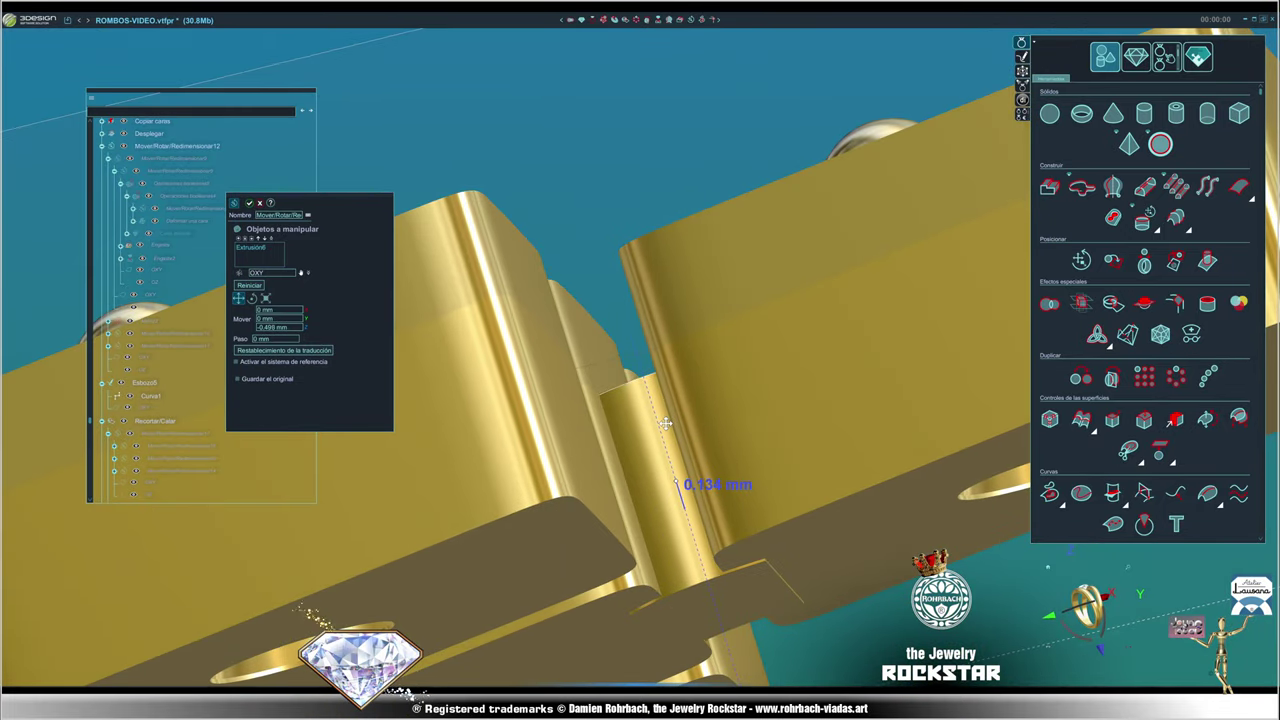
{"action": "left_click_drag", "start_coordinate": [665, 421], "coordinate": [665, 396]}
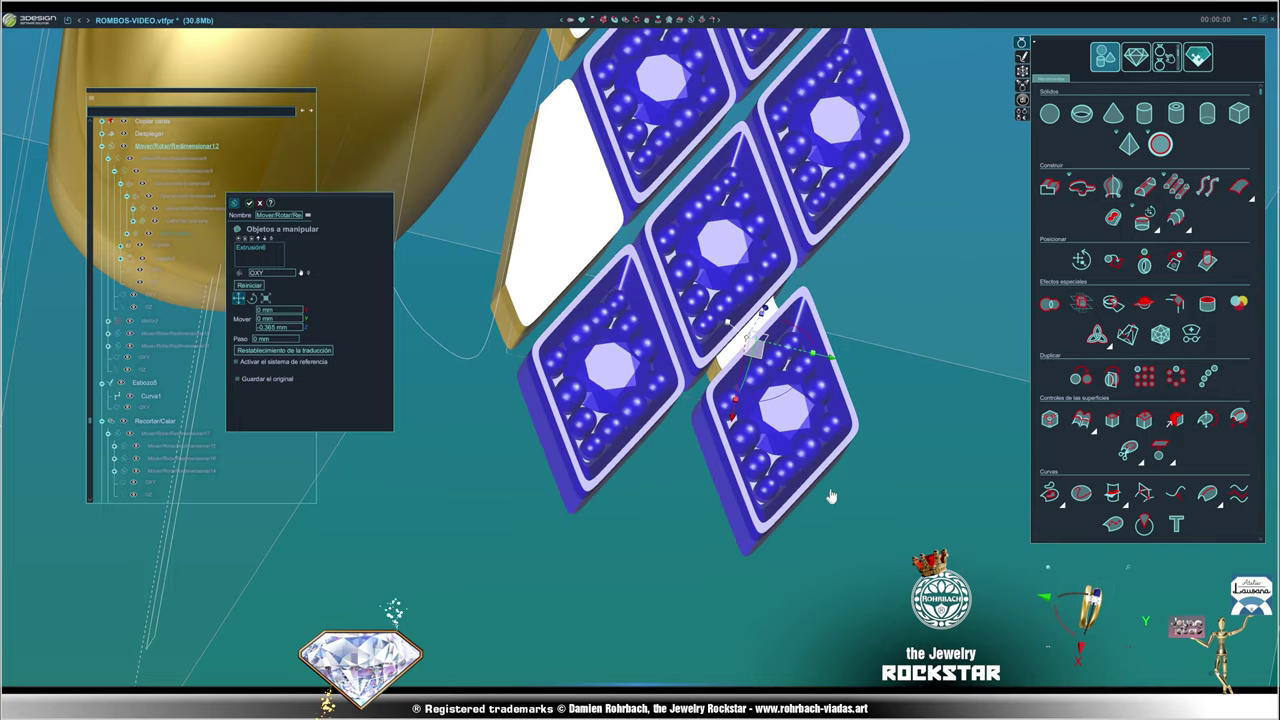
{"action": "key", "text": "Return"}
{"action": "middle_click_drag", "start_coordinate": [835, 488], "coordinate": [735, 342]}
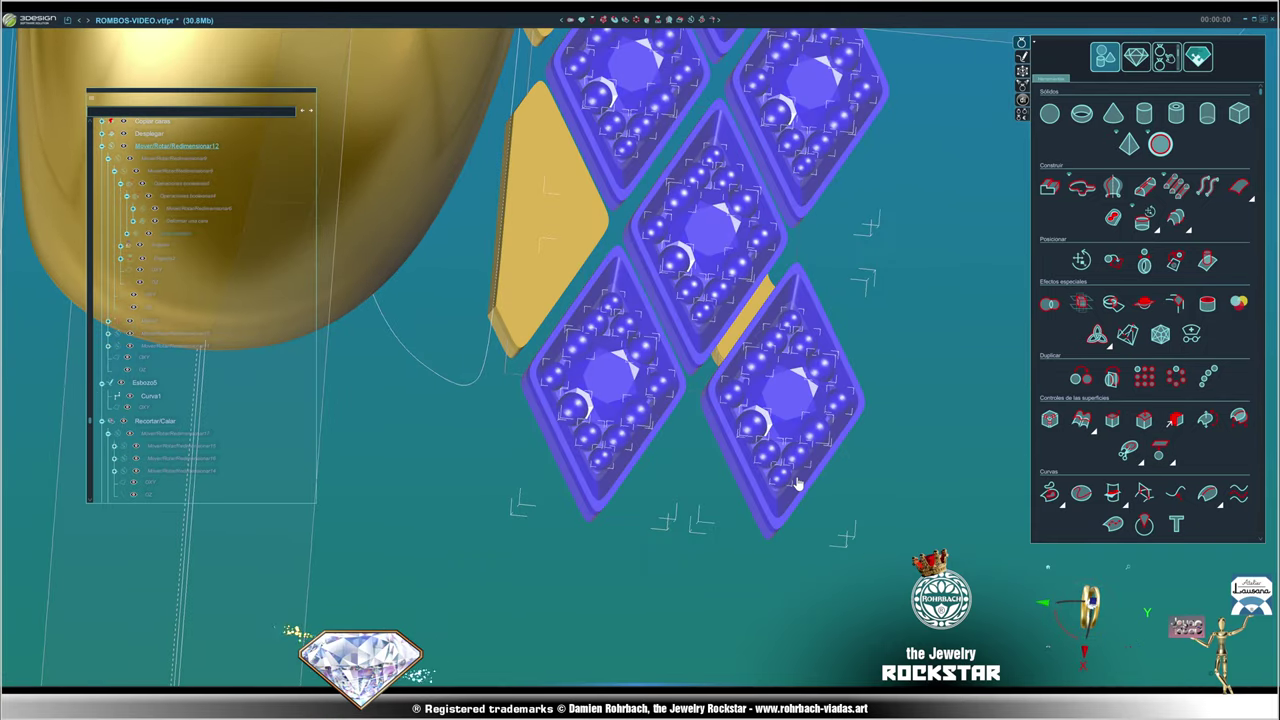
{"action": "scroll", "coordinate": [735, 342], "scroll_direction": "up", "scroll_amount": 3}
{"action": "scroll", "coordinate": [798, 277], "scroll_direction": "down", "scroll_amount": 5}
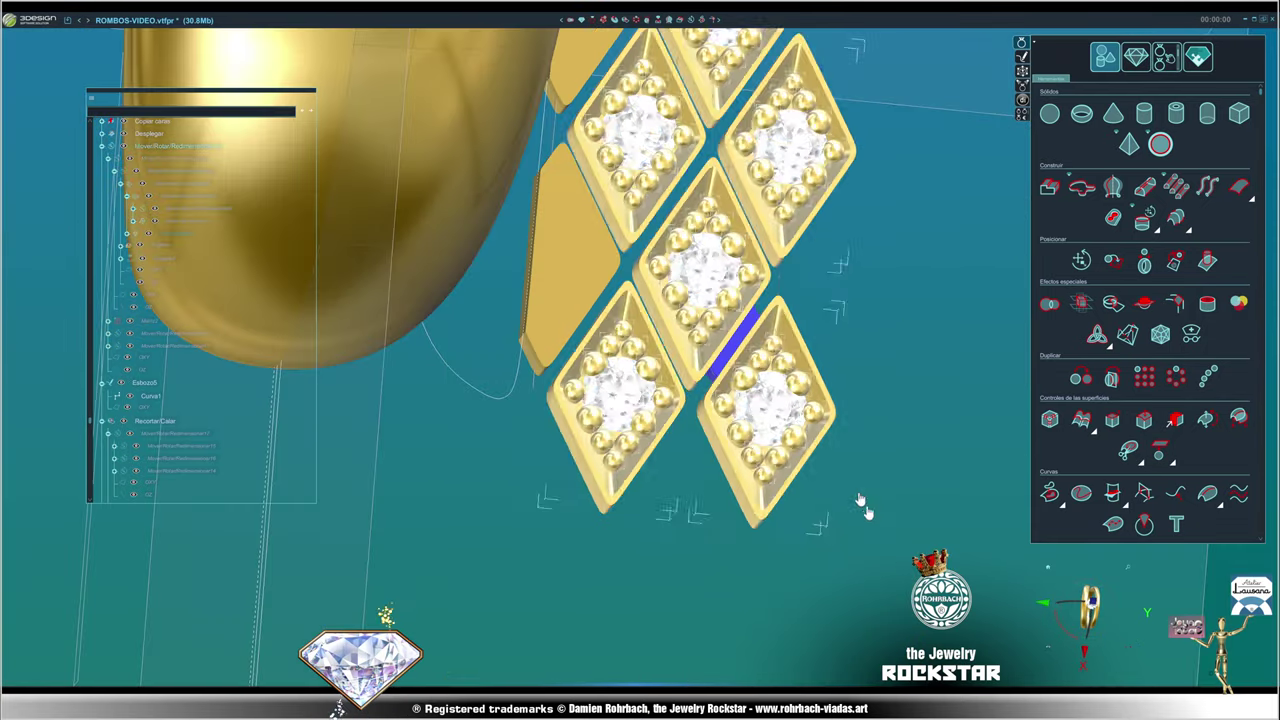
{"action": "middle_click_drag", "start_coordinate": [863, 506], "coordinate": [663, 537]}
{"action": "scroll", "coordinate": [910, 457], "scroll_direction": "up", "scroll_amount": 3}
- Create a 50 × 50 mm reference plane cutting diagonally through the rhombus settings
{"action": "scroll", "coordinate": [803, 435], "scroll_direction": "down", "scroll_amount": 3}
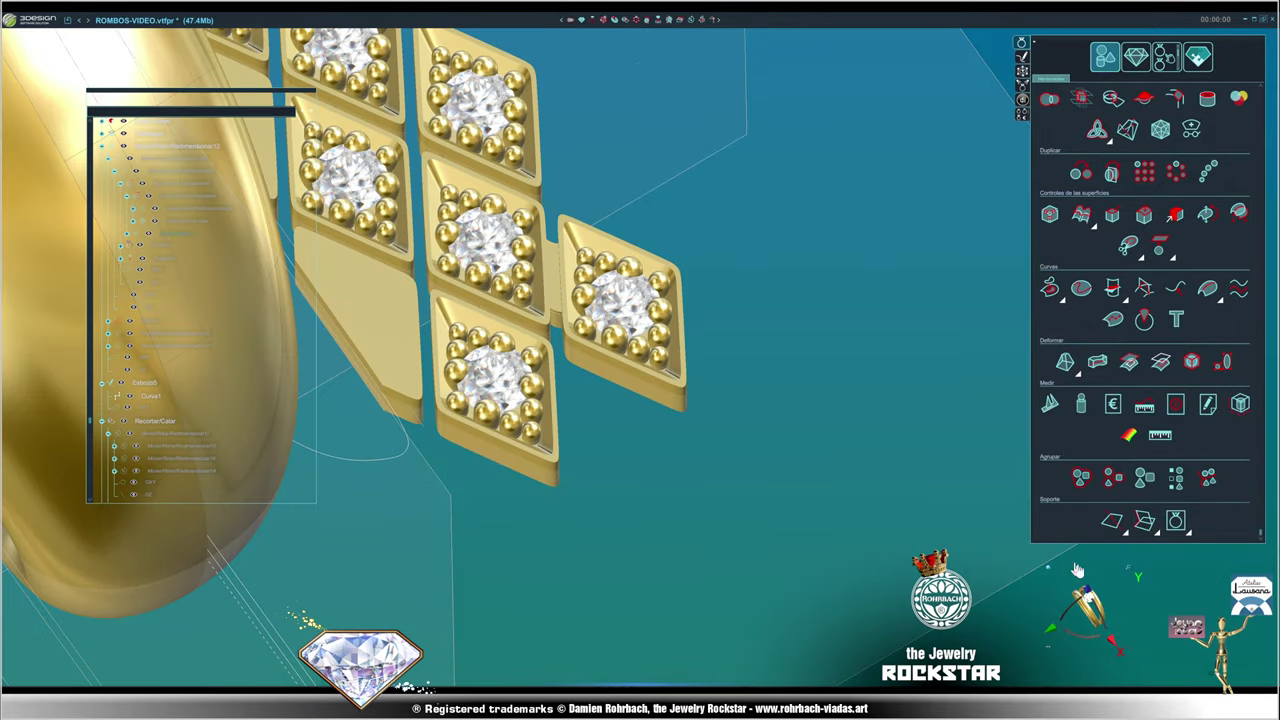
{"action": "left_click", "coordinate": [1144, 520]}
{"action": "middle_click_drag", "start_coordinate": [714, 472], "coordinate": [509, 454]}
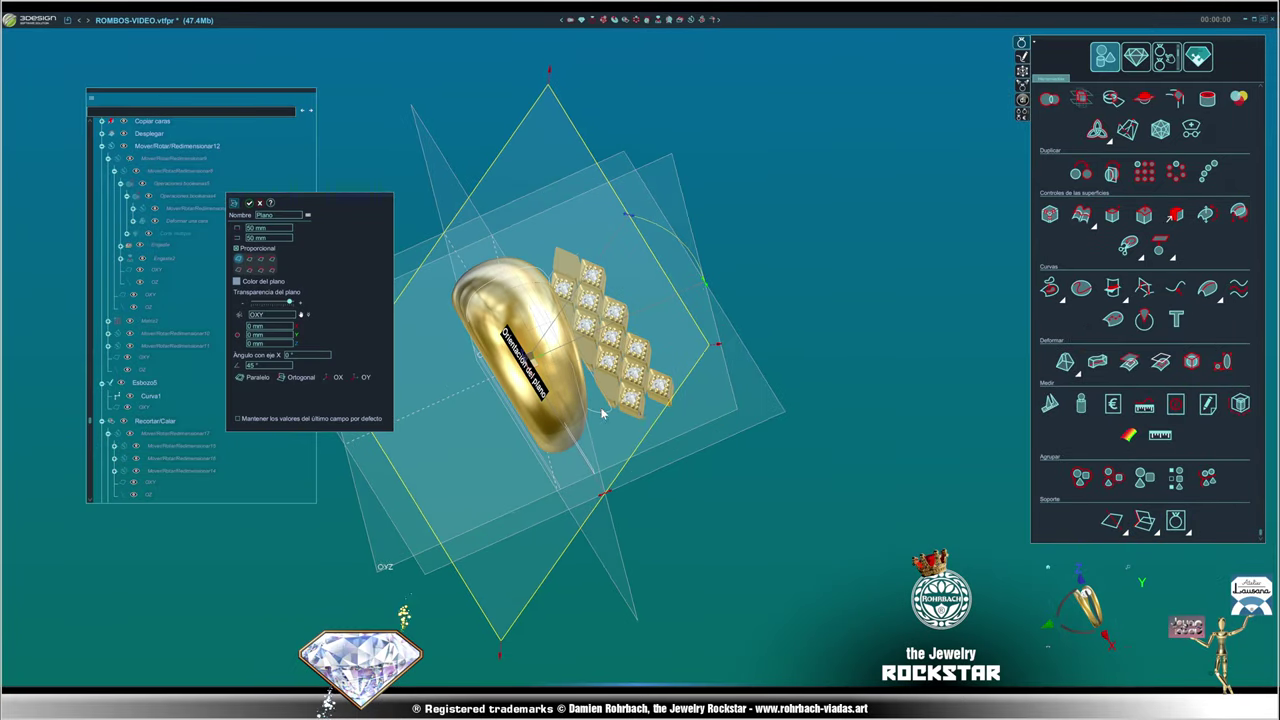
{"action": "scroll", "coordinate": [509, 454], "scroll_direction": "up", "scroll_amount": 2}
{"action": "left_click", "coordinate": [1090, 600]}
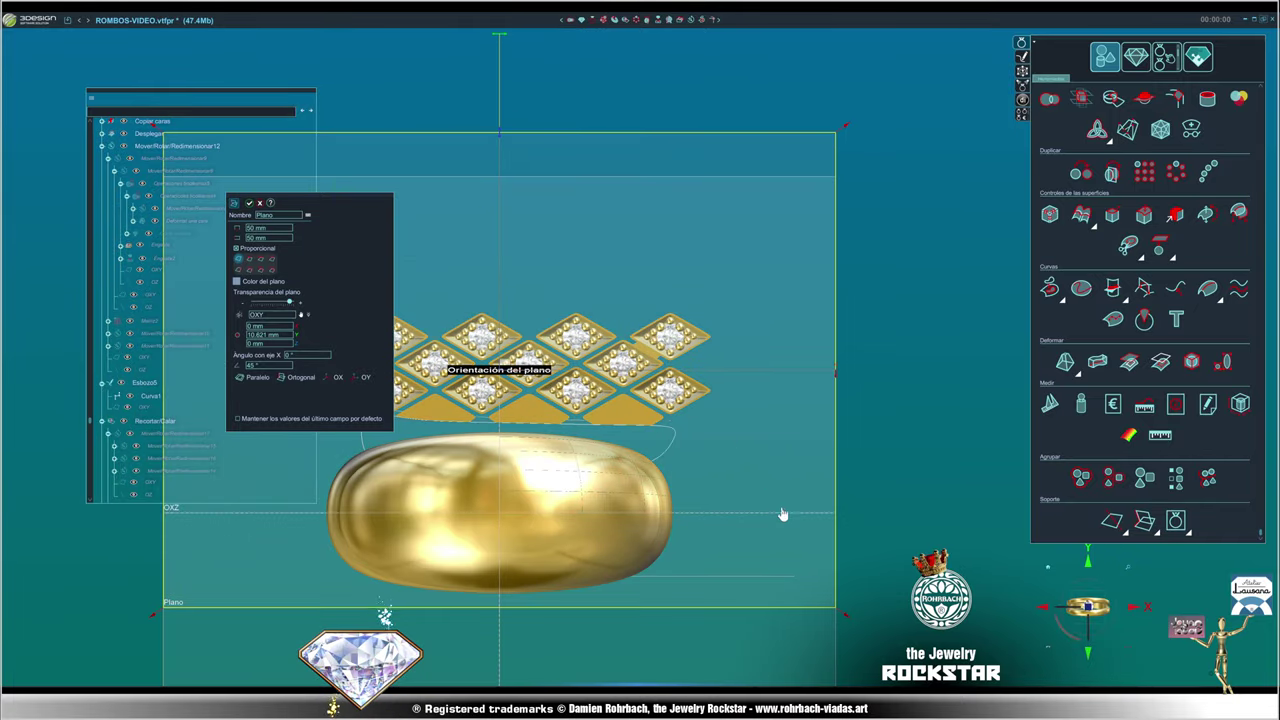
{"action": "mouse_move", "coordinate": [780, 514]}
{"action": "middle_mouse_down"}
{"action": "mouse_move", "coordinate": [728, 475]}
{"action": "mouse_move", "coordinate": [837, 443]}
{"action": "mouse_move", "coordinate": [649, 417]}
{"action": "middle_mouse_up"}
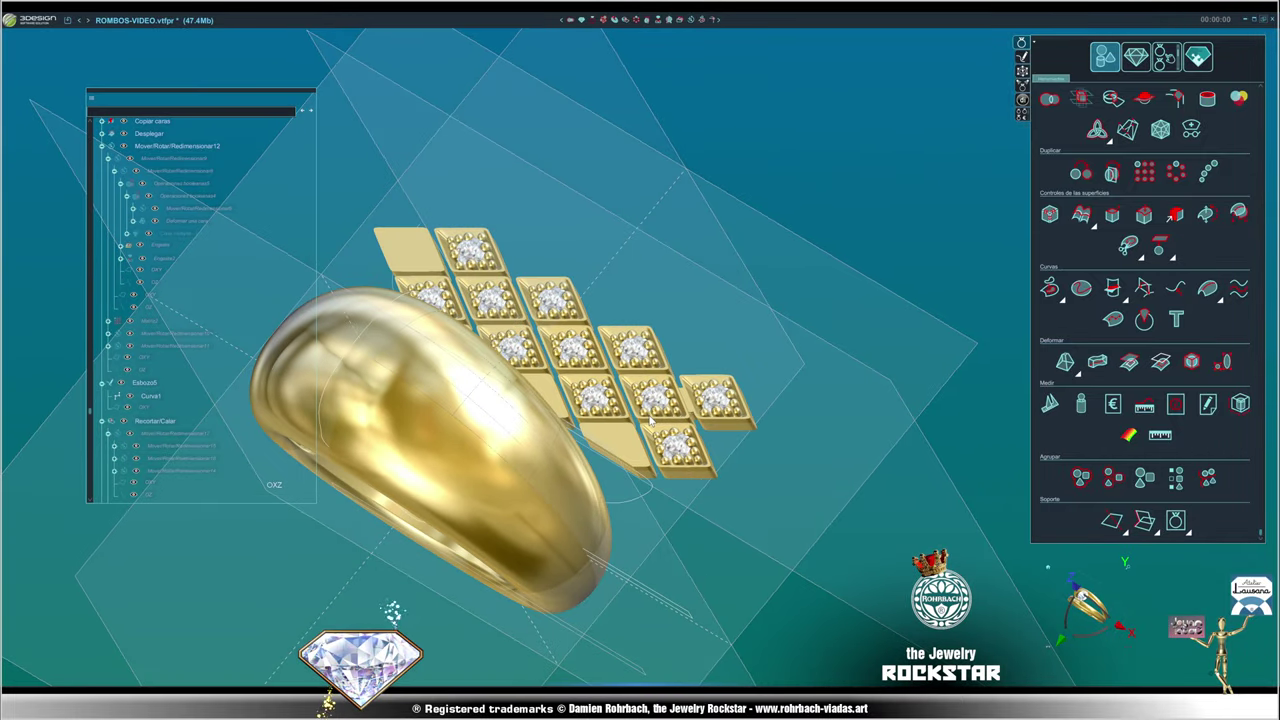
- Set the new plane's Color del plano to magenta
{"action": "double_click", "coordinate": [817, 344]}
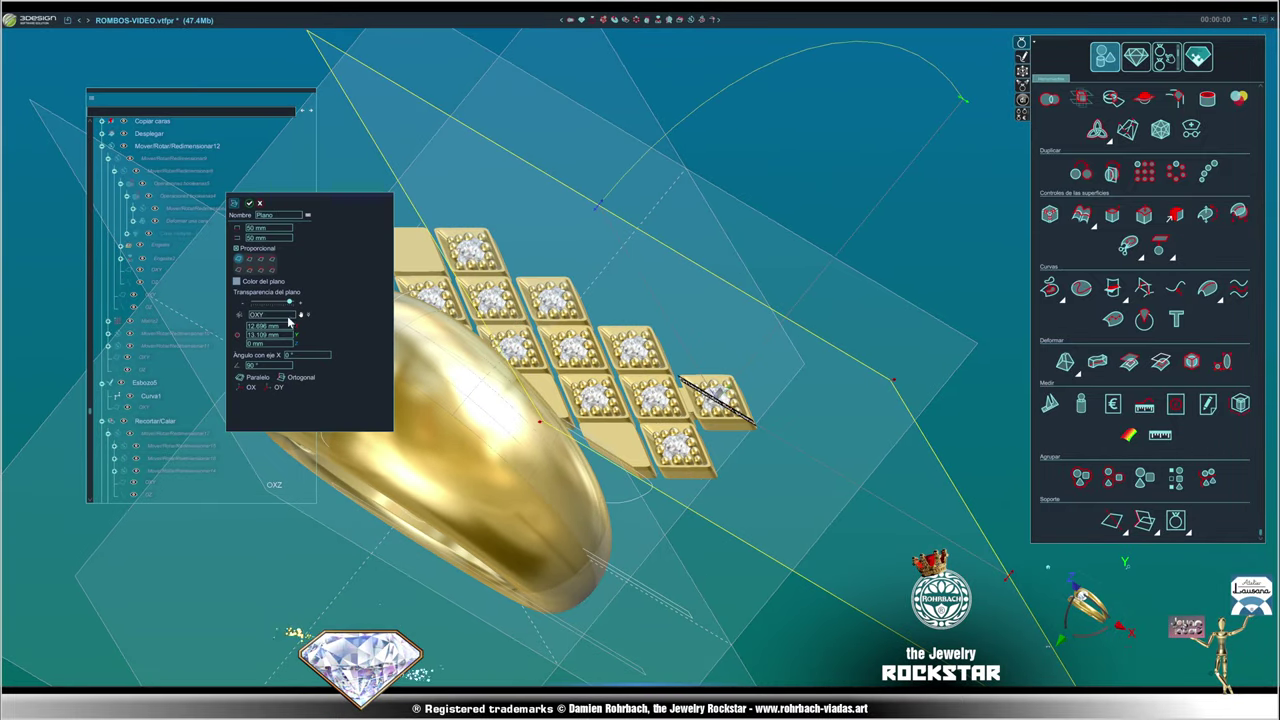
{"action": "left_click", "coordinate": [237, 283]}
{"action": "left_click_drag", "start_coordinate": [730, 363], "coordinate": [722, 367]}
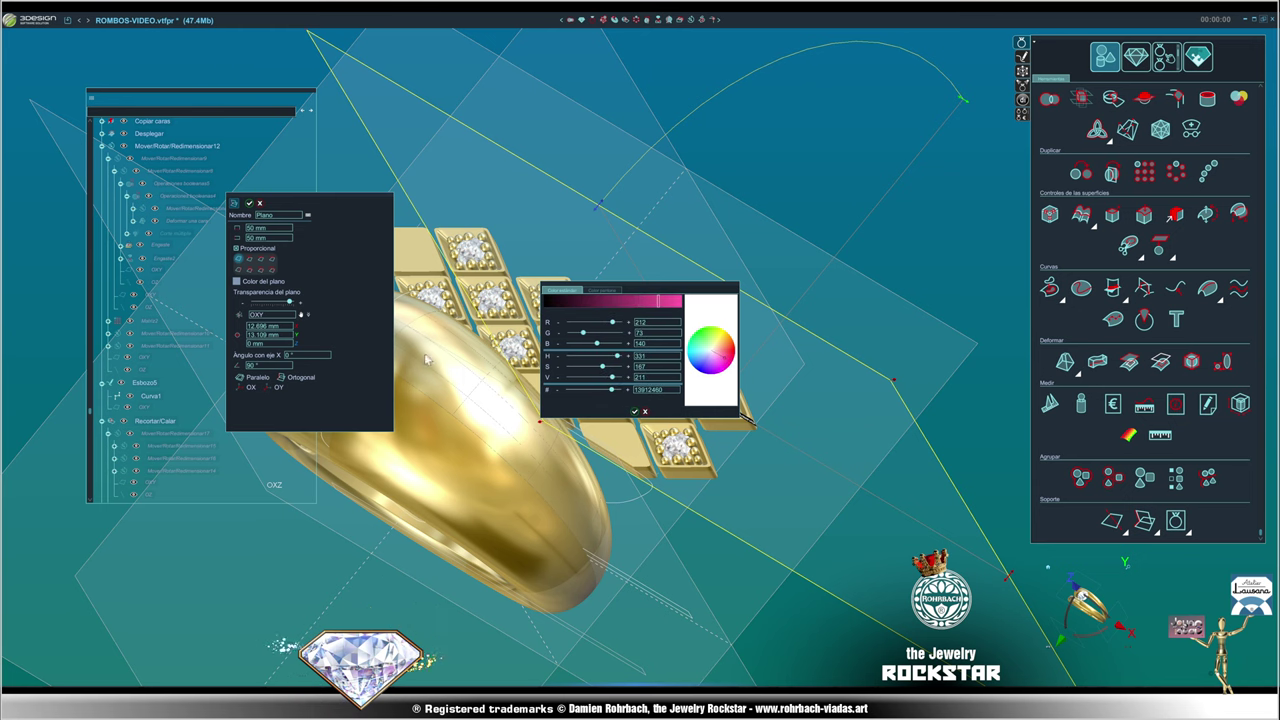
{"action": "left_click", "coordinate": [634, 413]}
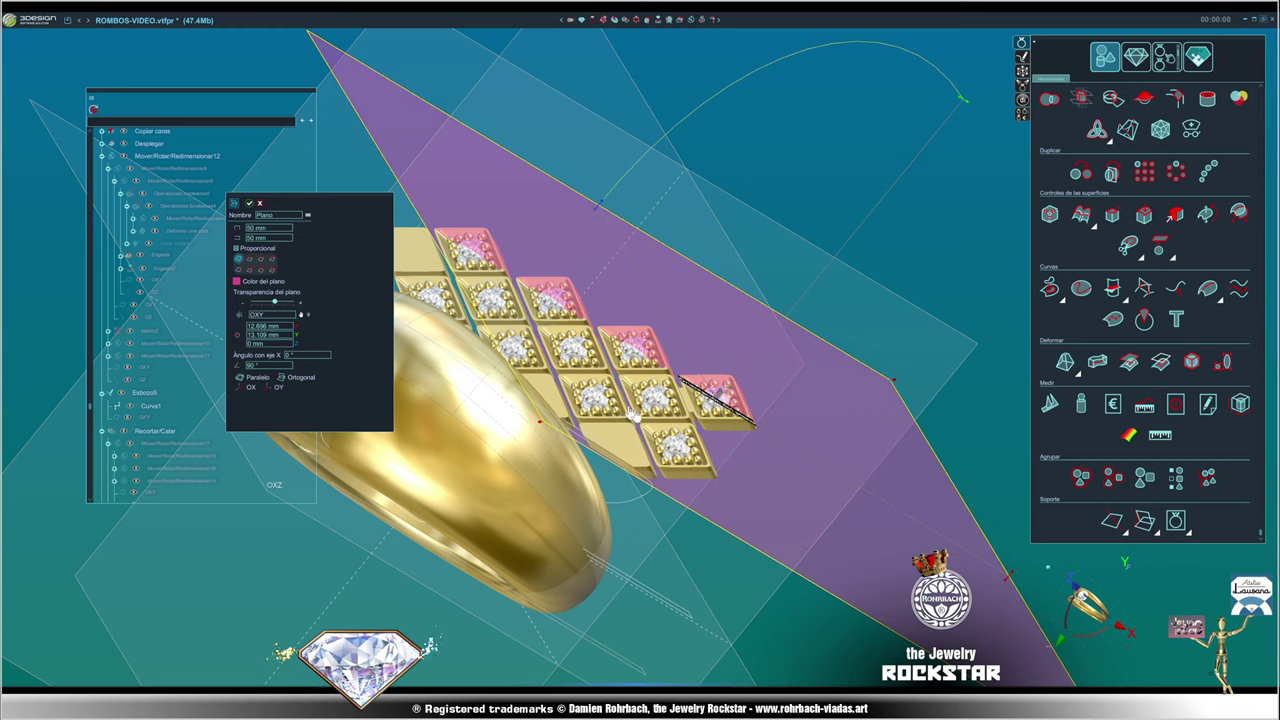
{"action": "mouse_move", "coordinate": [848, 374]}
{"action": "middle_mouse_down"}
{"action": "mouse_move", "coordinate": [890, 528]}
{"action": "mouse_move", "coordinate": [865, 442]}
{"action": "middle_mouse_up"}
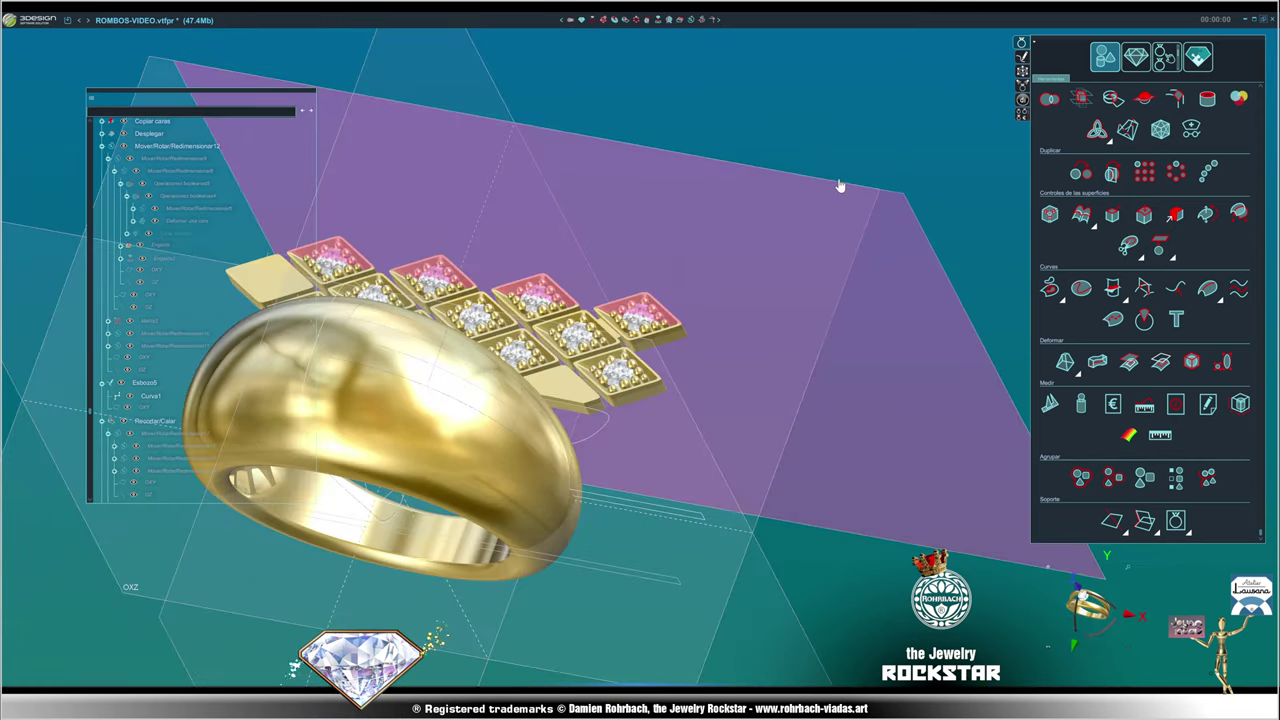
{"action": "right_click", "coordinate": [830, 188]}
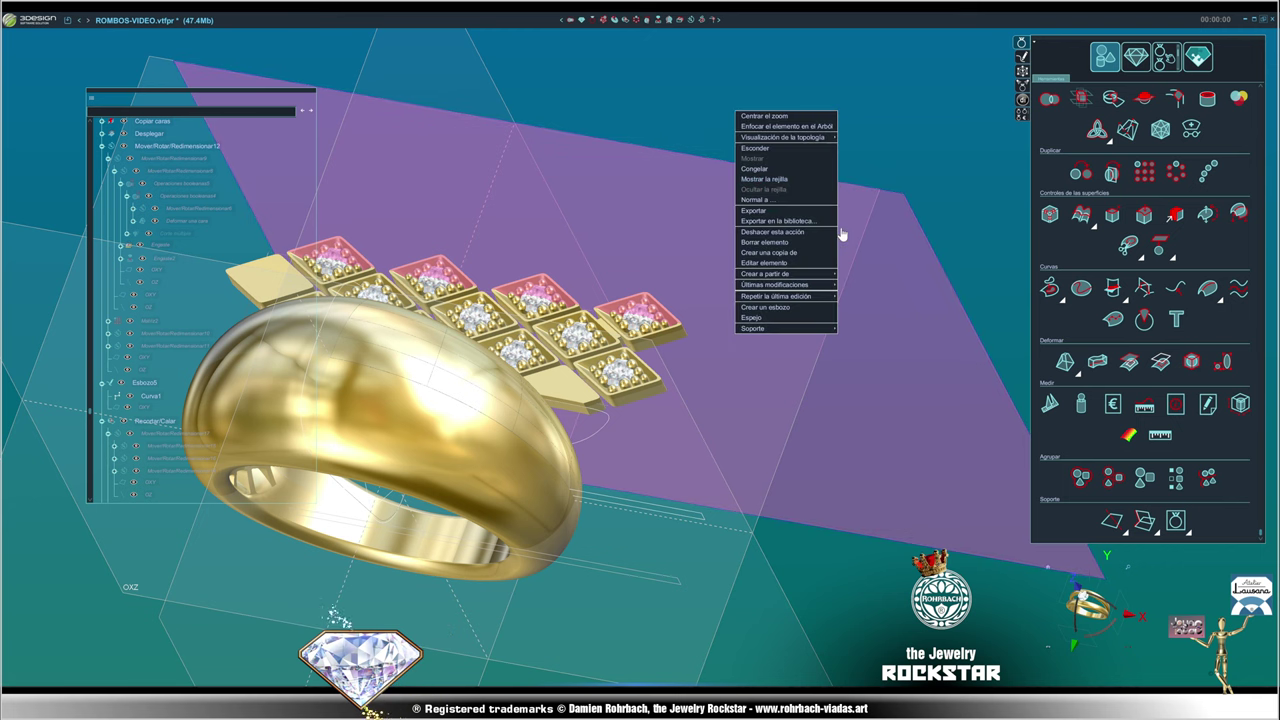
- Copy the plane as Plano2, stand it at 90°, and colour it orange-red
{"action": "left_click", "coordinate": [780, 262]}
{"action": "middle_click_drag", "start_coordinate": [652, 424], "coordinate": [745, 478]}
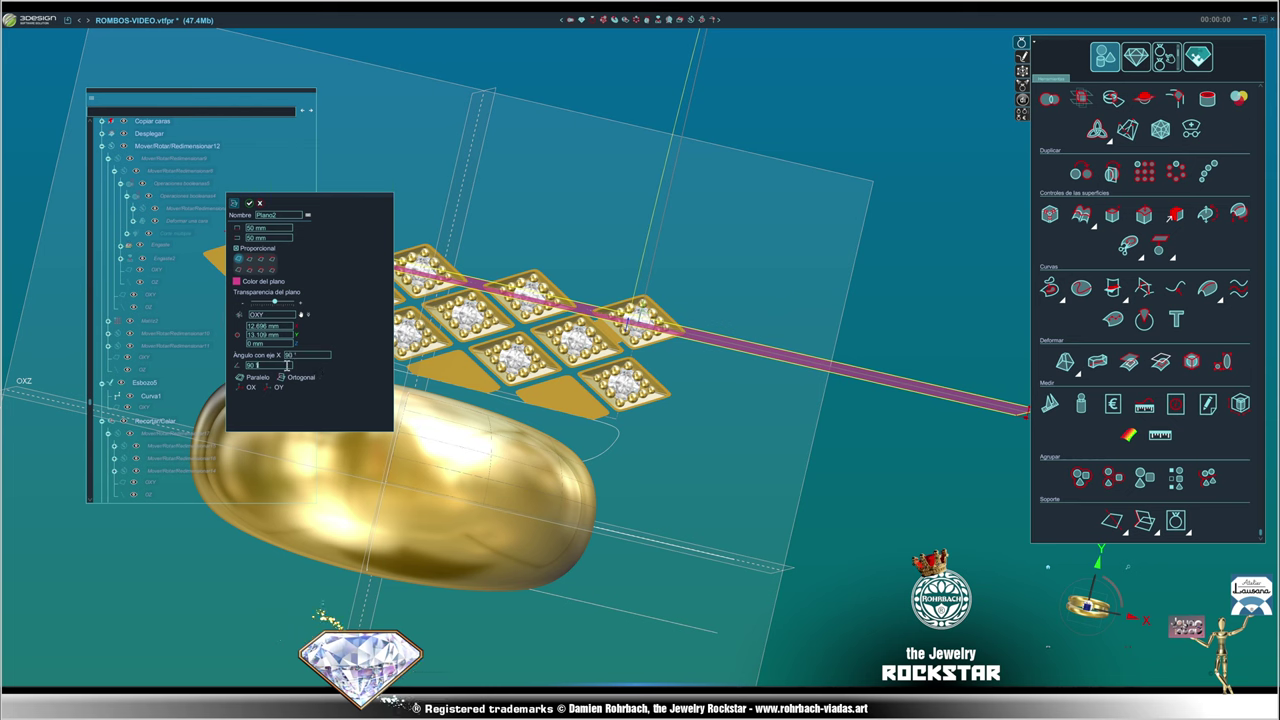
{"action": "key", "text": "Return"}
{"action": "left_click", "coordinate": [237, 283]}
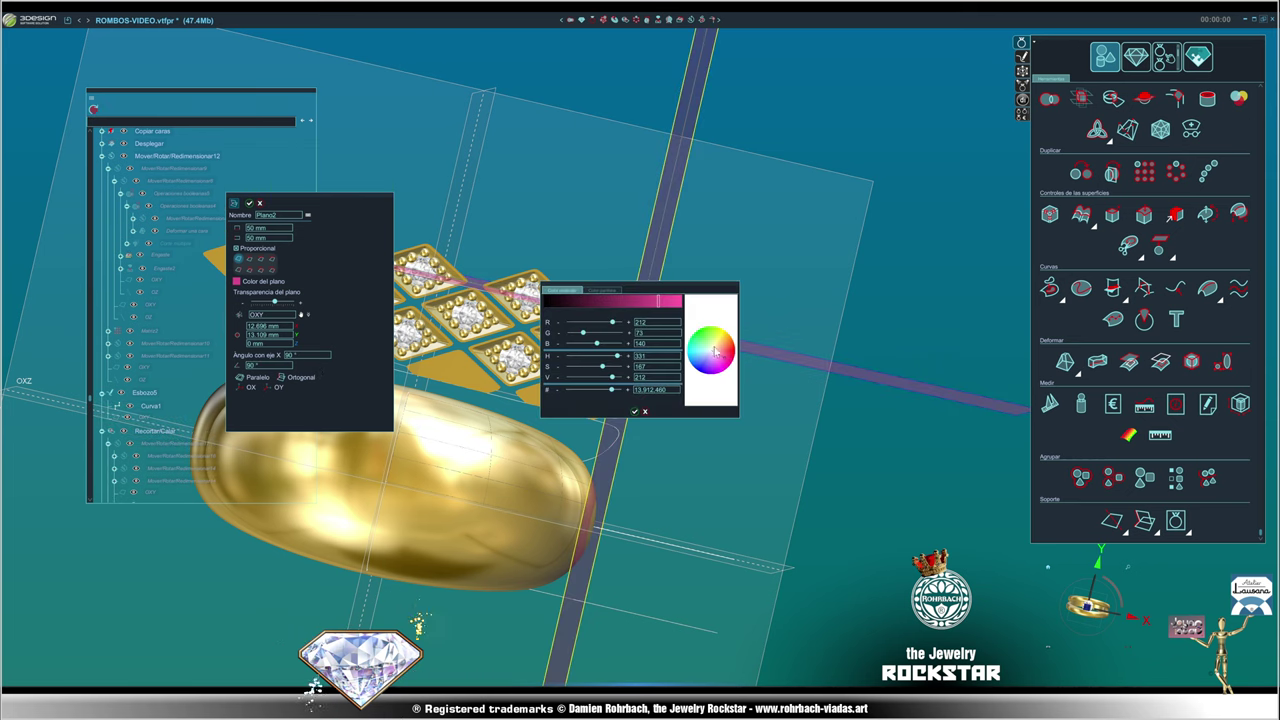
{"action": "left_click_drag", "start_coordinate": [714, 350], "coordinate": [727, 352]}
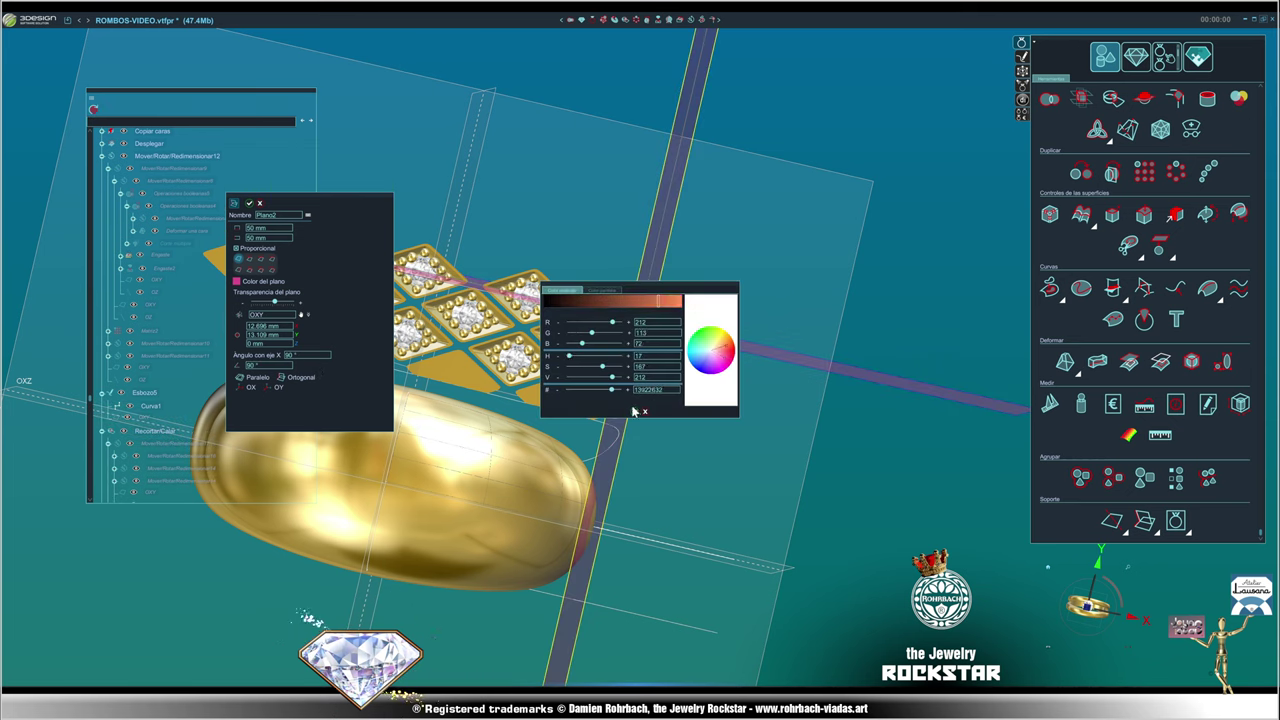
{"action": "left_click", "coordinate": [633, 410]}
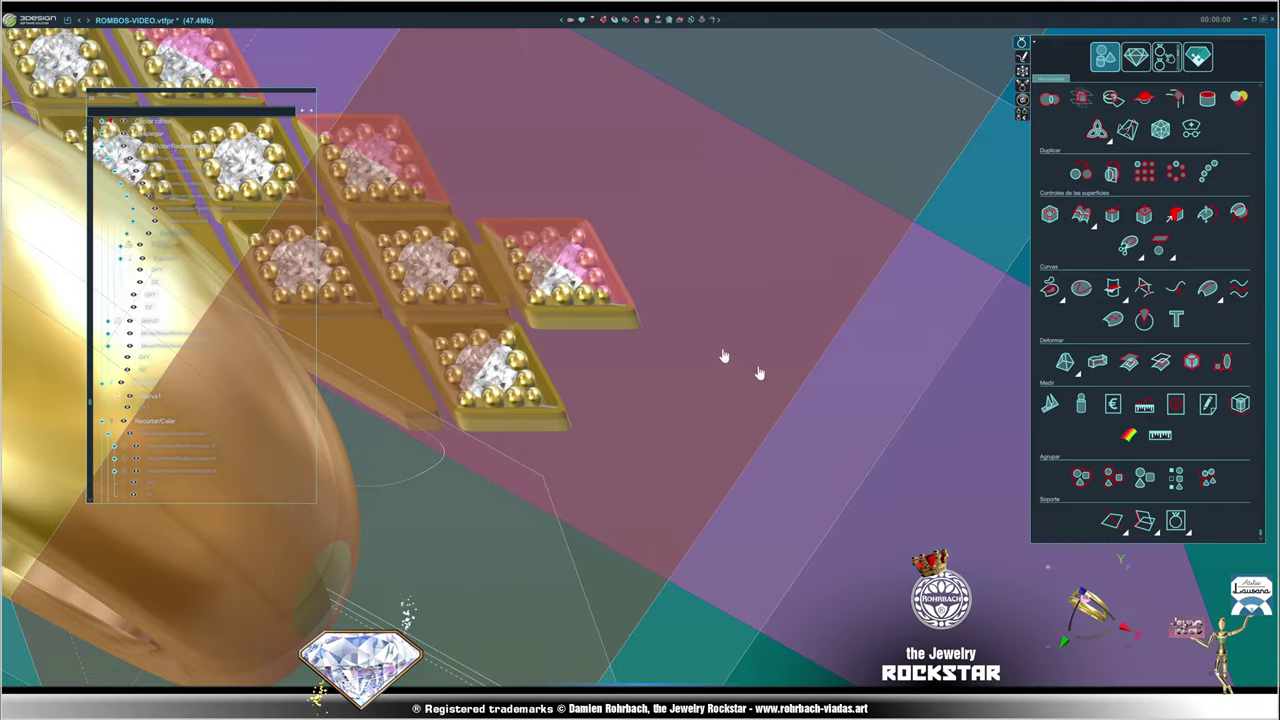
- Orbit around both coloured planes crossing the rhombus lattice, then select the rhombus bezel pieces
{"action": "mouse_move", "coordinate": [724, 356]}
{"action": "middle_mouse_down"}
{"action": "mouse_move", "coordinate": [558, 374]}
{"action": "mouse_move", "coordinate": [668, 277]}
{"action": "middle_mouse_up"}
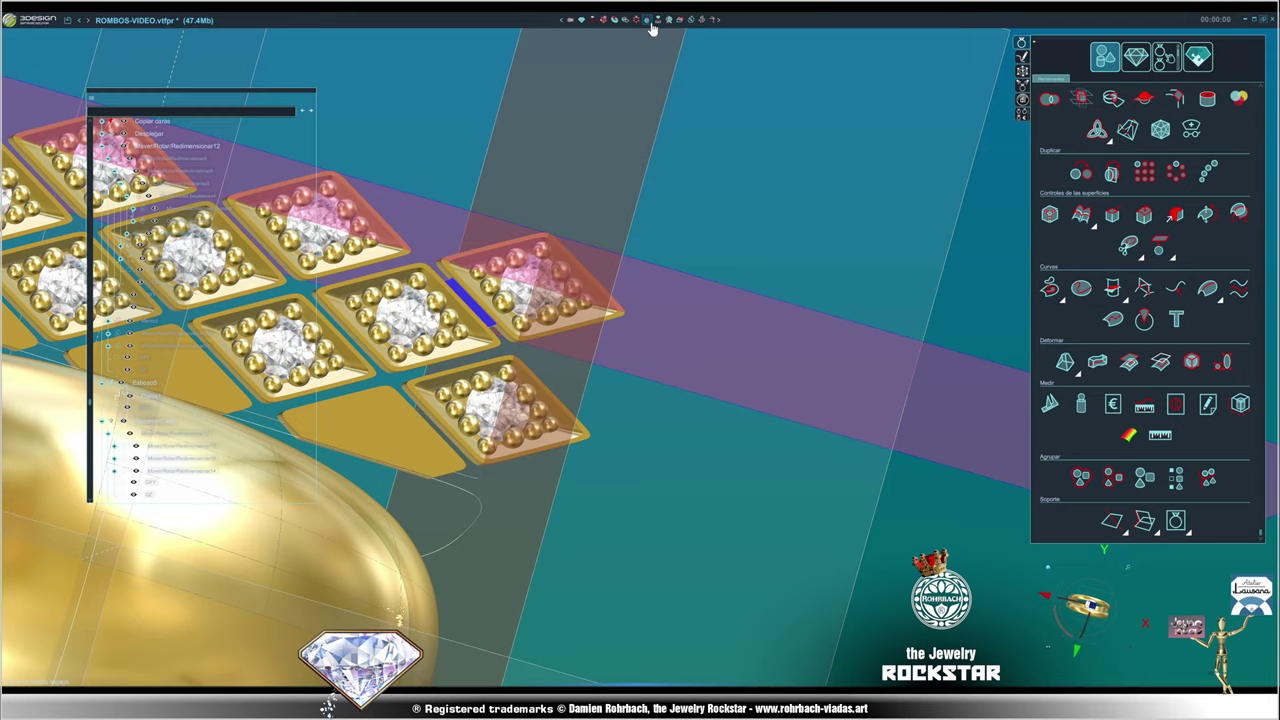
{"action": "scroll", "coordinate": [523, 398], "scroll_direction": "up", "scroll_amount": 5}
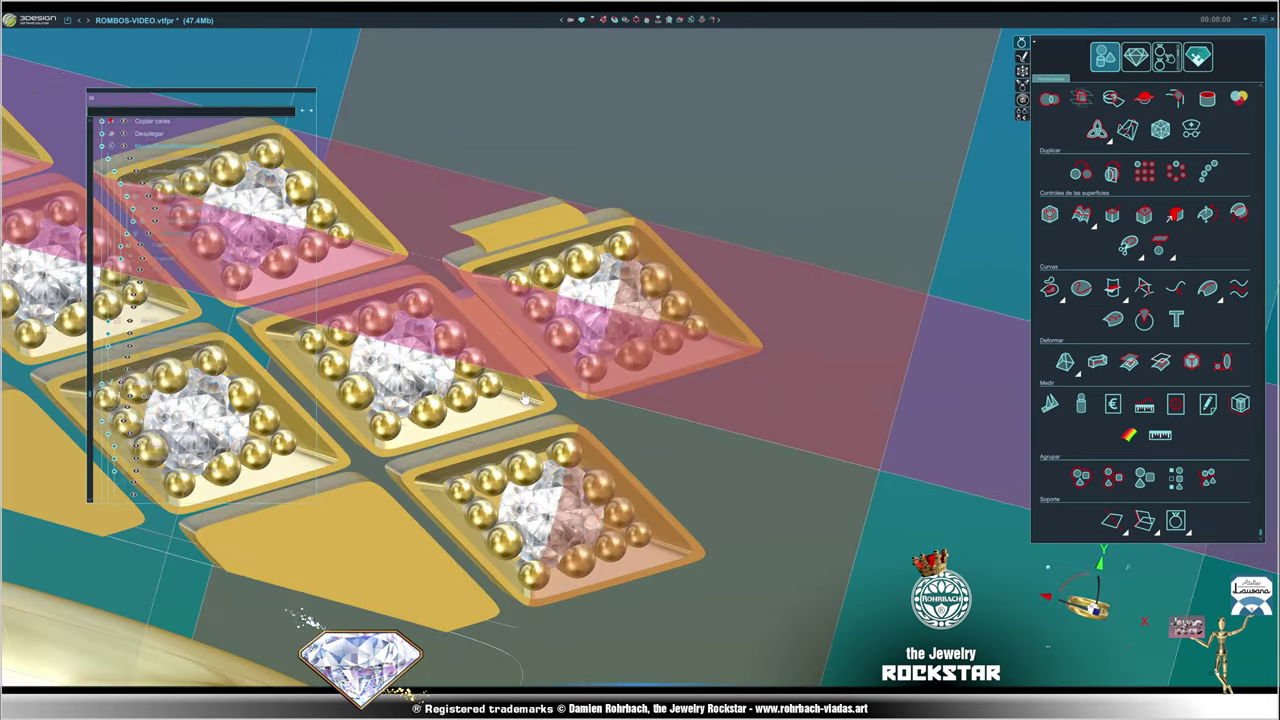
{"action": "middle_click_drag", "start_coordinate": [523, 398], "coordinate": [521, 296]}
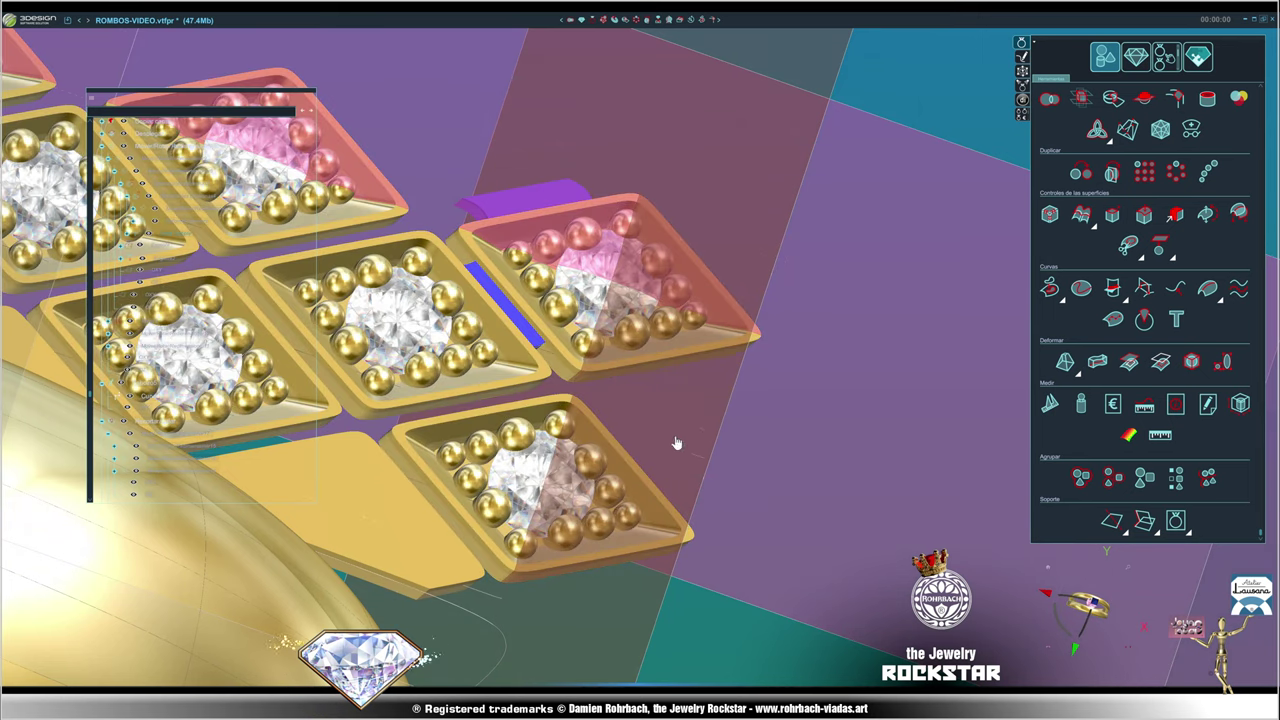
{"action": "middle_click_drag", "start_coordinate": [677, 443], "coordinate": [811, 280]}
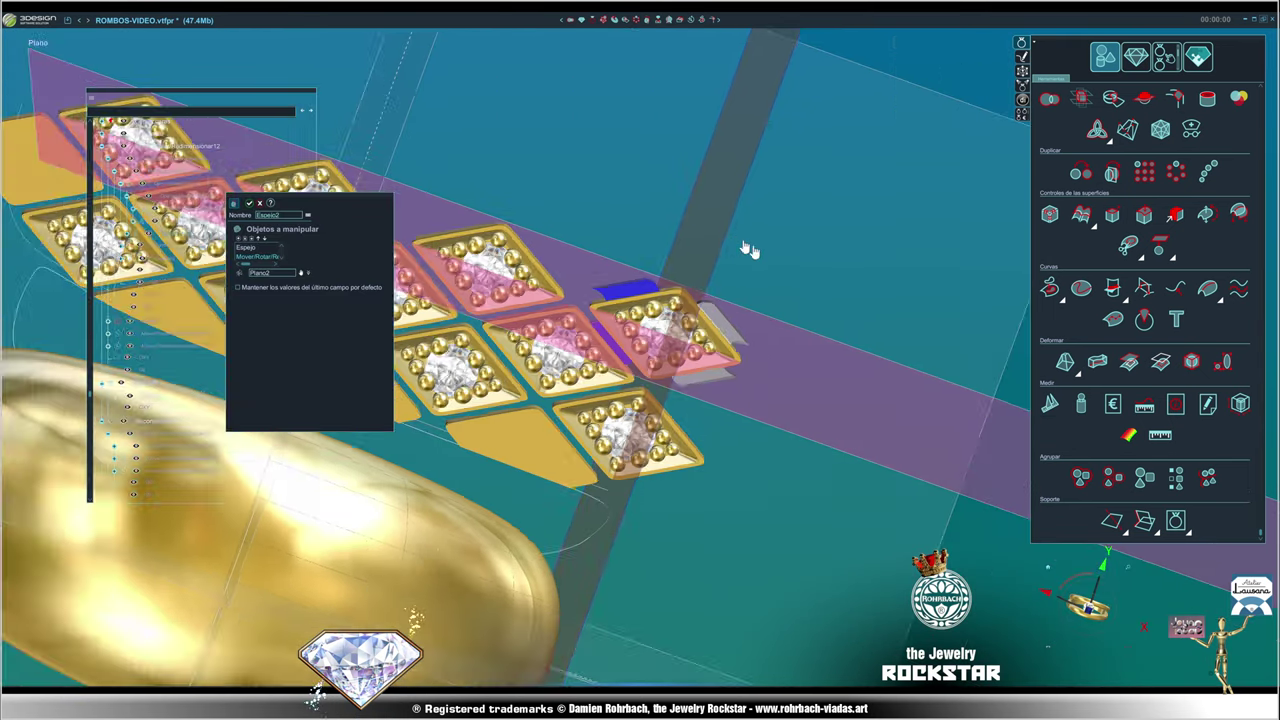
{"action": "mouse_move", "coordinate": [748, 251]}
{"action": "middle_mouse_down"}
{"action": "mouse_move", "coordinate": [641, 452]}
{"action": "mouse_move", "coordinate": [597, 181]}
{"action": "middle_mouse_up"}
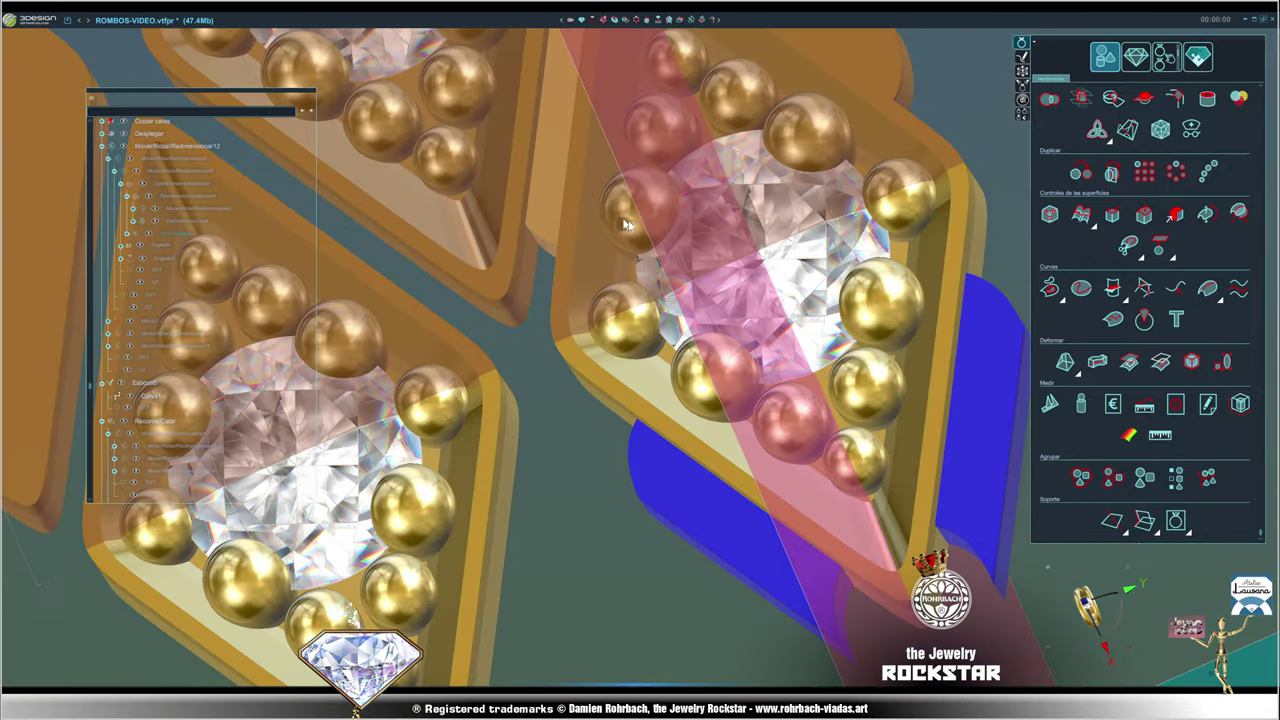
{"action": "scroll", "coordinate": [929, 363], "scroll_direction": "down", "scroll_amount": 5}
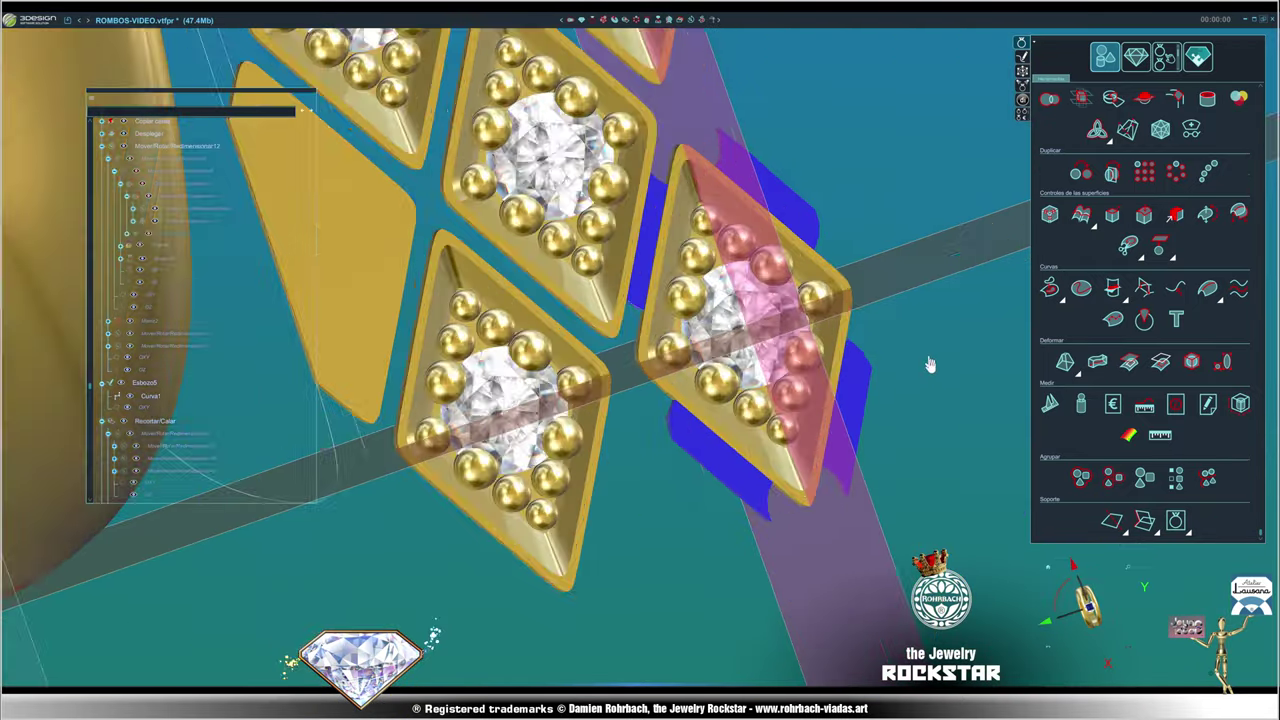
{"action": "middle_click_drag", "start_coordinate": [929, 363], "coordinate": [792, 452]}
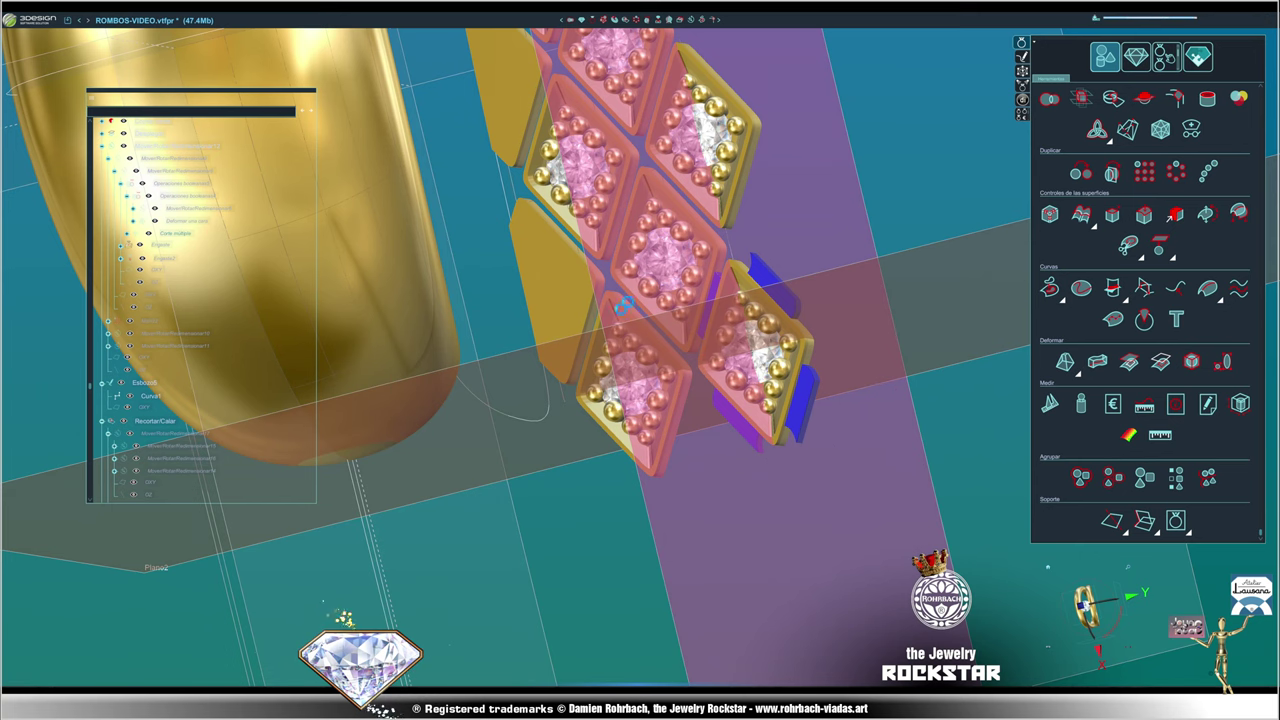
{"action": "left_click", "coordinate": [742, 383]}
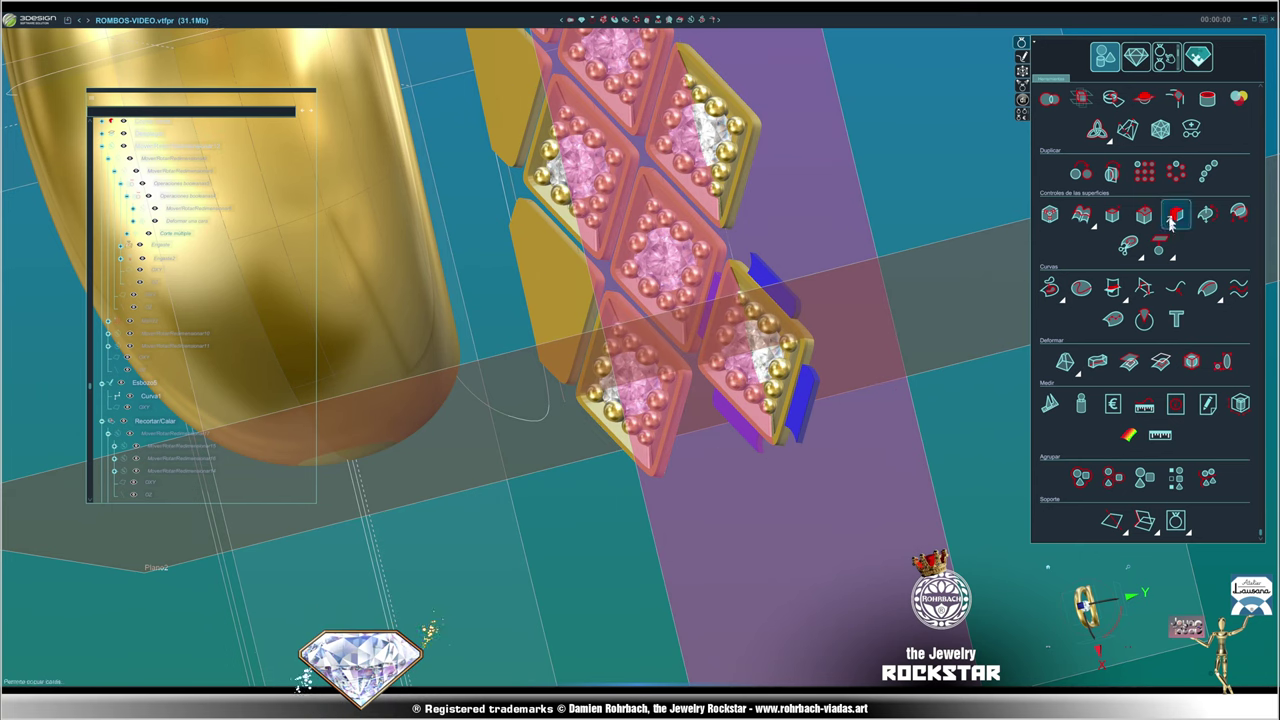
- Start a Matriz duplicate of the rhombus bezel with angles of -90° and -180°
{"action": "left_click", "coordinate": [1143, 171]}
{"action": "scroll", "coordinate": [787, 385], "scroll_direction": "down", "scroll_amount": 5}
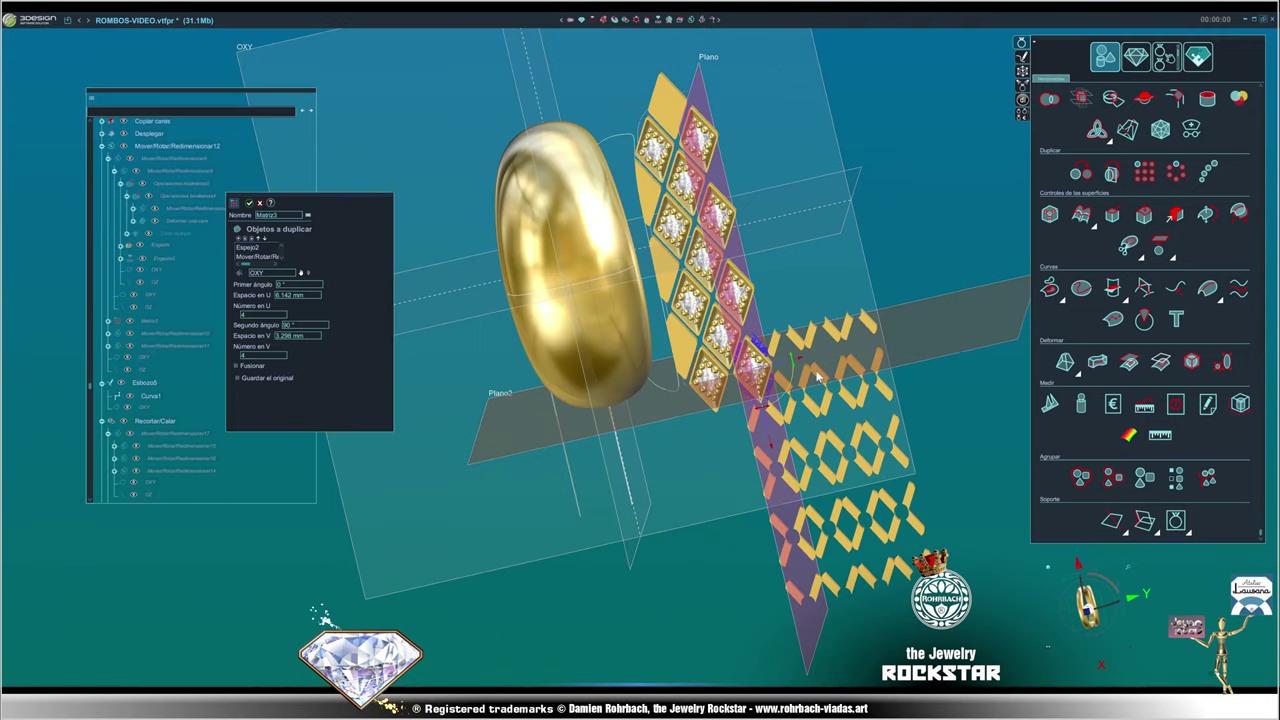
{"action": "scroll", "coordinate": [818, 371], "scroll_direction": "up", "scroll_amount": 5}
{"action": "left_click_drag", "start_coordinate": [810, 365], "coordinate": [682, 358]}
{"action": "type", "text": "-180"}
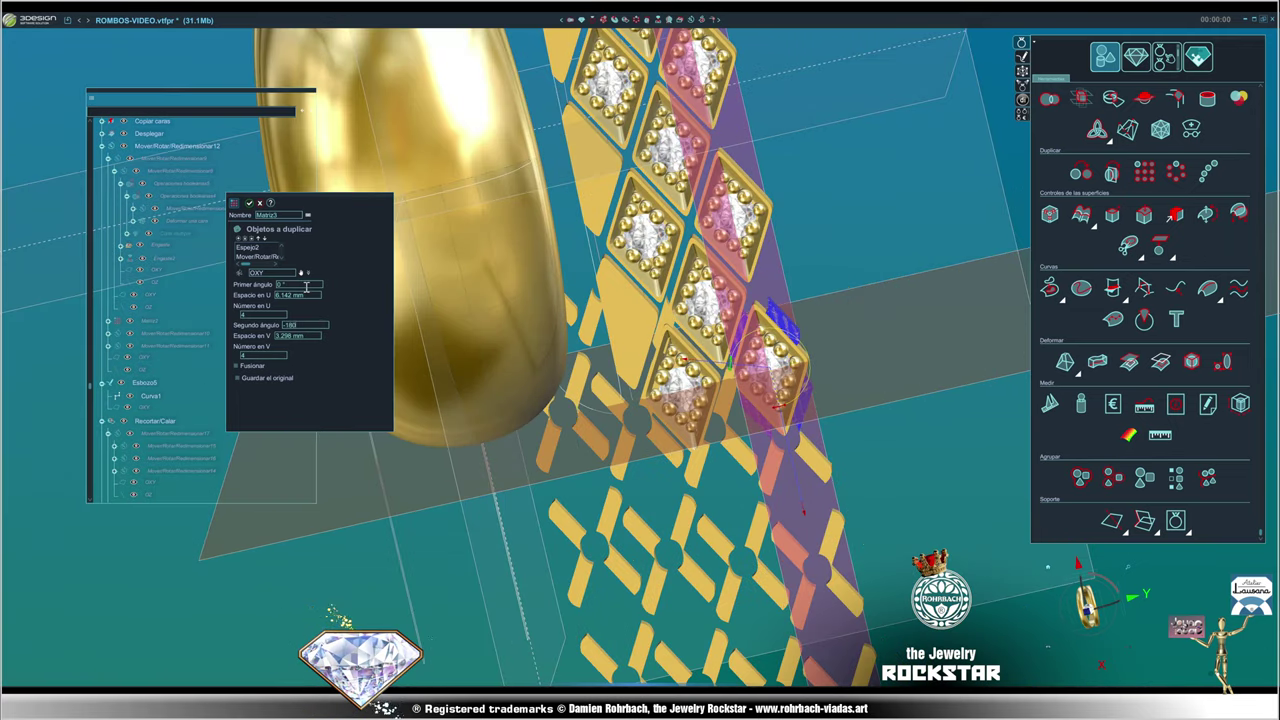
{"action": "double_click", "coordinate": [306, 286]}
{"action": "type", "text": "-90"}
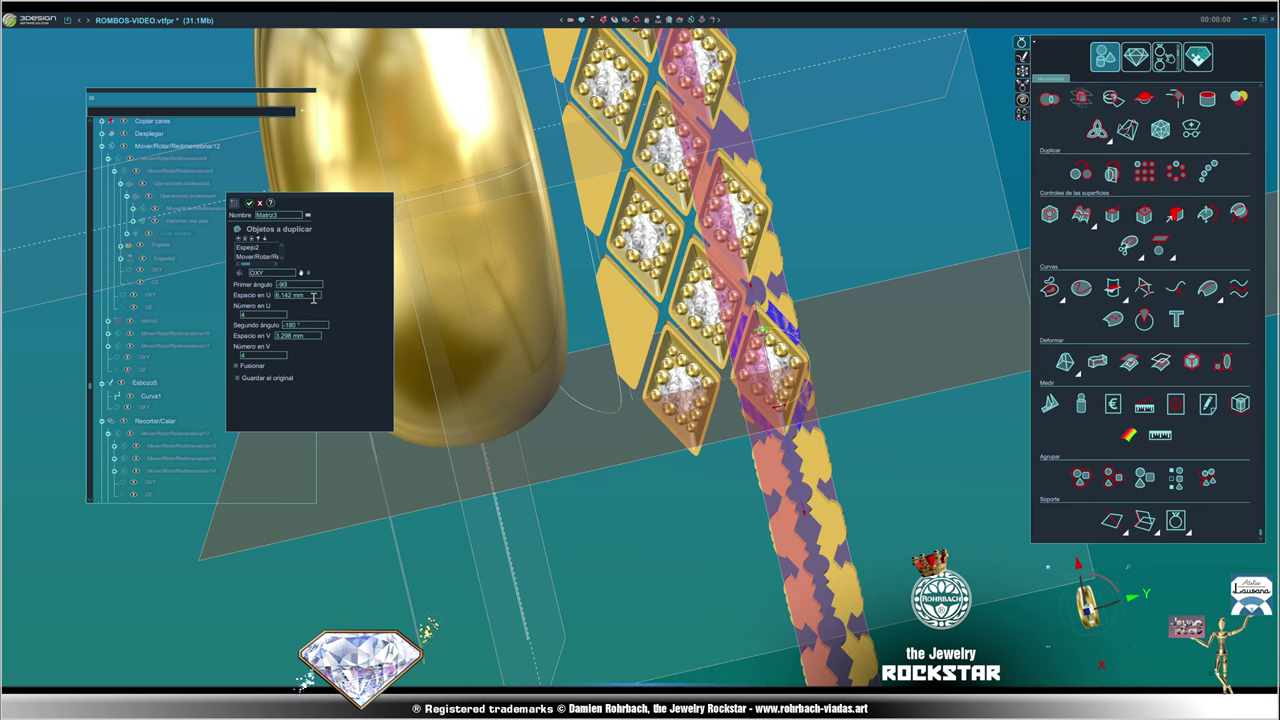
{"action": "double_click", "coordinate": [313, 297]}
- Set the matrix to 2 × 4 copies spaced 4 mm in U and 7 mm in V
{"action": "scroll", "coordinate": [789, 548], "scroll_direction": "up", "scroll_amount": 3}
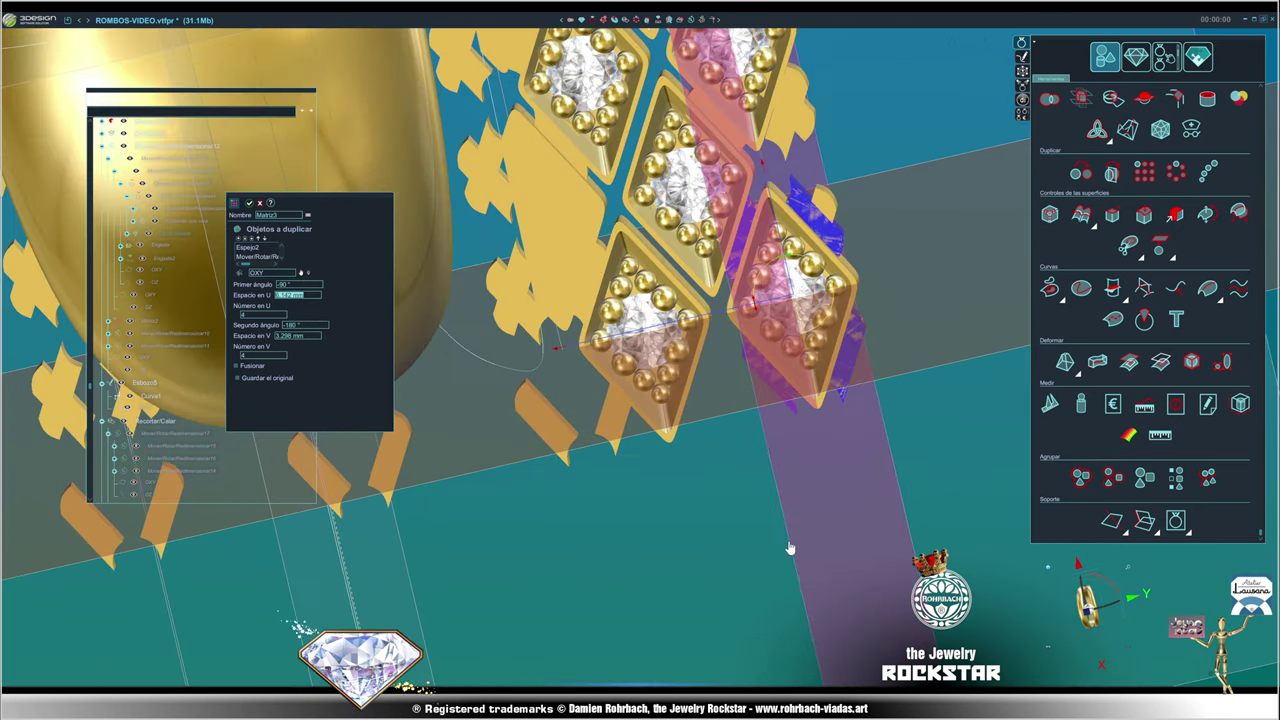
{"action": "double_click", "coordinate": [313, 325]}
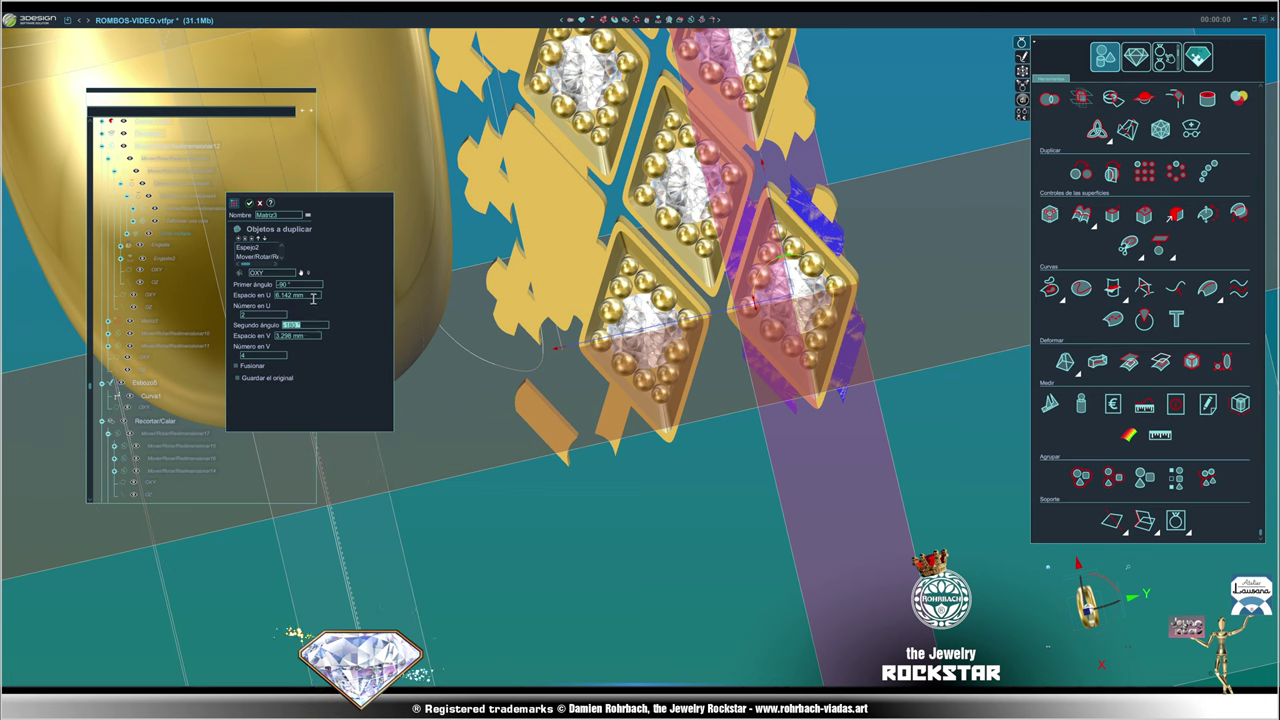
{"action": "type", "text": "3.5"}
{"action": "double_click", "coordinate": [318, 326]}
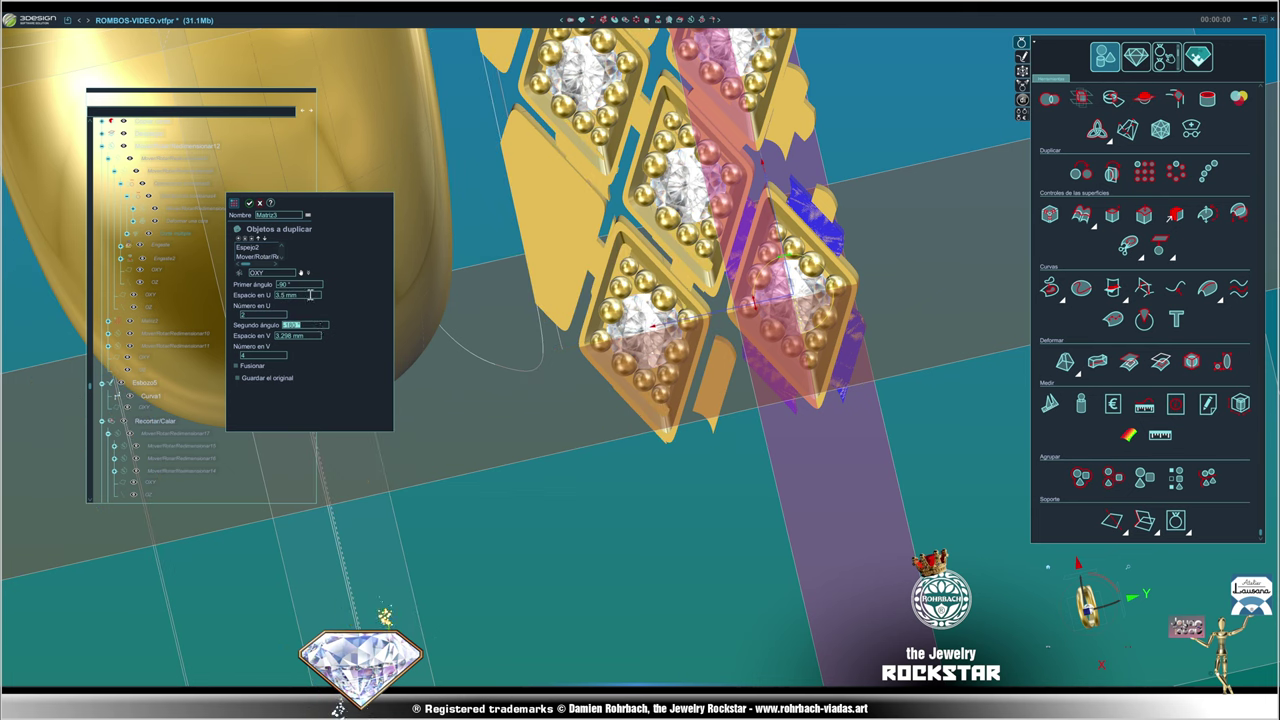
{"action": "right_click_drag", "start_coordinate": [729, 571], "coordinate": [781, 556]}
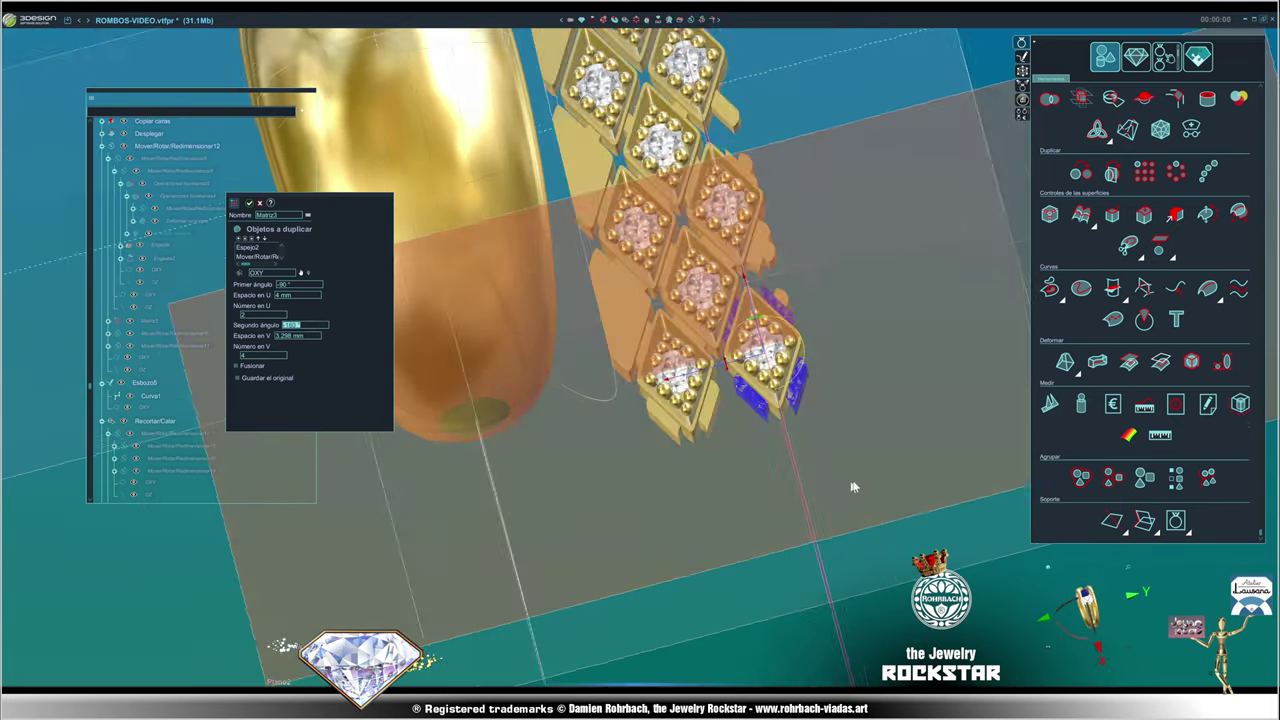
{"action": "scroll", "coordinate": [781, 556], "scroll_direction": "up", "scroll_amount": 3}
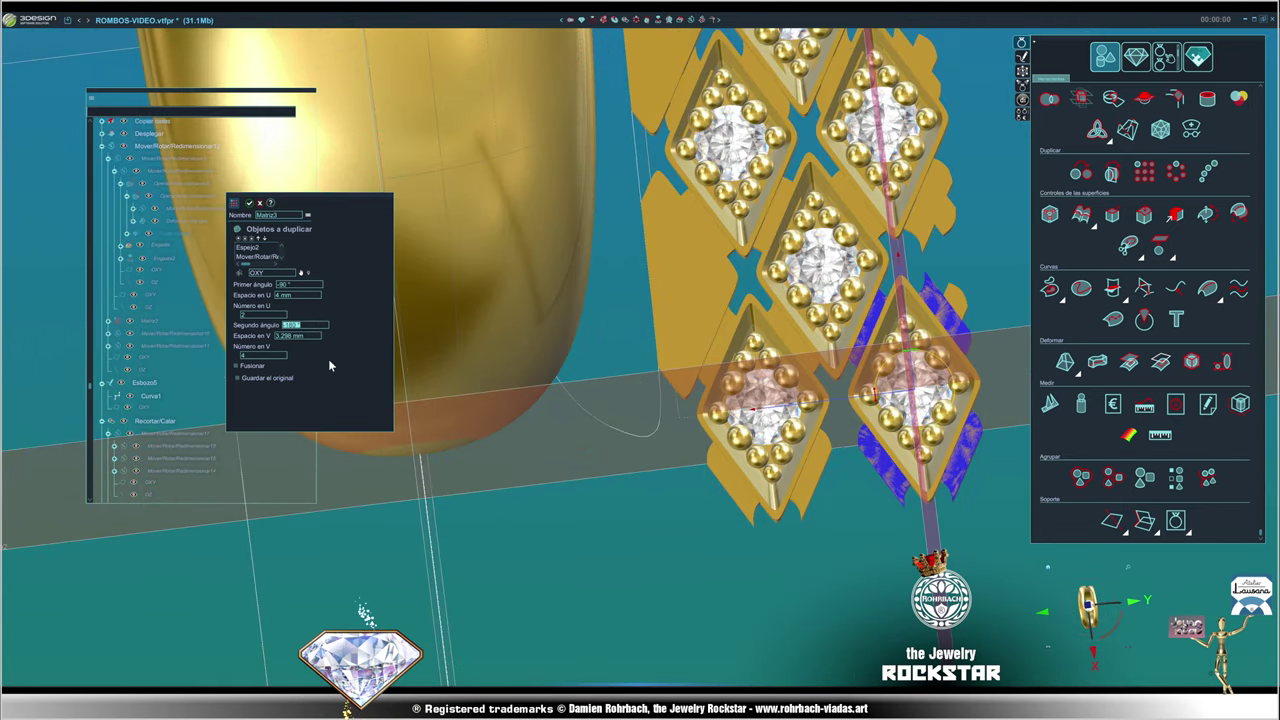
{"action": "type", "text": "-180"}
{"action": "key", "text": "Return"}
{"action": "scroll", "coordinate": [886, 194], "scroll_direction": "down", "scroll_amount": 3}
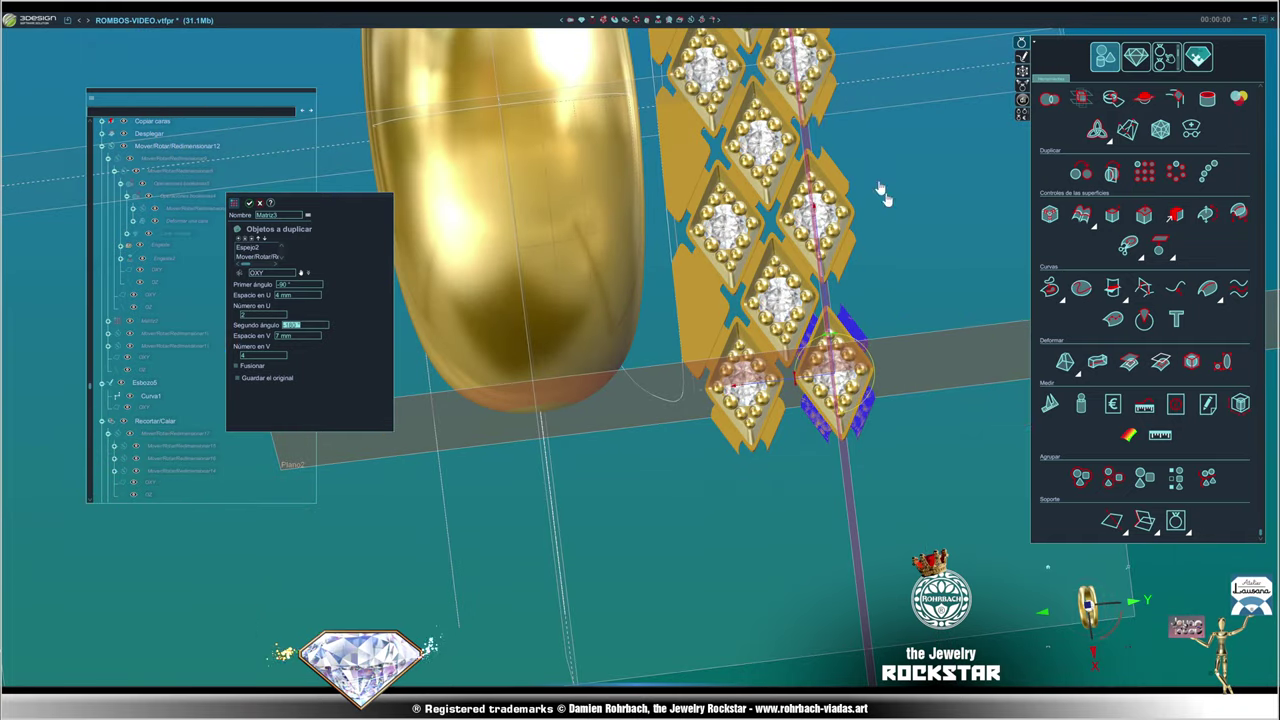
{"action": "mouse_move", "coordinate": [886, 194]}
{"action": "right_mouse_down"}
{"action": "mouse_move", "coordinate": [811, 107]}
{"action": "mouse_move", "coordinate": [749, 304]}
{"action": "mouse_move", "coordinate": [555, 590]}
{"action": "mouse_move", "coordinate": [591, 591]}
{"action": "mouse_move", "coordinate": [549, 522]}
{"action": "right_mouse_up"}
{"action": "scroll", "coordinate": [549, 522], "scroll_direction": "up", "scroll_amount": 5}
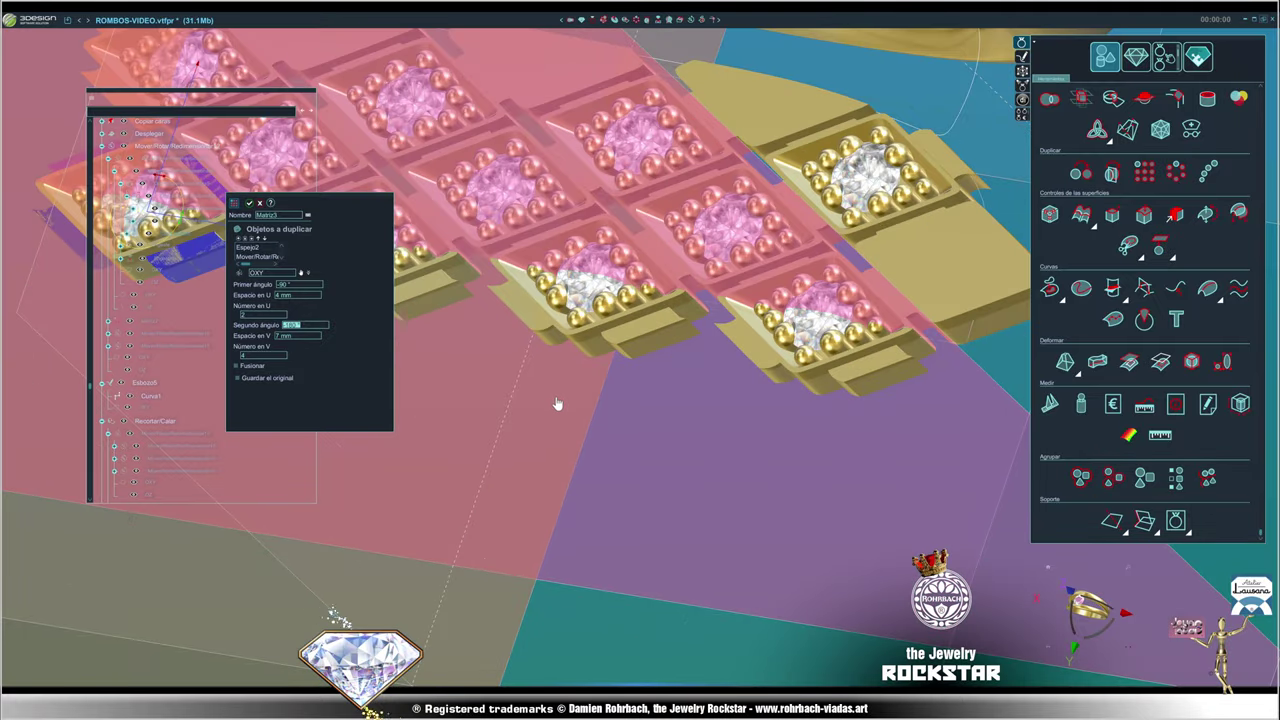
{"action": "scroll", "coordinate": [557, 403], "scroll_direction": "down", "scroll_amount": 3}
{"action": "mouse_move", "coordinate": [789, 460]}
{"action": "right_mouse_down"}
{"action": "mouse_move", "coordinate": [663, 380]}
{"action": "mouse_move", "coordinate": [714, 457]}
{"action": "right_mouse_up"}
{"action": "scroll", "coordinate": [709, 535], "scroll_direction": "up", "scroll_amount": 2}
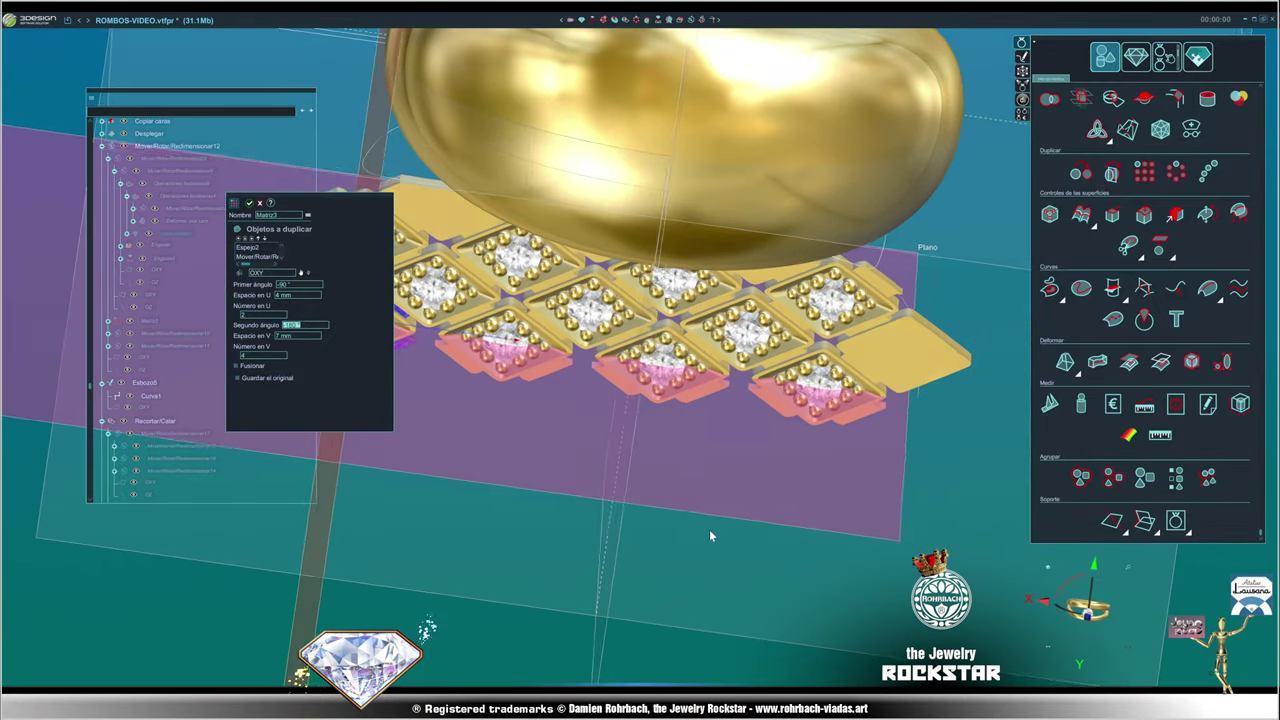
{"action": "mouse_move", "coordinate": [710, 535]}
{"action": "right_mouse_down"}
{"action": "mouse_move", "coordinate": [741, 389]}
{"action": "mouse_move", "coordinate": [714, 384]}
{"action": "mouse_move", "coordinate": [778, 248]}
{"action": "mouse_move", "coordinate": [806, 120]}
{"action": "mouse_move", "coordinate": [766, 503]}
{"action": "mouse_move", "coordinate": [745, 484]}
{"action": "mouse_move", "coordinate": [537, 514]}
{"action": "mouse_move", "coordinate": [731, 500]}
{"action": "mouse_move", "coordinate": [596, 543]}
{"action": "mouse_move", "coordinate": [682, 524]}
{"action": "mouse_move", "coordinate": [834, 394]}
{"action": "mouse_move", "coordinate": [600, 509]}
{"action": "mouse_move", "coordinate": [606, 451]}
{"action": "mouse_move", "coordinate": [783, 557]}
{"action": "mouse_move", "coordinate": [680, 500]}
{"action": "mouse_move", "coordinate": [668, 360]}
{"action": "right_mouse_up"}
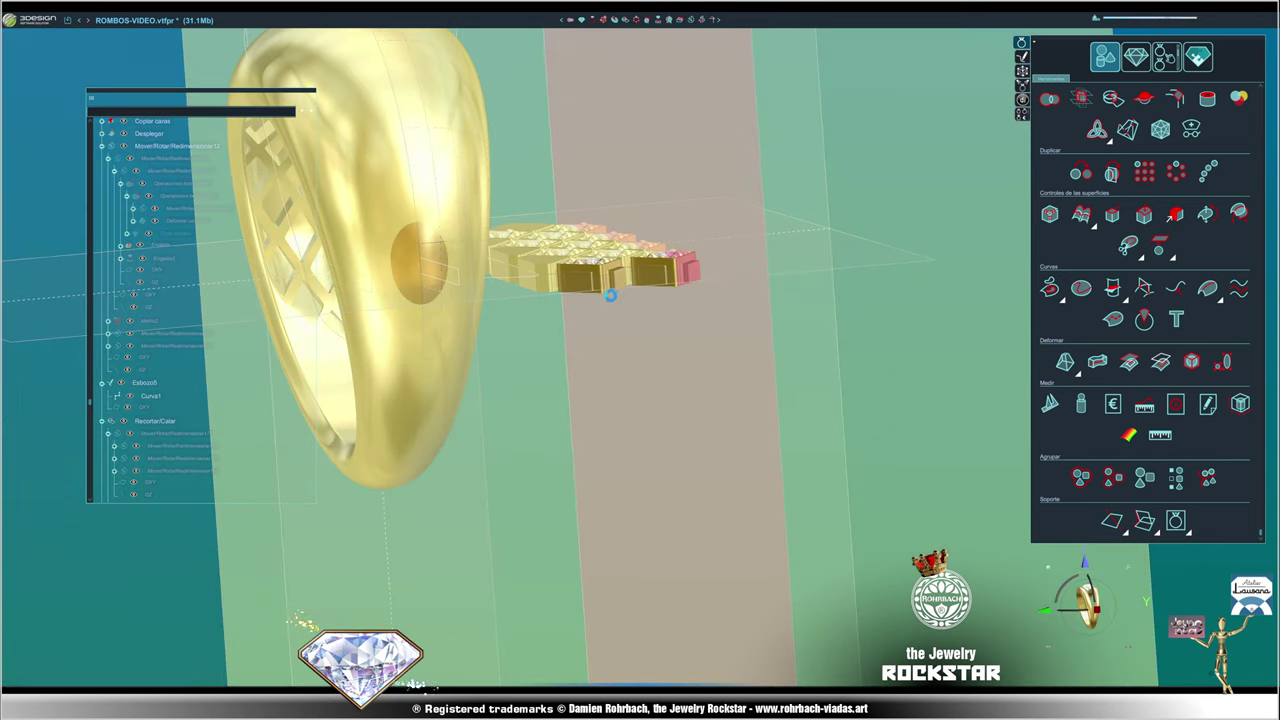
- Select the Matriz3 rhombus array standing flat beside the ring
{"action": "mouse_move", "coordinate": [702, 277]}
{"action": "right_mouse_down"}
{"action": "mouse_move", "coordinate": [771, 437]}
{"action": "mouse_move", "coordinate": [529, 409]}
{"action": "right_mouse_up"}
{"action": "scroll", "coordinate": [617, 375], "scroll_direction": "up", "scroll_amount": 5}
{"action": "left_click", "coordinate": [617, 375]}
{"action": "right_click_drag", "start_coordinate": [617, 375], "coordinate": [701, 475]}
{"action": "scroll", "coordinate": [701, 475], "scroll_direction": "down", "scroll_amount": 5}
{"action": "mouse_move", "coordinate": [760, 503]}
{"action": "right_mouse_down"}
{"action": "mouse_move", "coordinate": [760, 466]}
{"action": "mouse_move", "coordinate": [826, 424]}
{"action": "right_mouse_up"}
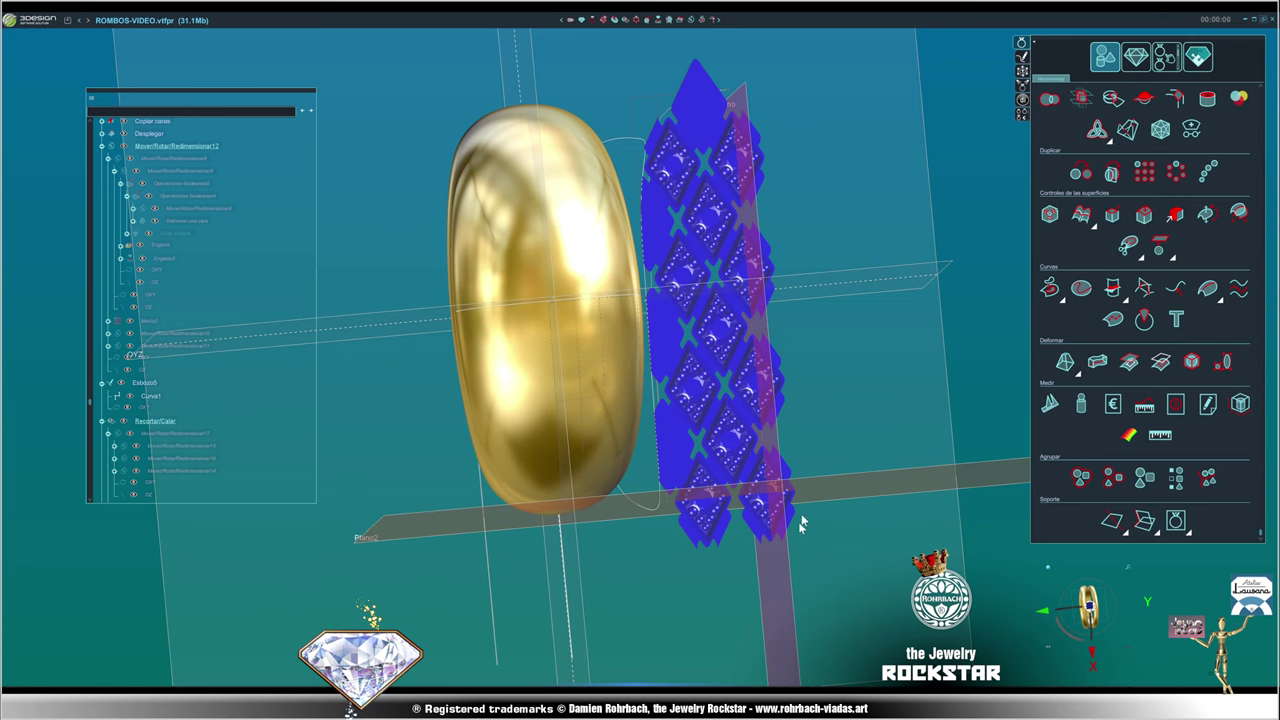
{"action": "right_click_drag", "start_coordinate": [800, 523], "coordinate": [903, 363]}
{"action": "scroll", "coordinate": [511, 343], "scroll_direction": "up", "scroll_amount": 5}
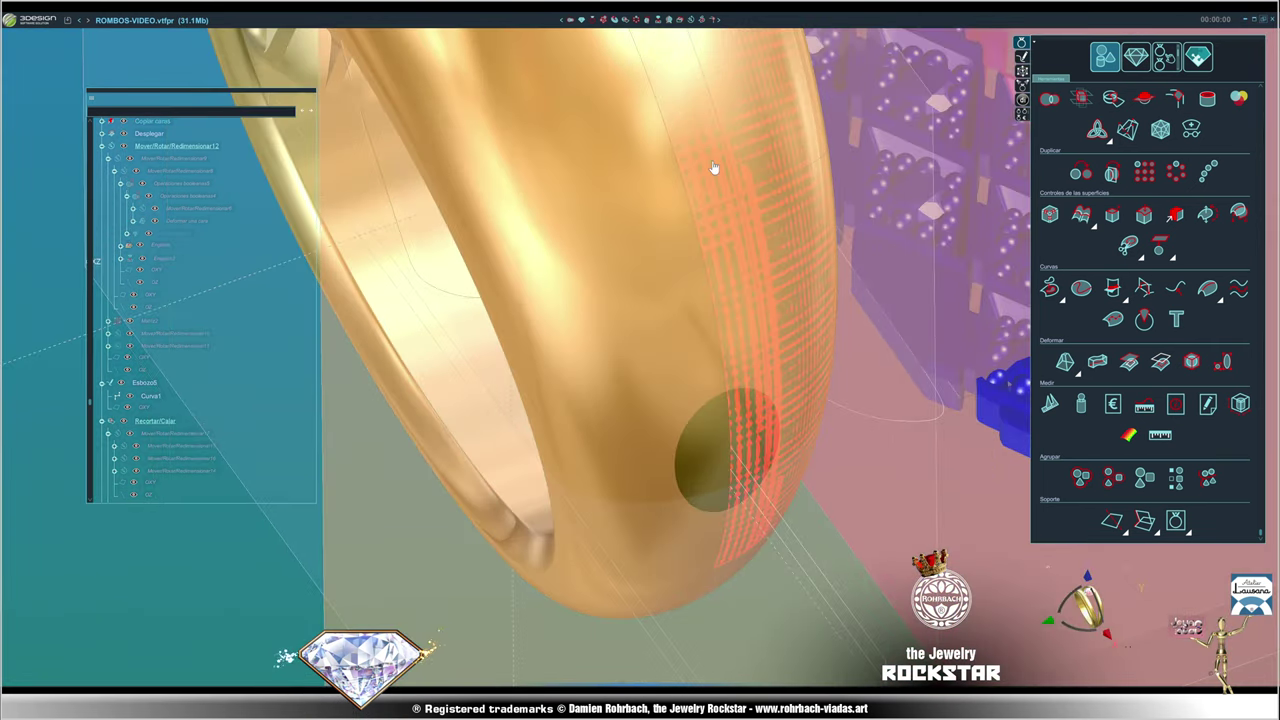
- Toggle the Recortar/Calar grid visibility on the ring band off and back on
{"action": "left_click", "coordinate": [137, 418]}
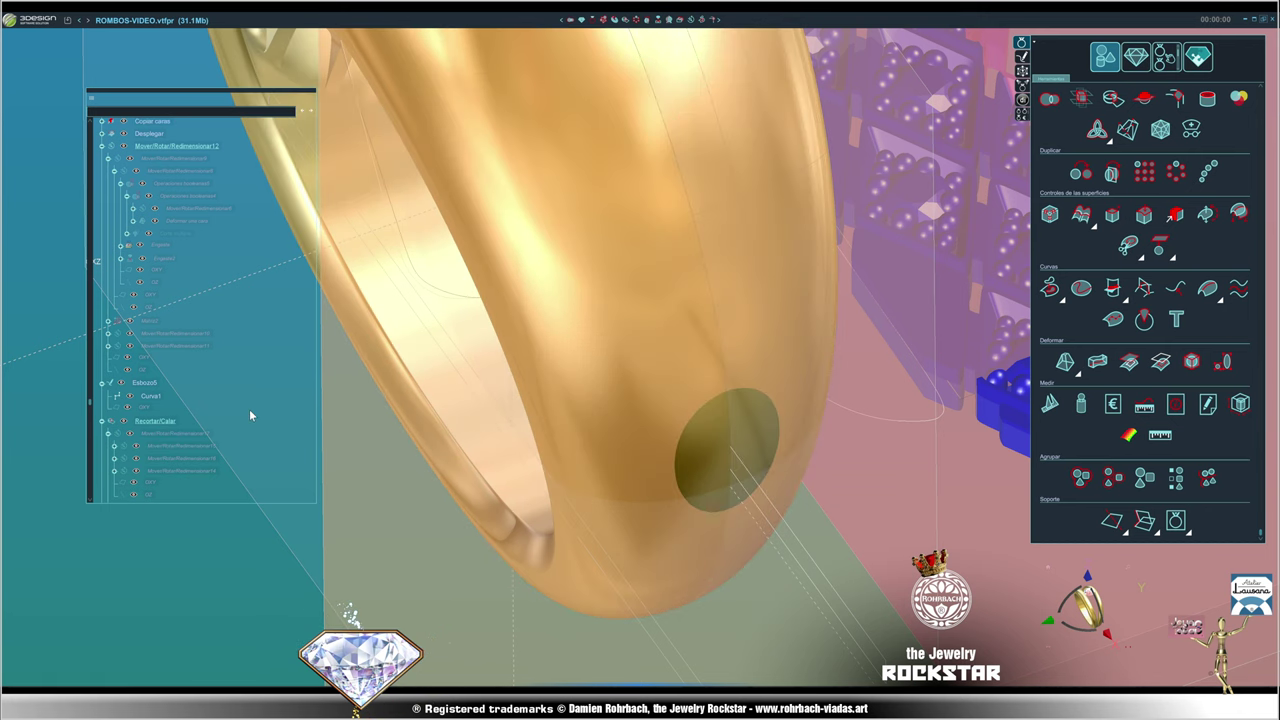
{"action": "scroll", "coordinate": [249, 408], "scroll_direction": "up", "scroll_amount": 3}
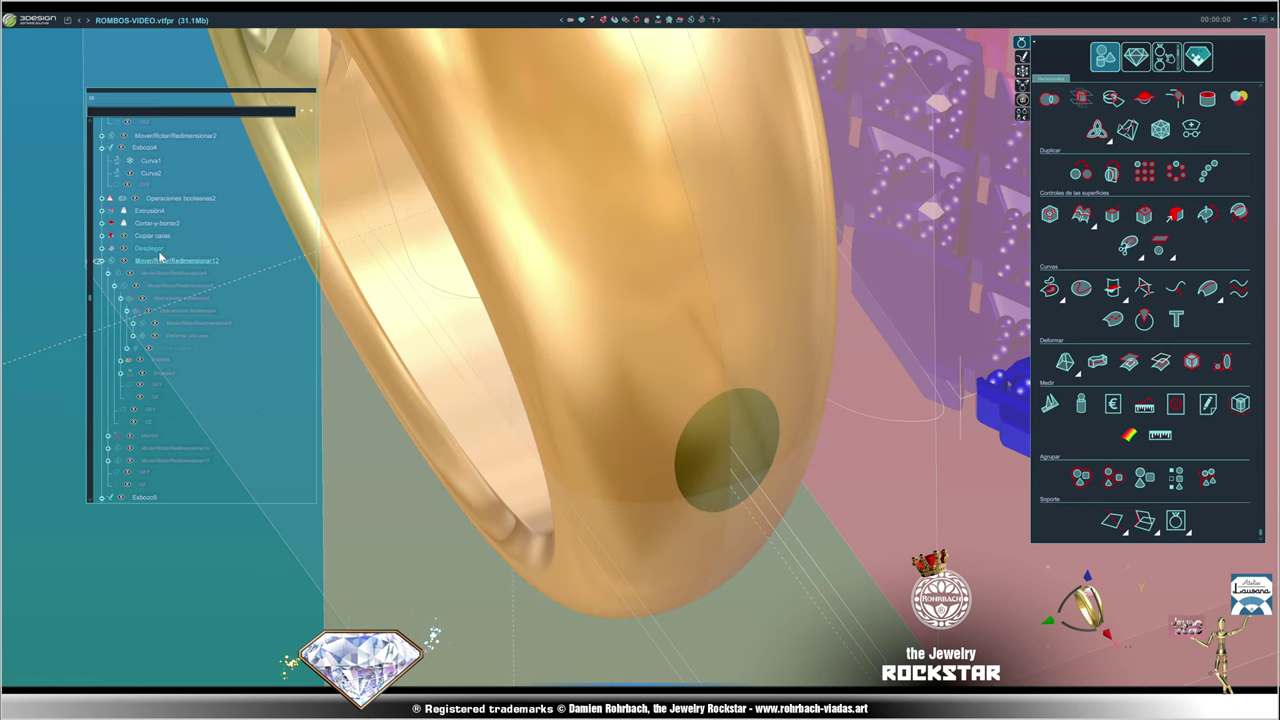
{"action": "left_click", "coordinate": [158, 256]}
{"action": "middle_click_drag", "start_coordinate": [837, 460], "coordinate": [895, 566]}
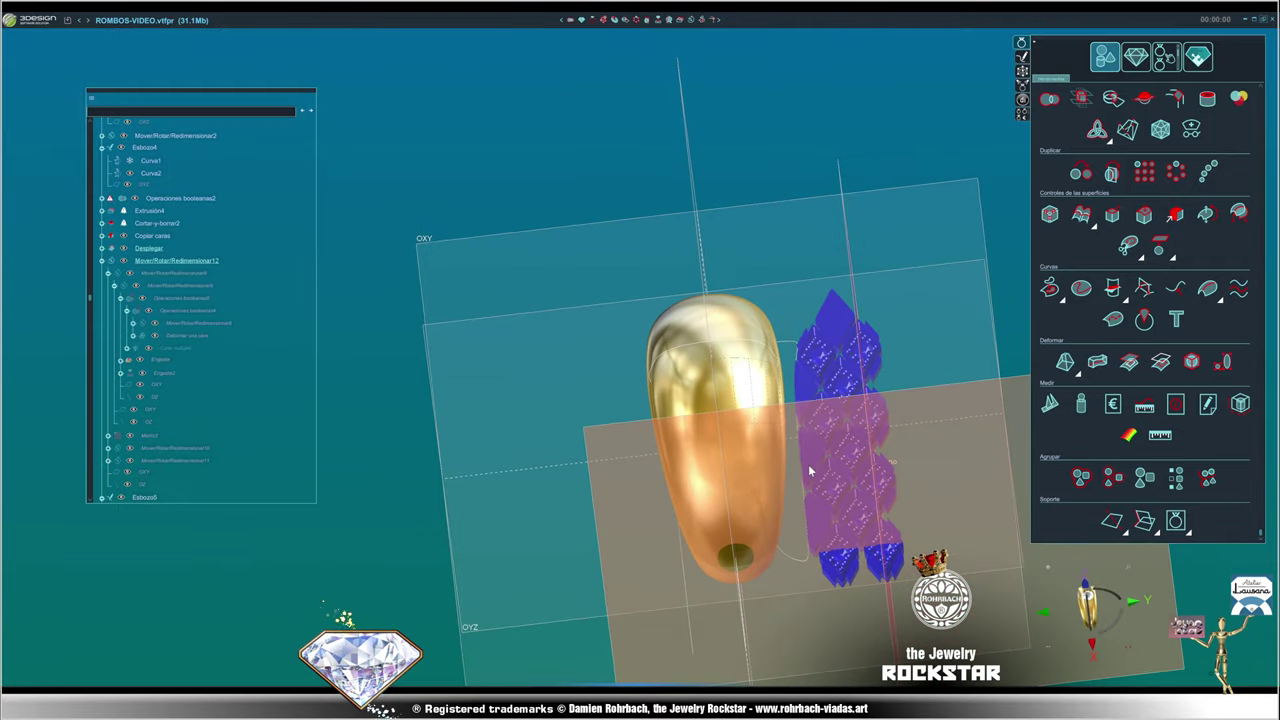
{"action": "scroll", "coordinate": [886, 467], "scroll_direction": "up", "scroll_amount": 3}
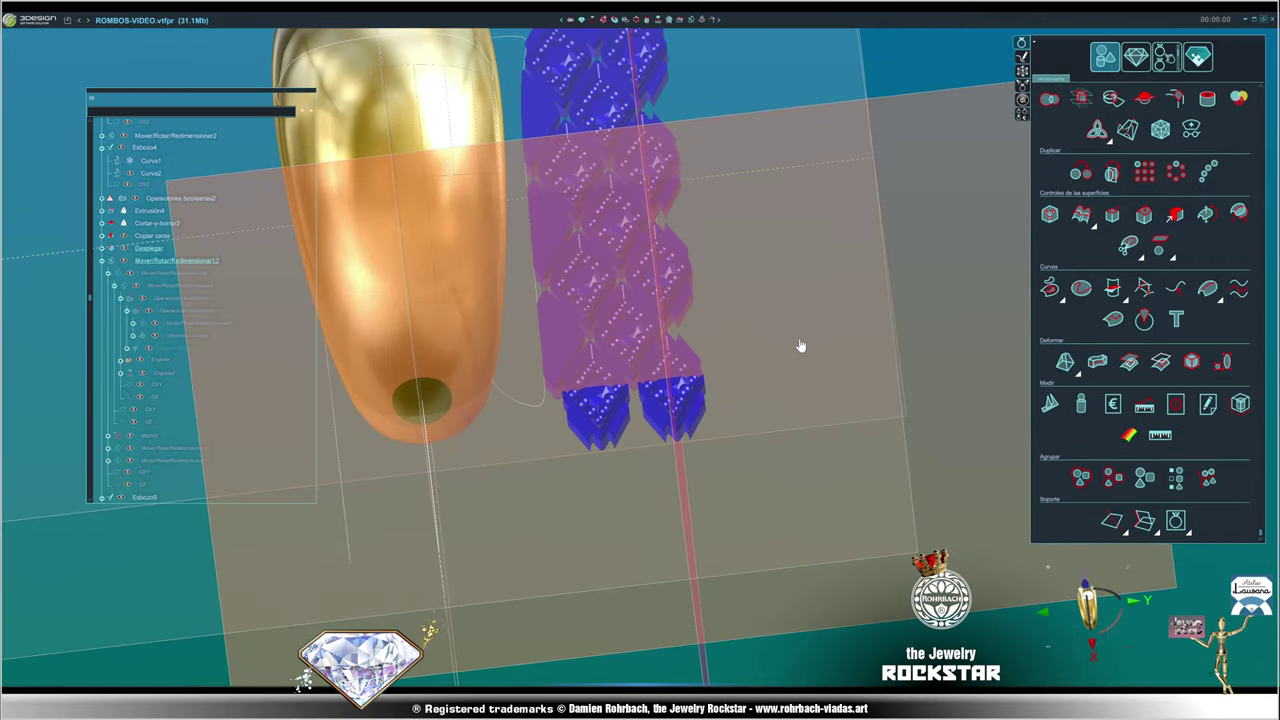
{"action": "middle_click_drag", "start_coordinate": [797, 343], "coordinate": [880, 343]}
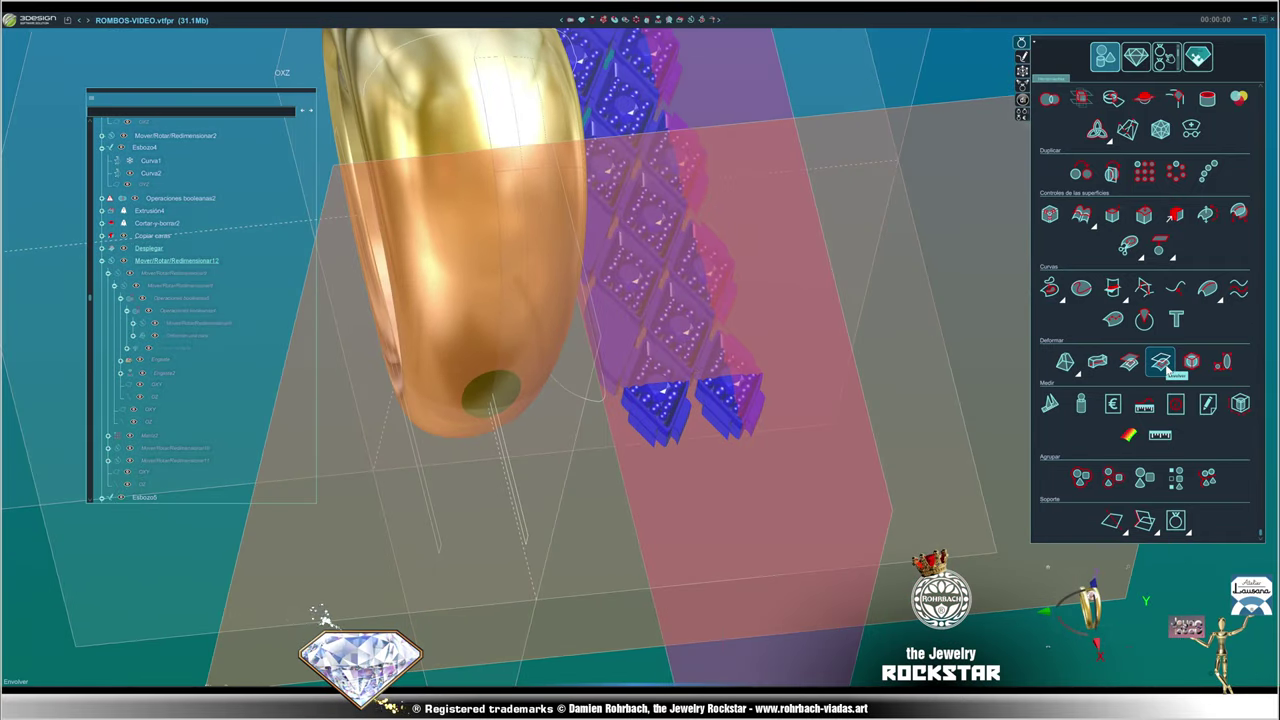
- Preview the Envolver wrap of the bezel matrix and inspect the ring's gem band from several angles
{"action": "left_click", "coordinate": [754, 362]}
{"action": "scroll", "coordinate": [754, 364], "scroll_direction": "down", "scroll_amount": 5}
{"action": "mouse_move", "coordinate": [713, 422]}
{"action": "middle_mouse_down"}
{"action": "mouse_move", "coordinate": [603, 355]}
{"action": "mouse_move", "coordinate": [596, 240]}
{"action": "middle_mouse_up"}
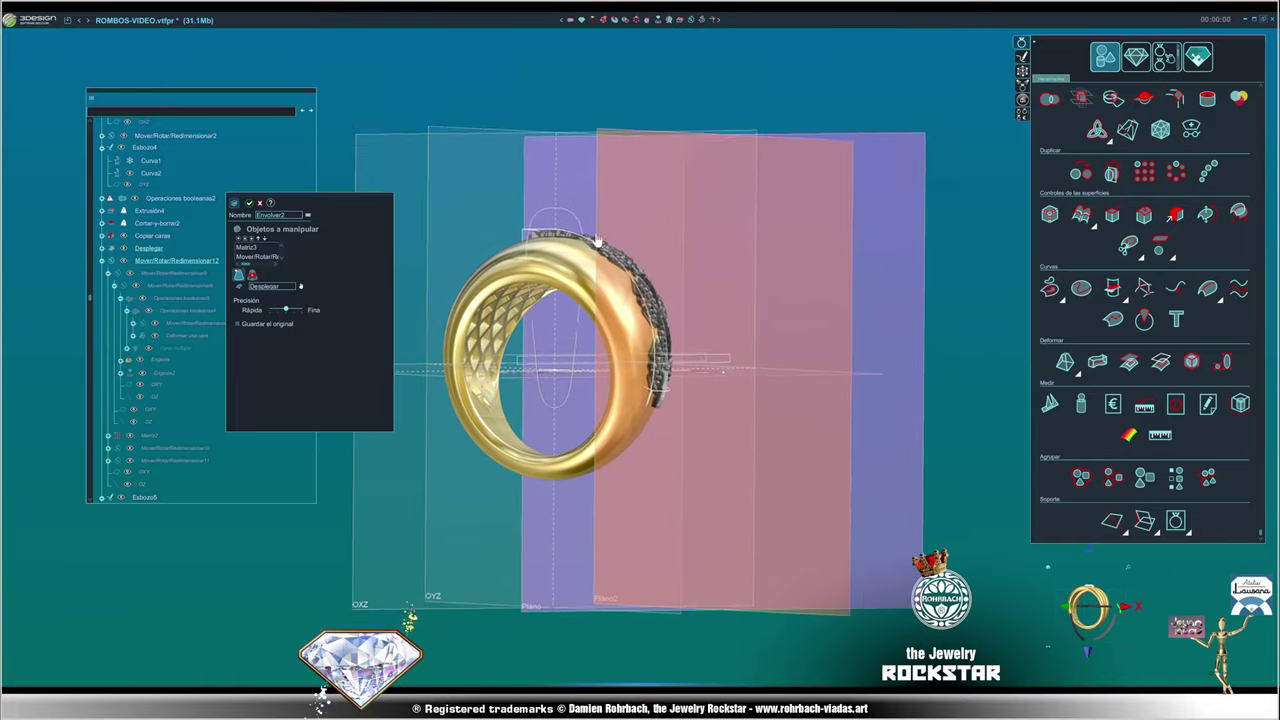
{"action": "scroll", "coordinate": [846, 443], "scroll_direction": "up", "scroll_amount": 5}
{"action": "middle_click_drag", "start_coordinate": [846, 443], "coordinate": [785, 483]}
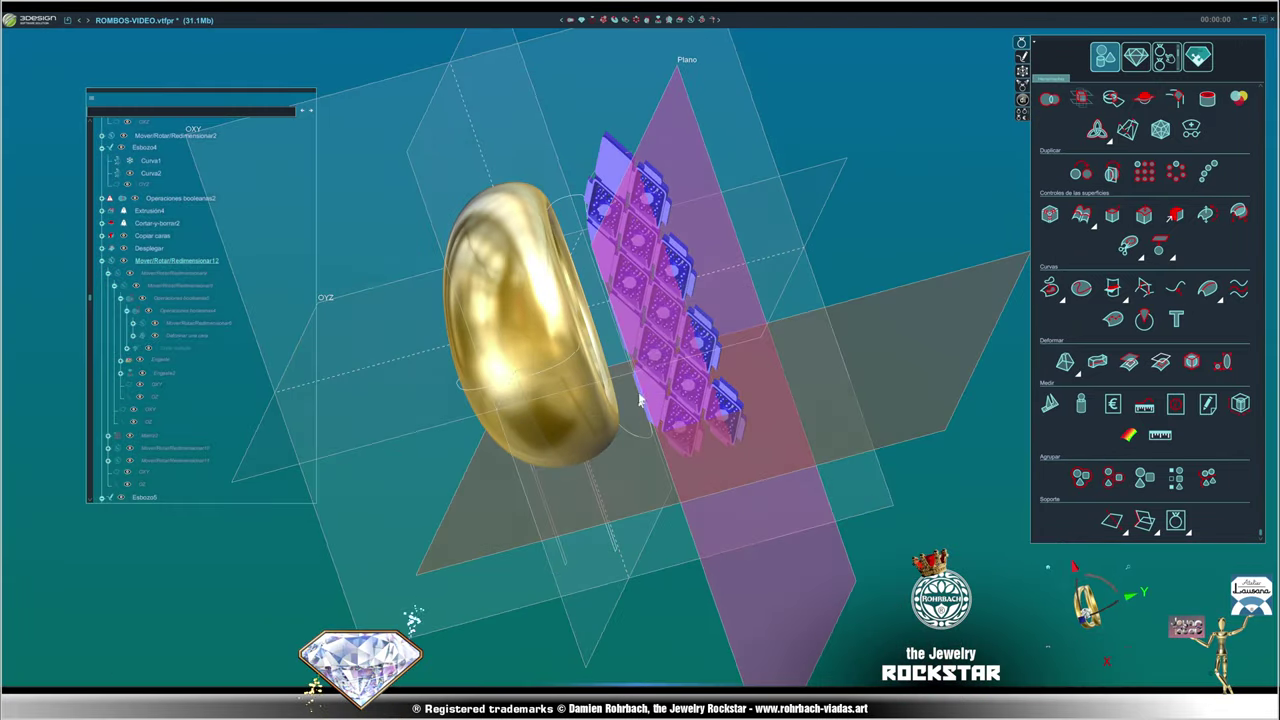
{"action": "middle_click_drag", "start_coordinate": [640, 401], "coordinate": [773, 258]}
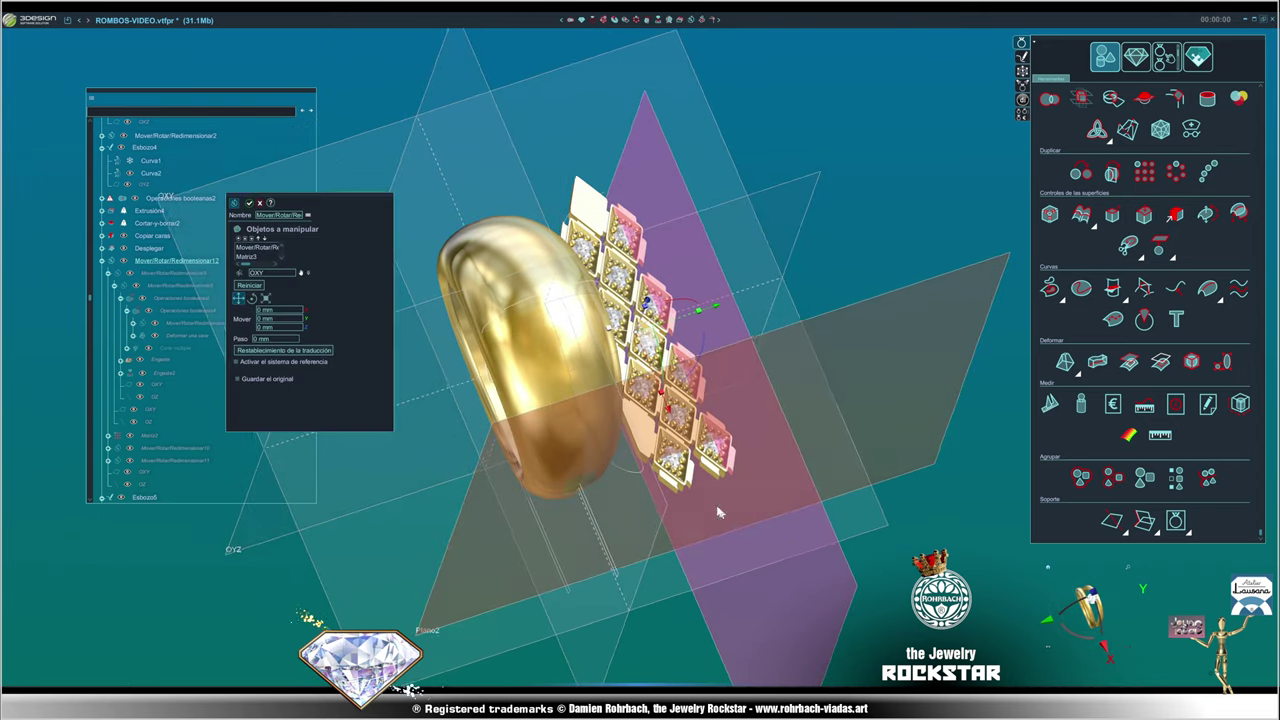
- Lower the Matriz3 rhombus array about −0.217 mm along the vertical axis
{"action": "mouse_move", "coordinate": [717, 512]}
{"action": "middle_mouse_down"}
{"action": "mouse_move", "coordinate": [561, 526]}
{"action": "mouse_move", "coordinate": [571, 491]}
{"action": "middle_mouse_up"}
{"action": "scroll", "coordinate": [571, 491], "scroll_direction": "up", "scroll_amount": 3}
{"action": "scroll", "coordinate": [637, 382], "scroll_direction": "up", "scroll_amount": 3}
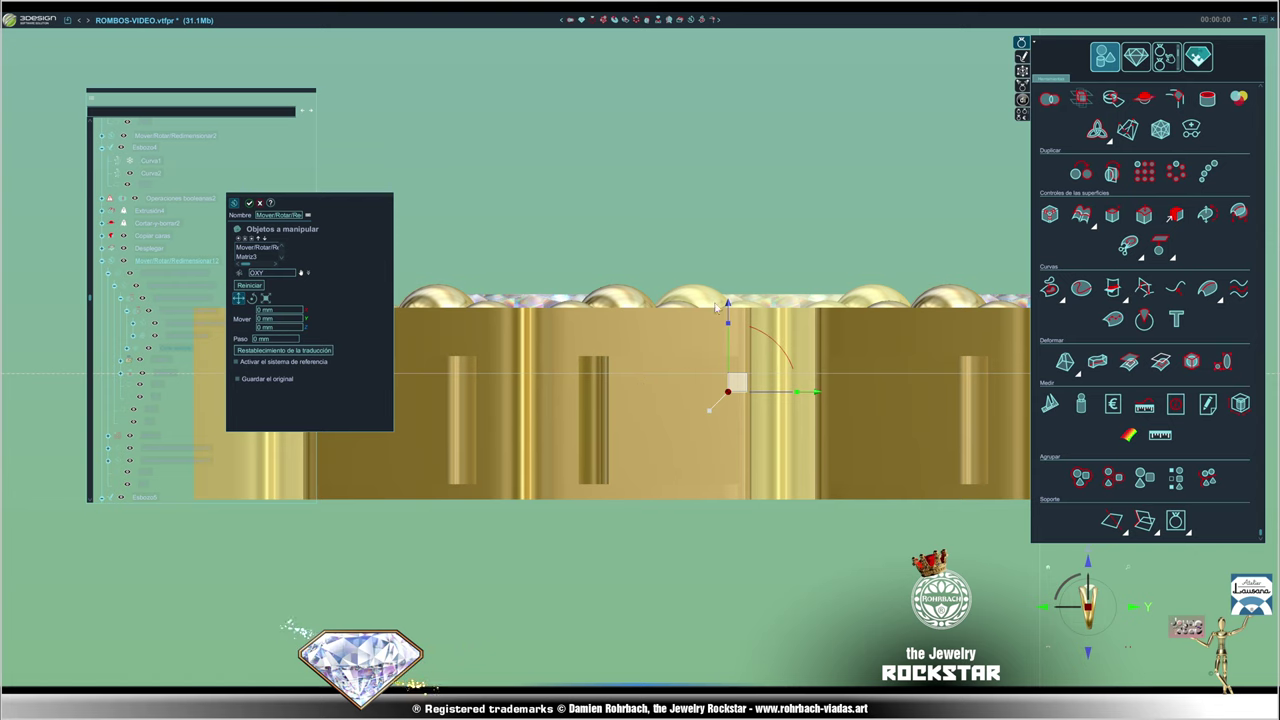
{"action": "left_click_drag", "start_coordinate": [728, 304], "coordinate": [638, 440]}
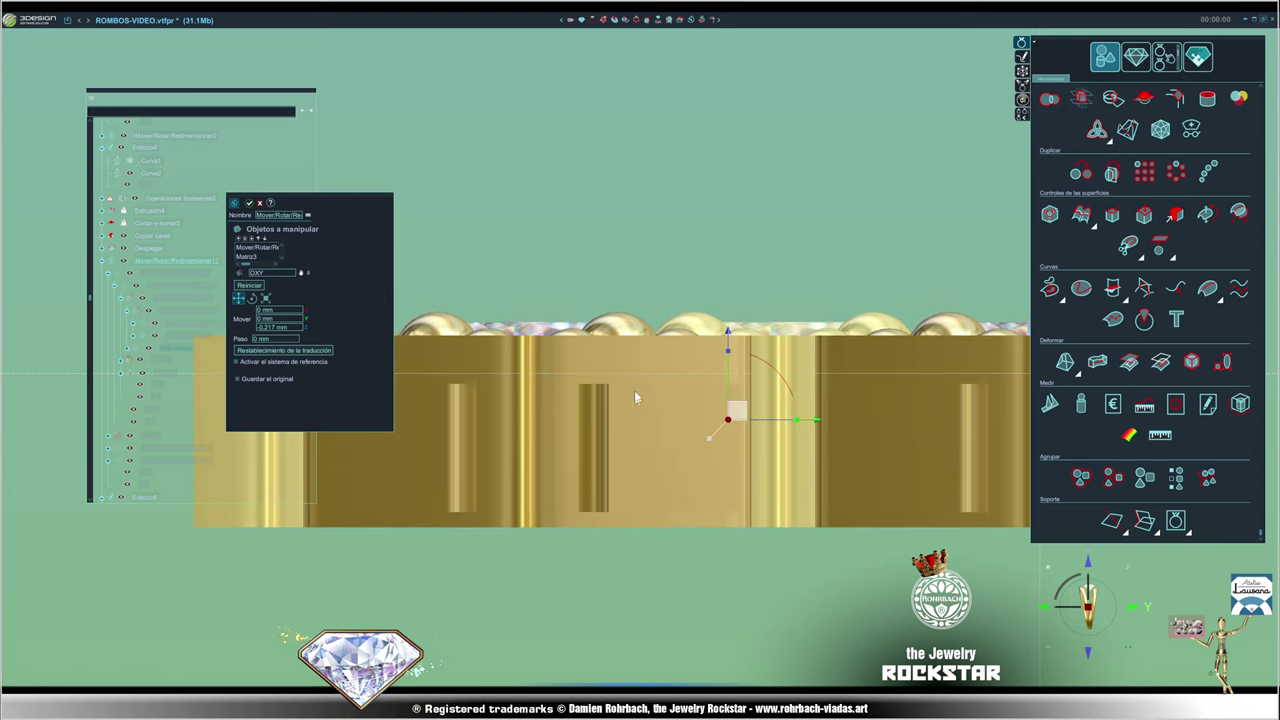
{"action": "scroll", "coordinate": [635, 398], "scroll_direction": "down", "scroll_amount": 5}
{"action": "middle_click_drag", "start_coordinate": [635, 398], "coordinate": [717, 468]}
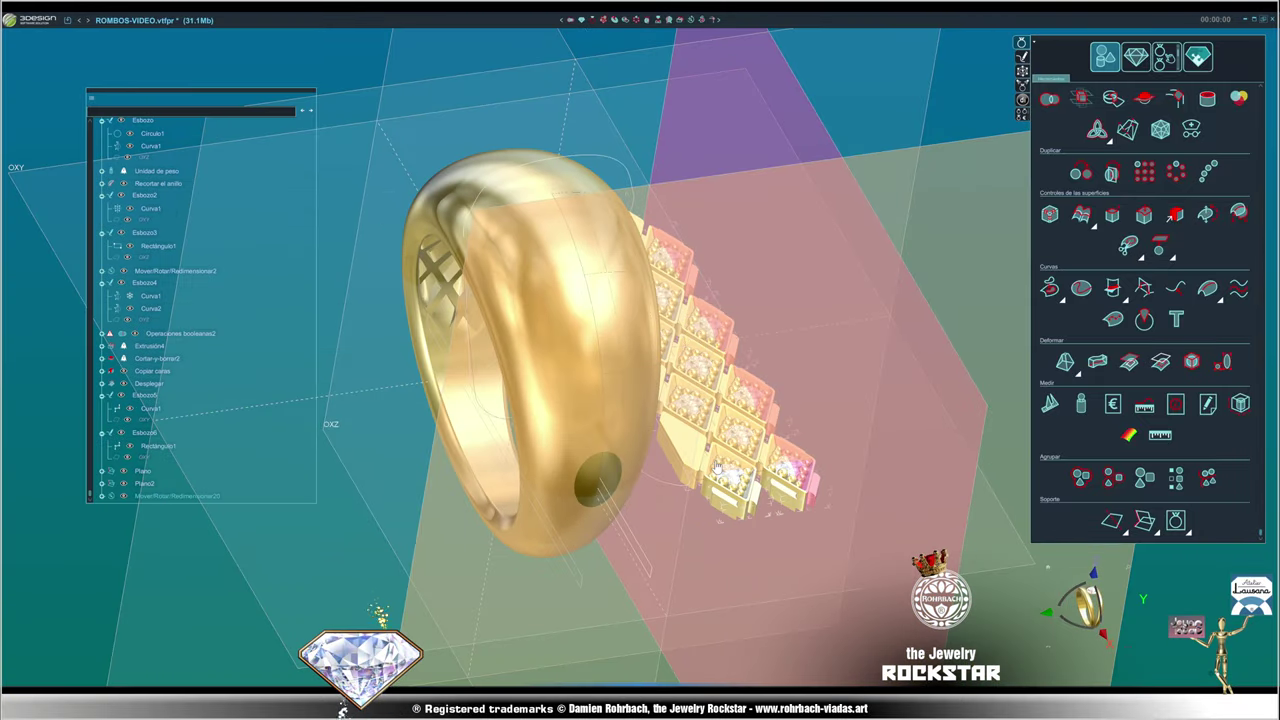
- Zoom and shift the view to inspect the Envolver2 wrap across the ring's dome
{"action": "scroll", "coordinate": [717, 468], "scroll_direction": "up", "scroll_amount": 3}
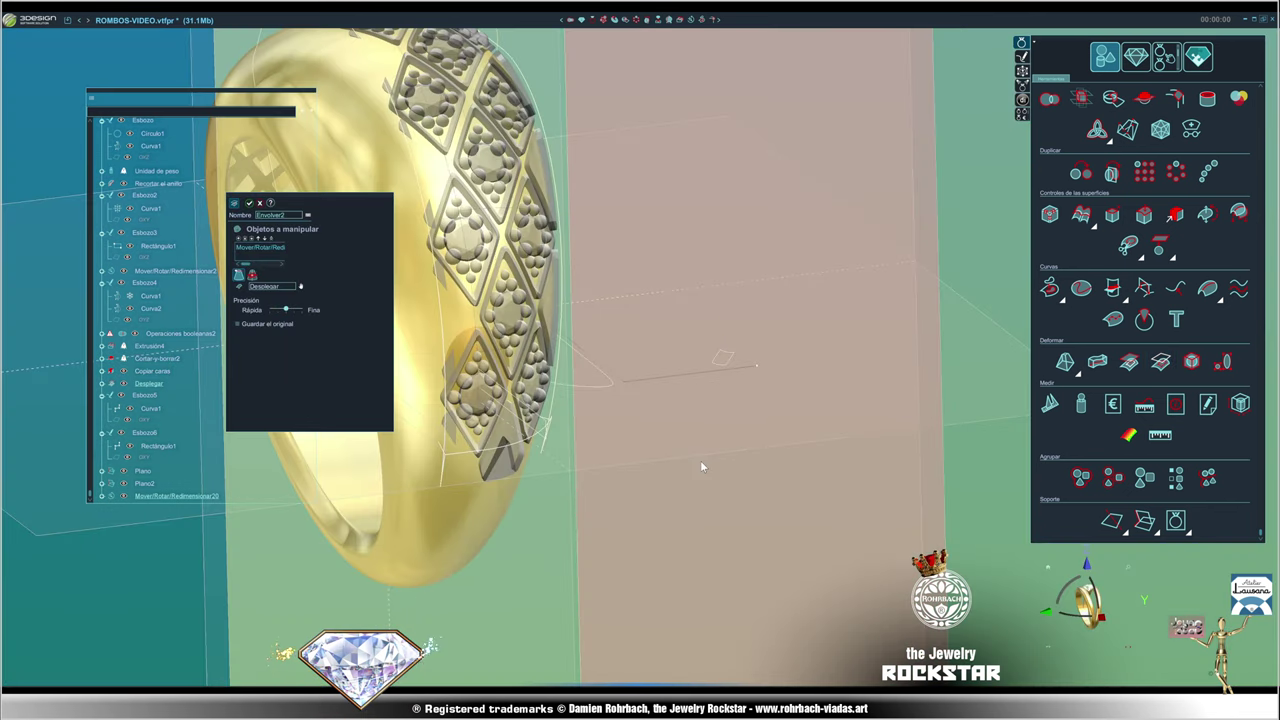
{"action": "mouse_move", "coordinate": [560, 354]}
{"action": "middle_mouse_down"}
{"action": "mouse_move", "coordinate": [433, 360]}
{"action": "mouse_move", "coordinate": [563, 374]}
{"action": "mouse_move", "coordinate": [489, 234]}
{"action": "mouse_move", "coordinate": [428, 265]}
{"action": "middle_mouse_up"}
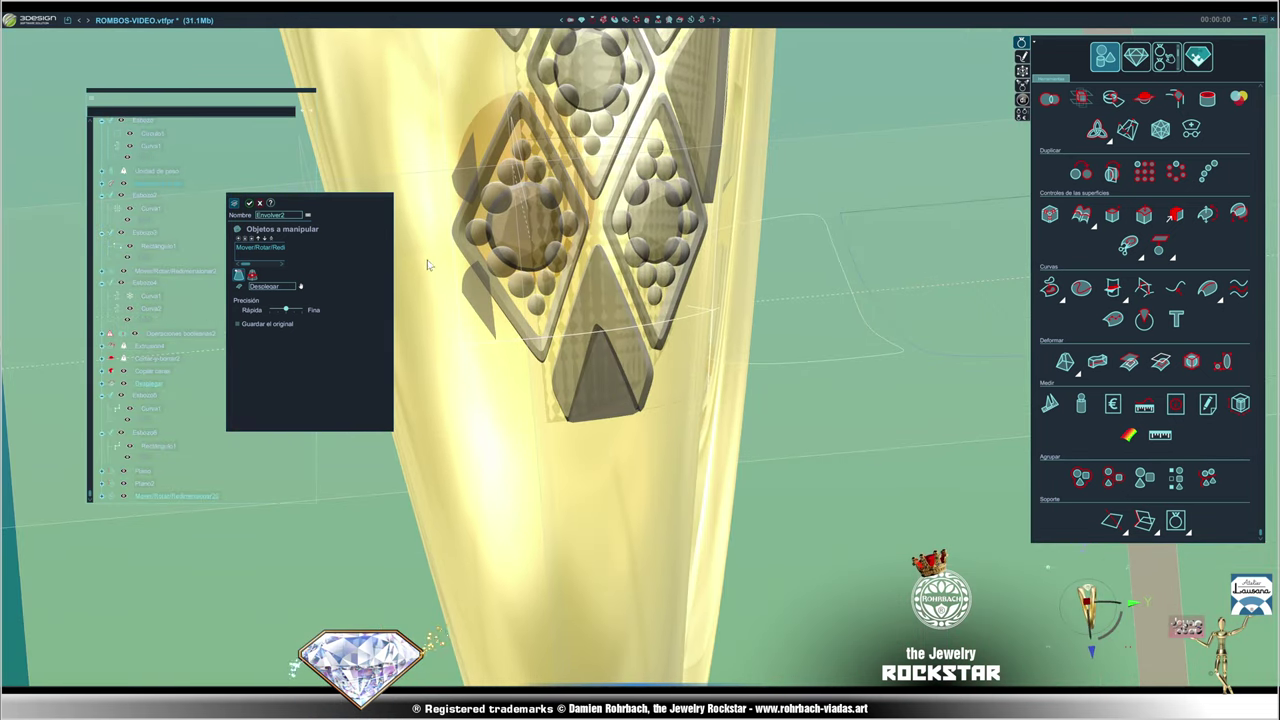
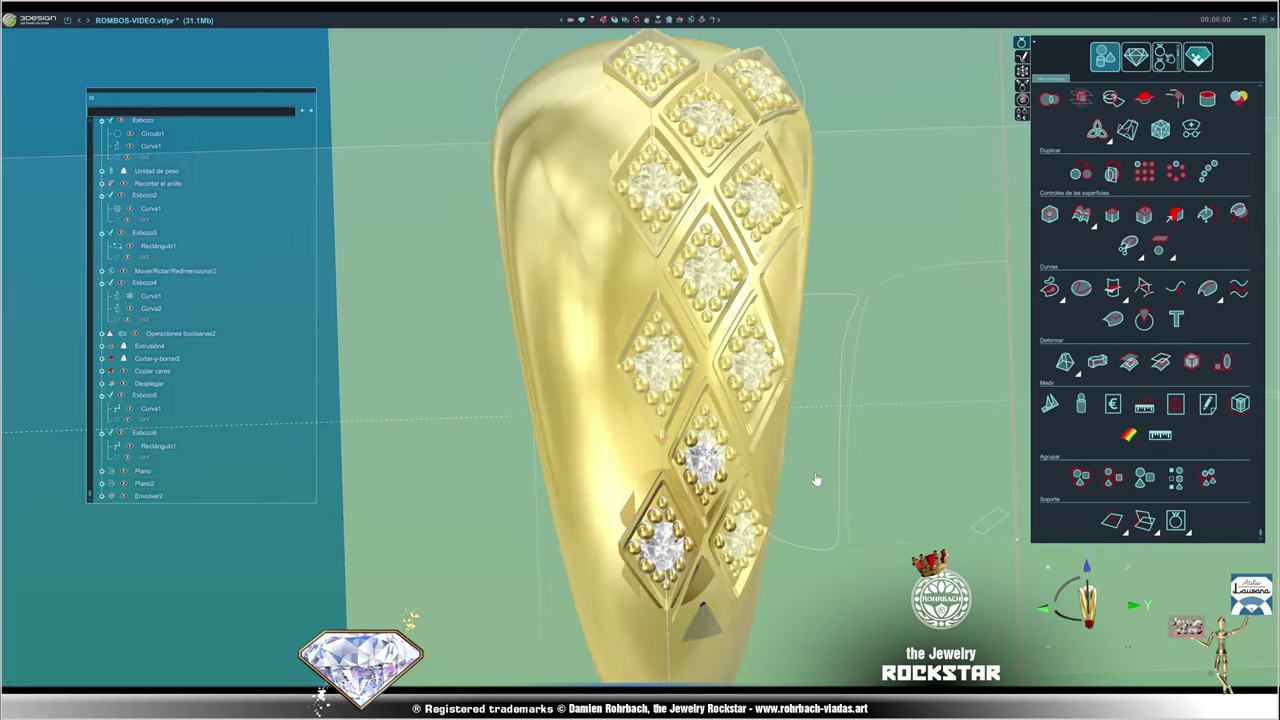
- Orbit and zoom the ring to inspect its inner lattice and stone settings
{"action": "scroll", "coordinate": [816, 480], "scroll_direction": "down", "scroll_amount": 3}
{"action": "middle_click_drag", "start_coordinate": [783, 531], "coordinate": [935, 310]}
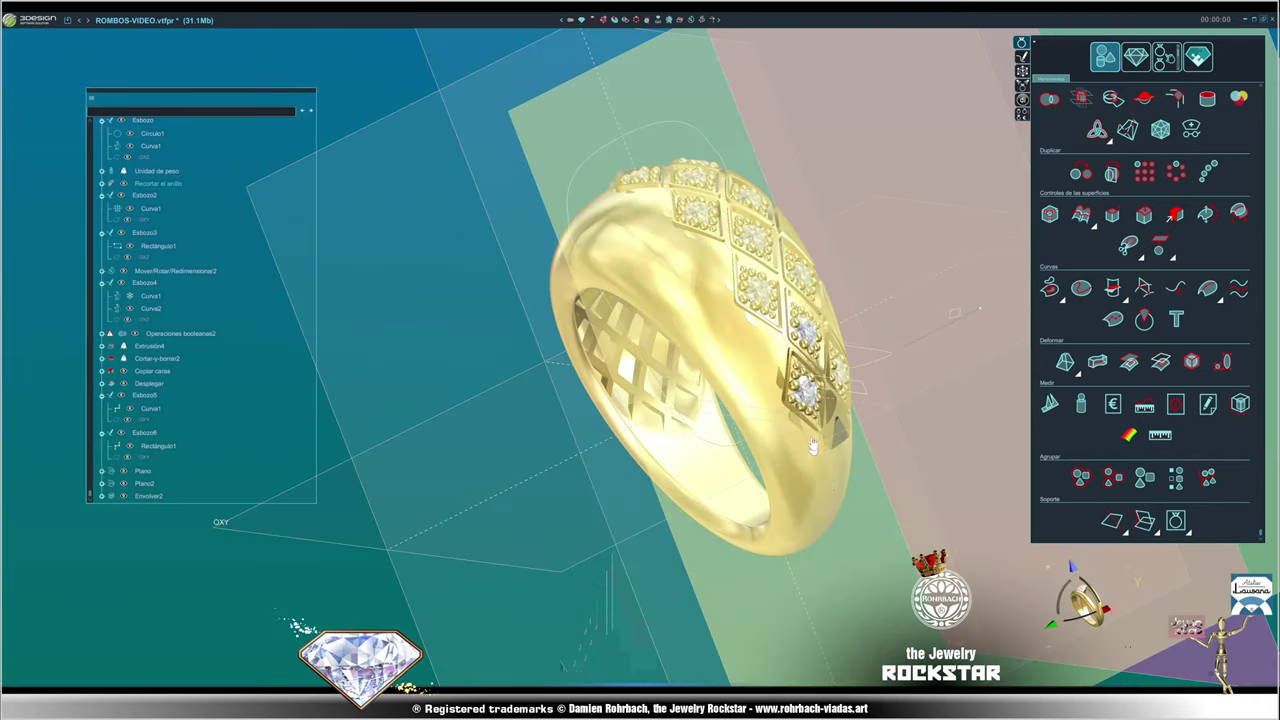
{"action": "scroll", "coordinate": [736, 331], "scroll_direction": "up", "scroll_amount": 3}
{"action": "right_click", "coordinate": [634, 163]}
{"action": "left_click", "coordinate": [662, 168]}
{"action": "right_click", "coordinate": [500, 163]}
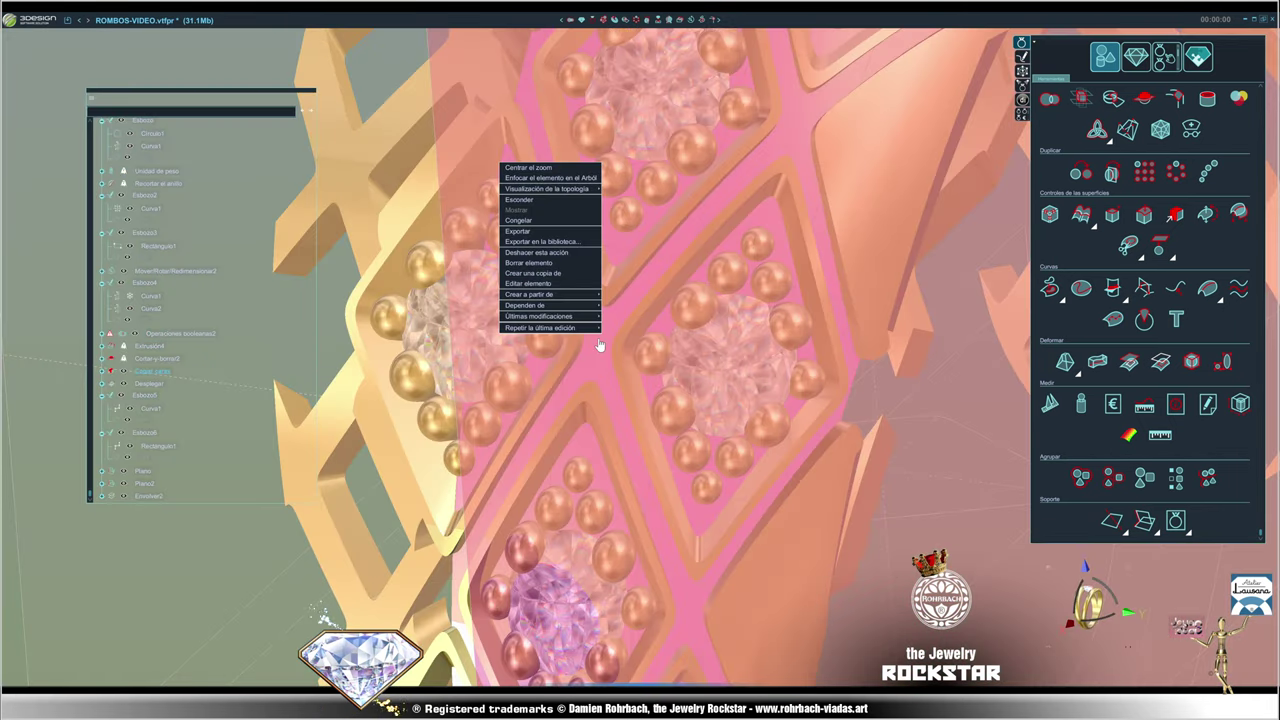
{"action": "left_click", "coordinate": [536, 202]}
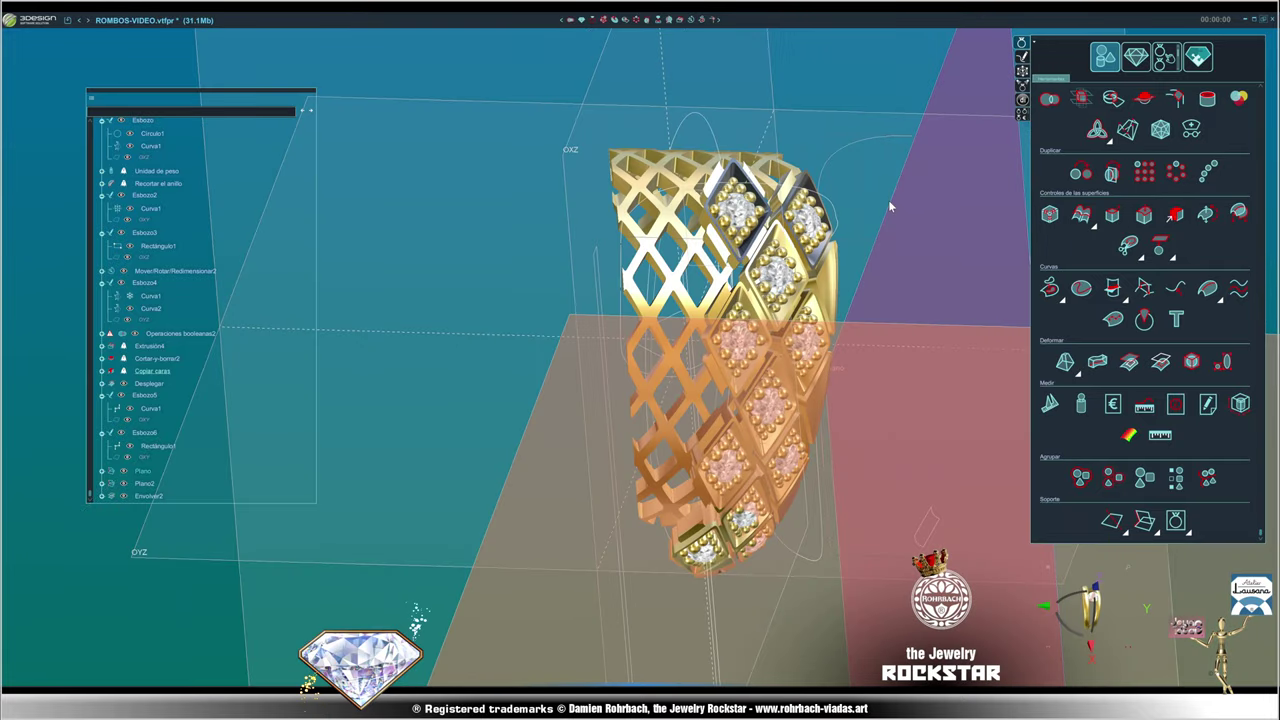
- Hide the pink and purple construction planes with Esconder
{"action": "right_click", "coordinate": [888, 205]}
{"action": "left_click", "coordinate": [914, 333]}
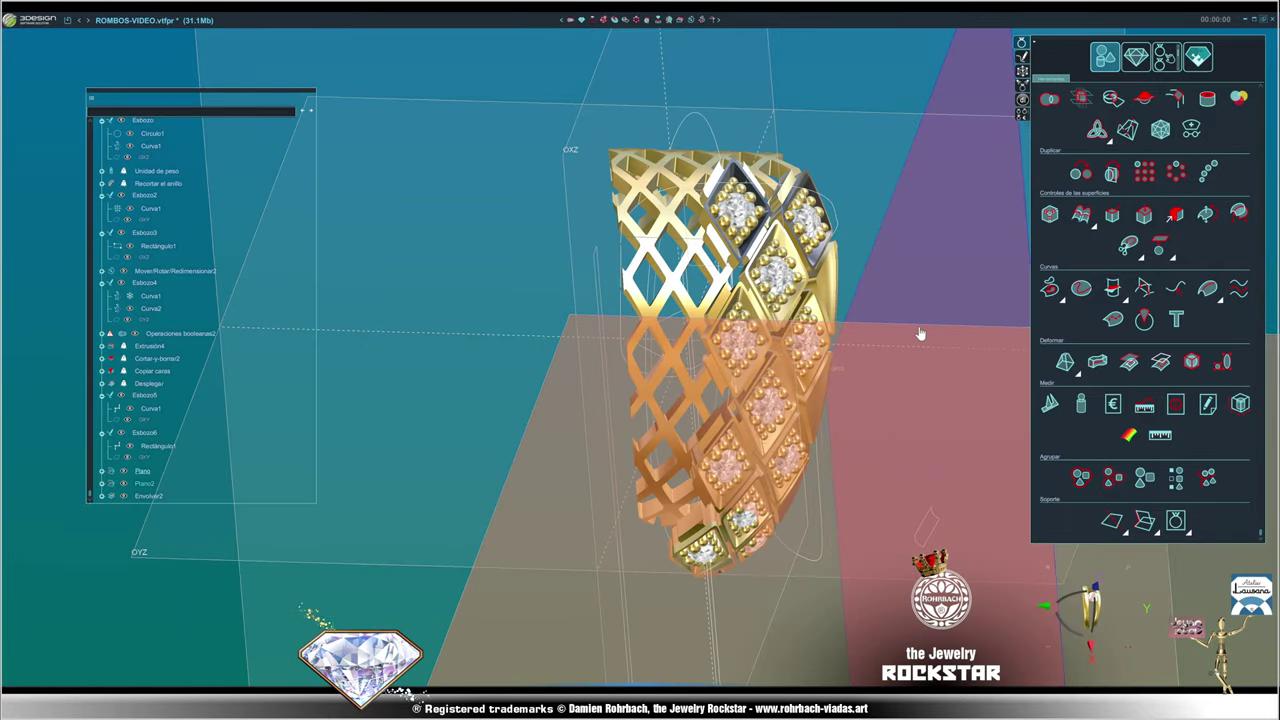
{"action": "right_click", "coordinate": [920, 333]}
{"action": "left_click", "coordinate": [836, 137]}
{"action": "right_click", "coordinate": [903, 180]}
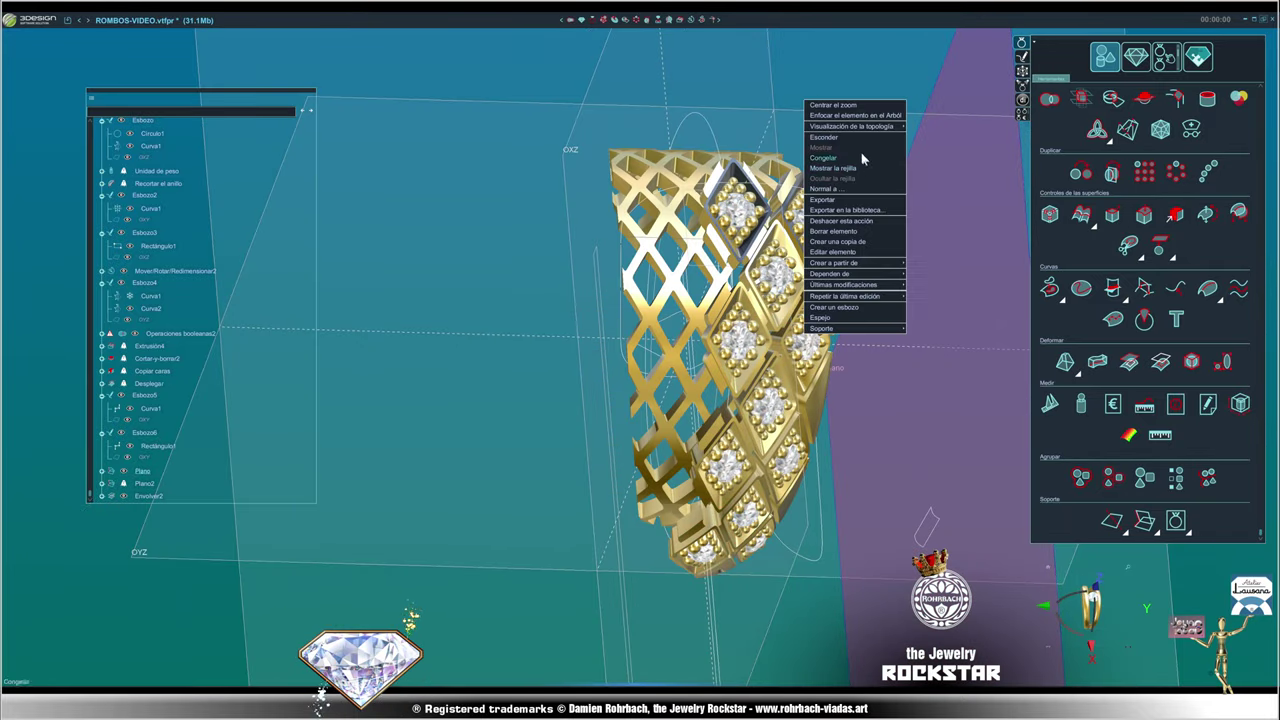
{"action": "left_click", "coordinate": [838, 138]}
- Orbit the ring to a front view showing the whole diamond tile panel
{"action": "middle_click_drag", "start_coordinate": [838, 140], "coordinate": [831, 366]}
{"action": "middle_click_drag", "start_coordinate": [893, 322], "coordinate": [999, 366]}
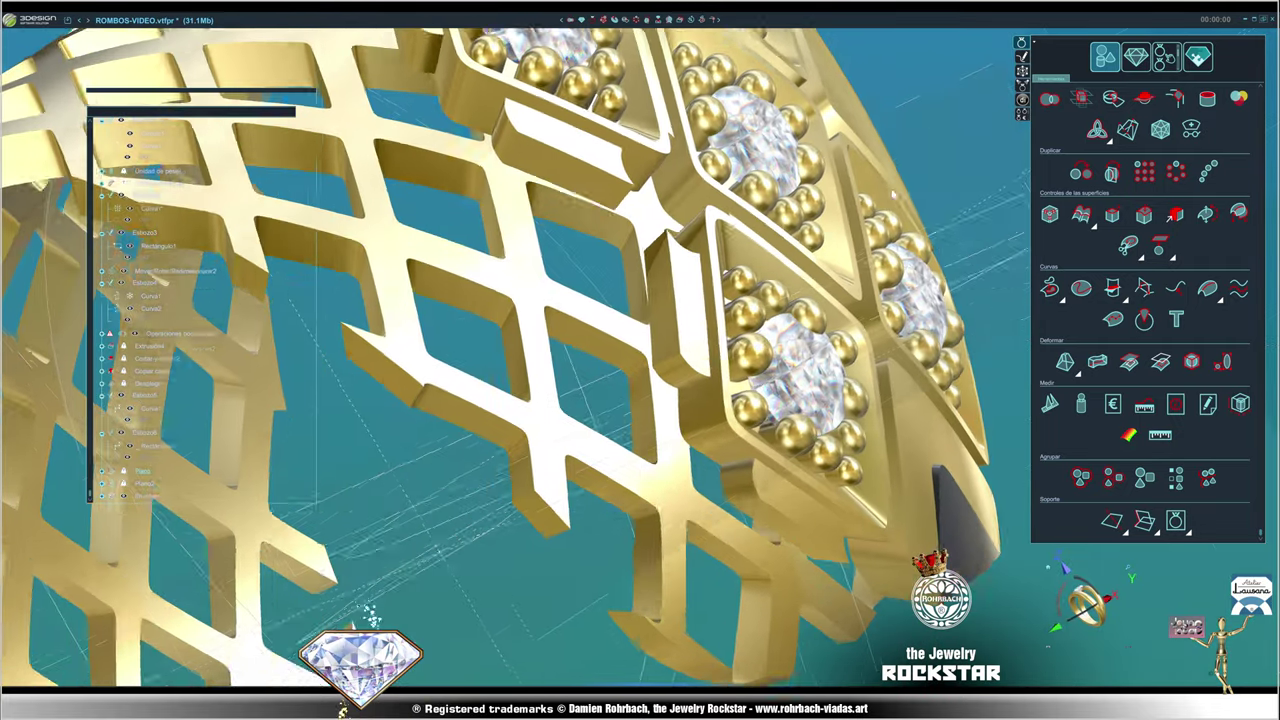
{"action": "mouse_move", "coordinate": [893, 190]}
{"action": "middle_mouse_down"}
{"action": "mouse_move", "coordinate": [743, 322]}
{"action": "mouse_move", "coordinate": [853, 300]}
{"action": "mouse_move", "coordinate": [701, 391]}
{"action": "middle_mouse_up"}
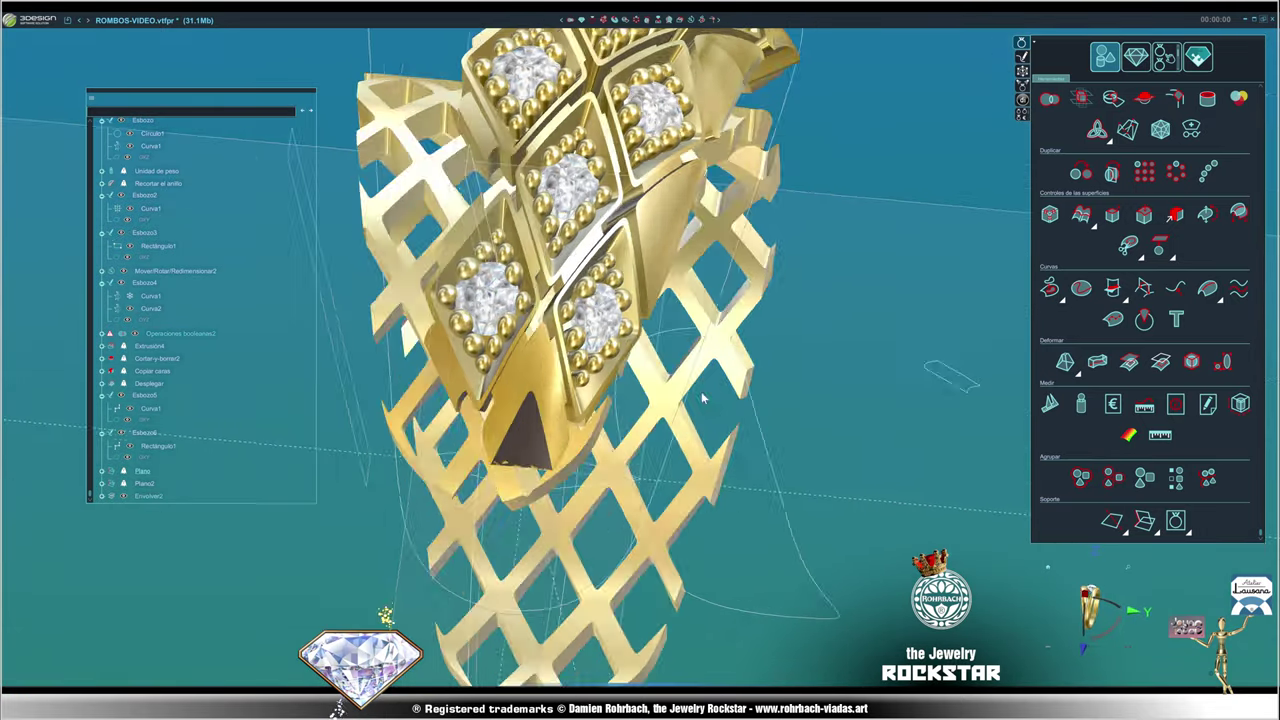
- Group the selected diamond-set tile panel with Agrupar and validate
{"action": "left_click", "coordinate": [701, 391]}
{"action": "left_click", "coordinate": [1147, 481]}
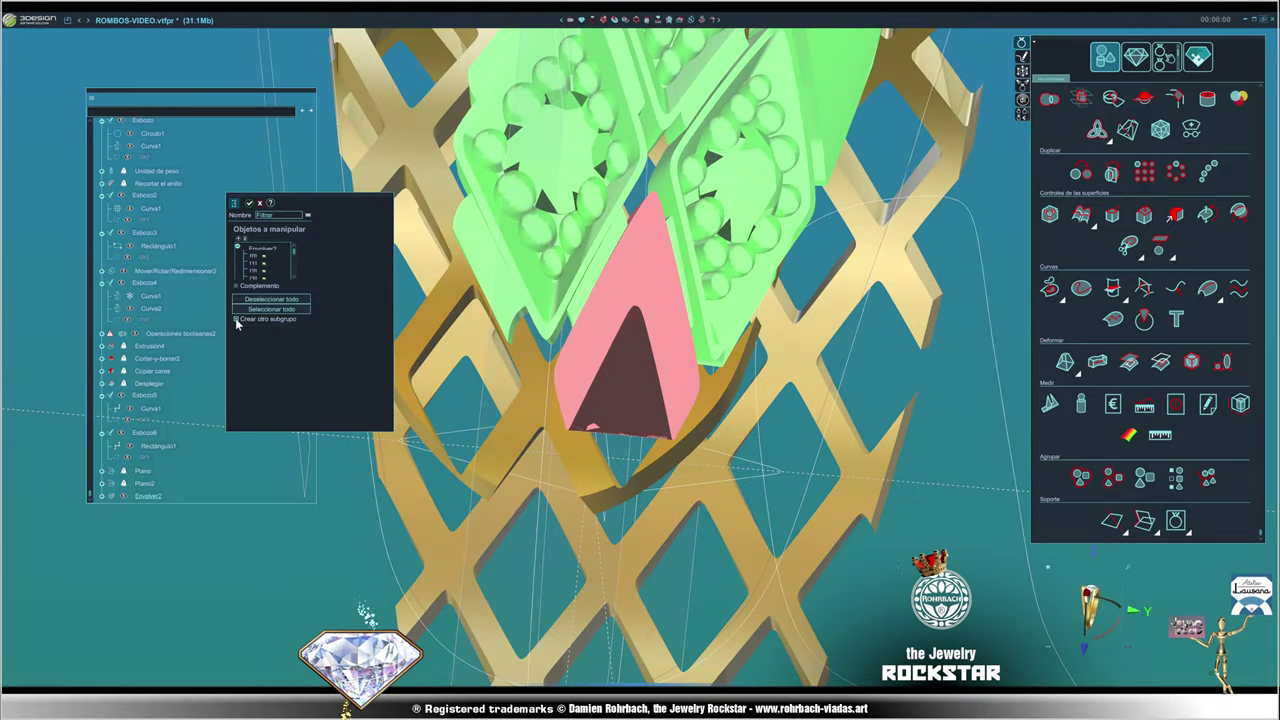
{"action": "right_click", "coordinate": [757, 498]}
{"action": "middle_click_drag", "start_coordinate": [809, 486], "coordinate": [517, 408]}
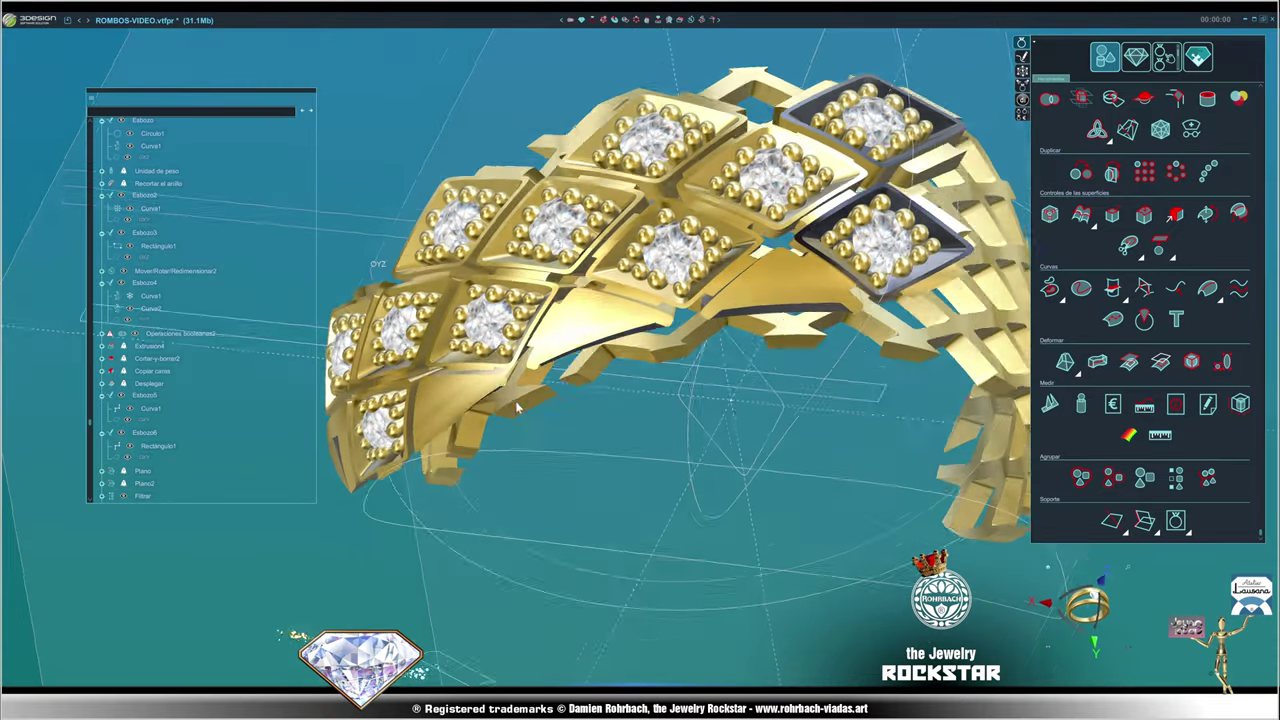
- Group the remaining rhombus tiles into two more validated groups
{"action": "scroll", "coordinate": [517, 408], "scroll_direction": "up", "scroll_amount": 3}
{"action": "left_click", "coordinate": [1117, 512]}
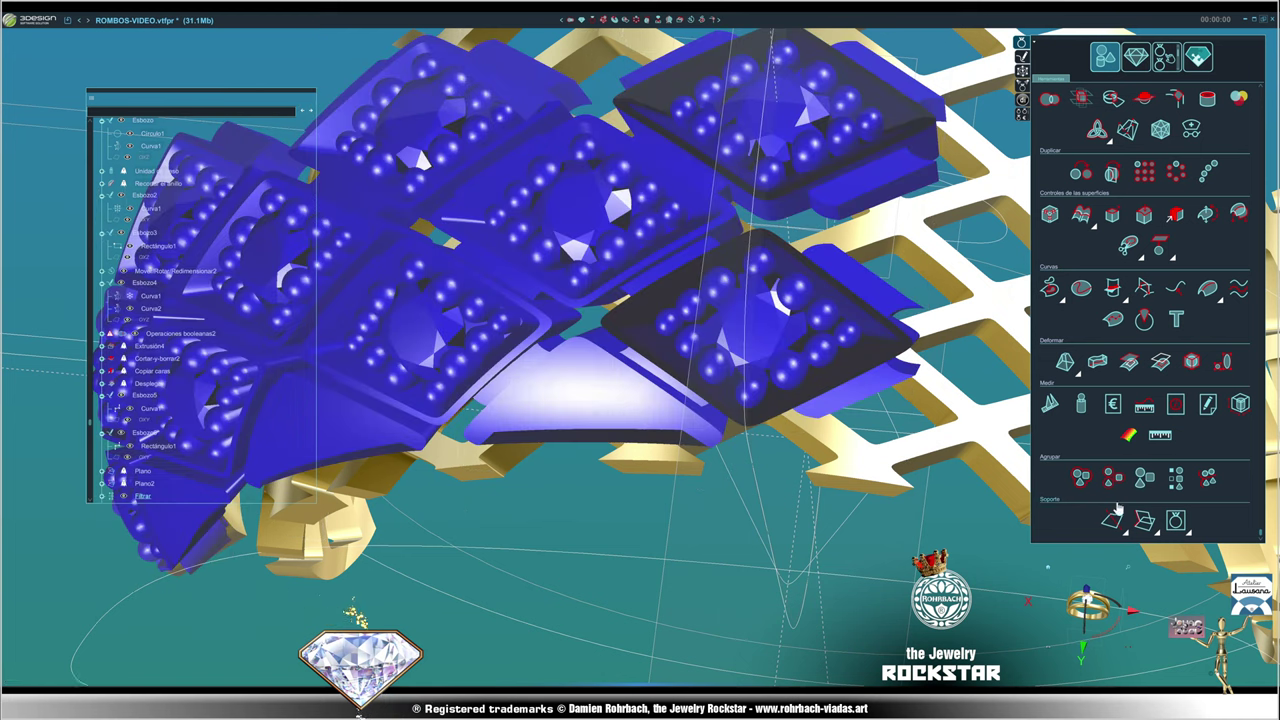
{"action": "left_click", "coordinate": [1173, 482]}
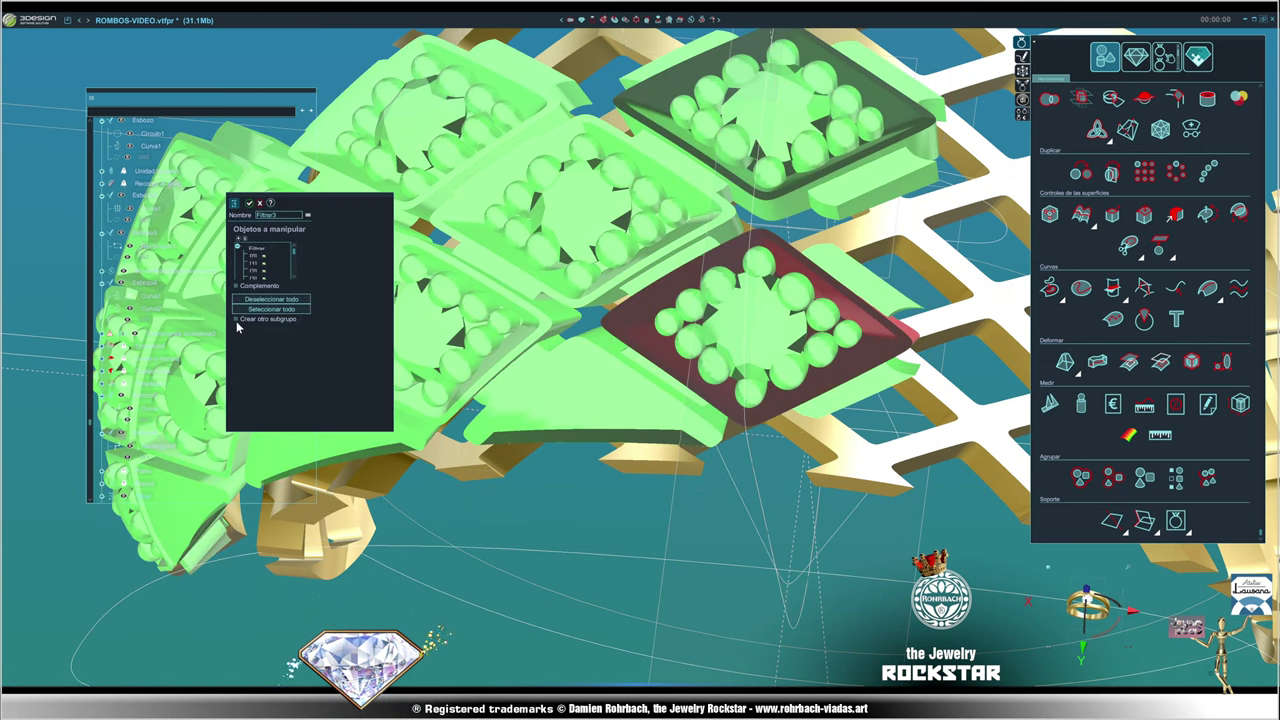
{"action": "right_click", "coordinate": [855, 165]}
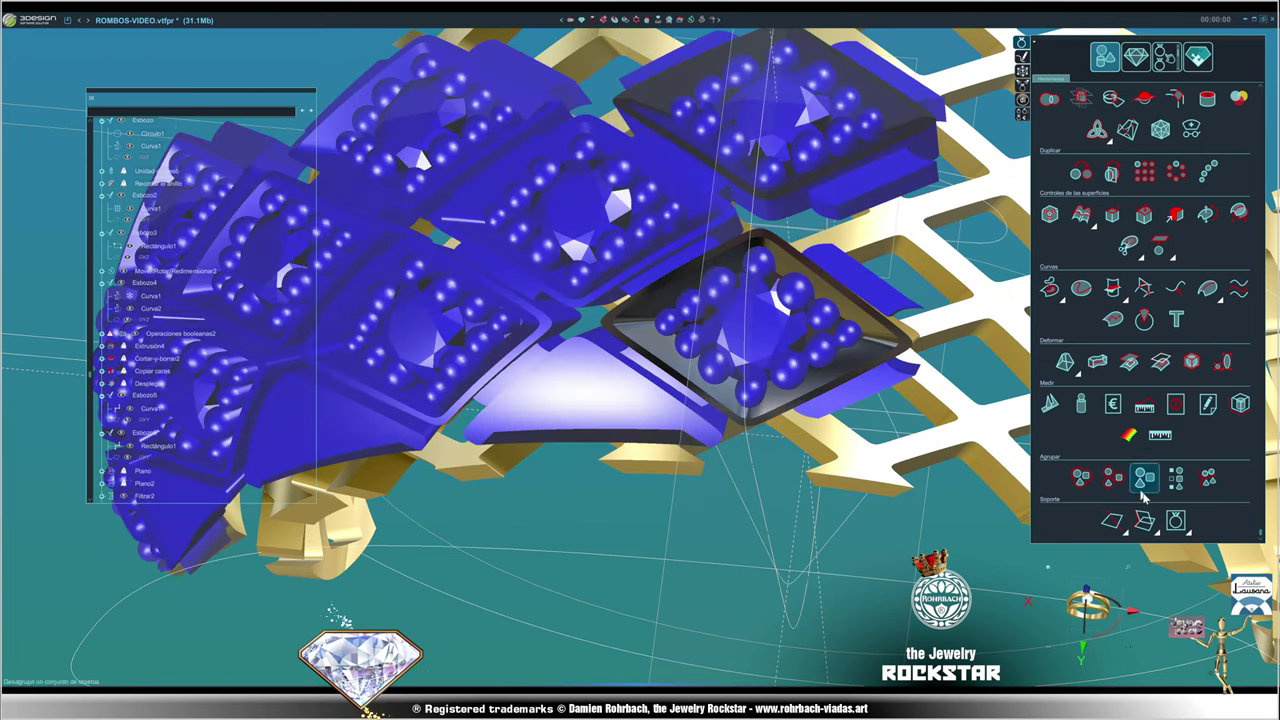
{"action": "right_click", "coordinate": [982, 228]}
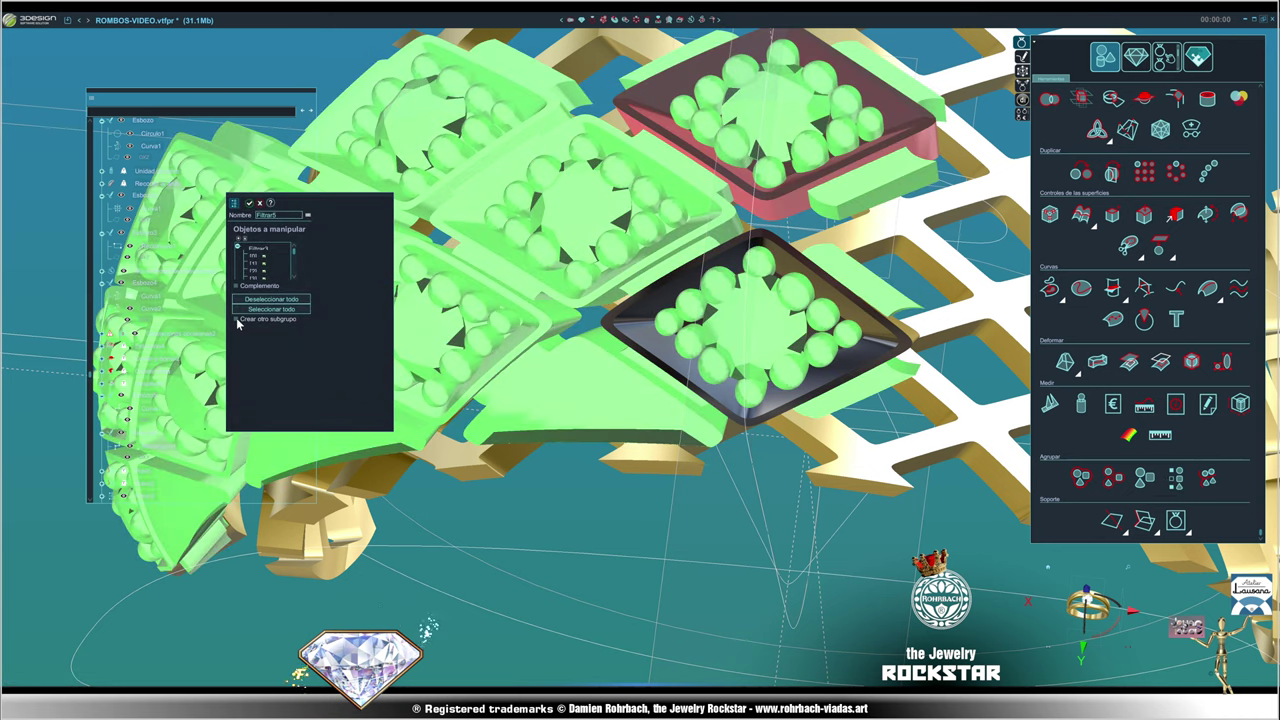
{"action": "right_click", "coordinate": [362, 408]}
{"action": "mouse_move", "coordinate": [362, 408]}
{"action": "middle_mouse_down"}
{"action": "mouse_move", "coordinate": [736, 317]}
{"action": "mouse_move", "coordinate": [793, 386]}
{"action": "middle_mouse_up"}
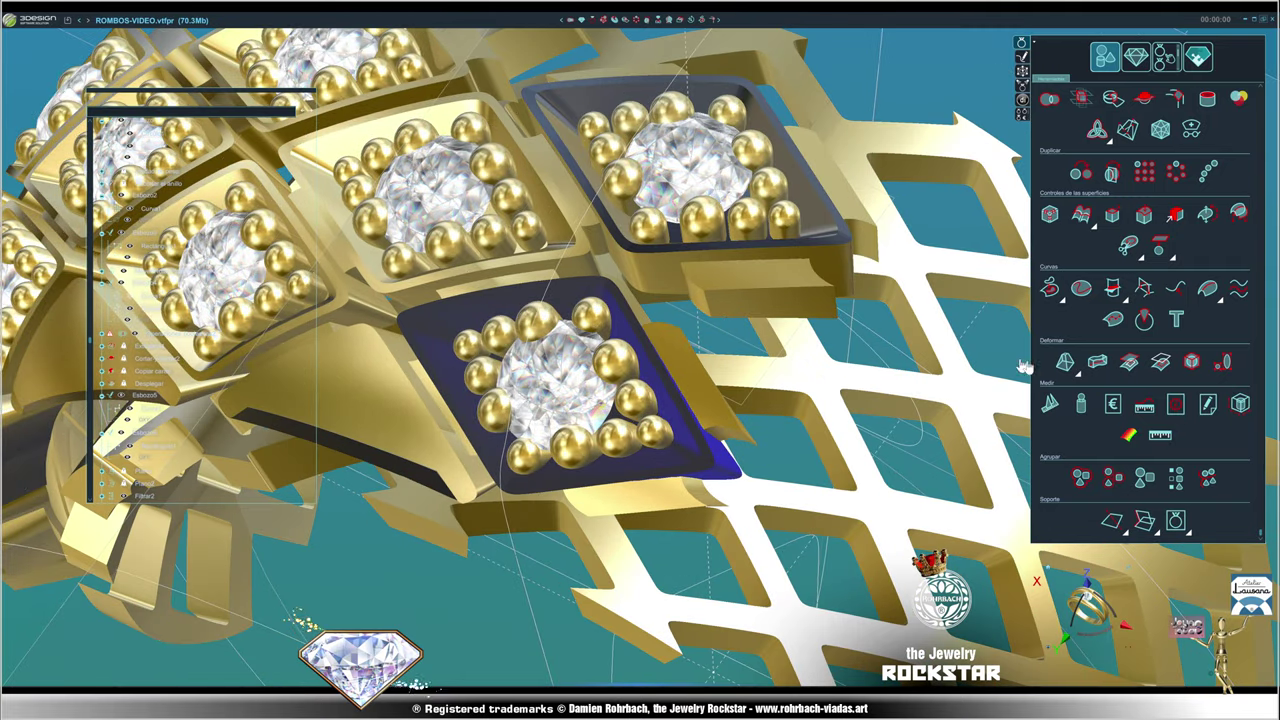
- Reverse the surface orientation of the lower dark-blue rhombus tile
{"action": "left_click", "coordinate": [1207, 222]}
{"action": "left_click", "coordinate": [693, 473]}
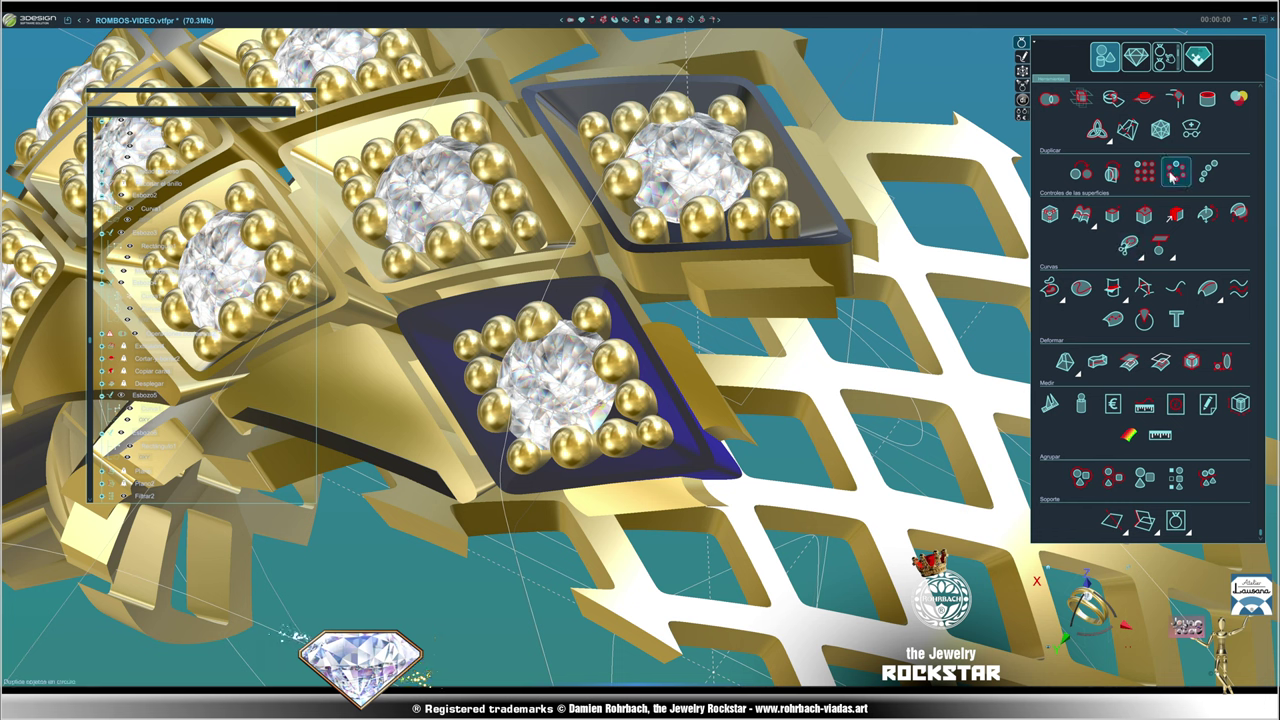
{"action": "left_click", "coordinate": [1215, 231]}
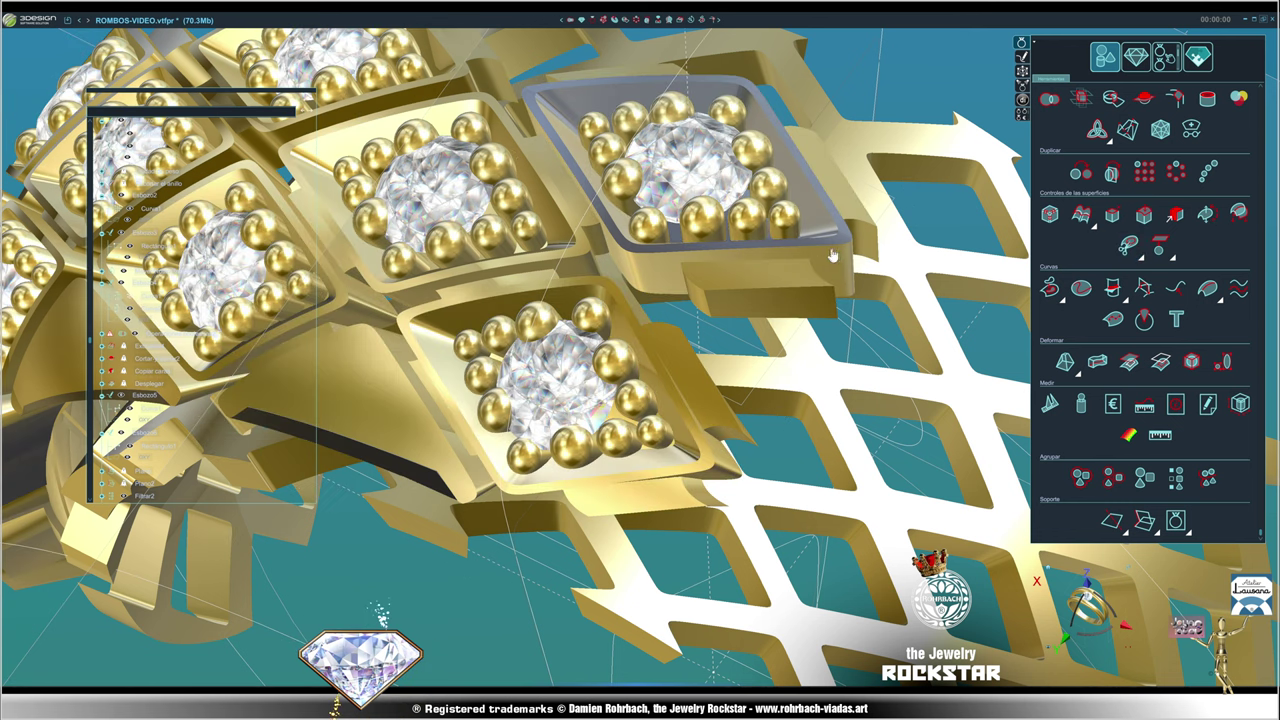
- Reverse the upper rhombus tile, then orbit to confirm both face outward in gold
{"action": "left_click", "coordinate": [1205, 222]}
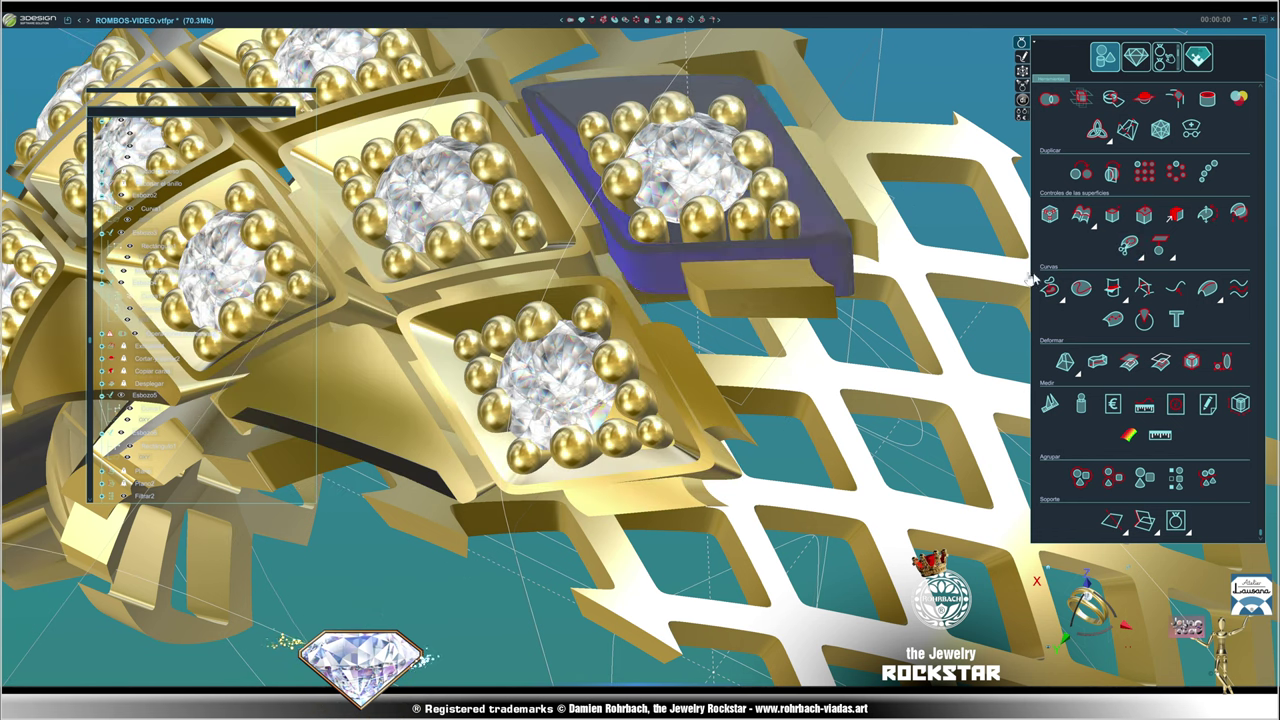
{"action": "left_click", "coordinate": [735, 337]}
{"action": "scroll", "coordinate": [735, 337], "scroll_direction": "down", "scroll_amount": 3}
{"action": "mouse_move", "coordinate": [735, 337]}
{"action": "right_mouse_down"}
{"action": "mouse_move", "coordinate": [921, 461]}
{"action": "mouse_move", "coordinate": [892, 498]}
{"action": "right_mouse_up"}
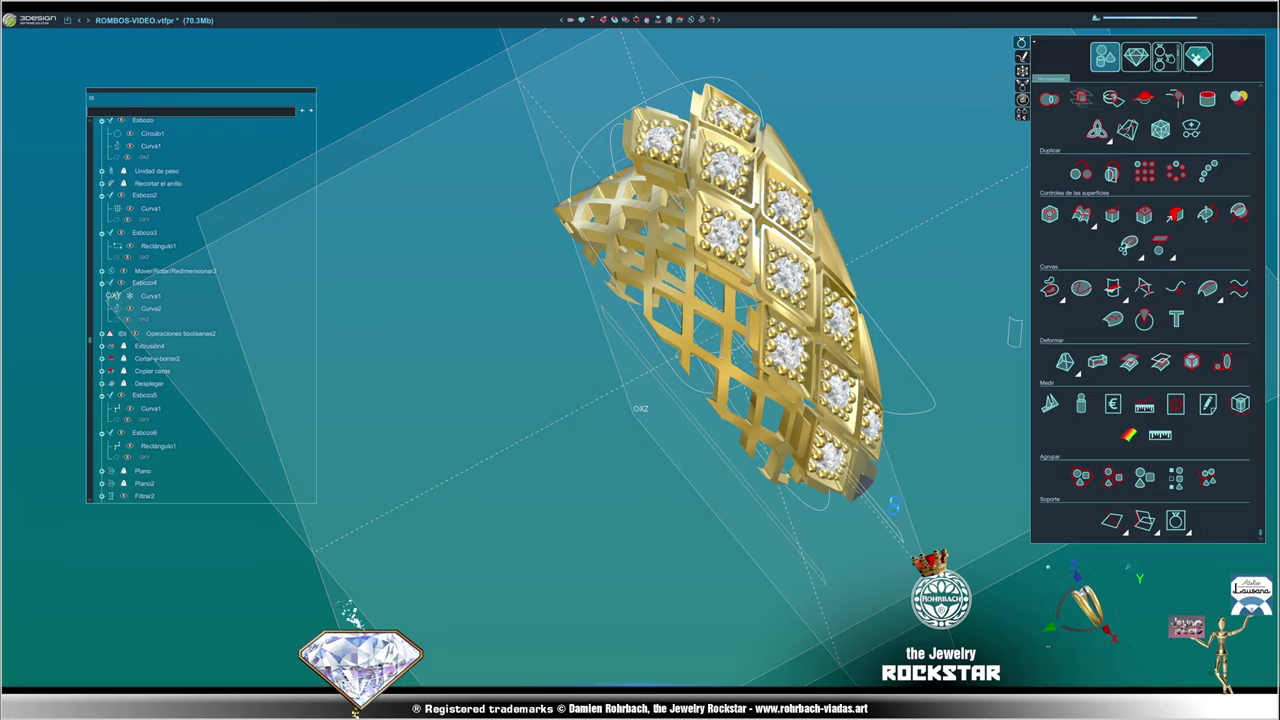
{"action": "right_click_drag", "start_coordinate": [866, 375], "coordinate": [875, 146]}
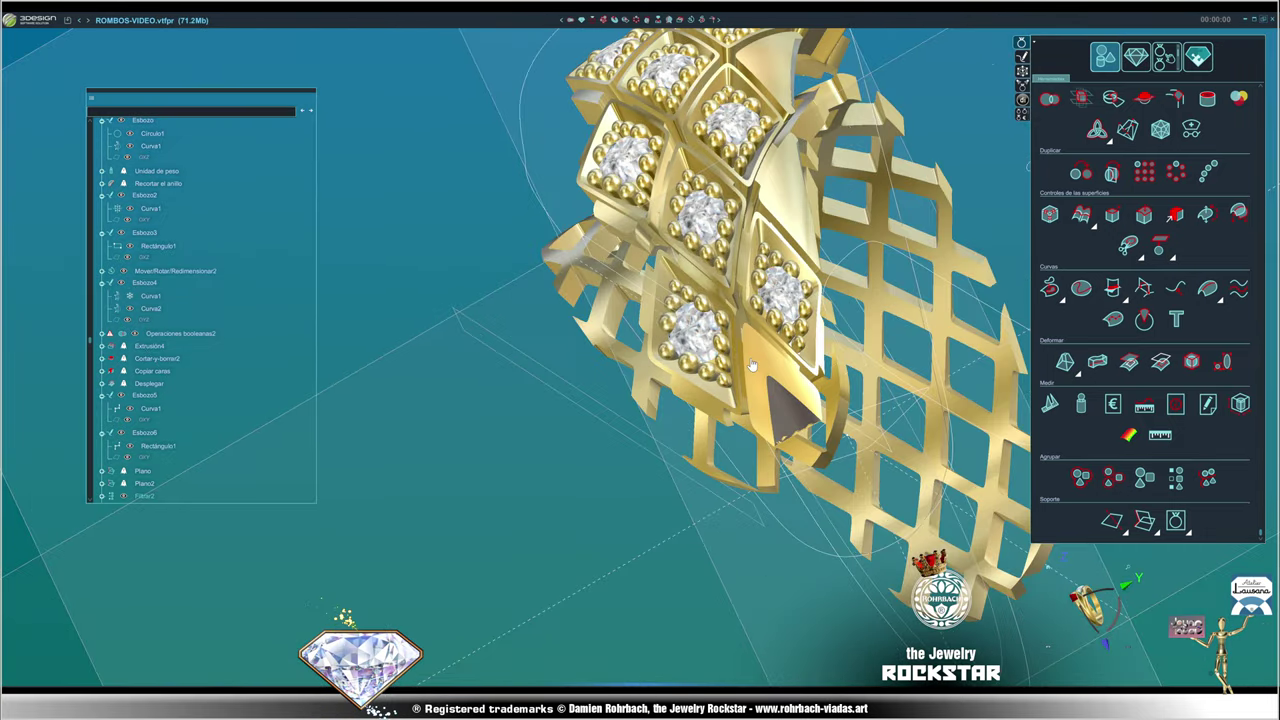
{"action": "mouse_move", "coordinate": [875, 146]}
{"action": "right_mouse_down"}
{"action": "mouse_move", "coordinate": [517, 197]}
{"action": "mouse_move", "coordinate": [334, 706]}
{"action": "mouse_move", "coordinate": [362, 617]}
{"action": "right_mouse_up"}
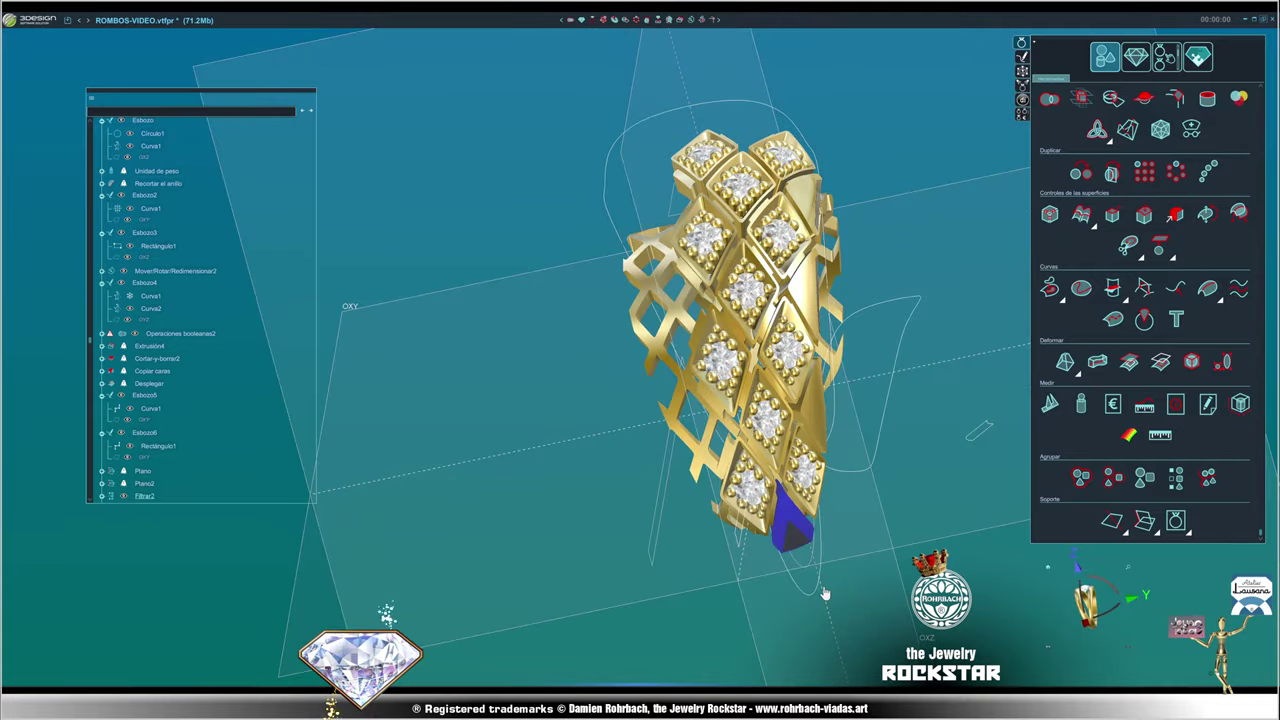
{"action": "mouse_move", "coordinate": [825, 594]}
{"action": "right_mouse_down"}
{"action": "mouse_move", "coordinate": [594, 509]}
{"action": "mouse_move", "coordinate": [614, 380]}
{"action": "mouse_move", "coordinate": [797, 358]}
{"action": "mouse_move", "coordinate": [1172, 483]}
{"action": "right_mouse_up"}
{"action": "left_click", "coordinate": [790, 400]}
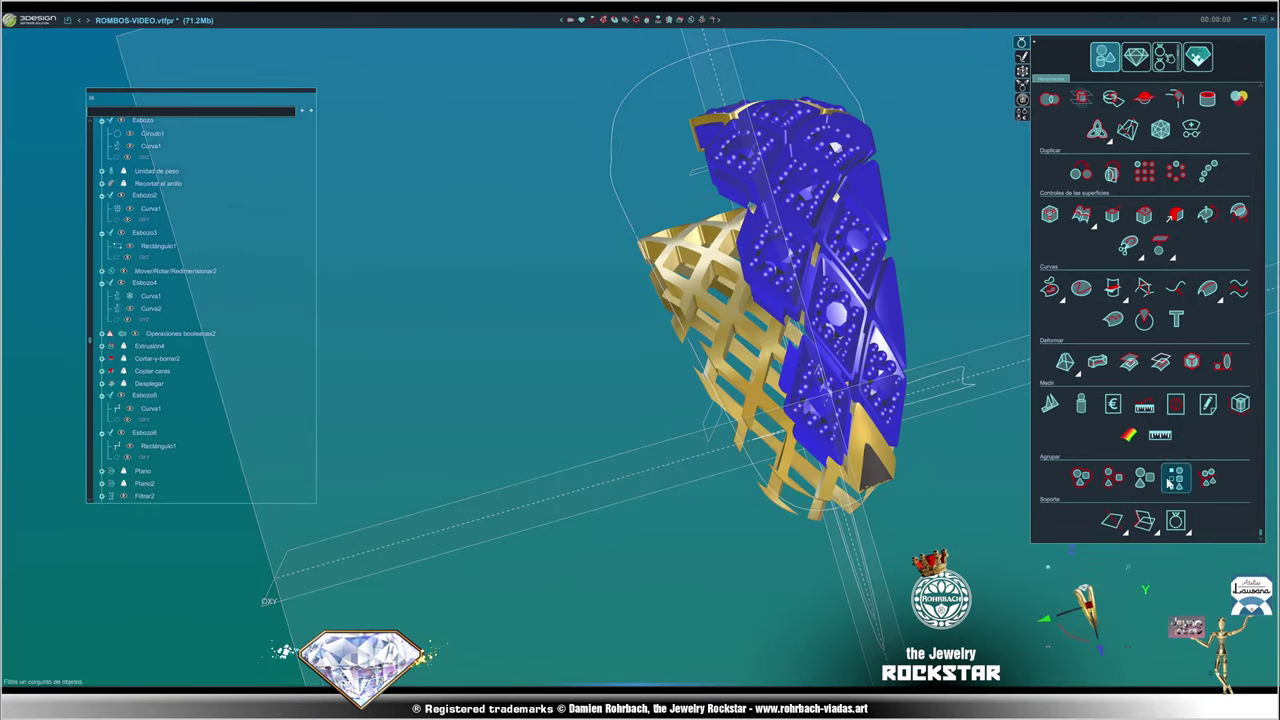
- Zoom in and deselect the side sphere and central stone of the first rhombus setting
{"action": "scroll", "coordinate": [903, 337], "scroll_direction": "up", "scroll_amount": 5}
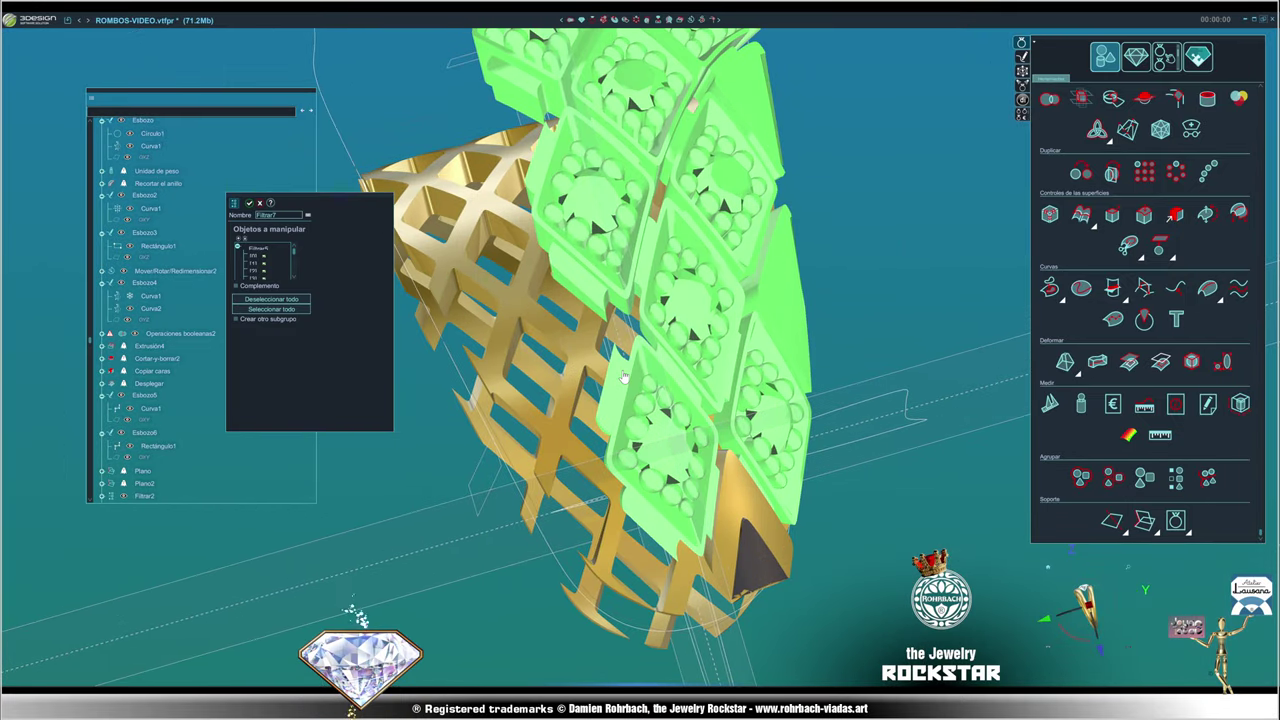
{"action": "scroll", "coordinate": [733, 443], "scroll_direction": "up", "scroll_amount": 2}
{"action": "scroll", "coordinate": [733, 443], "scroll_direction": "up", "scroll_amount": 3}
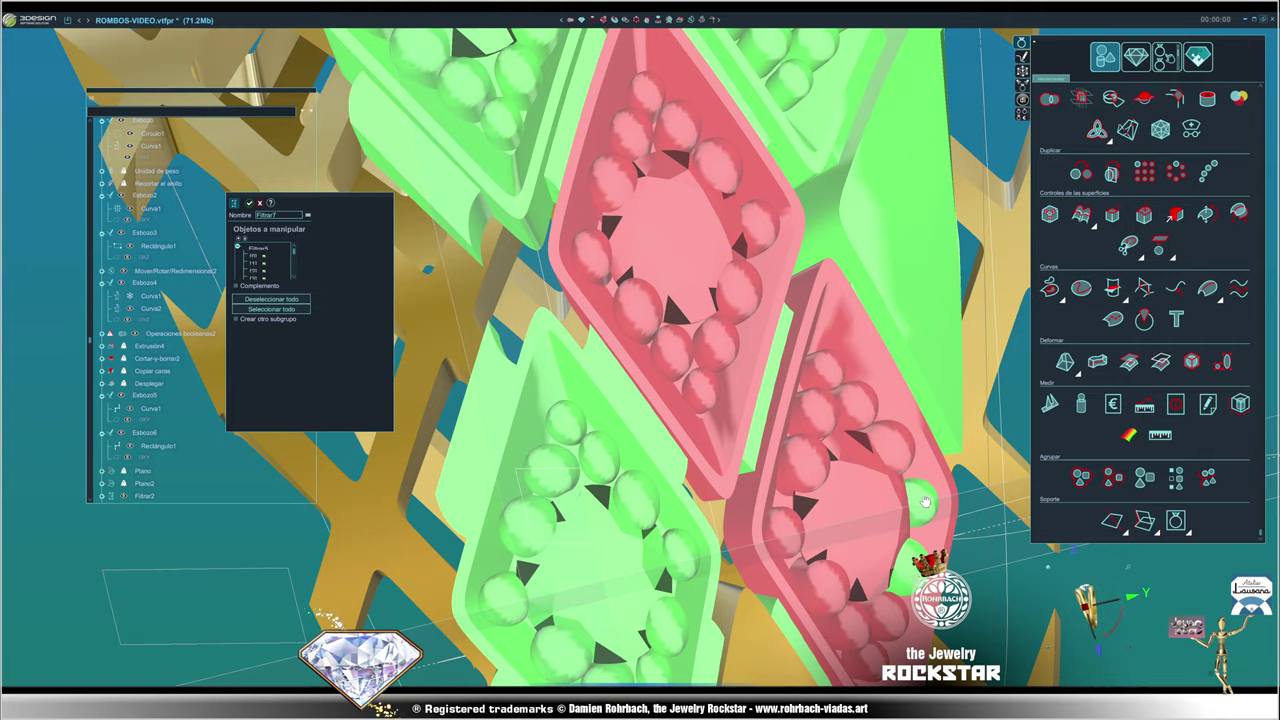
{"action": "scroll", "coordinate": [888, 400], "scroll_direction": "down", "scroll_amount": 5}
{"action": "scroll", "coordinate": [870, 415], "scroll_direction": "up", "scroll_amount": 2}
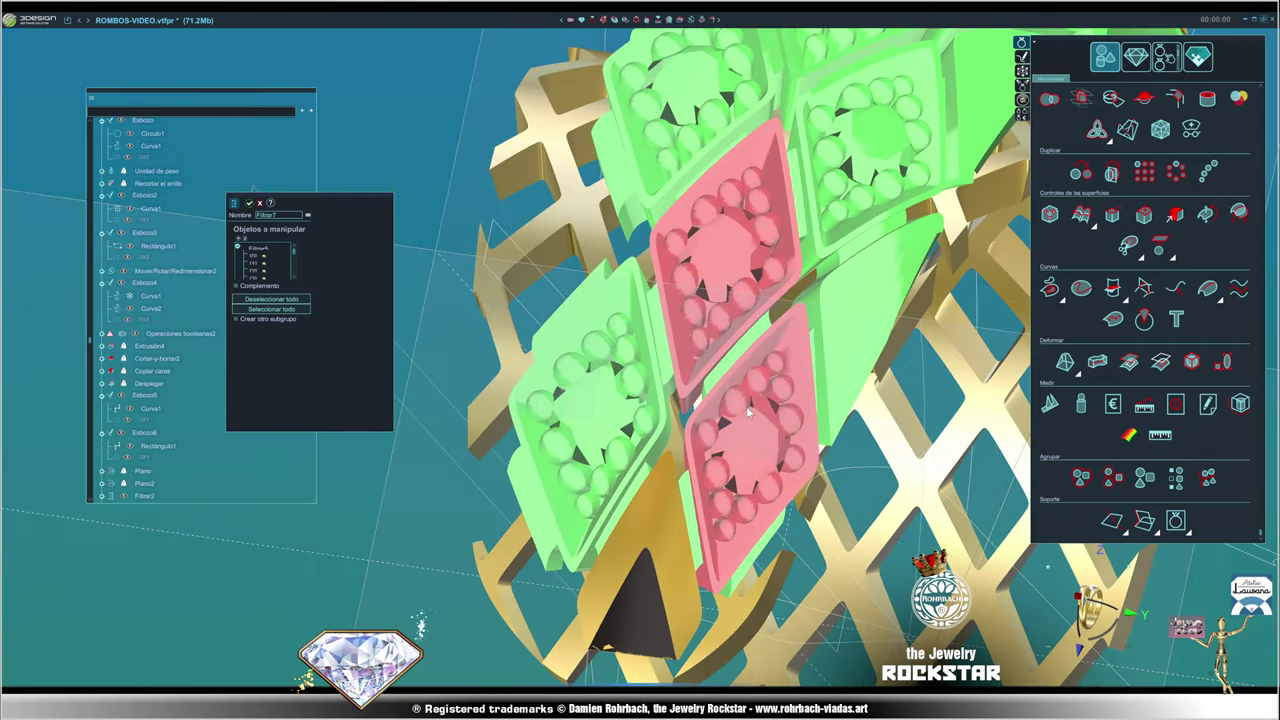
{"action": "scroll", "coordinate": [862, 423], "scroll_direction": "up", "scroll_amount": 2}
{"action": "scroll", "coordinate": [862, 423], "scroll_direction": "up", "scroll_amount": 2}
{"action": "scroll", "coordinate": [820, 405], "scroll_direction": "up", "scroll_amount": 2}
{"action": "scroll", "coordinate": [760, 385], "scroll_direction": "up", "scroll_amount": 3}
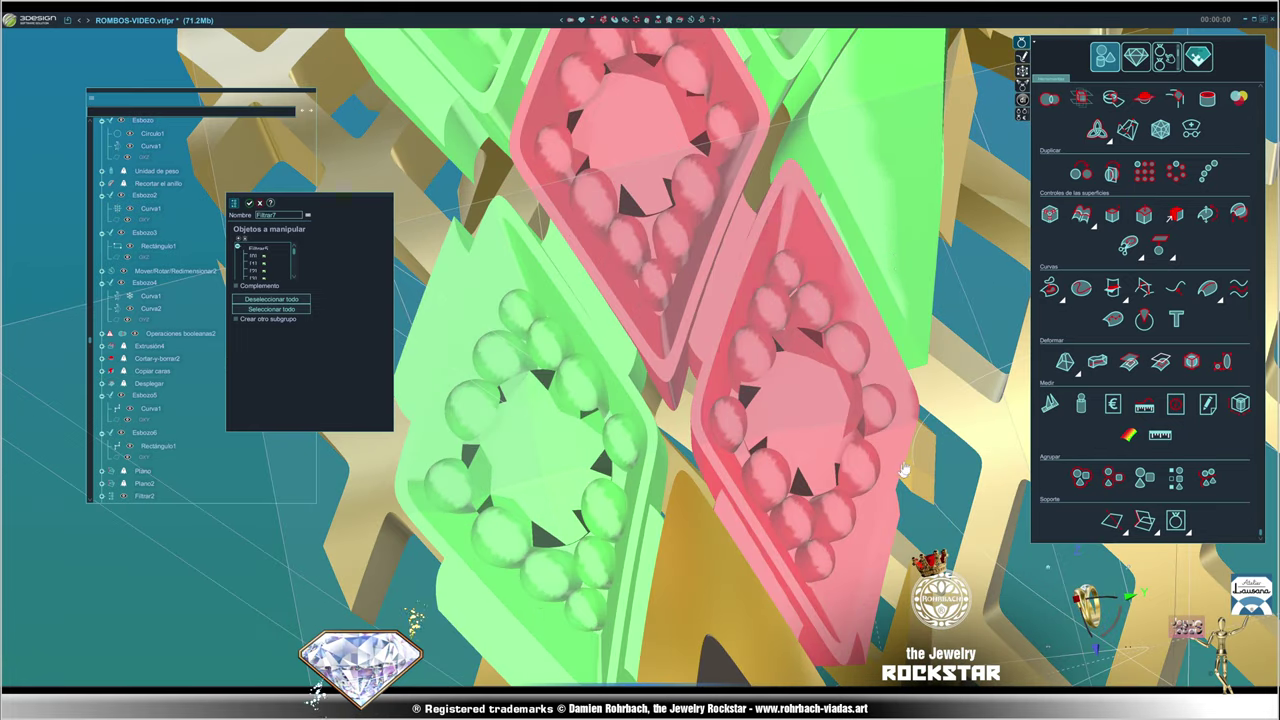
{"action": "middle_click_drag", "start_coordinate": [706, 333], "coordinate": [668, 380]}
{"action": "scroll", "coordinate": [645, 362], "scroll_direction": "up", "scroll_amount": 2}
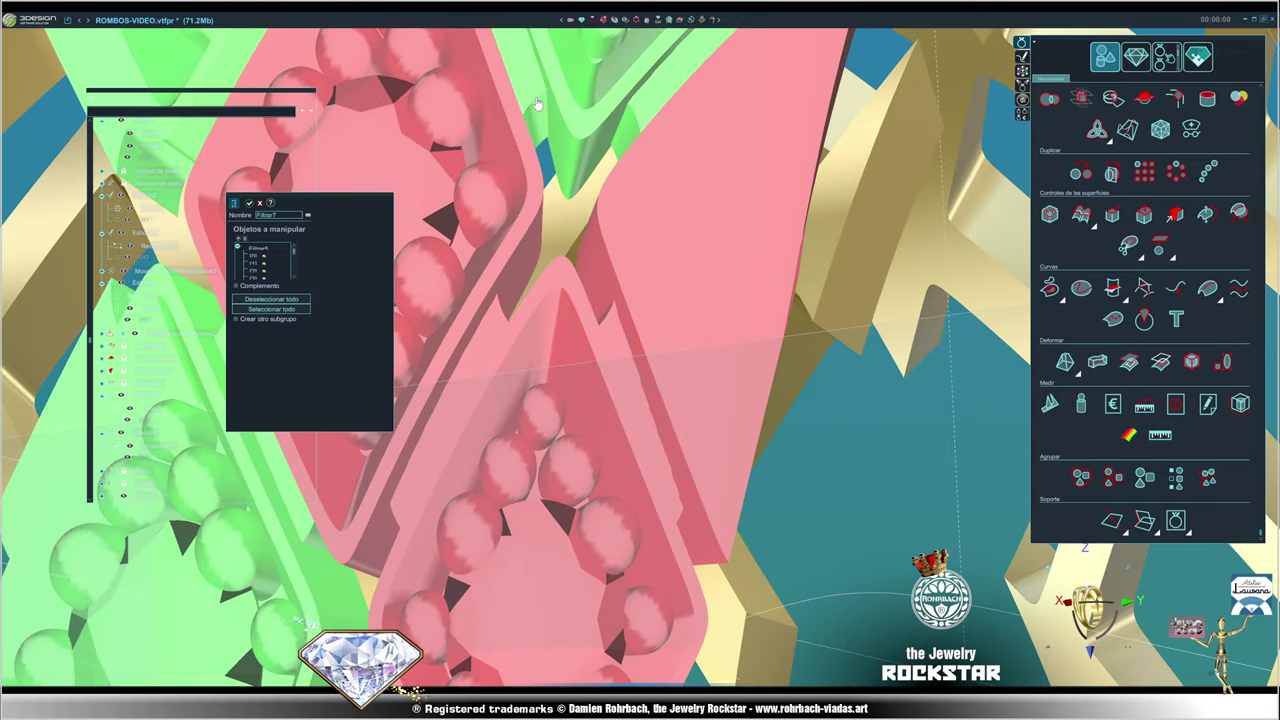
{"action": "middle_click_drag", "start_coordinate": [620, 188], "coordinate": [591, 364]}
{"action": "left_click", "coordinate": [533, 177]}
{"action": "left_click", "coordinate": [578, 112]}
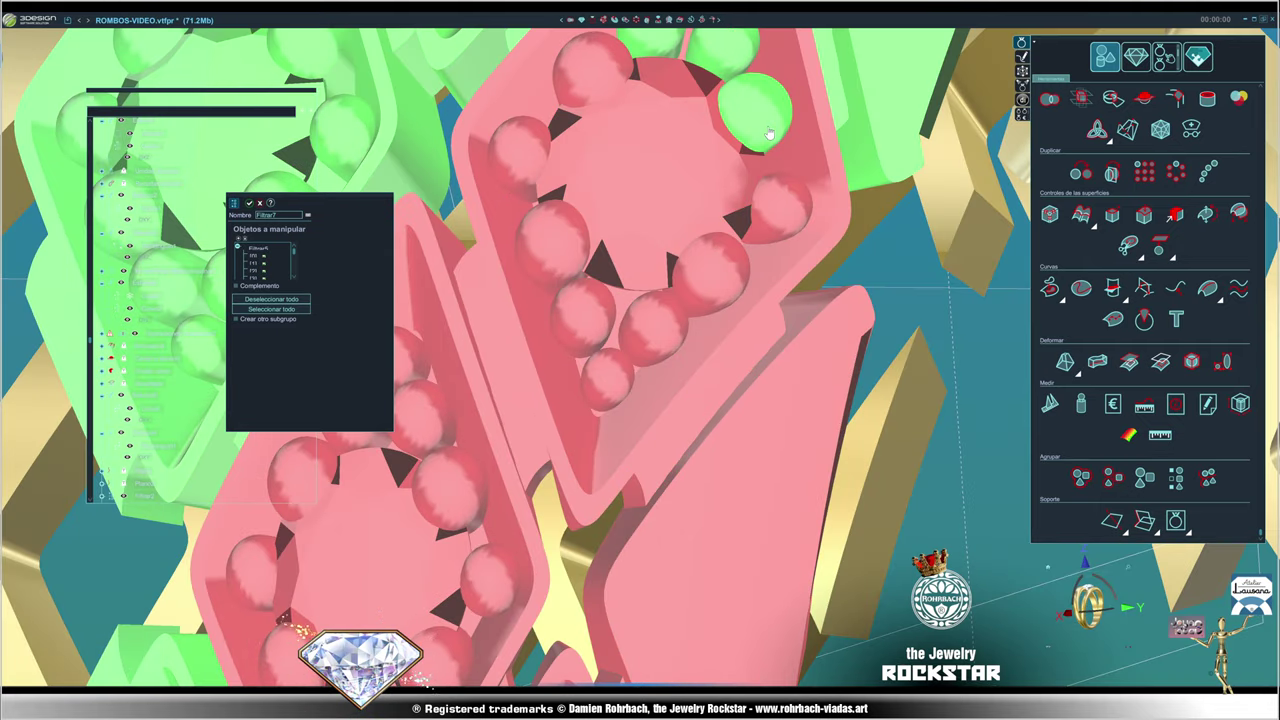
- Deselect the centre and left stones of two further rhombus settings on the band
{"action": "middle_click_drag", "start_coordinate": [770, 133], "coordinate": [620, 360]}
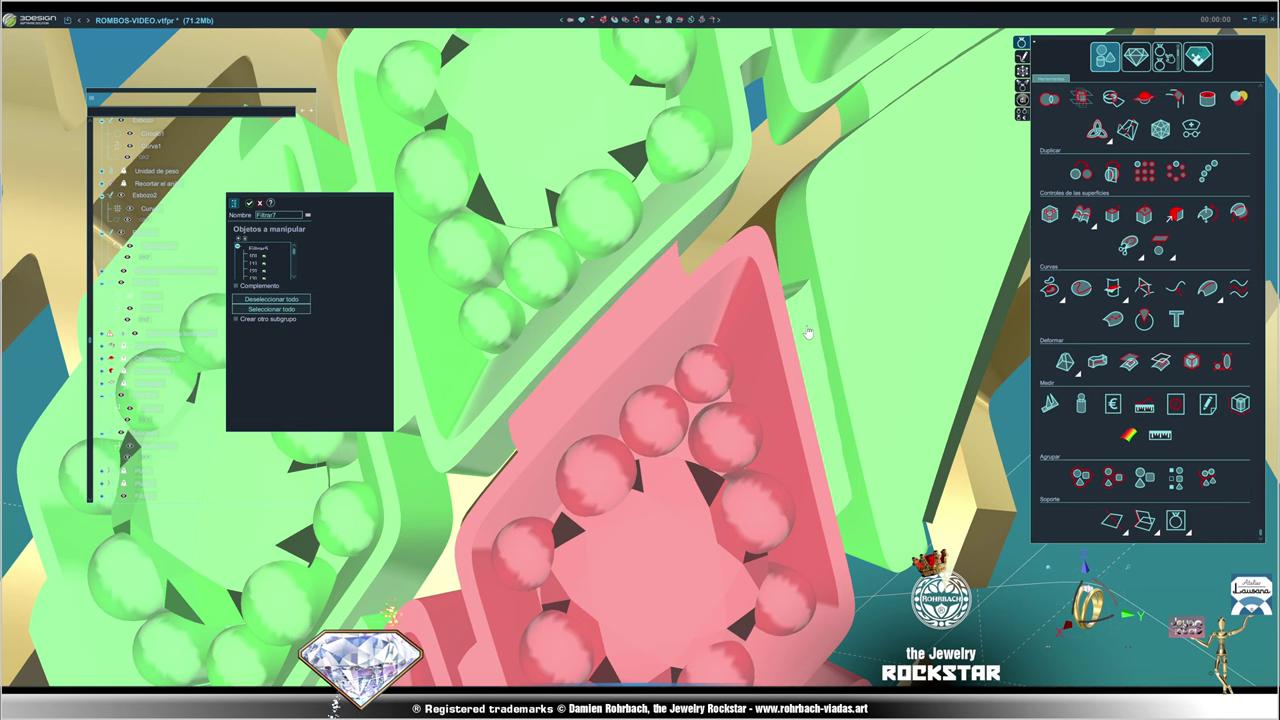
{"action": "middle_click_drag", "start_coordinate": [808, 332], "coordinate": [770, 390]}
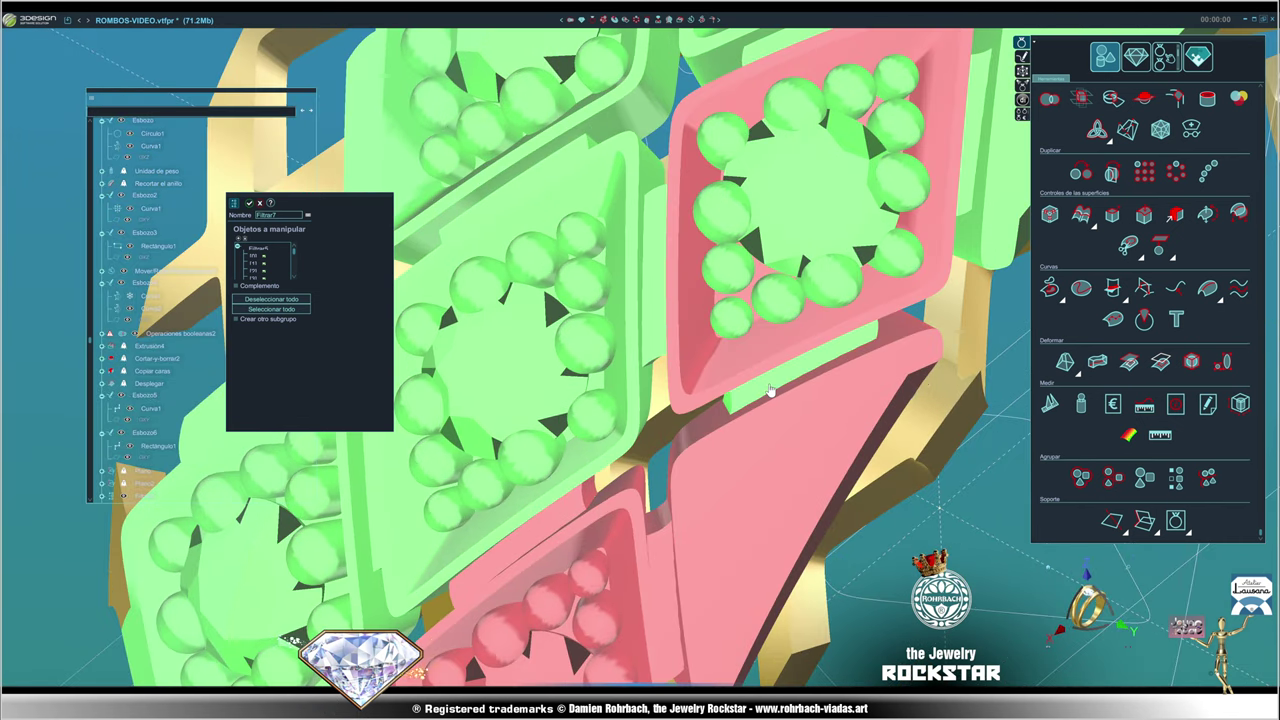
{"action": "left_click", "coordinate": [745, 266]}
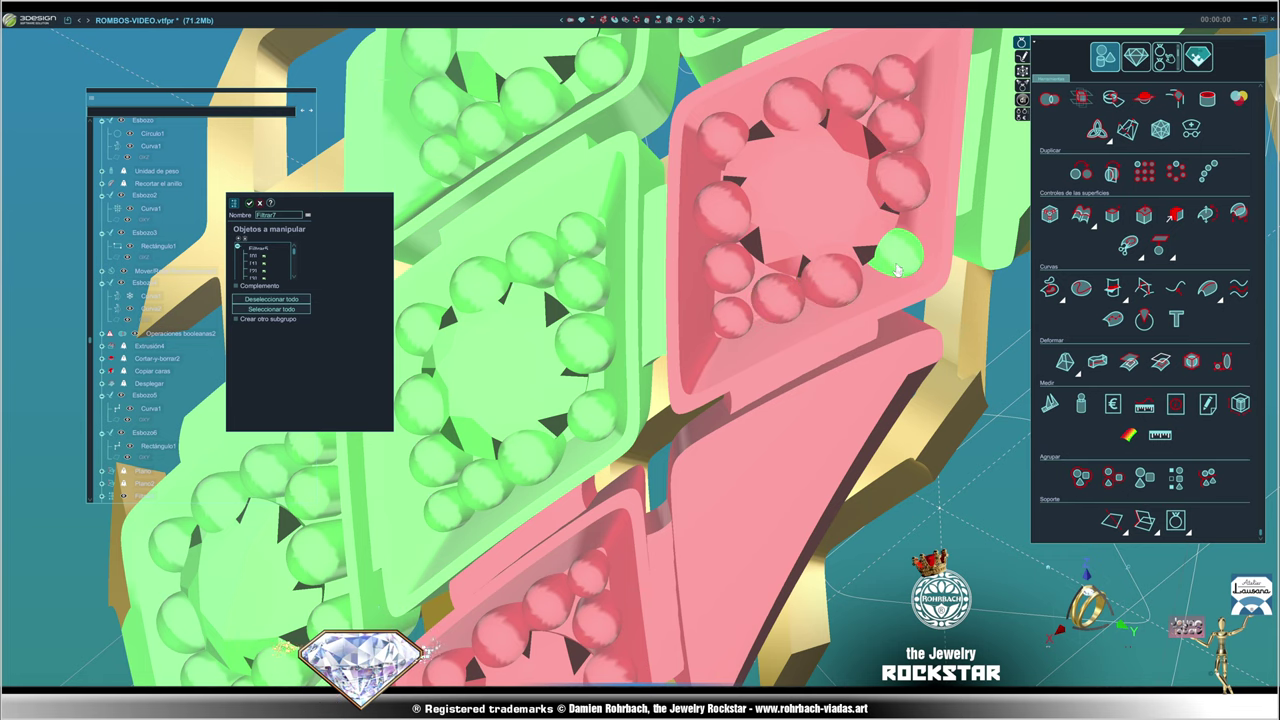
{"action": "middle_click_drag", "start_coordinate": [876, 276], "coordinate": [709, 277]}
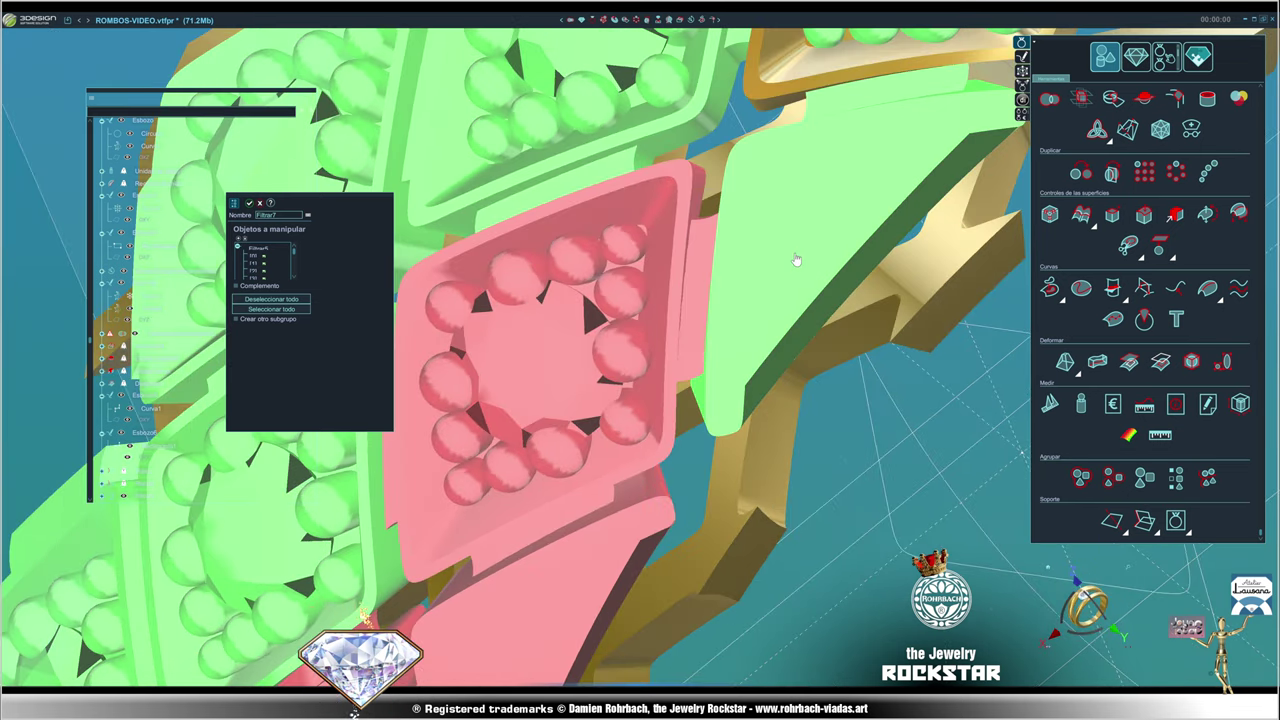
{"action": "scroll", "coordinate": [794, 257], "scroll_direction": "down", "scroll_amount": 5}
{"action": "mouse_move", "coordinate": [794, 257]}
{"action": "middle_mouse_down"}
{"action": "mouse_move", "coordinate": [851, 465]}
{"action": "mouse_move", "coordinate": [665, 352]}
{"action": "middle_mouse_up"}
{"action": "scroll", "coordinate": [665, 352], "scroll_direction": "up", "scroll_amount": 5}
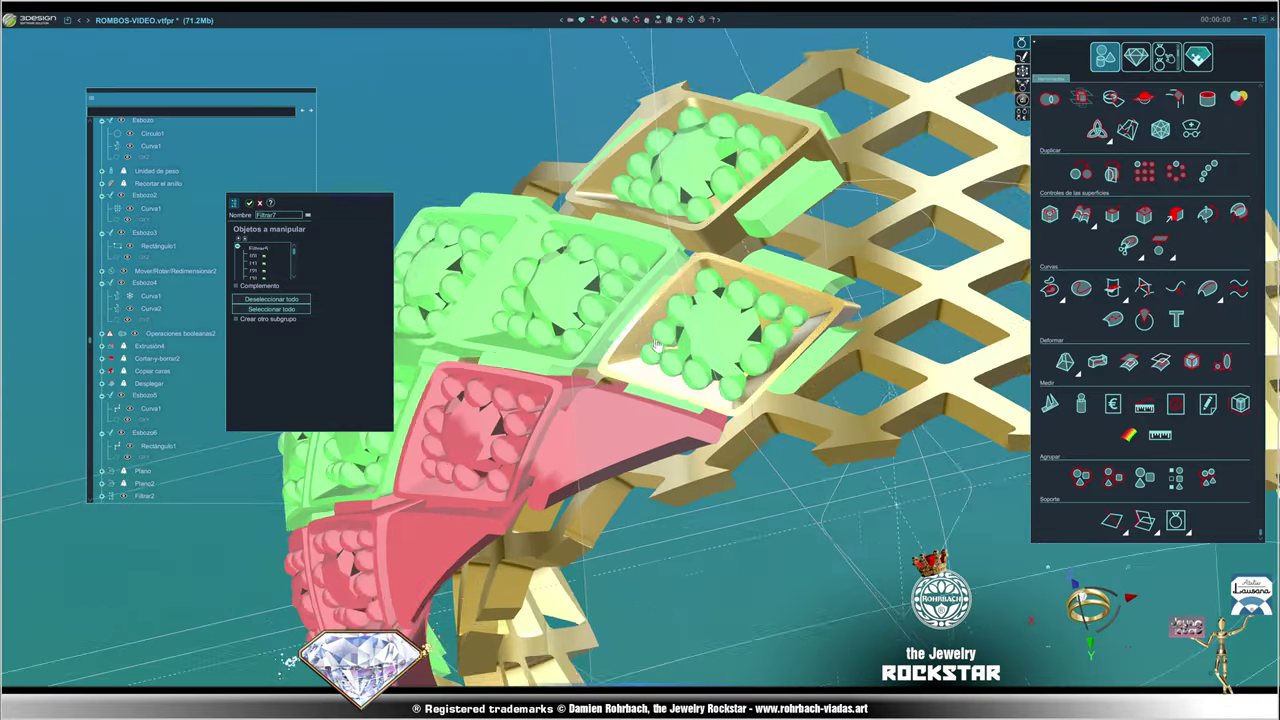
{"action": "scroll", "coordinate": [710, 465], "scroll_direction": "up", "scroll_amount": 5}
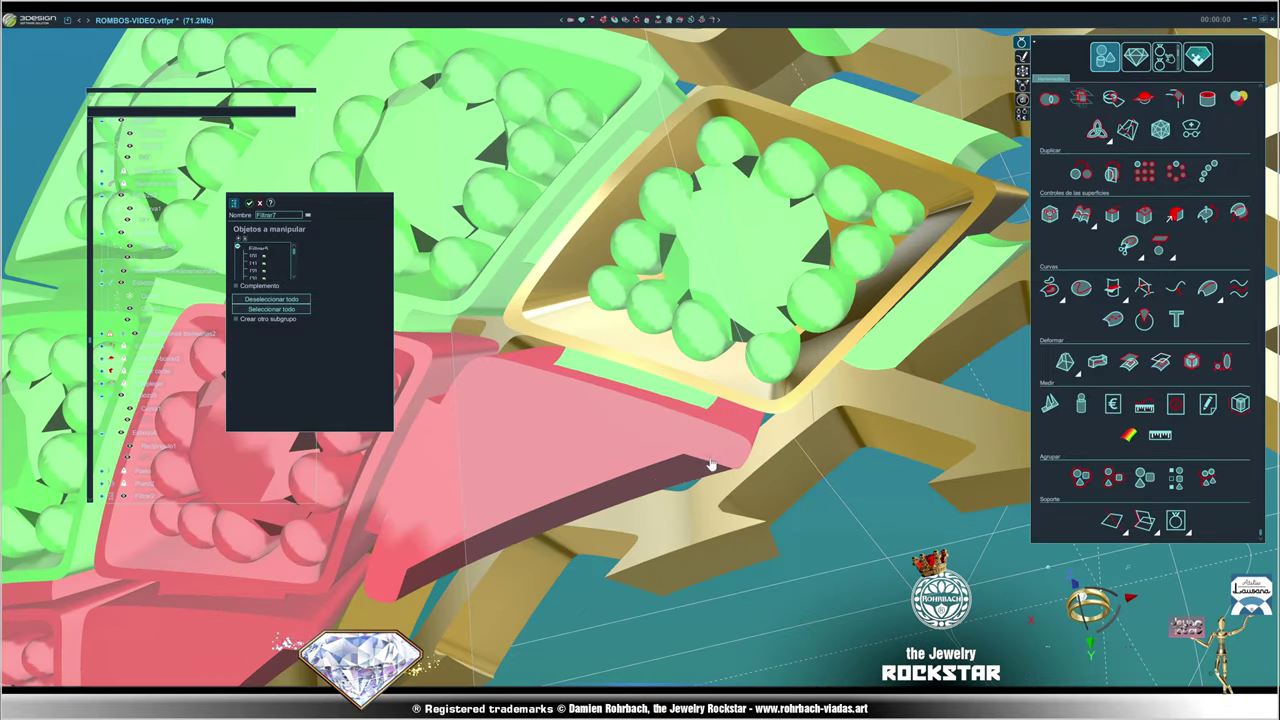
{"action": "left_click", "coordinate": [628, 262]}
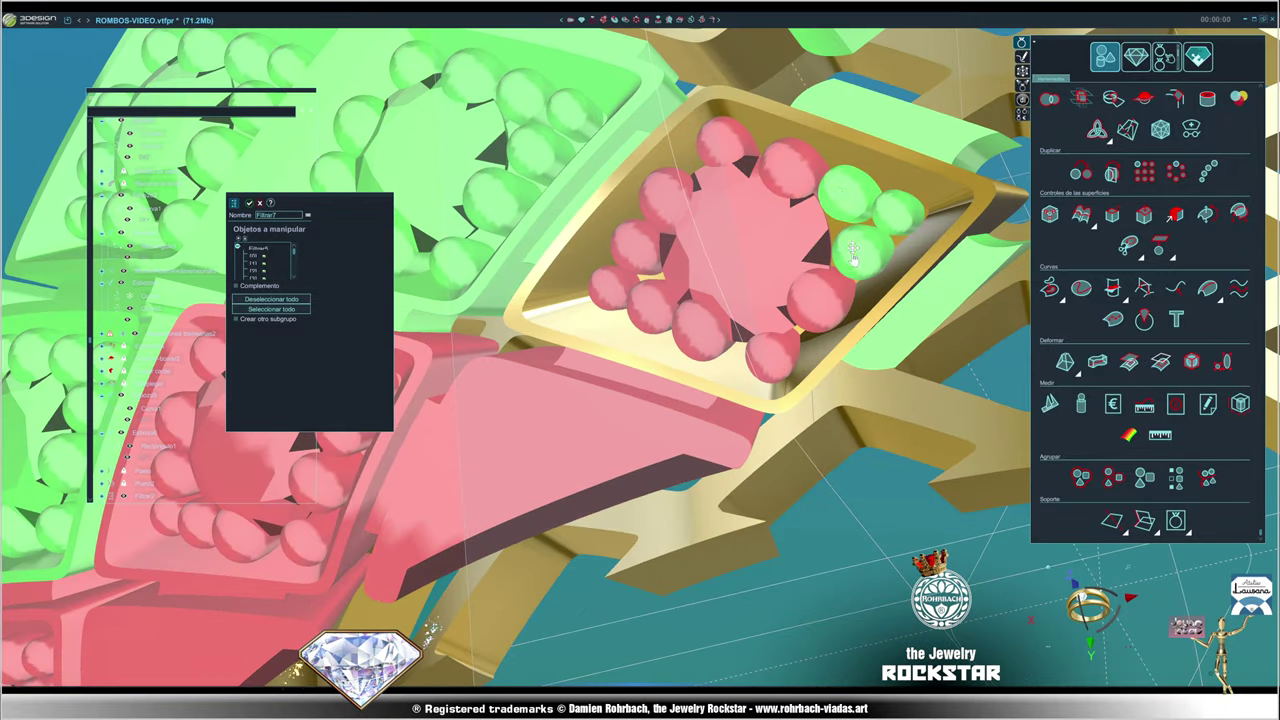
{"action": "scroll", "coordinate": [900, 325], "scroll_direction": "down", "scroll_amount": 2}
{"action": "scroll", "coordinate": [747, 460], "scroll_direction": "down", "scroll_amount": 3}
{"action": "middle_click_drag", "start_coordinate": [747, 460], "coordinate": [600, 500]}
{"action": "scroll", "coordinate": [600, 500], "scroll_direction": "up", "scroll_amount": 3}
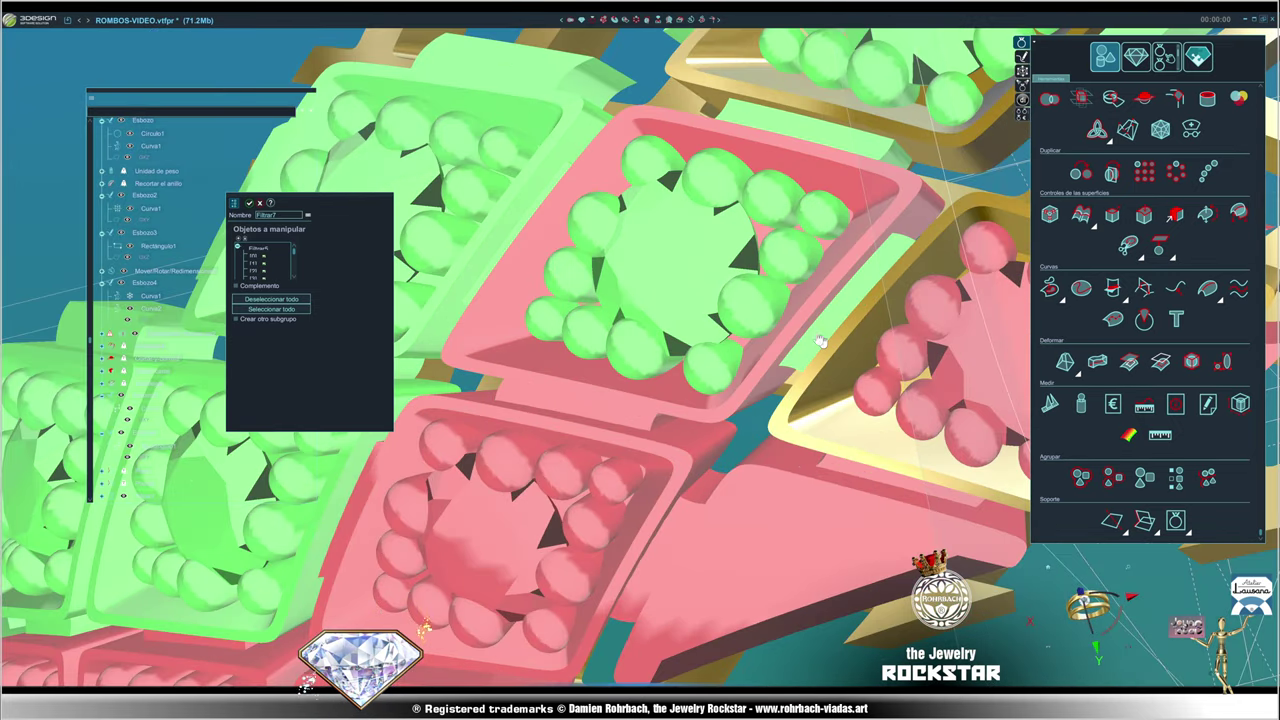
- Zoom and orbit to examine the rhombus rows from vertical and oblique angles
{"action": "scroll", "coordinate": [424, 408], "scroll_direction": "down", "scroll_amount": 5}
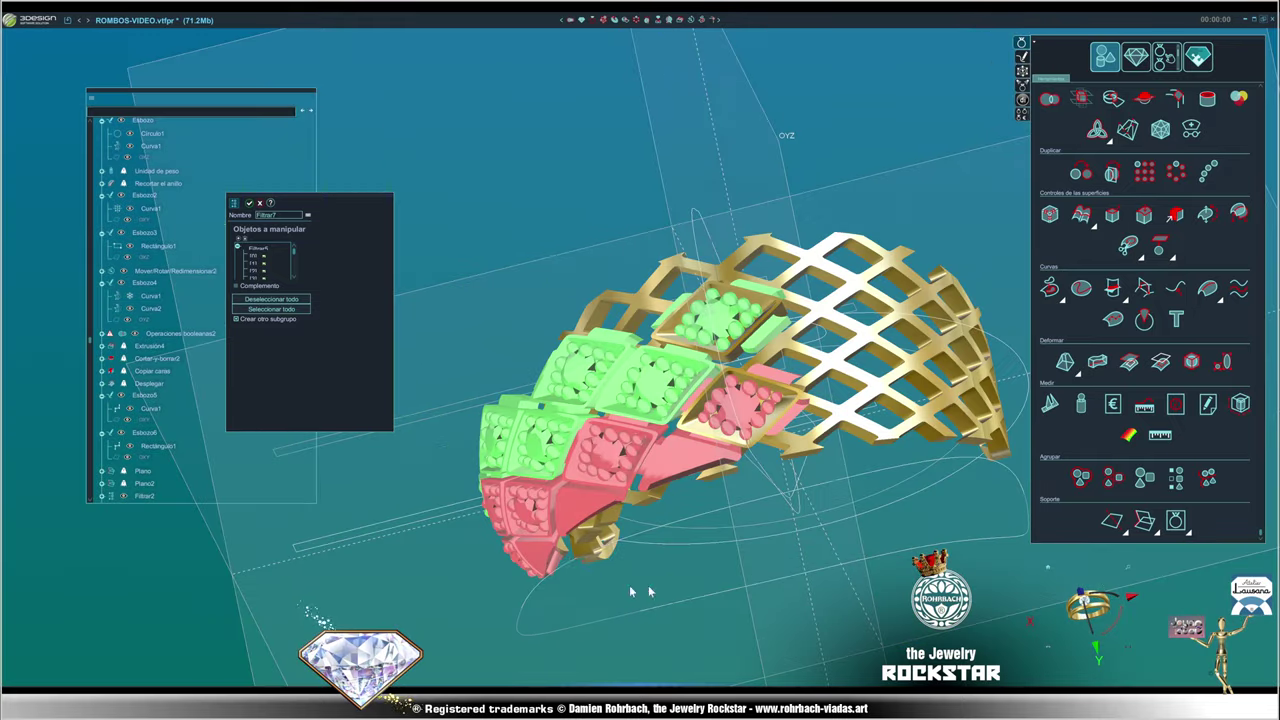
{"action": "middle_click_drag", "start_coordinate": [629, 585], "coordinate": [657, 288]}
{"action": "scroll", "coordinate": [657, 288], "scroll_direction": "up", "scroll_amount": 5}
{"action": "scroll", "coordinate": [657, 288], "scroll_direction": "up", "scroll_amount": 1}
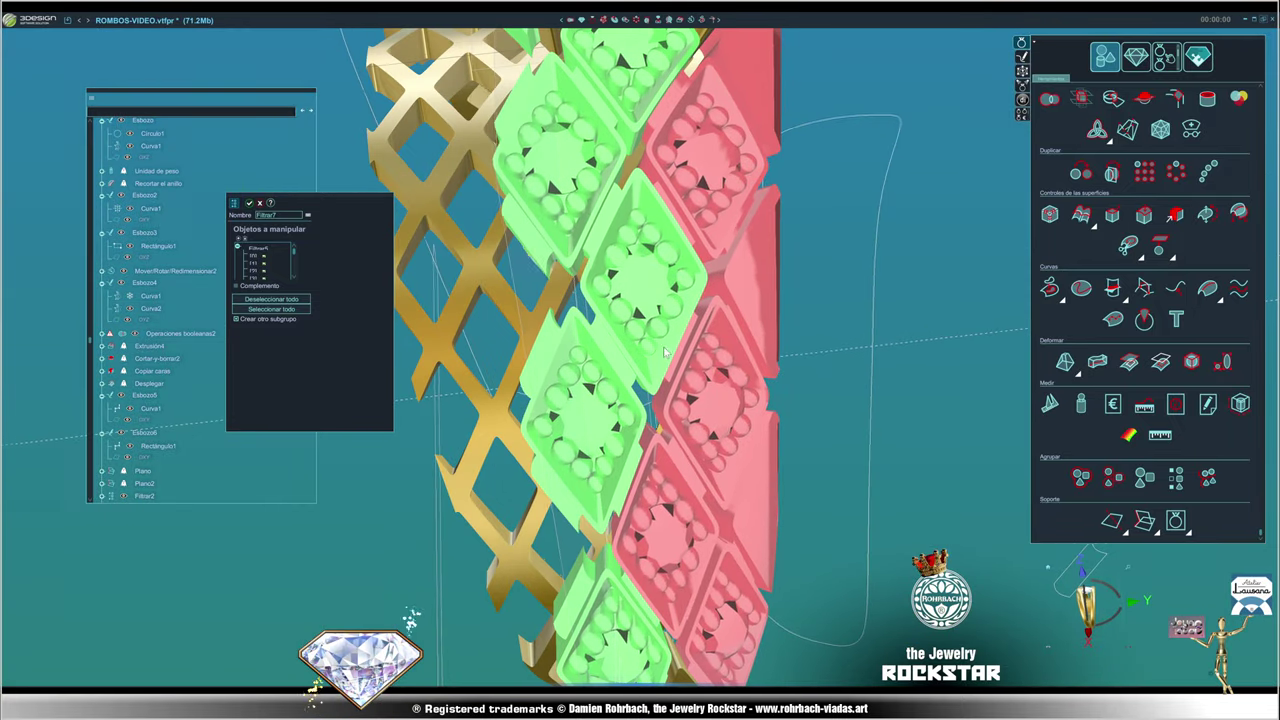
{"action": "scroll", "coordinate": [655, 300], "scroll_direction": "up", "scroll_amount": 1}
{"action": "scroll", "coordinate": [650, 320], "scroll_direction": "up", "scroll_amount": 1}
{"action": "scroll", "coordinate": [644, 343], "scroll_direction": "up", "scroll_amount": 2}
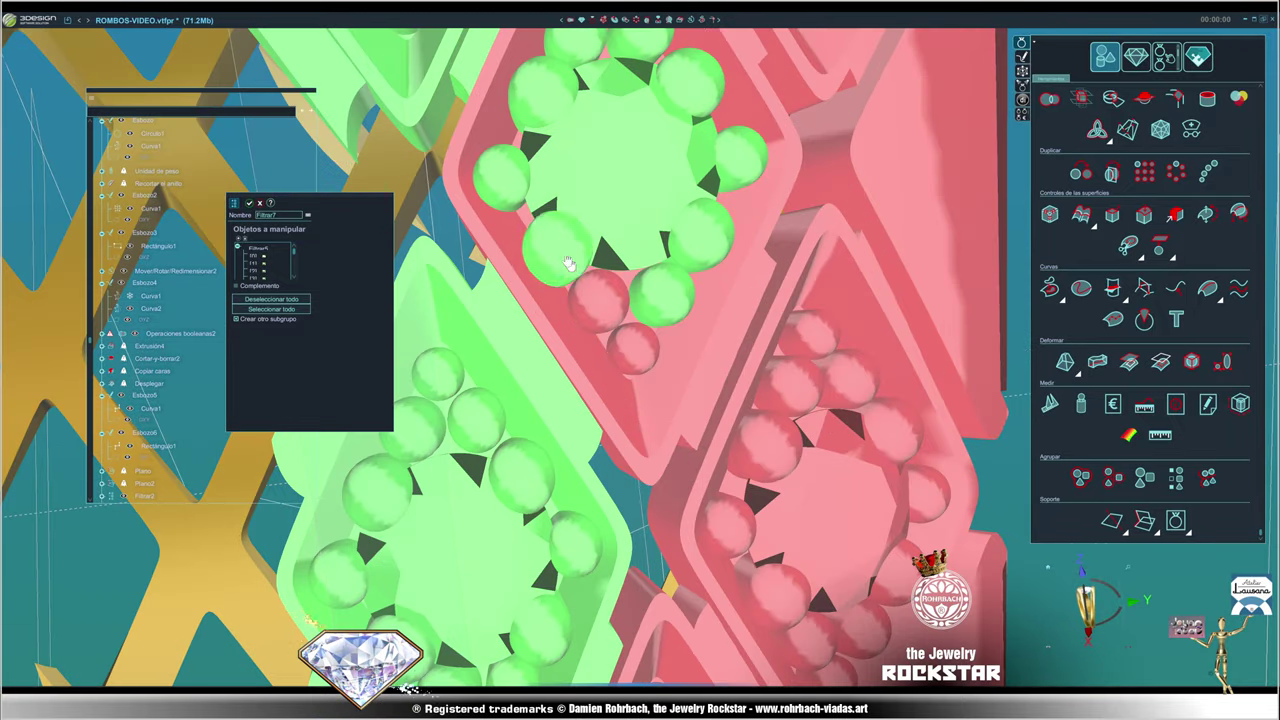
{"action": "scroll", "coordinate": [708, 103], "scroll_direction": "down", "scroll_amount": 3}
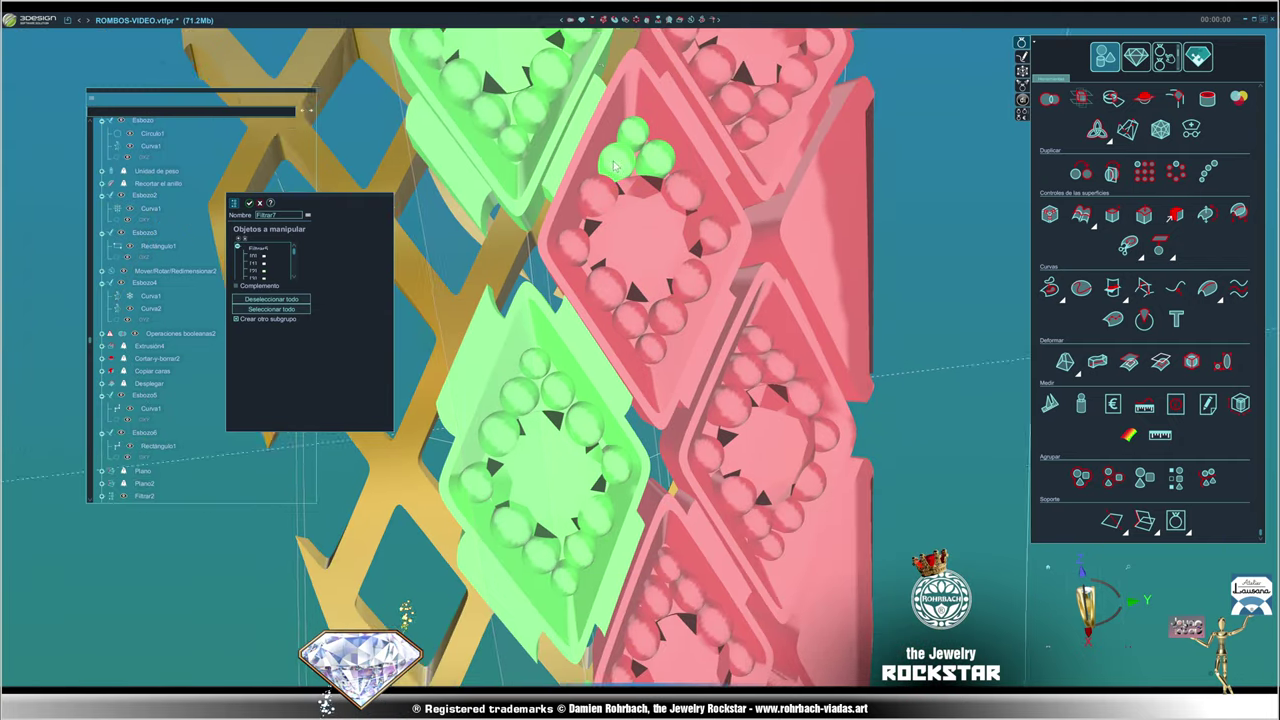
{"action": "scroll", "coordinate": [657, 329], "scroll_direction": "up", "scroll_amount": 3}
{"action": "scroll", "coordinate": [697, 322], "scroll_direction": "down", "scroll_amount": 5}
{"action": "mouse_move", "coordinate": [697, 322]}
{"action": "middle_mouse_down"}
{"action": "mouse_move", "coordinate": [483, 591]}
{"action": "mouse_move", "coordinate": [534, 579]}
{"action": "mouse_move", "coordinate": [530, 529]}
{"action": "middle_mouse_up"}
{"action": "scroll", "coordinate": [760, 492], "scroll_direction": "up", "scroll_amount": 3}
{"action": "scroll", "coordinate": [703, 434], "scroll_direction": "up", "scroll_amount": 2}
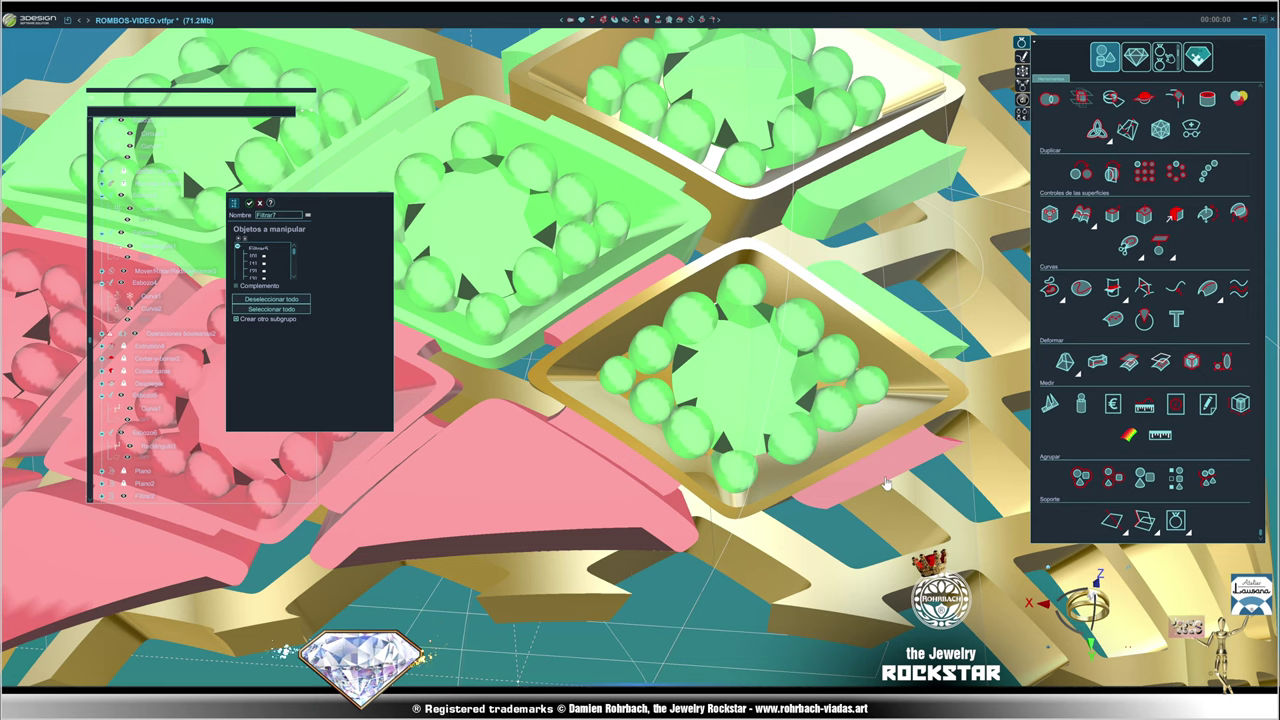
{"action": "scroll", "coordinate": [885, 484], "scroll_direction": "down", "scroll_amount": 5}
- Deselect the last rhombus body with its central and surrounding stones, and validate Filtrar7
{"action": "middle_click_drag", "start_coordinate": [885, 484], "coordinate": [645, 404]}
{"action": "scroll", "coordinate": [645, 404], "scroll_direction": "up", "scroll_amount": 3}
{"action": "scroll", "coordinate": [645, 404], "scroll_direction": "up", "scroll_amount": 2}
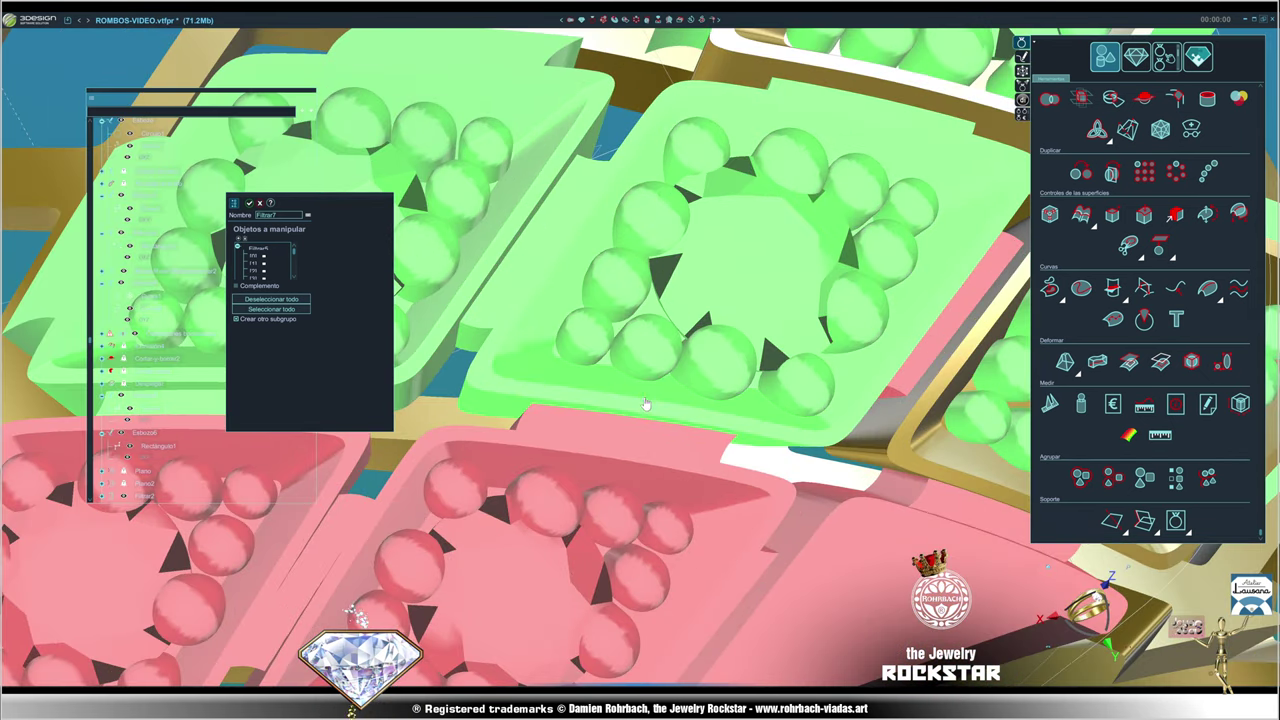
{"action": "left_click", "coordinate": [645, 404]}
{"action": "left_click", "coordinate": [669, 235]}
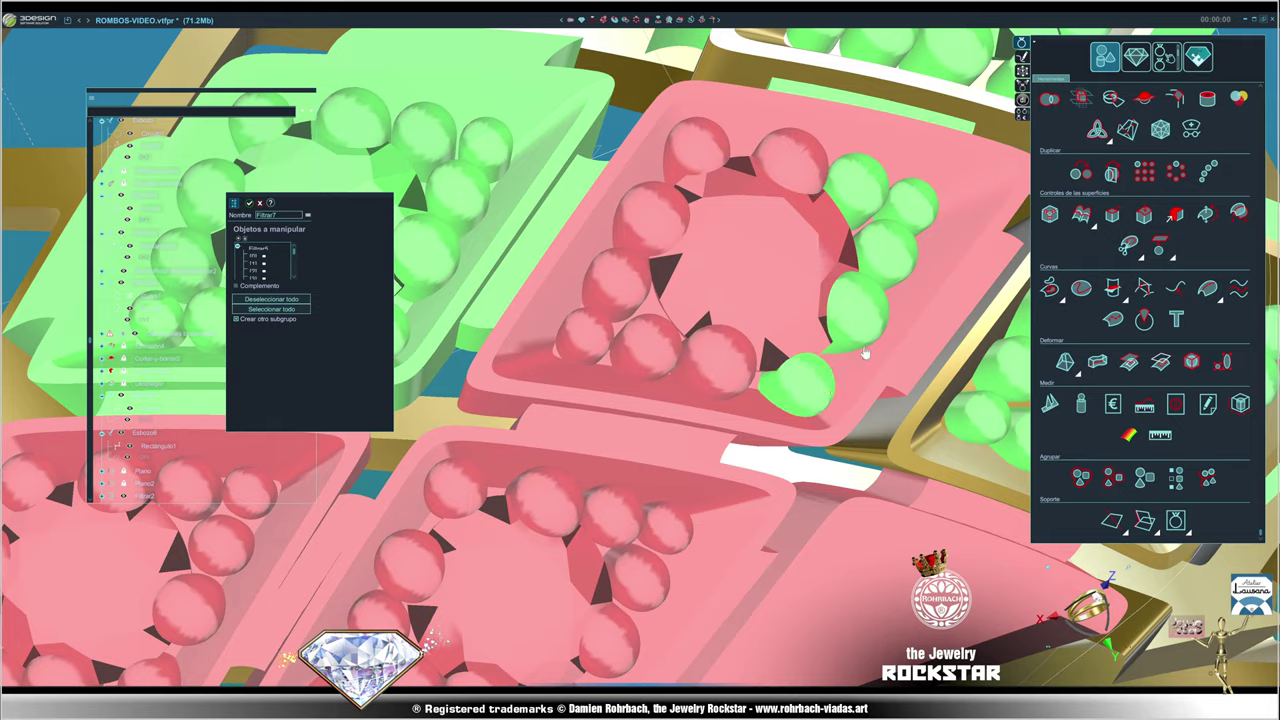
{"action": "scroll", "coordinate": [893, 245], "scroll_direction": "down", "scroll_amount": 4}
{"action": "mouse_move", "coordinate": [893, 245]}
{"action": "middle_mouse_down"}
{"action": "mouse_move", "coordinate": [657, 415]}
{"action": "mouse_move", "coordinate": [787, 447]}
{"action": "mouse_move", "coordinate": [715, 287]}
{"action": "middle_mouse_up"}
{"action": "key", "text": "Return"}
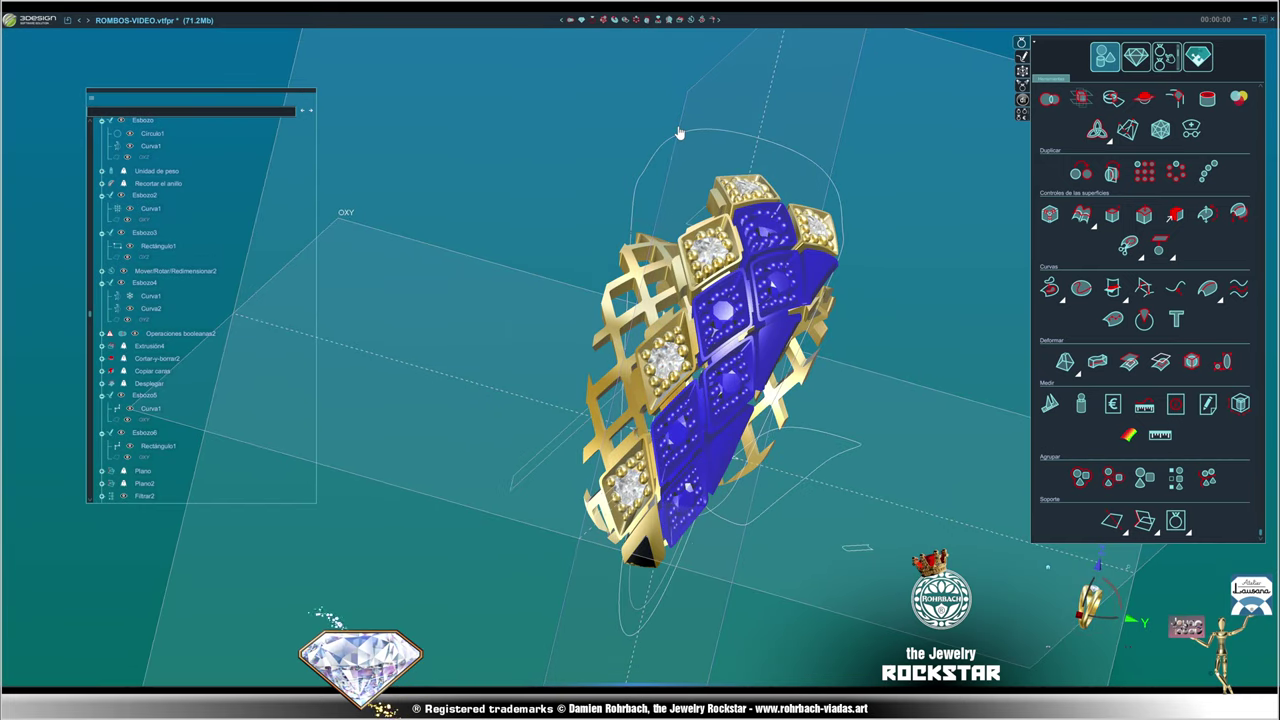
- Mirror the filtered rhombus tiles with Espejo, confirm, and orbit to check the mirrored tiles
{"action": "left_click", "coordinate": [647, 20]}
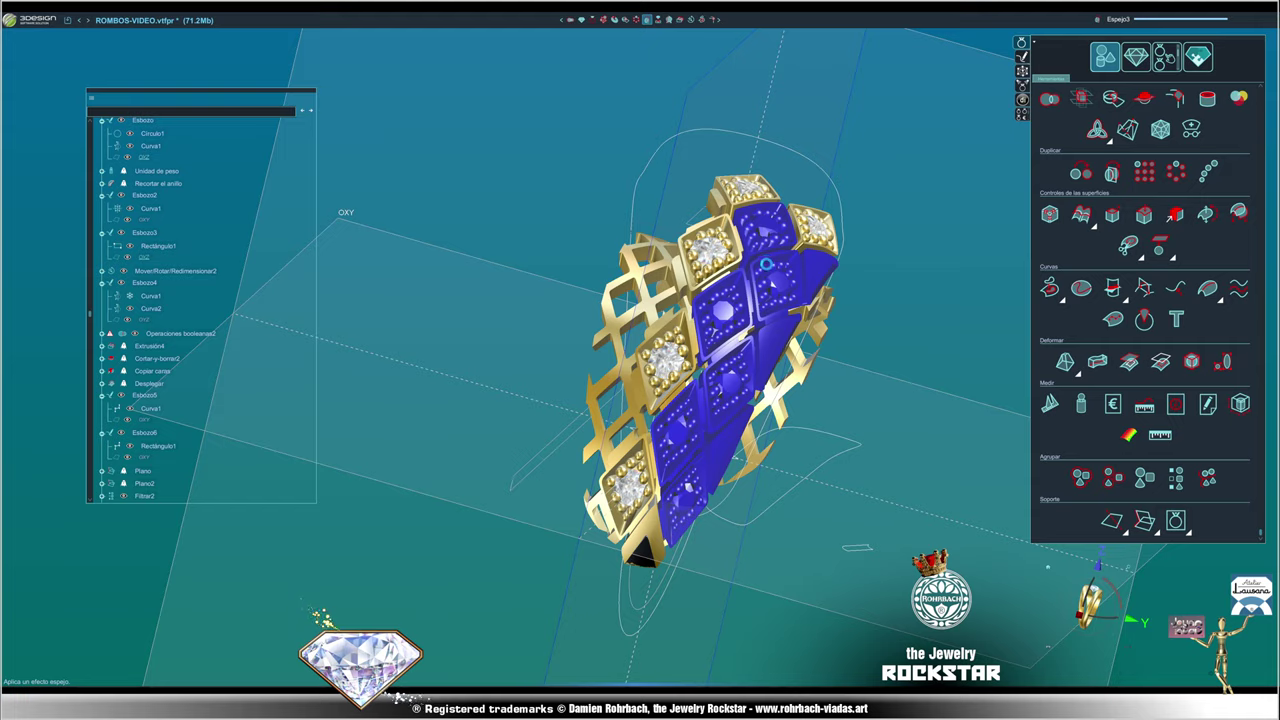
{"action": "middle_click_drag", "start_coordinate": [765, 263], "coordinate": [523, 380]}
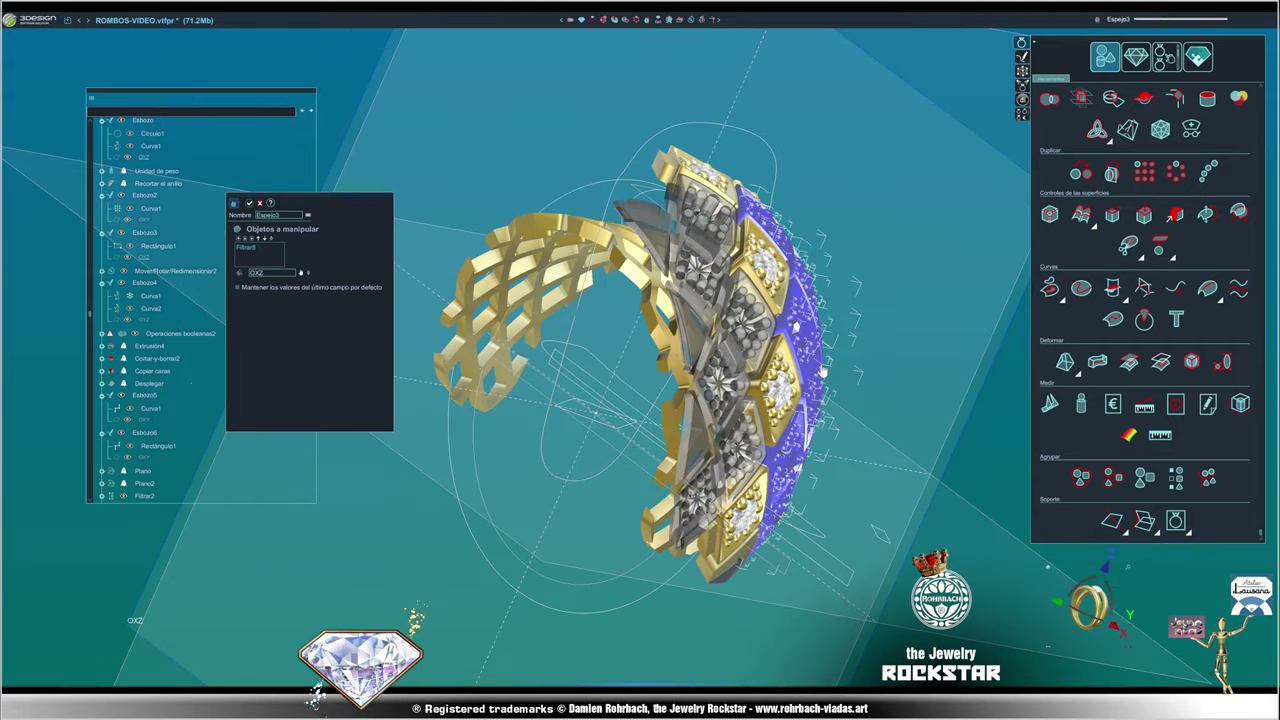
{"action": "key", "text": "Return"}
{"action": "mouse_move", "coordinate": [620, 300]}
{"action": "middle_mouse_down"}
{"action": "mouse_move", "coordinate": [531, 446]}
{"action": "mouse_move", "coordinate": [597, 539]}
{"action": "mouse_move", "coordinate": [553, 181]}
{"action": "mouse_move", "coordinate": [531, 406]}
{"action": "mouse_move", "coordinate": [565, 560]}
{"action": "middle_mouse_up"}
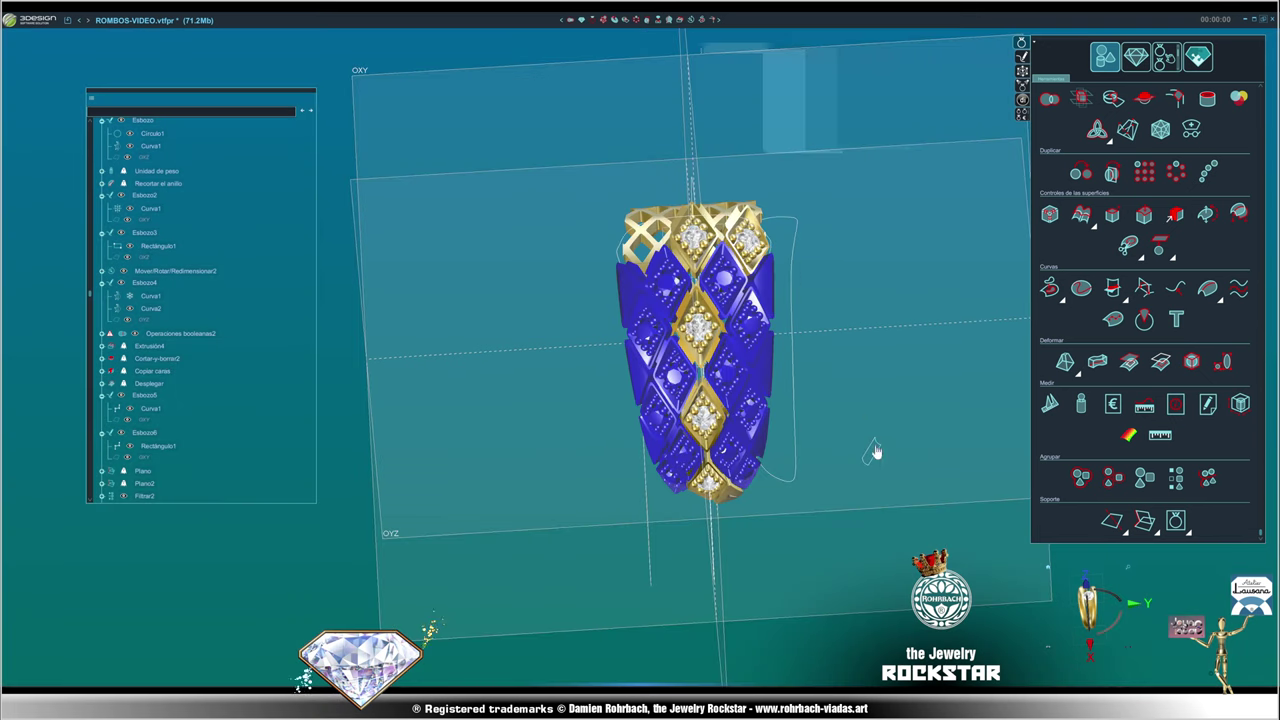
{"action": "mouse_move", "coordinate": [875, 452]}
{"action": "middle_mouse_down"}
{"action": "mouse_move", "coordinate": [848, 486]}
{"action": "mouse_move", "coordinate": [833, 272]}
{"action": "middle_mouse_up"}
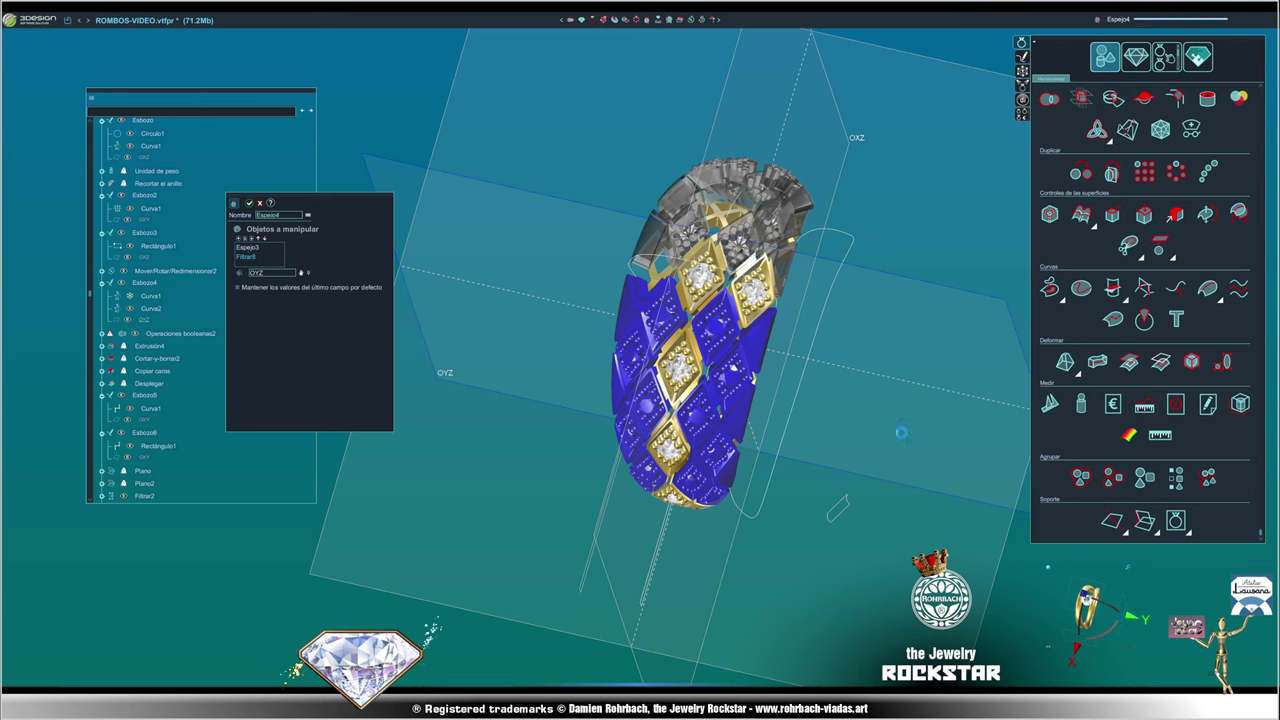
{"action": "middle_click_drag", "start_coordinate": [928, 360], "coordinate": [910, 358]}
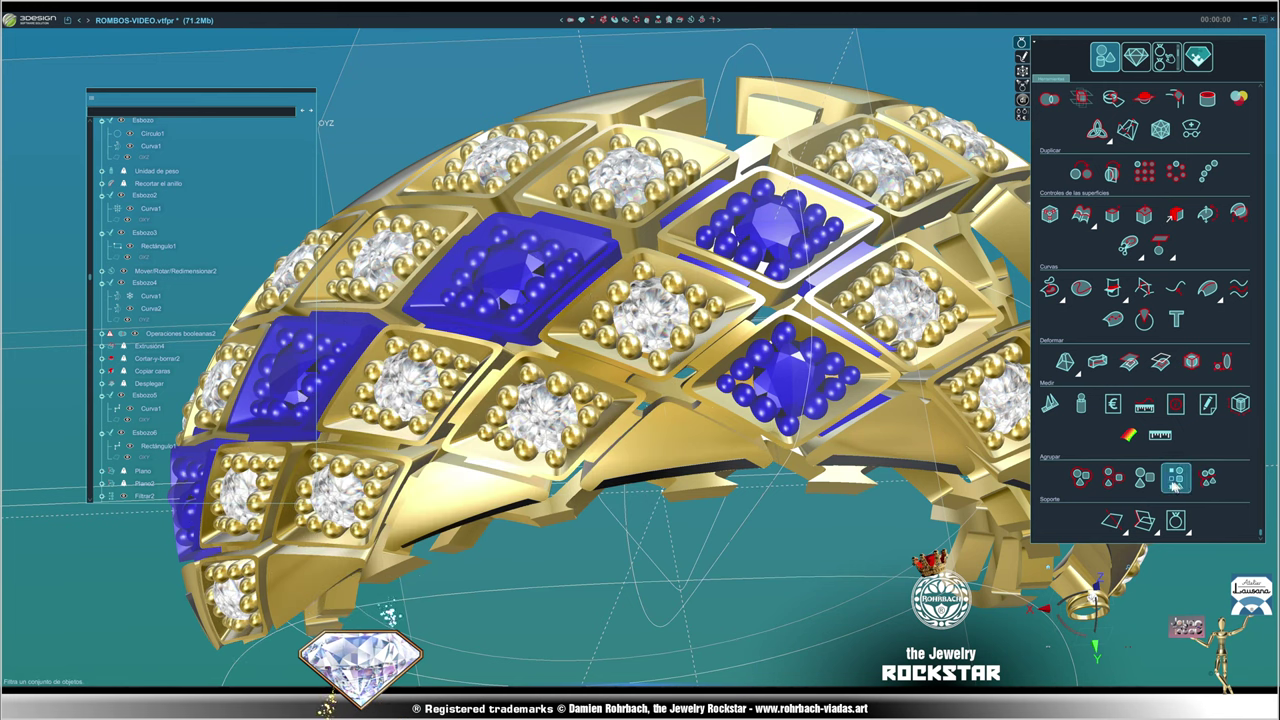
- Start a new filter on the blue settings, excluding their balls, centre stones and side strips
{"action": "left_click", "coordinate": [1176, 479]}
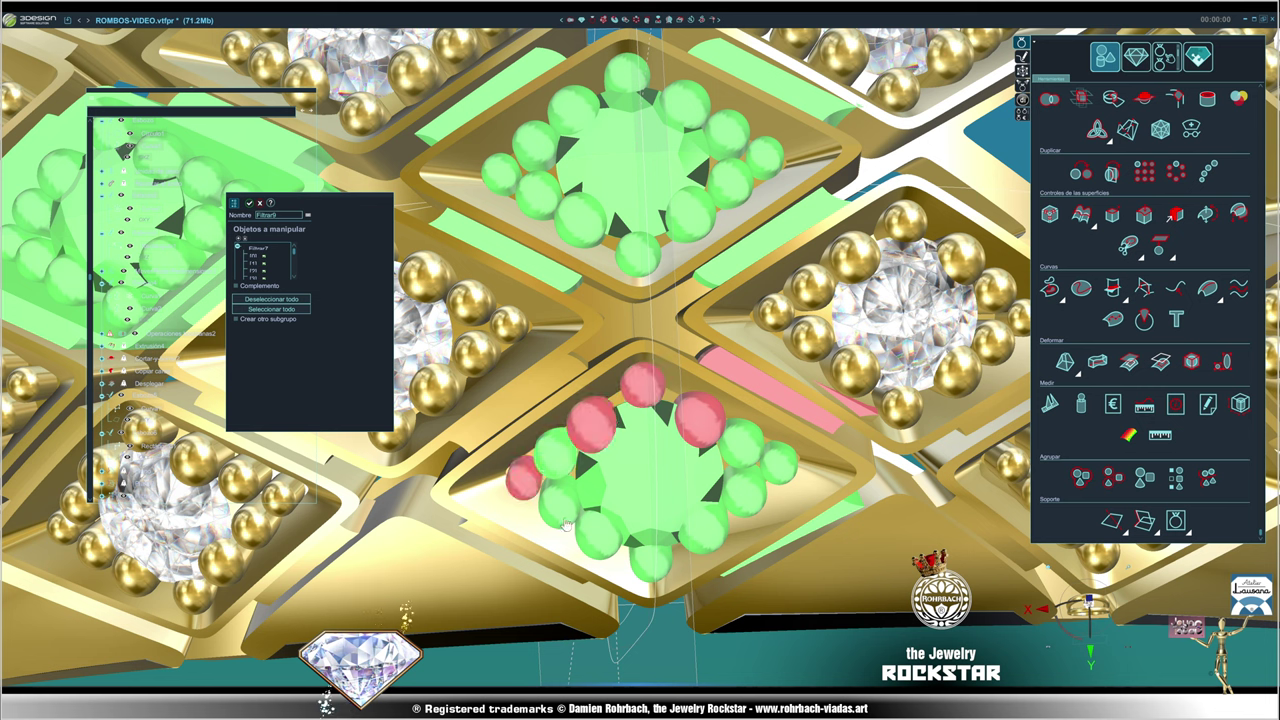
{"action": "left_click", "coordinate": [565, 522]}
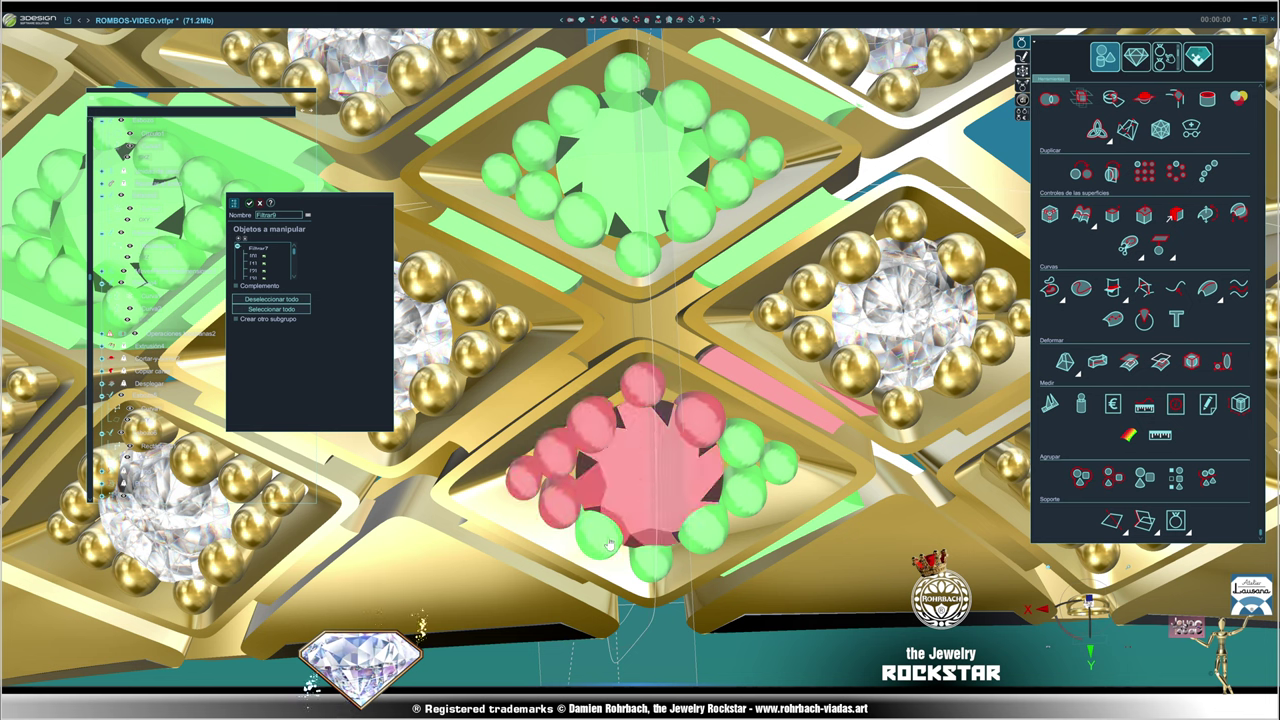
{"action": "left_click", "coordinate": [830, 525]}
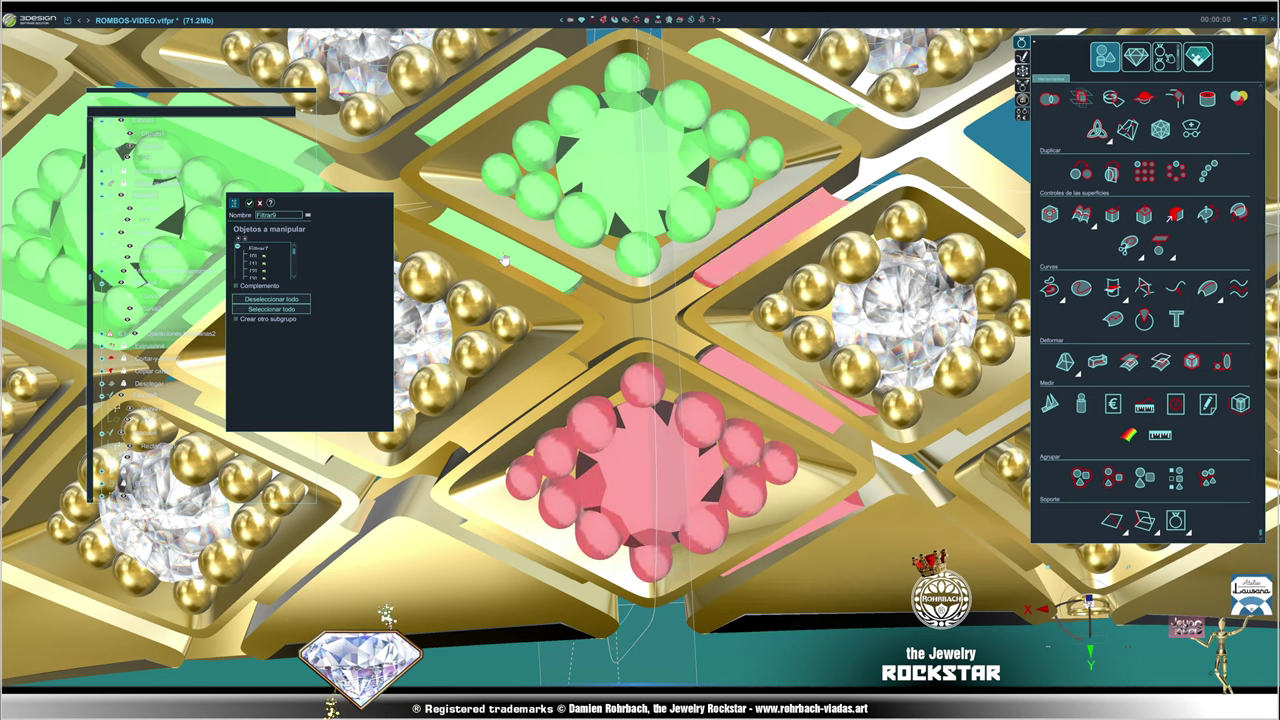
{"action": "left_click", "coordinate": [505, 260]}
{"action": "left_click", "coordinate": [790, 90]}
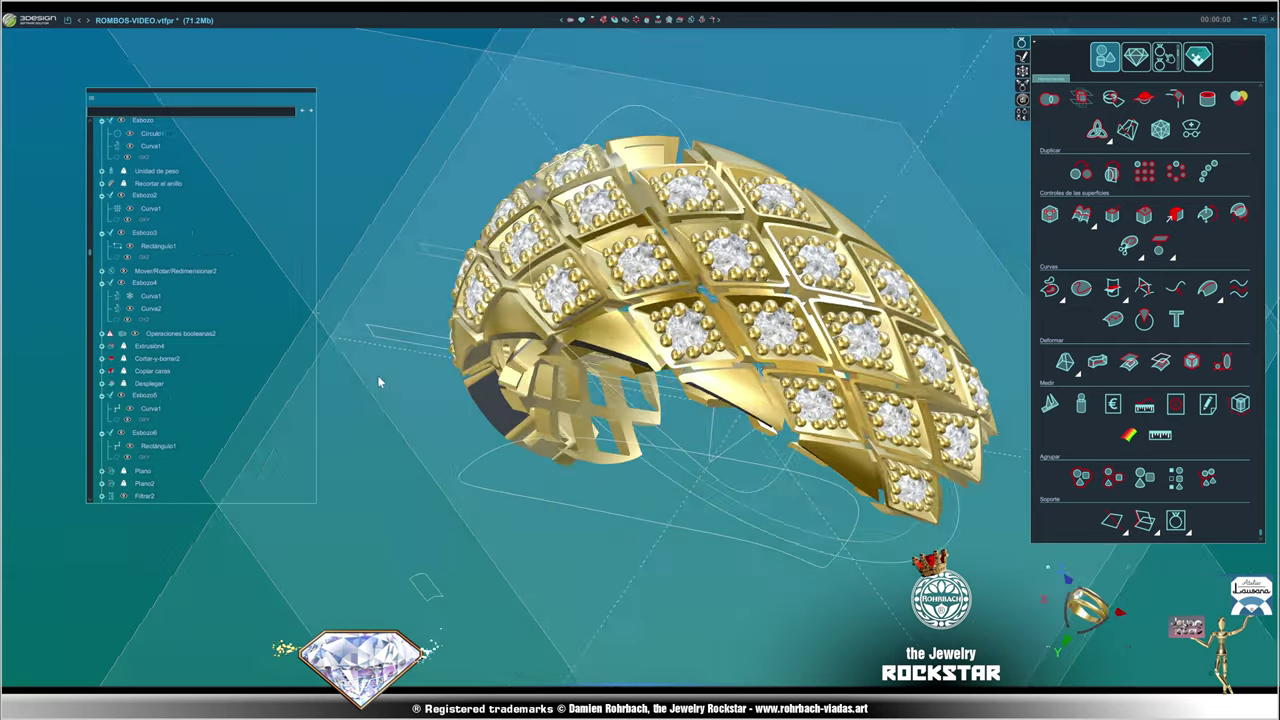
- Rotate the ring and select two stone settings on its other side
{"action": "middle_click_drag", "start_coordinate": [379, 381], "coordinate": [897, 430]}
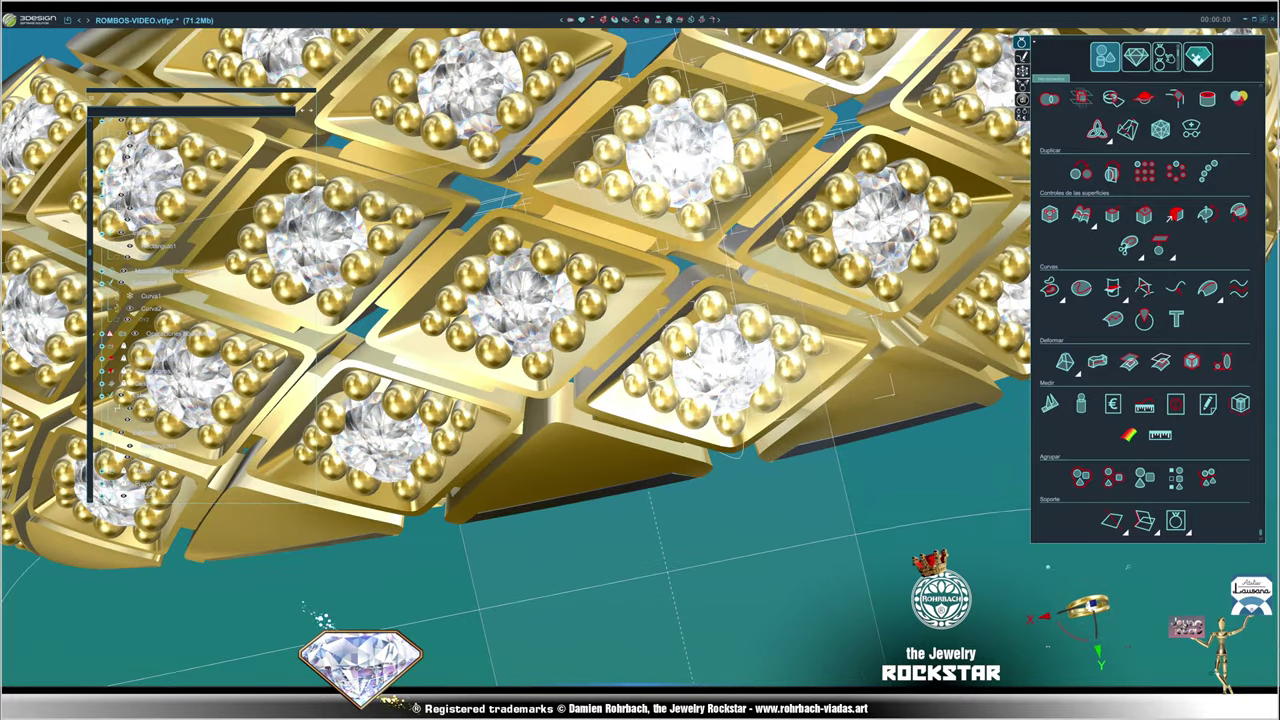
{"action": "left_click", "coordinate": [688, 347]}
{"action": "middle_click_drag", "start_coordinate": [688, 347], "coordinate": [727, 389]}
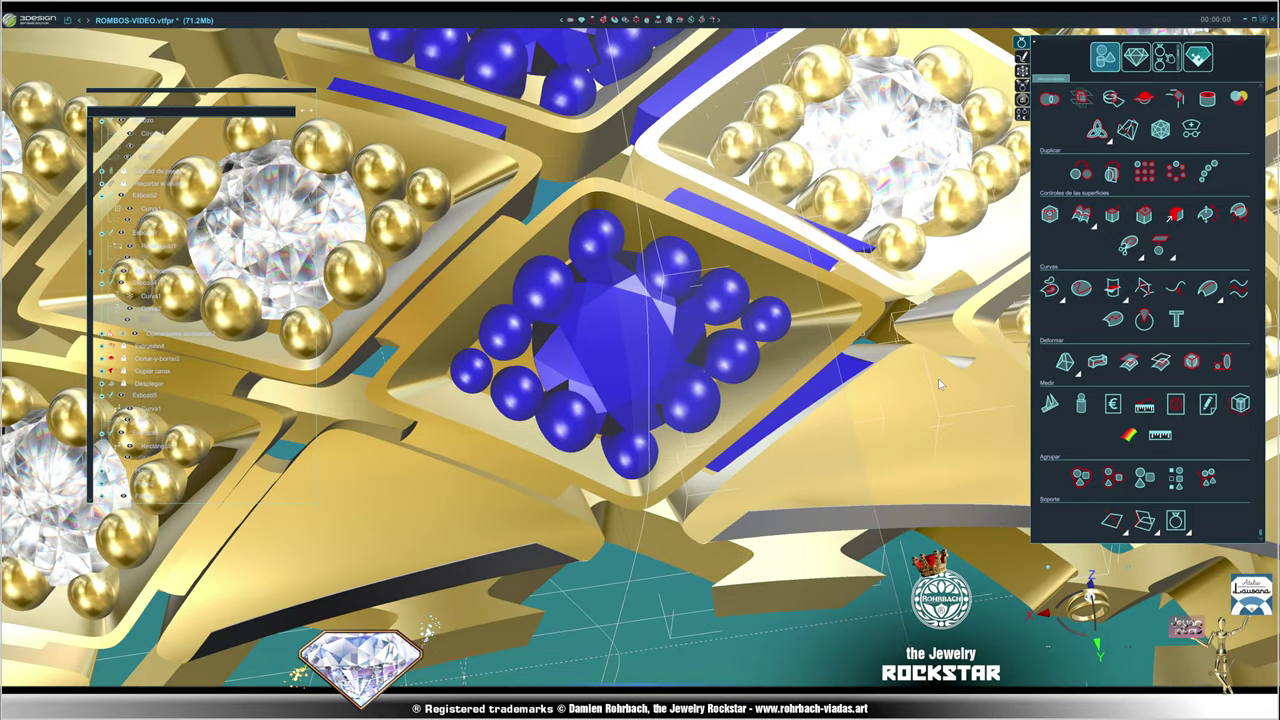
- Filter the centre gem and its surrounding beads into Filtrar11 and validate
{"action": "left_click", "coordinate": [604, 326]}
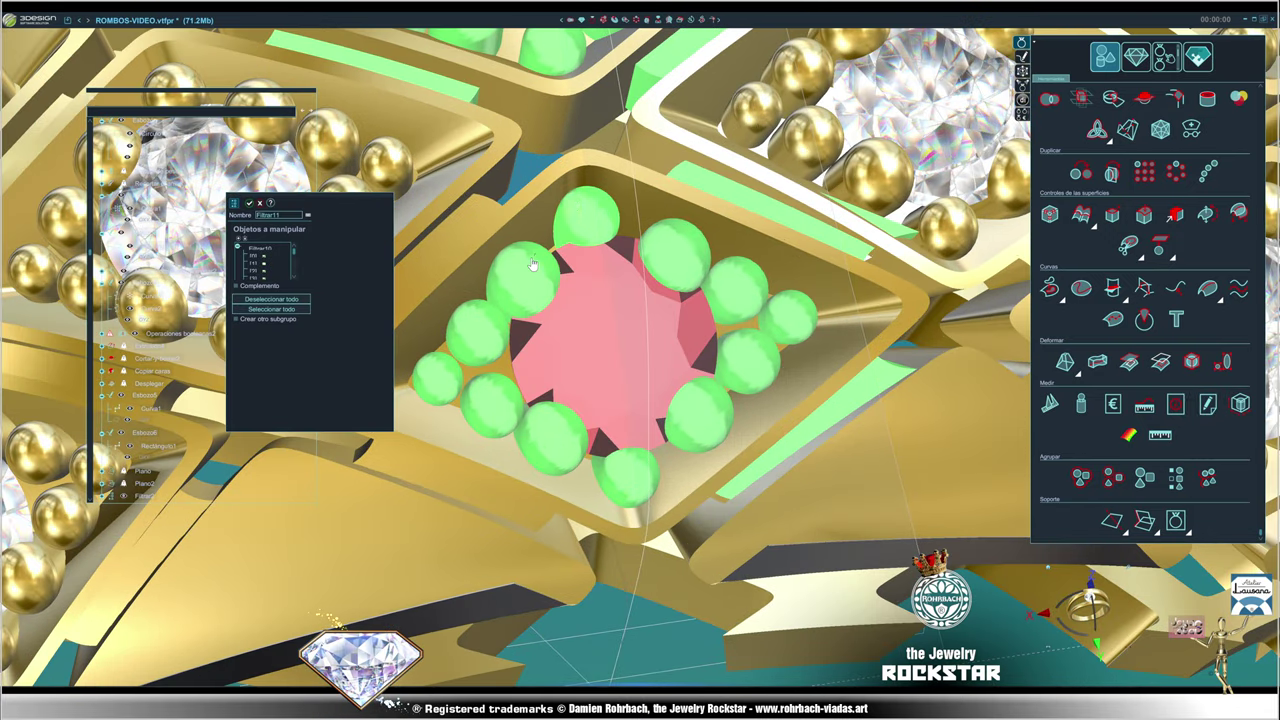
{"action": "mouse_move", "coordinate": [590, 214]}
{"action": "left_mouse_down"}
{"action": "mouse_move", "coordinate": [475, 330]}
{"action": "mouse_move", "coordinate": [490, 405]}
{"action": "mouse_move", "coordinate": [606, 484]}
{"action": "mouse_move", "coordinate": [690, 410]}
{"action": "mouse_move", "coordinate": [740, 300]}
{"action": "mouse_move", "coordinate": [680, 255]}
{"action": "mouse_move", "coordinate": [798, 328]}
{"action": "left_mouse_up"}
{"action": "left_click", "coordinate": [798, 328]}
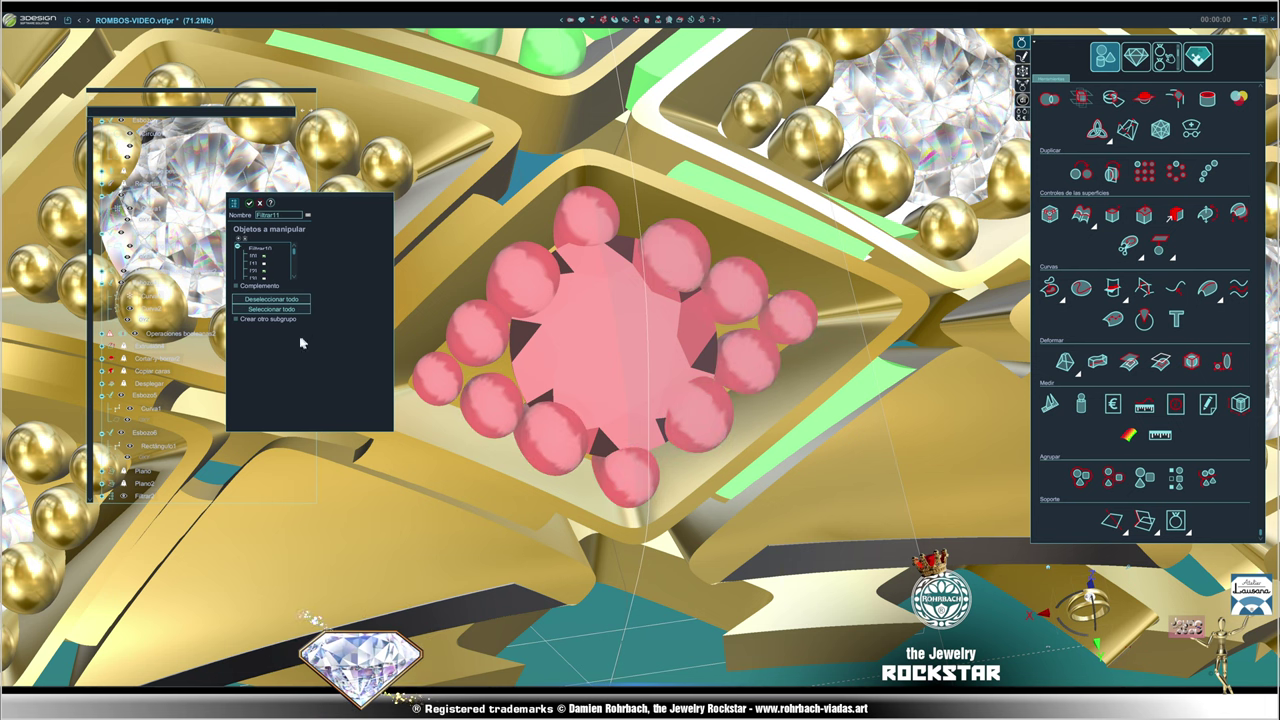
{"action": "scroll", "coordinate": [624, 340], "scroll_direction": "down", "scroll_amount": 3}
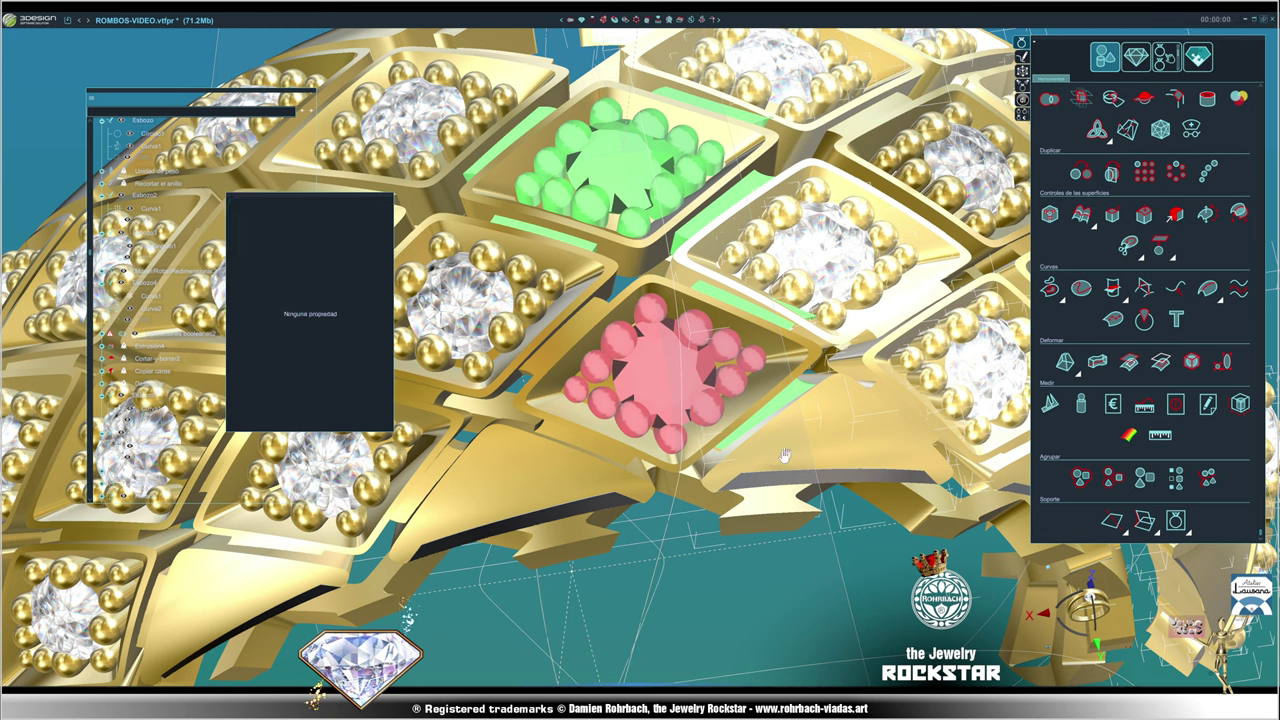
{"action": "key", "text": "Return"}
- Mirror the chosen setting with Espejo to create Espejo6, then view the whole ring
{"action": "left_click", "coordinate": [737, 312]}
{"action": "scroll", "coordinate": [690, 380], "scroll_direction": "up", "scroll_amount": 3}
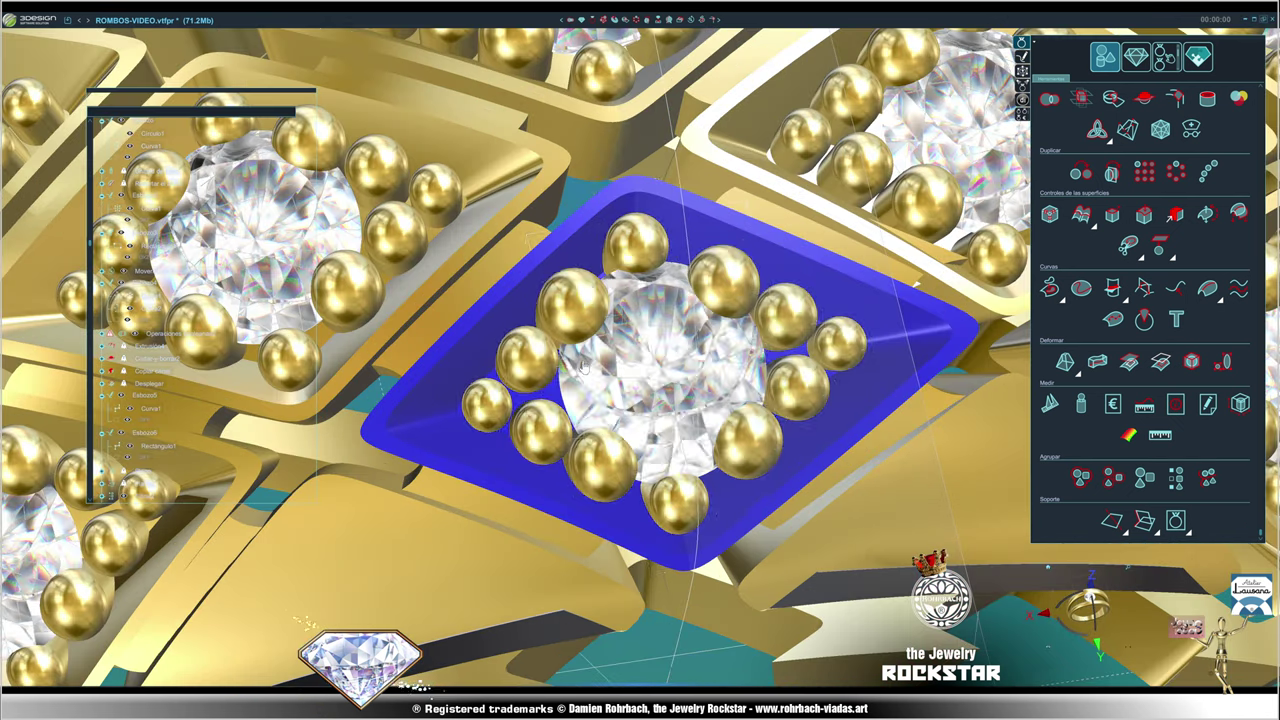
{"action": "scroll", "coordinate": [657, 406], "scroll_direction": "down", "scroll_amount": 6}
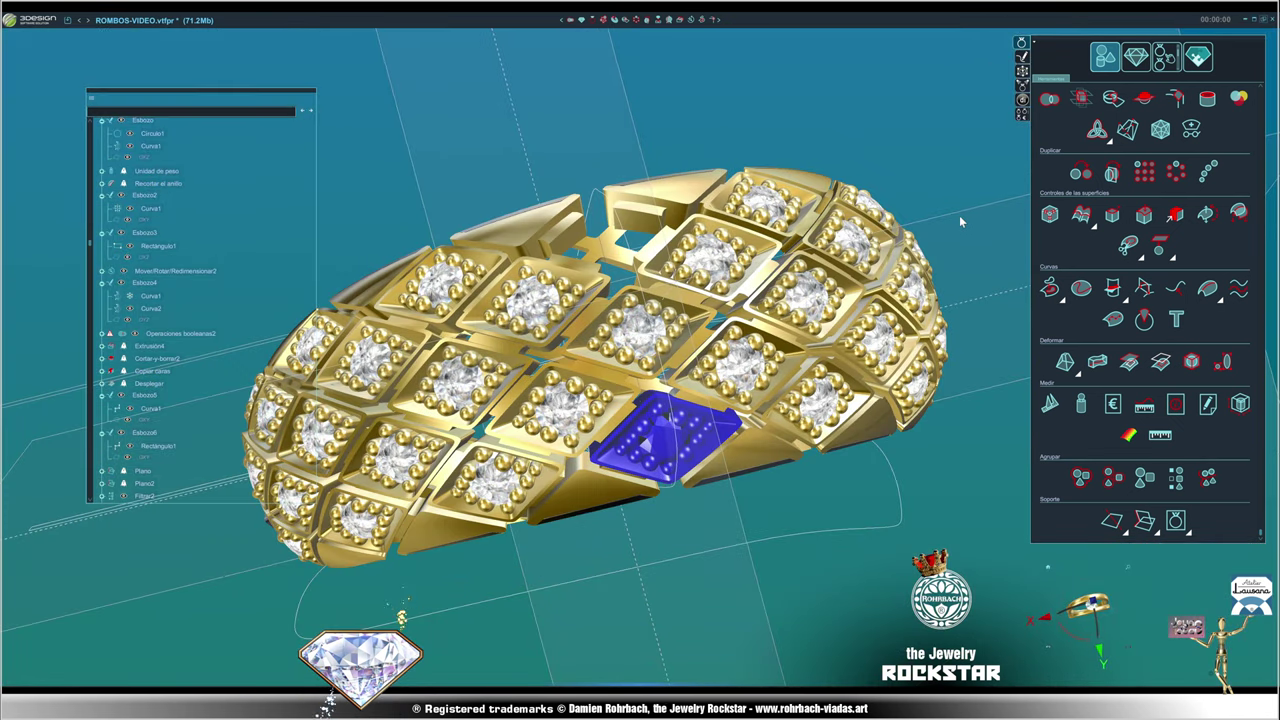
{"action": "left_click", "coordinate": [648, 20]}
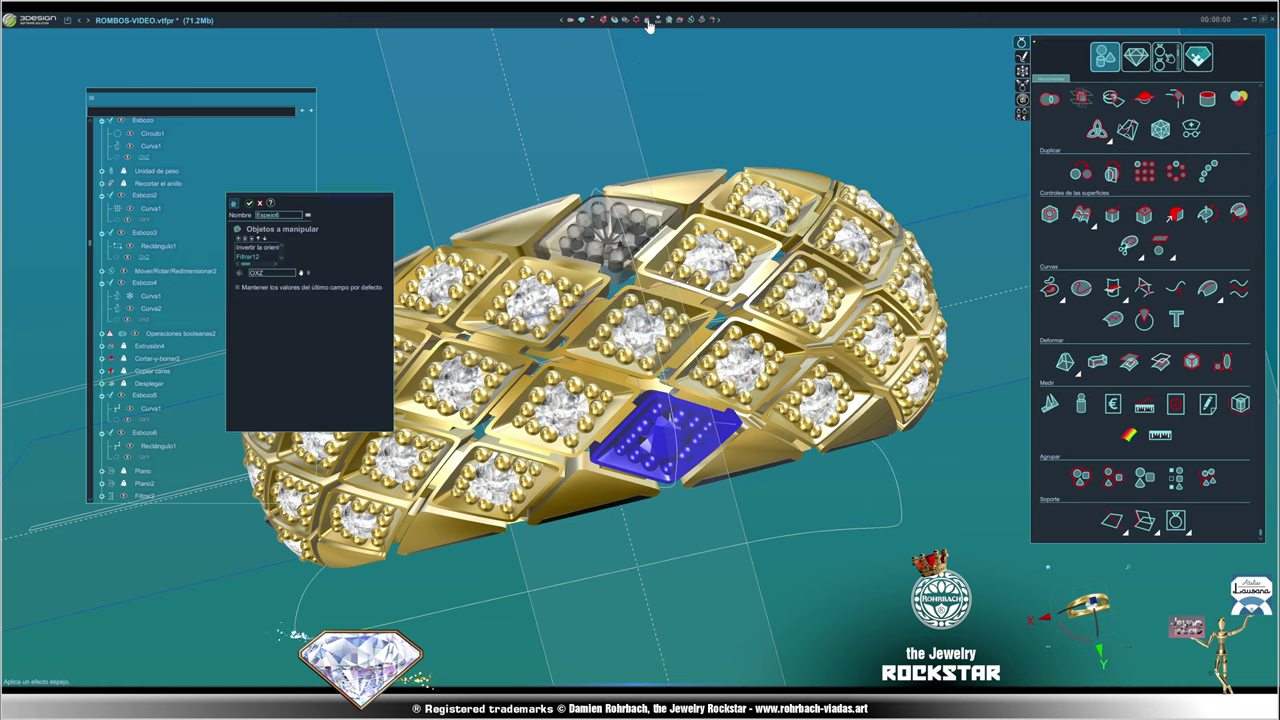
{"action": "key", "text": "Return"}
{"action": "mouse_move", "coordinate": [820, 540]}
{"action": "middle_mouse_down"}
{"action": "mouse_move", "coordinate": [597, 323]}
{"action": "mouse_move", "coordinate": [917, 409]}
{"action": "mouse_move", "coordinate": [860, 263]}
{"action": "mouse_move", "coordinate": [553, 442]}
{"action": "mouse_move", "coordinate": [928, 398]}
{"action": "mouse_move", "coordinate": [437, 360]}
{"action": "mouse_move", "coordinate": [857, 418]}
{"action": "middle_mouse_up"}
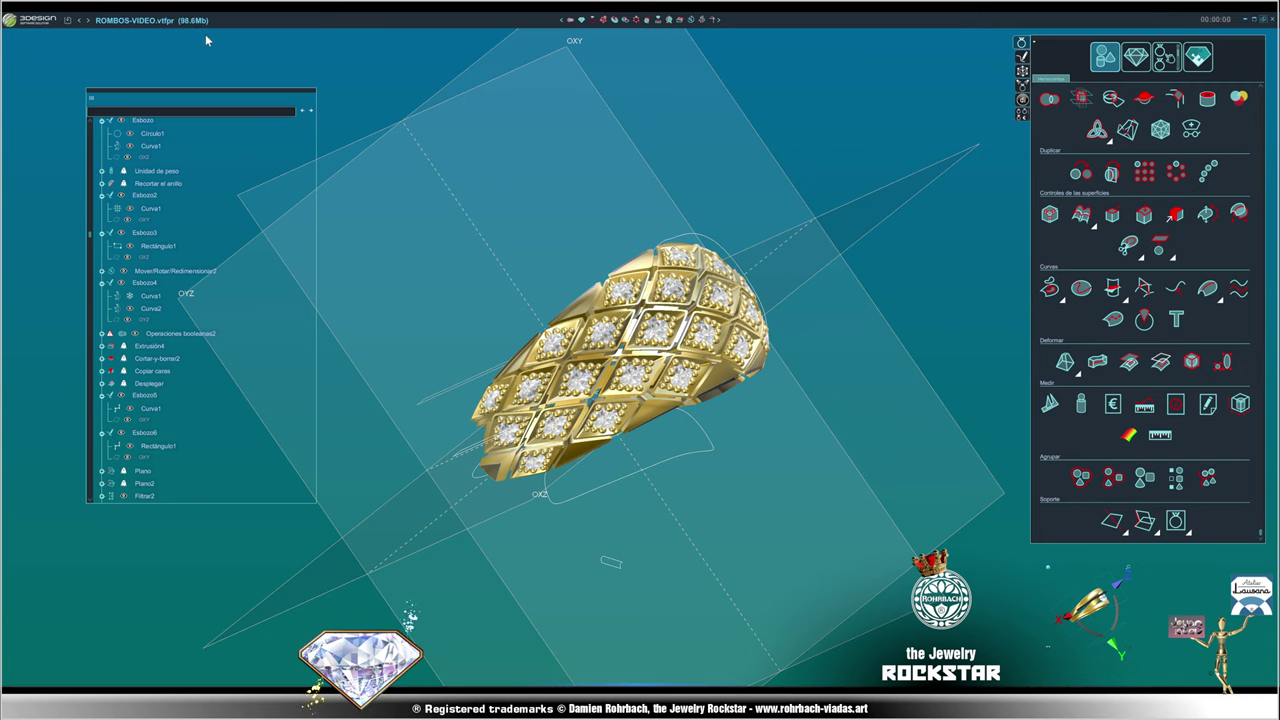
- Orbit and zoom around the ring to check the pavé, lattice band and pink block
{"action": "middle_click_drag", "start_coordinate": [840, 447], "coordinate": [198, 437]}
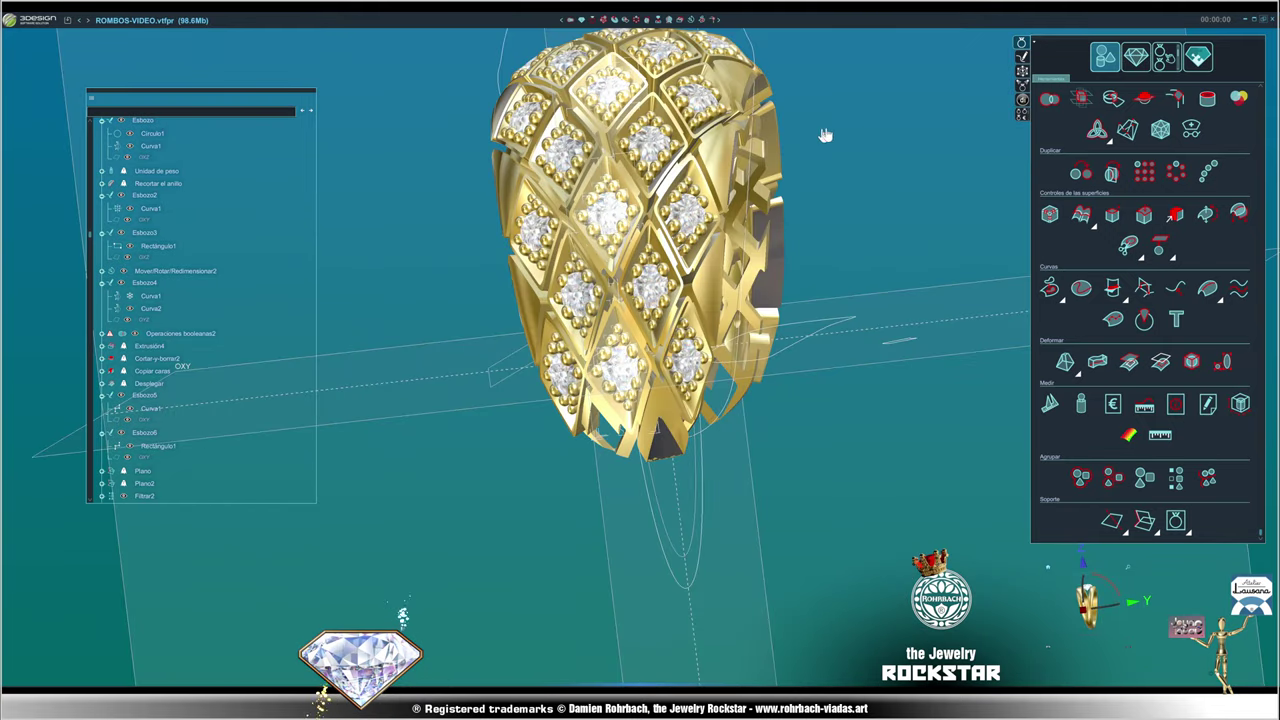
{"action": "mouse_move", "coordinate": [826, 131]}
{"action": "middle_mouse_down"}
{"action": "mouse_move", "coordinate": [560, 150]}
{"action": "mouse_move", "coordinate": [608, 178]}
{"action": "mouse_move", "coordinate": [632, 60]}
{"action": "middle_mouse_up"}
{"action": "mouse_move", "coordinate": [753, 345]}
{"action": "middle_mouse_down"}
{"action": "mouse_move", "coordinate": [586, 491]}
{"action": "mouse_move", "coordinate": [641, 303]}
{"action": "mouse_move", "coordinate": [543, 429]}
{"action": "mouse_move", "coordinate": [787, 358]}
{"action": "mouse_move", "coordinate": [227, 407]}
{"action": "middle_mouse_up"}
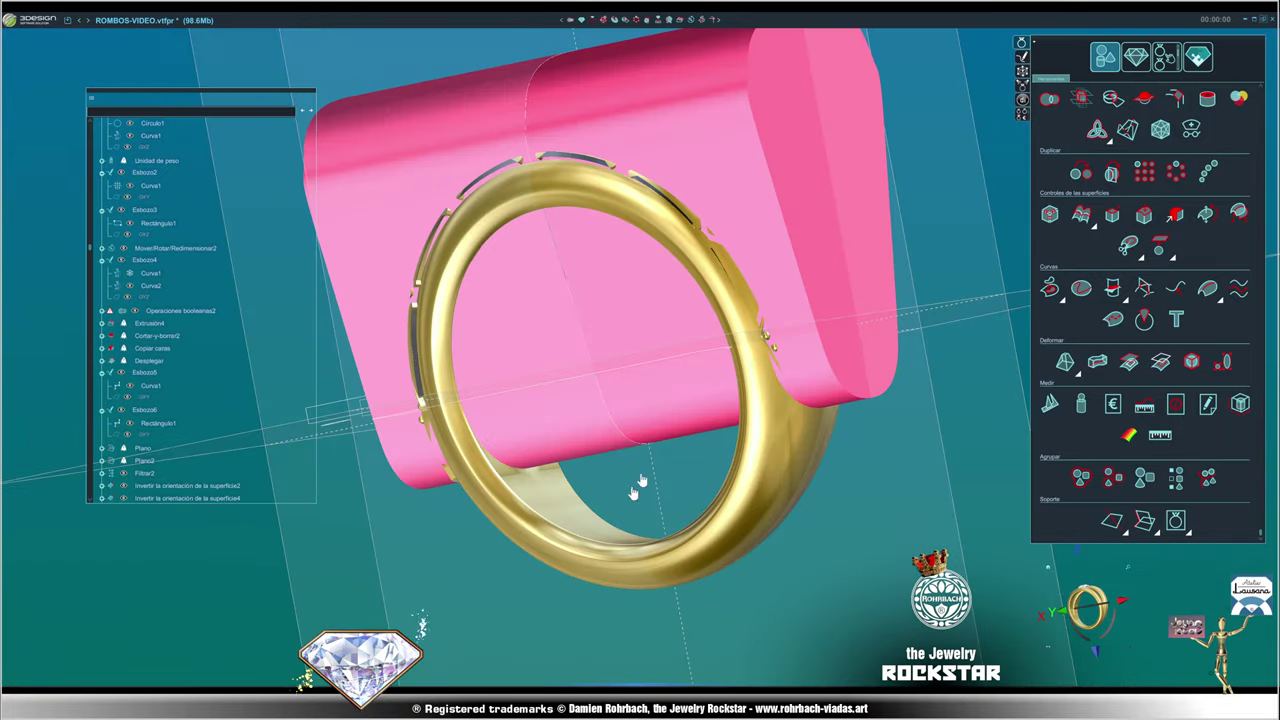
{"action": "mouse_move", "coordinate": [772, 236]}
{"action": "middle_mouse_down"}
{"action": "mouse_move", "coordinate": [789, 311]}
{"action": "mouse_move", "coordinate": [861, 292]}
{"action": "mouse_move", "coordinate": [530, 300]}
{"action": "mouse_move", "coordinate": [714, 337]}
{"action": "middle_mouse_up"}
{"action": "scroll", "coordinate": [861, 292], "scroll_direction": "up", "scroll_amount": 3}
{"action": "scroll", "coordinate": [858, 252], "scroll_direction": "up", "scroll_amount": 2}
{"action": "mouse_move", "coordinate": [569, 380]}
{"action": "middle_mouse_down"}
{"action": "mouse_move", "coordinate": [682, 430]}
{"action": "mouse_move", "coordinate": [575, 345]}
{"action": "middle_mouse_up"}
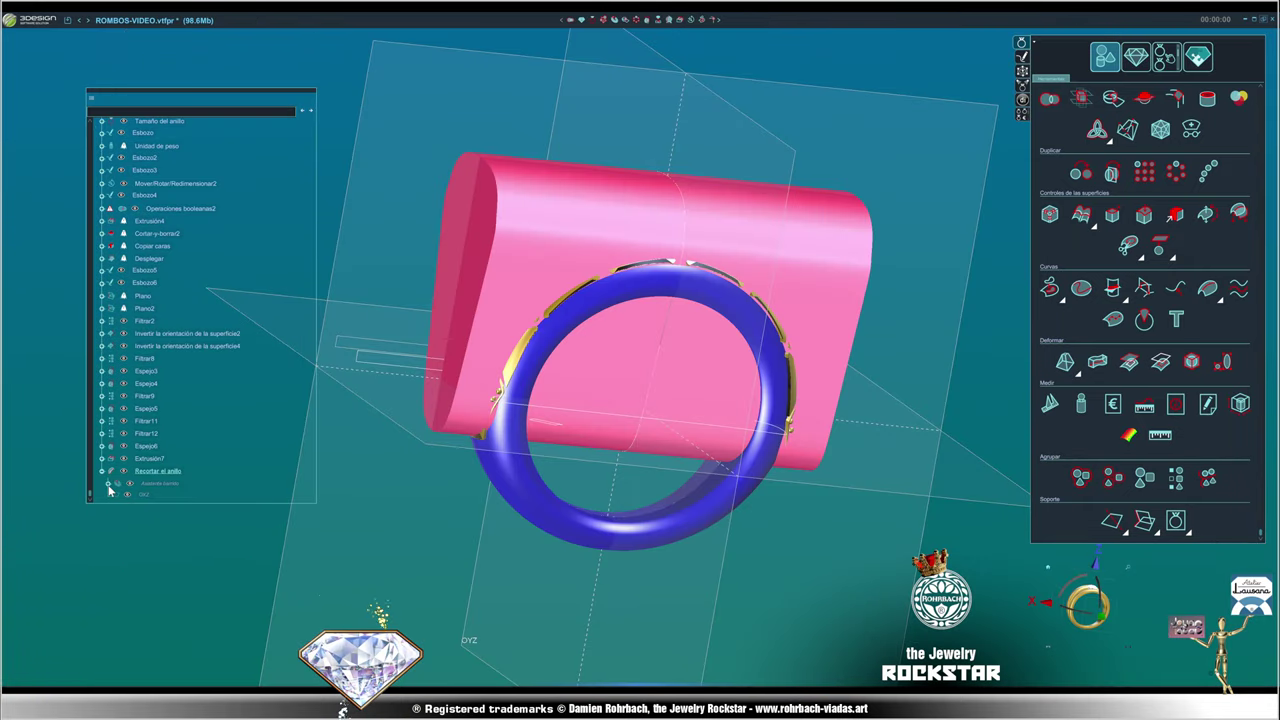
- Edit the Asistente banda sweep via Editar elemento and validate to rebuild the inner band
{"action": "left_click", "coordinate": [108, 484]}
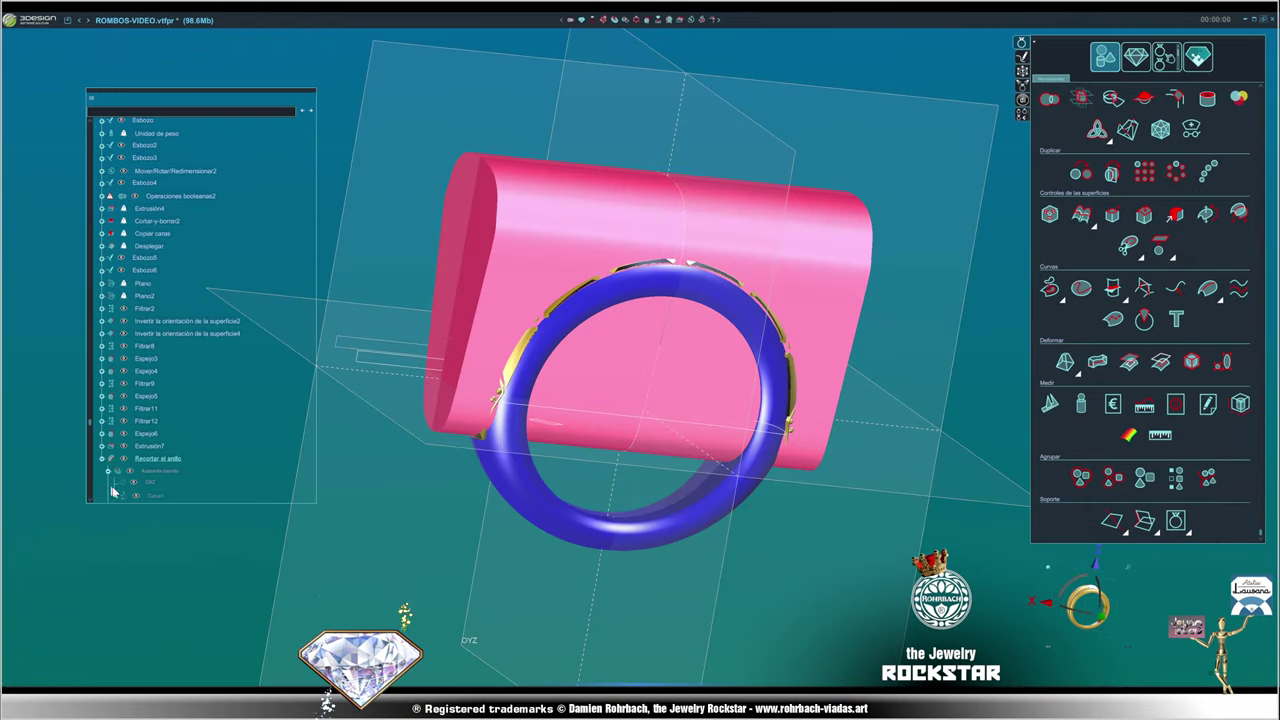
{"action": "right_click", "coordinate": [176, 472]}
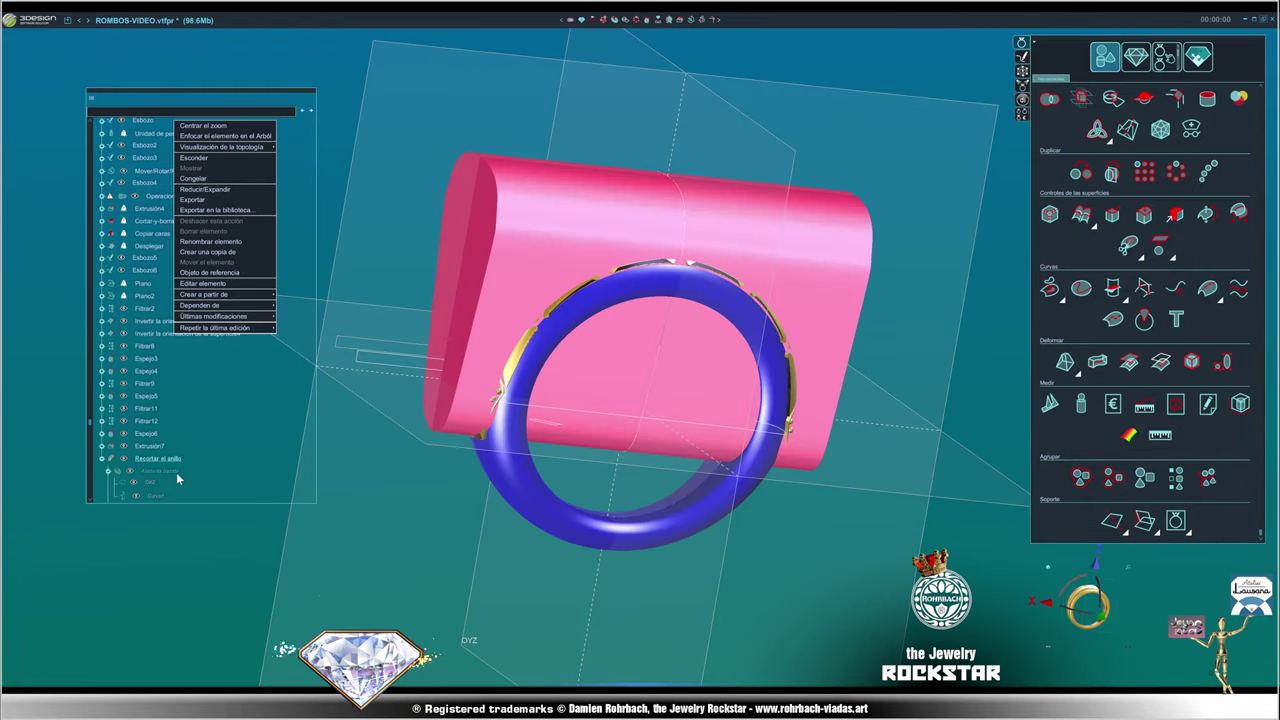
{"action": "left_click", "coordinate": [238, 283]}
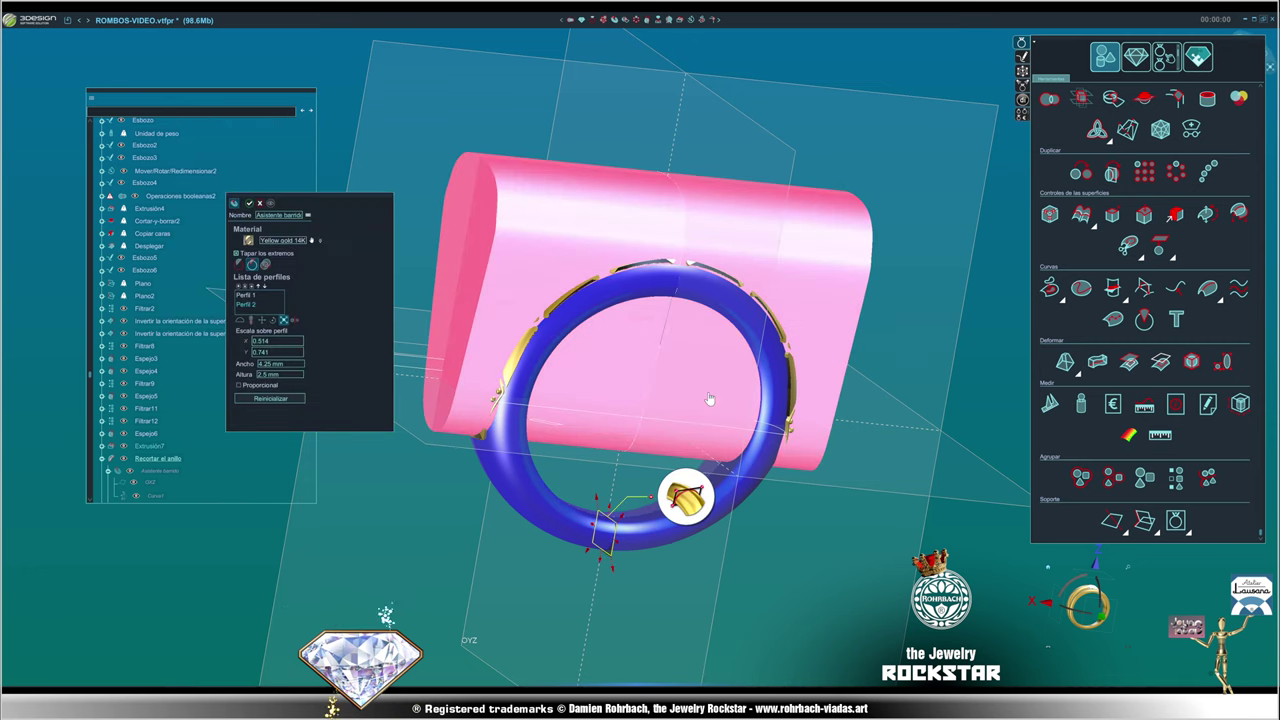
{"action": "right_click", "coordinate": [800, 448]}
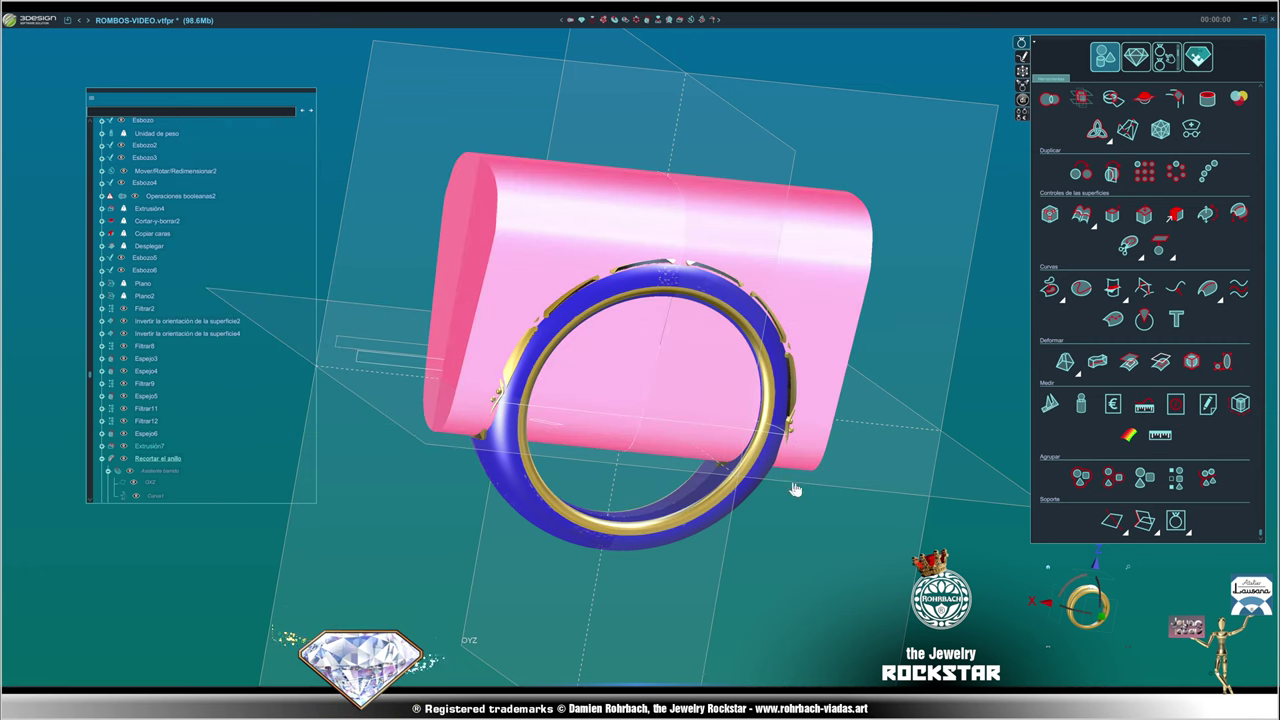
- Scale the inner band uniformly to 0.954 with Move/Rotate/Resize
{"action": "right_click_drag", "start_coordinate": [794, 486], "coordinate": [443, 323]}
{"action": "scroll", "coordinate": [443, 323], "scroll_direction": "up", "scroll_amount": 3}
{"action": "scroll", "coordinate": [410, 298], "scroll_direction": "up", "scroll_amount": 2}
{"action": "left_click", "coordinate": [410, 298]}
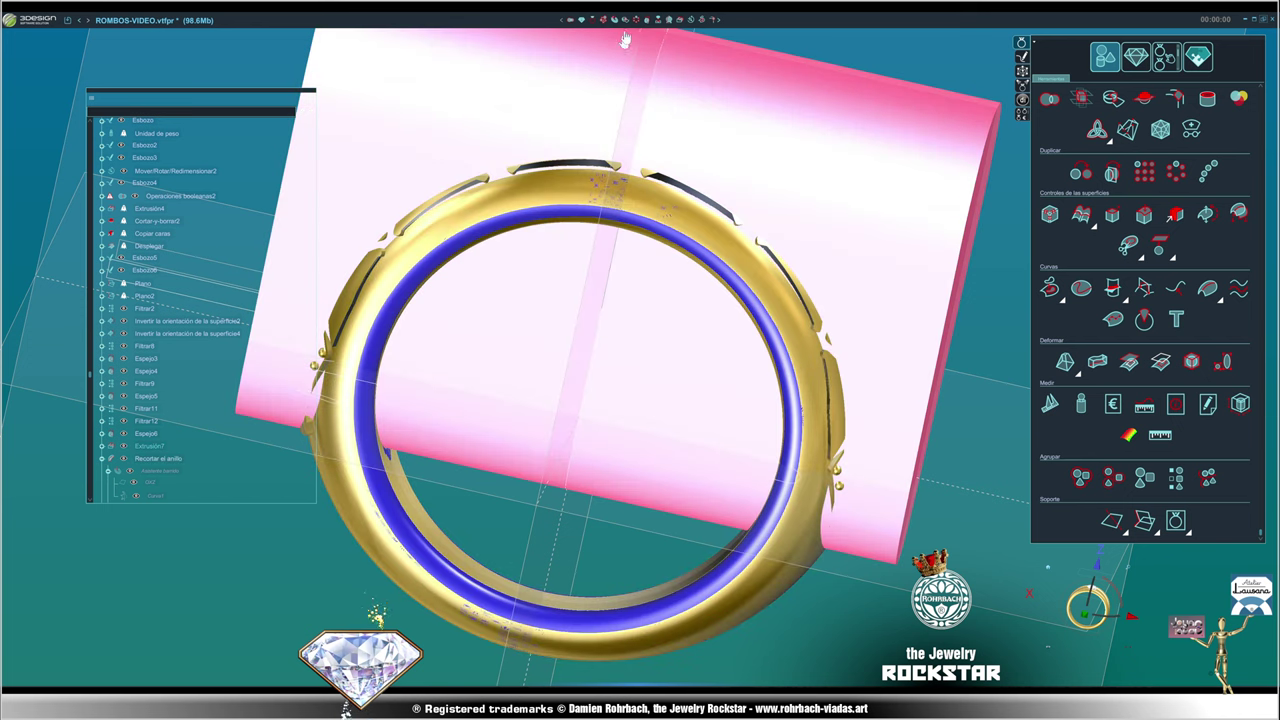
{"action": "key", "text": "m"}
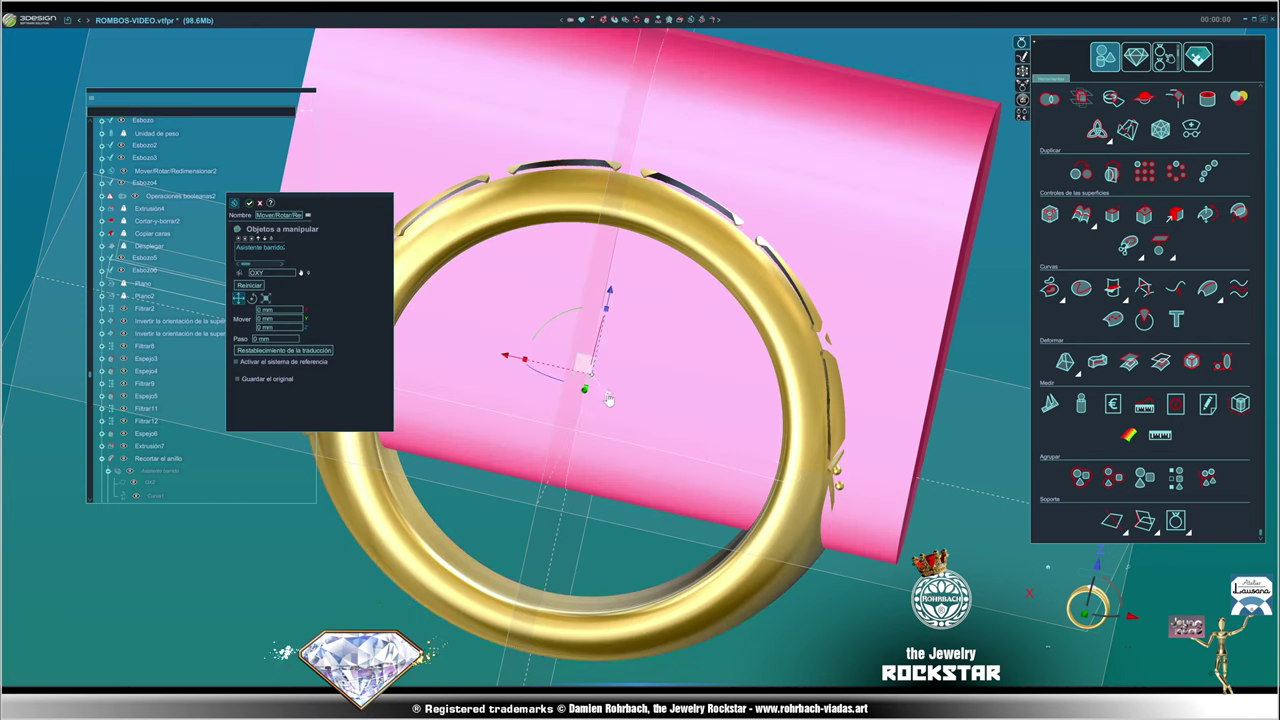
{"action": "left_click_drag", "start_coordinate": [583, 358], "coordinate": [549, 357]}
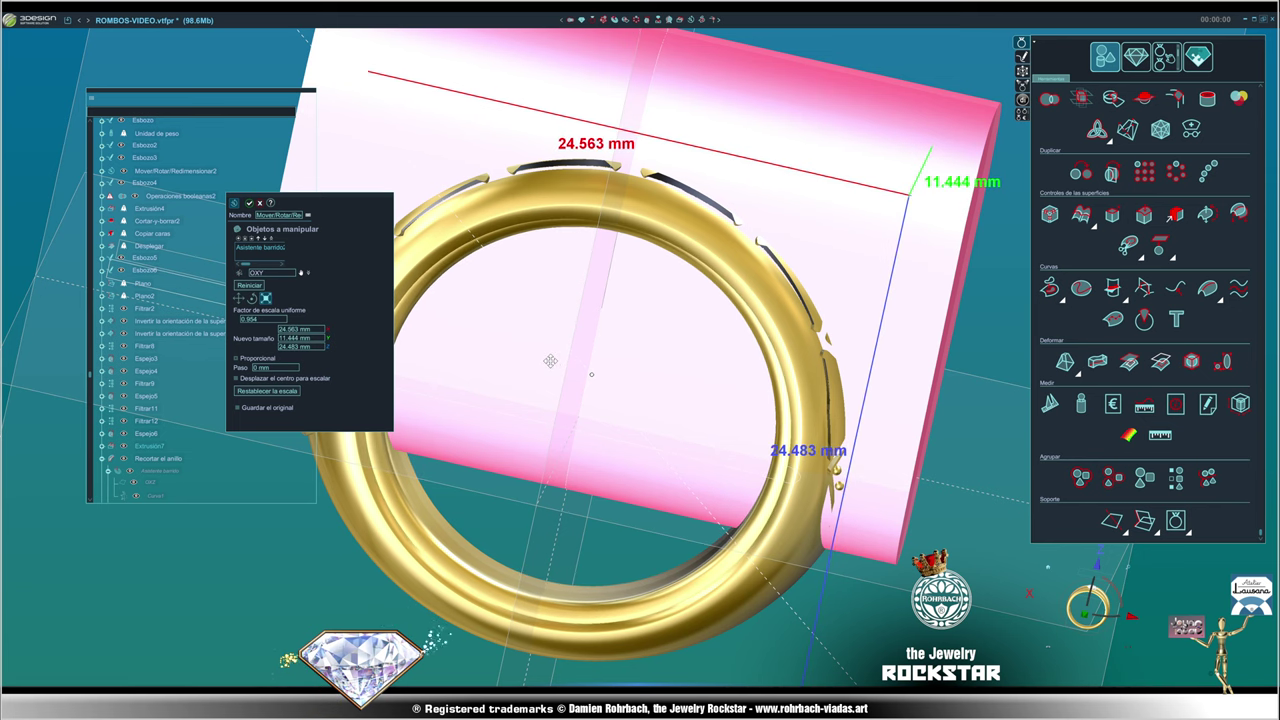
{"action": "key", "text": "Return"}
{"action": "middle_click_drag", "start_coordinate": [547, 418], "coordinate": [665, 468]}
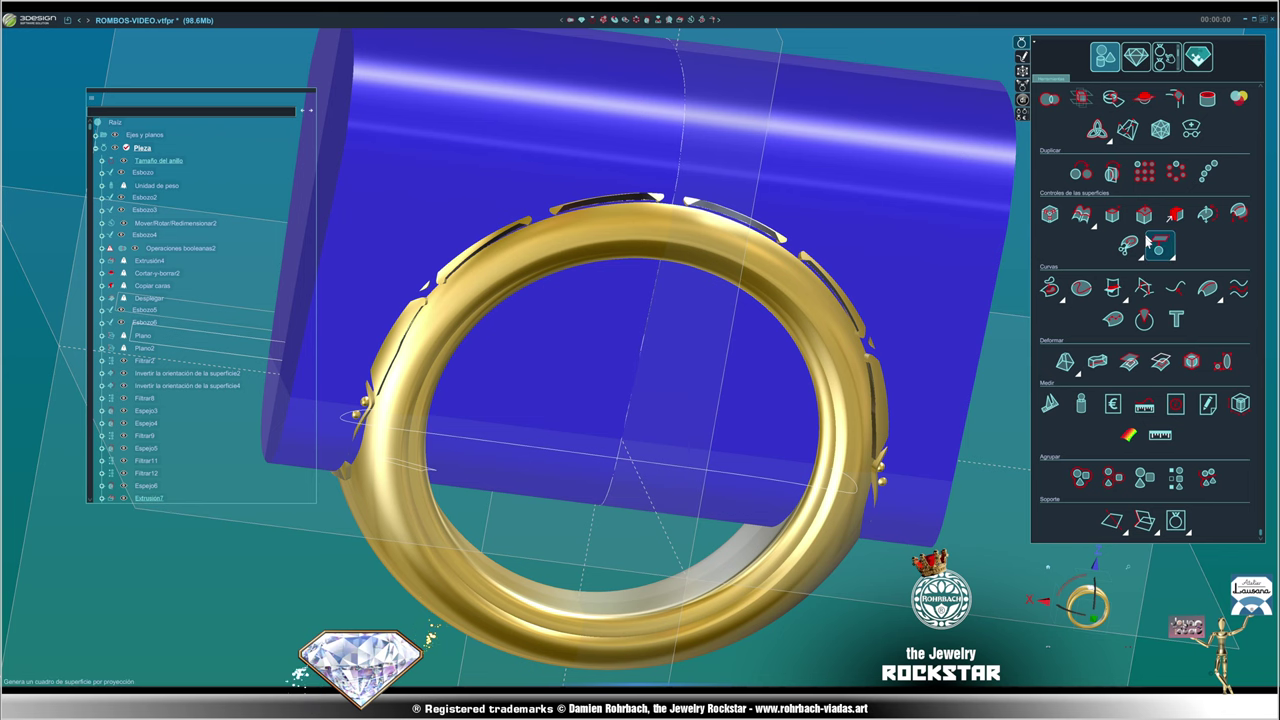
- Cut Extrusion7 with the ring-size curve, then boolean-cut it with the pink cylinder to form the lattice
{"action": "left_click", "coordinate": [1115, 103]}
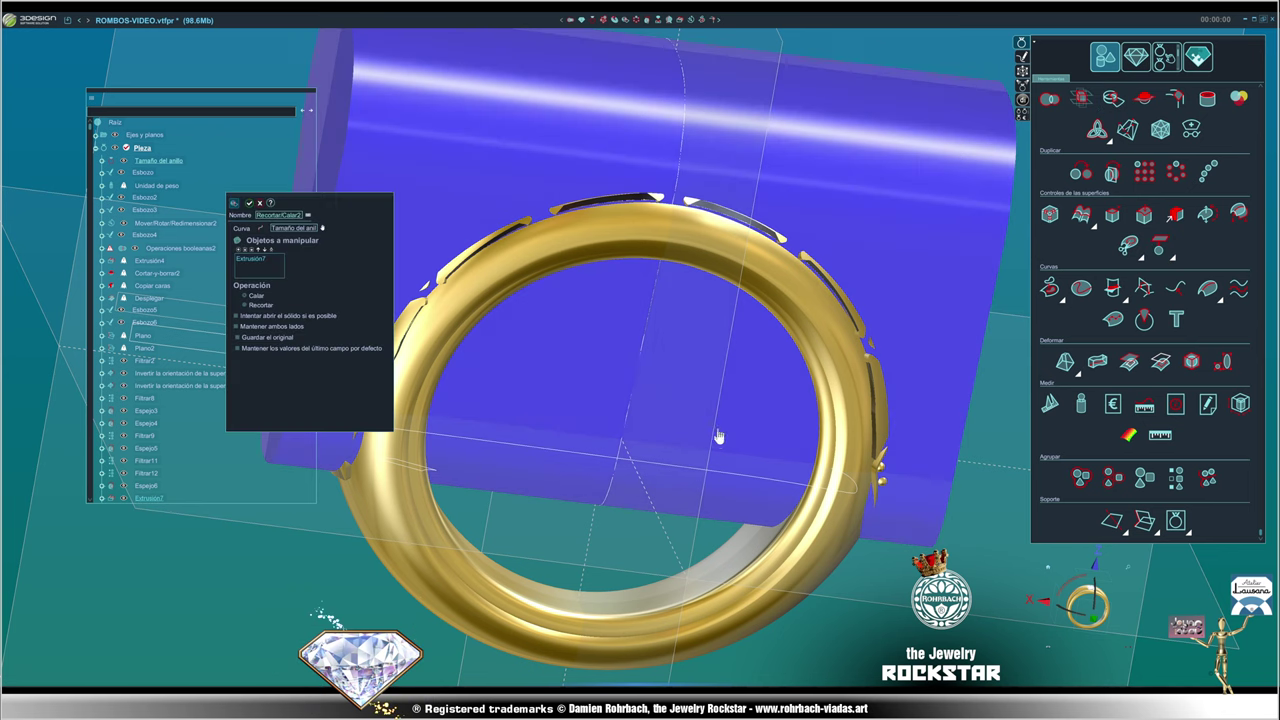
{"action": "left_click", "coordinate": [717, 437]}
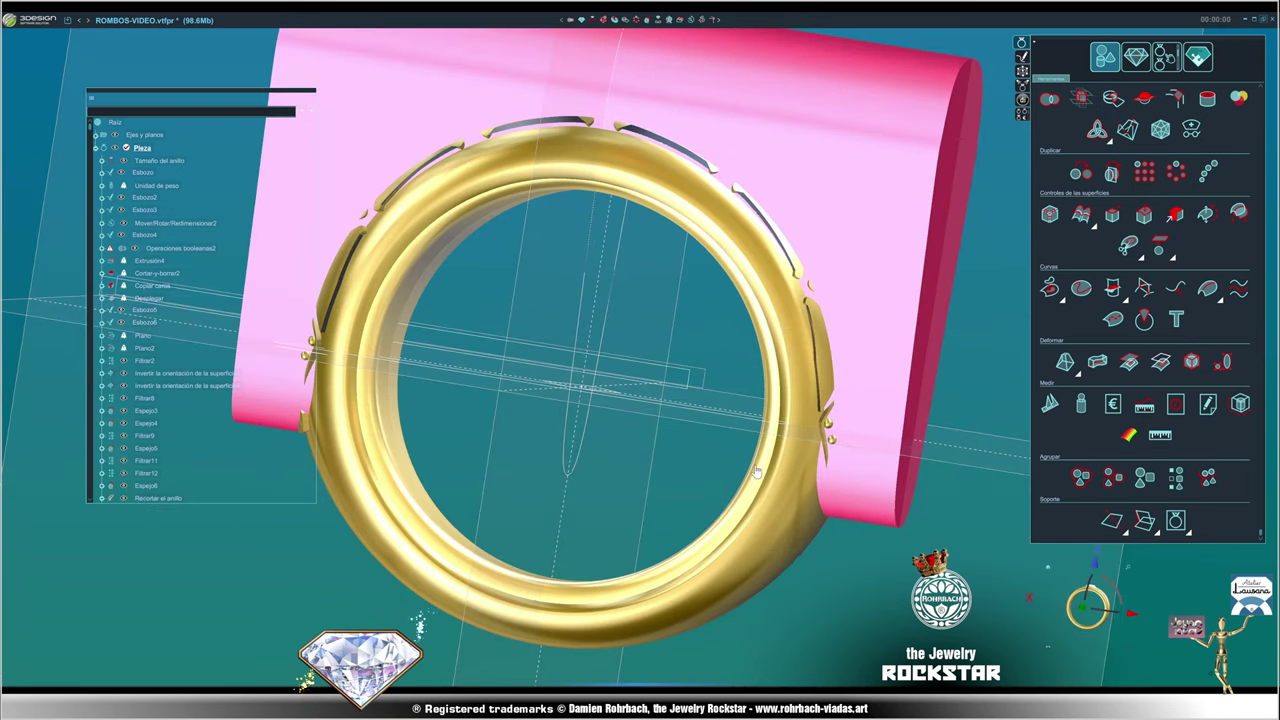
{"action": "left_click", "coordinate": [857, 241]}
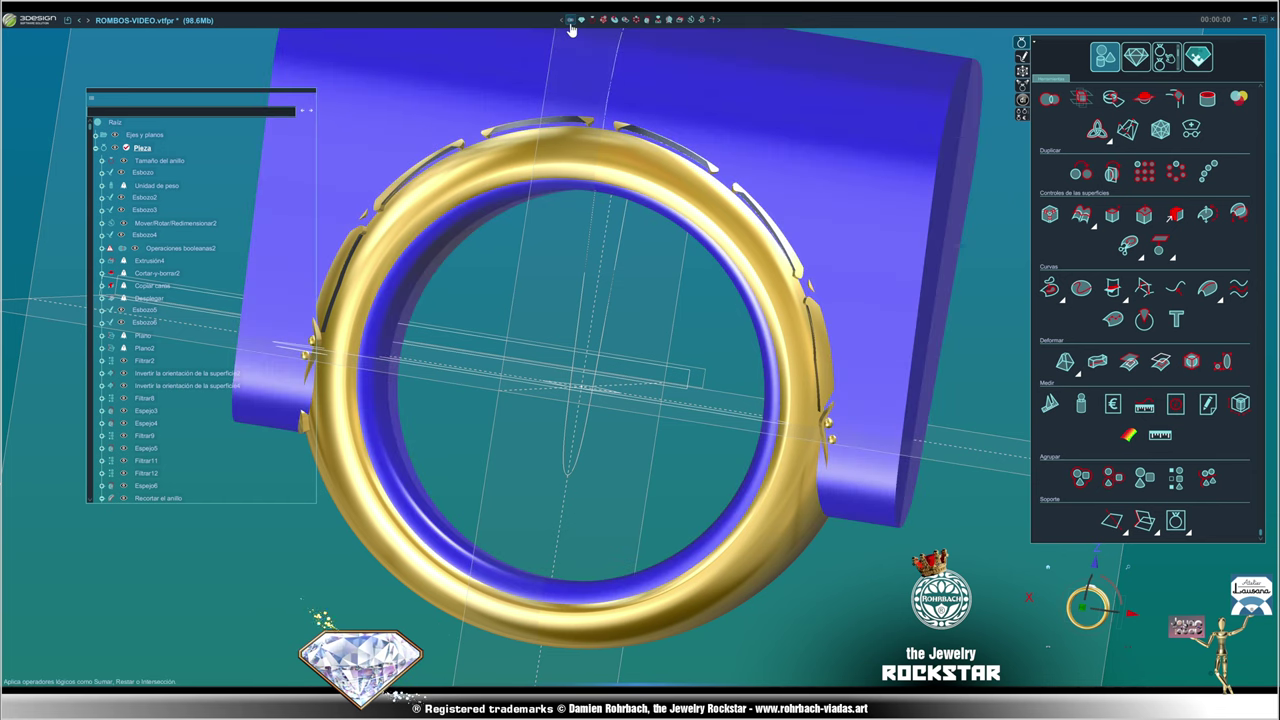
{"action": "left_click", "coordinate": [574, 22]}
{"action": "key", "text": "Return"}
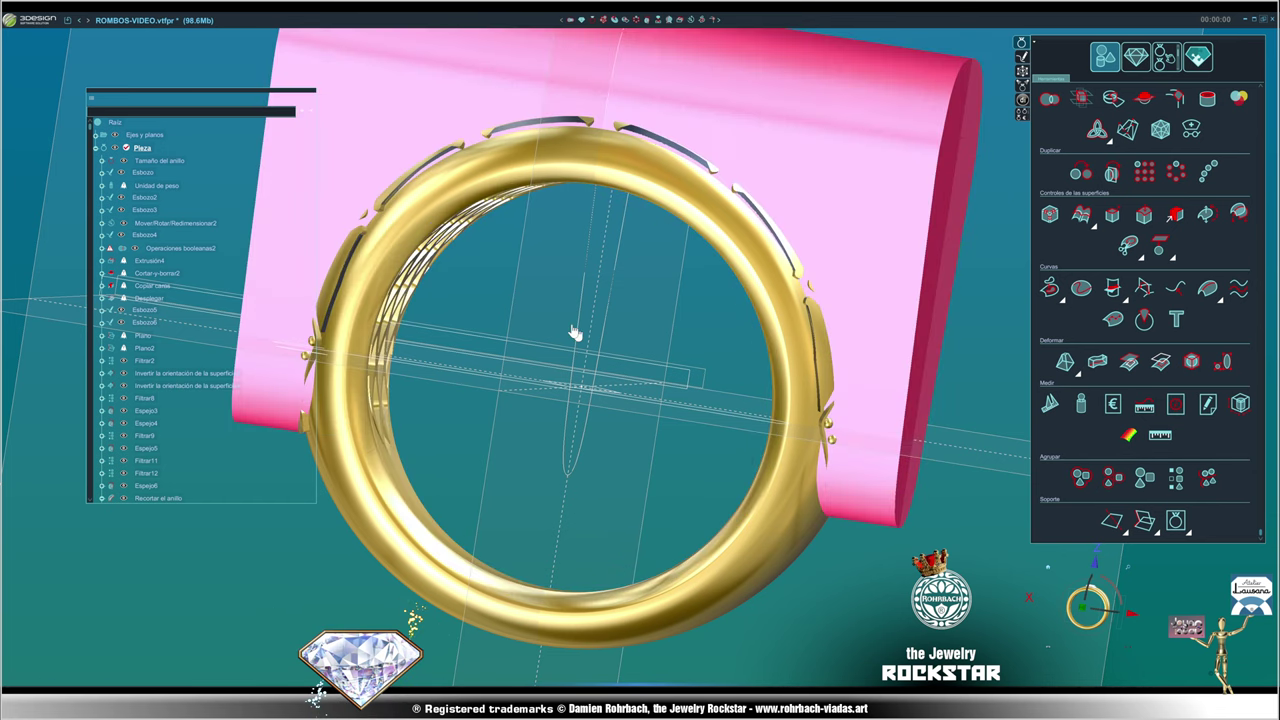
{"action": "middle_click_drag", "start_coordinate": [574, 334], "coordinate": [322, 283]}
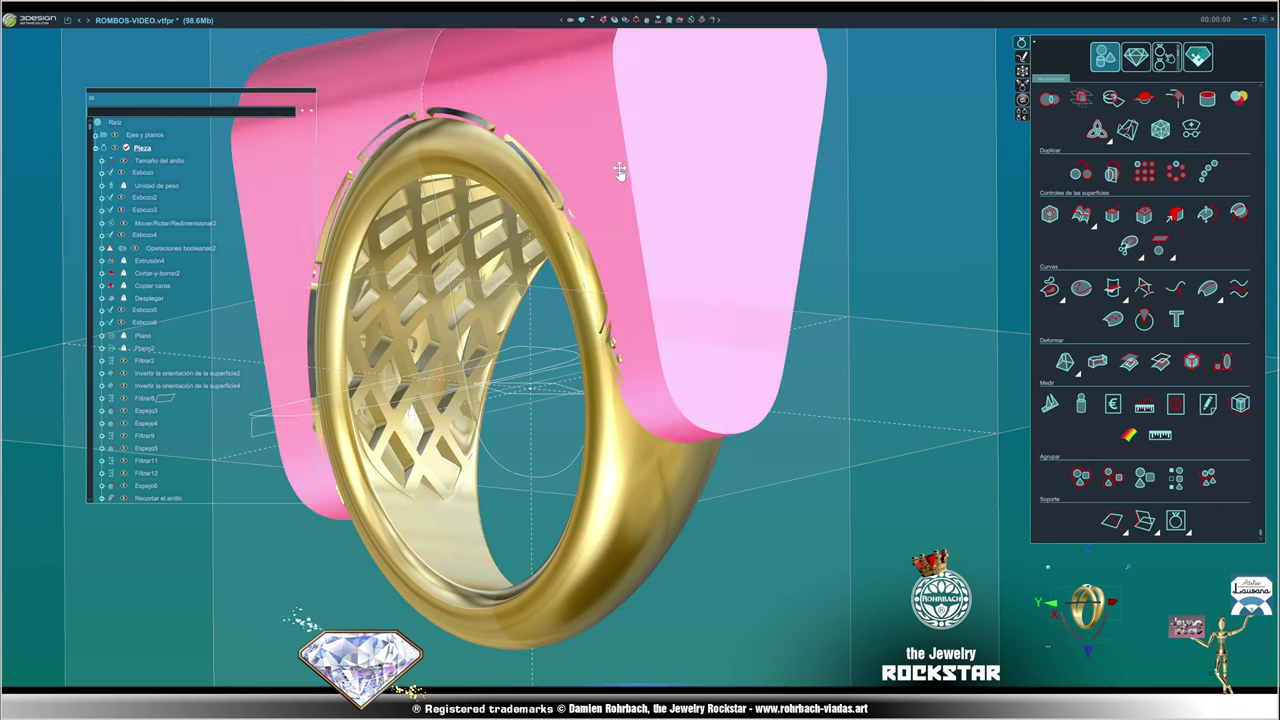
- Scale the cylinder piece down to 0.919
{"action": "left_click", "coordinate": [620, 171]}
{"action": "left_click", "coordinate": [687, 19]}
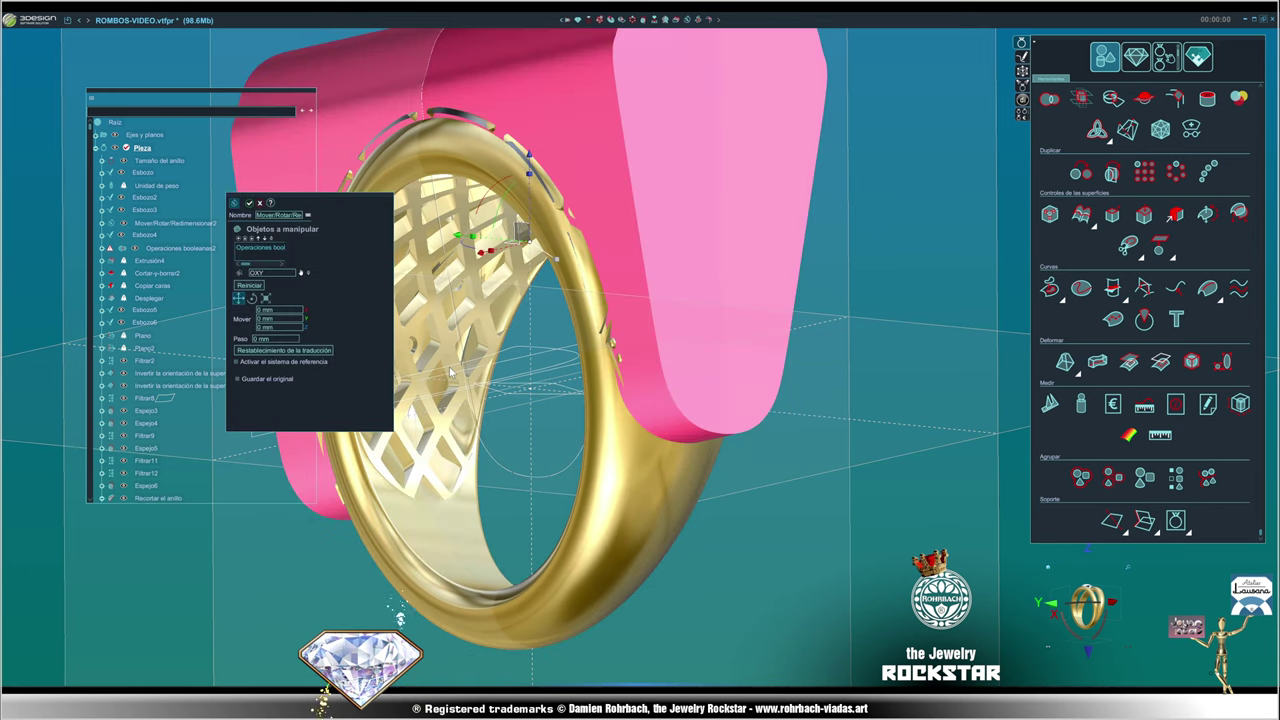
{"action": "middle_click_drag", "start_coordinate": [560, 300], "coordinate": [617, 254]}
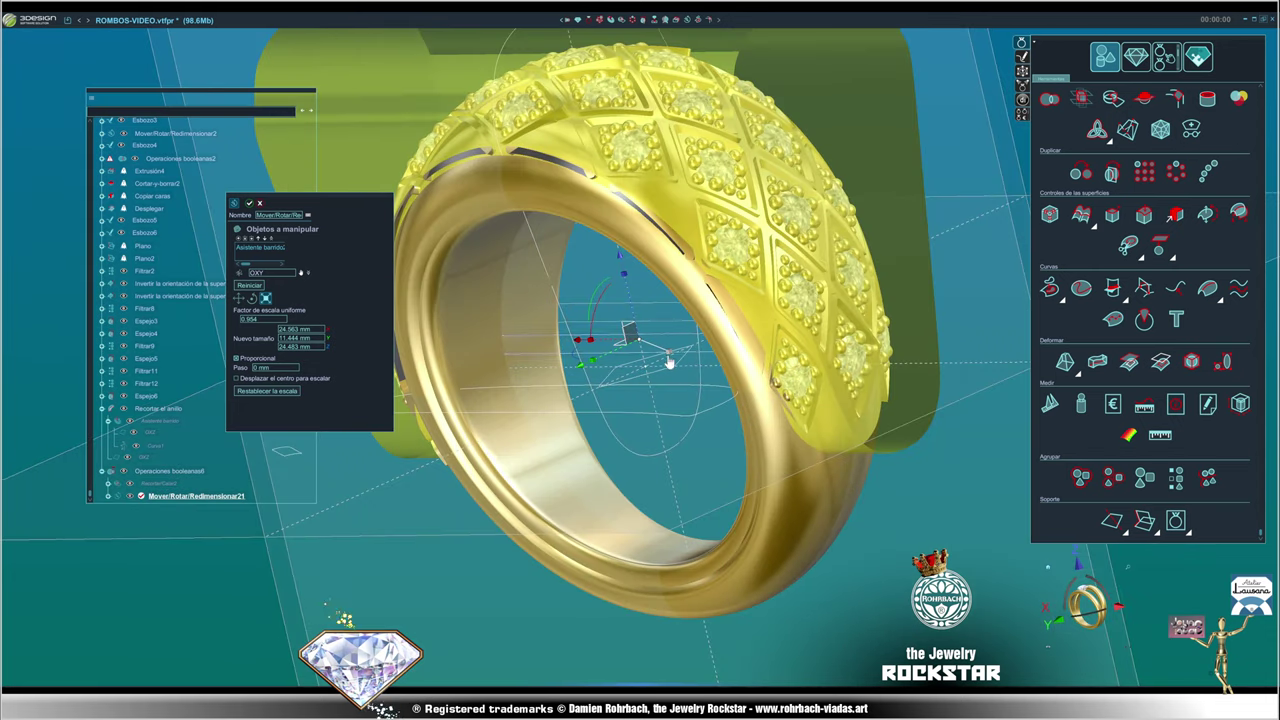
{"action": "left_click_drag", "start_coordinate": [657, 354], "coordinate": [622, 331]}
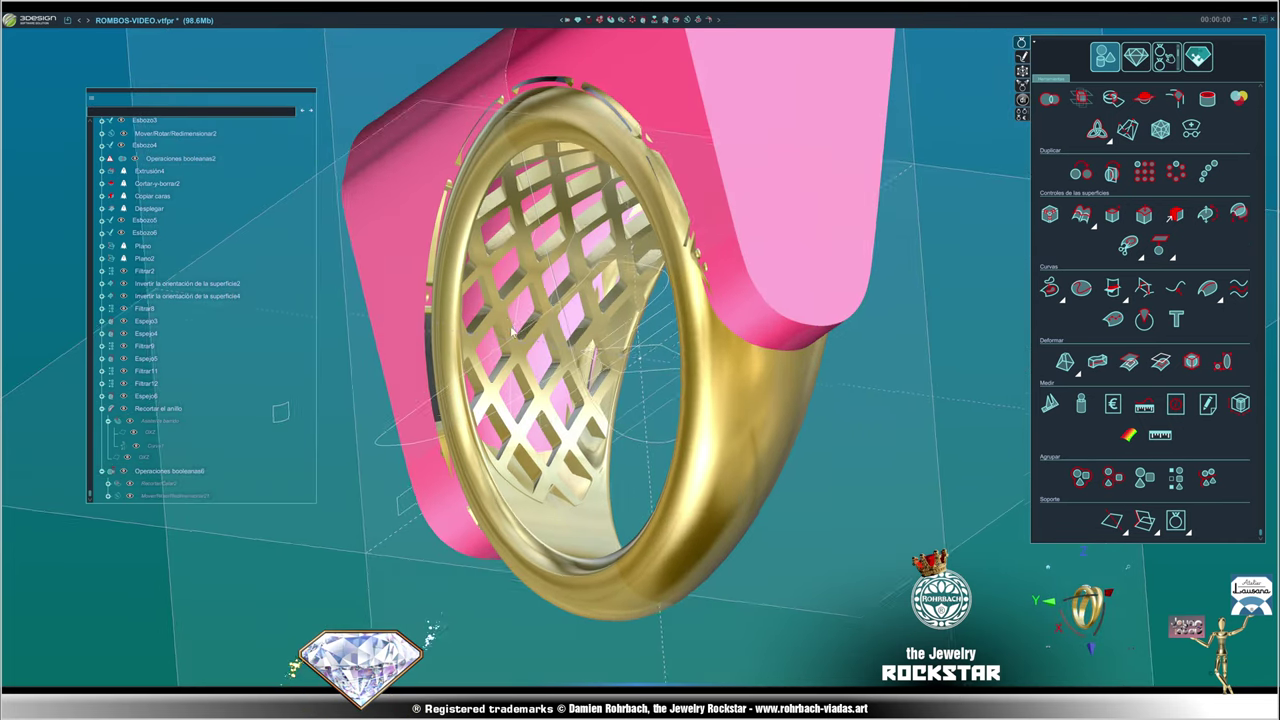
{"action": "mouse_move", "coordinate": [557, 343]}
{"action": "middle_mouse_down"}
{"action": "mouse_move", "coordinate": [680, 418]}
{"action": "mouse_move", "coordinate": [623, 391]}
{"action": "middle_mouse_up"}
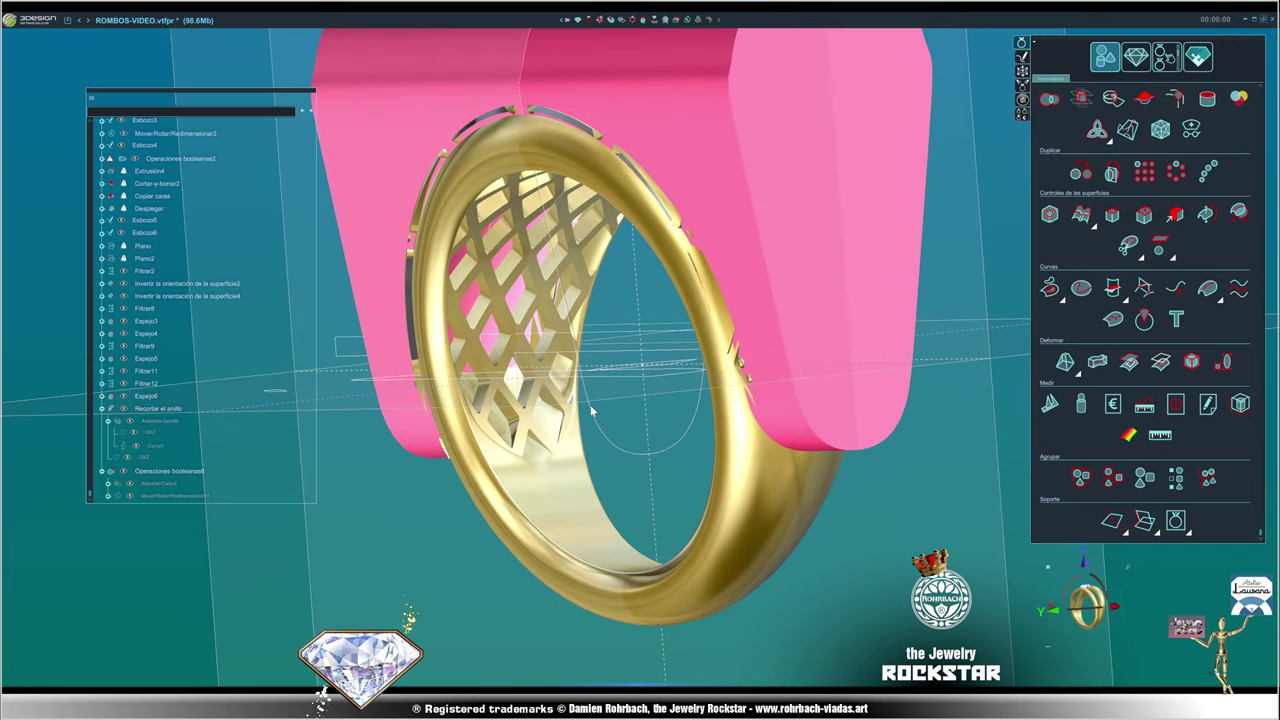
- Apply a boolean operation to the ring body, creating Operaciones booleanas7
{"action": "left_click", "coordinate": [736, 227]}
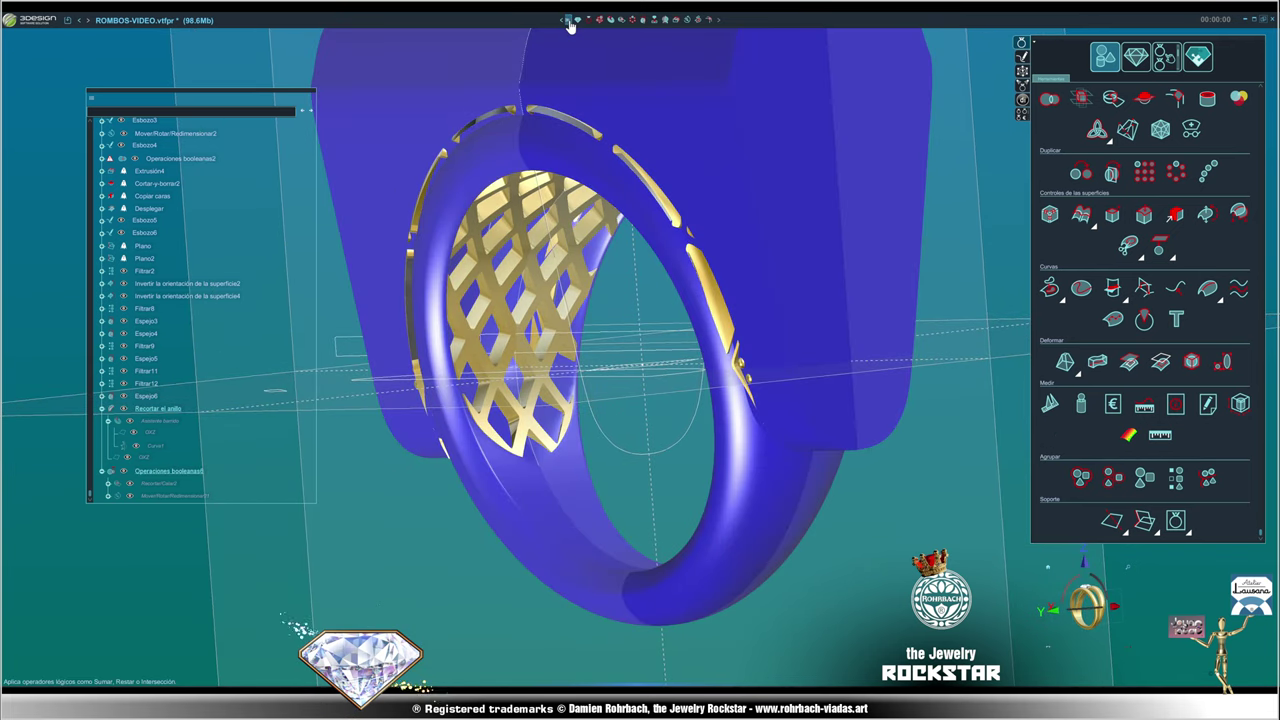
{"action": "left_click", "coordinate": [576, 20]}
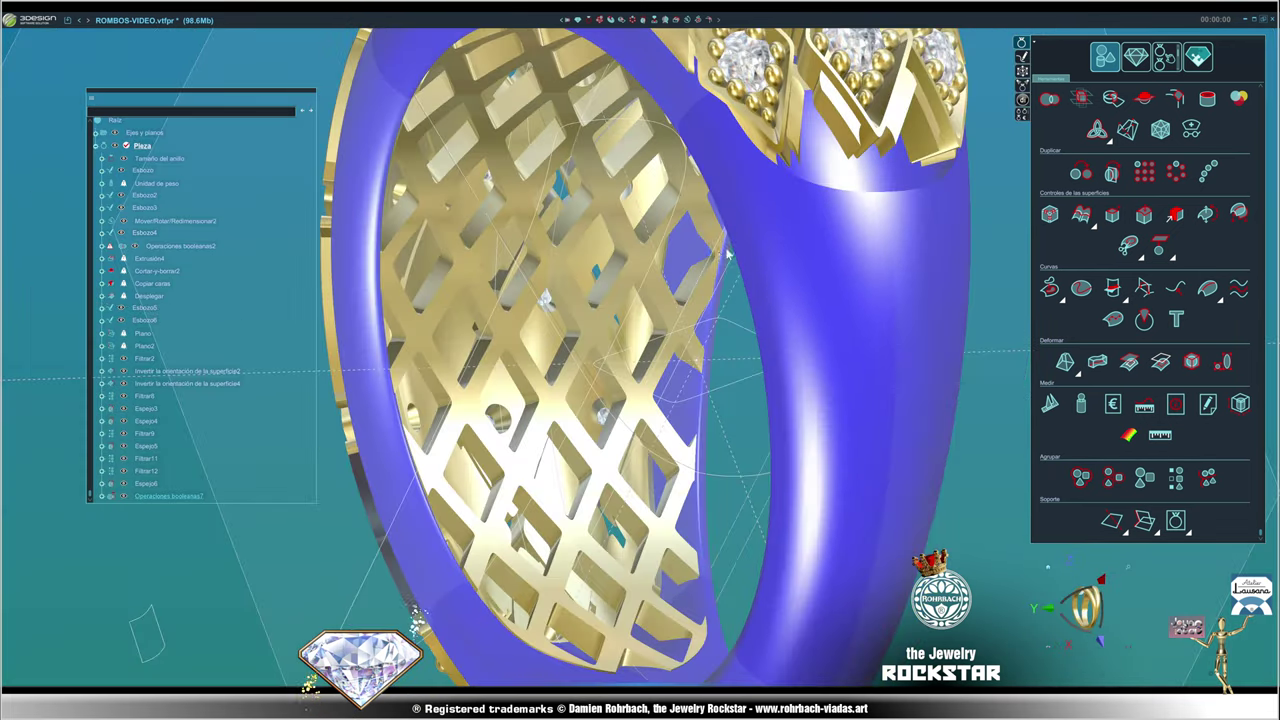
{"action": "mouse_move", "coordinate": [727, 255]}
{"action": "middle_mouse_down"}
{"action": "mouse_move", "coordinate": [600, 397]}
{"action": "mouse_move", "coordinate": [491, 443]}
{"action": "middle_mouse_up"}
{"action": "scroll", "coordinate": [491, 443], "scroll_direction": "down", "scroll_amount": 3}
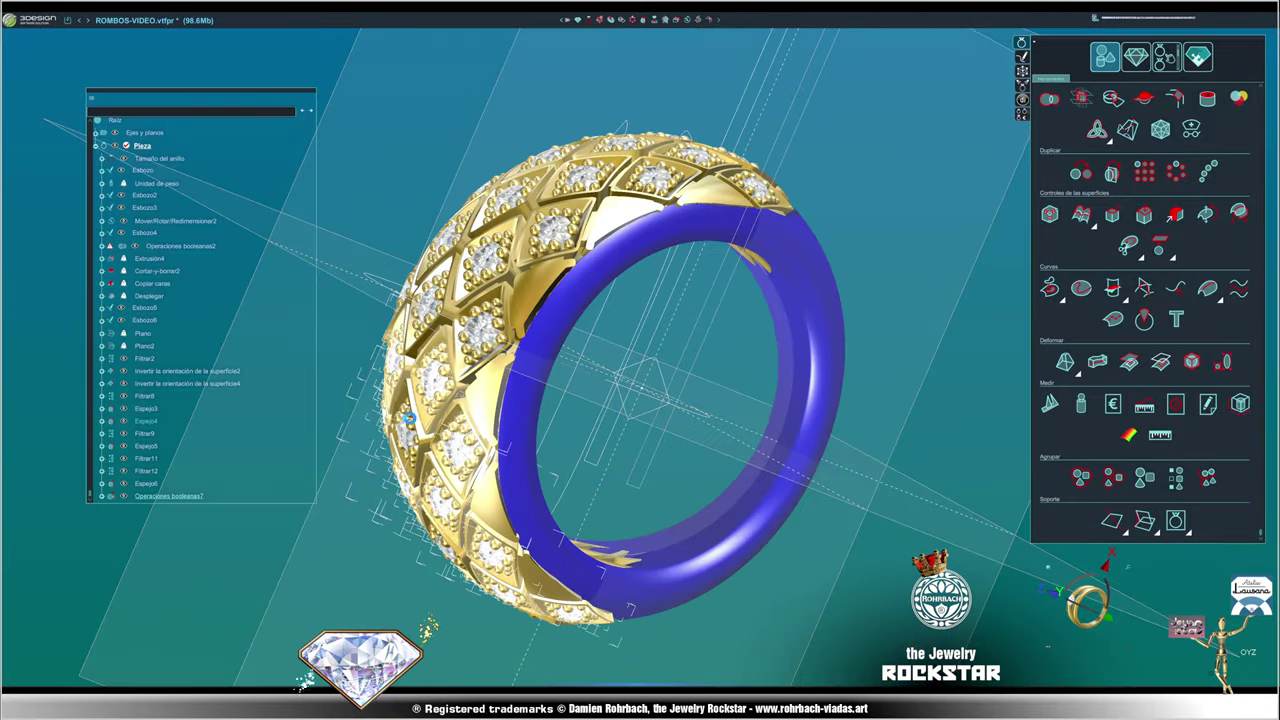
- Switch to the front sketch plane, zoom in on the uncovered gap, and start the Curvas NURBS tool
{"action": "scroll", "coordinate": [745, 367], "scroll_direction": "down", "scroll_amount": 5}
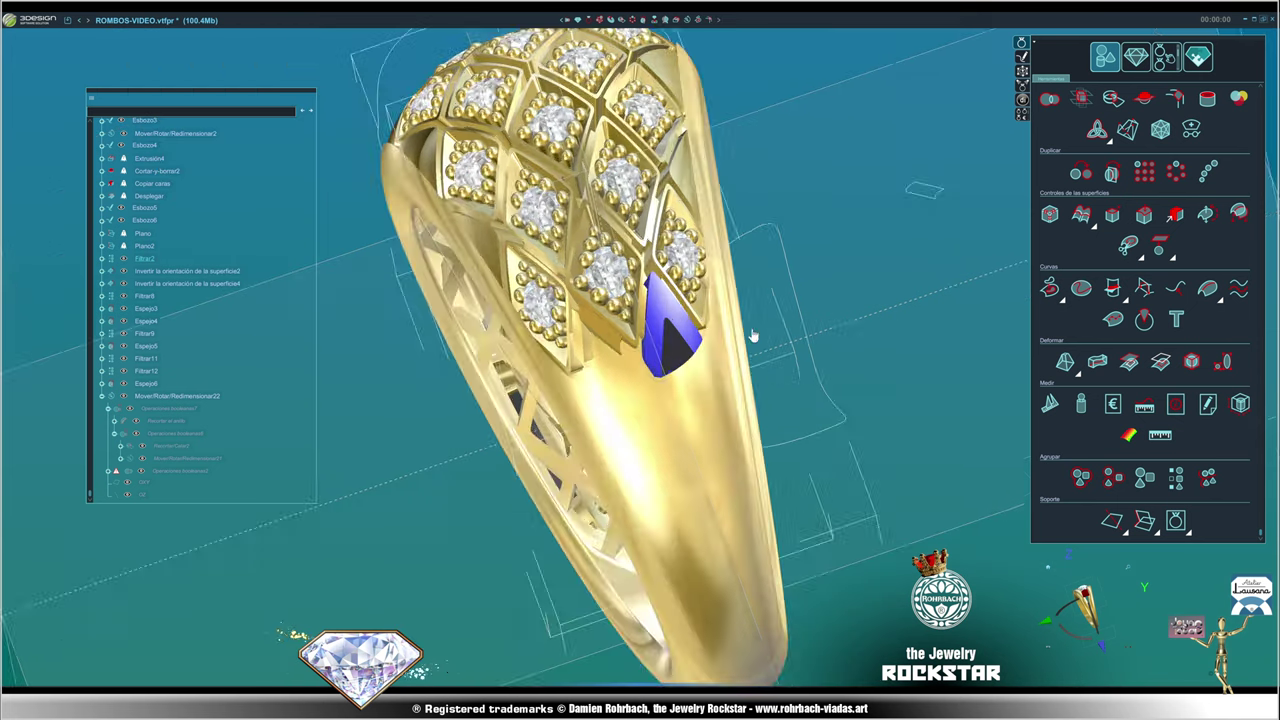
{"action": "scroll", "coordinate": [751, 334], "scroll_direction": "down", "scroll_amount": 3}
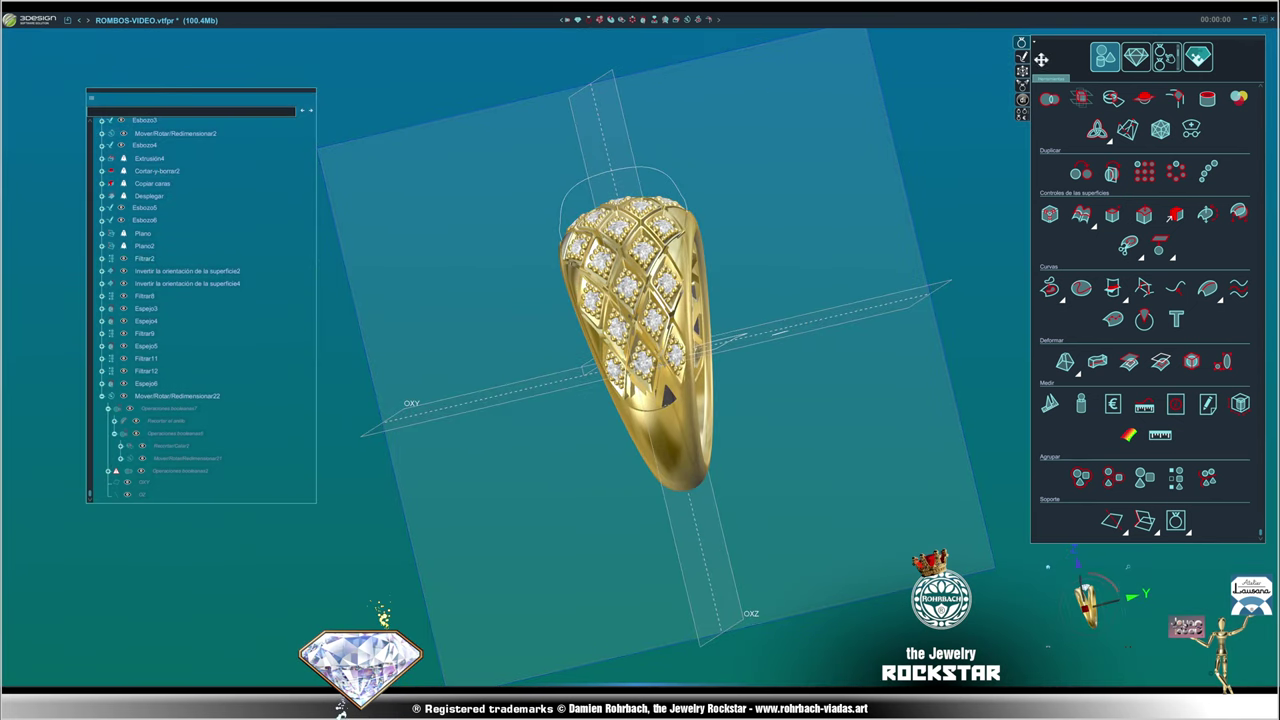
{"action": "left_click", "coordinate": [1025, 60]}
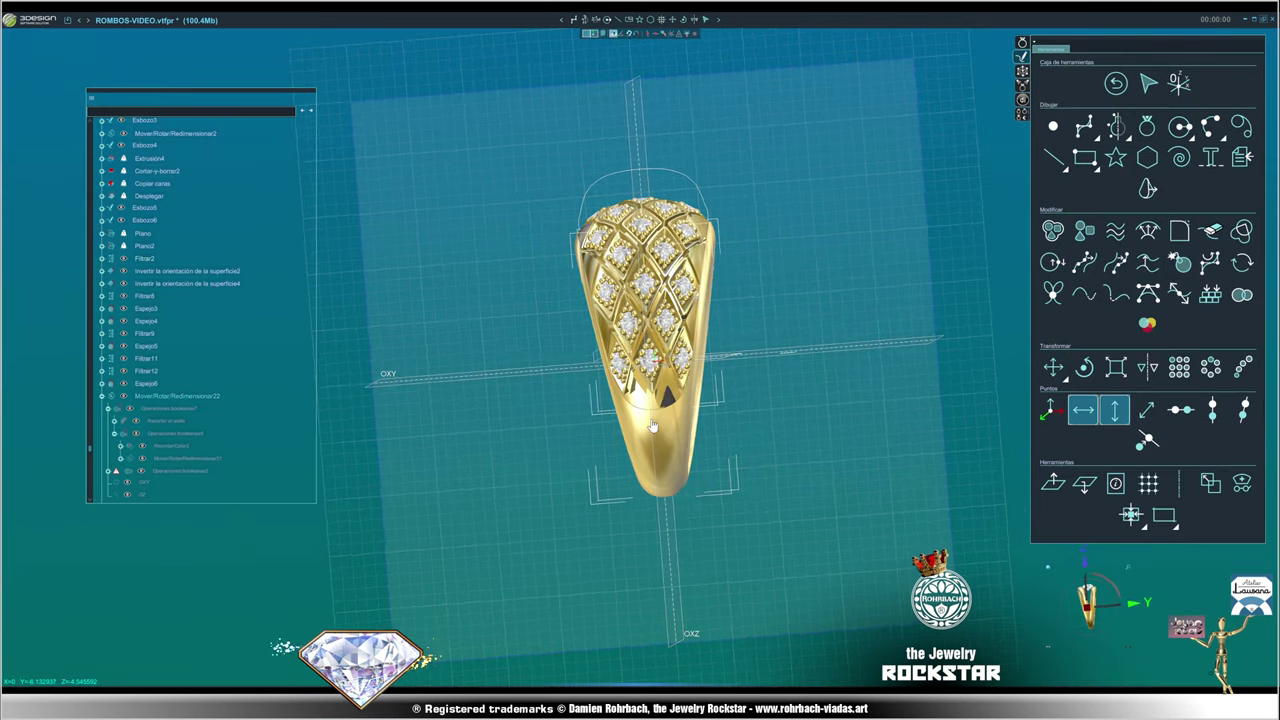
{"action": "scroll", "coordinate": [677, 472], "scroll_direction": "up", "scroll_amount": 1}
{"action": "scroll", "coordinate": [677, 471], "scroll_direction": "up", "scroll_amount": 3}
{"action": "scroll", "coordinate": [677, 471], "scroll_direction": "up", "scroll_amount": 2}
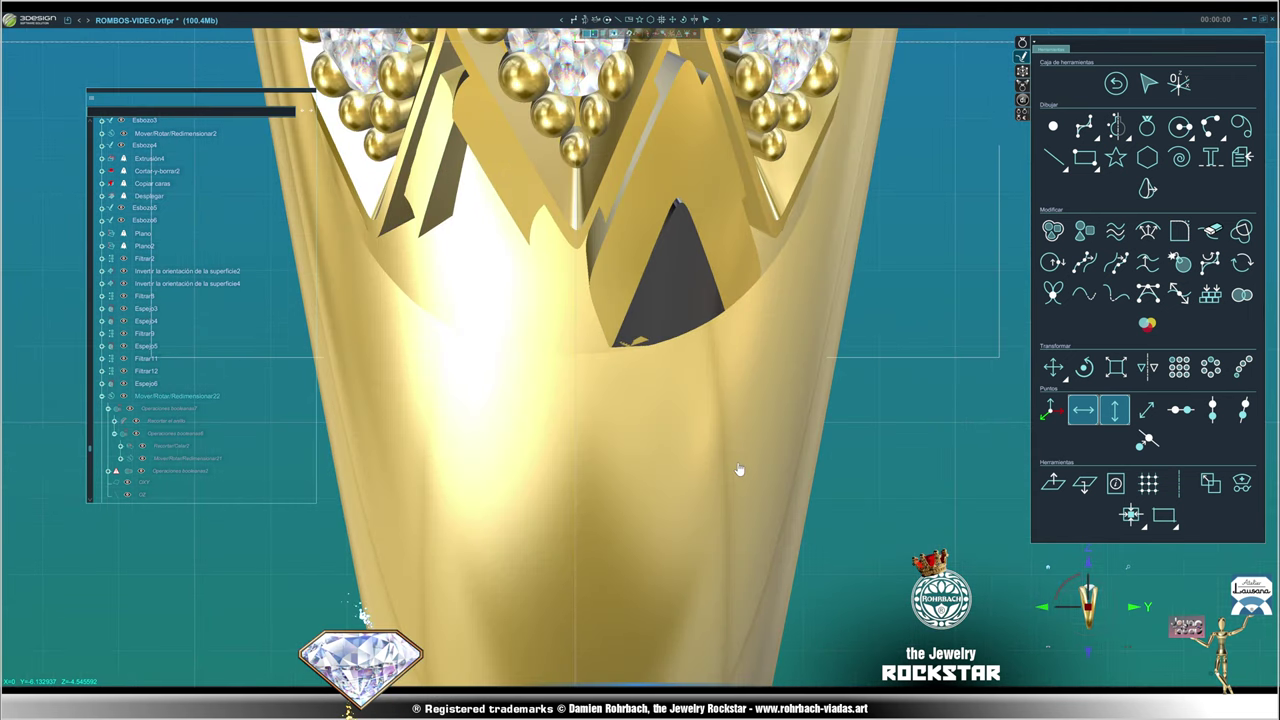
{"action": "scroll", "coordinate": [737, 466], "scroll_direction": "up", "scroll_amount": 2}
{"action": "left_click", "coordinate": [1084, 126]}
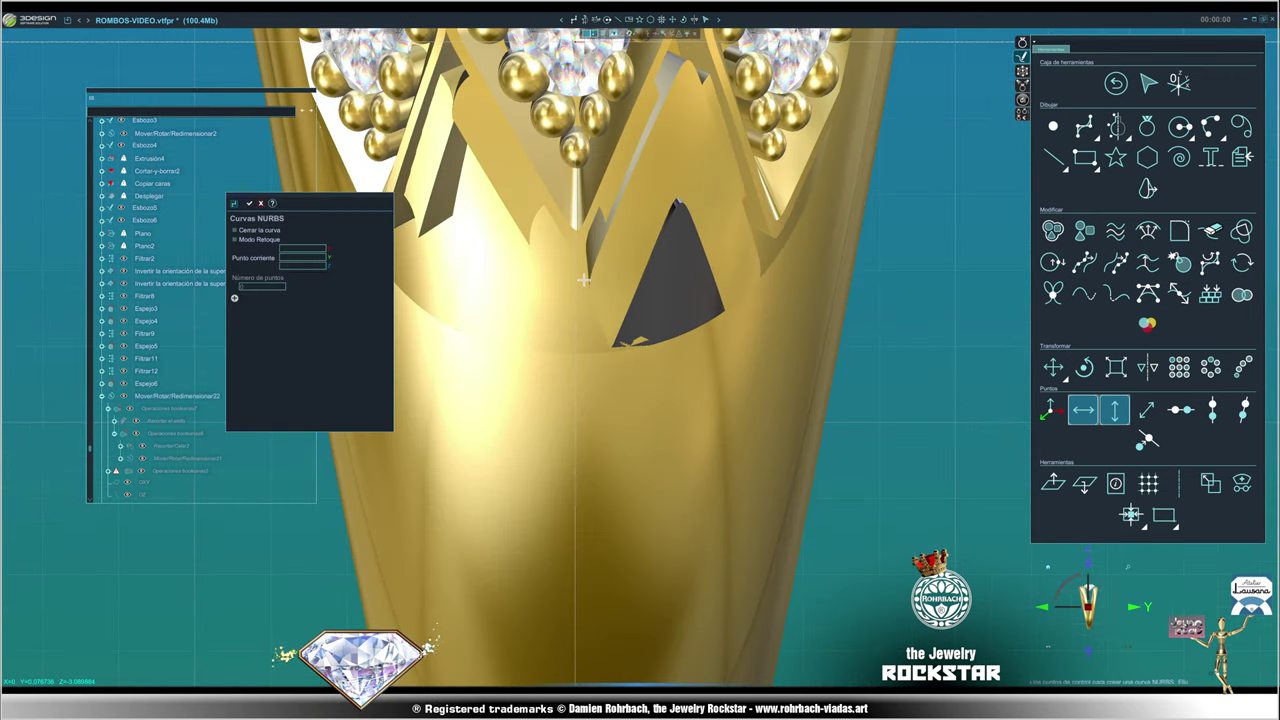
- Draw a closed rhombus NURBS curve around the gap and confirm its properties
{"action": "left_click", "coordinate": [676, 54]}
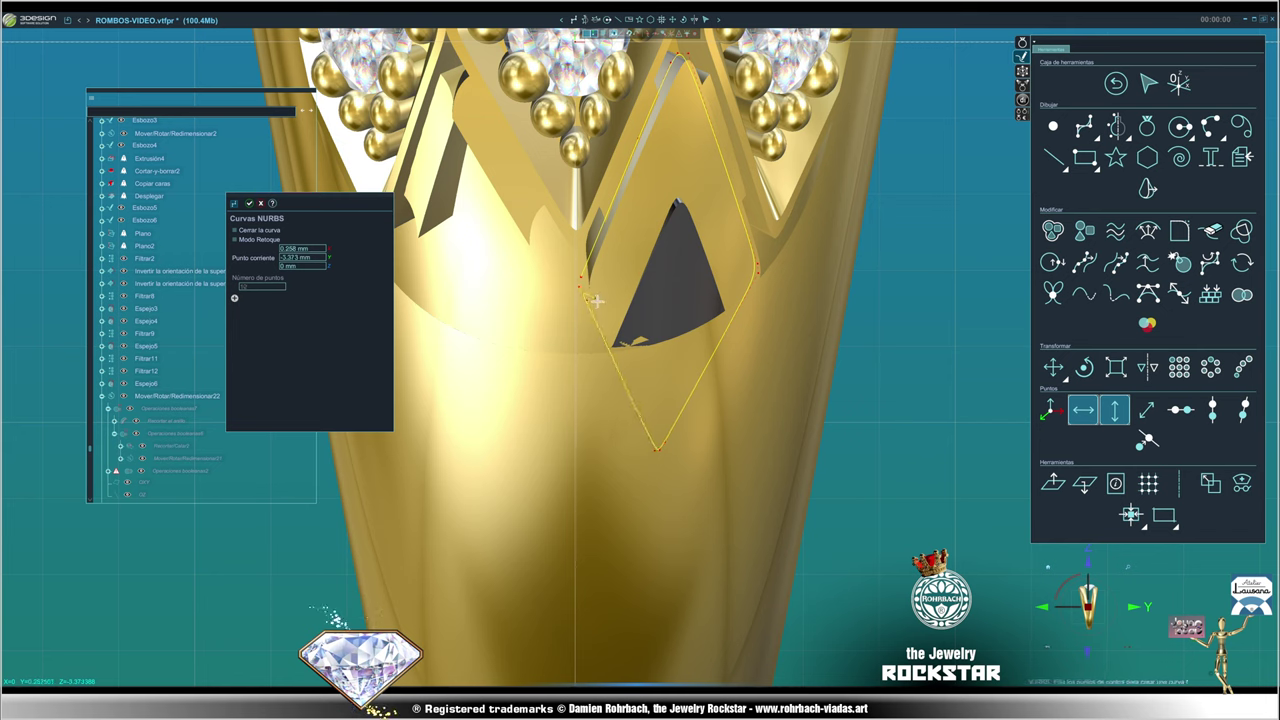
{"action": "right_click", "coordinate": [596, 300]}
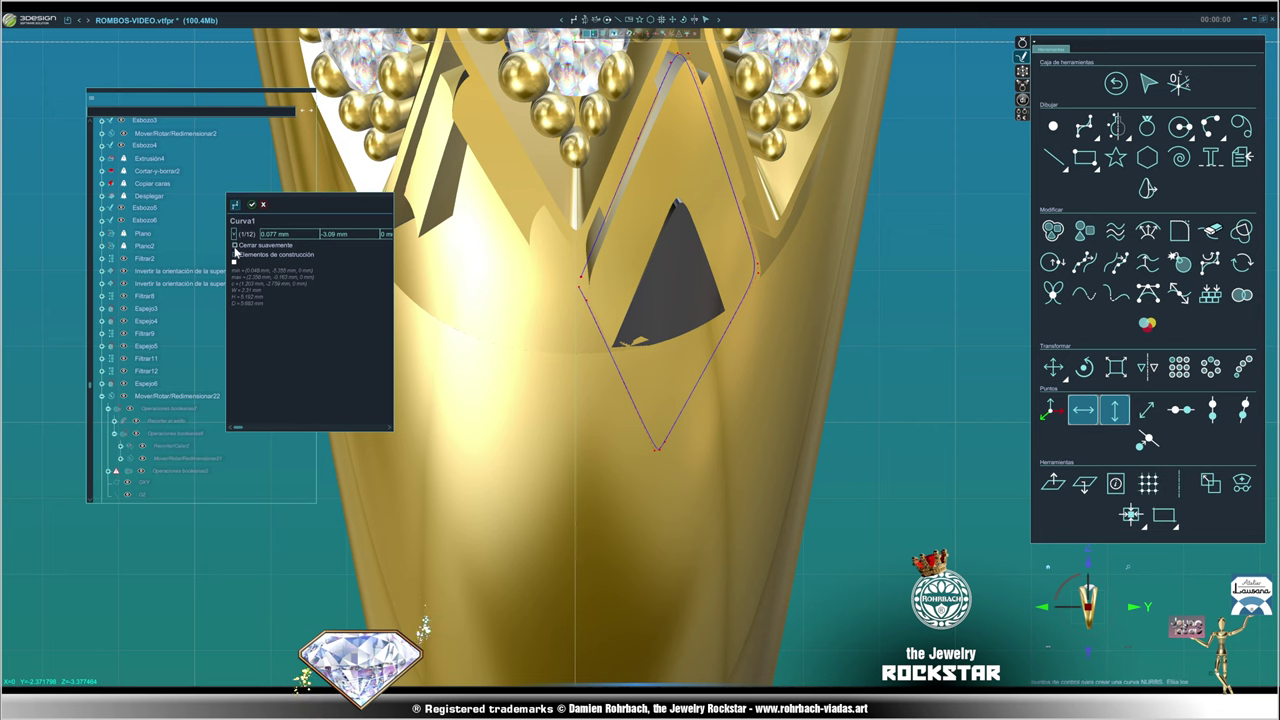
{"action": "left_click", "coordinate": [251, 205]}
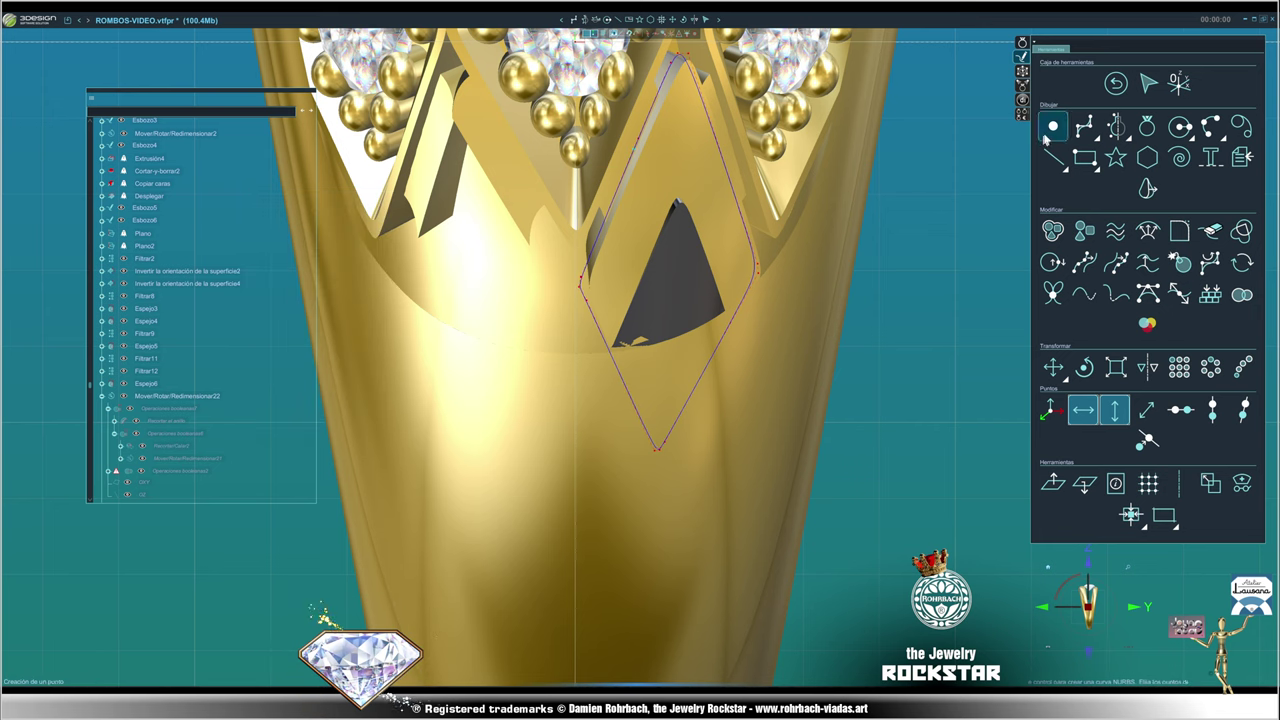
- Adjust a curve point's position and commit Curva1 into Esbozo7
{"action": "scroll", "coordinate": [610, 300], "scroll_direction": "up", "scroll_amount": 4}
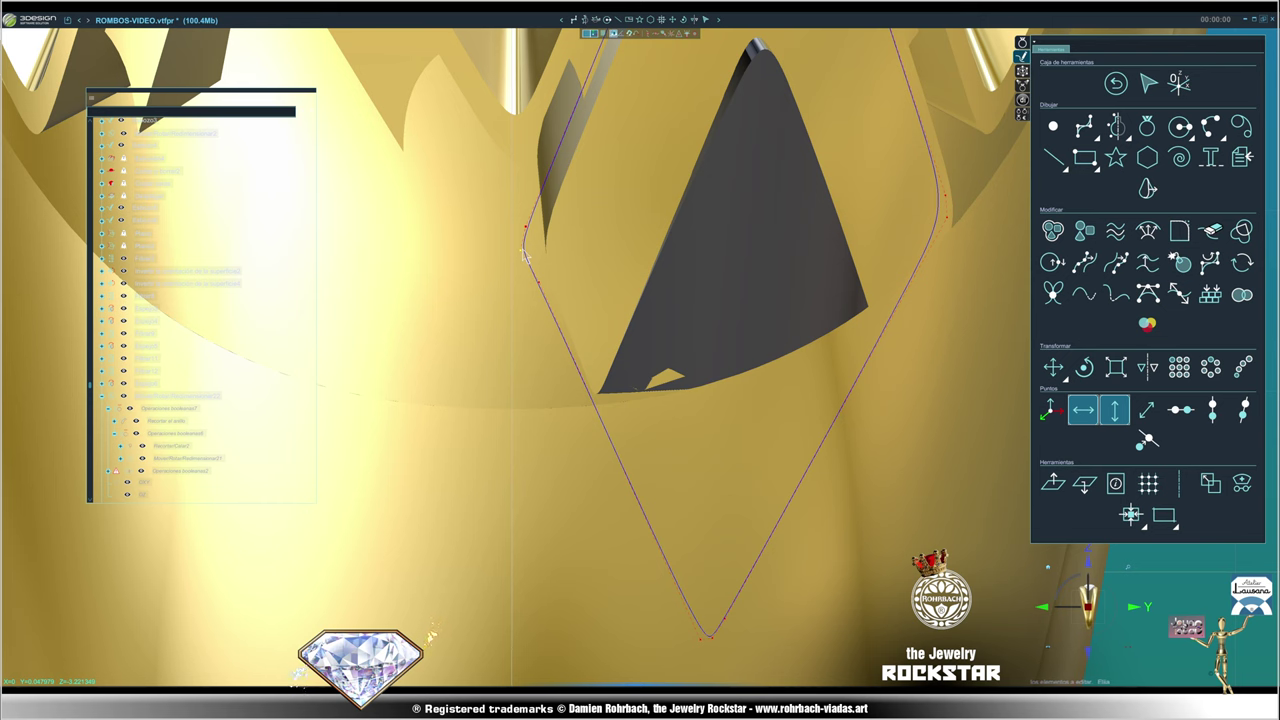
{"action": "left_click", "coordinate": [528, 250]}
{"action": "scroll", "coordinate": [785, 453], "scroll_direction": "down", "scroll_amount": 4}
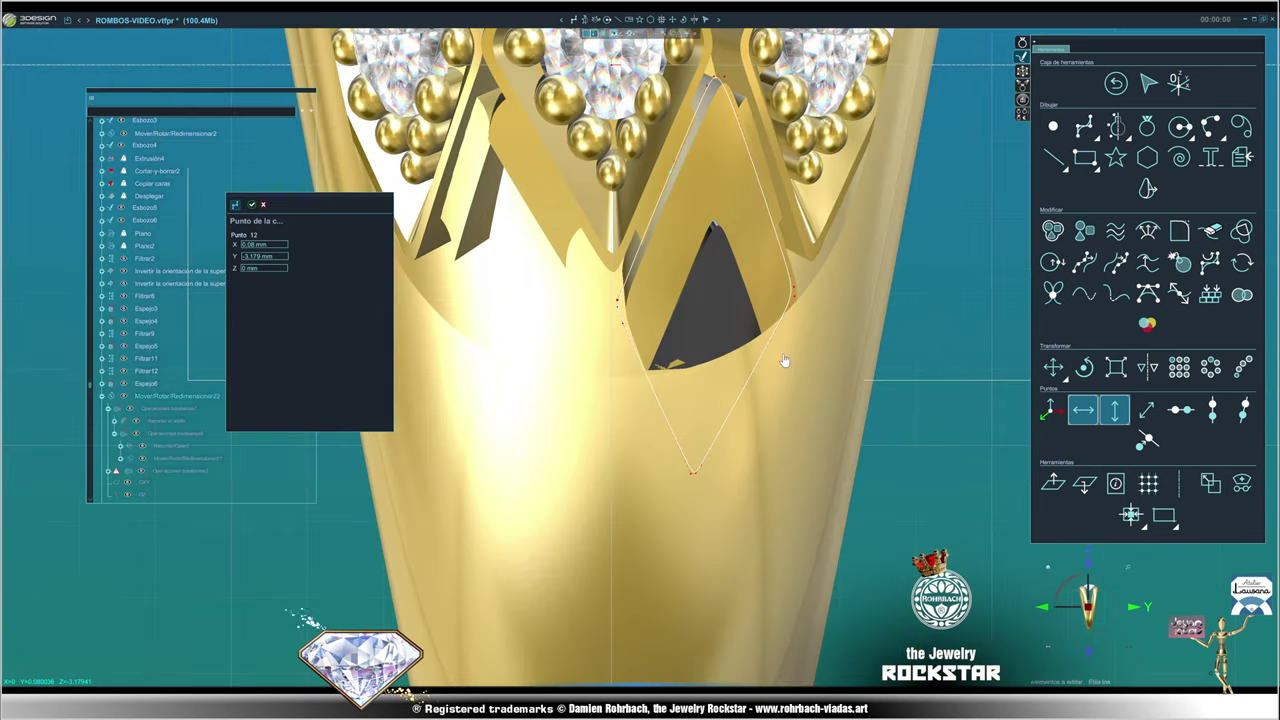
{"action": "scroll", "coordinate": [720, 500], "scroll_direction": "up", "scroll_amount": 2}
{"action": "scroll", "coordinate": [643, 585], "scroll_direction": "up", "scroll_amount": 2}
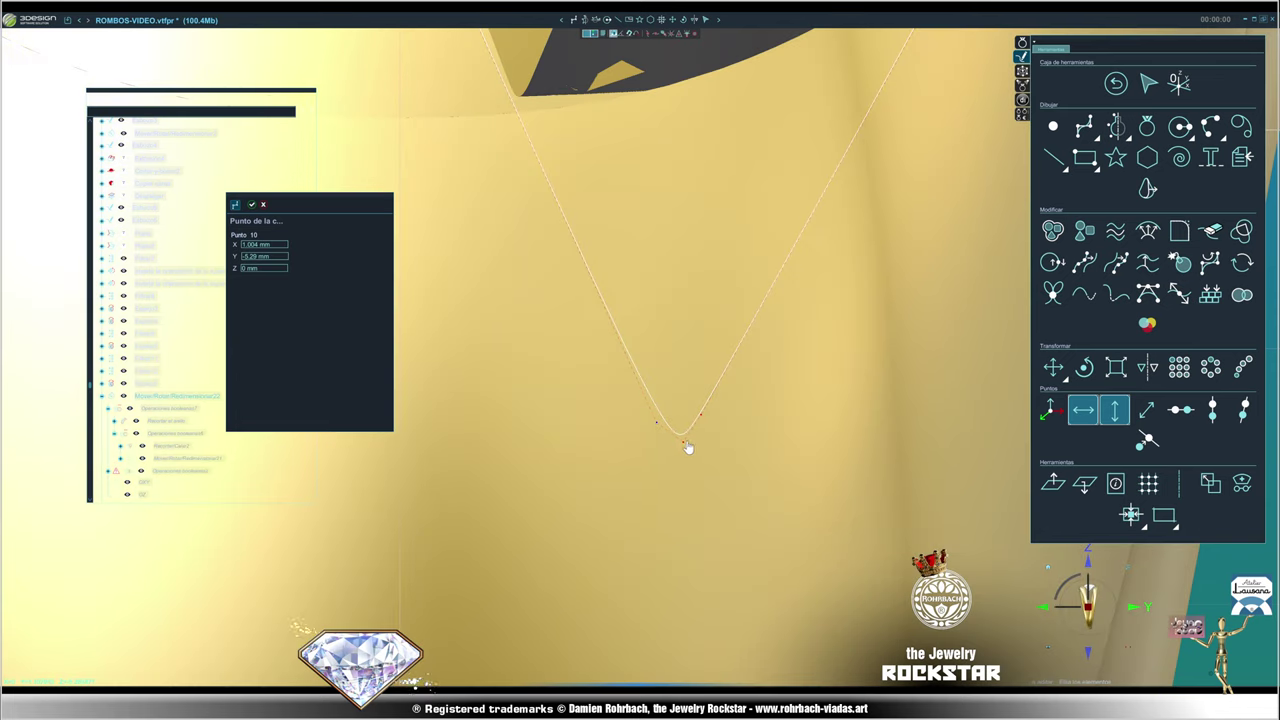
{"action": "scroll", "coordinate": [700, 440], "scroll_direction": "down", "scroll_amount": 2}
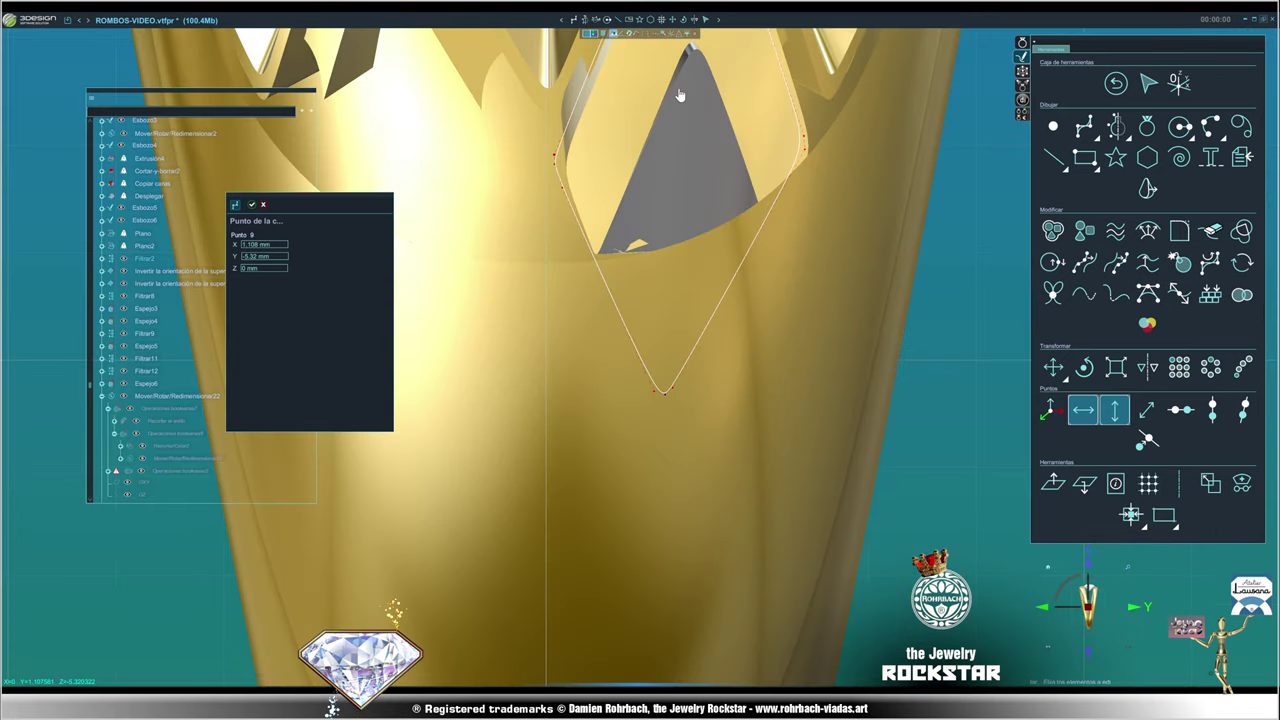
{"action": "scroll", "coordinate": [700, 240], "scroll_direction": "up", "scroll_amount": 3}
{"action": "scroll", "coordinate": [712, 233], "scroll_direction": "down", "scroll_amount": 2}
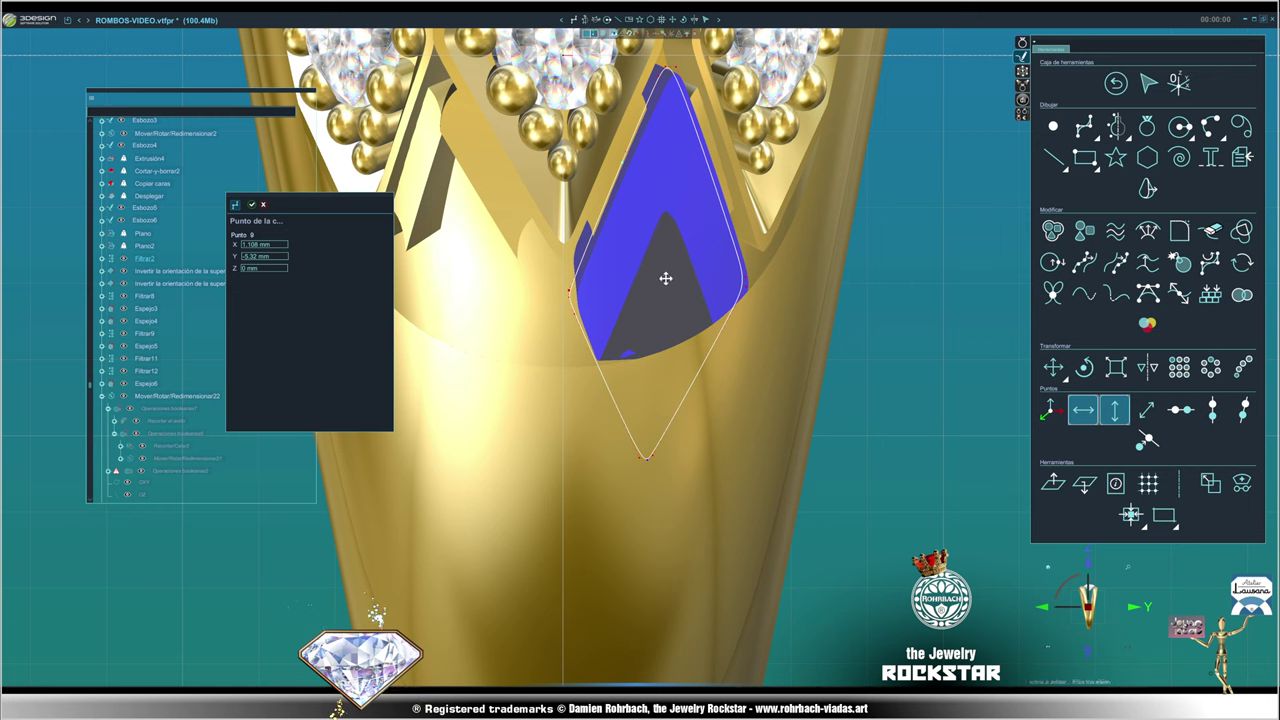
{"action": "left_click", "coordinate": [1116, 83]}
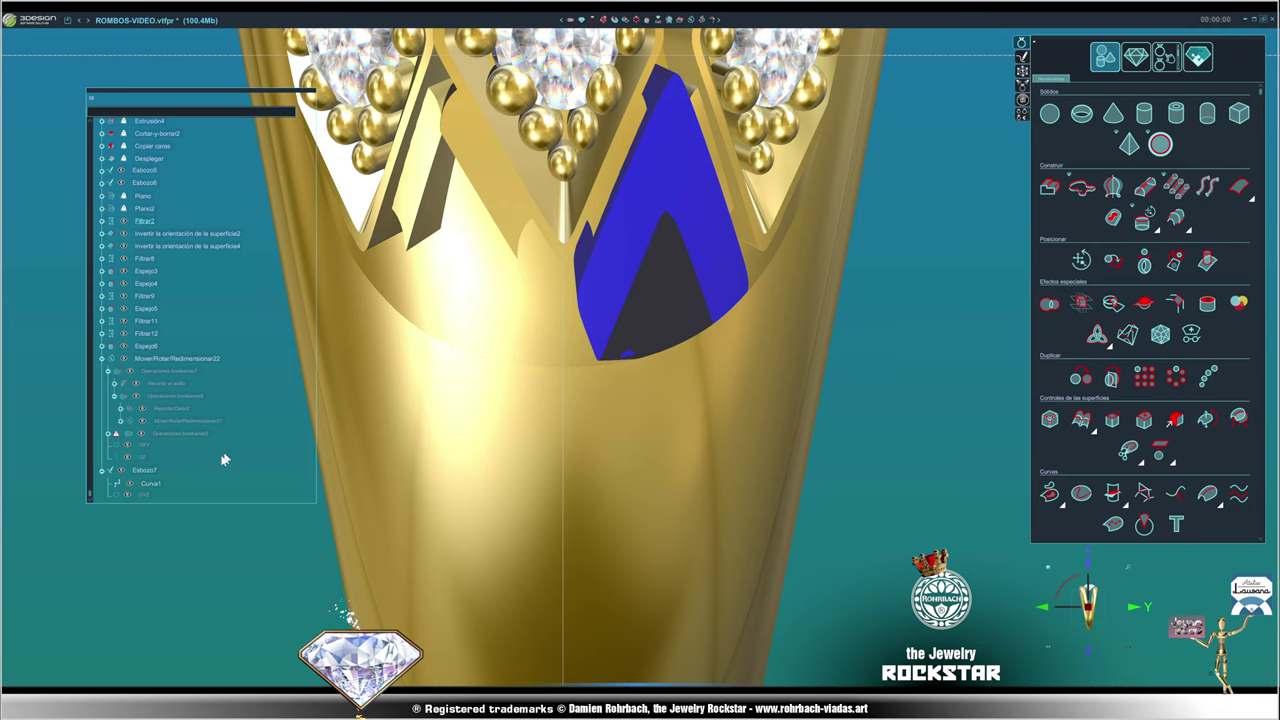
- Move Curva1 17.83 mm along the red axis
{"action": "left_click", "coordinate": [145, 483]}
{"action": "left_click", "coordinate": [1081, 260]}
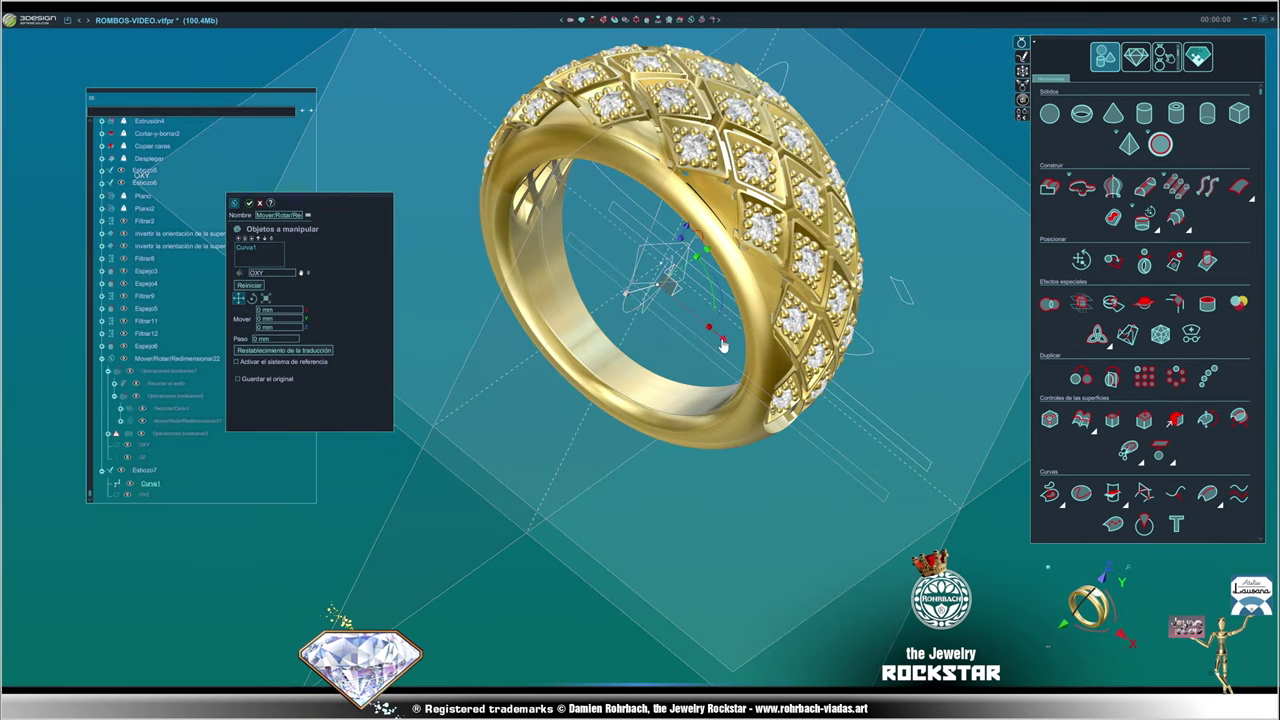
{"action": "left_click_drag", "start_coordinate": [722, 343], "coordinate": [860, 460]}
{"action": "middle_click_drag", "start_coordinate": [860, 460], "coordinate": [675, 442]}
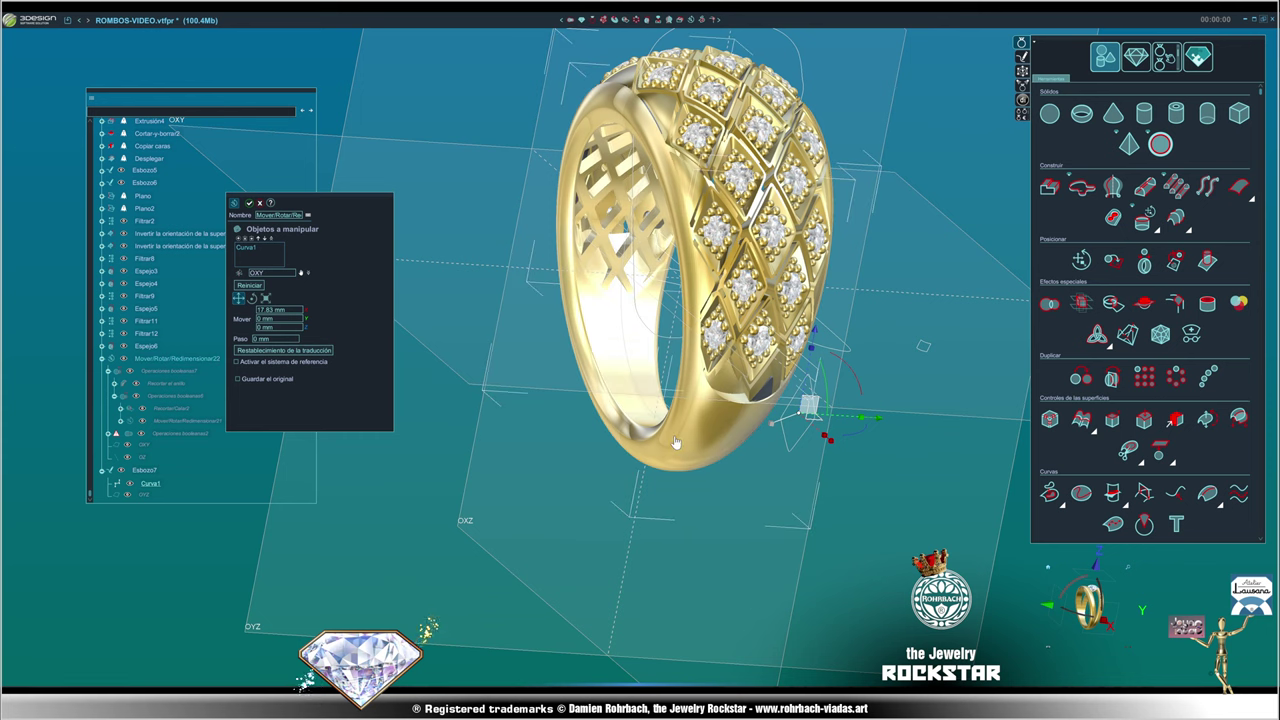
{"action": "key", "text": "Return"}
- Project the moved curve onto the ring surface at the gap along direction -1, 0, 0
{"action": "scroll", "coordinate": [683, 438], "scroll_direction": "up", "scroll_amount": 3}
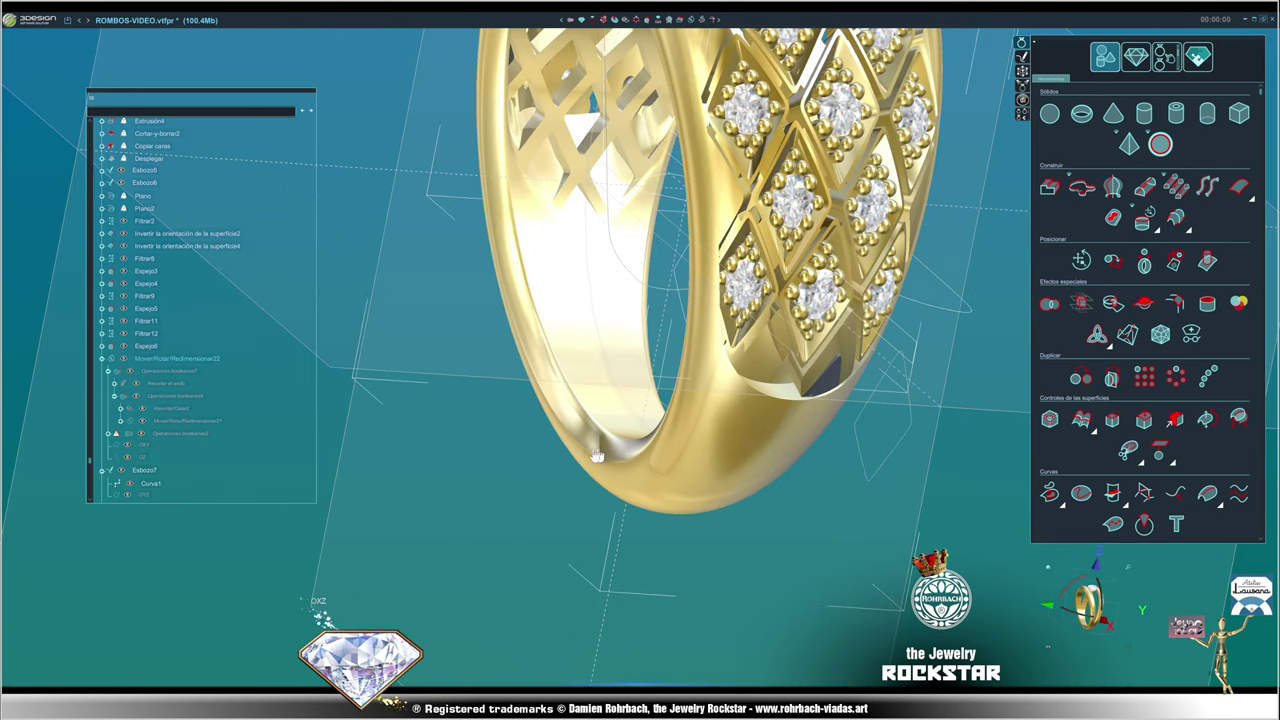
{"action": "left_click", "coordinate": [115, 388]}
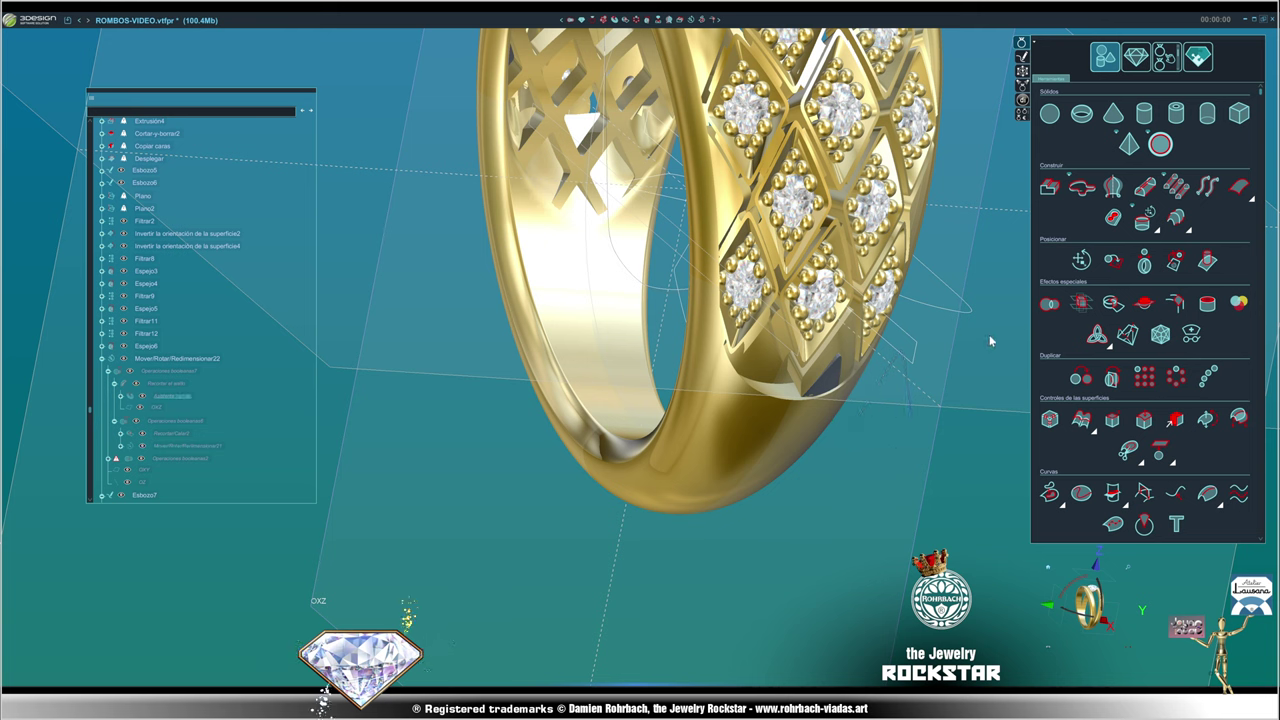
{"action": "scroll", "coordinate": [1094, 464], "scroll_direction": "down", "scroll_amount": 3}
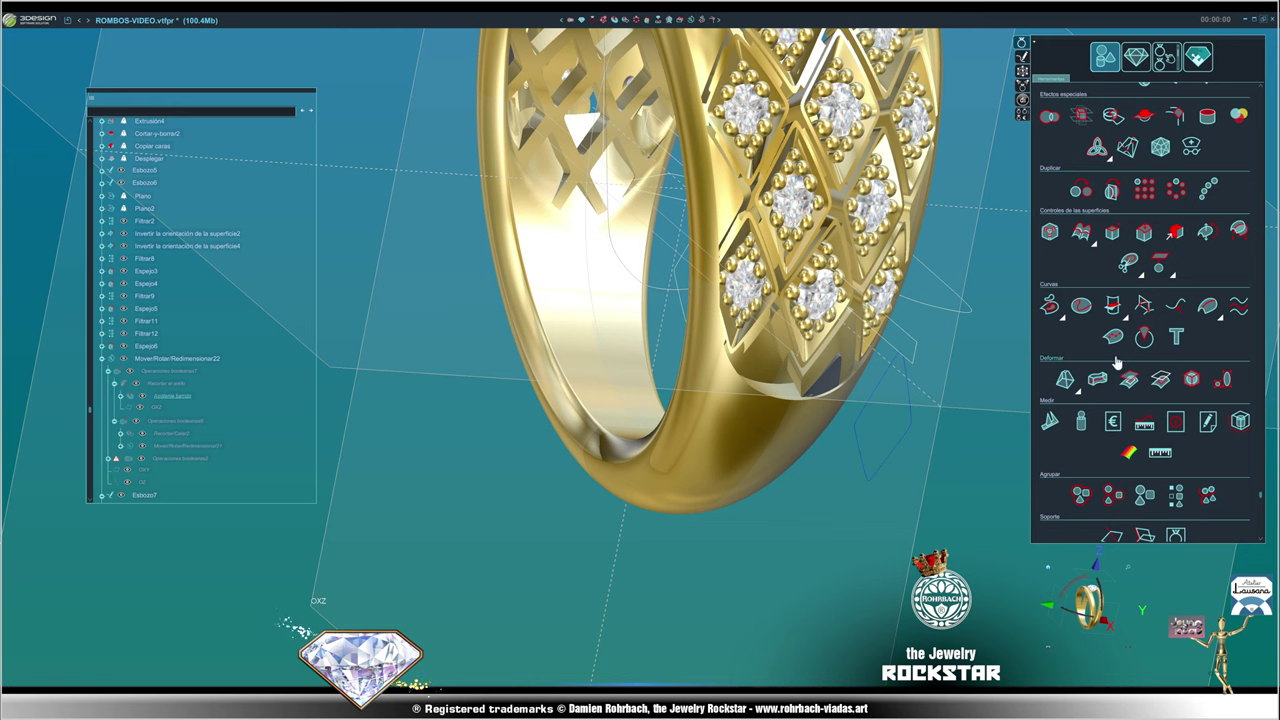
{"action": "left_click", "coordinate": [1049, 305]}
{"action": "mouse_move", "coordinate": [690, 400]}
{"action": "middle_mouse_down"}
{"action": "mouse_move", "coordinate": [746, 438]}
{"action": "mouse_move", "coordinate": [909, 366]}
{"action": "mouse_move", "coordinate": [906, 340]}
{"action": "middle_mouse_up"}
{"action": "scroll", "coordinate": [906, 340], "scroll_direction": "up", "scroll_amount": 3}
{"action": "scroll", "coordinate": [884, 410], "scroll_direction": "up", "scroll_amount": 2}
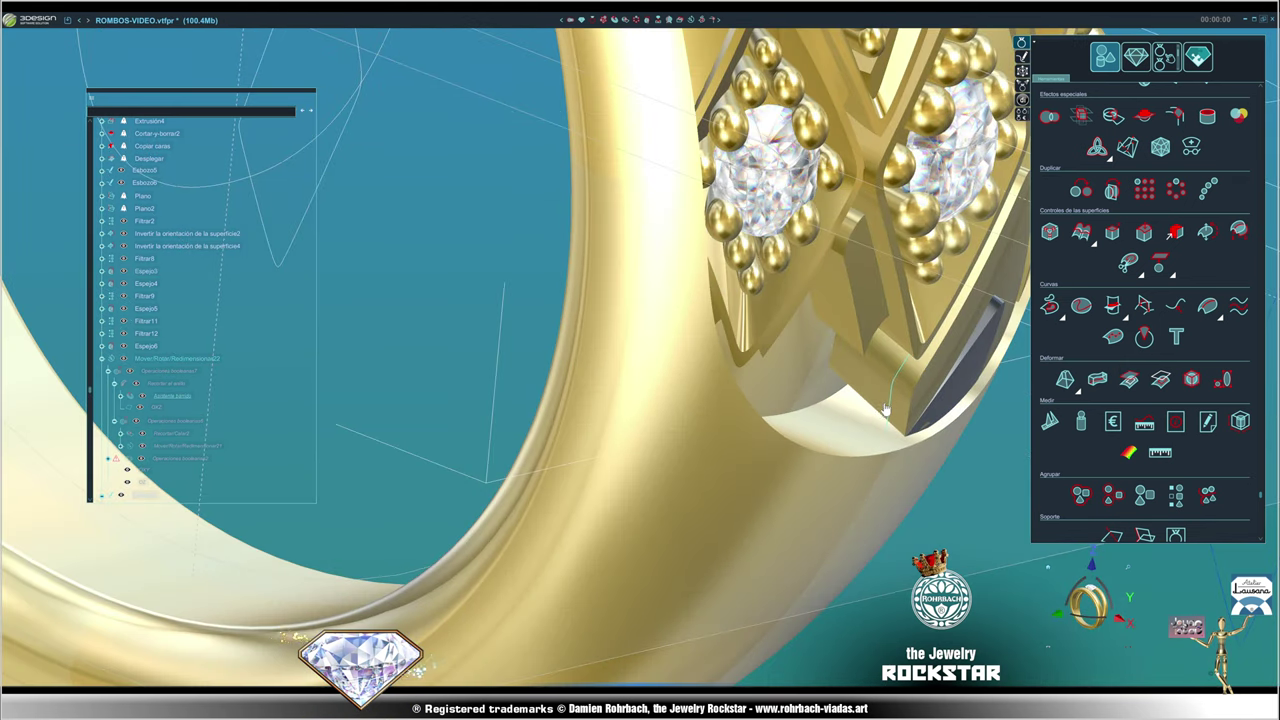
{"action": "scroll", "coordinate": [884, 410], "scroll_direction": "down", "scroll_amount": 2}
{"action": "scroll", "coordinate": [870, 410], "scroll_direction": "down", "scroll_amount": 5}
{"action": "scroll", "coordinate": [857, 410], "scroll_direction": "up", "scroll_amount": 3}
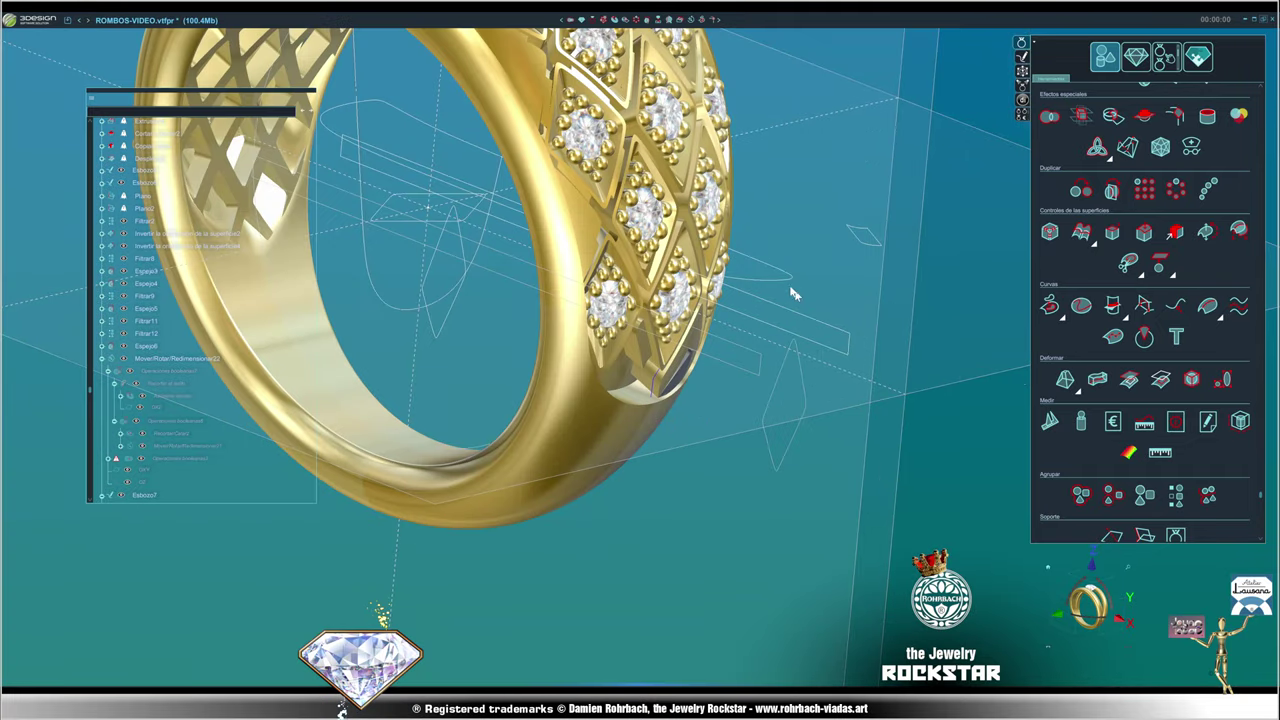
{"action": "middle_click_drag", "start_coordinate": [793, 293], "coordinate": [856, 389]}
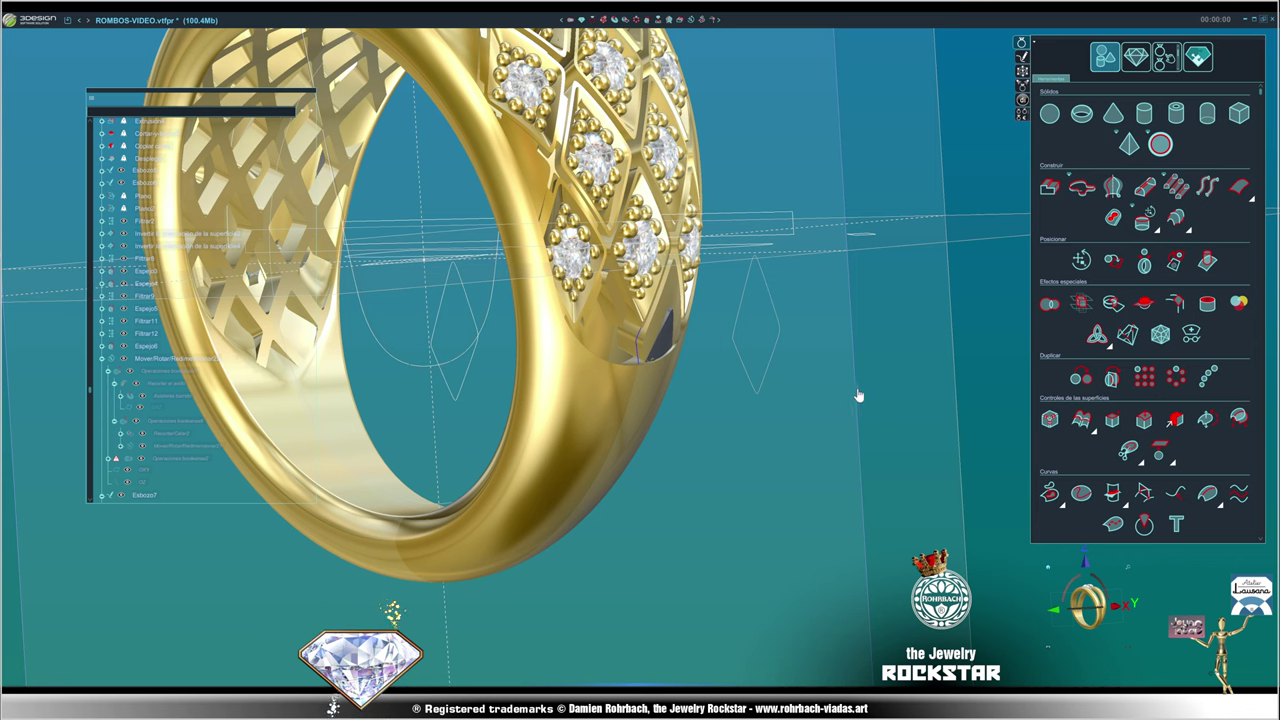
- Cut a surface piece from the ring using the projected rhombus curve
{"action": "left_click", "coordinate": [1113, 218]}
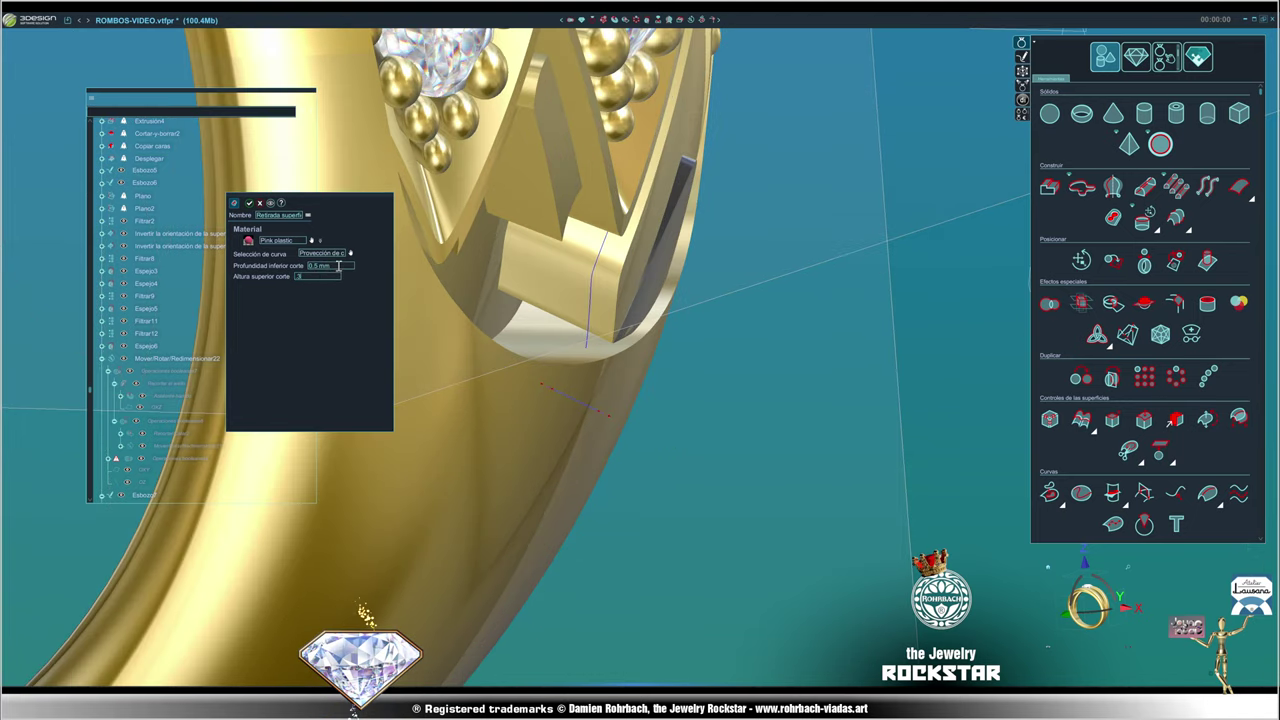
{"action": "right_click", "coordinate": [820, 420]}
{"action": "right_click_drag", "start_coordinate": [806, 423], "coordinate": [539, 349]}
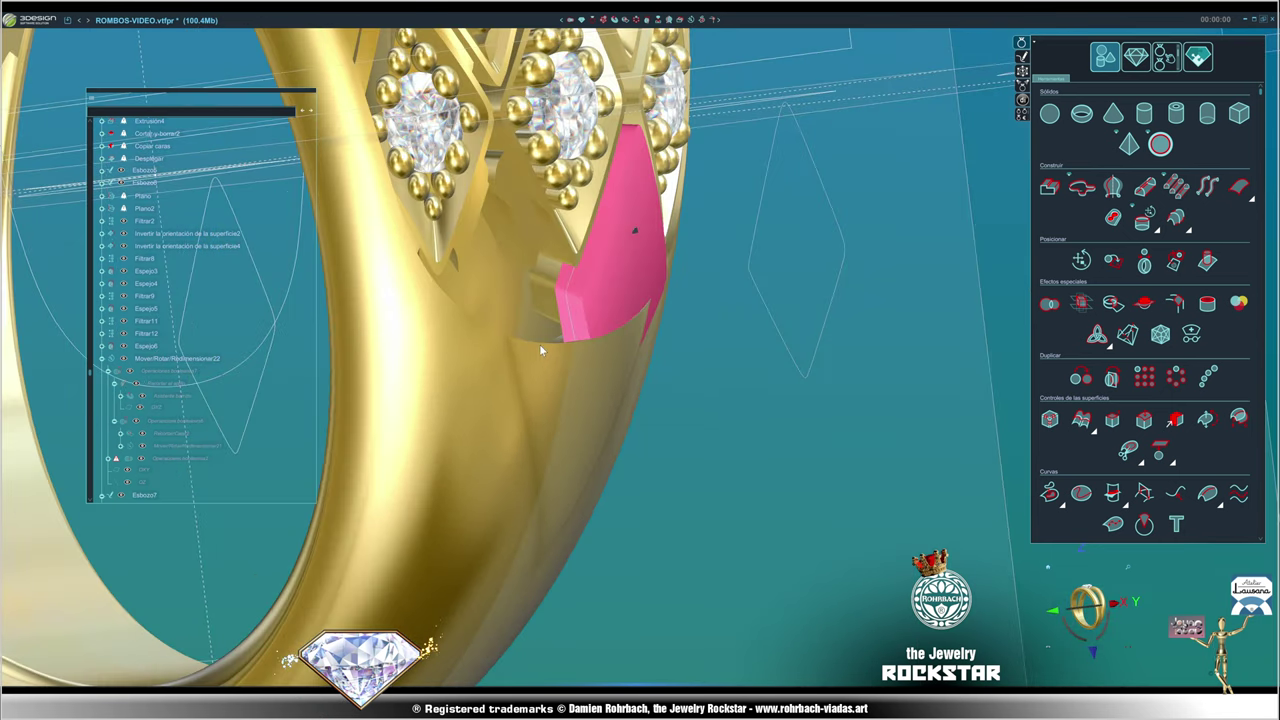
{"action": "scroll", "coordinate": [539, 349], "scroll_direction": "up", "scroll_amount": 3}
{"action": "scroll", "coordinate": [554, 363], "scroll_direction": "up", "scroll_amount": 2}
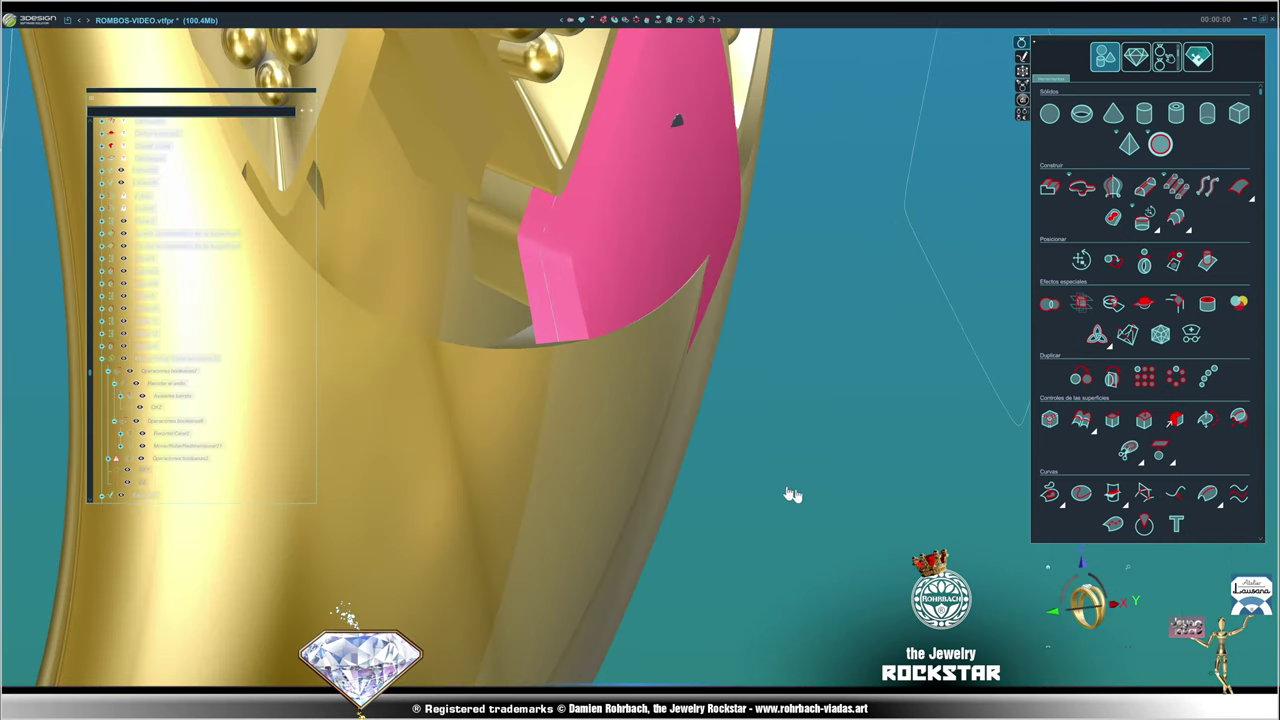
- Set the pink cut surface's Profundidad inferior corte to 0.5 mm and commit it
{"action": "left_click", "coordinate": [626, 287]}
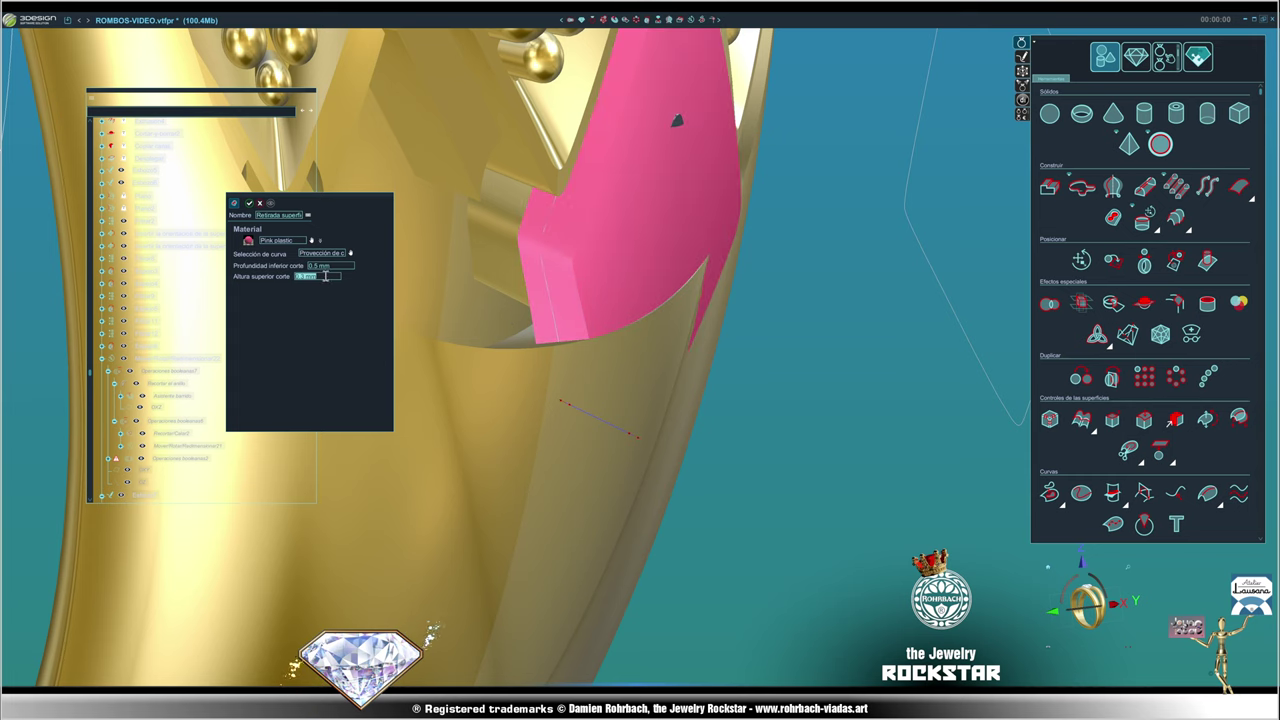
{"action": "type", "text": "0.5"}
{"action": "key", "text": "Return"}
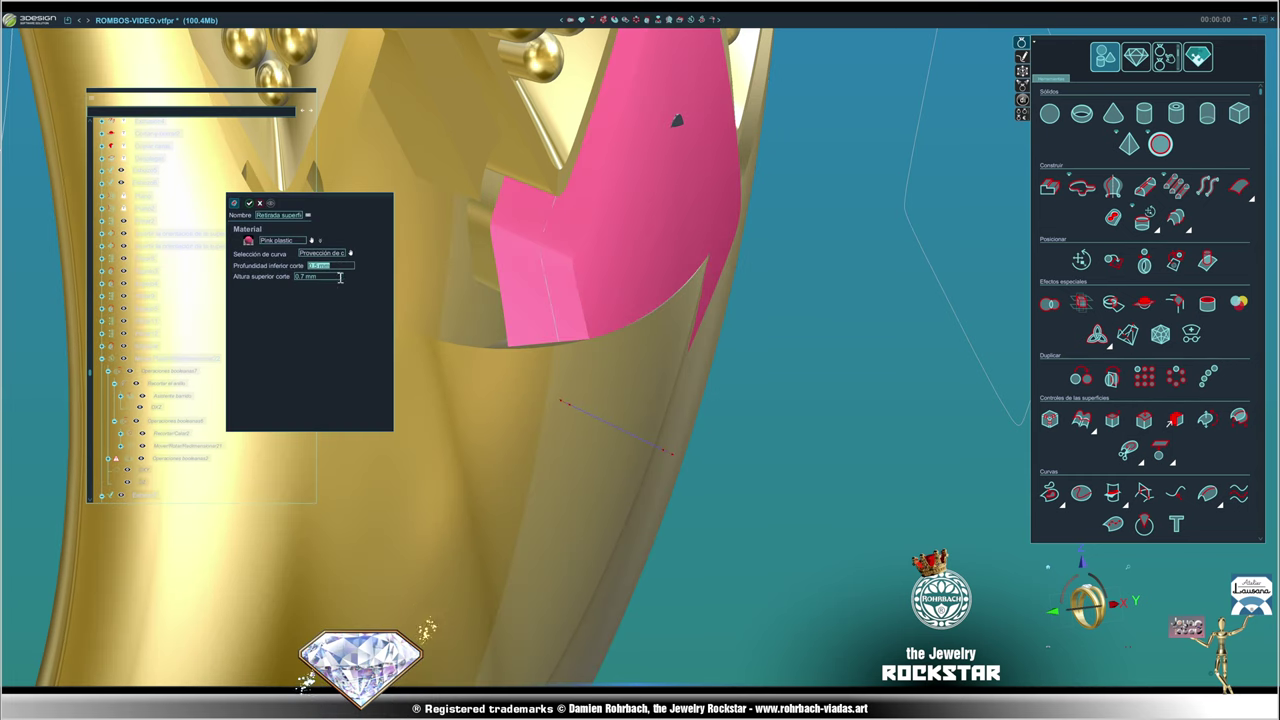
{"action": "right_click", "coordinate": [420, 306]}
{"action": "scroll", "coordinate": [606, 394], "scroll_direction": "down", "scroll_amount": 3}
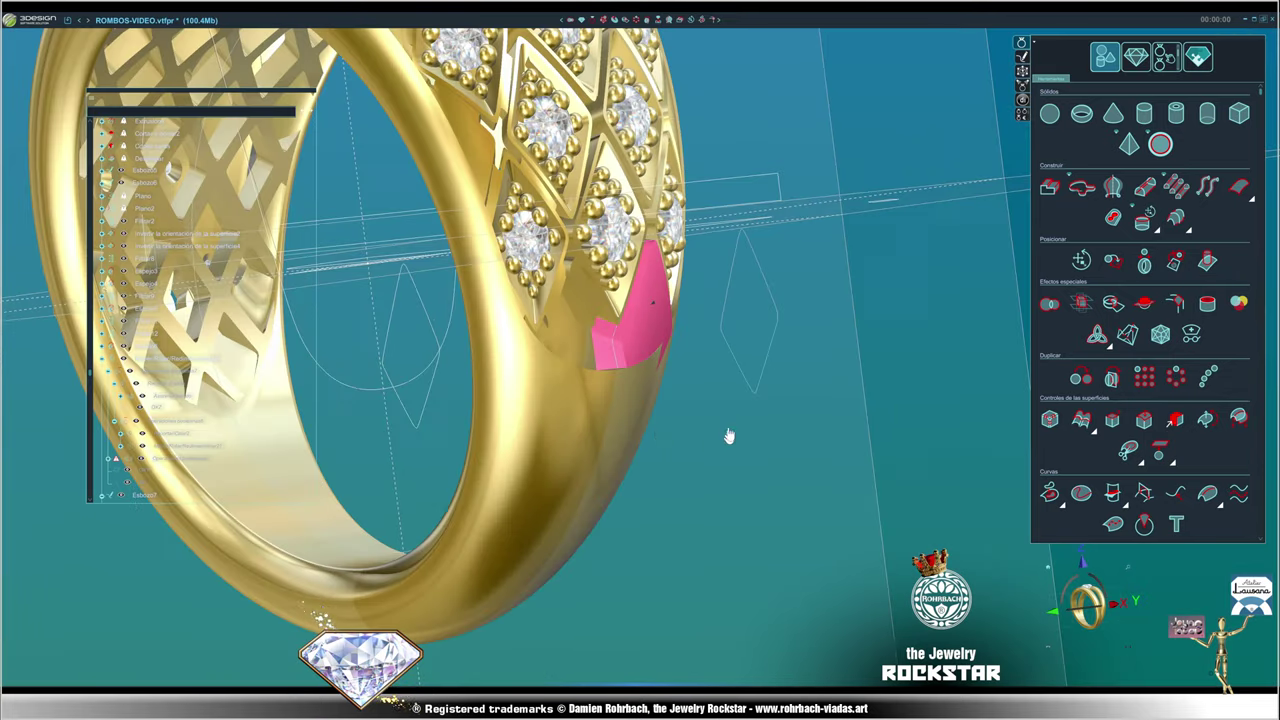
{"action": "mouse_move", "coordinate": [729, 437]}
{"action": "right_mouse_down"}
{"action": "mouse_move", "coordinate": [340, 379]}
{"action": "mouse_move", "coordinate": [586, 242]}
{"action": "right_mouse_up"}
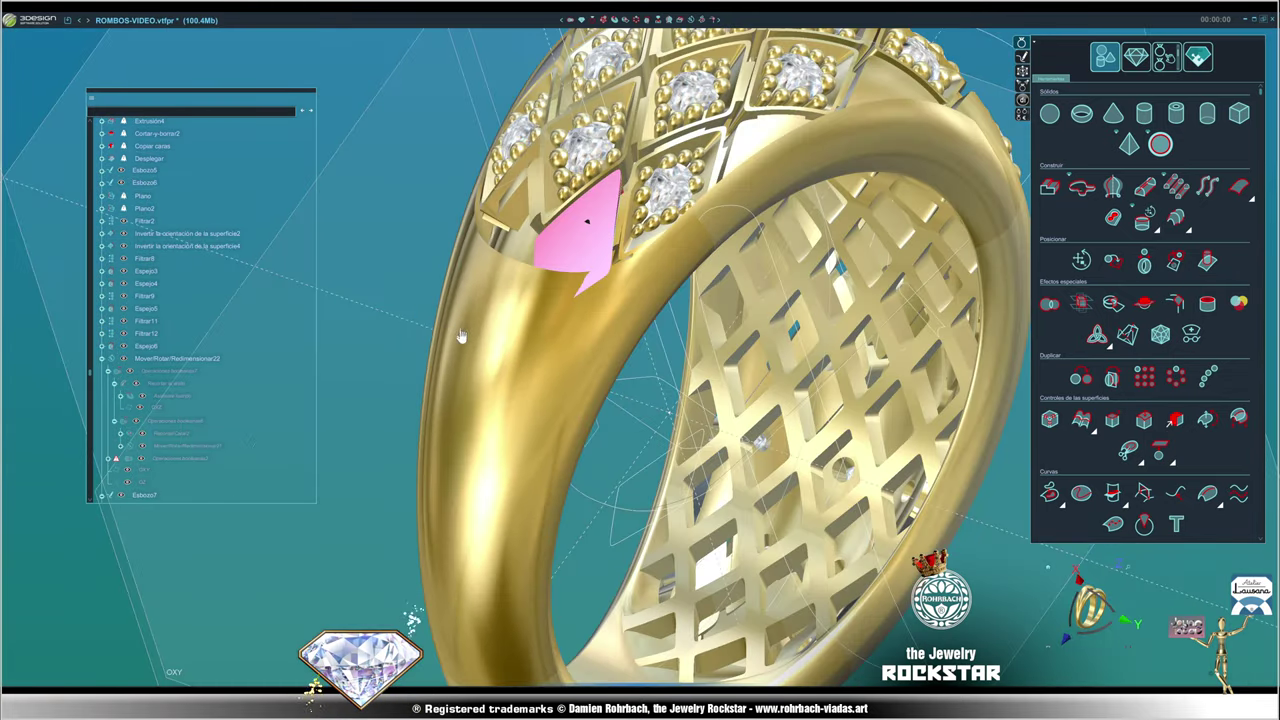
{"action": "scroll", "coordinate": [600, 329], "scroll_direction": "up", "scroll_amount": 3}
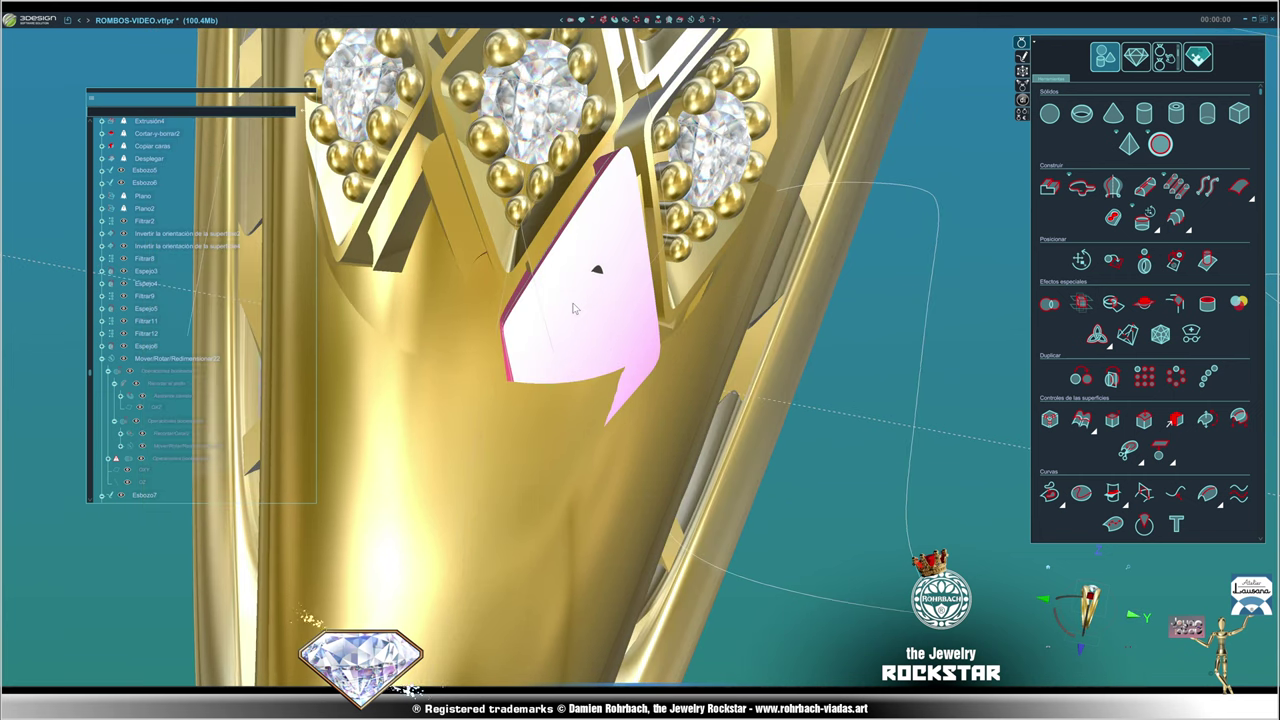
- Slide the pink filler piece about 0.1 mm into the gap
{"action": "left_click", "coordinate": [595, 300]}
{"action": "left_click", "coordinate": [690, 20]}
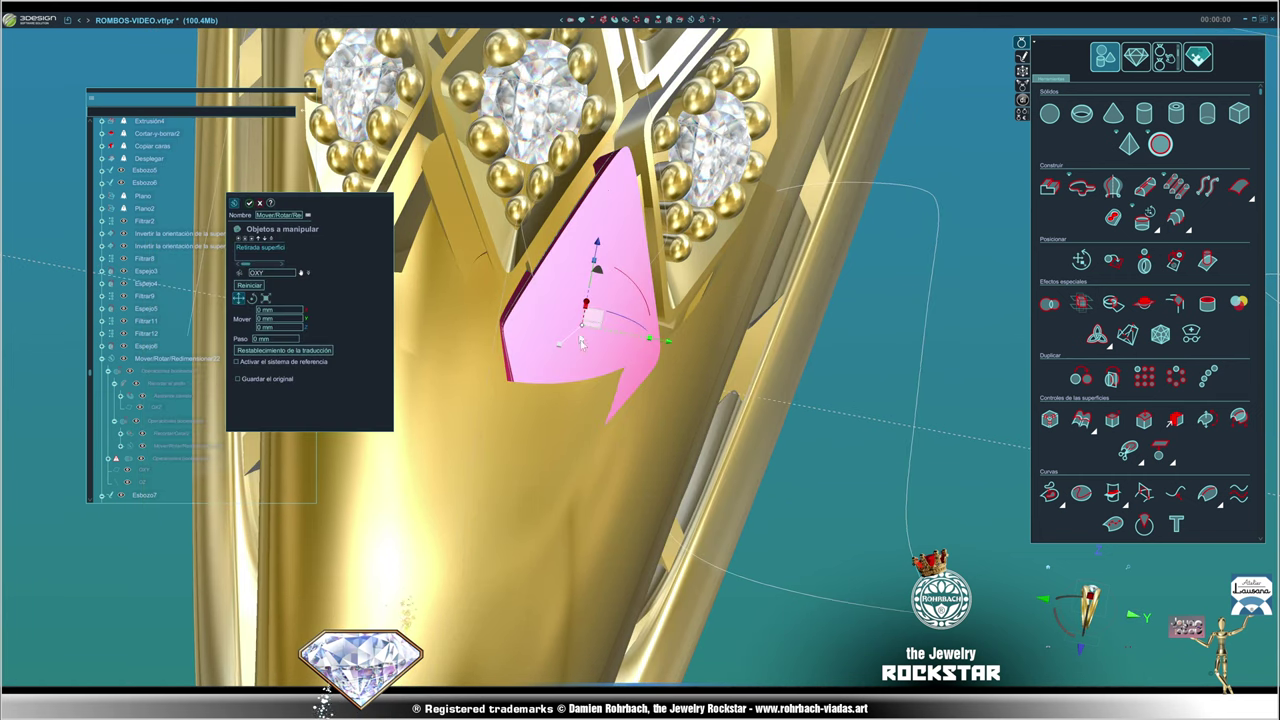
{"action": "mouse_move", "coordinate": [442, 501]}
{"action": "right_mouse_down"}
{"action": "mouse_move", "coordinate": [583, 442]}
{"action": "mouse_move", "coordinate": [531, 466]}
{"action": "right_mouse_up"}
{"action": "left_click_drag", "start_coordinate": [531, 466], "coordinate": [532, 469]}
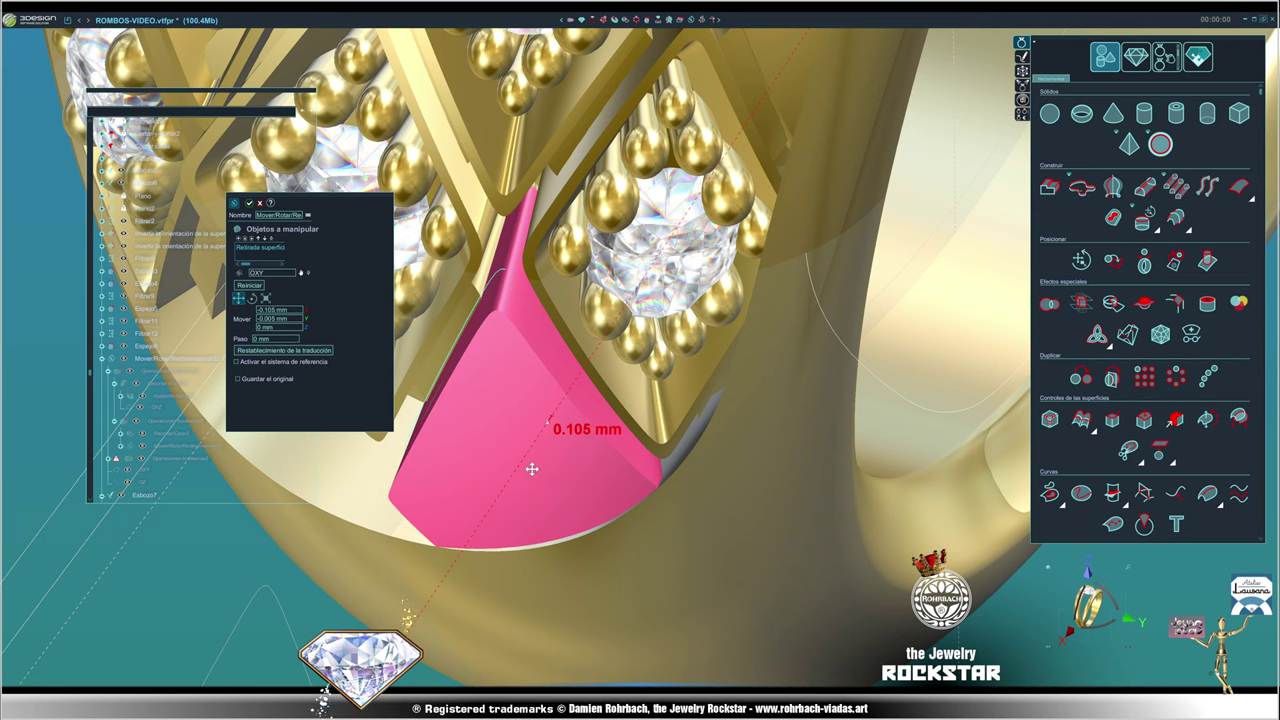
{"action": "scroll", "coordinate": [532, 469], "scroll_direction": "down", "scroll_amount": 3}
{"action": "middle_click_drag", "start_coordinate": [560, 460], "coordinate": [688, 424]}
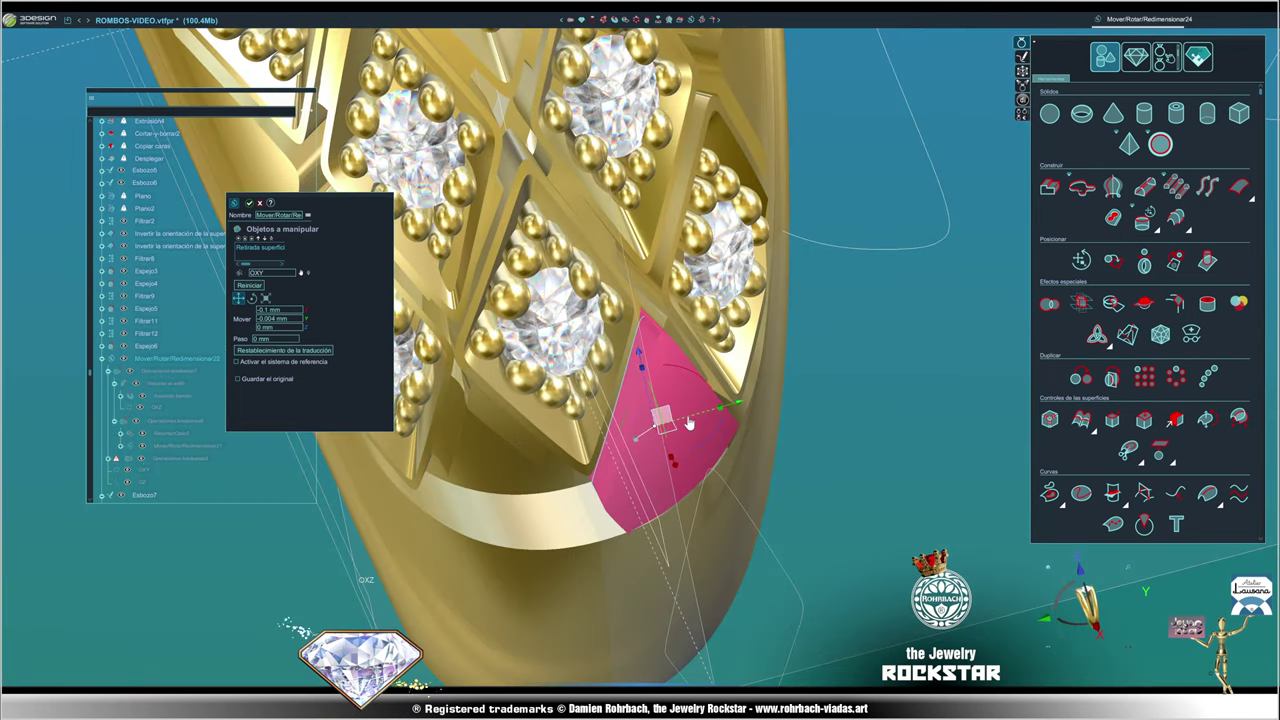
{"action": "right_click", "coordinate": [679, 378]}
- Apply the gold metal material to the filler piece
{"action": "left_click", "coordinate": [679, 378]}
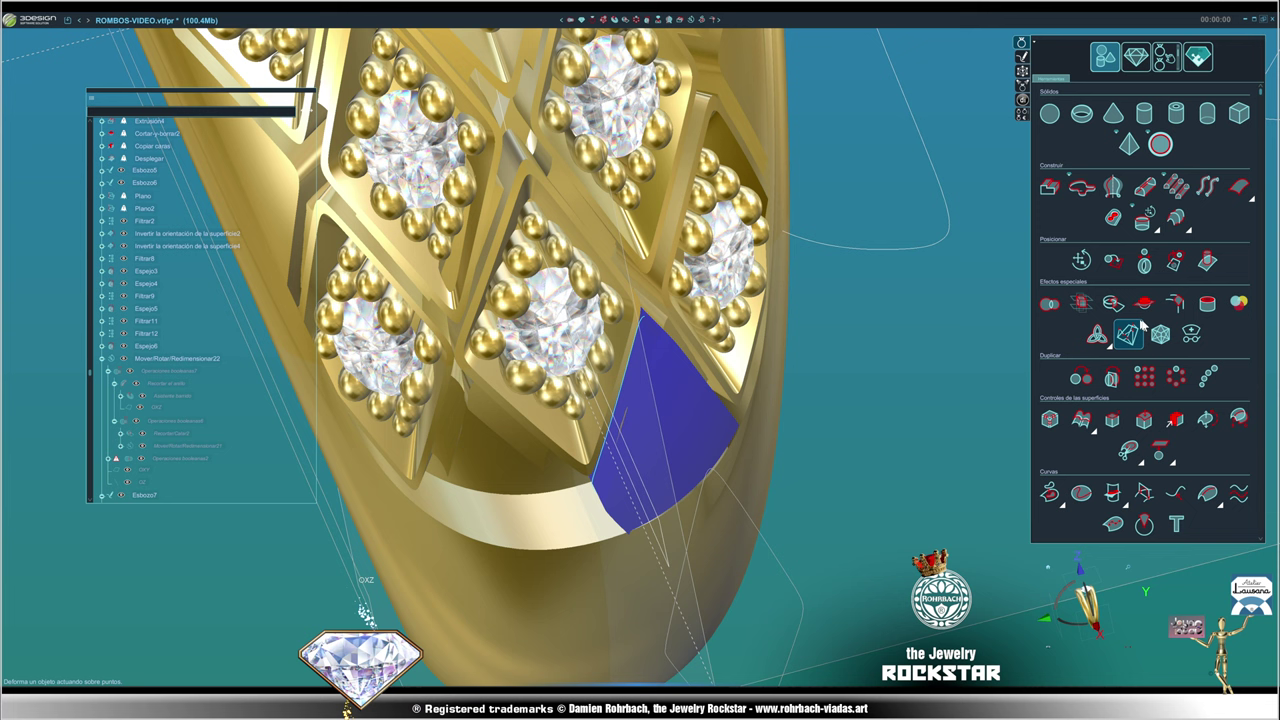
{"action": "left_click", "coordinate": [1236, 302]}
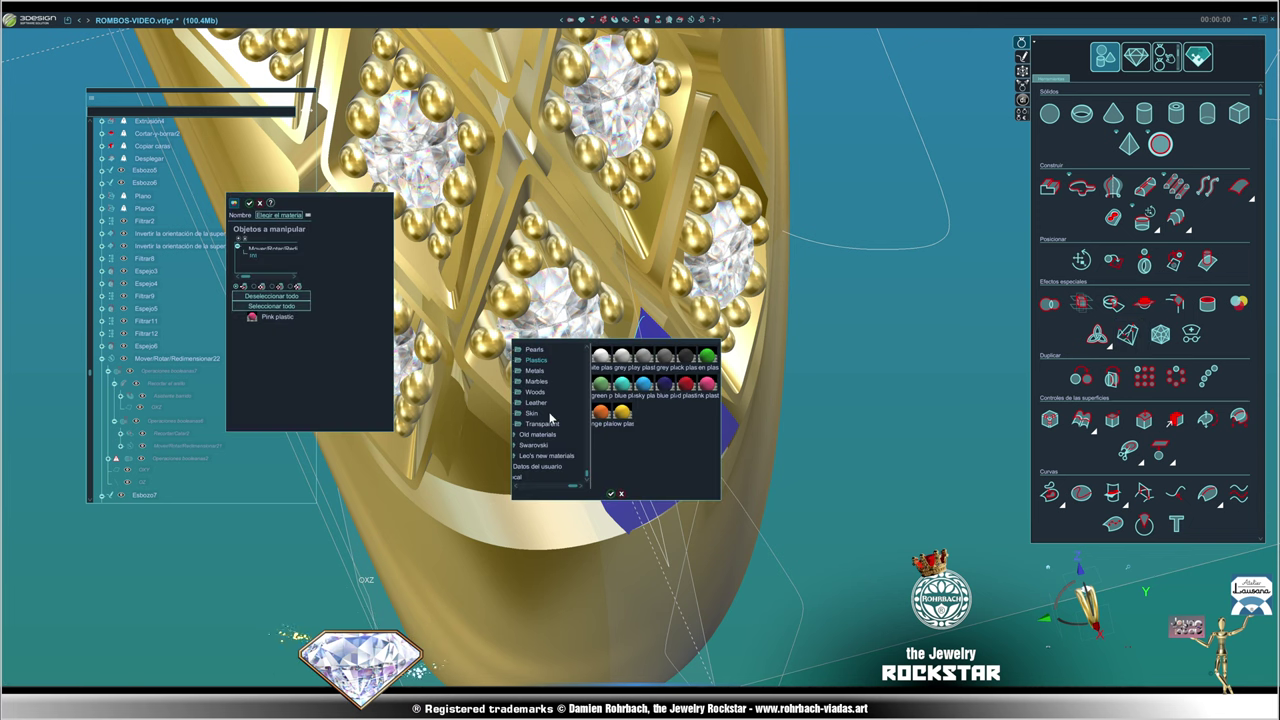
{"action": "scroll", "coordinate": [534, 410], "scroll_direction": "up", "scroll_amount": 3}
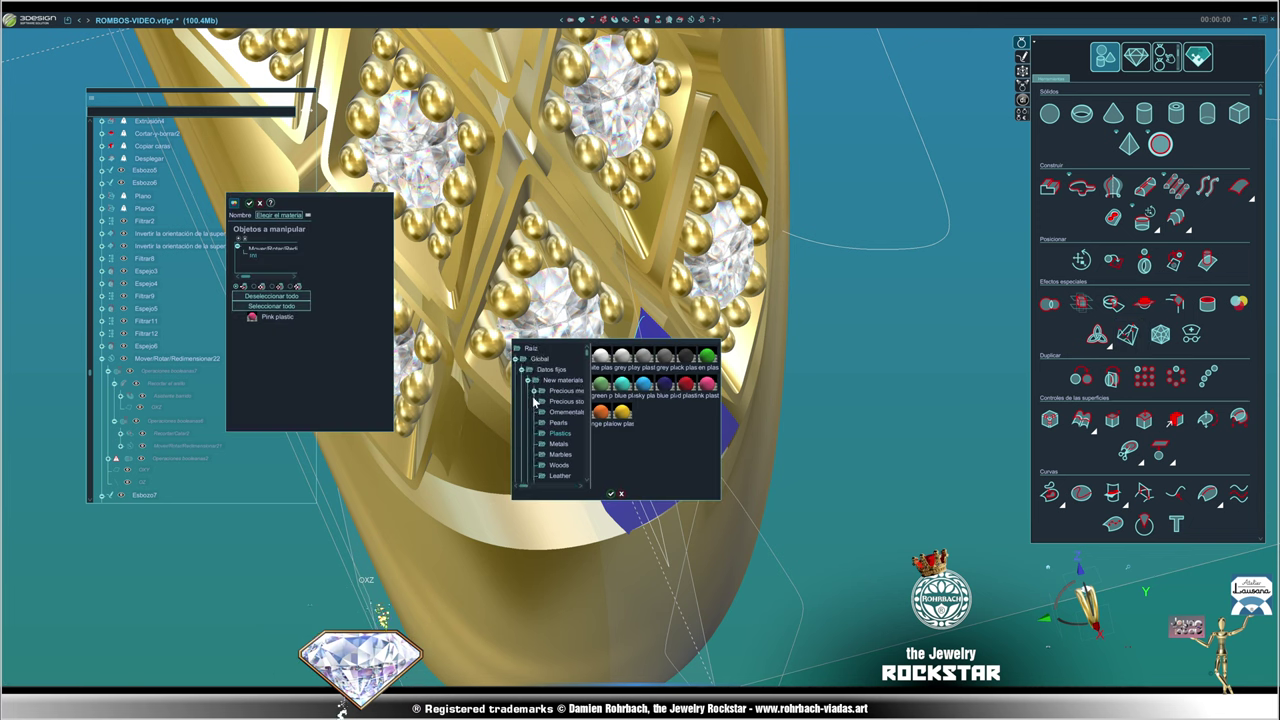
{"action": "left_click", "coordinate": [560, 390]}
{"action": "left_click_drag", "start_coordinate": [603, 354], "coordinate": [584, 500]}
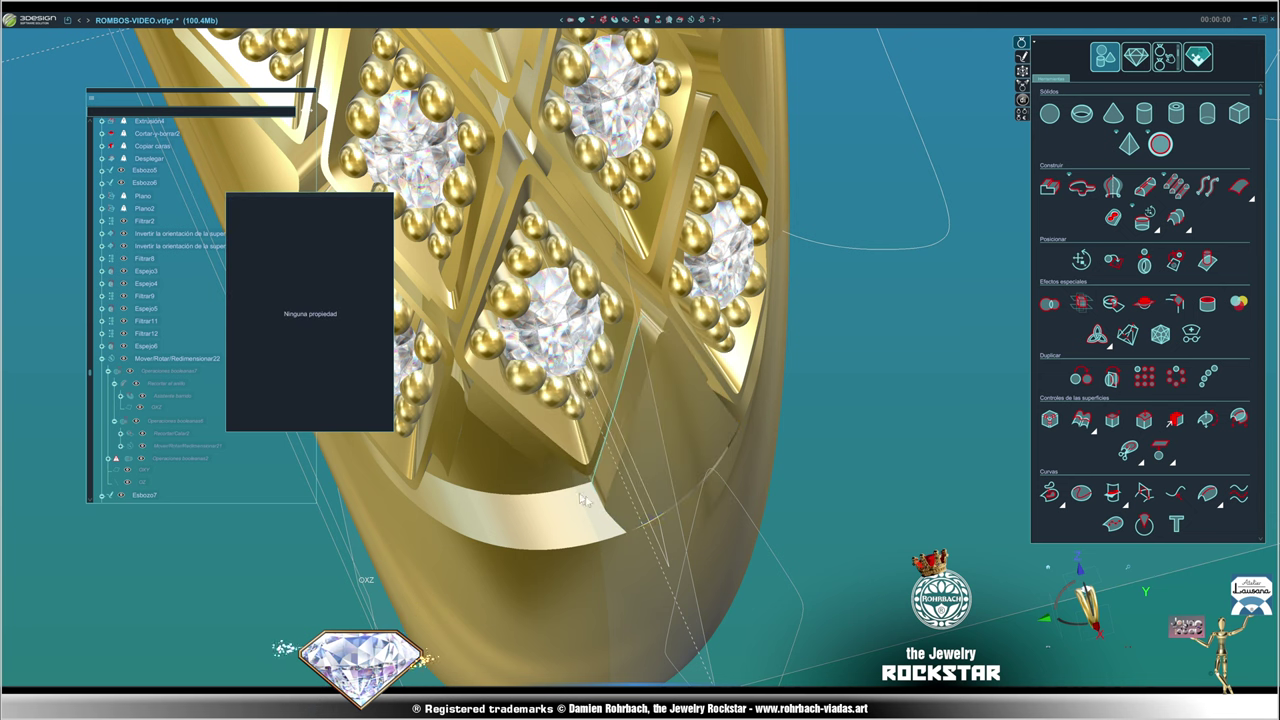
- Mirror the gold filler piece across the OXZ plane as Espejo7
{"action": "left_click", "coordinate": [694, 417]}
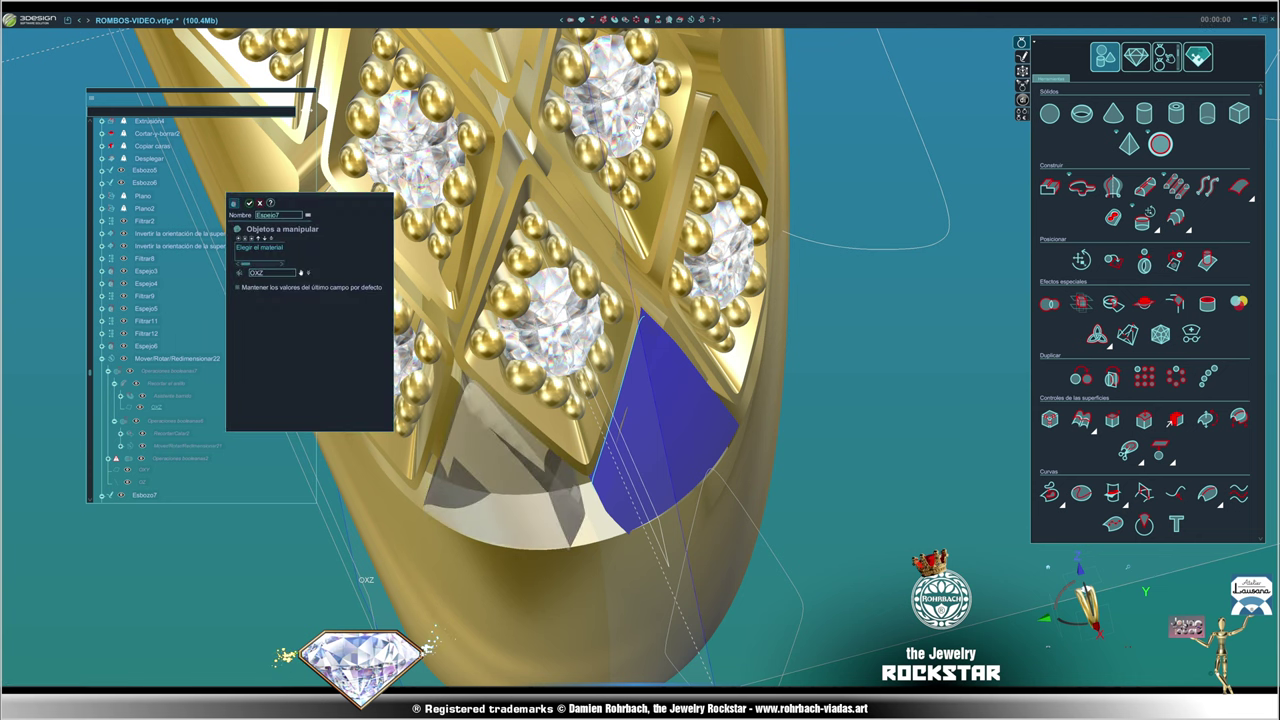
{"action": "key", "text": "Return"}
{"action": "scroll", "coordinate": [843, 280], "scroll_direction": "down", "scroll_amount": 5}
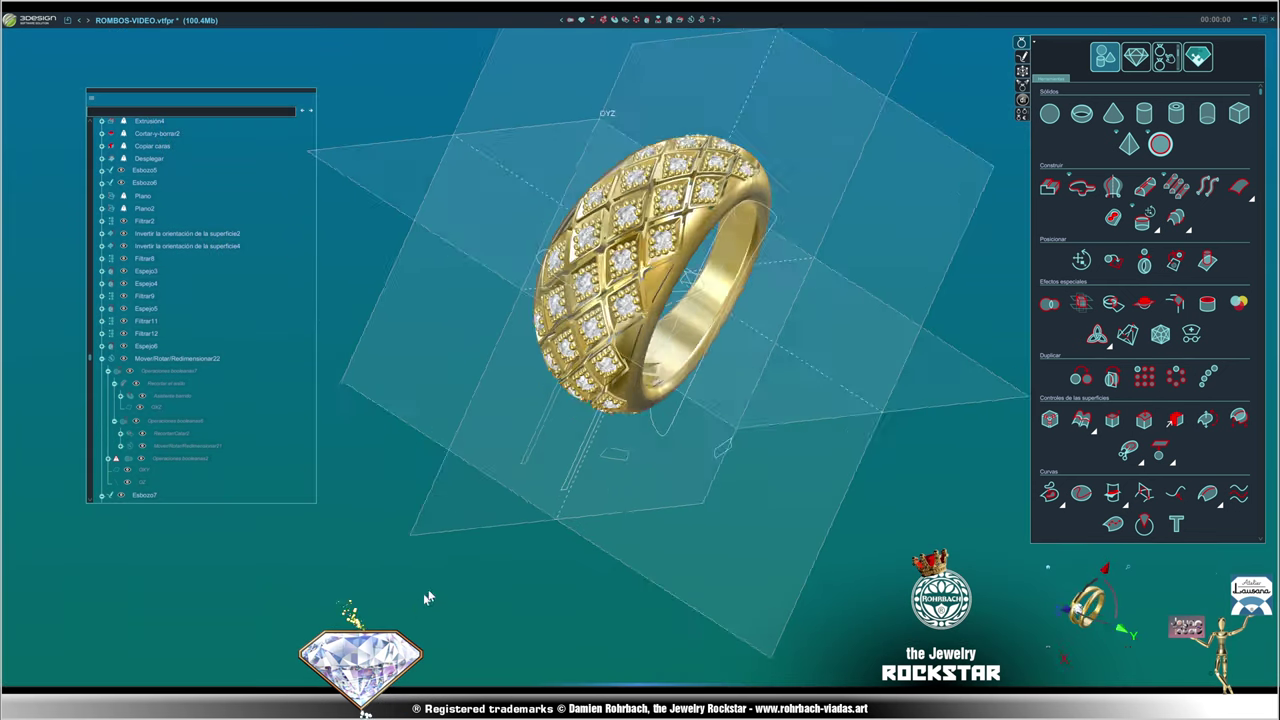
- Centre the zoom on the blue filler face with Centrar el zoom
{"action": "right_click_drag", "start_coordinate": [428, 597], "coordinate": [457, 257]}
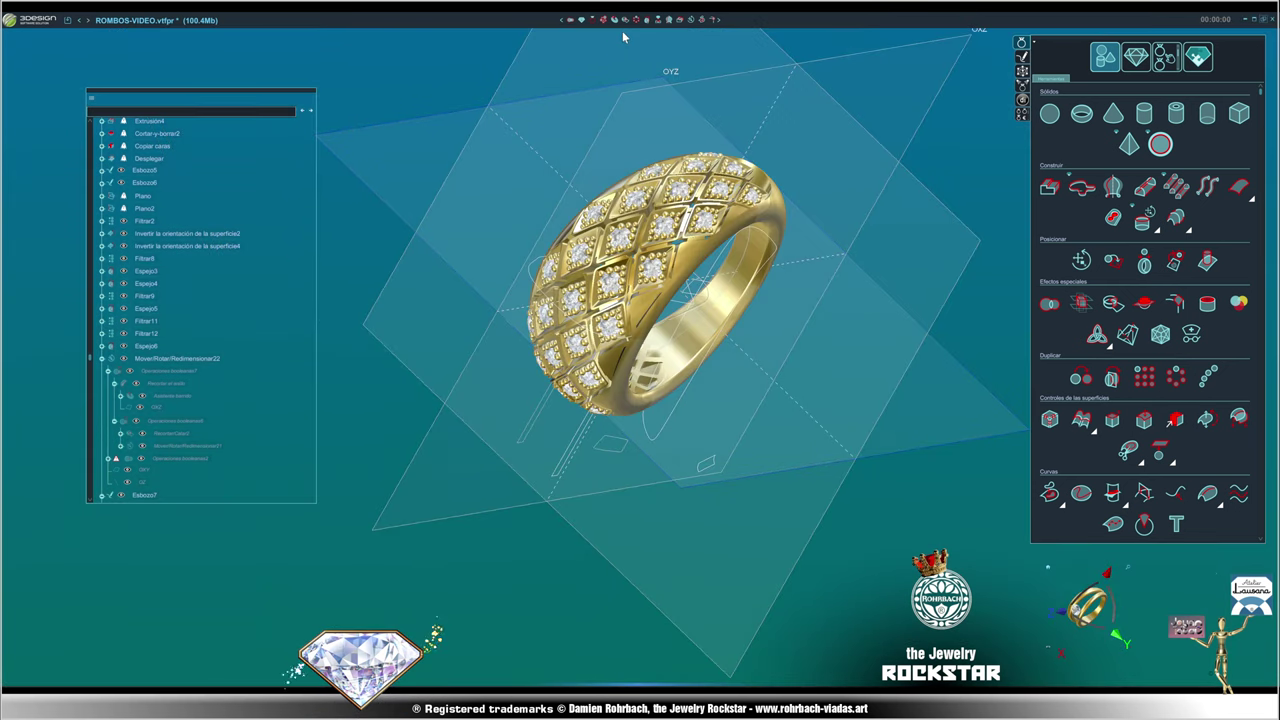
{"action": "mouse_move", "coordinate": [622, 37]}
{"action": "right_mouse_down"}
{"action": "mouse_move", "coordinate": [871, 175]}
{"action": "mouse_move", "coordinate": [771, 346]}
{"action": "right_mouse_up"}
{"action": "scroll", "coordinate": [771, 346], "scroll_direction": "up", "scroll_amount": 3}
{"action": "scroll", "coordinate": [700, 420], "scroll_direction": "down", "scroll_amount": 2}
{"action": "right_click_drag", "start_coordinate": [700, 420], "coordinate": [630, 505]}
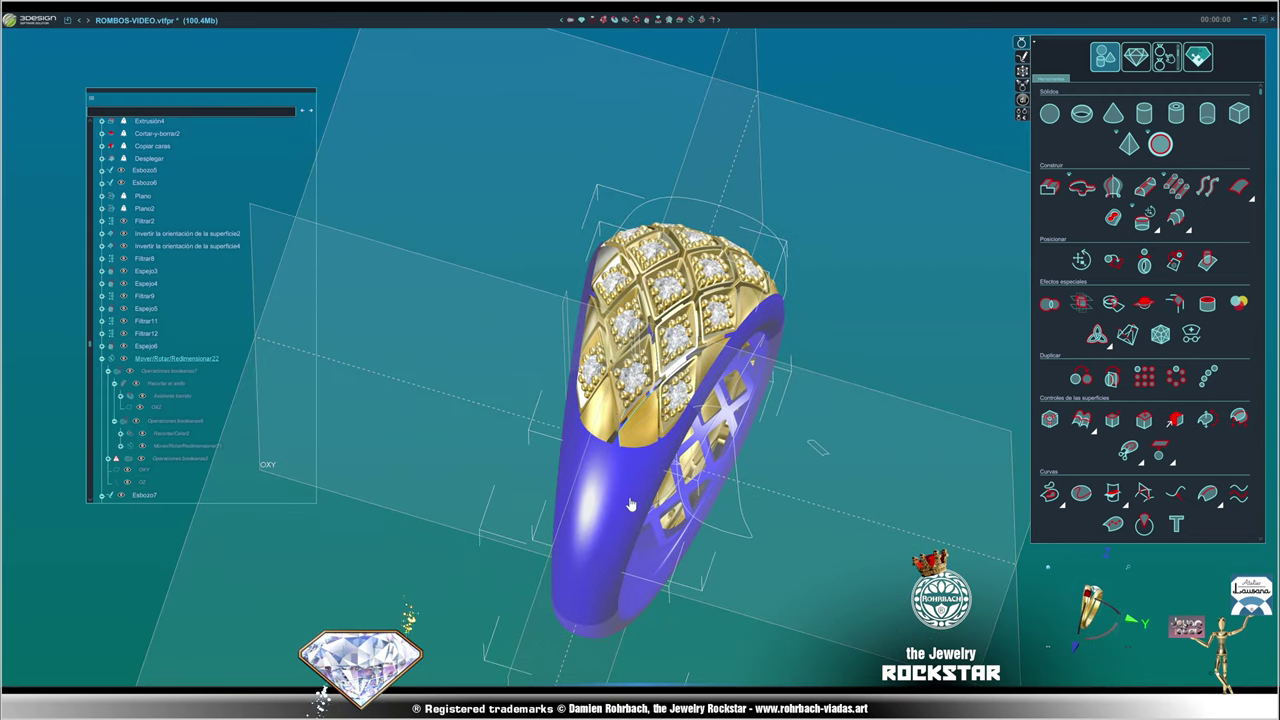
{"action": "scroll", "coordinate": [630, 505], "scroll_direction": "up", "scroll_amount": 2}
{"action": "scroll", "coordinate": [630, 505], "scroll_direction": "up", "scroll_amount": 3}
{"action": "right_click", "coordinate": [654, 371]}
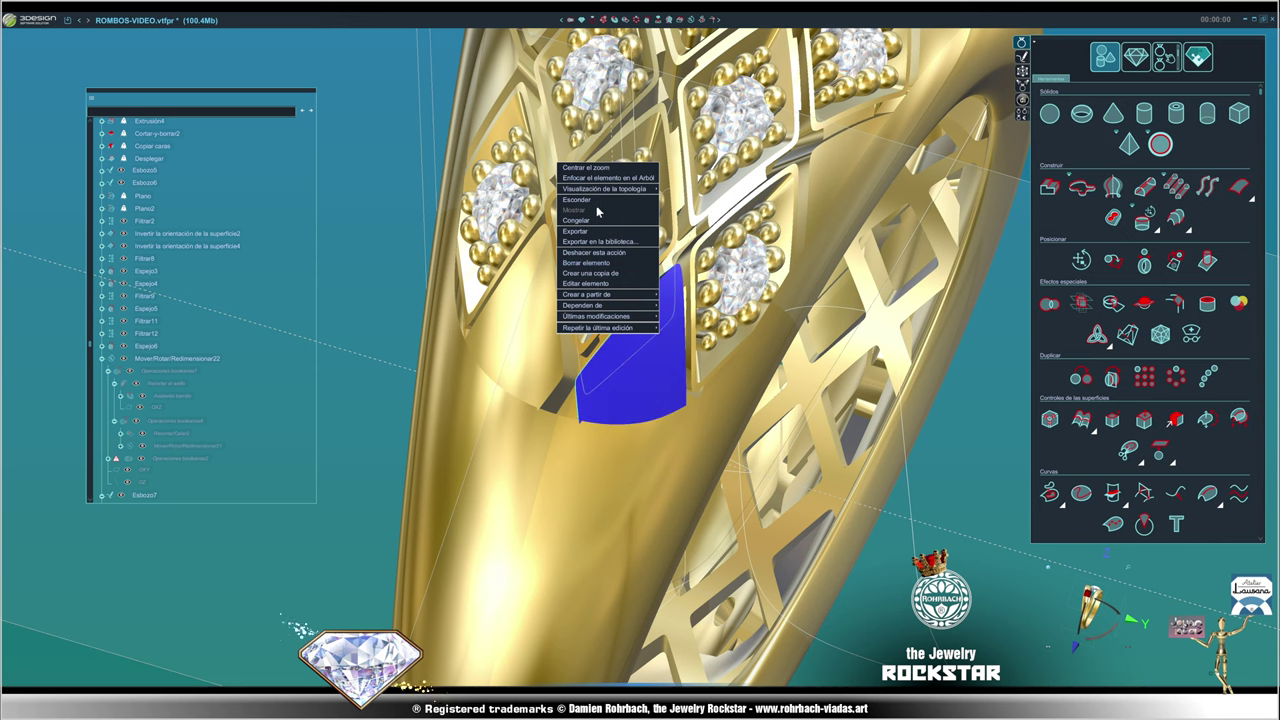
{"action": "left_click", "coordinate": [585, 167]}
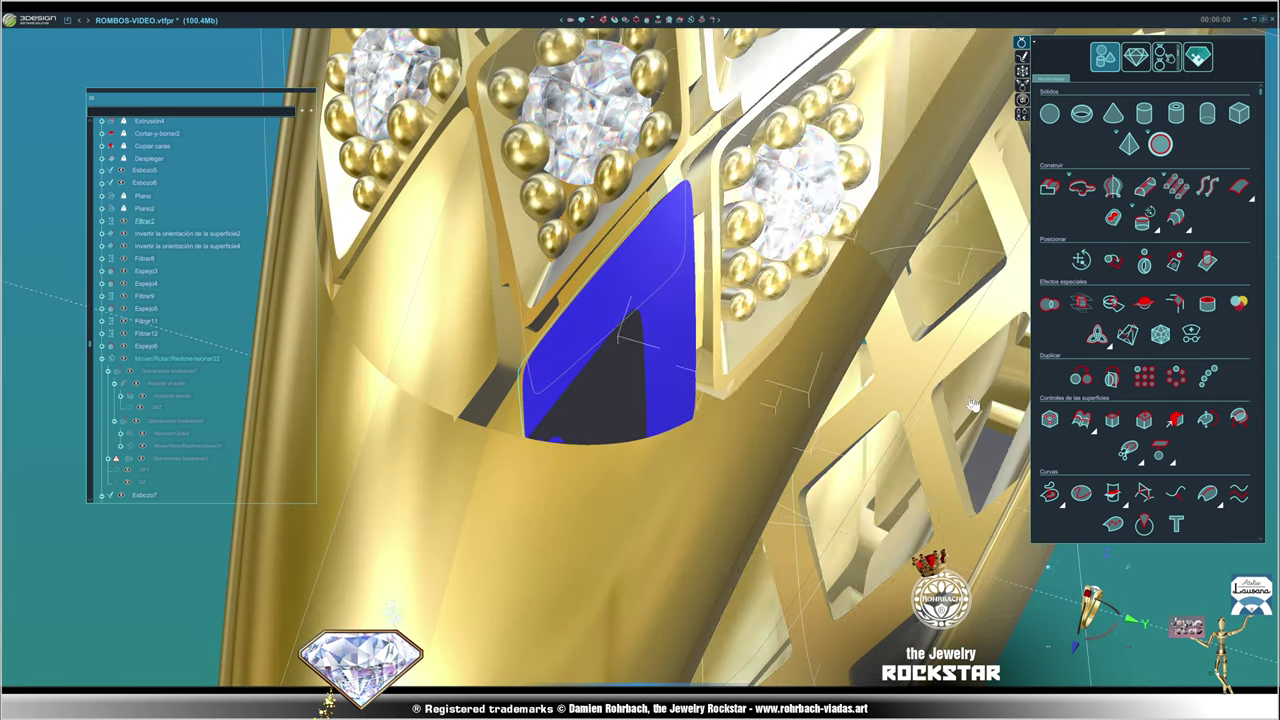
- Delete the selected element and confirm recovering its source elements in the Atención dialog
{"action": "scroll", "coordinate": [820, 371], "scroll_direction": "down", "scroll_amount": 5}
{"action": "mouse_move", "coordinate": [820, 371]}
{"action": "right_mouse_down"}
{"action": "mouse_move", "coordinate": [520, 386]}
{"action": "mouse_move", "coordinate": [773, 346]}
{"action": "mouse_move", "coordinate": [718, 378]}
{"action": "right_mouse_up"}
{"action": "mouse_move", "coordinate": [700, 232]}
{"action": "right_mouse_down"}
{"action": "mouse_move", "coordinate": [645, 372]}
{"action": "mouse_move", "coordinate": [913, 520]}
{"action": "mouse_move", "coordinate": [497, 329]}
{"action": "mouse_move", "coordinate": [904, 163]}
{"action": "right_mouse_up"}
{"action": "key", "text": "Delete"}
{"action": "left_click", "coordinate": [650, 365]}
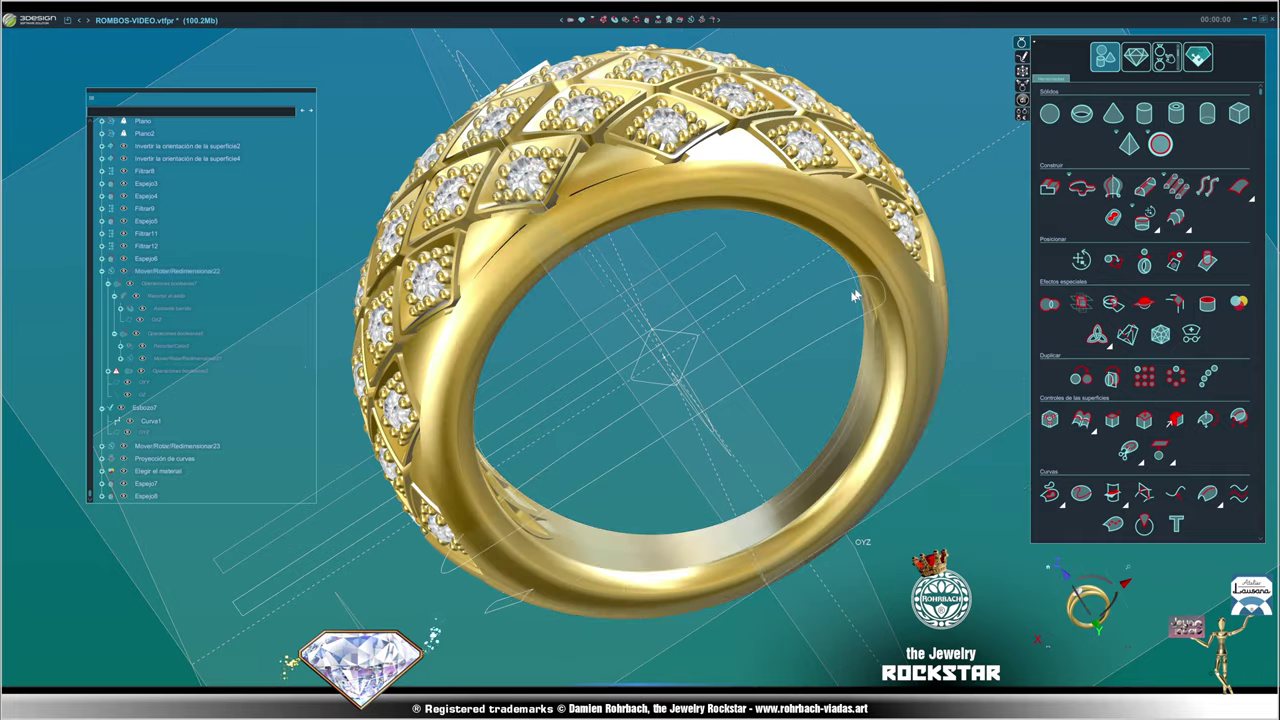
- Hide the lattice band with Esconder and inspect the finished gold diamond-set ring
{"action": "mouse_move", "coordinate": [855, 295]}
{"action": "right_mouse_down"}
{"action": "mouse_move", "coordinate": [586, 491]}
{"action": "mouse_move", "coordinate": [540, 555]}
{"action": "mouse_move", "coordinate": [860, 497]}
{"action": "mouse_move", "coordinate": [823, 491]}
{"action": "mouse_move", "coordinate": [414, 180]}
{"action": "mouse_move", "coordinate": [620, 226]}
{"action": "right_mouse_up"}
{"action": "scroll", "coordinate": [620, 226], "scroll_direction": "up", "scroll_amount": 5}
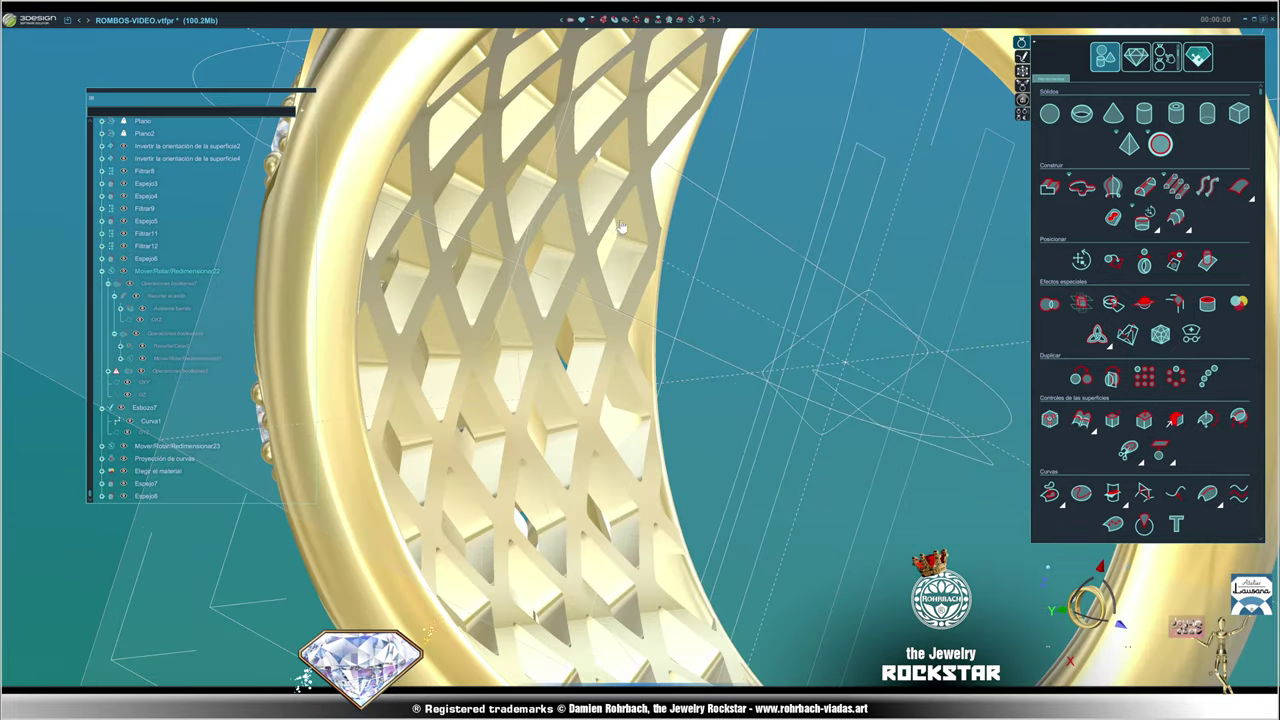
{"action": "right_click", "coordinate": [617, 199]}
{"action": "left_click", "coordinate": [546, 212]}
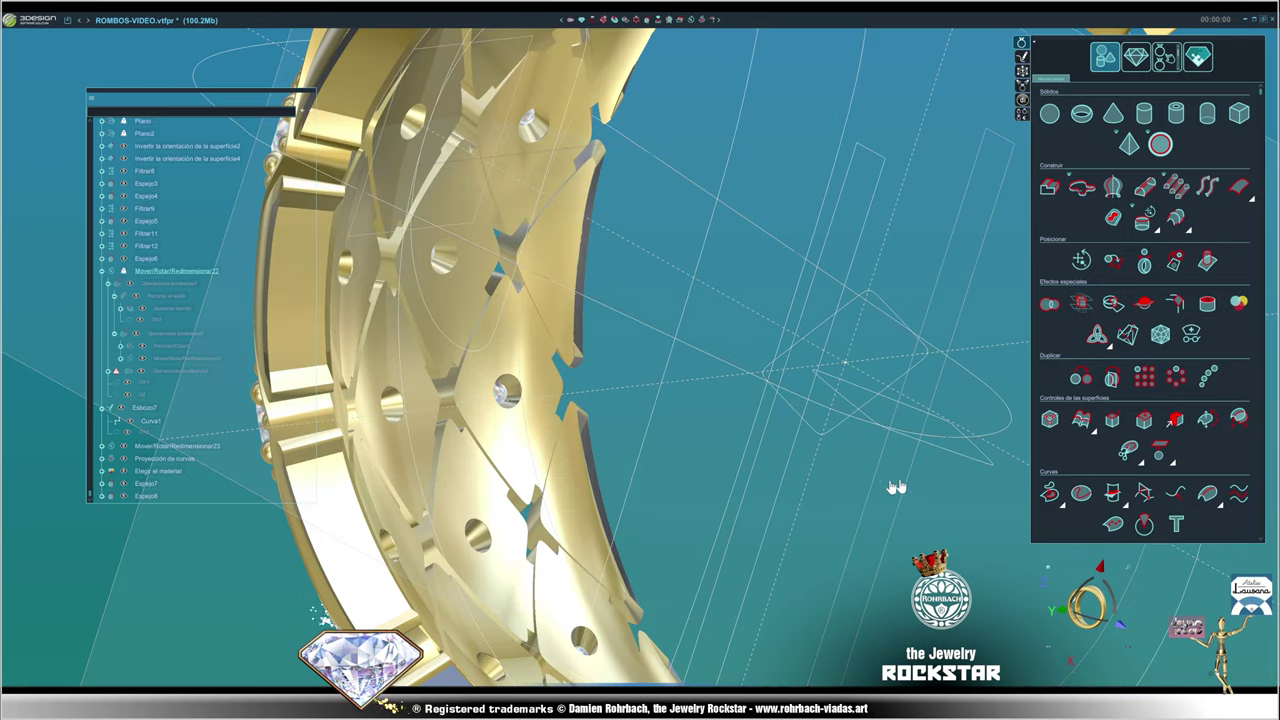
{"action": "mouse_move", "coordinate": [546, 216]}
{"action": "right_mouse_down"}
{"action": "mouse_move", "coordinate": [569, 384]}
{"action": "mouse_move", "coordinate": [961, 422]}
{"action": "mouse_move", "coordinate": [411, 478]}
{"action": "mouse_move", "coordinate": [796, 513]}
{"action": "mouse_move", "coordinate": [846, 372]}
{"action": "right_mouse_up"}
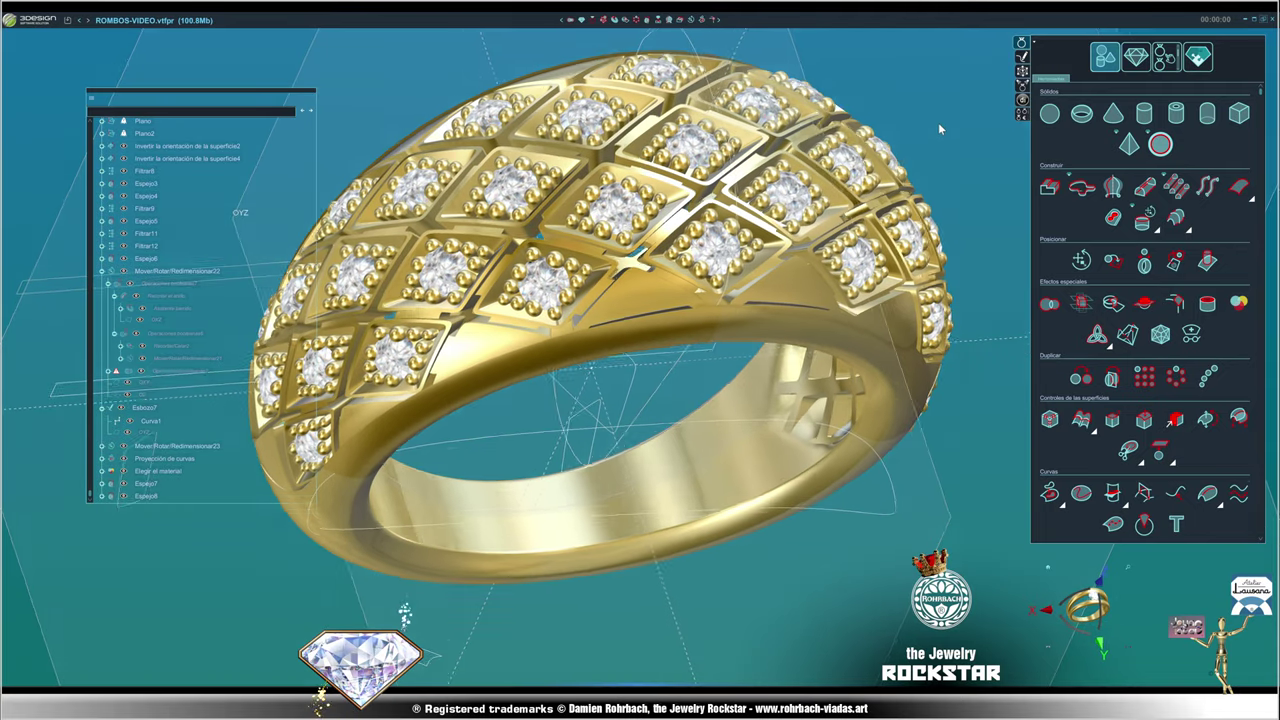
{"action": "mouse_move", "coordinate": [938, 122]}
{"action": "right_mouse_down"}
{"action": "mouse_move", "coordinate": [900, 300]}
{"action": "mouse_move", "coordinate": [603, 118]}
{"action": "mouse_move", "coordinate": [556, 192]}
{"action": "mouse_move", "coordinate": [759, 525]}
{"action": "mouse_move", "coordinate": [602, 427]}
{"action": "mouse_move", "coordinate": [726, 355]}
{"action": "mouse_move", "coordinate": [899, 284]}
{"action": "mouse_move", "coordinate": [592, 457]}
{"action": "mouse_move", "coordinate": [752, 538]}
{"action": "mouse_move", "coordinate": [908, 540]}
{"action": "right_mouse_up"}
{"action": "scroll", "coordinate": [602, 427], "scroll_direction": "up", "scroll_amount": 2}
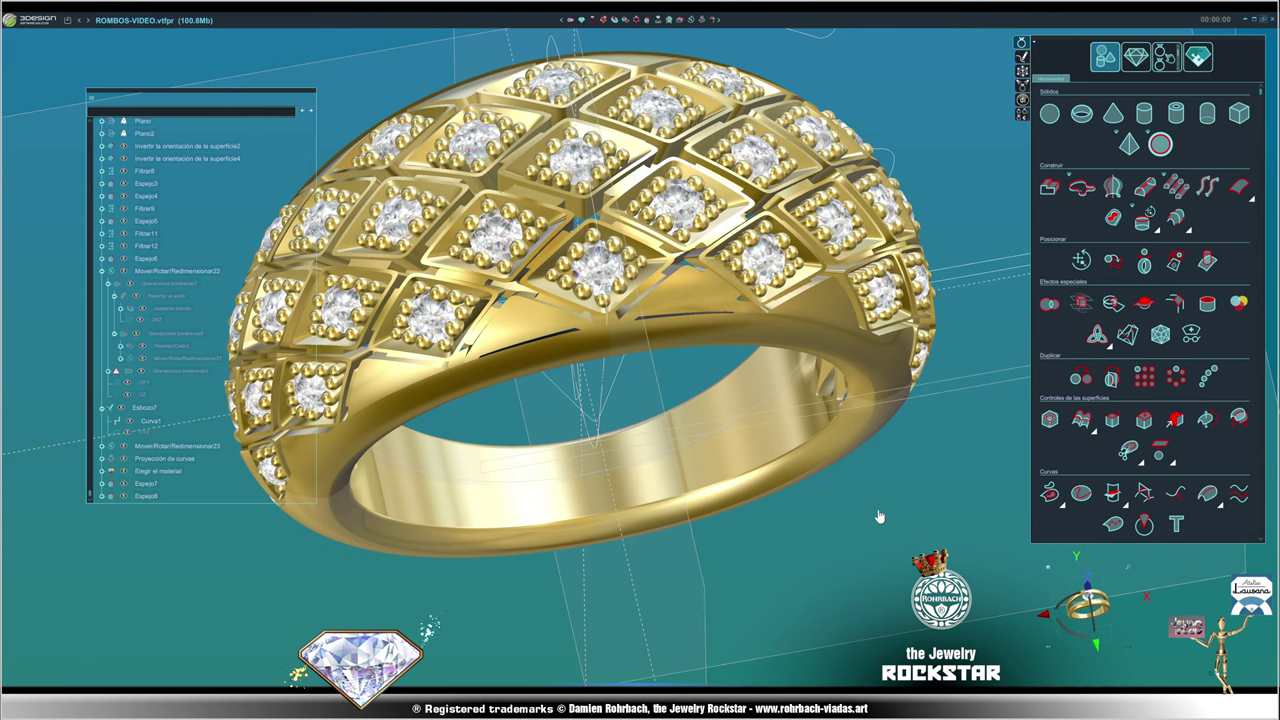